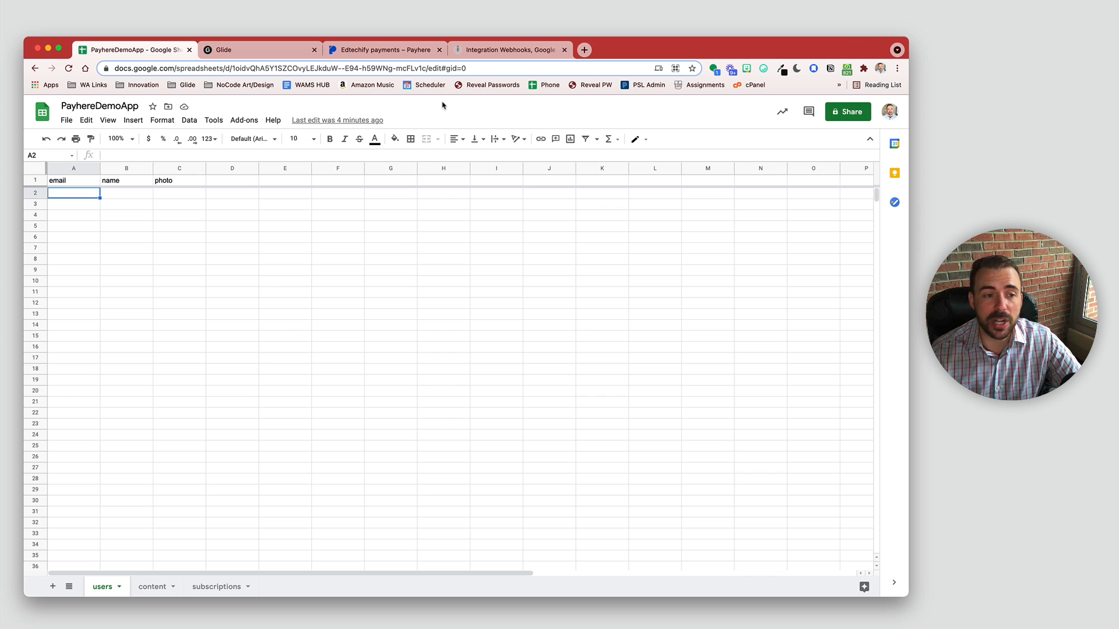
Step: Select and review the users sheet headers: email, name and photo
left_click_drag(62, 180, 206, 184)
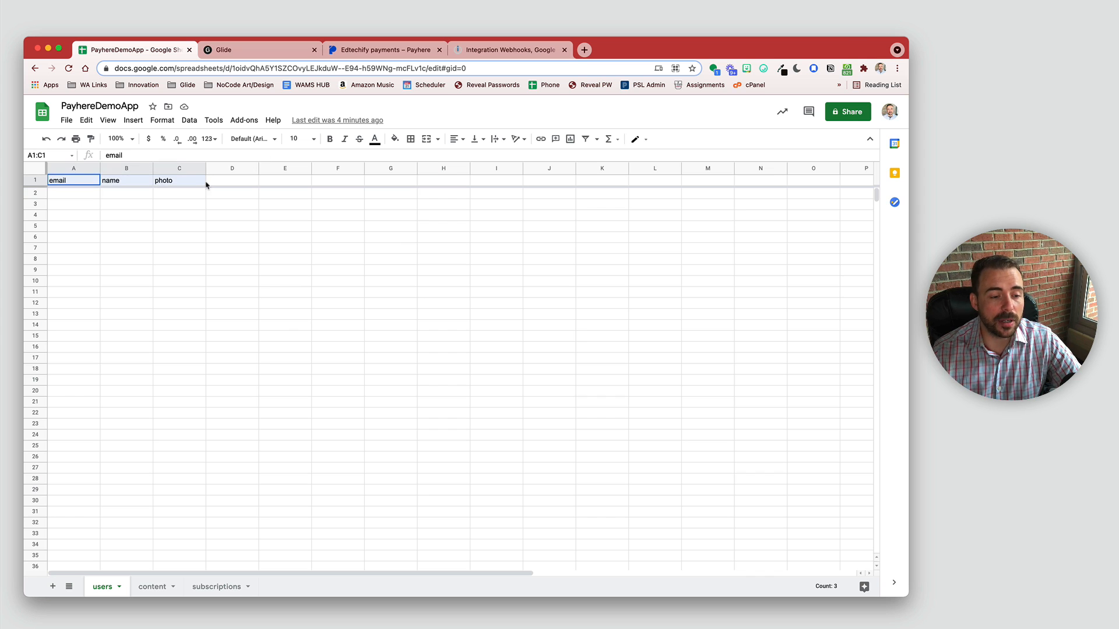
left_click(69, 183)
left_click(124, 183)
left_click(179, 184)
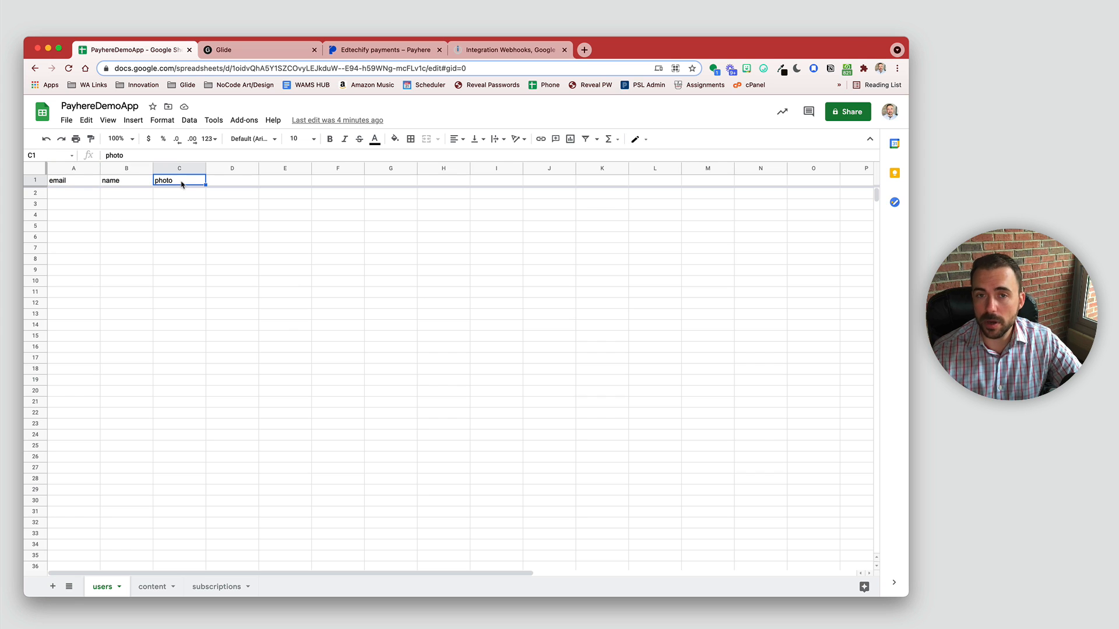
Step: Review the content sheet headers (post title, post image, cost, premiumContent), then the subscriptions sheet
left_click(152, 588)
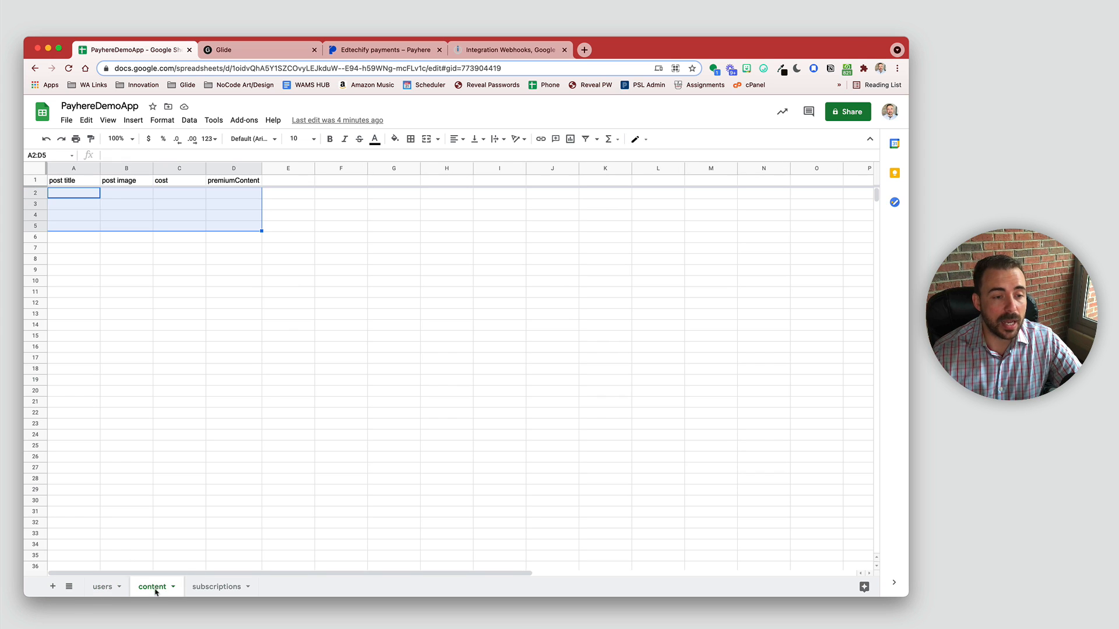
left_click(151, 230)
left_click(75, 181)
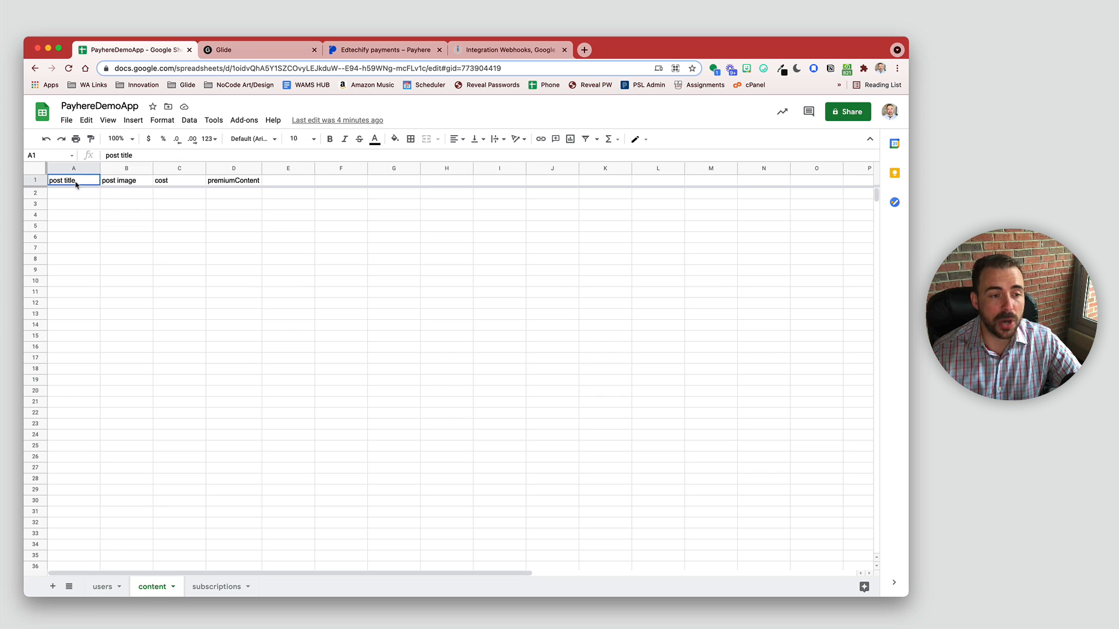
left_click(120, 183)
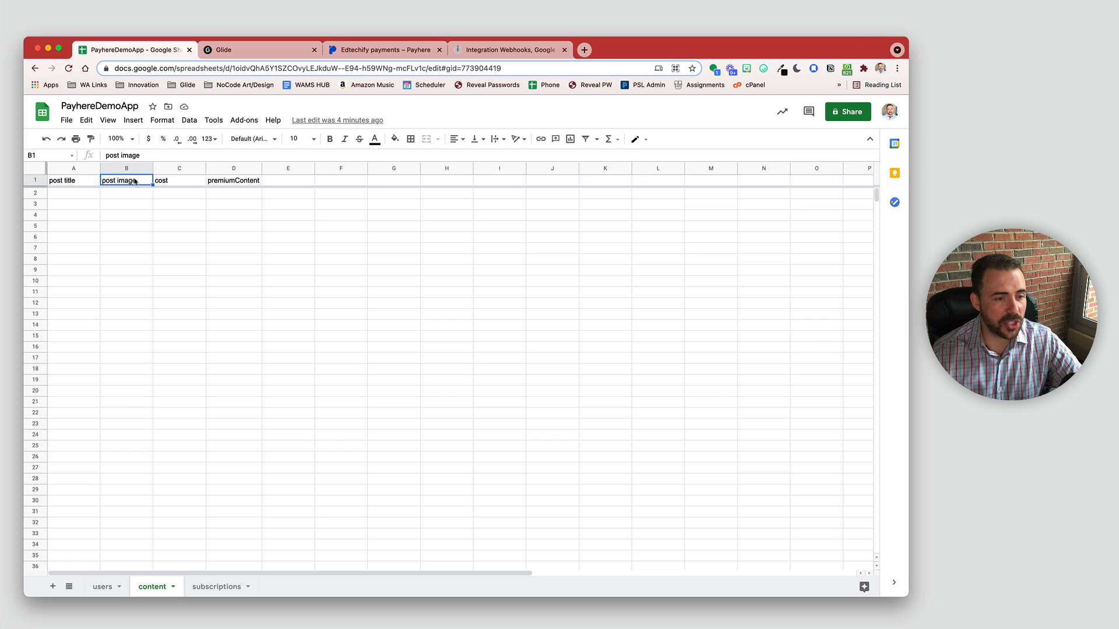
left_click(173, 169)
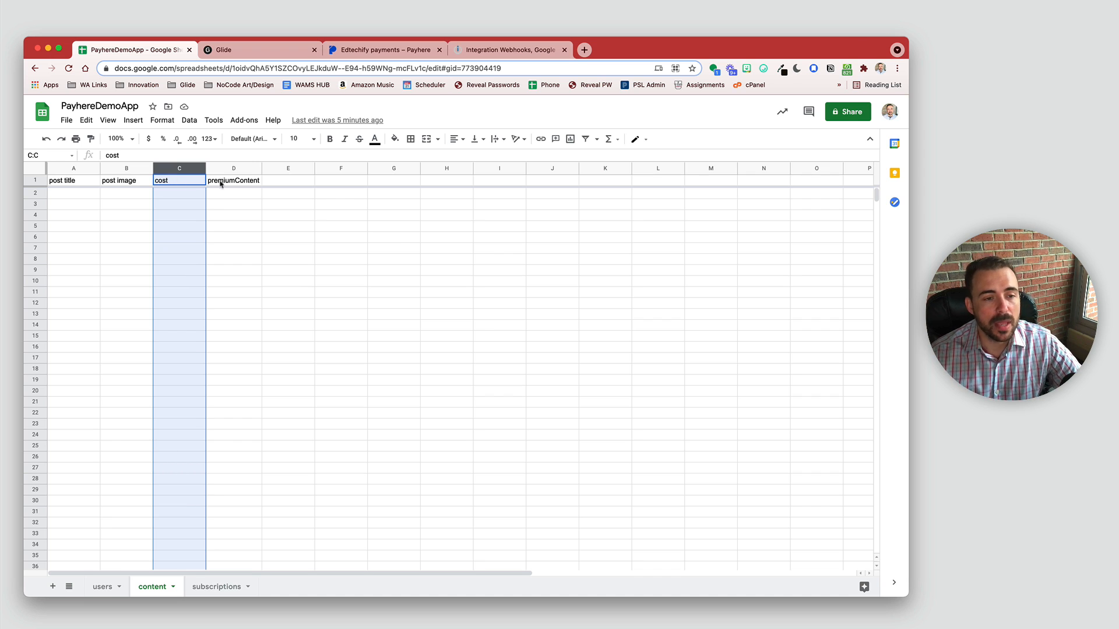
left_click(239, 181)
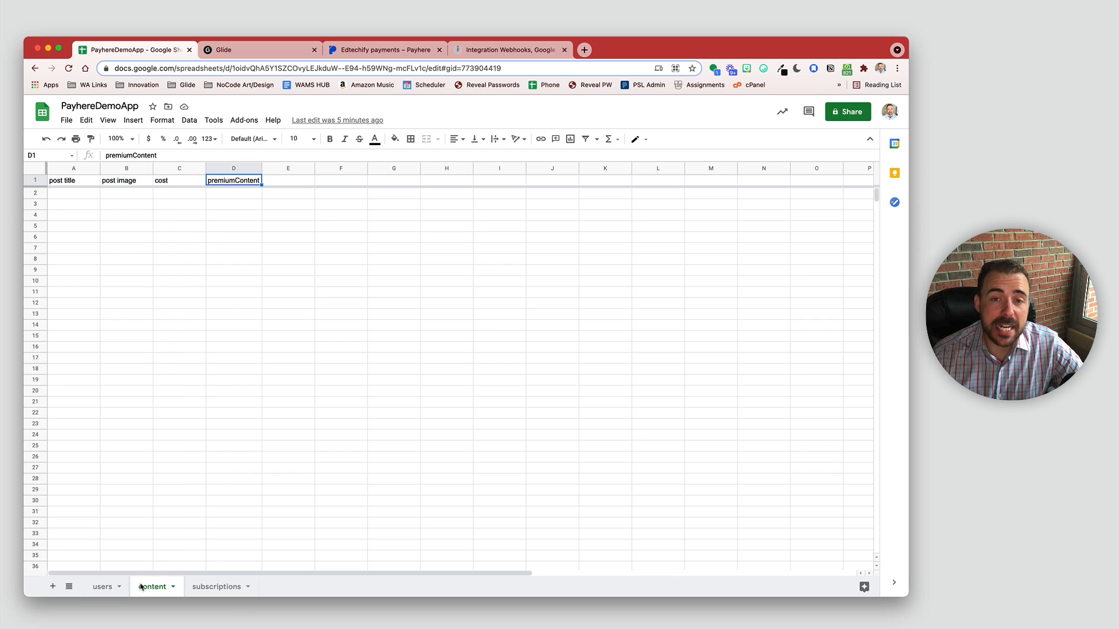
left_click(208, 587)
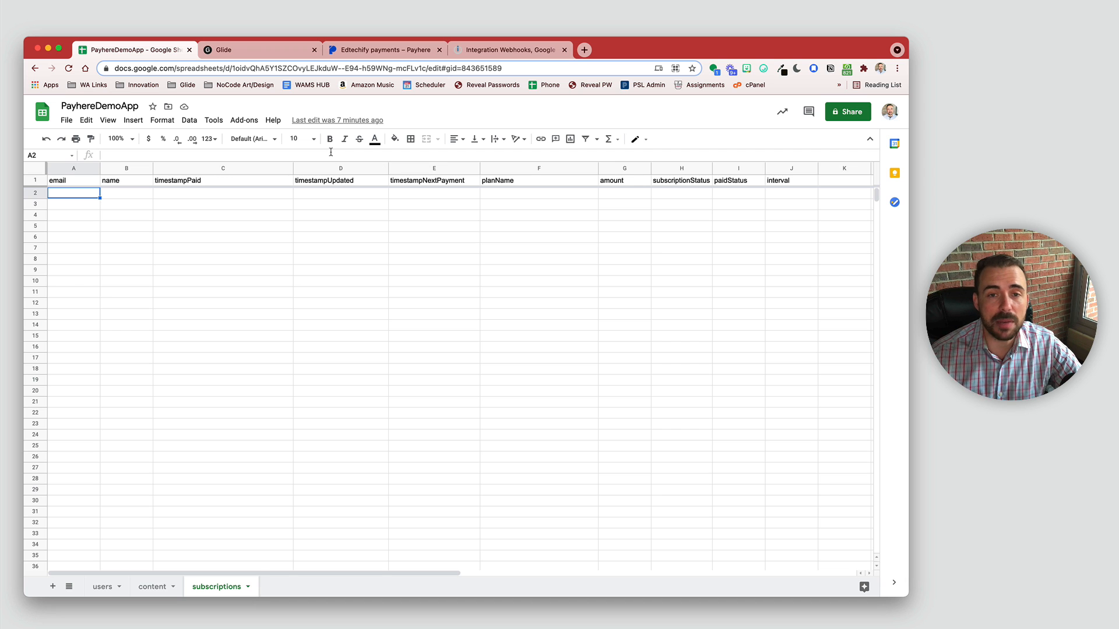
left_click(240, 51)
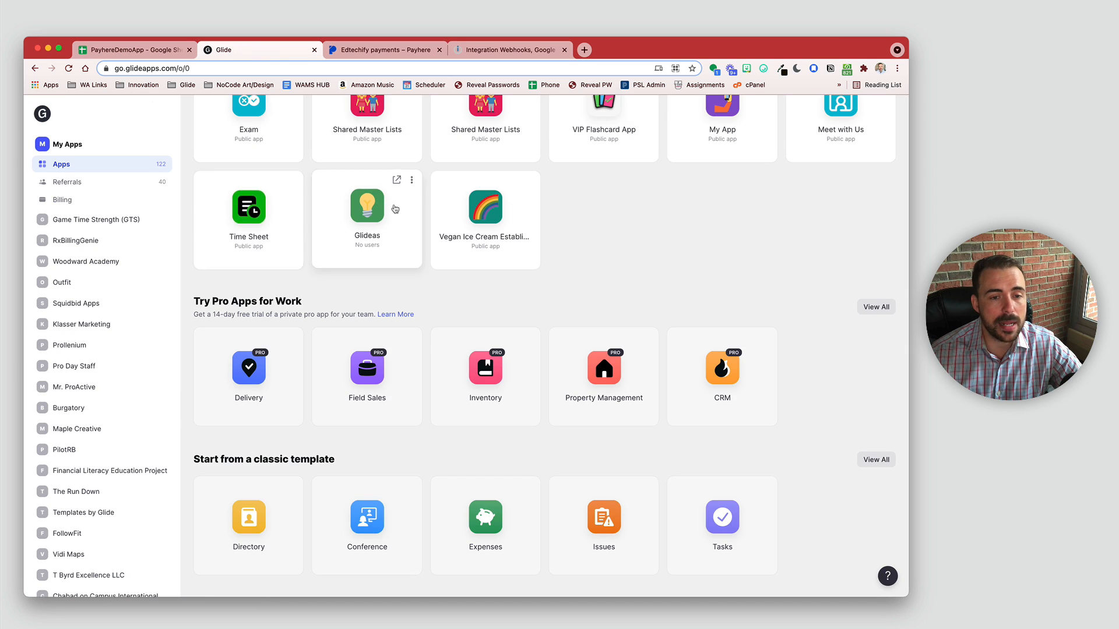
Step: Create a new Glide app from the PayhereDemoApp Google Sheet, found by searching 'payhere'
scroll(395, 208, "up", 15)
left_click(255, 198)
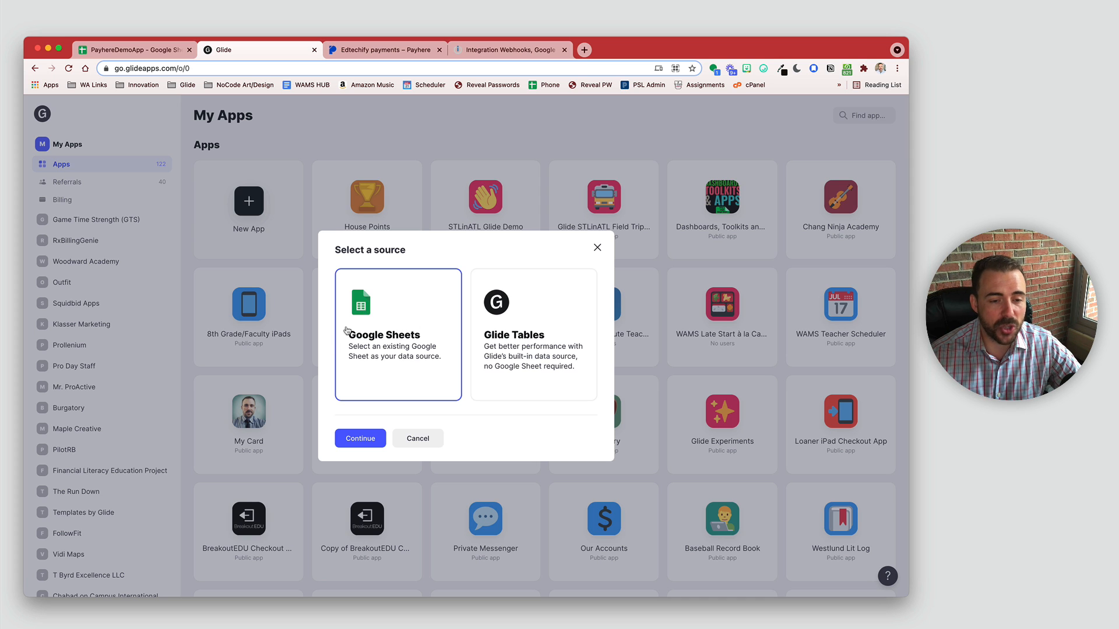
left_click(376, 440)
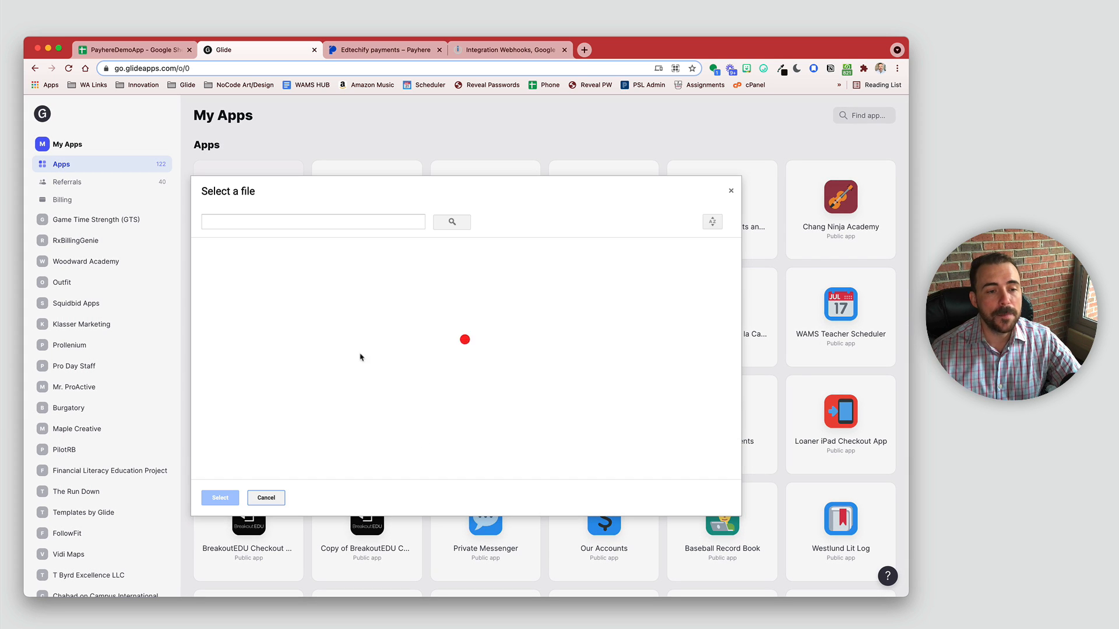
left_click(284, 220)
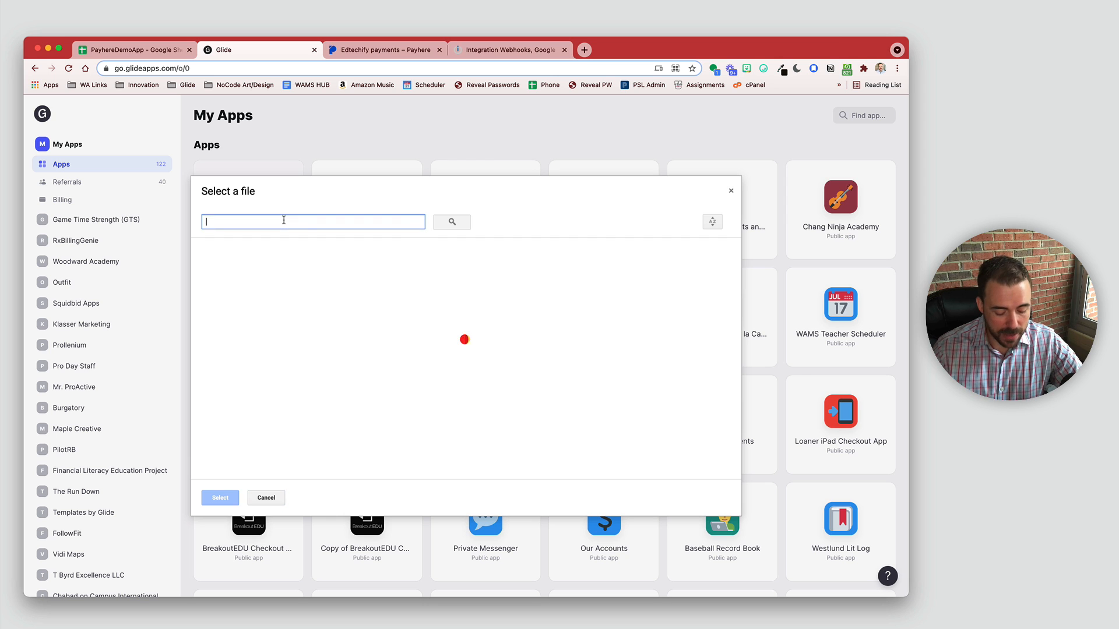
type("payhere")
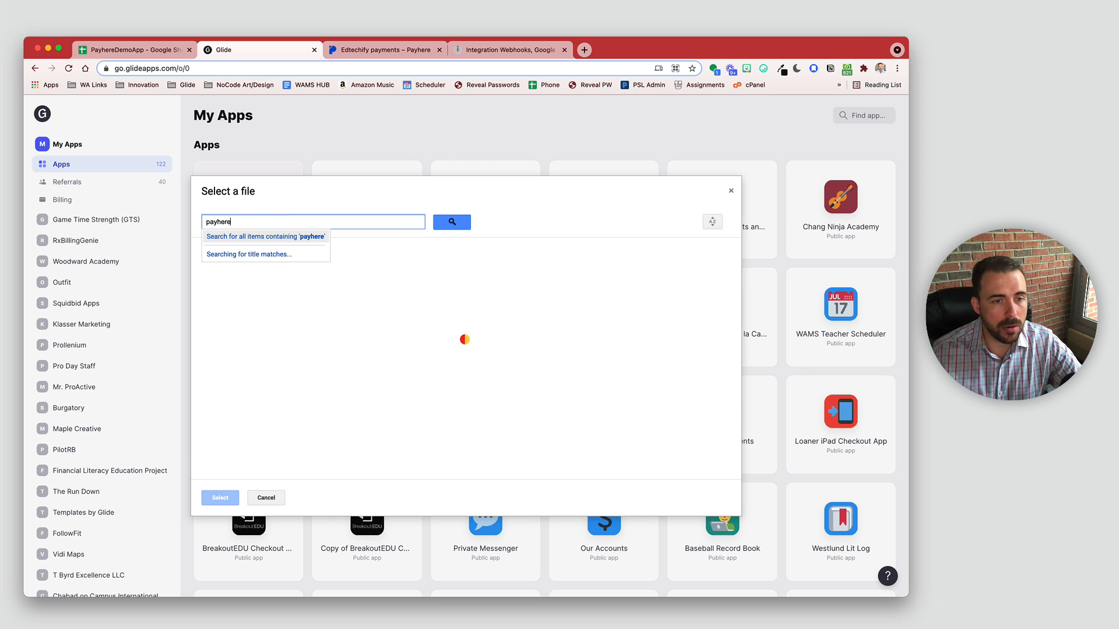
left_click(456, 224)
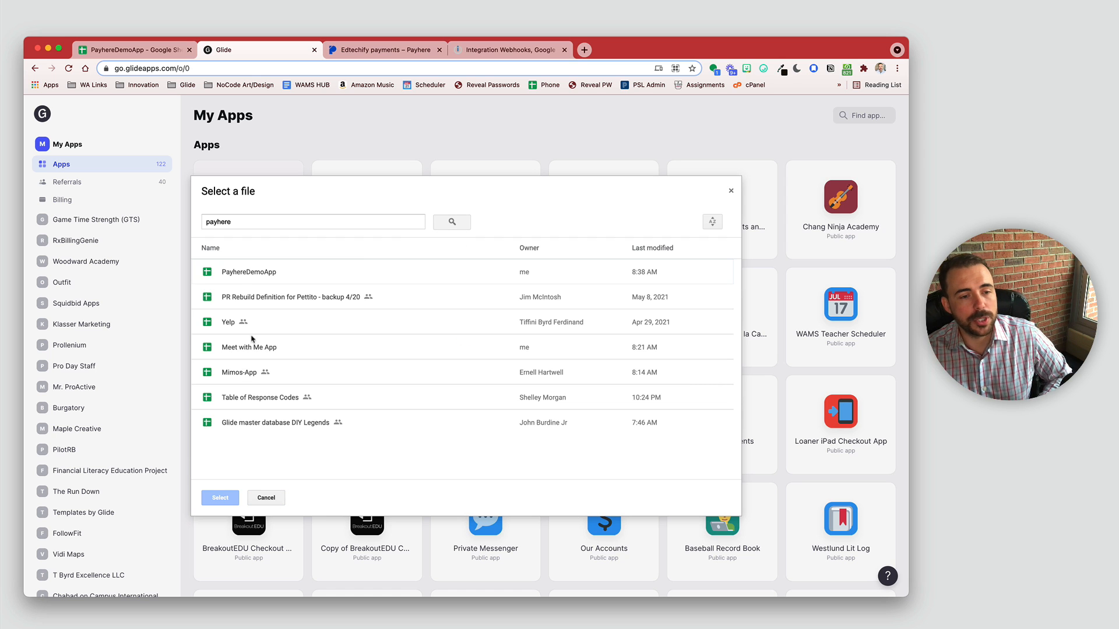
left_click(240, 271)
left_click(220, 497)
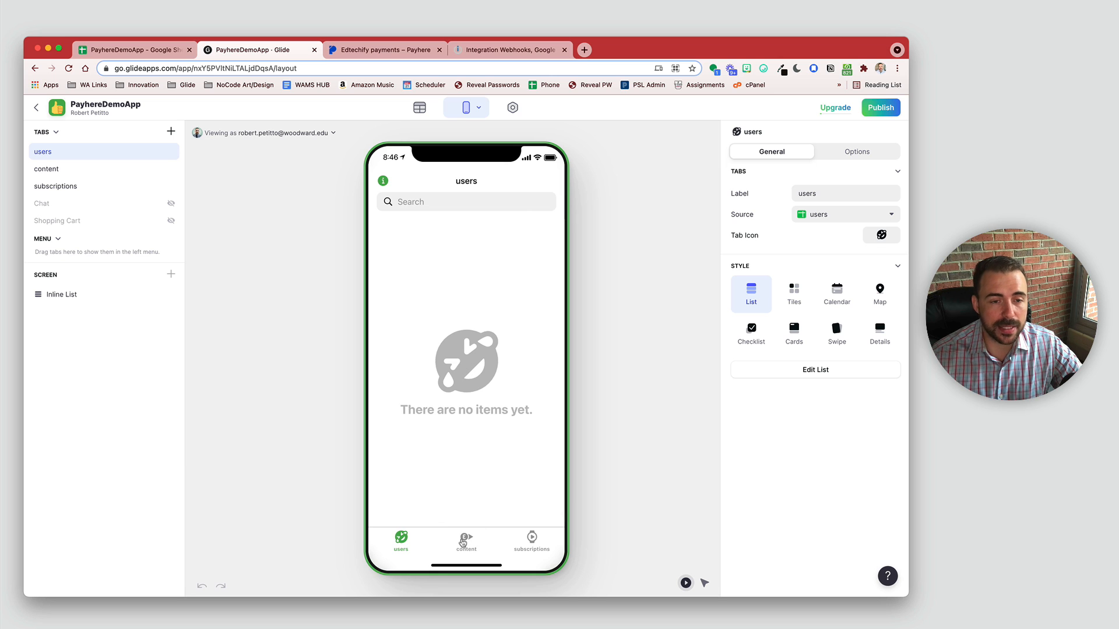
Step: Make the users email column an Email type and enter the first user's email address
left_click(419, 107)
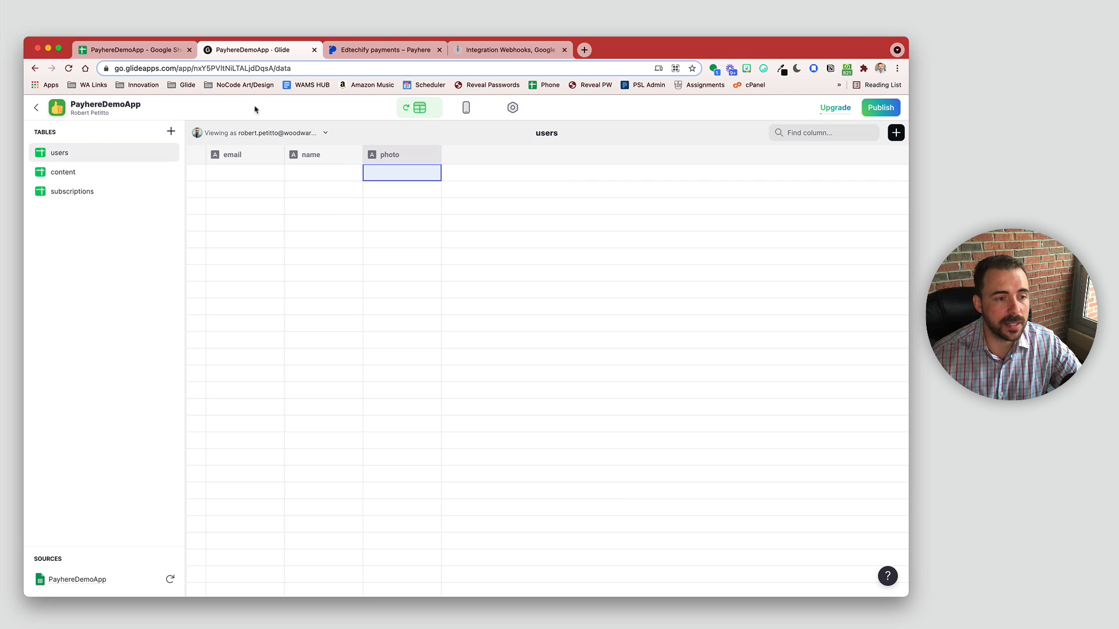
left_click(276, 155)
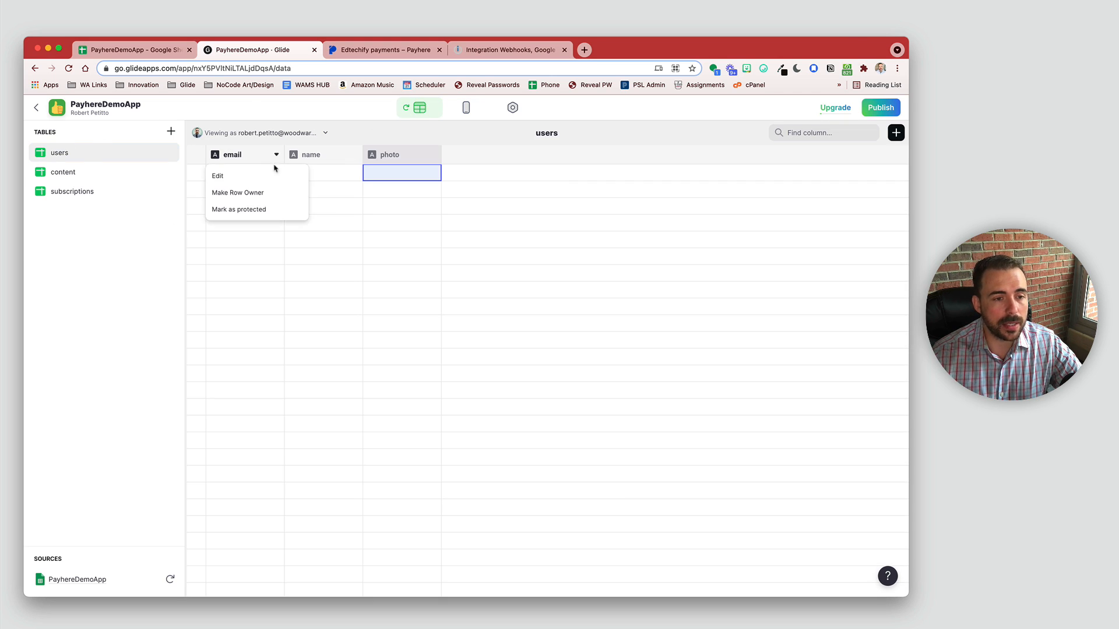
left_click(268, 177)
left_click(413, 196)
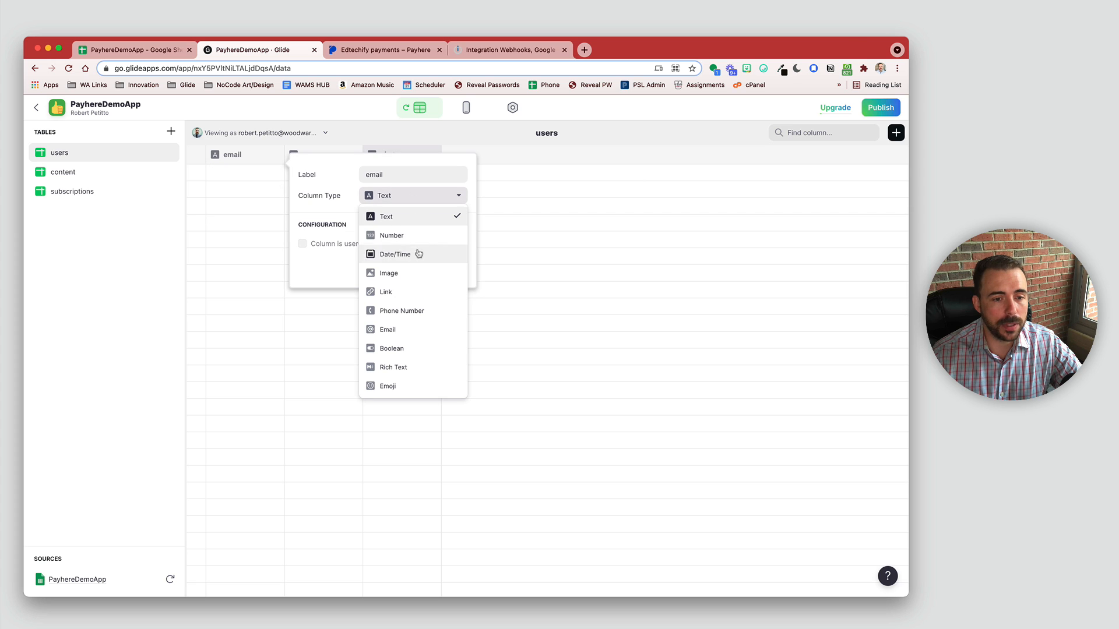
left_click(409, 329)
left_click(433, 265)
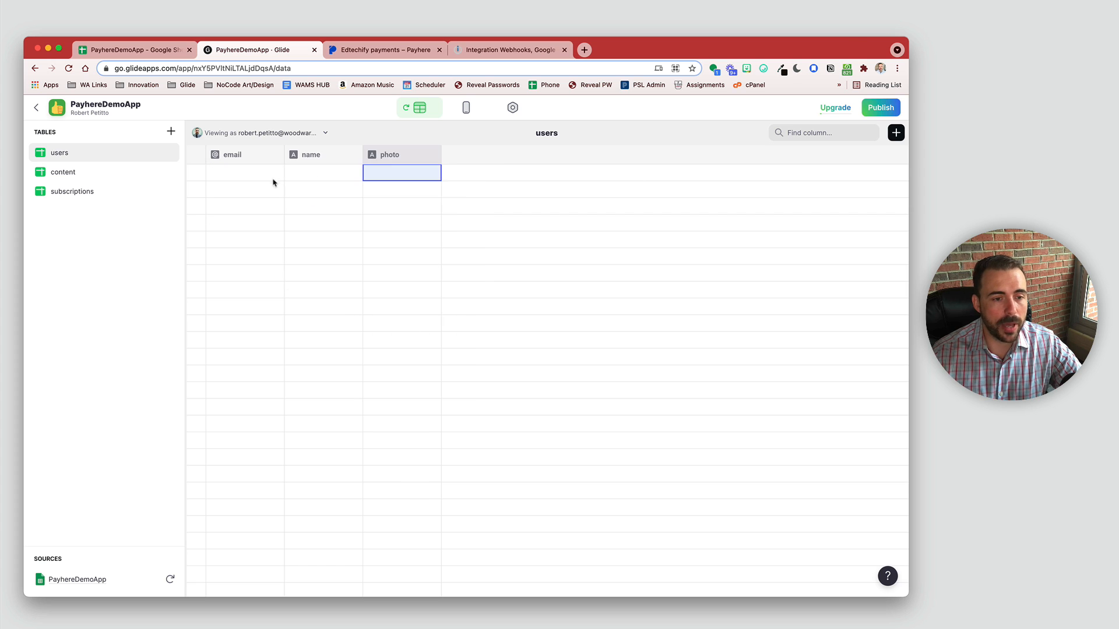
double_click(270, 174)
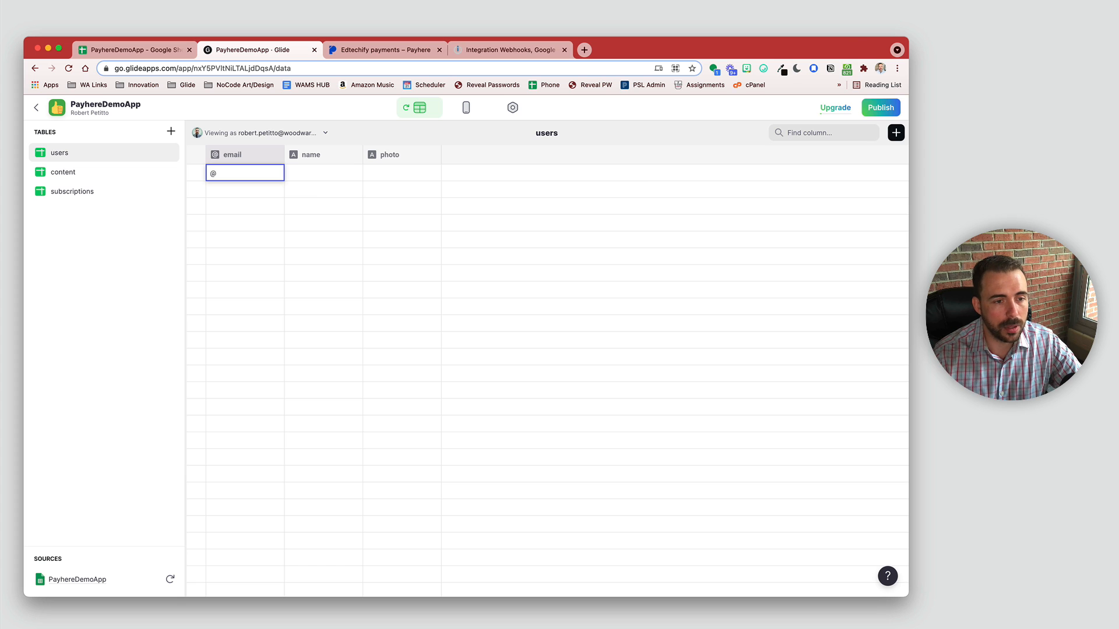
key("Return")
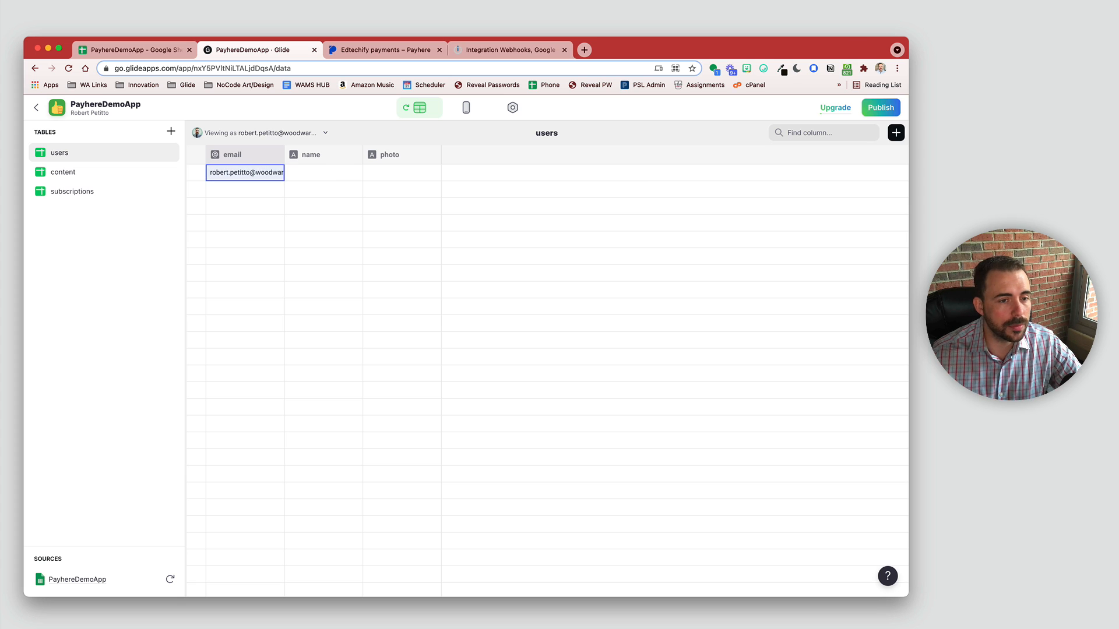
Step: In the content table, make premiumContent a Boolean column
left_click(83, 176)
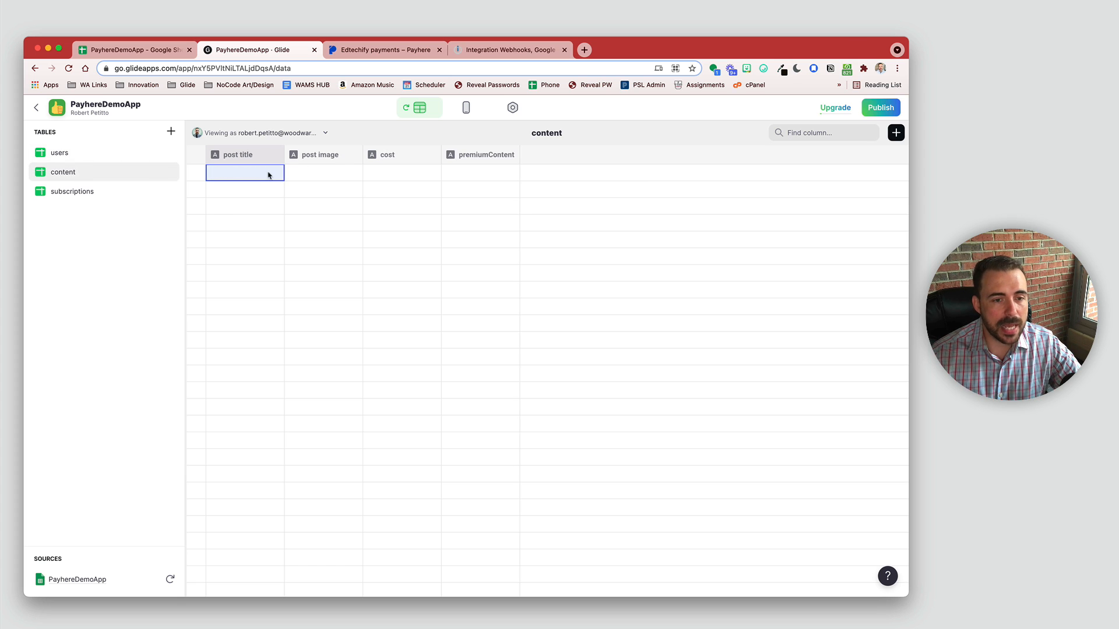
left_click(512, 156)
left_click(497, 176)
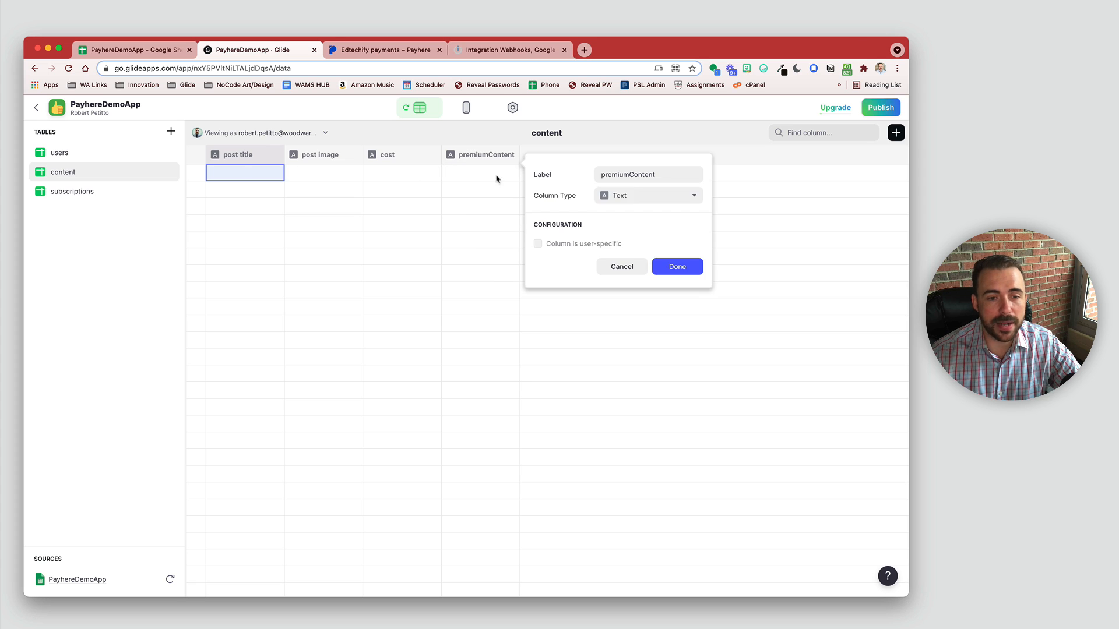
left_click(618, 195)
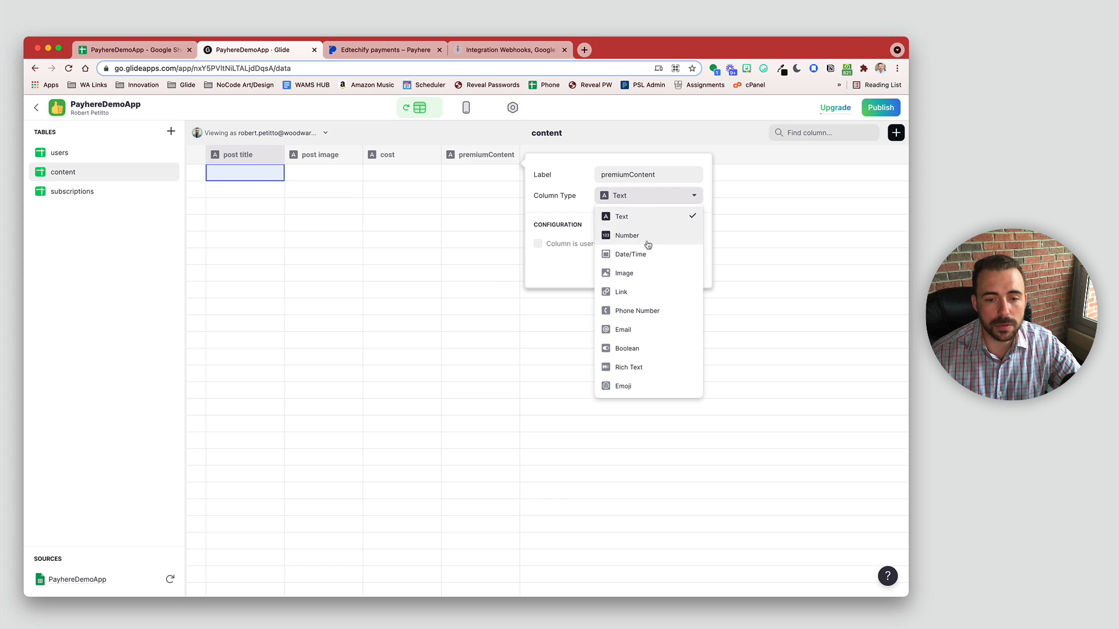
left_click(641, 348)
left_click(663, 268)
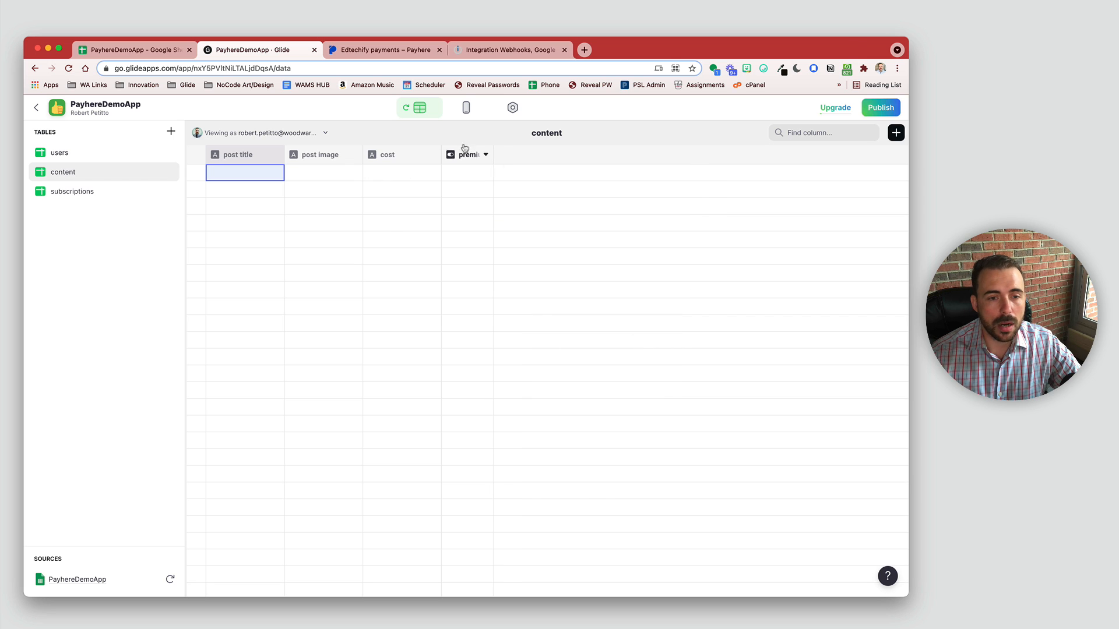
Step: Make cost a Number column with $ as its unit
left_click(430, 156)
left_click(419, 176)
left_click(609, 196)
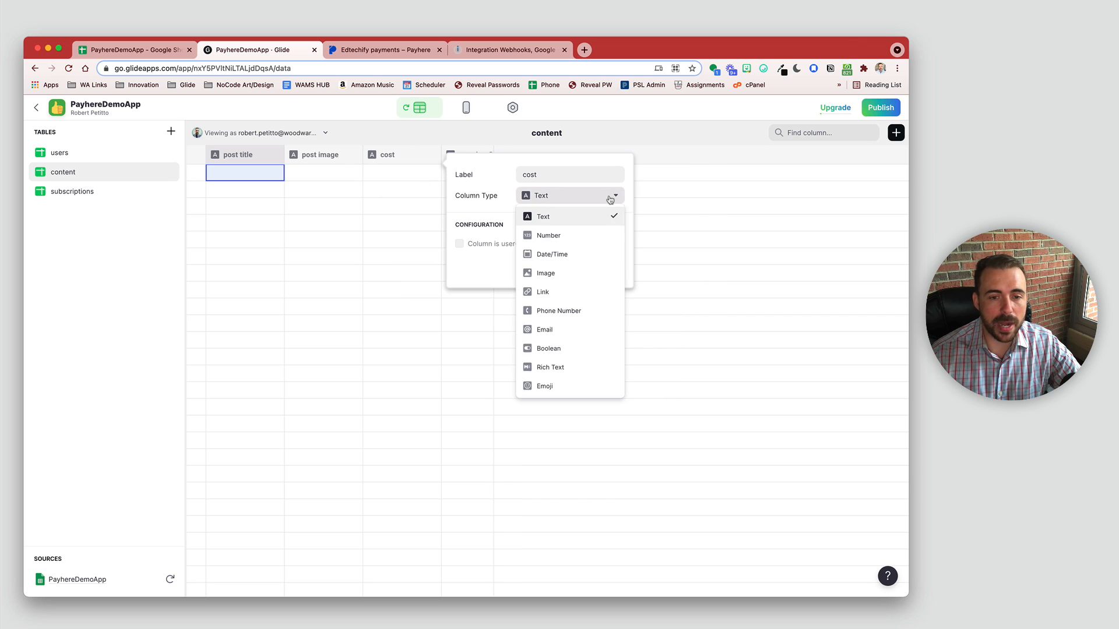
left_click(594, 237)
left_click(519, 334)
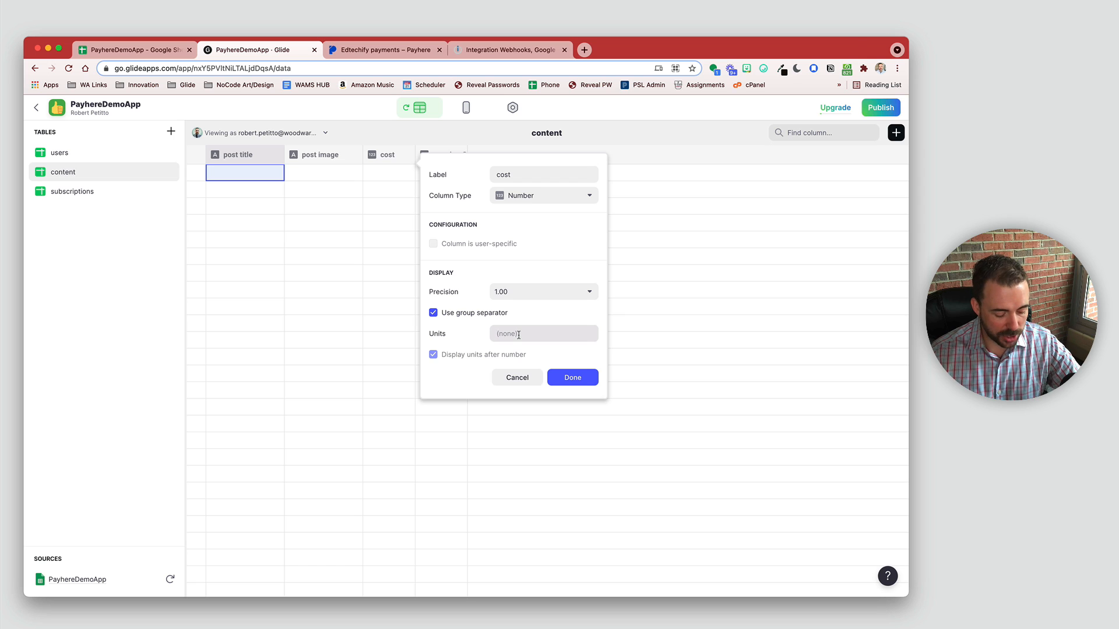
type("#")
key("super+a")
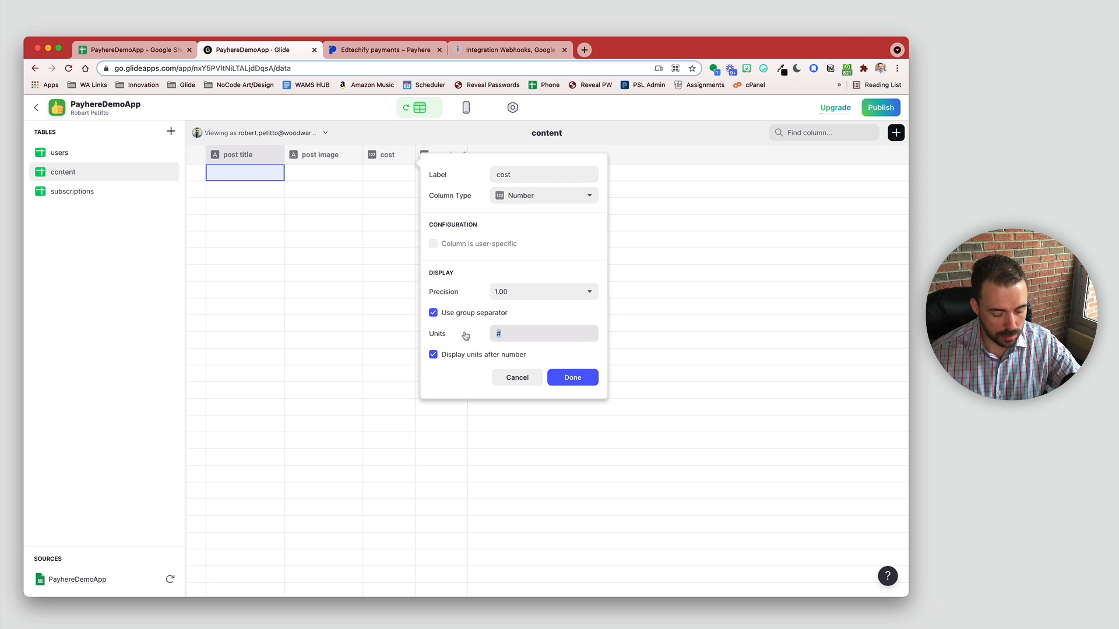
type("$")
left_click(572, 386)
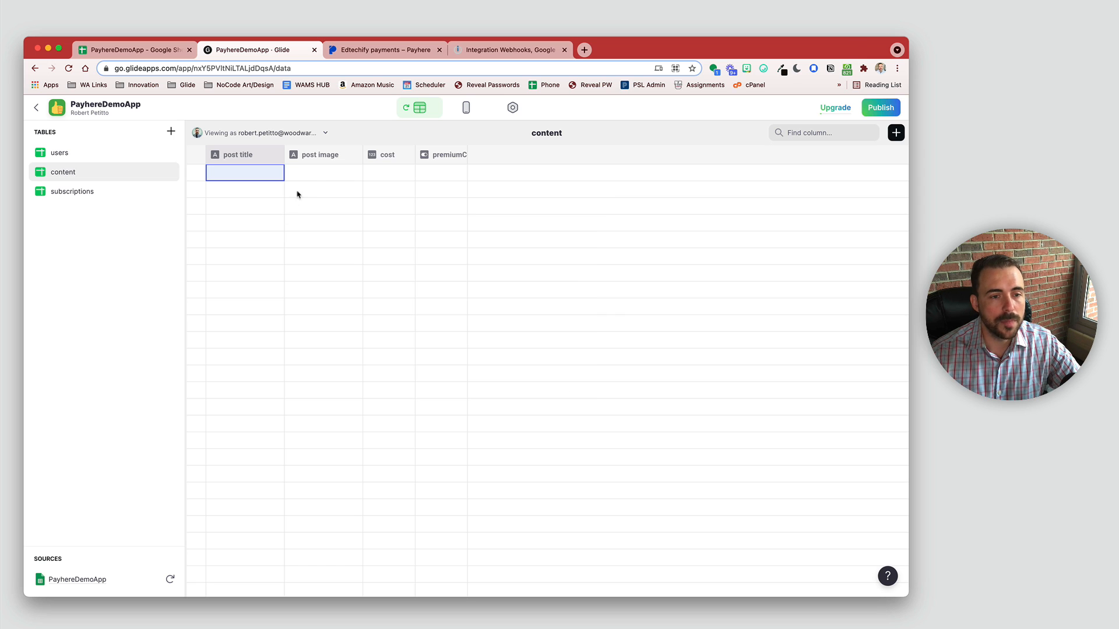
Step: Change the post image column type to Image
left_click(350, 155)
left_click(342, 174)
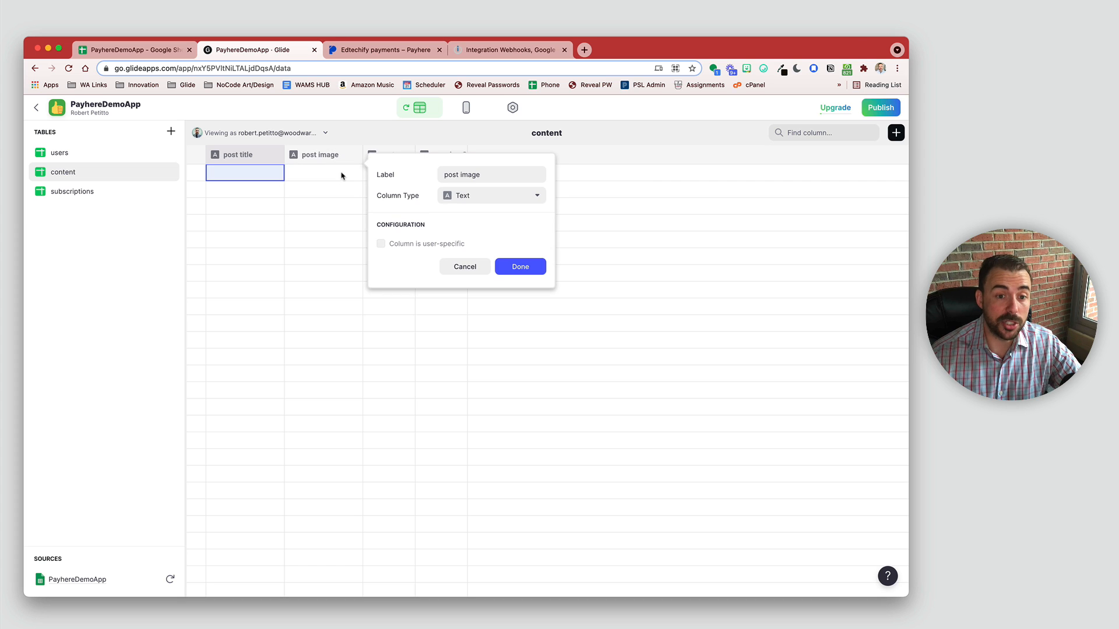
left_click(484, 198)
left_click(499, 274)
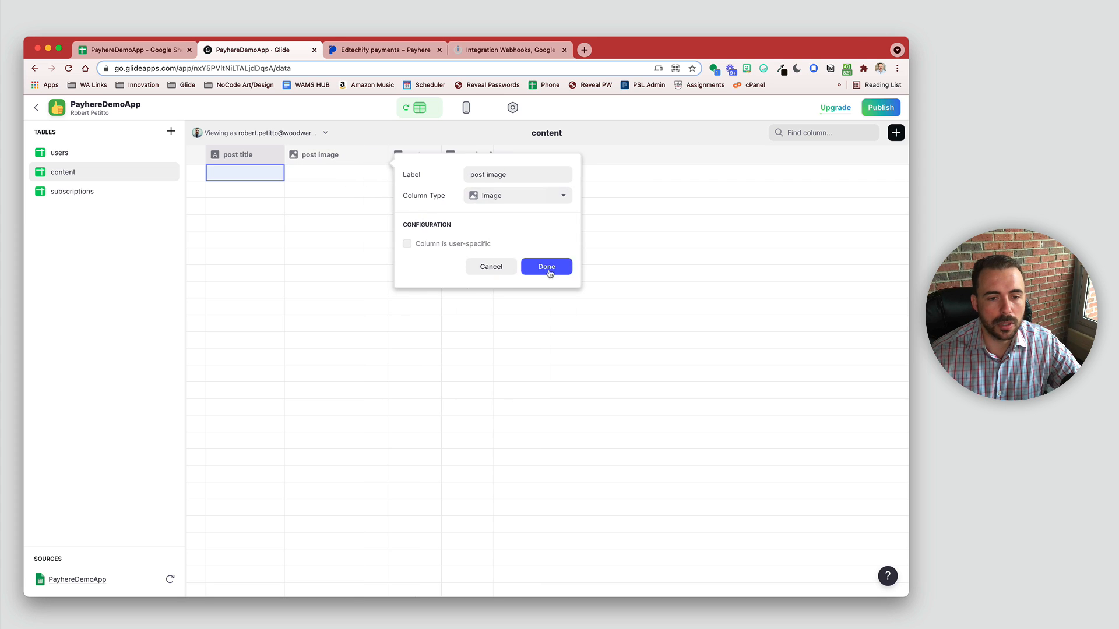
left_click(546, 267)
double_click(237, 172)
Step: Enter post titles Post 1, Post 2, post 3 and Post 4 in the content rows
type("Post 1")
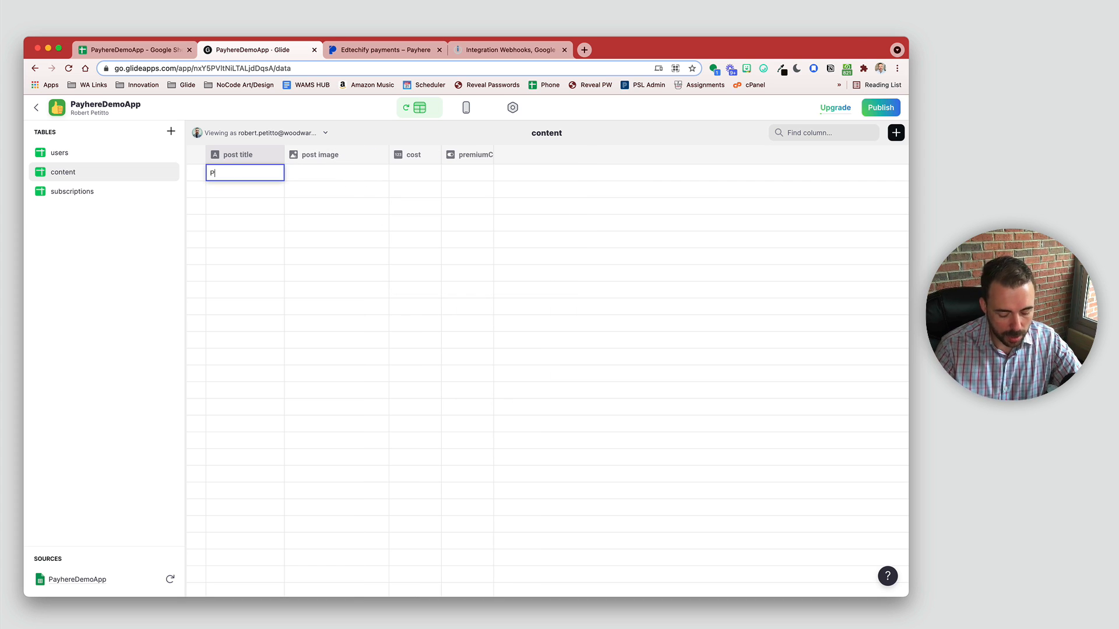
key("Return")
left_click(233, 189)
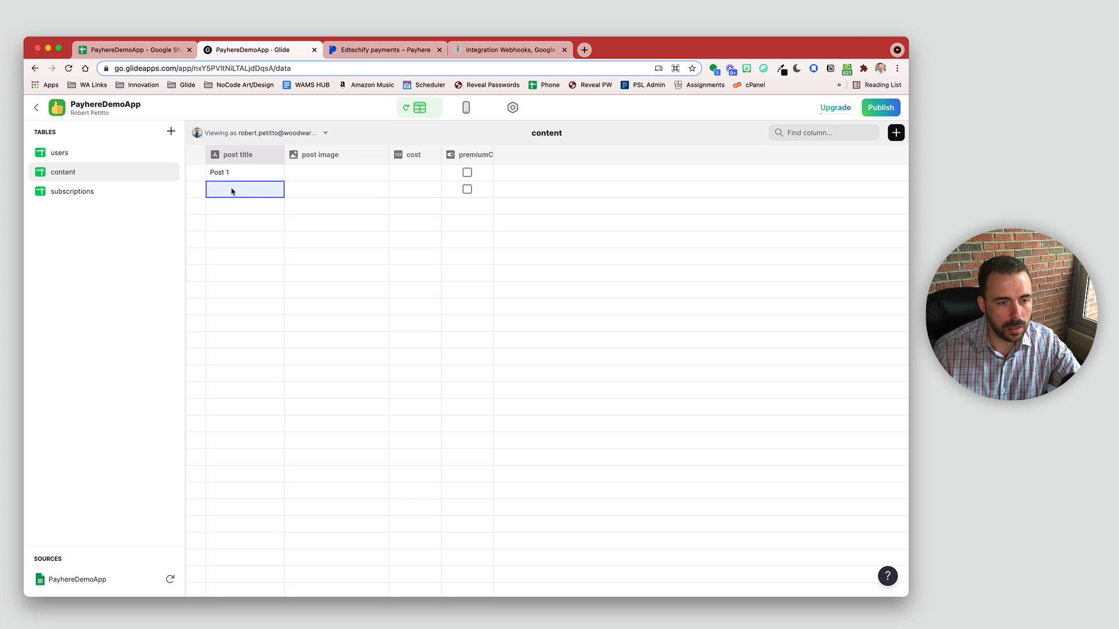
type("Post 2")
key("Return")
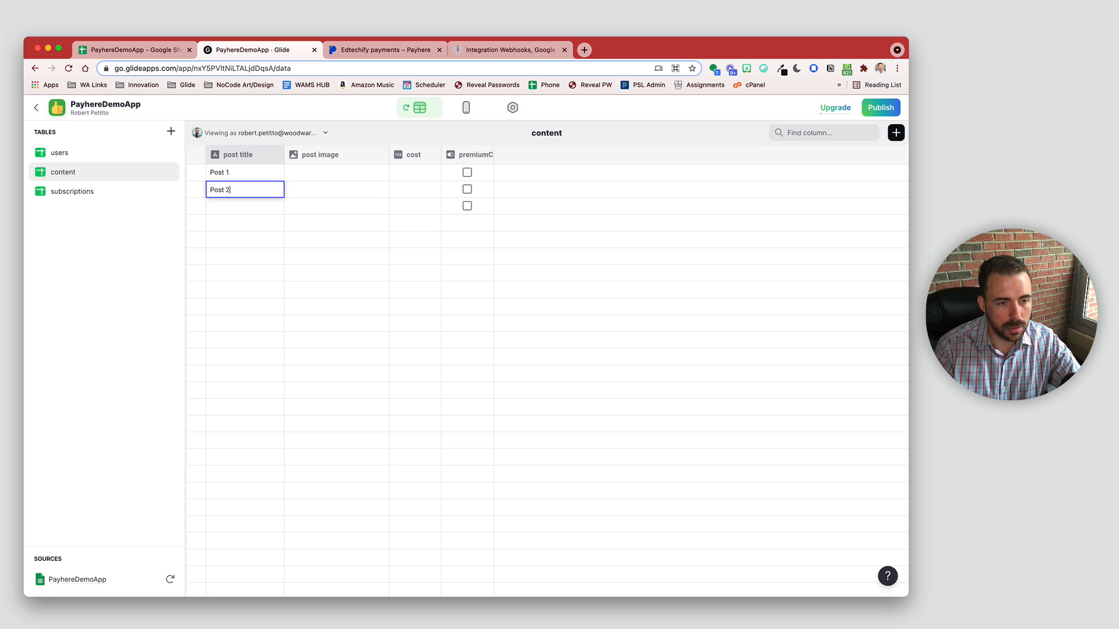
type("p")
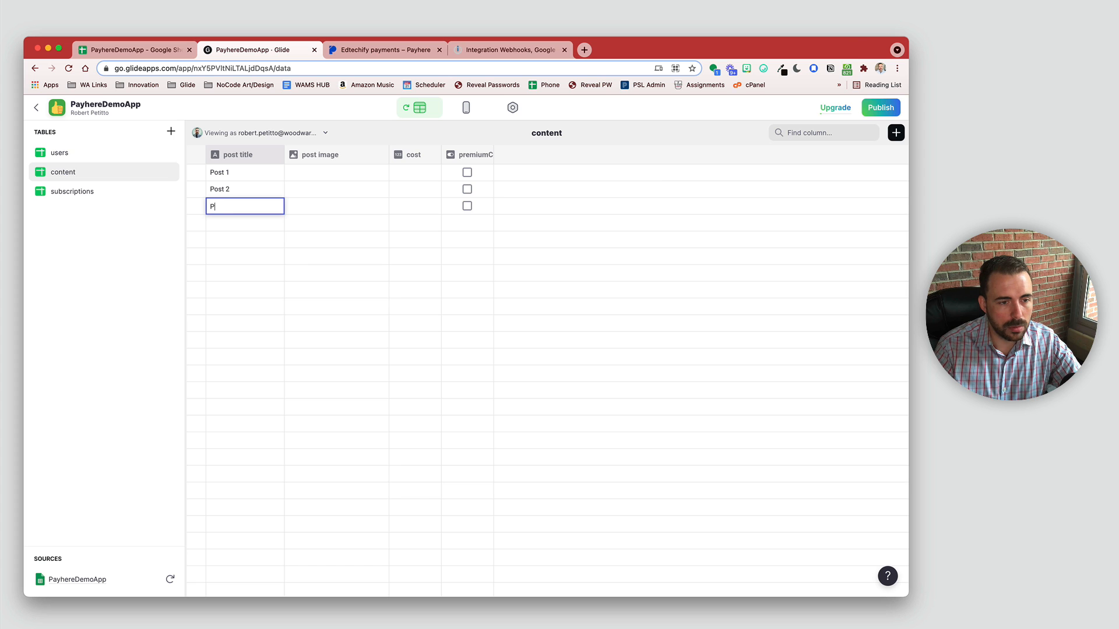
type("ost 3")
key("Return")
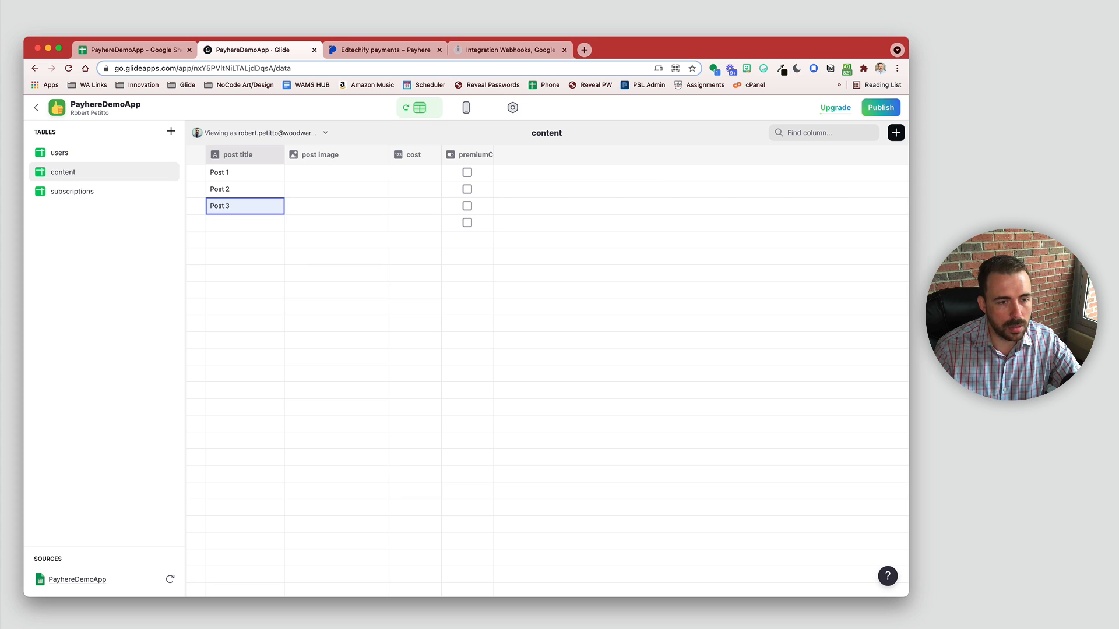
left_click(235, 222)
type("Post 4")
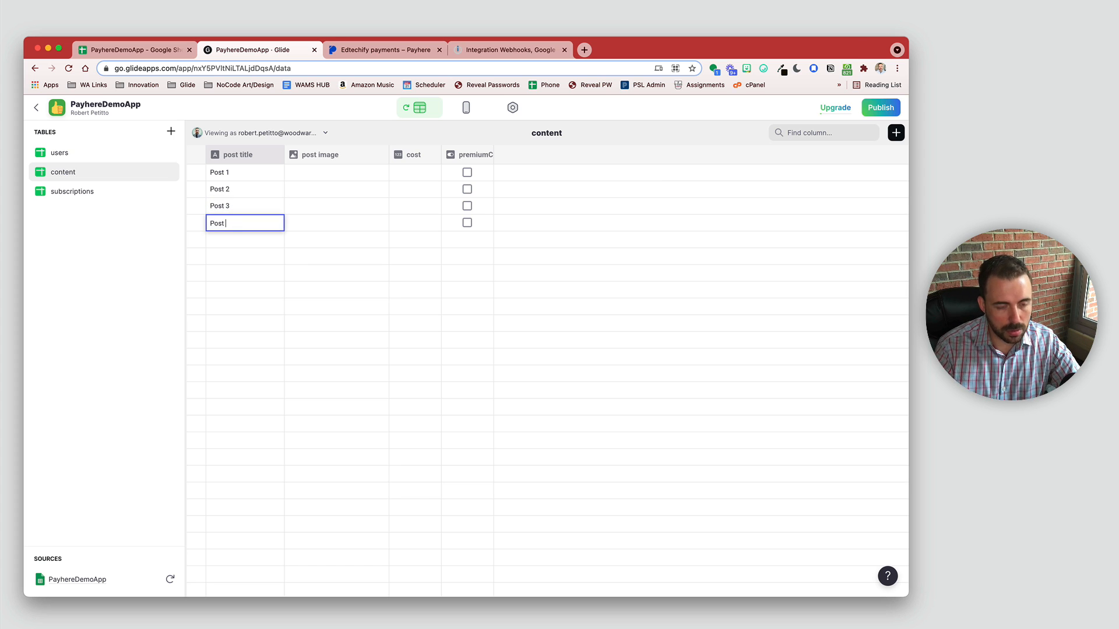
key("Return")
Step: Pick Unsplash stock images for the posts, including beach and jellyfish photos
left_click(382, 174)
left_click(382, 174)
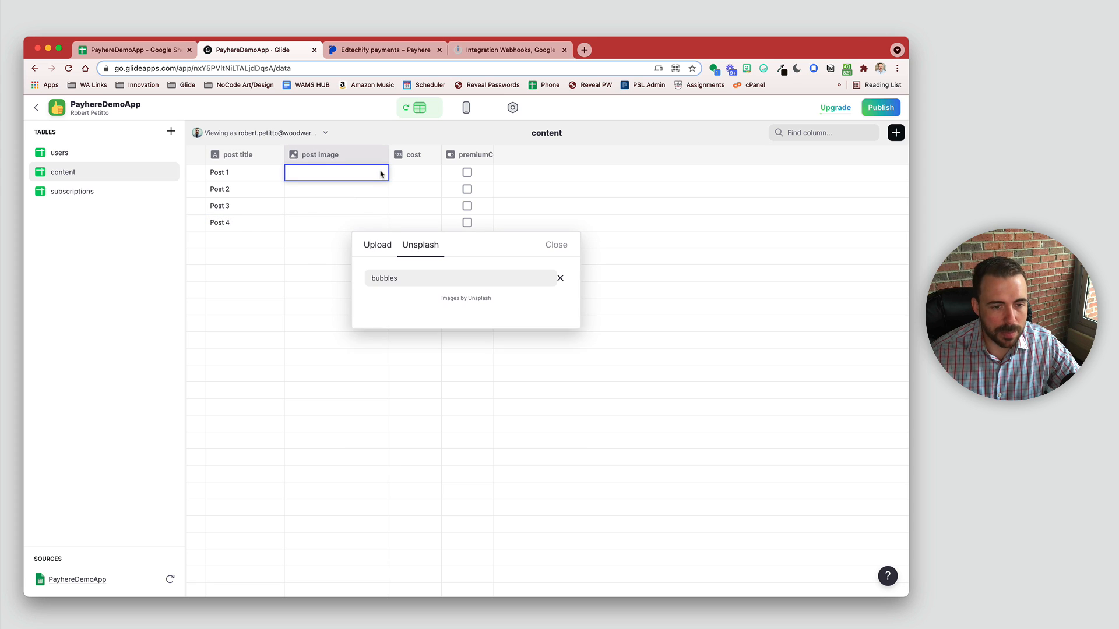
double_click(370, 190)
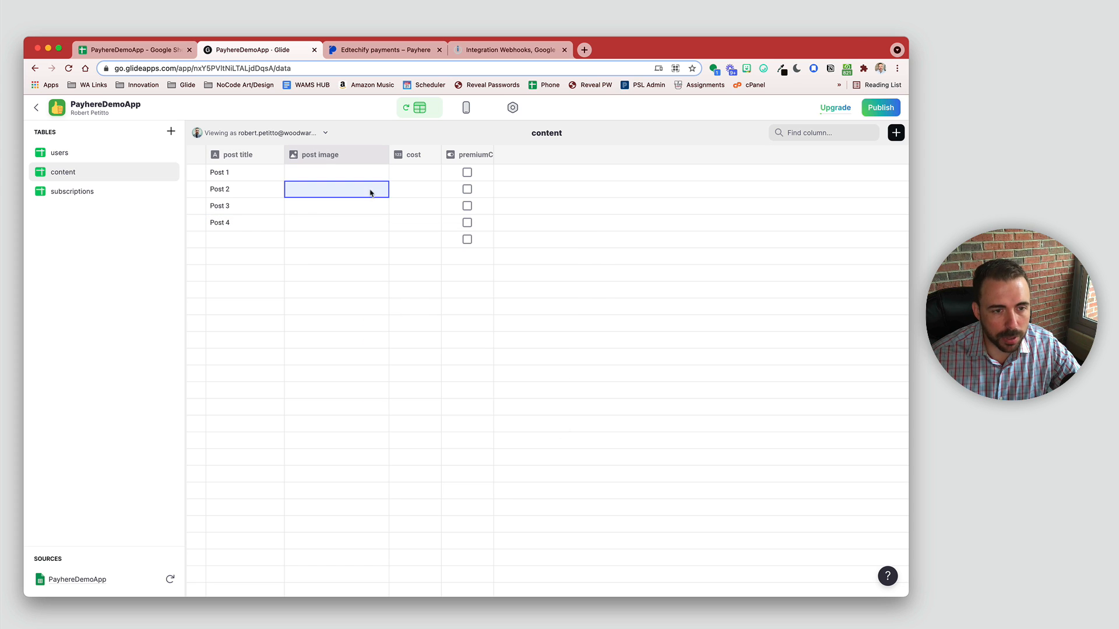
left_click(462, 321)
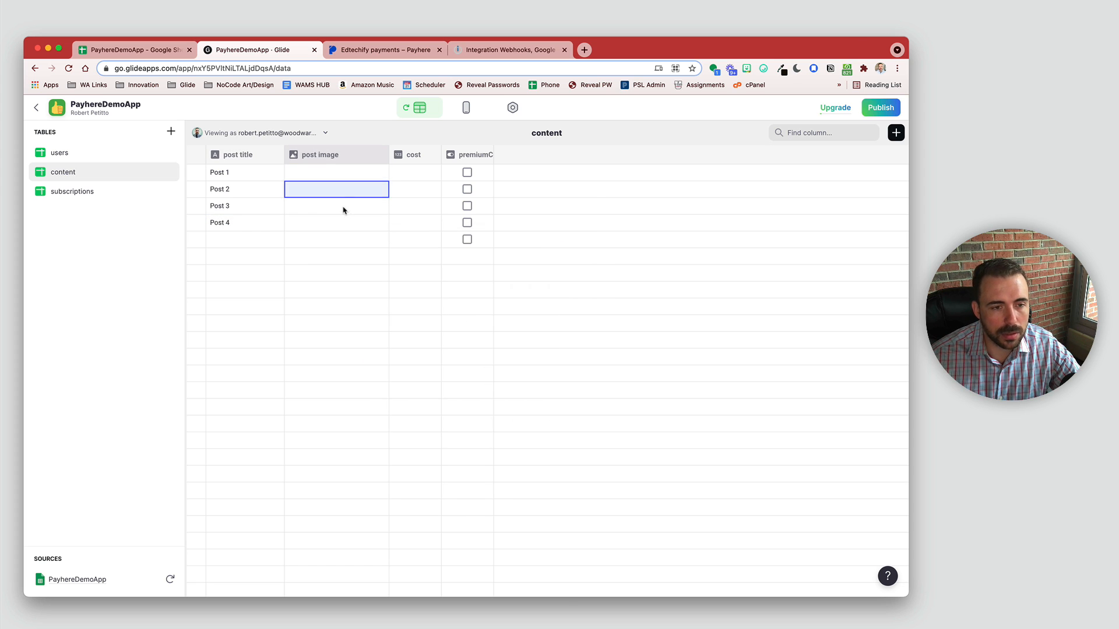
double_click(342, 207)
left_click(550, 389)
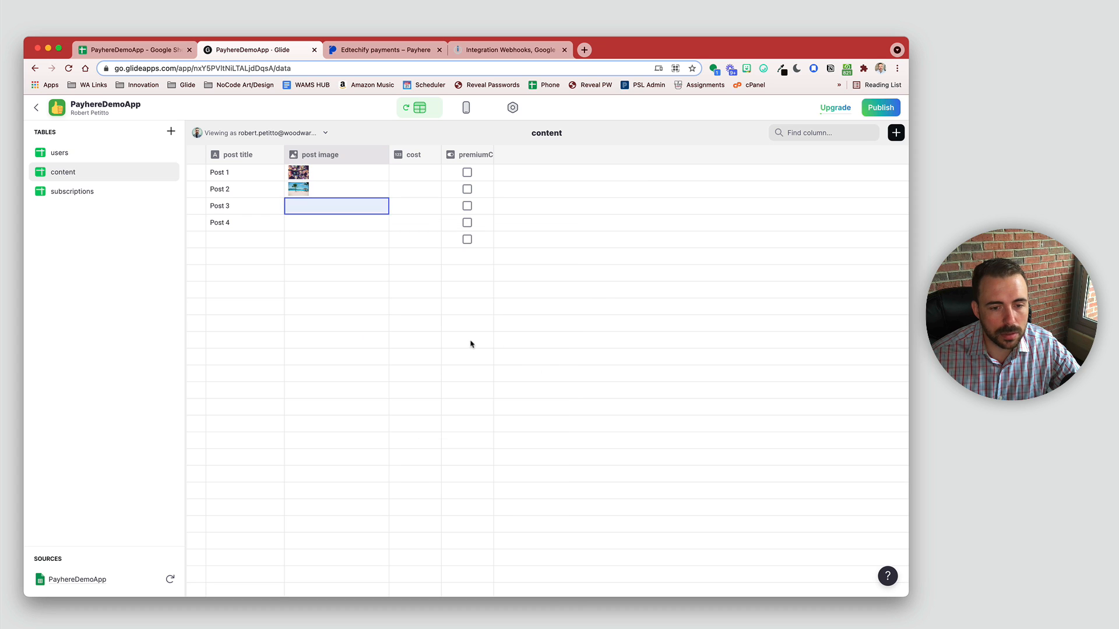
double_click(340, 225)
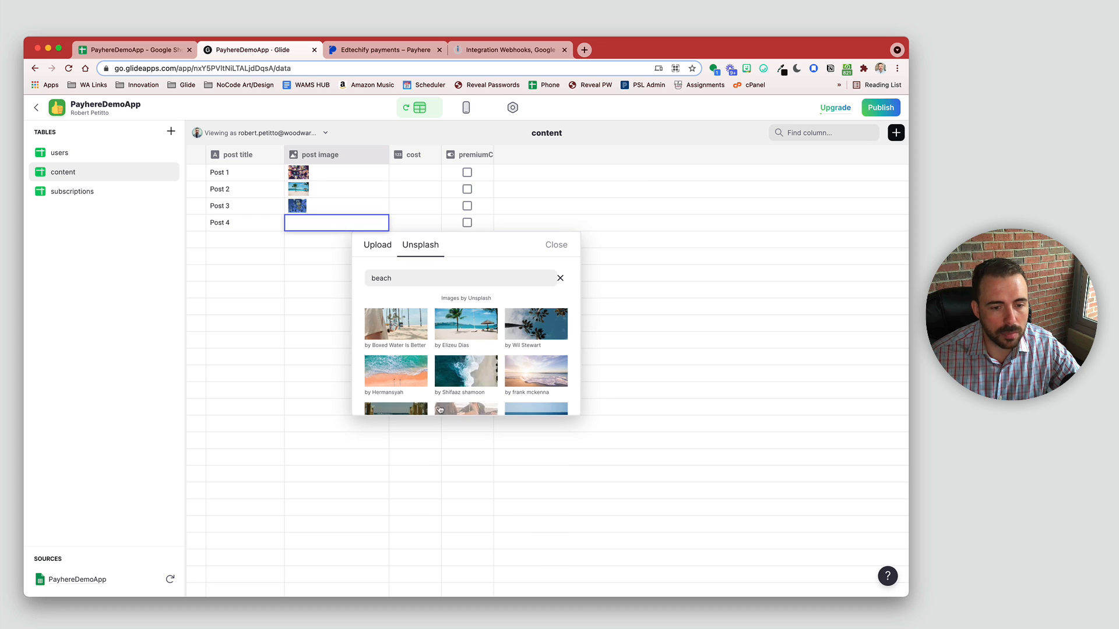
left_click(460, 323)
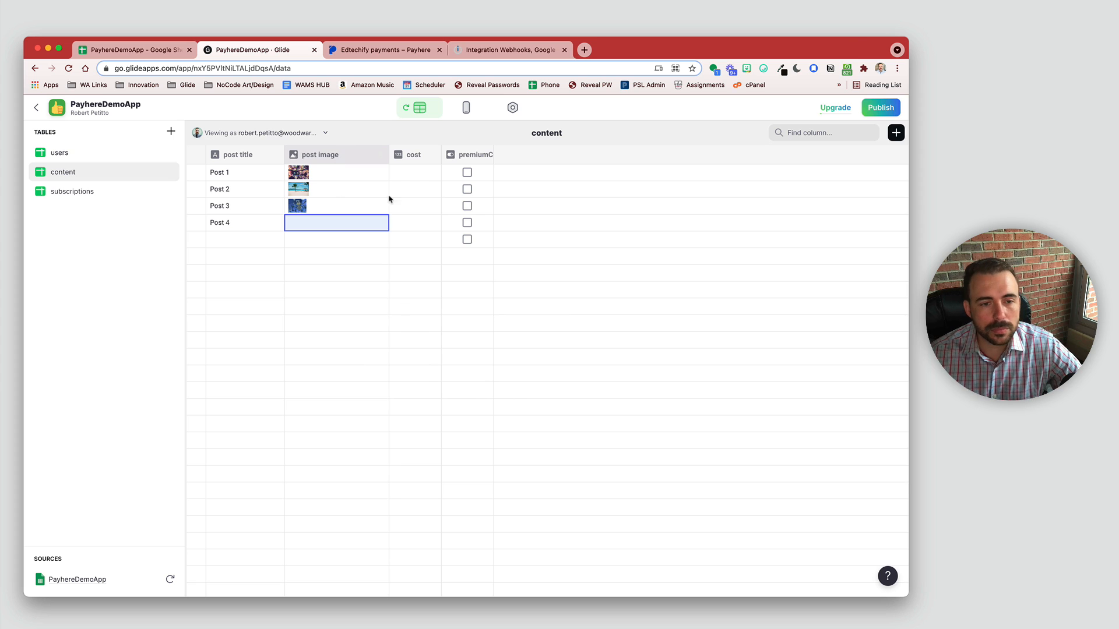
Step: Mark Posts 3 and 4 as premium and start a new column labelled premiumDisplay
left_click(406, 186)
left_click(402, 163)
left_click(406, 172)
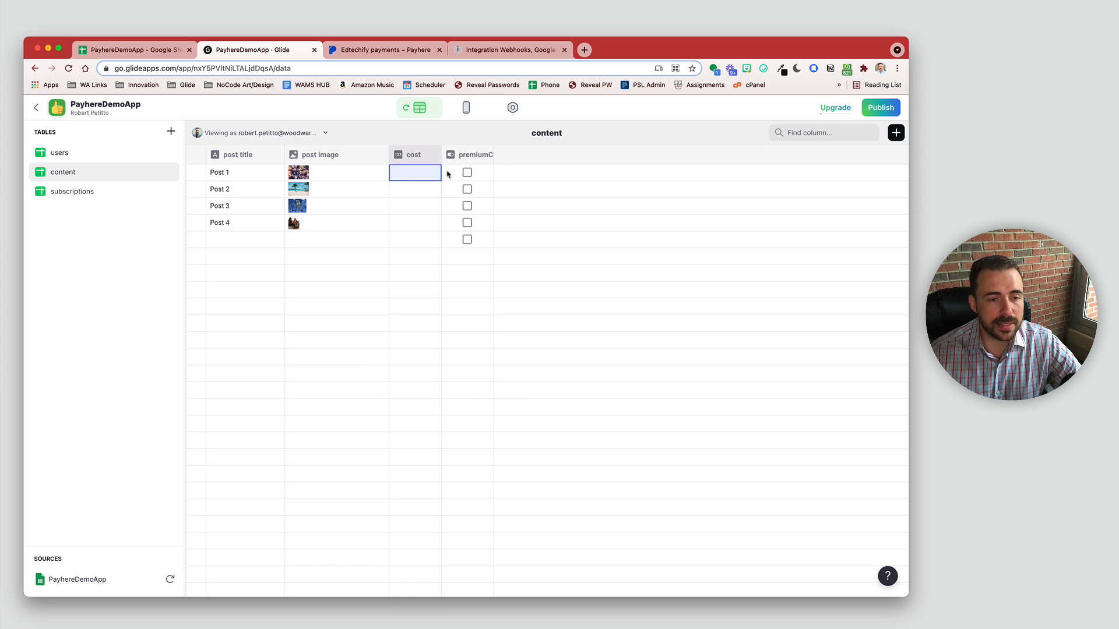
left_click(465, 207)
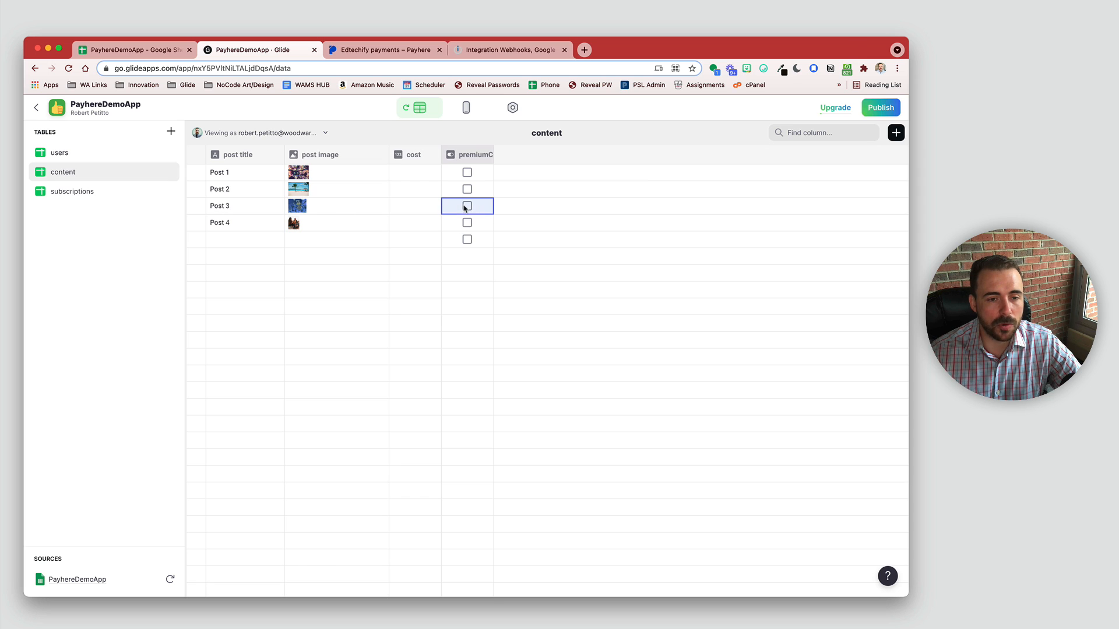
left_click(468, 227)
left_click(467, 225)
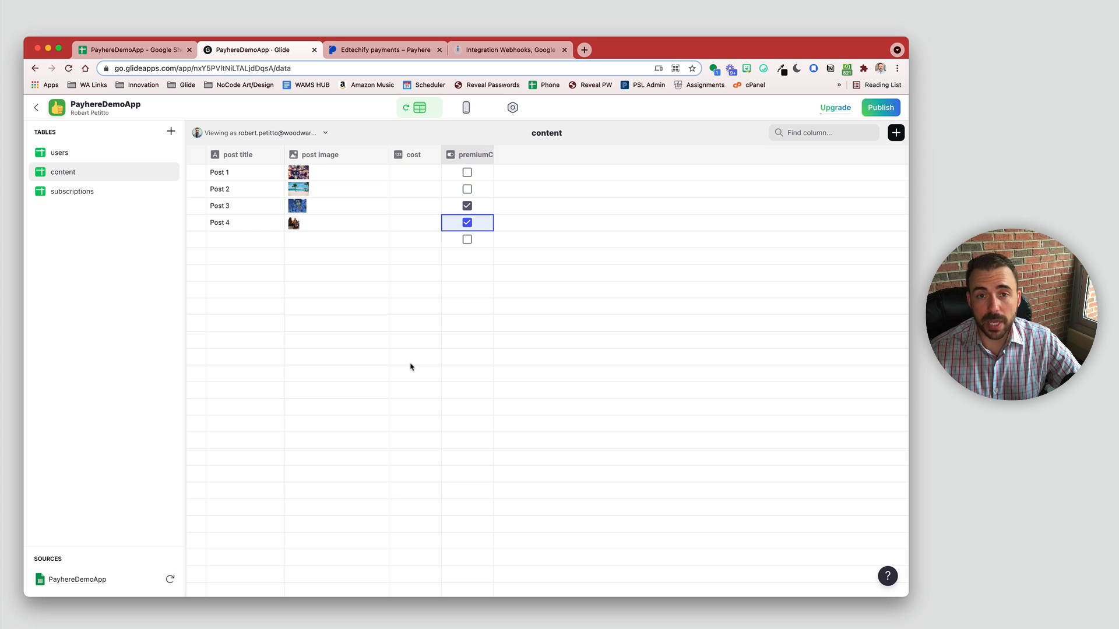
left_click(895, 133)
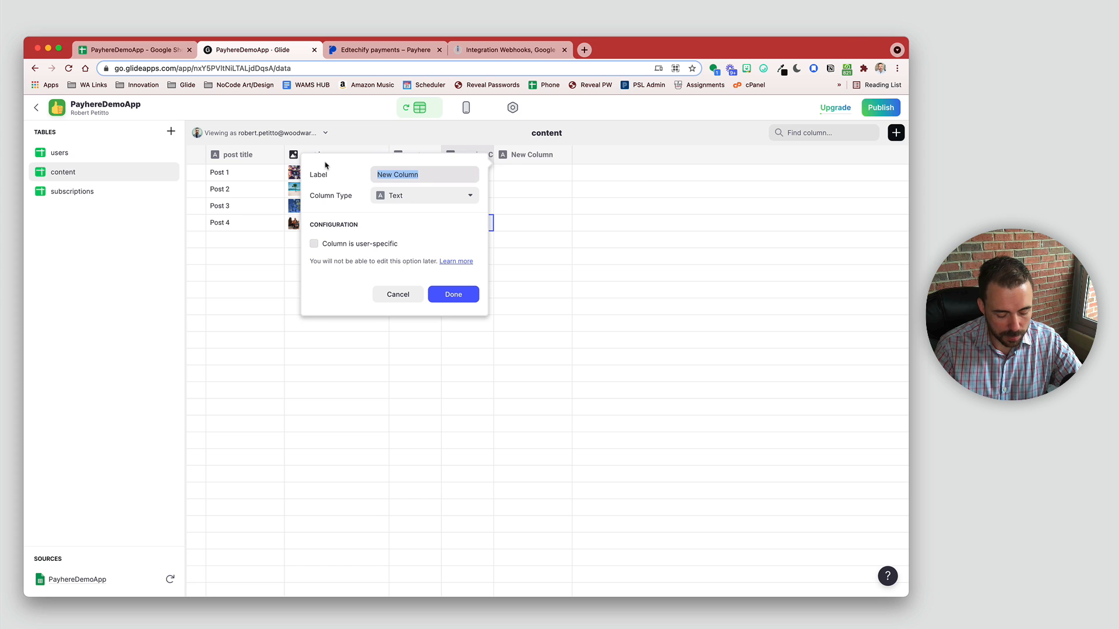
type("premiumDi")
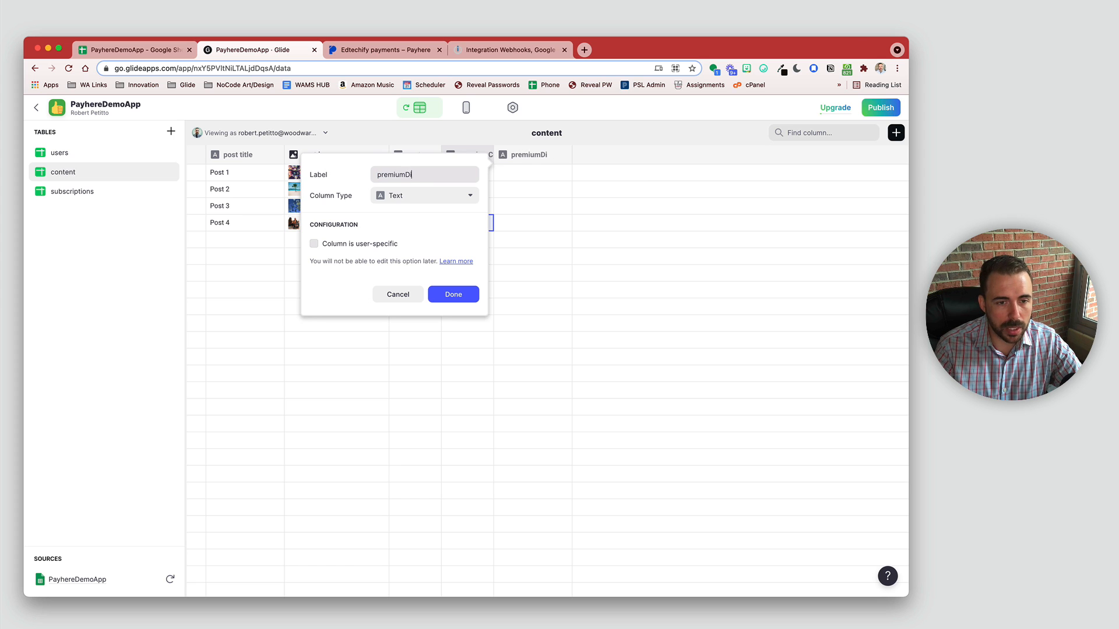
type("splay")
Step: Make the column If-Then-Else: premiumContent is true gives Premium, otherwise Free
left_click(420, 195)
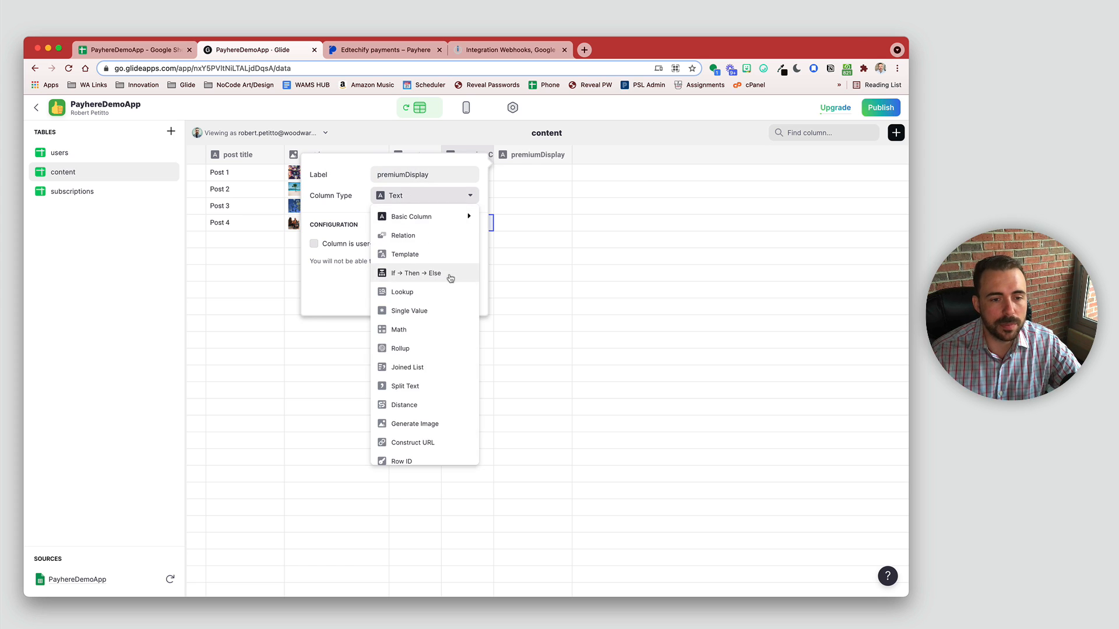
left_click(416, 275)
left_click(419, 249)
left_click(412, 323)
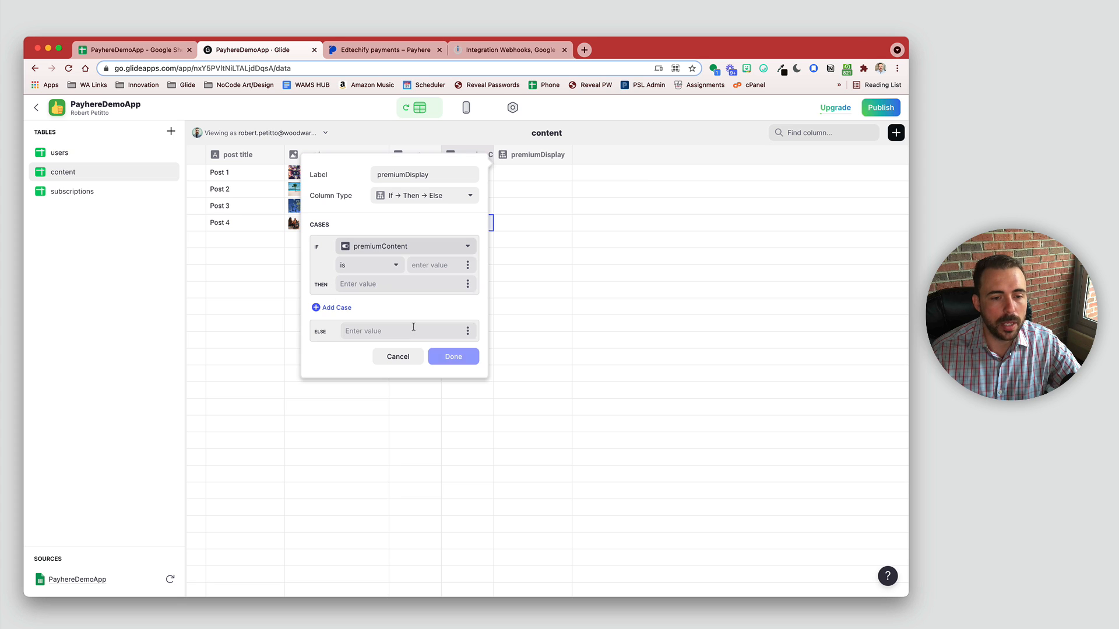
left_click(429, 263)
type("true")
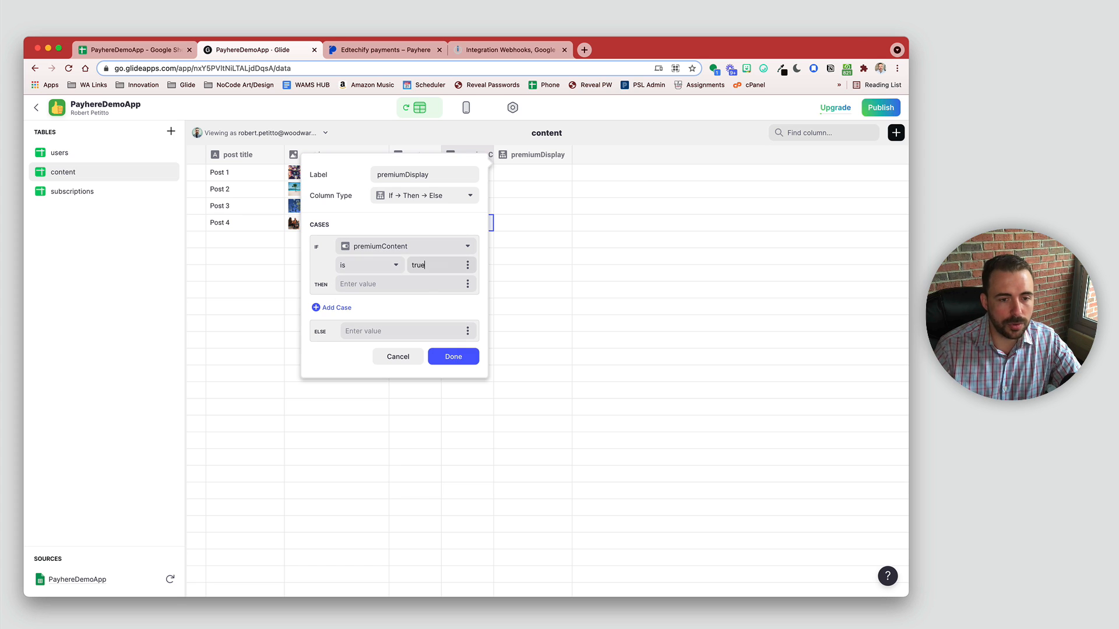
left_click(423, 284)
type("Prem")
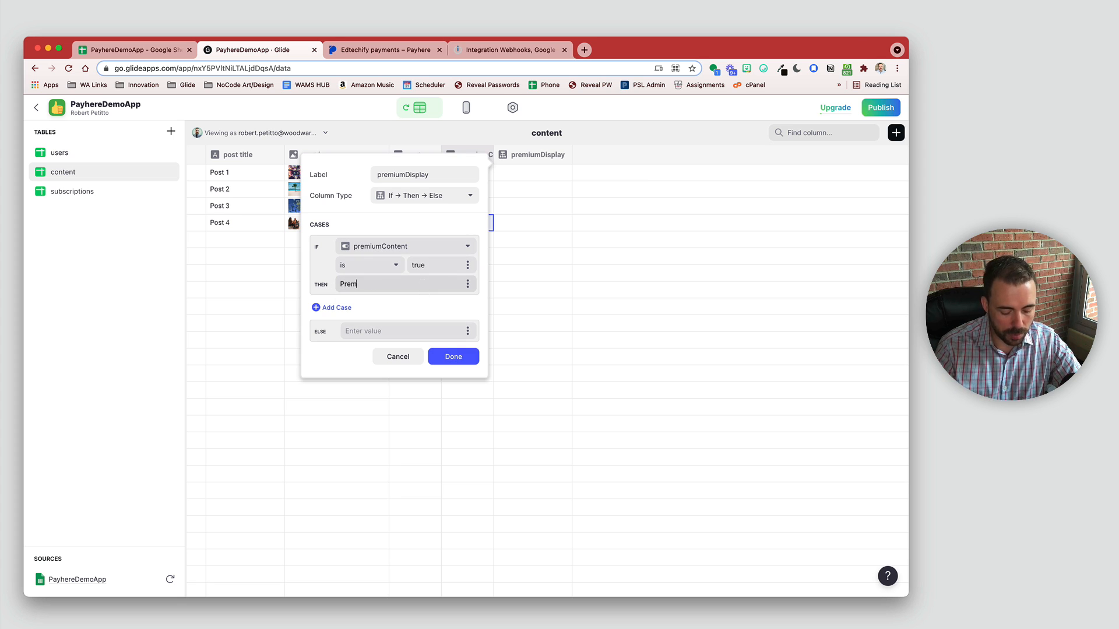
type("ium")
left_click(417, 328)
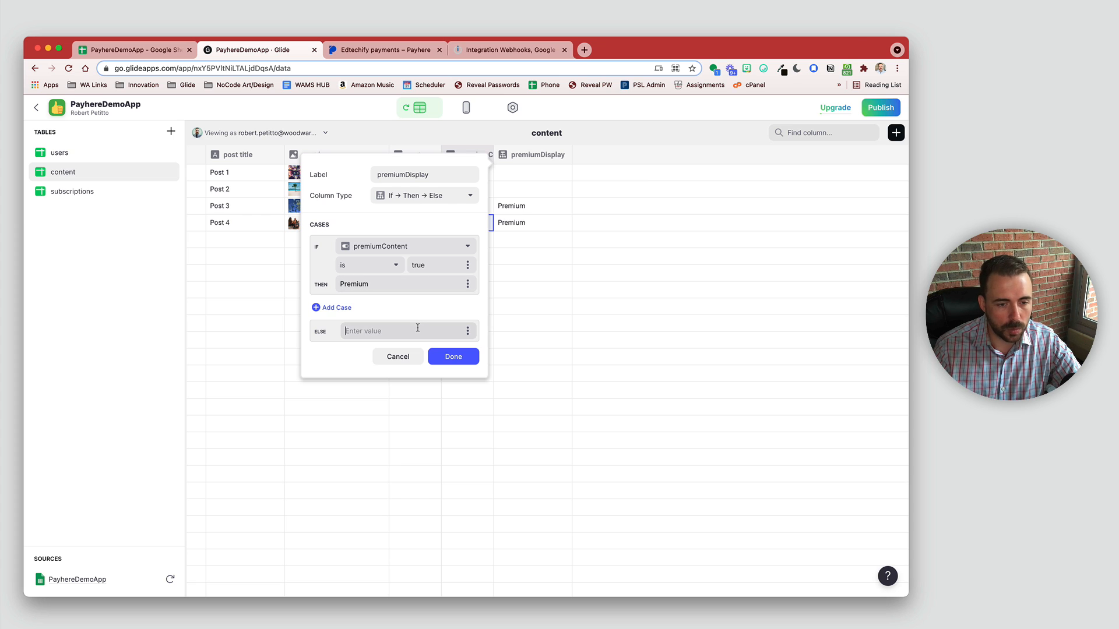
type("Free")
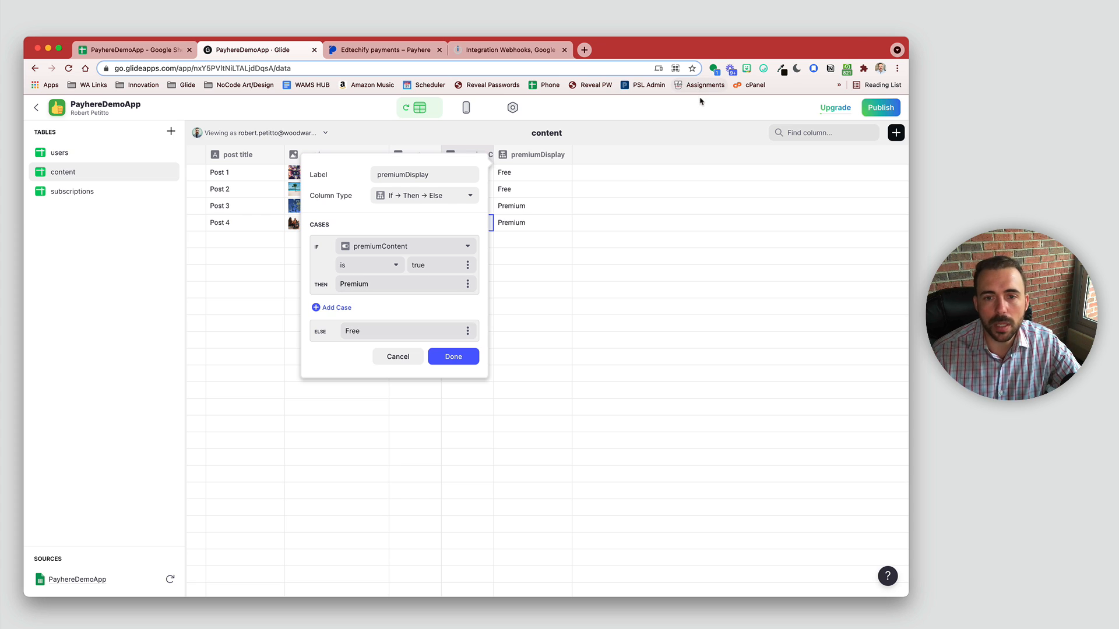
Step: Add a 💎 gem emoji before Premium and save the premiumDisplay column
left_click(759, 71)
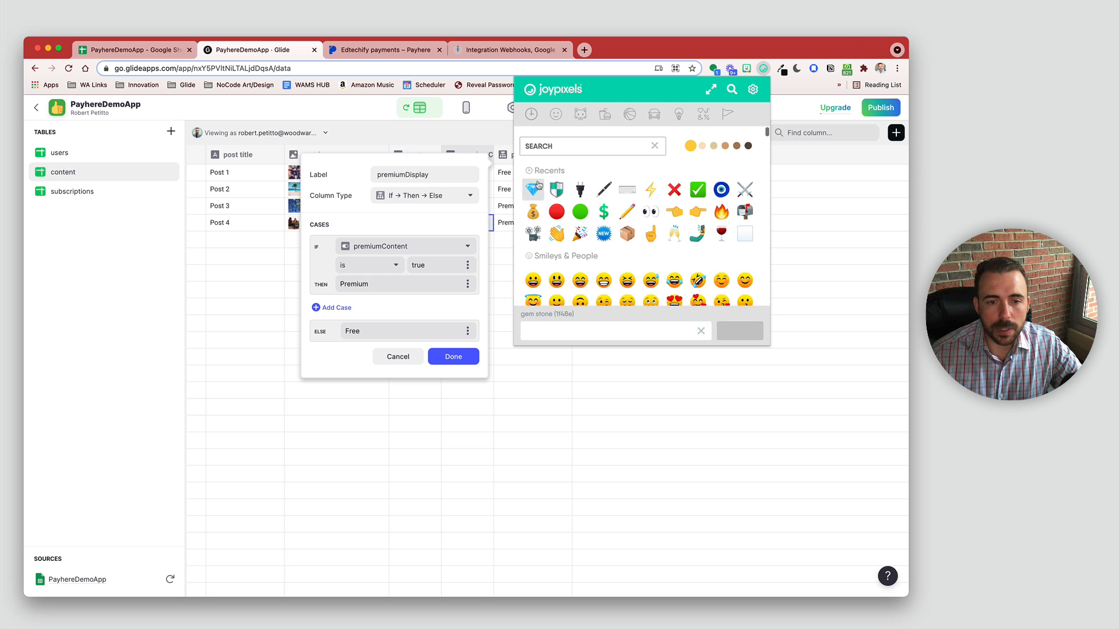
left_click(533, 188)
left_click(377, 336)
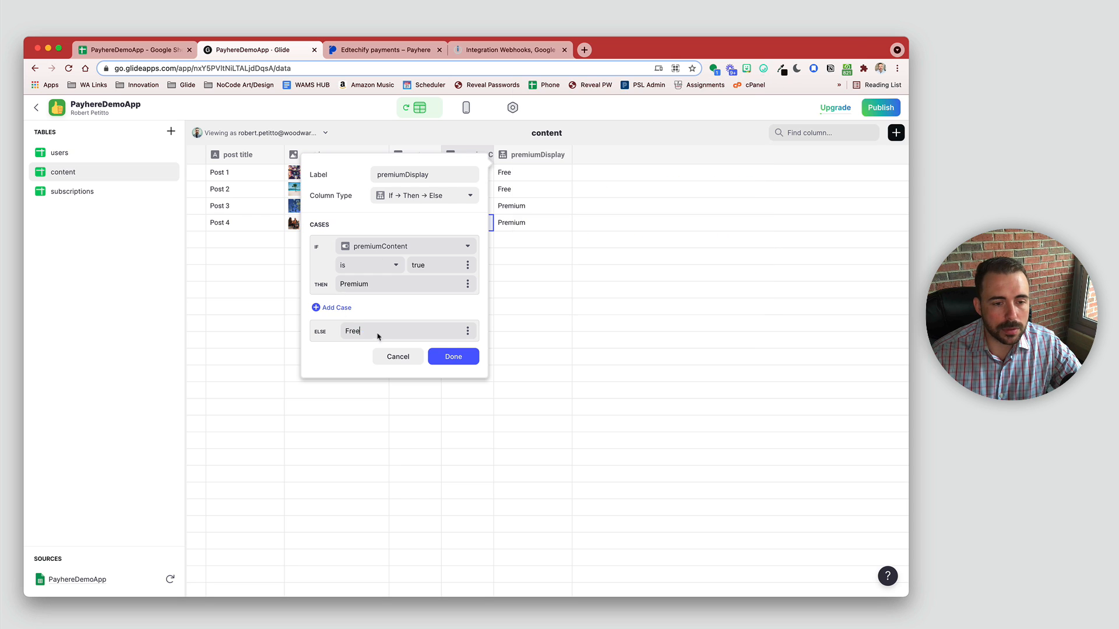
left_click(340, 286)
type("💎")
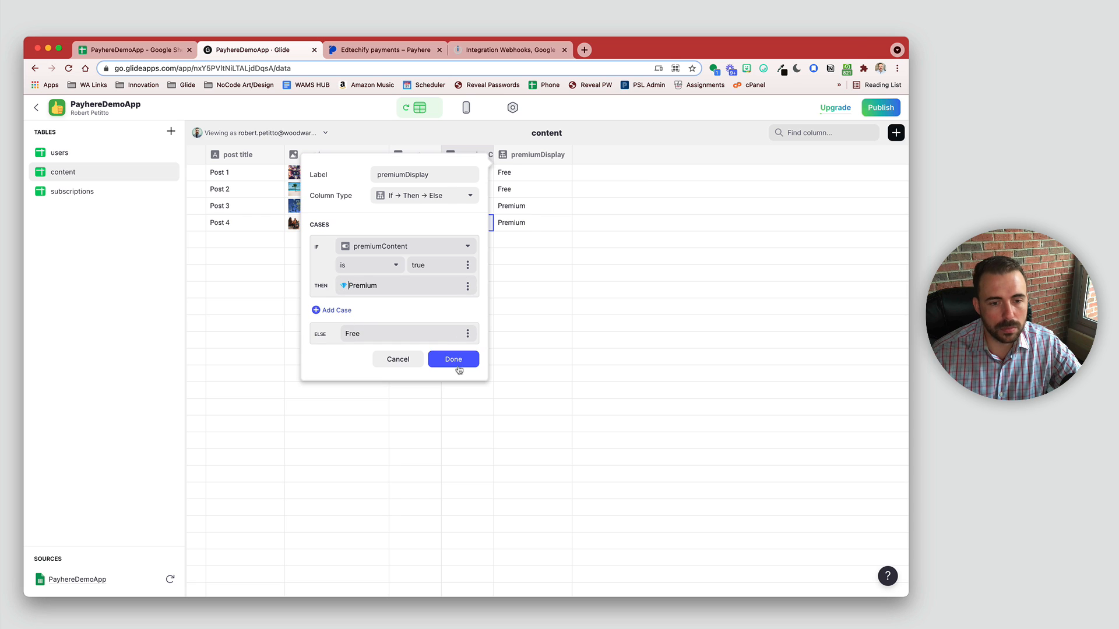
left_click(455, 360)
left_click(456, 359)
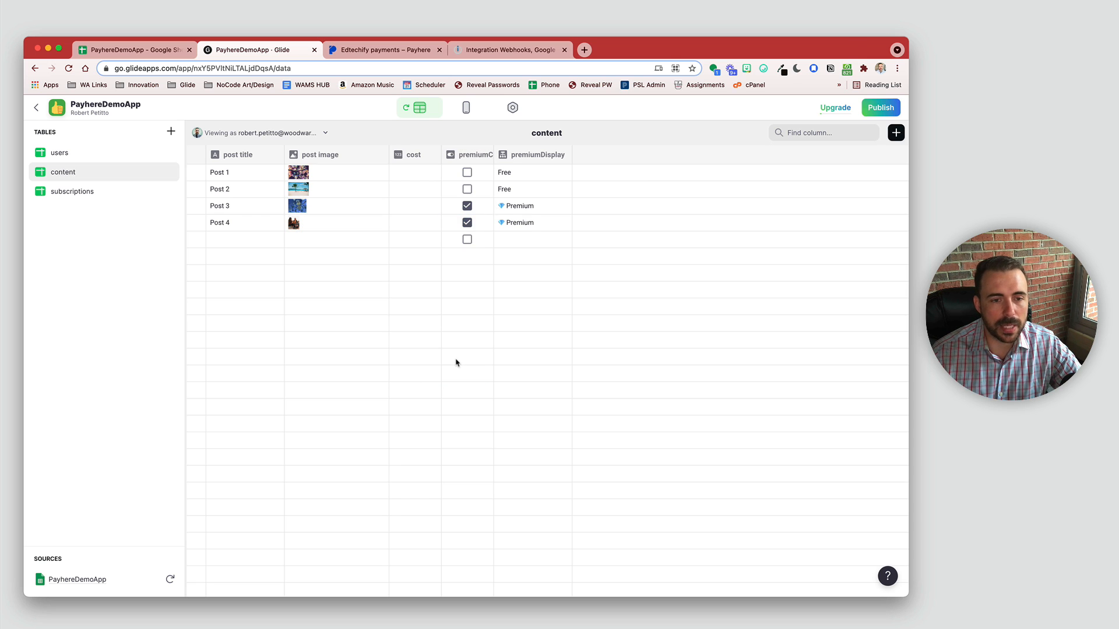
Step: Hide the users and subscriptions tabs and show content posts as Cards
left_click(463, 108)
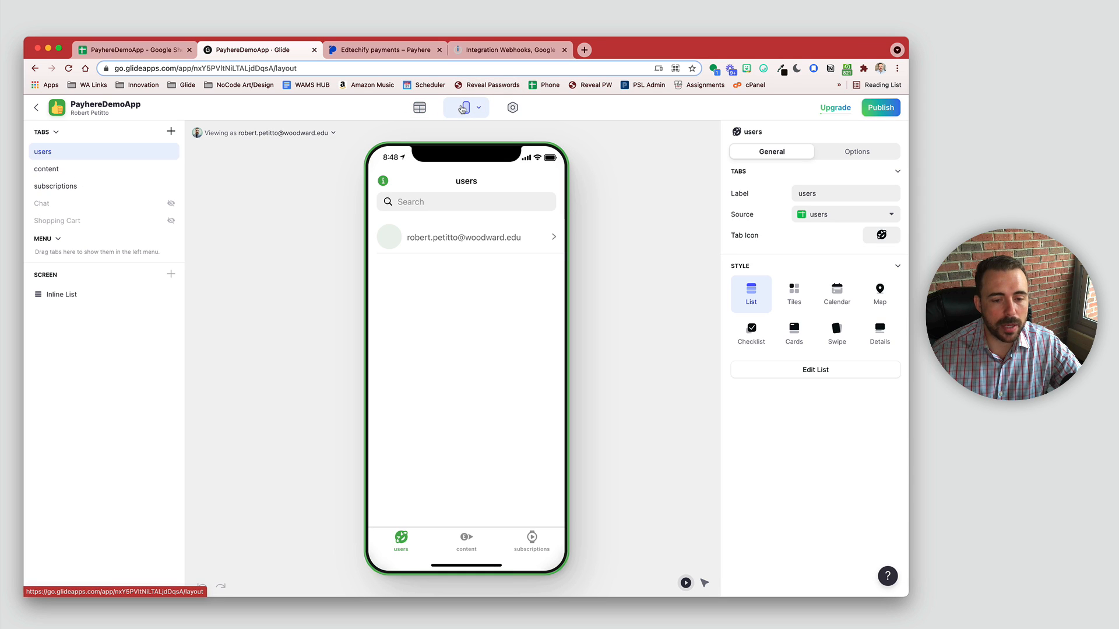
left_click(465, 547)
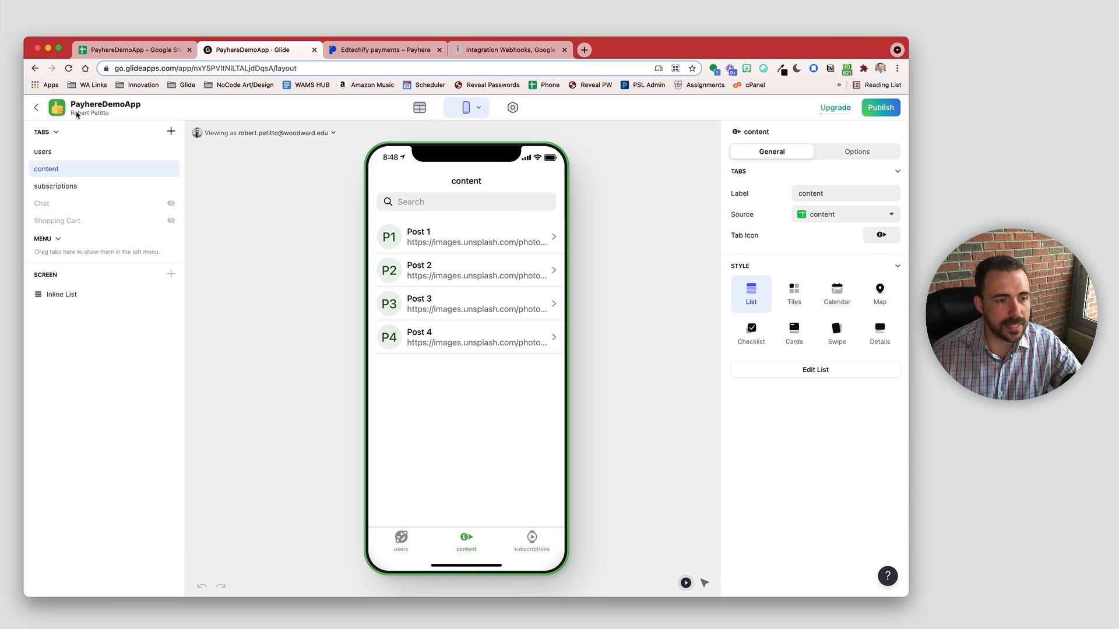
left_click(170, 151)
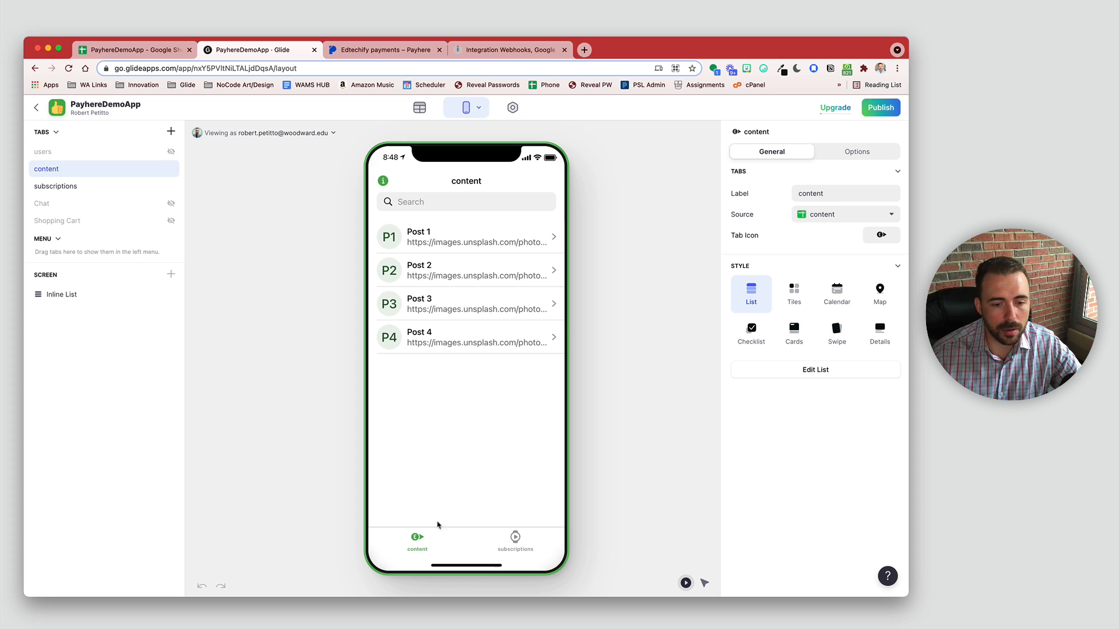
left_click(171, 186)
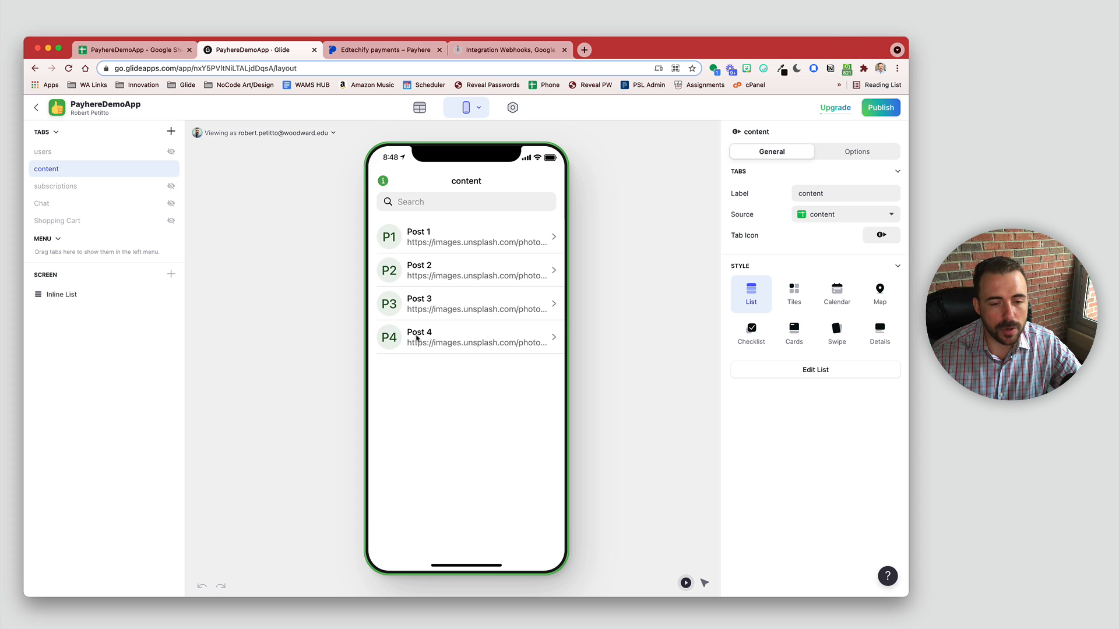
left_click(796, 333)
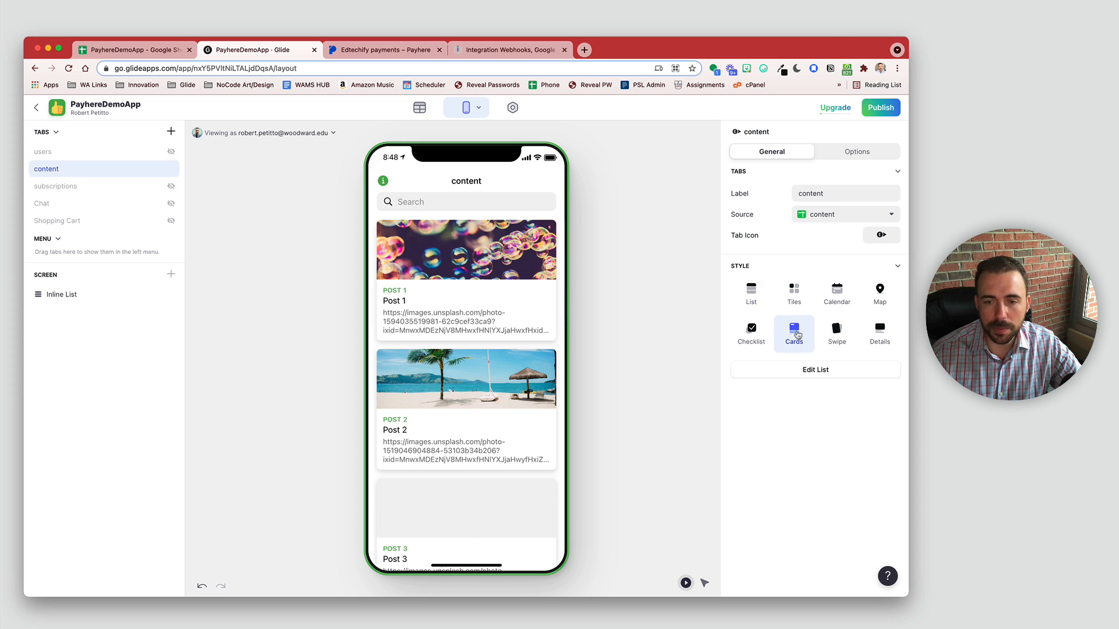
Step: Set the post cards to half-size with 4:3 images, tagged by premiumDisplay
left_click(828, 368)
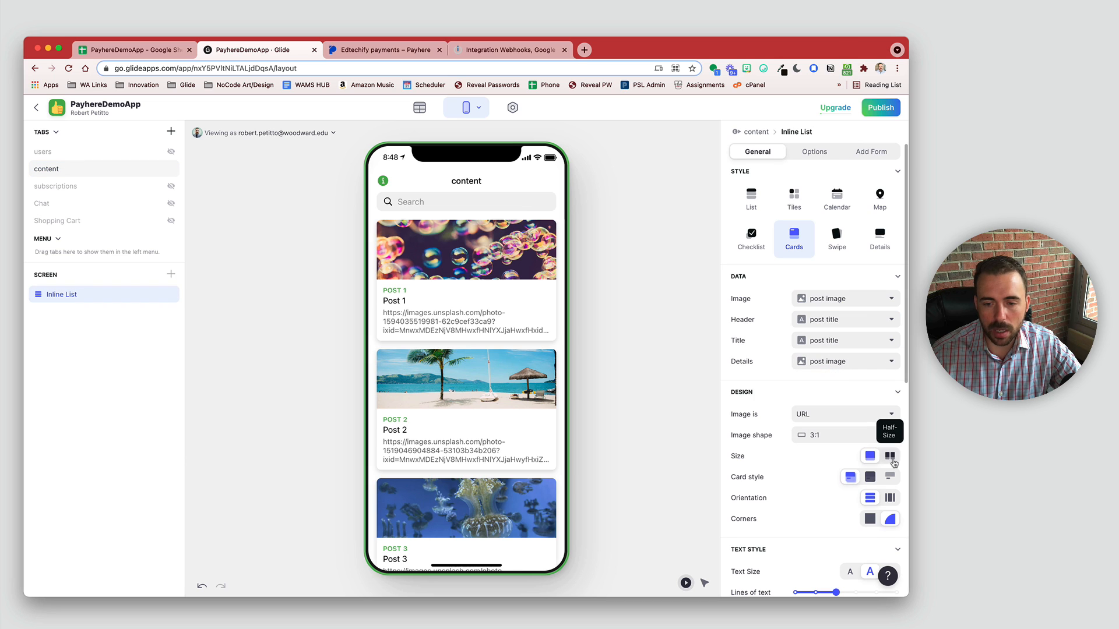
left_click(889, 457)
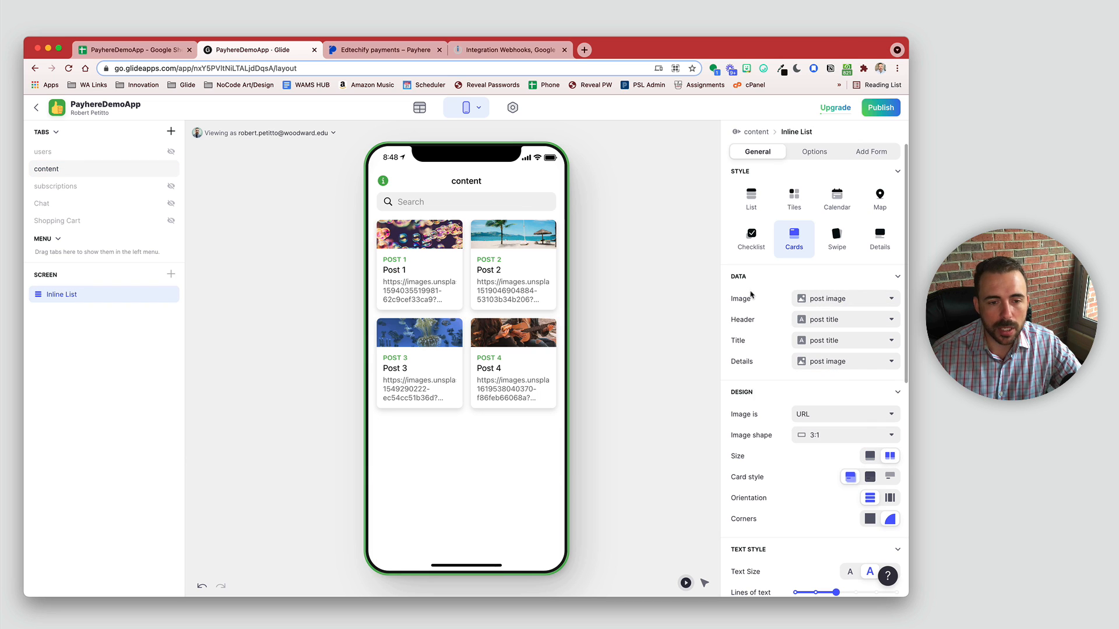
left_click(845, 435)
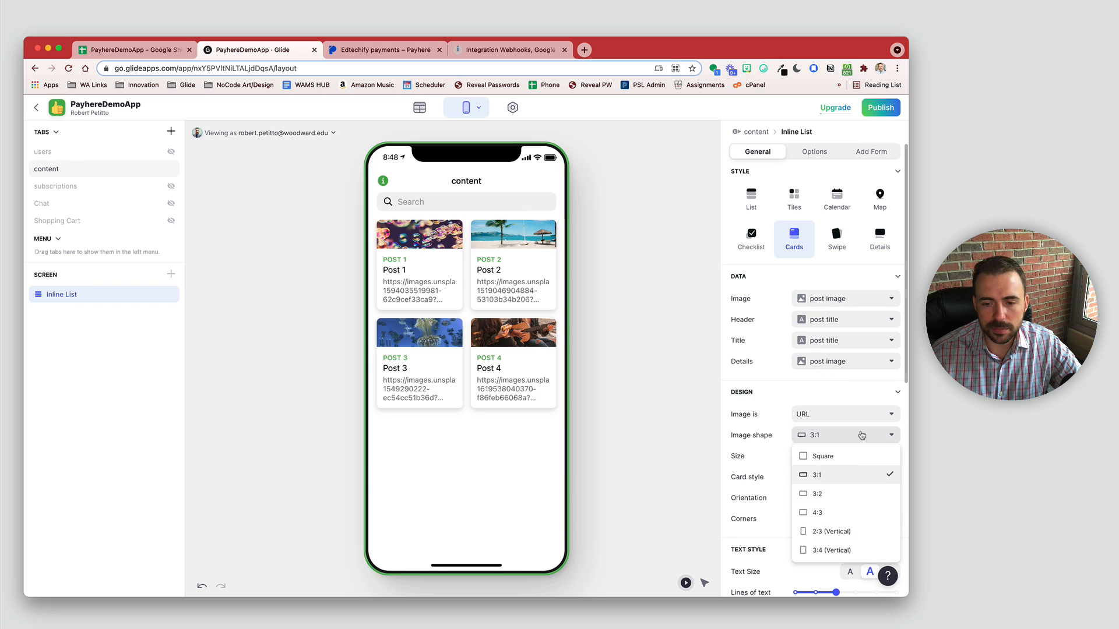
left_click(847, 512)
scroll(847, 512, "down", 2)
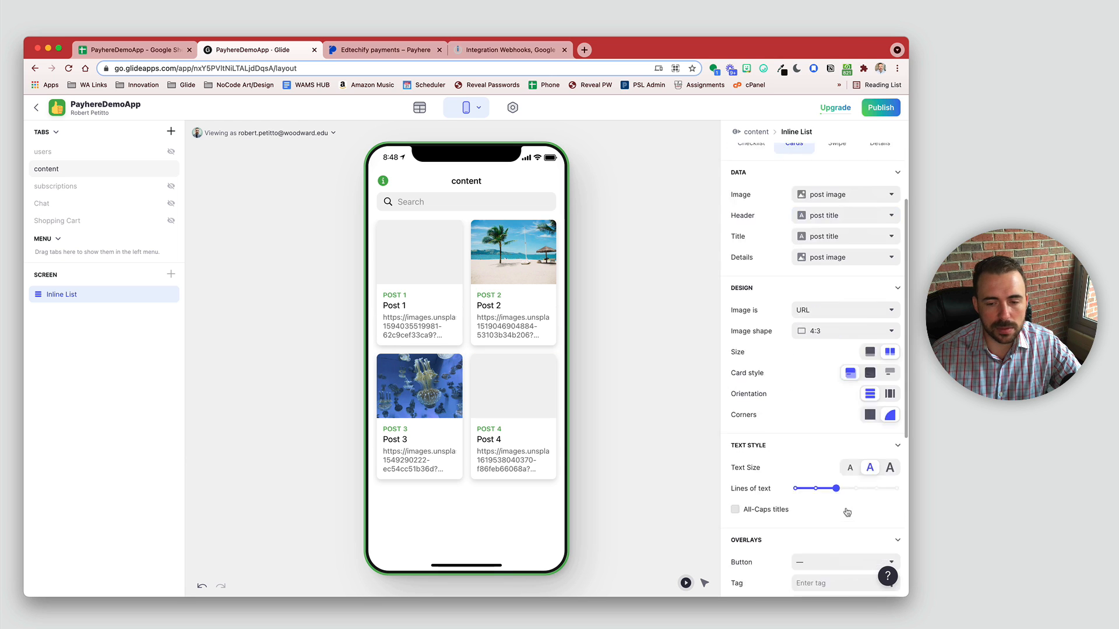
scroll(848, 513, "down", 3)
left_click(891, 381)
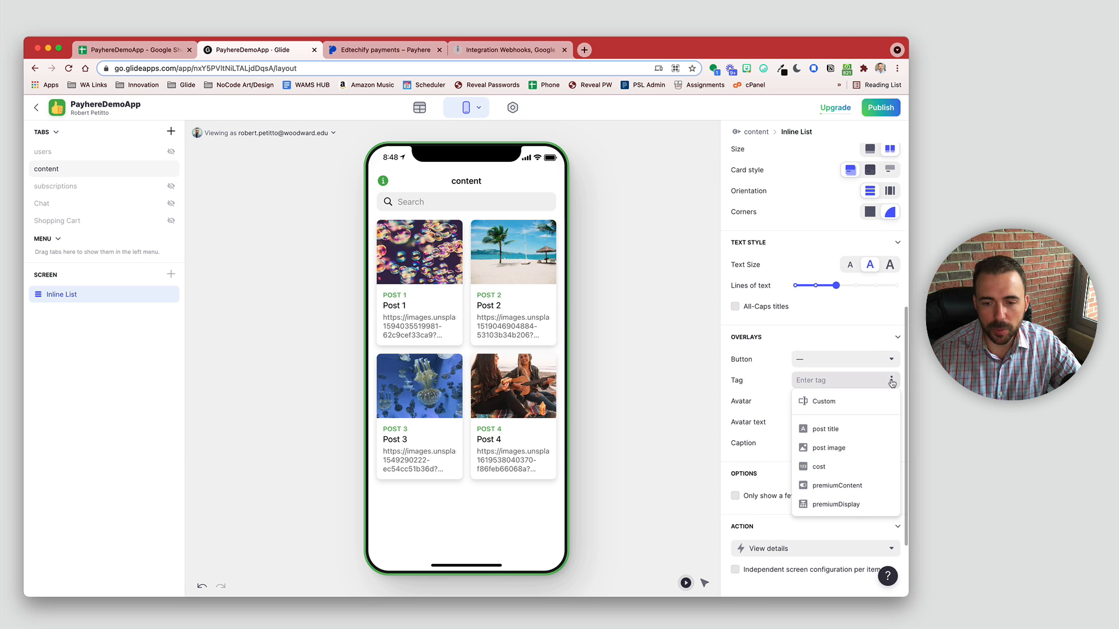
left_click(839, 504)
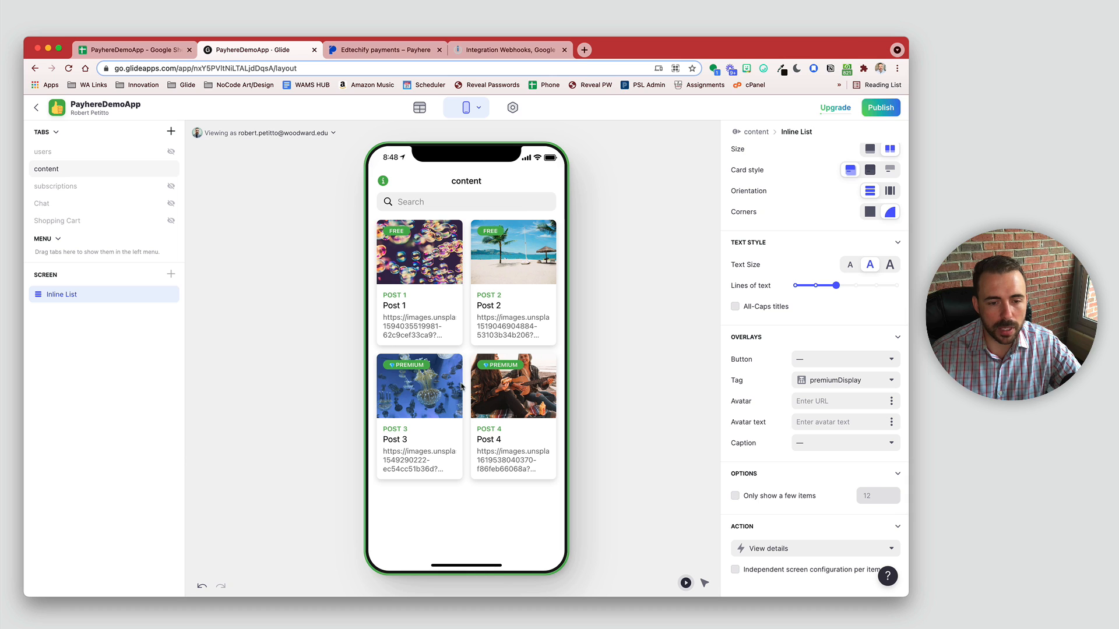
Step: Remove the header and details text from the cards and preview Post 1's details
scroll(778, 378, "up", 5)
left_click(826, 320)
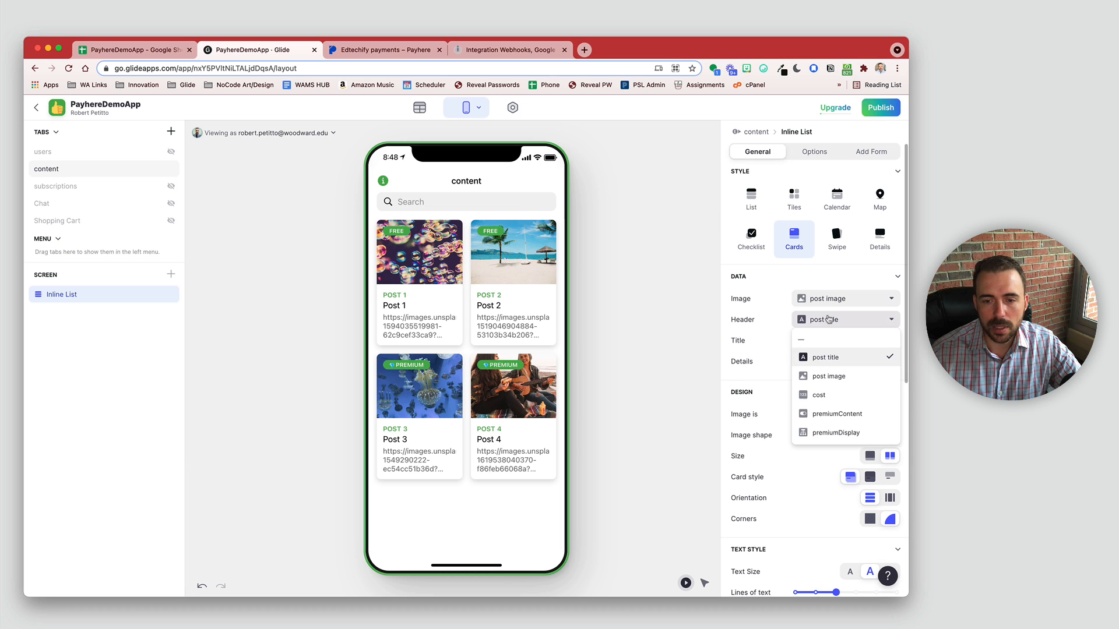
left_click(825, 341)
left_click(821, 361)
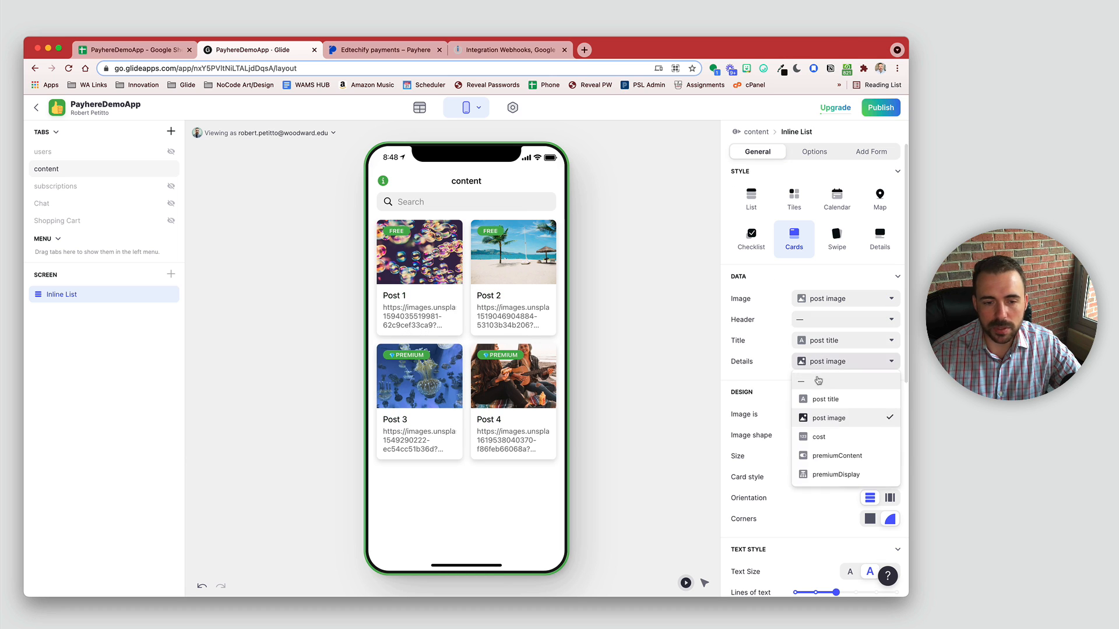
left_click(818, 379)
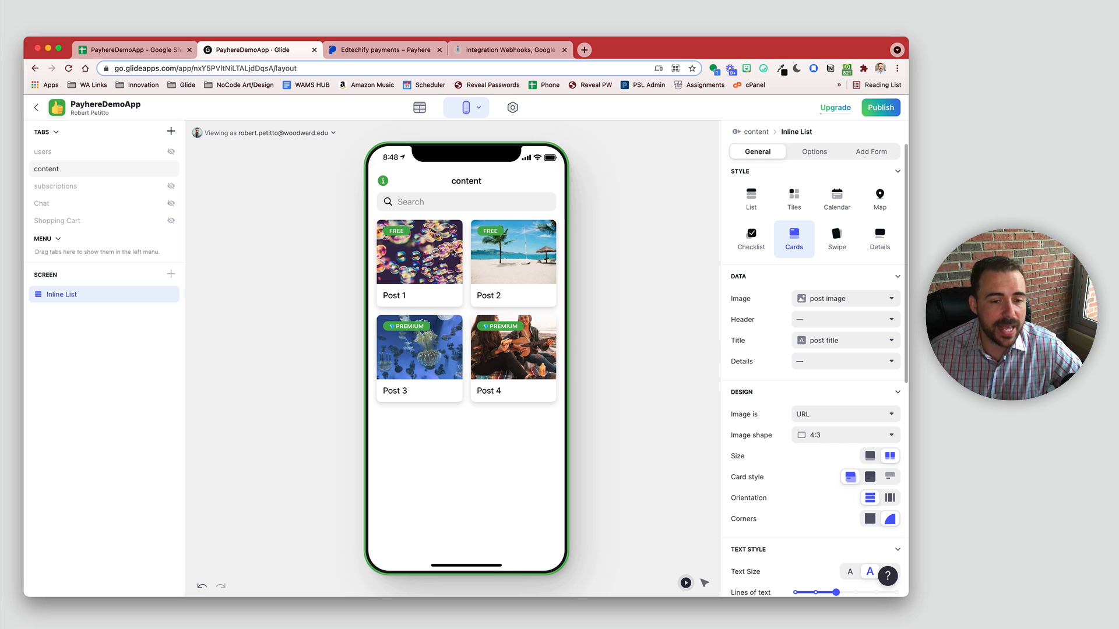
left_click(396, 248)
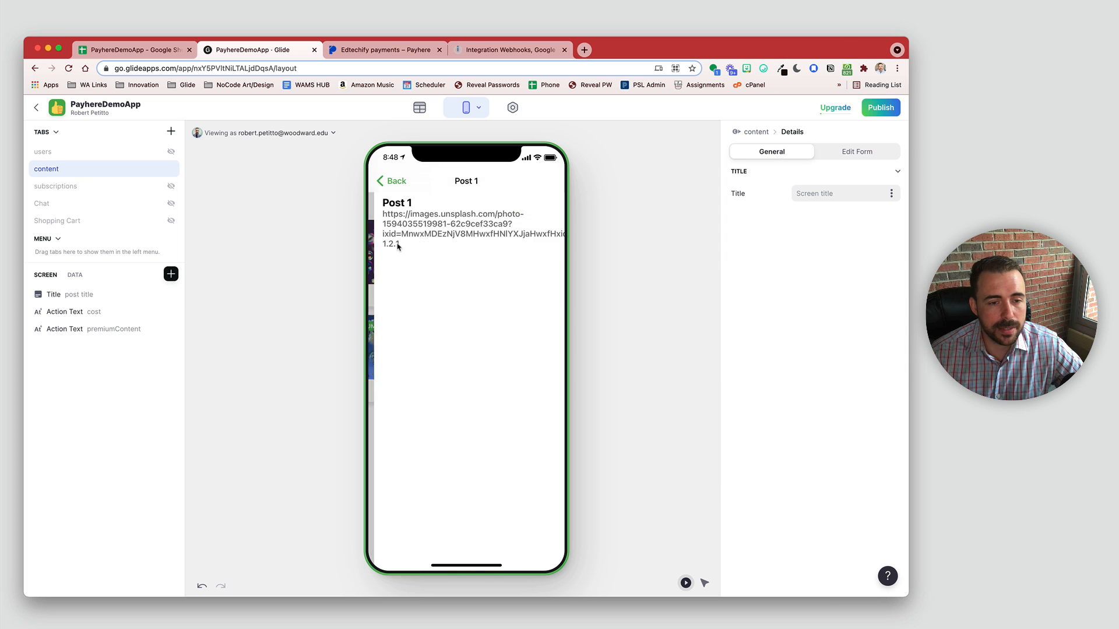
left_click(386, 177)
left_click(472, 245)
left_click(396, 179)
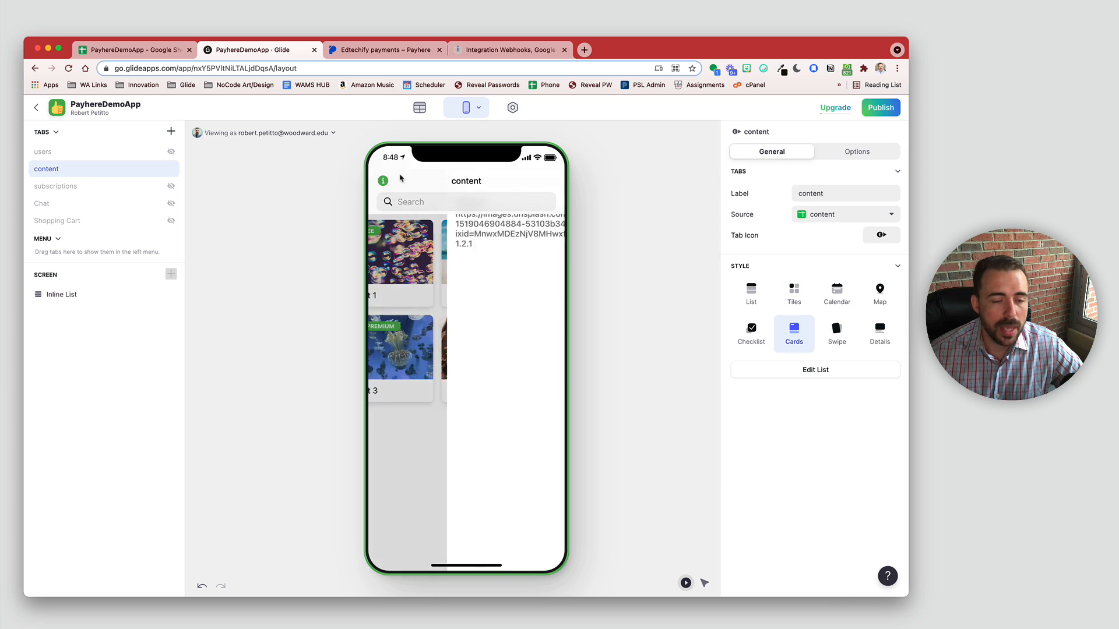
left_click(427, 329)
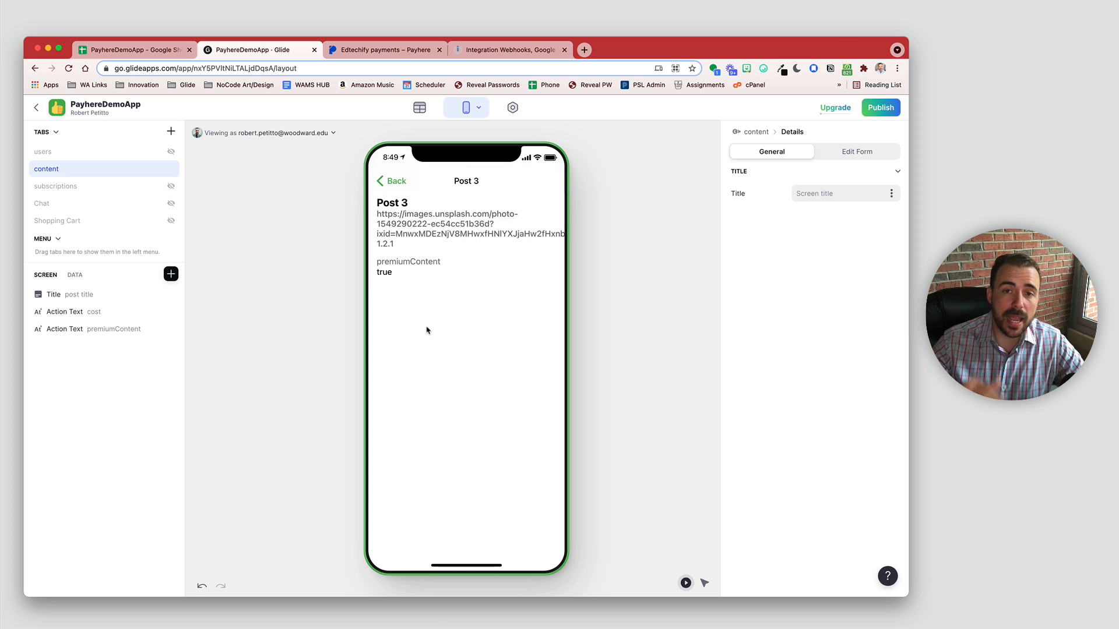
left_click(397, 180)
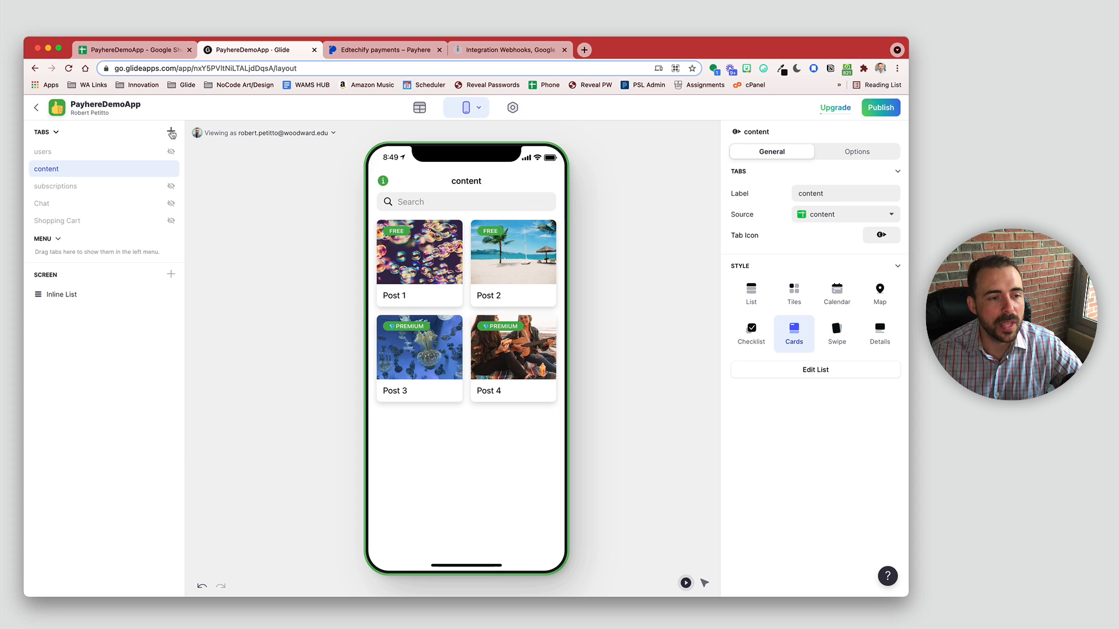
Step: Add a new tab labelled Join Now
left_click(171, 132)
left_click(835, 190)
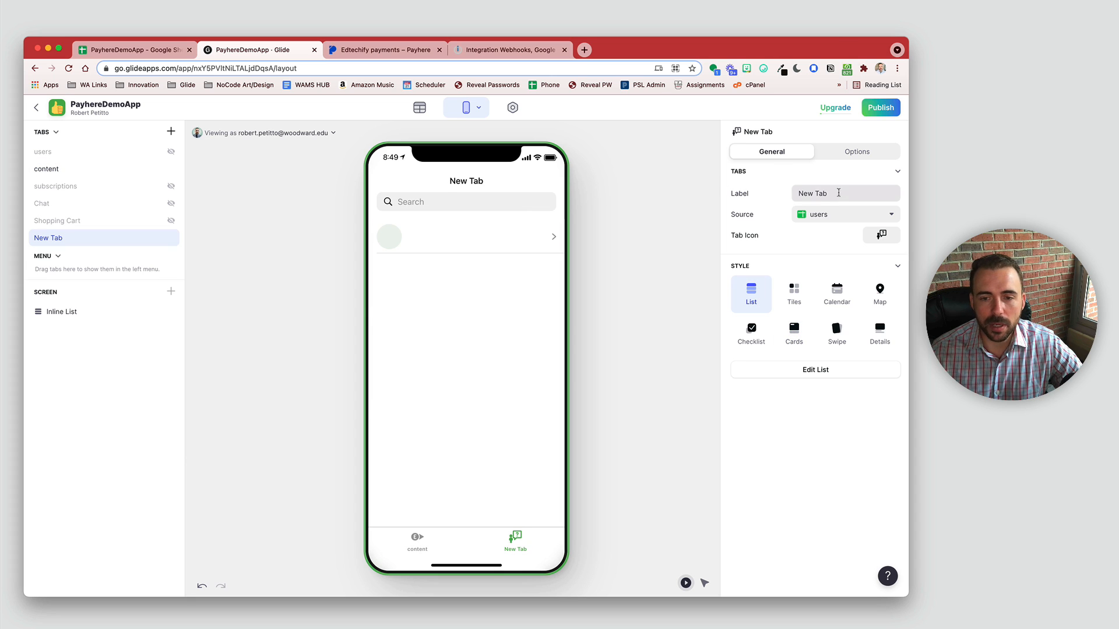
key("super+a")
type("Join Ne")
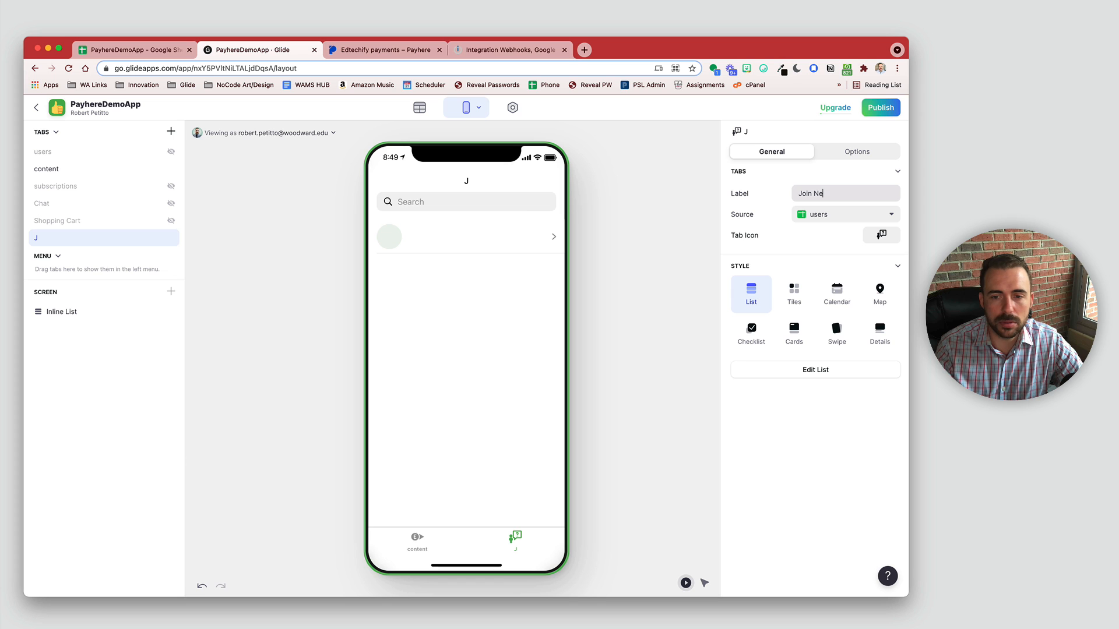
key("BackSpace")
type("ow")
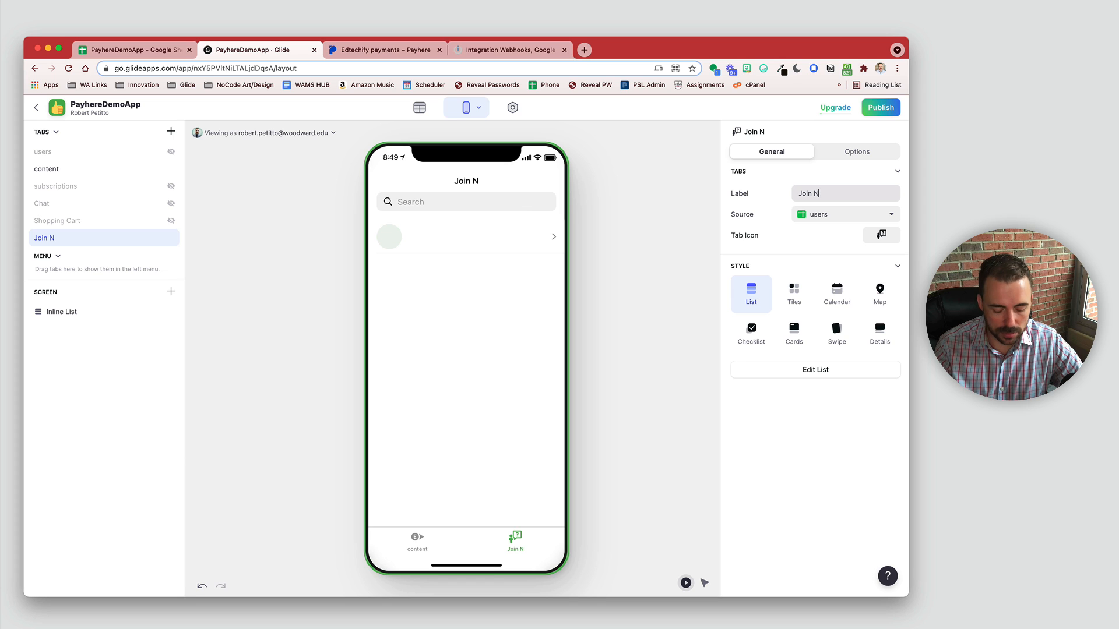
Step: Give the Join Now tab a crown icon and the Details style
left_click(881, 234)
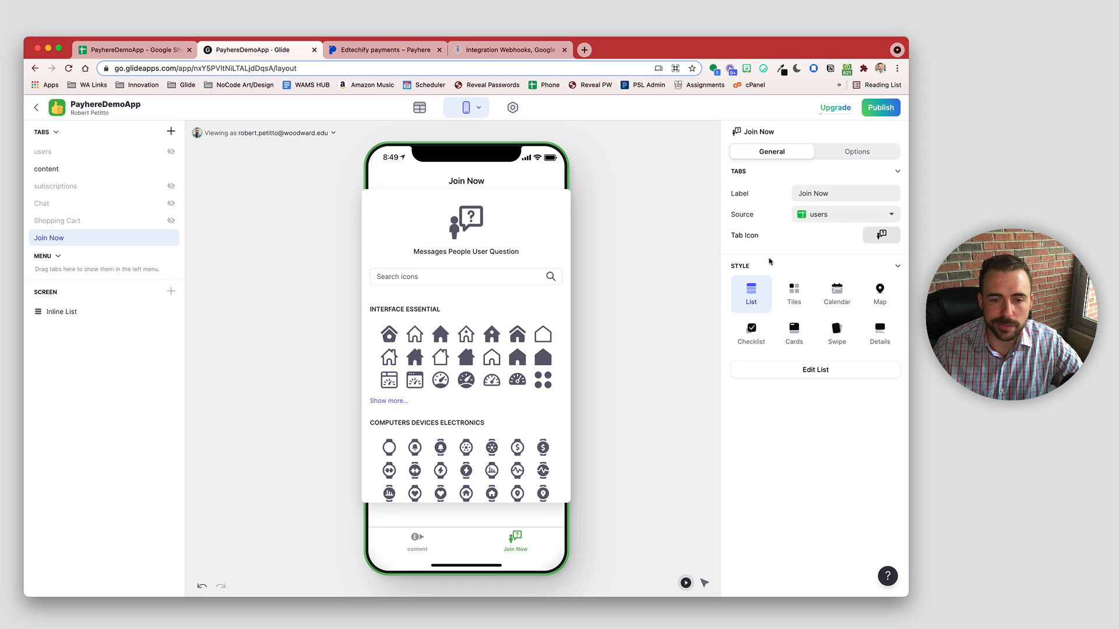
type("fire")
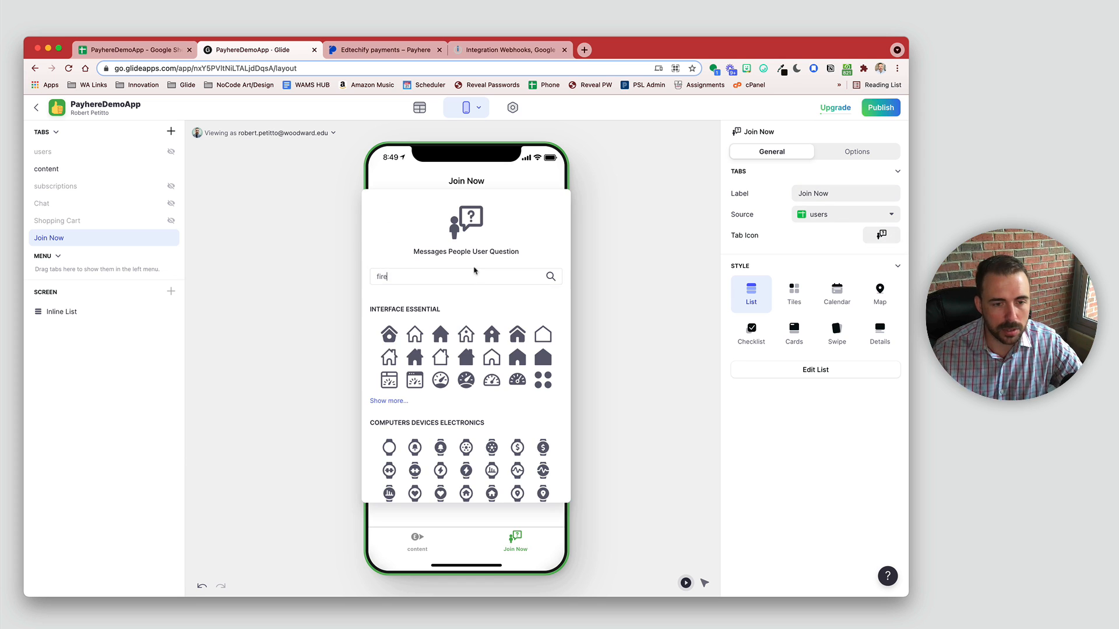
key("super+a")
type("crown")
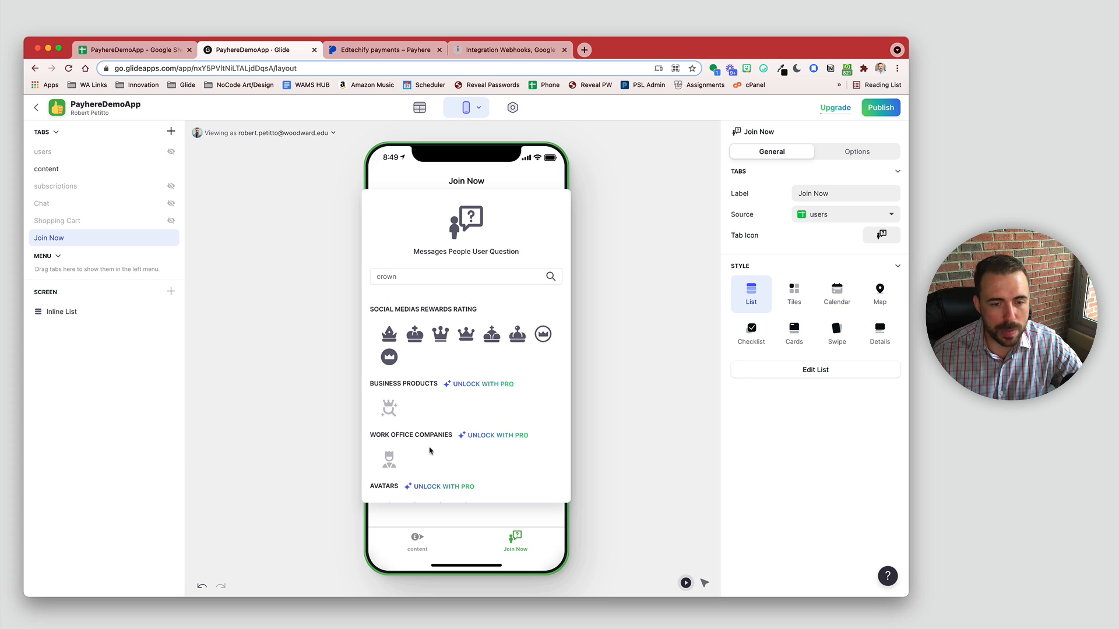
left_click(467, 335)
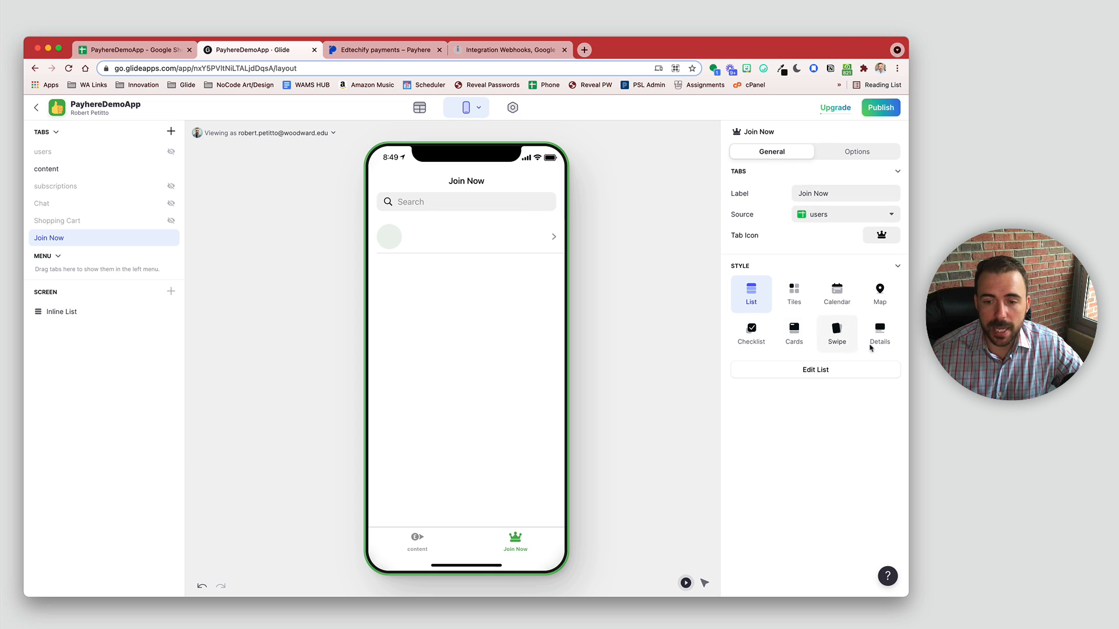
left_click(879, 338)
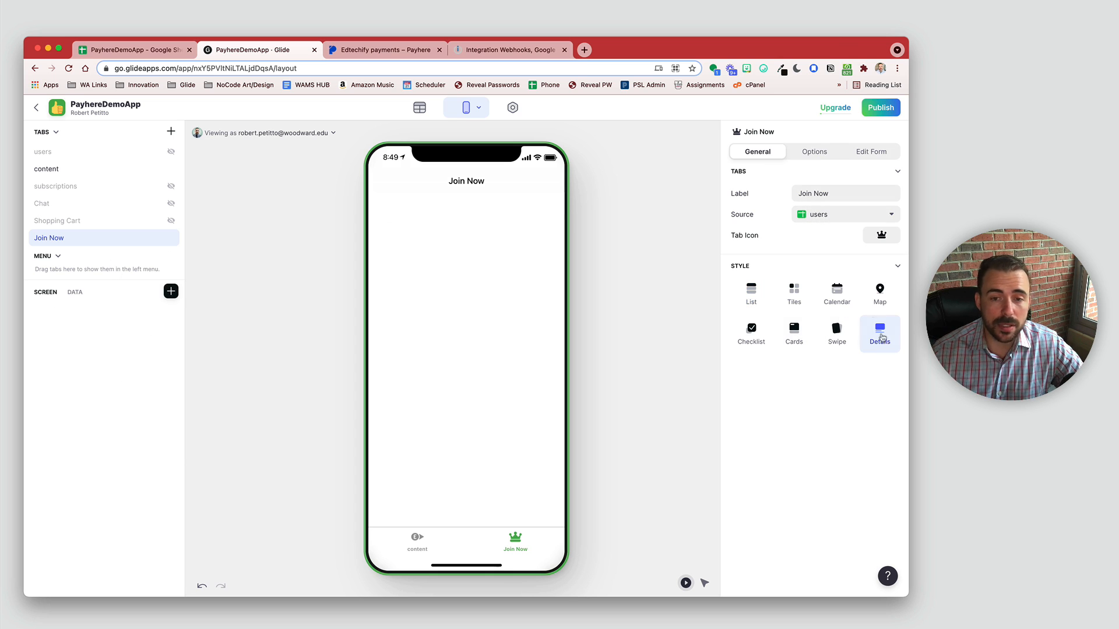
Step: Add a Join Now filter where email is the signed-in user
left_click(825, 153)
left_click(767, 264)
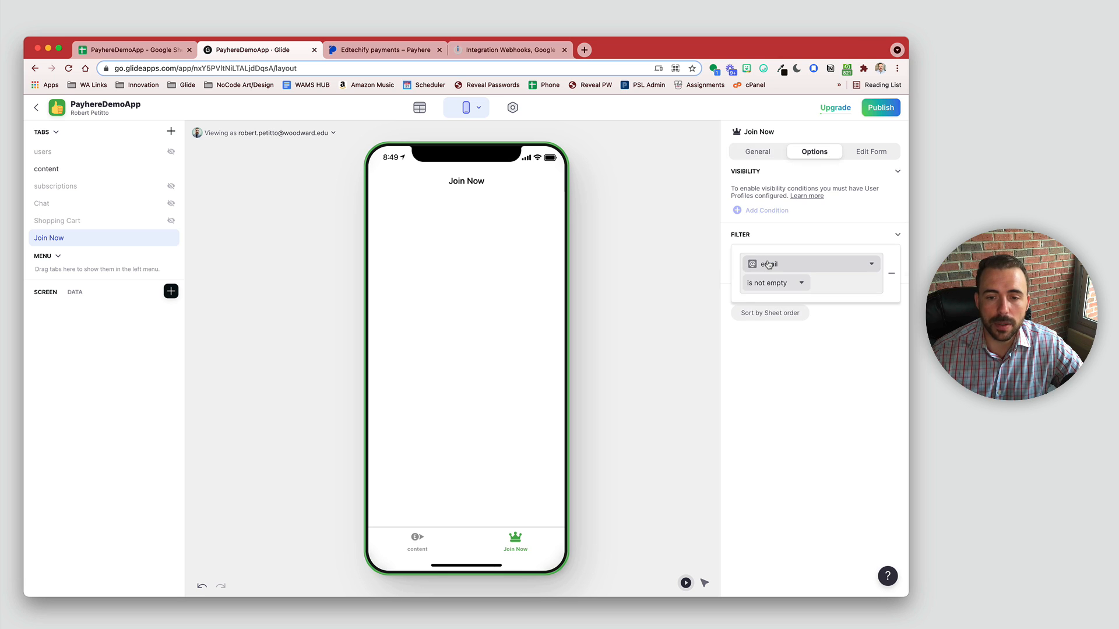
left_click(768, 264)
left_click(774, 282)
left_click(772, 283)
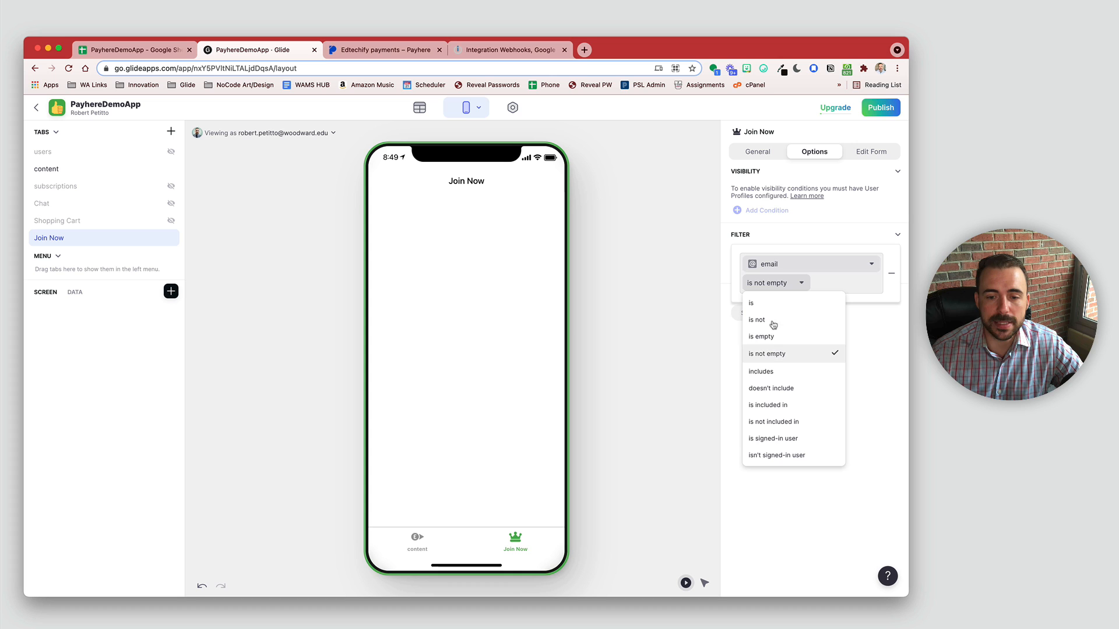
left_click(787, 442)
left_click(540, 360)
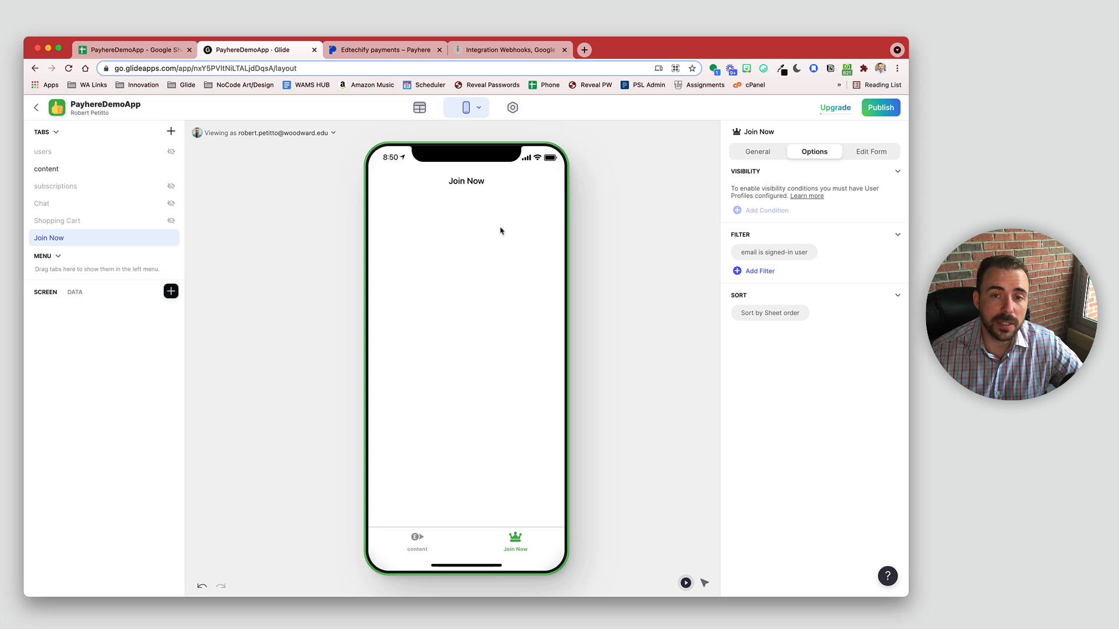
Step: Go from the payment confirmation to app.payhere.co and open Payment links via Settings
left_click(367, 51)
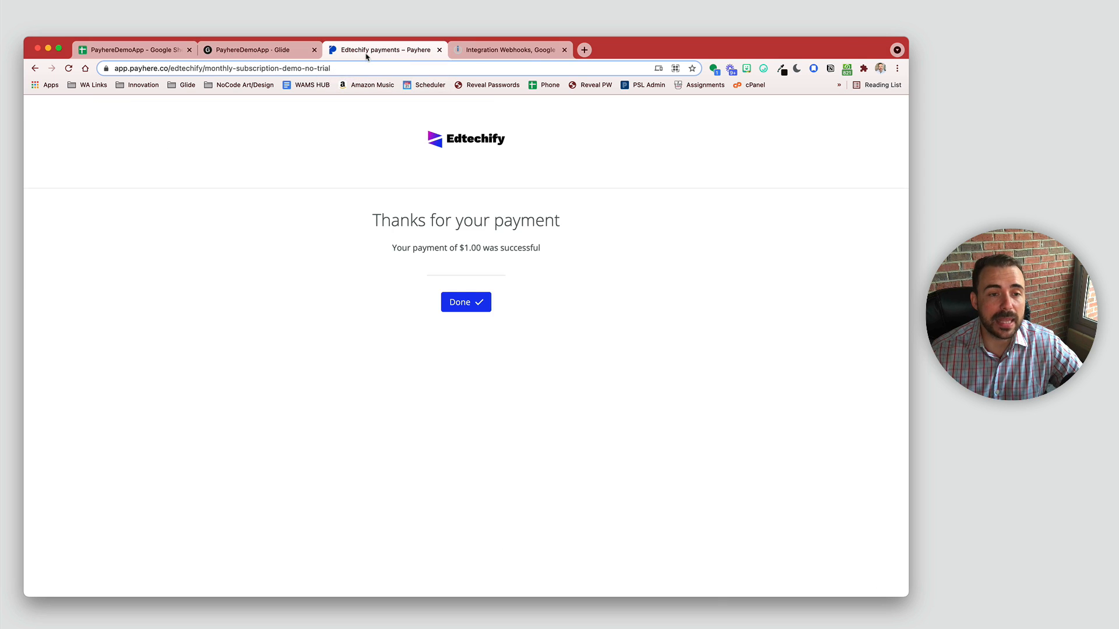
left_click(176, 68)
left_click_drag(176, 68, 404, 85)
left_click(200, 68)
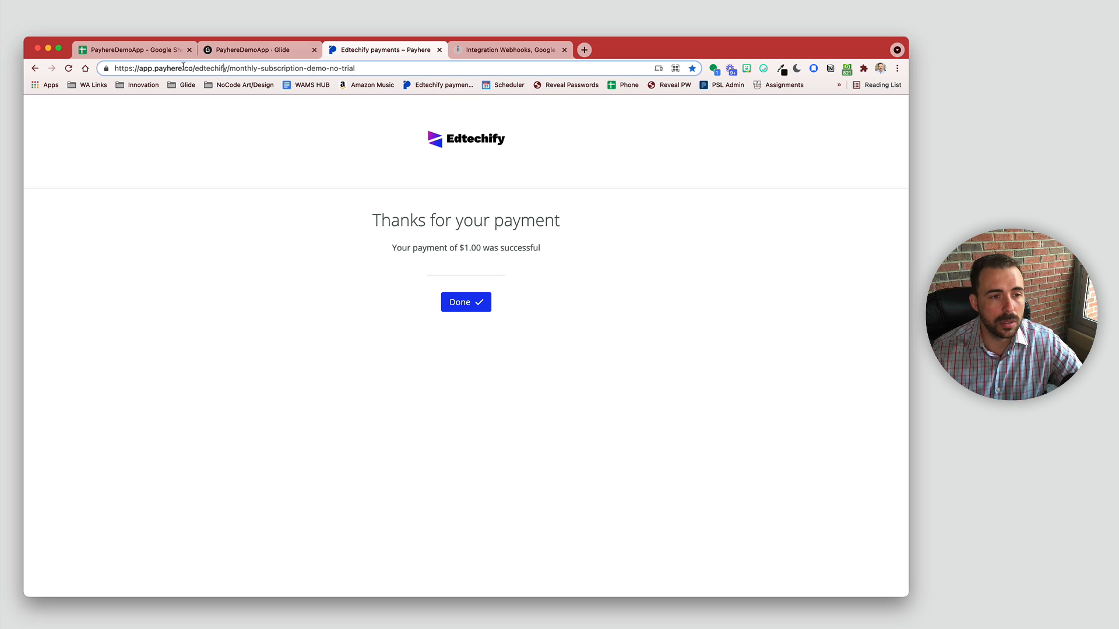
left_click_drag(201, 68, 361, 68)
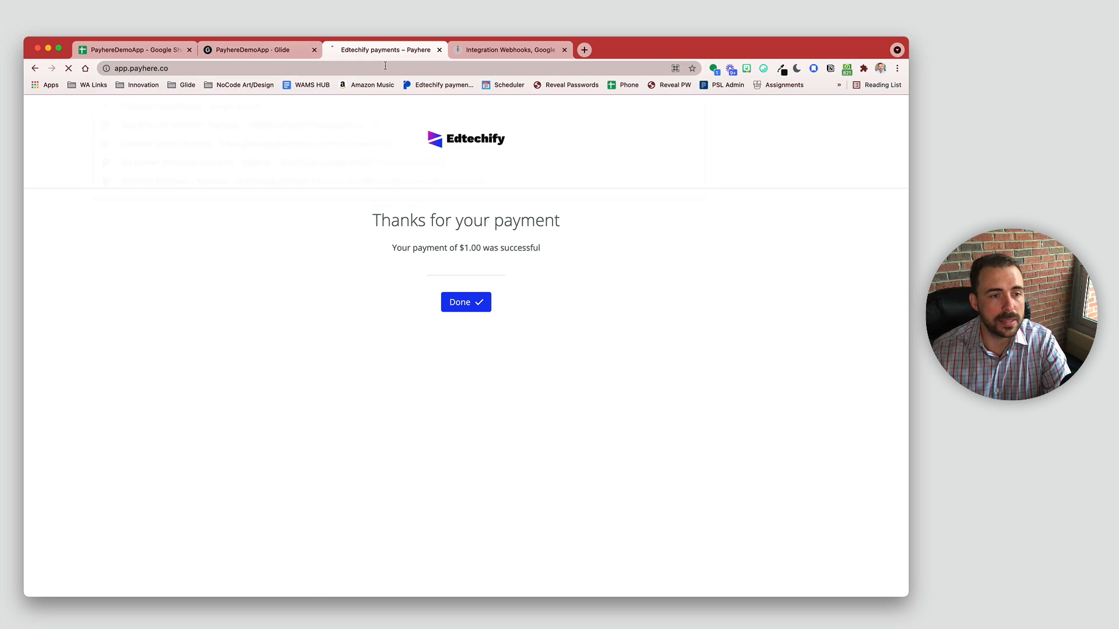
key("BackSpace")
key("Return")
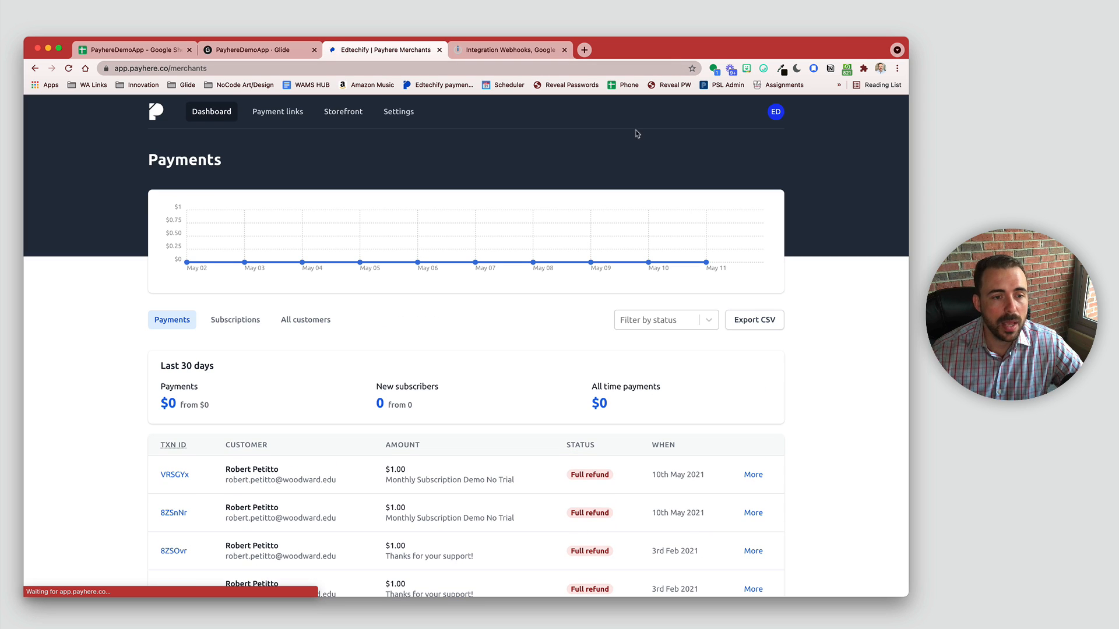
left_click(394, 113)
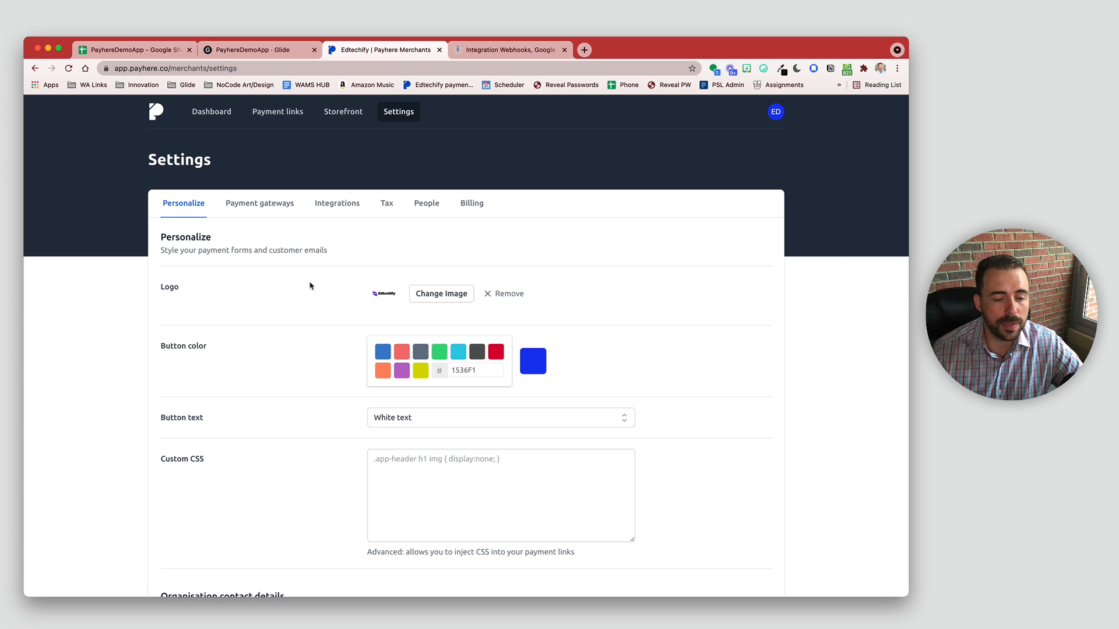
left_click(286, 113)
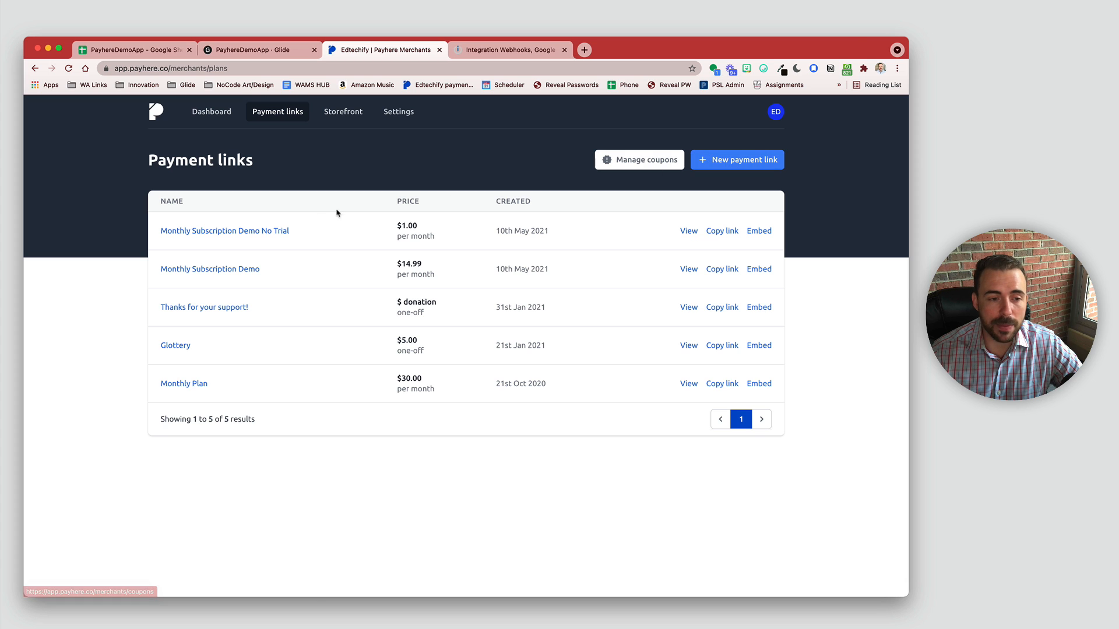
left_click(227, 232)
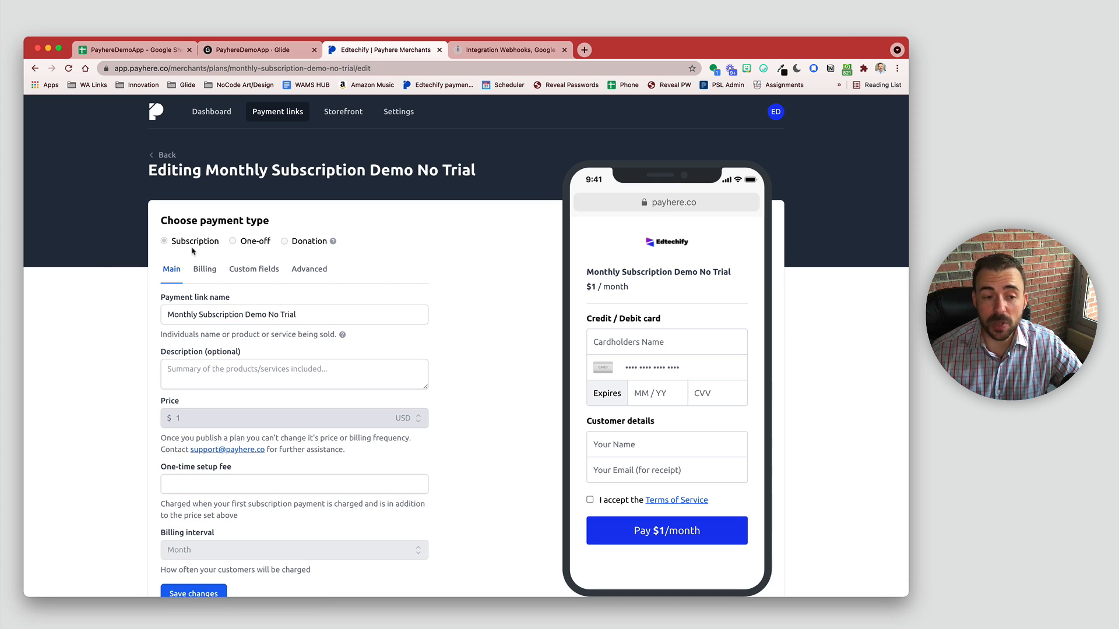
left_click_drag(322, 314, 86, 299)
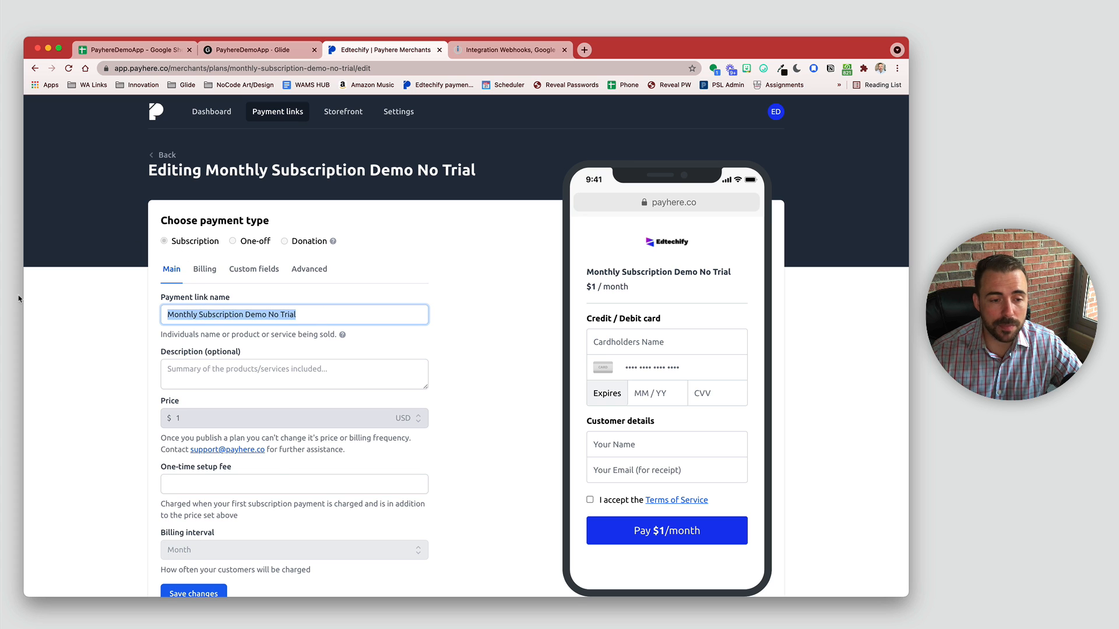
scroll(278, 479, "down", 4)
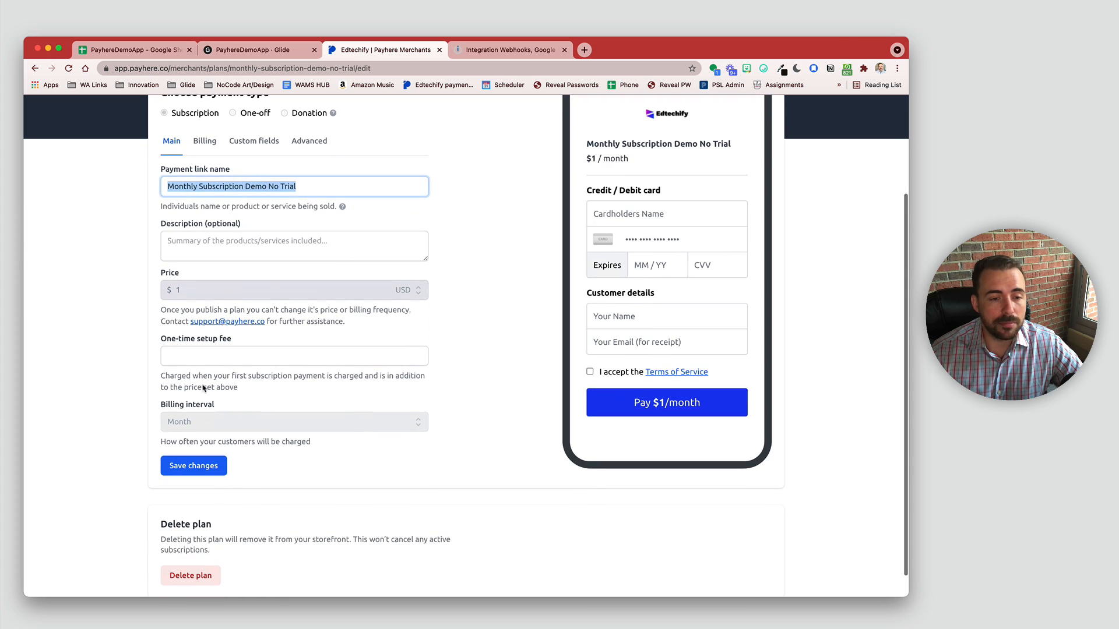
left_click(196, 296)
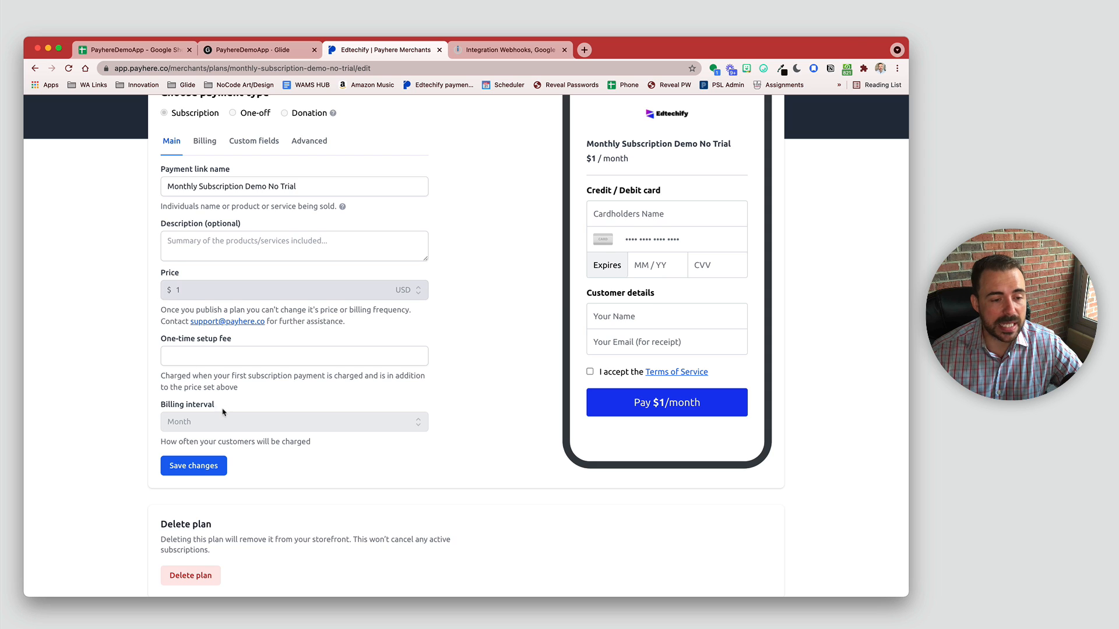
scroll(224, 414, "down", 1)
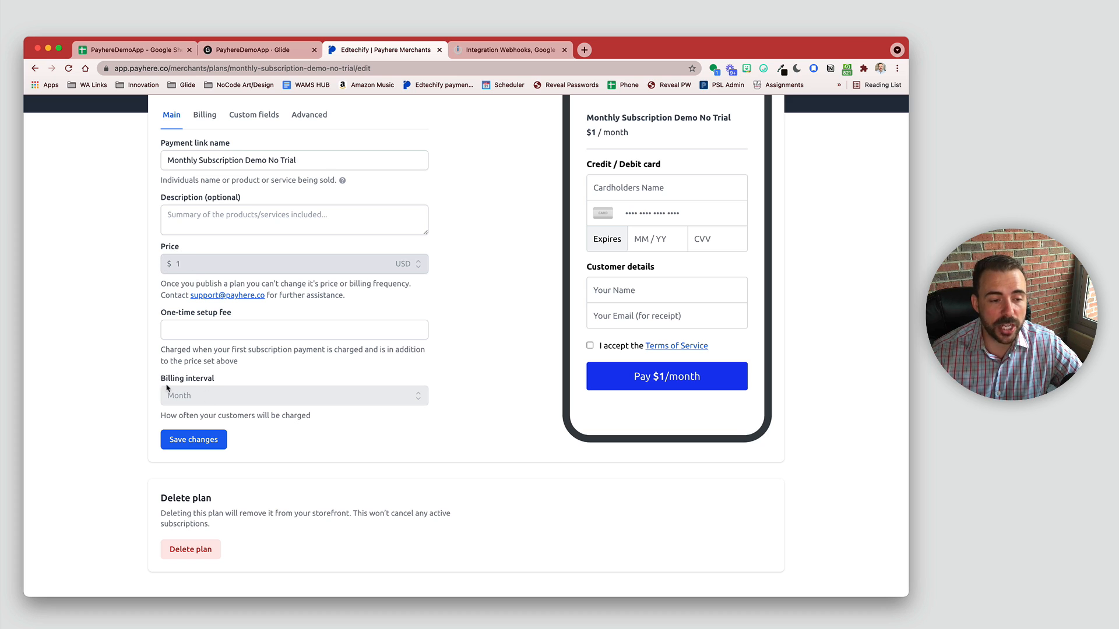
scroll(168, 385, "up", 5)
left_click(214, 269)
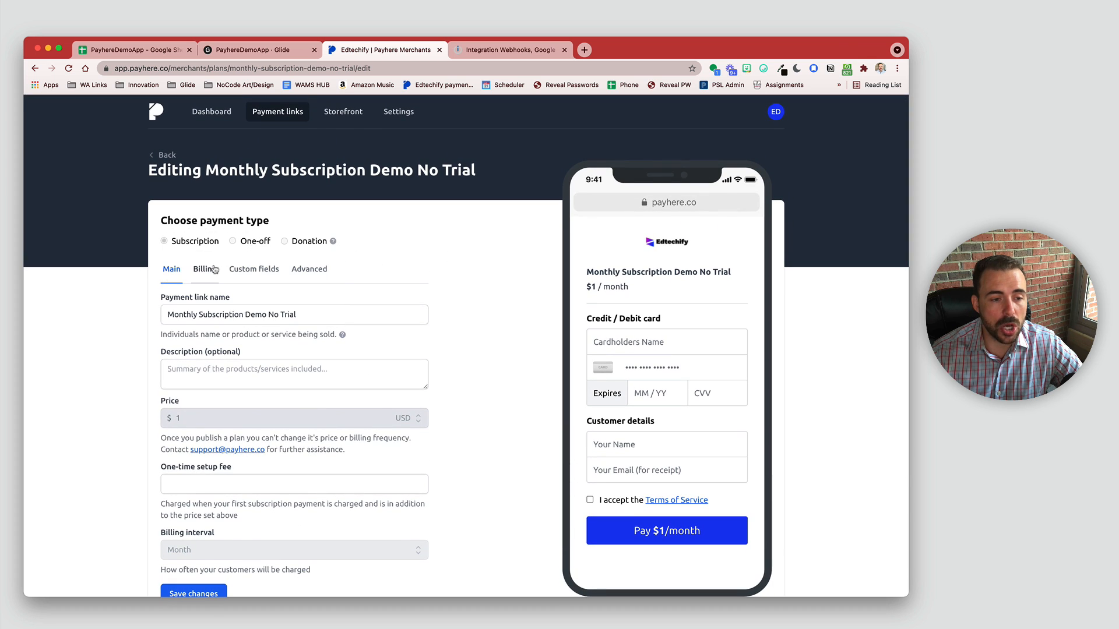
left_click(254, 269)
left_click(204, 269)
scroll(244, 485, "down", 2)
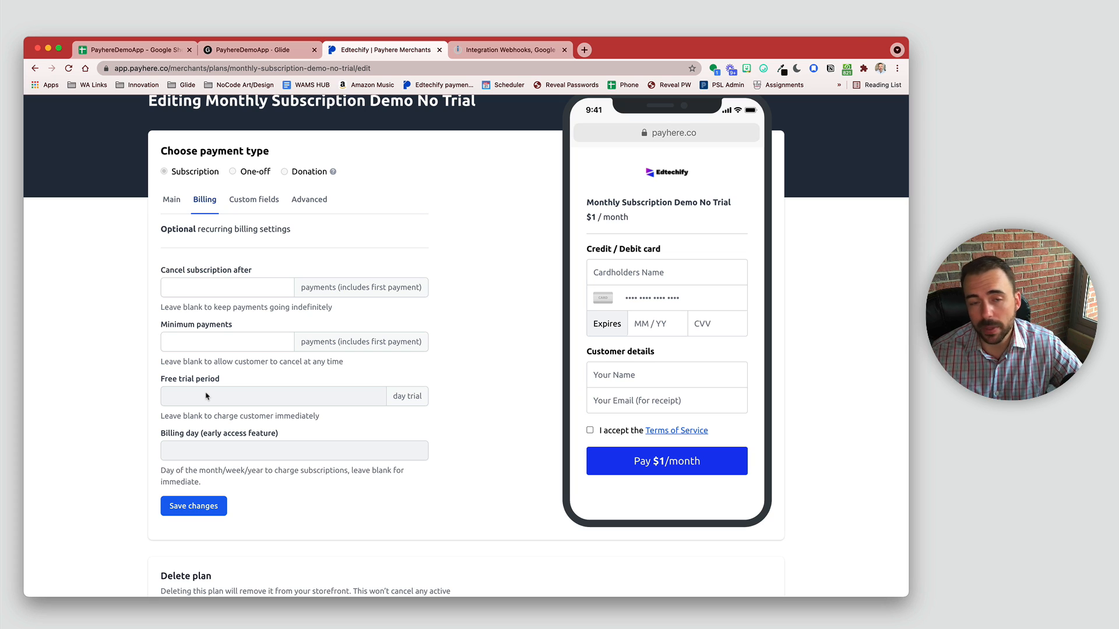
left_click(172, 201)
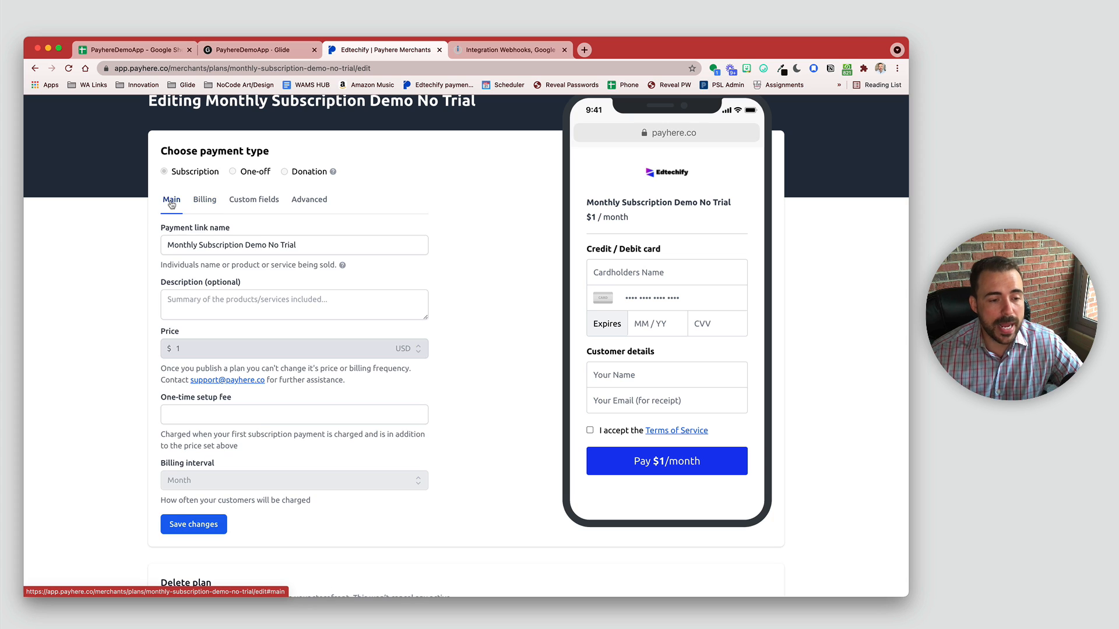
left_click(190, 414)
scroll(231, 476, "down", 2)
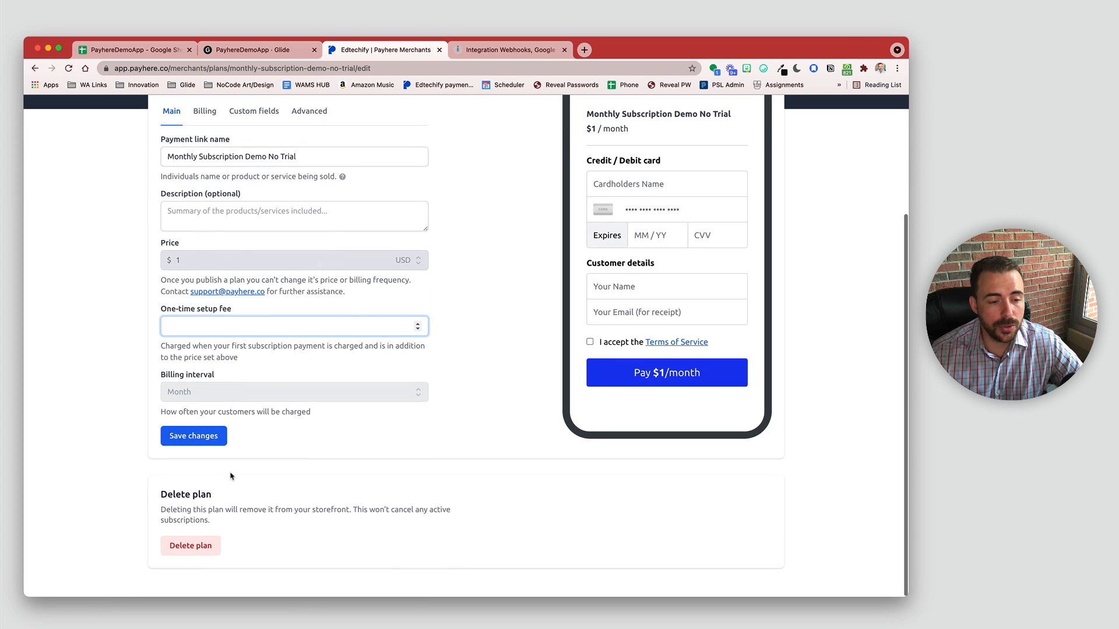
left_click(213, 437)
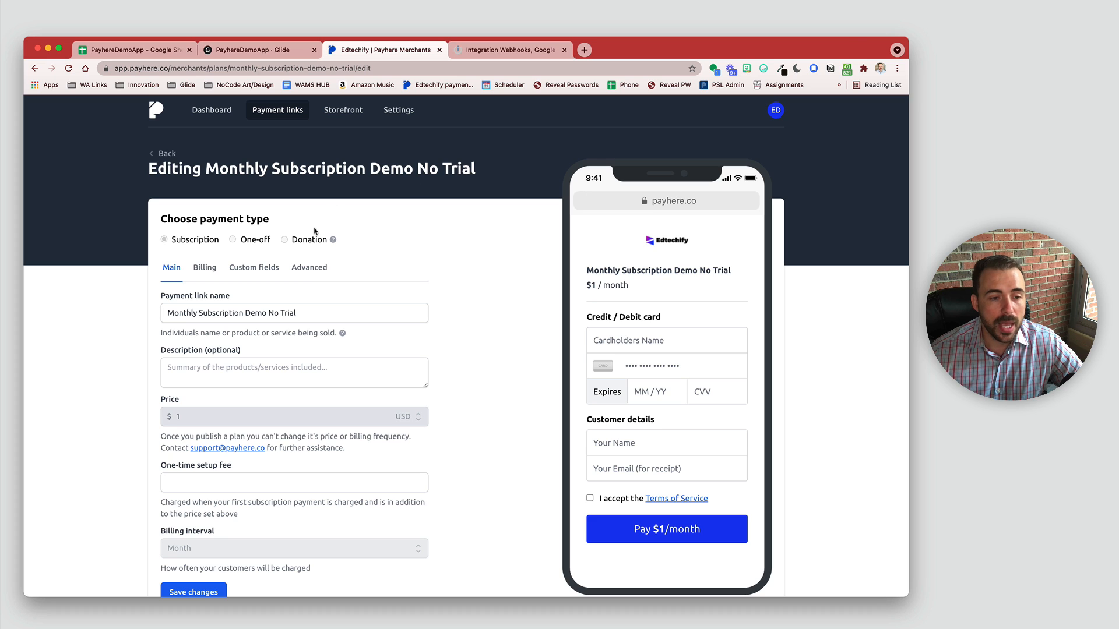
left_click(262, 272)
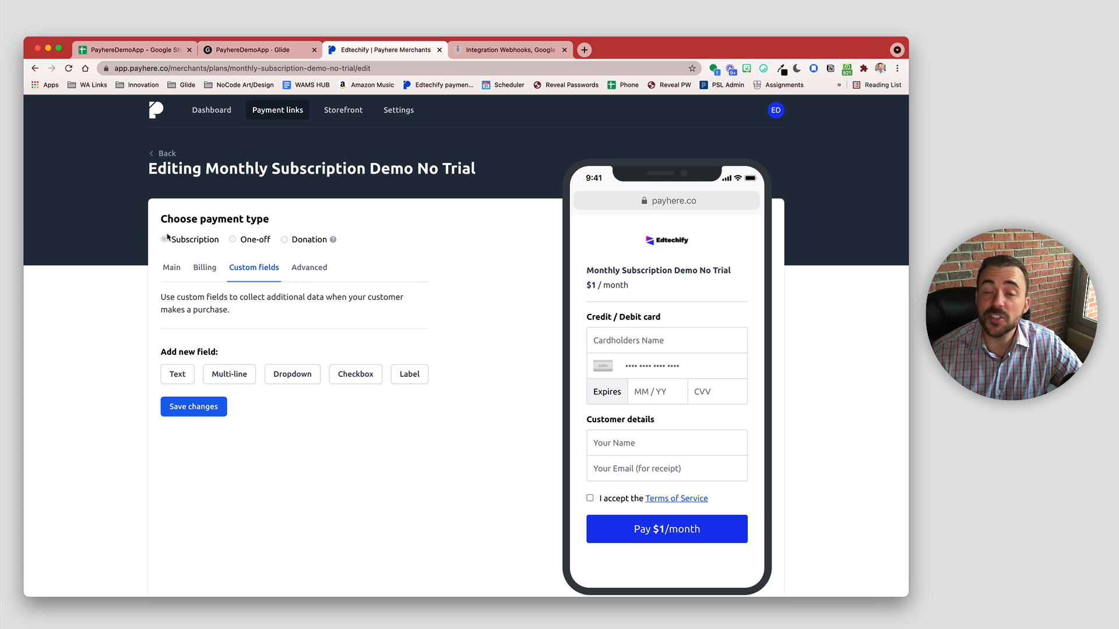
left_click(203, 407)
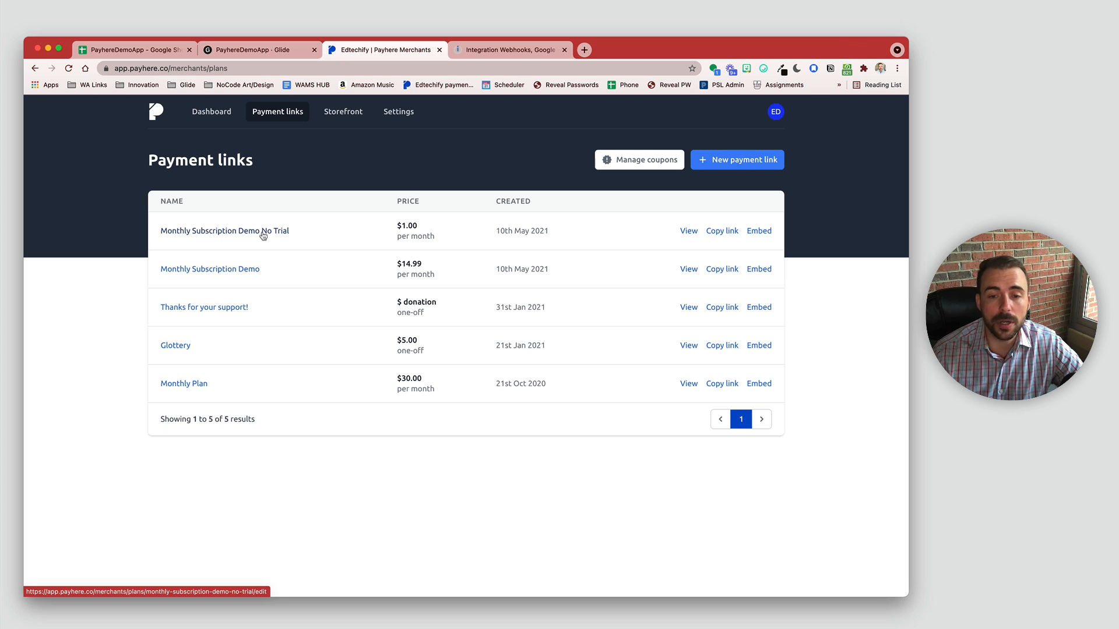
Step: Copy the Monthly Subscription Demo No Trial link and paste it into the address bar to inspect its parts
left_click(723, 231)
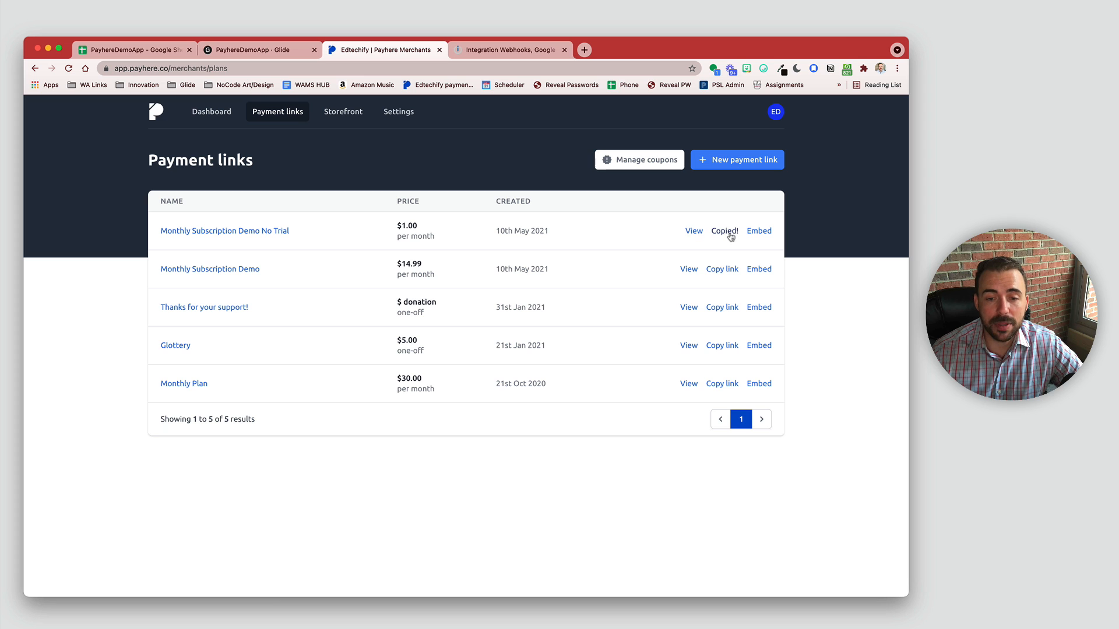
left_click(253, 66)
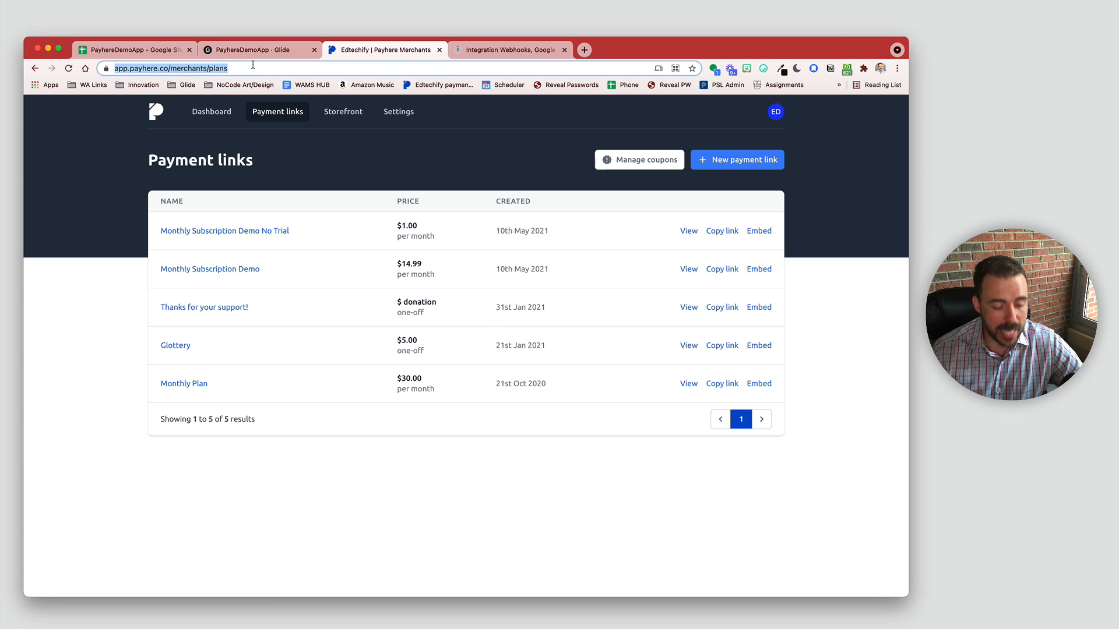
key("super+v")
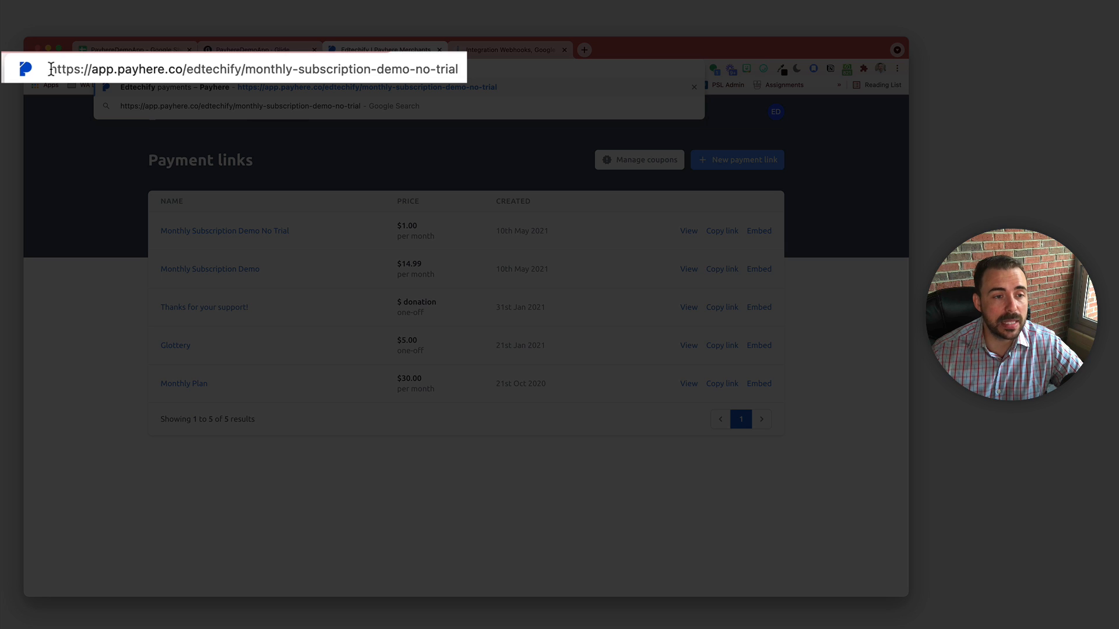
left_click_drag(50, 69, 177, 69)
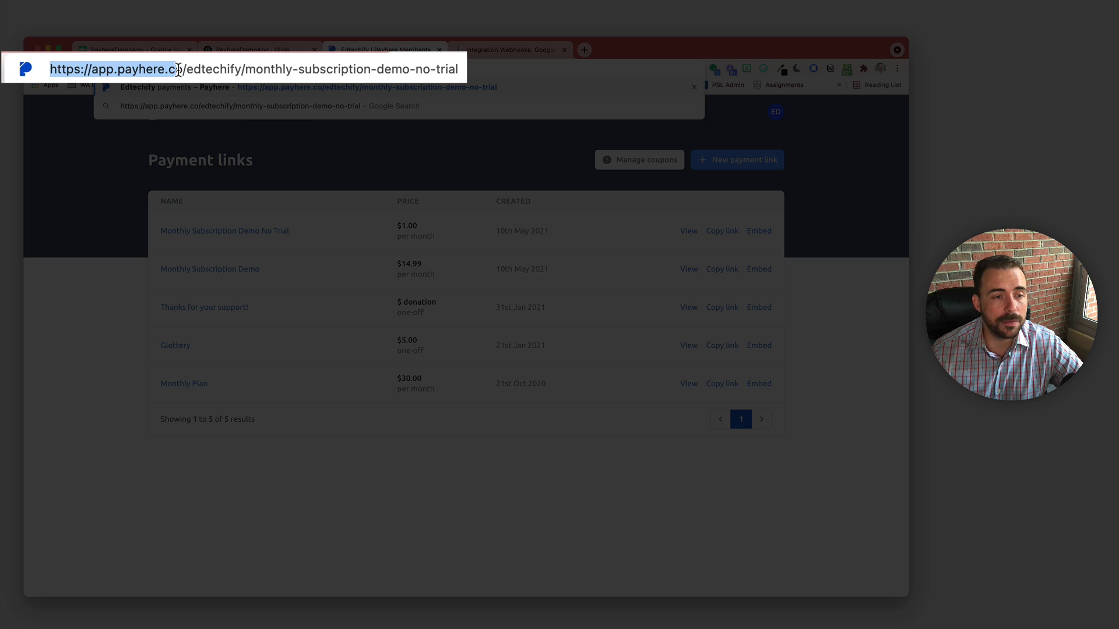
double_click(213, 69)
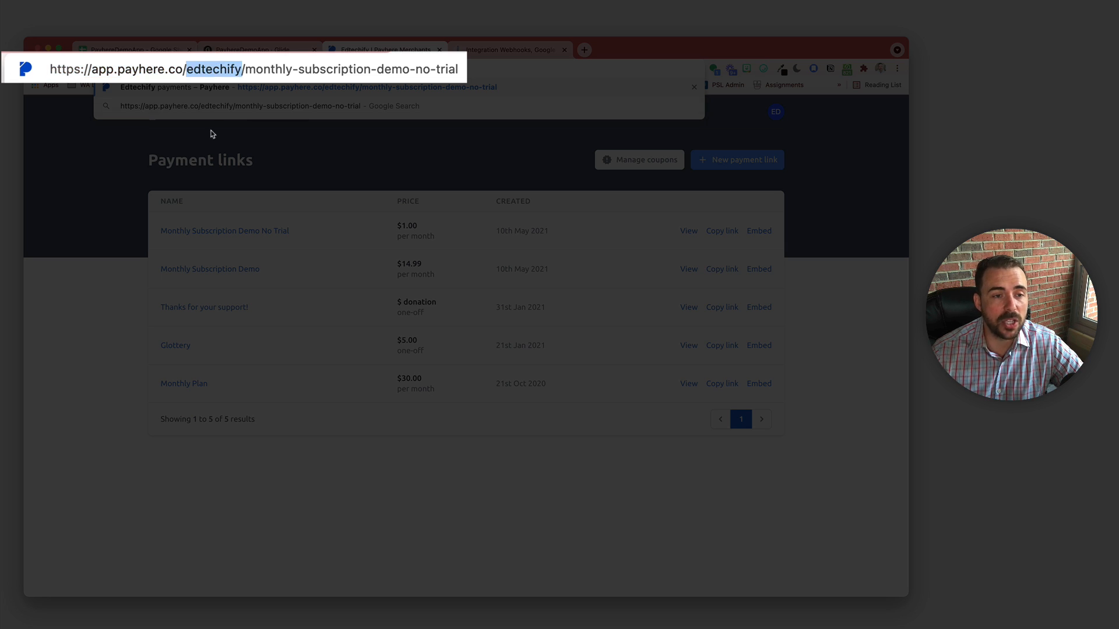
left_click_drag(245, 68, 344, 138)
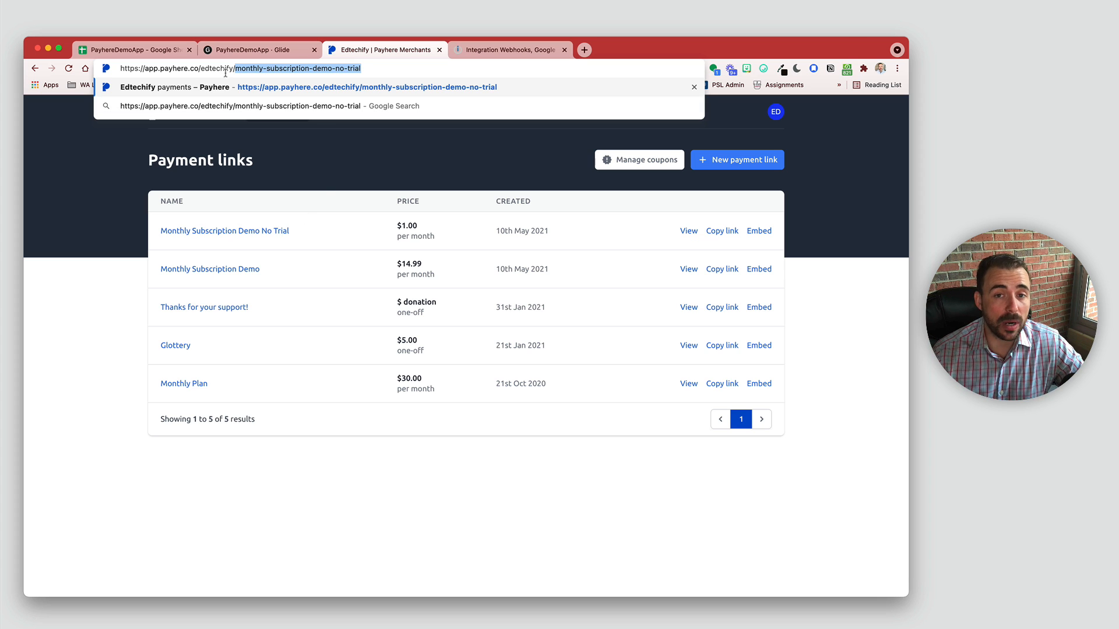
left_click(375, 68)
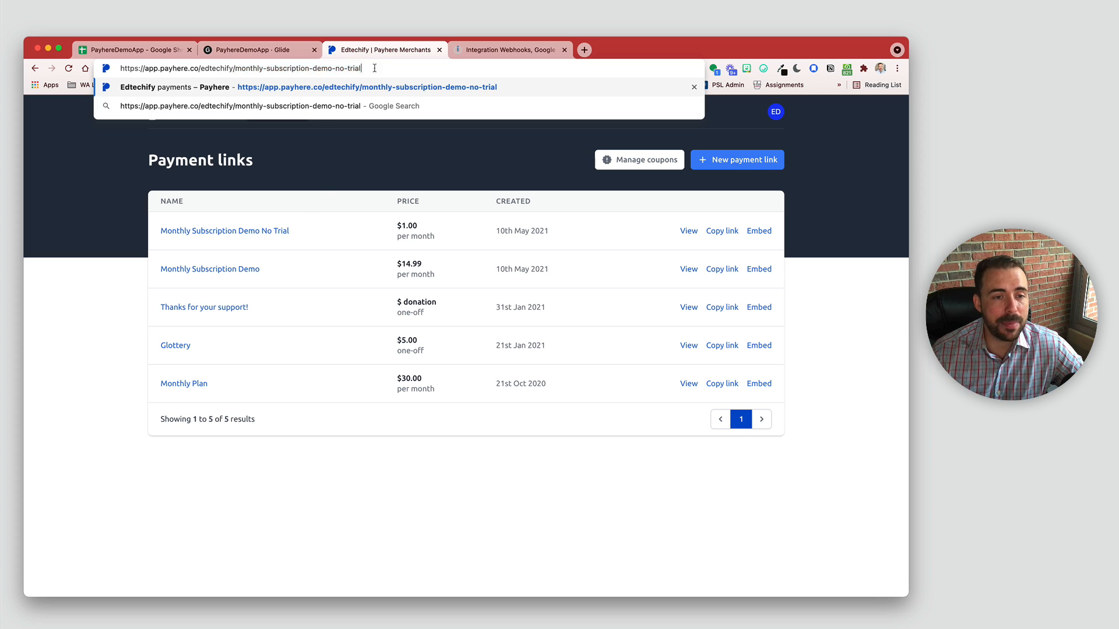
key("super+a")
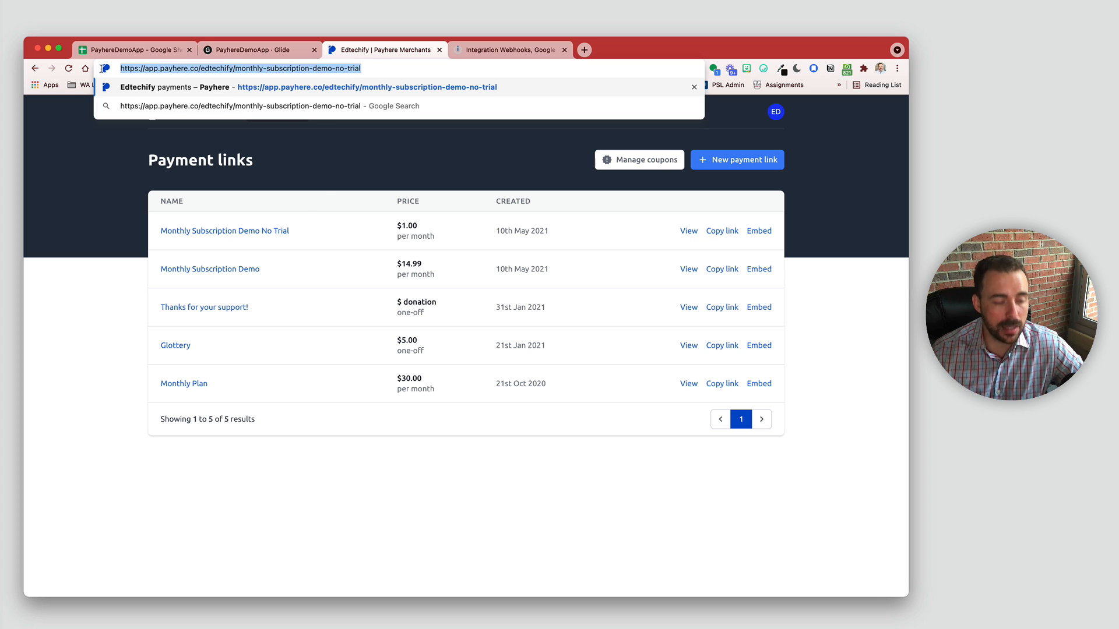
left_click(233, 51)
Step: Add a new Construct URL column to the users table
left_click(415, 108)
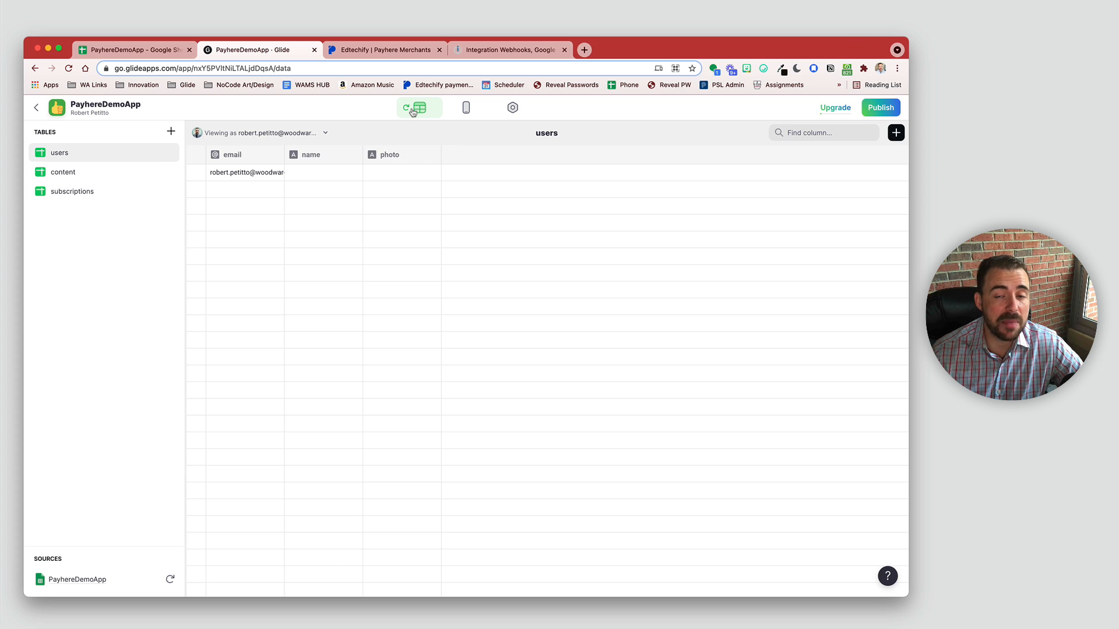
left_click(894, 134)
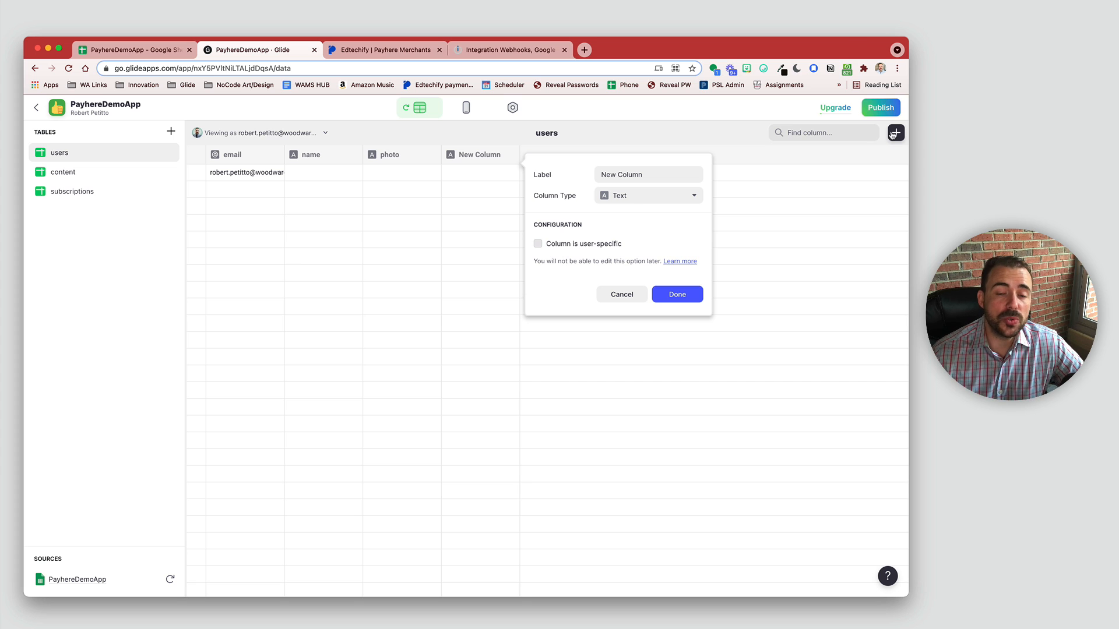
left_click(659, 197)
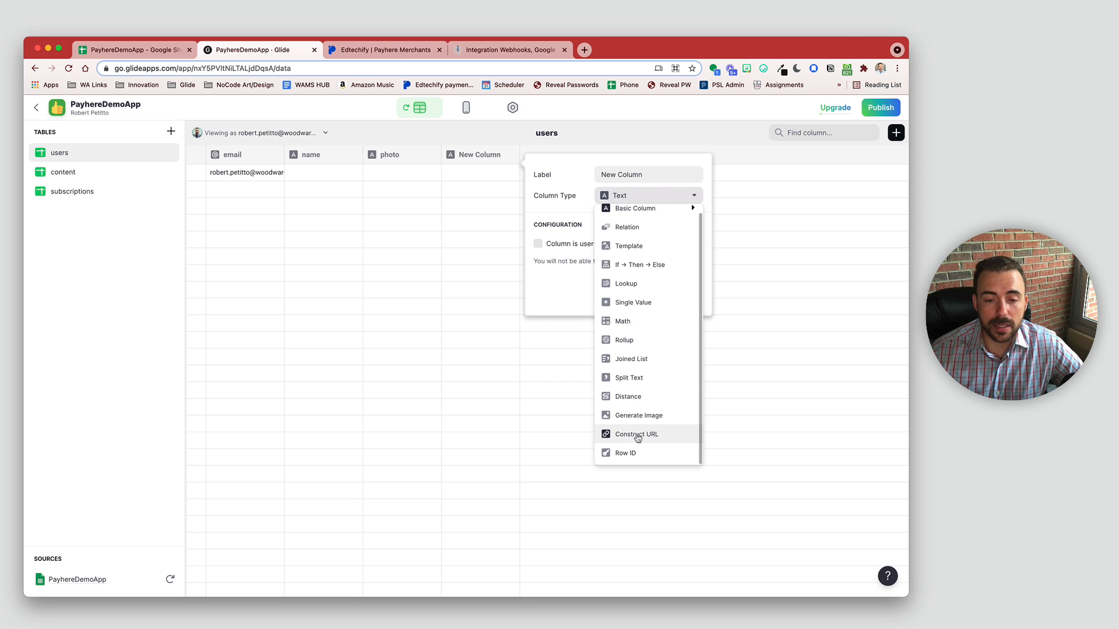
left_click(638, 436)
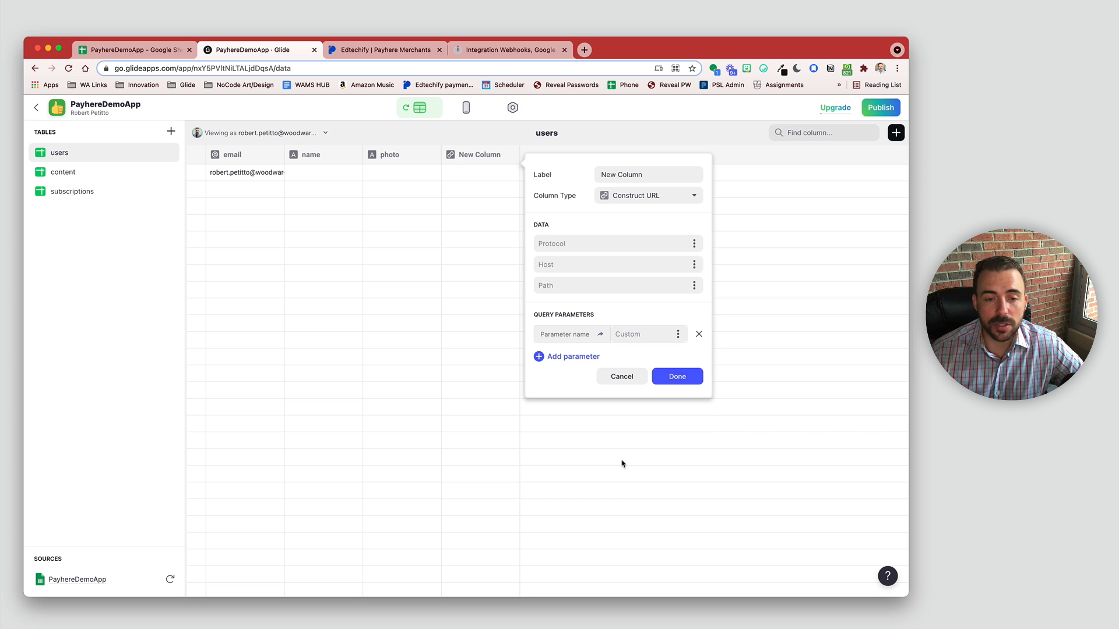
Step: Split the pasted Payhere link into protocol https and host app.payhere.co
left_click(620, 242)
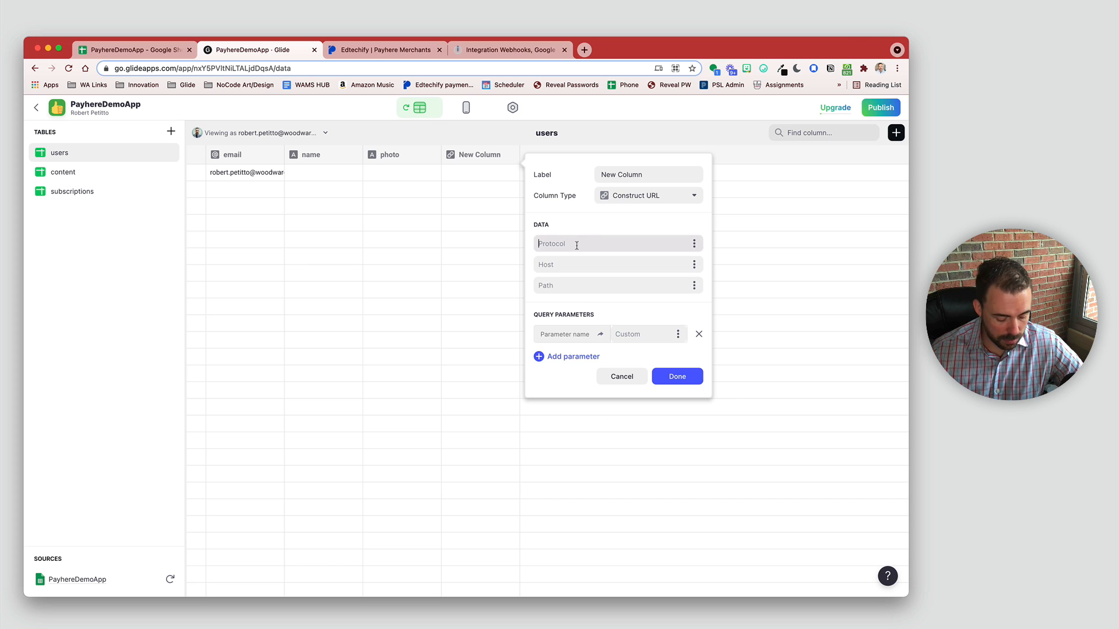
left_click(571, 245)
key("super+v")
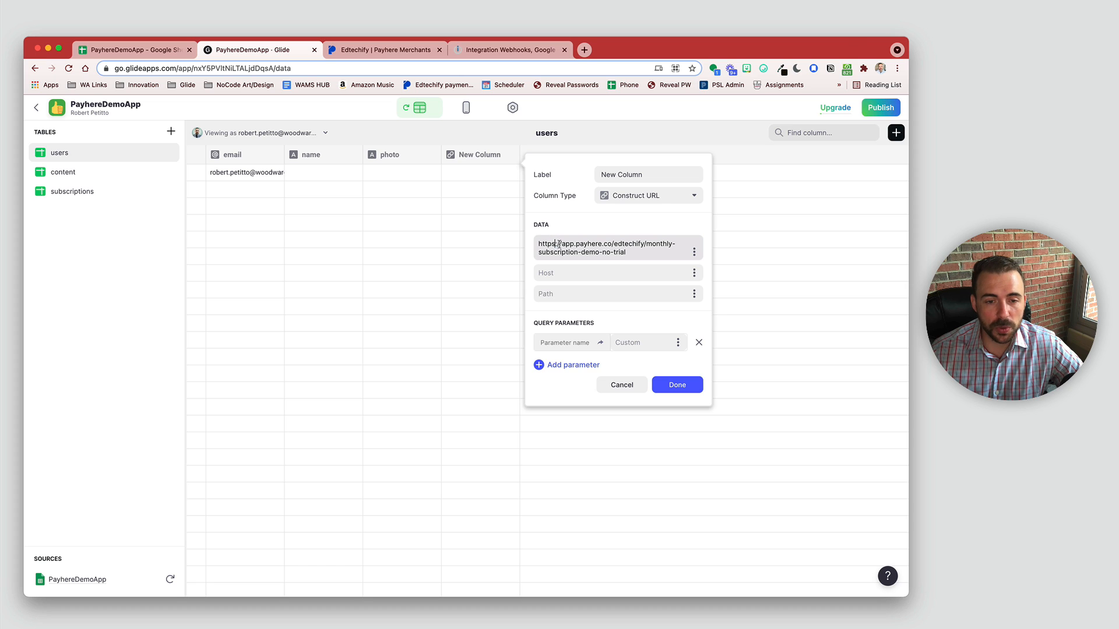
left_click_drag(558, 244, 662, 263)
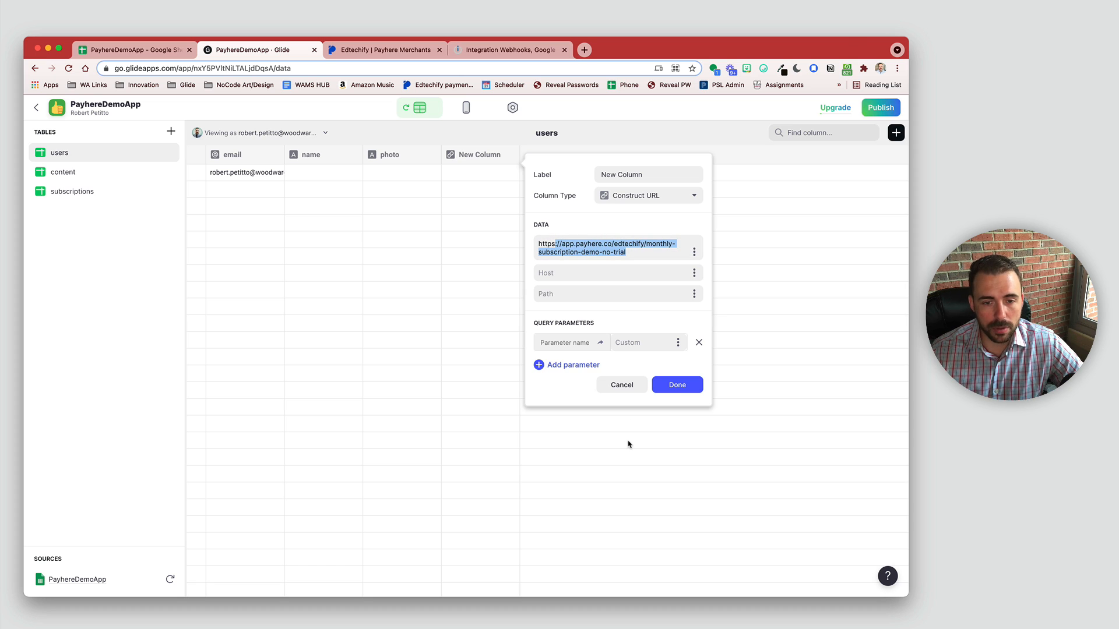
key("super+x")
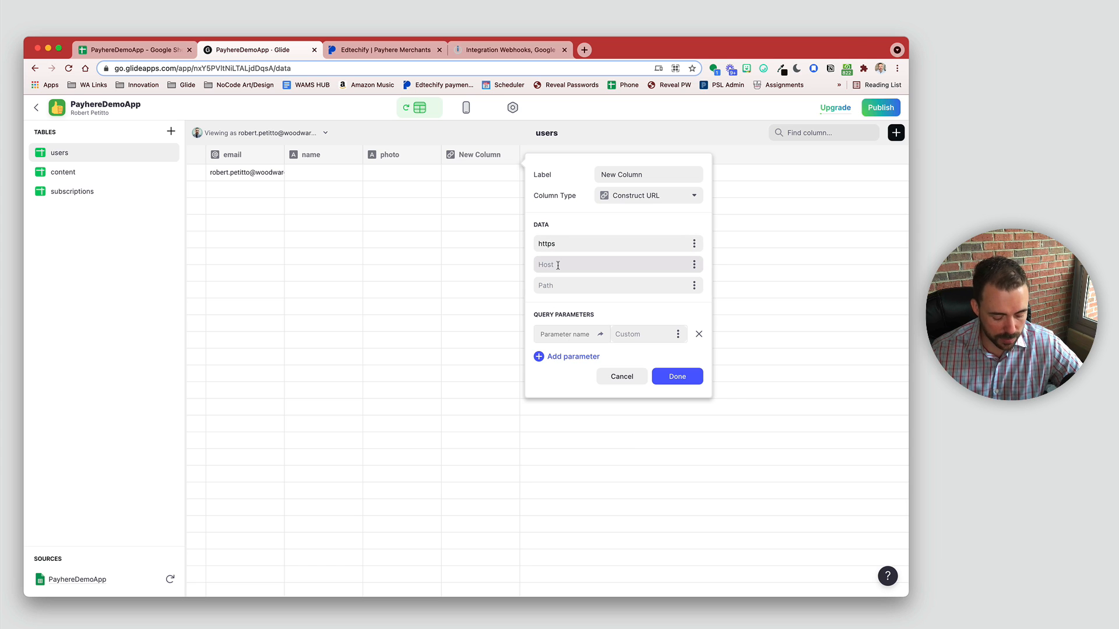
left_click(558, 265)
key("super+v")
left_click_drag(545, 265, 515, 266)
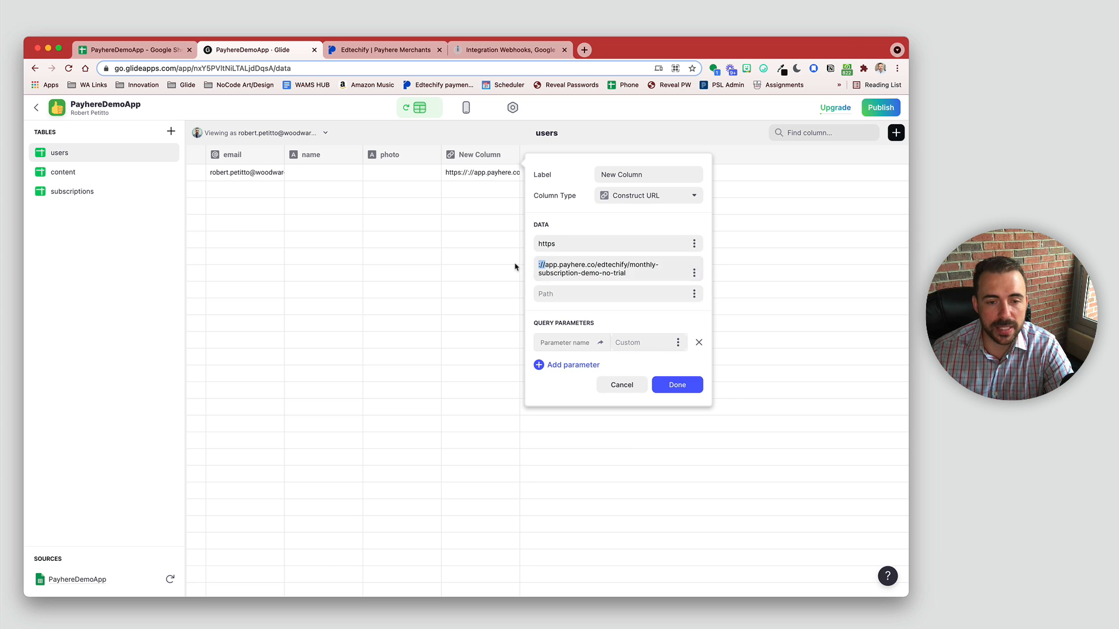
key("BackSpace")
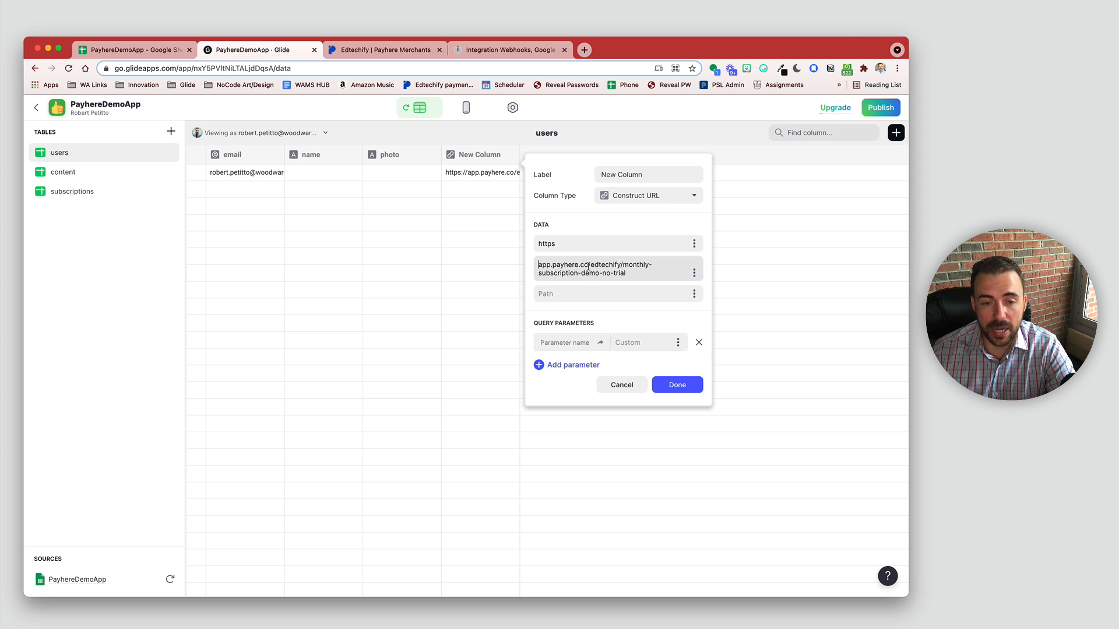
left_click_drag(591, 265, 638, 280)
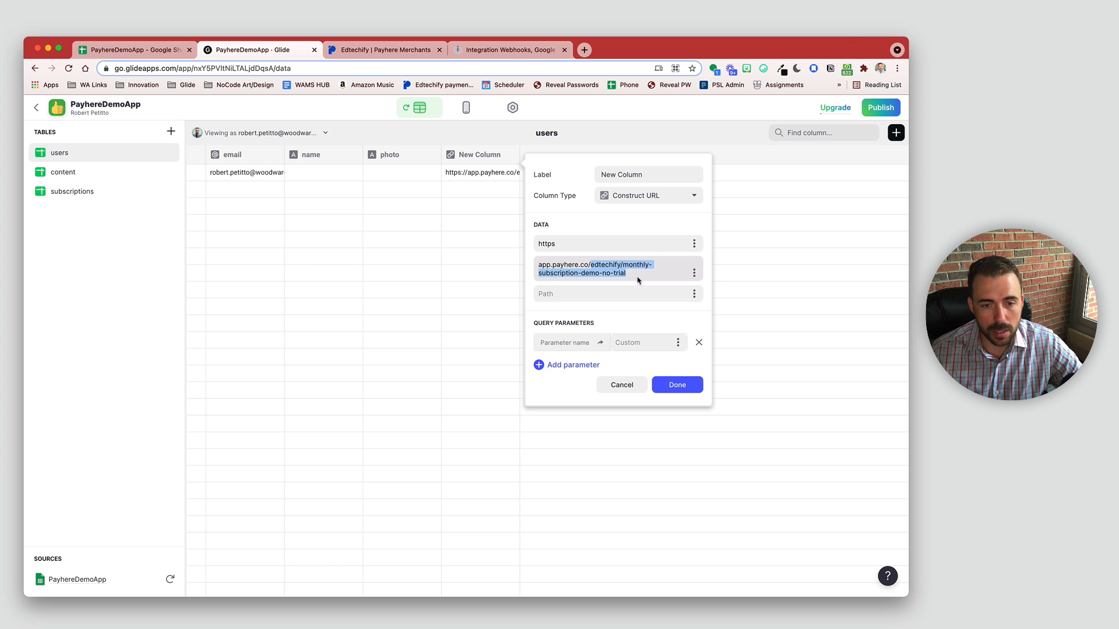
key("BackSpace")
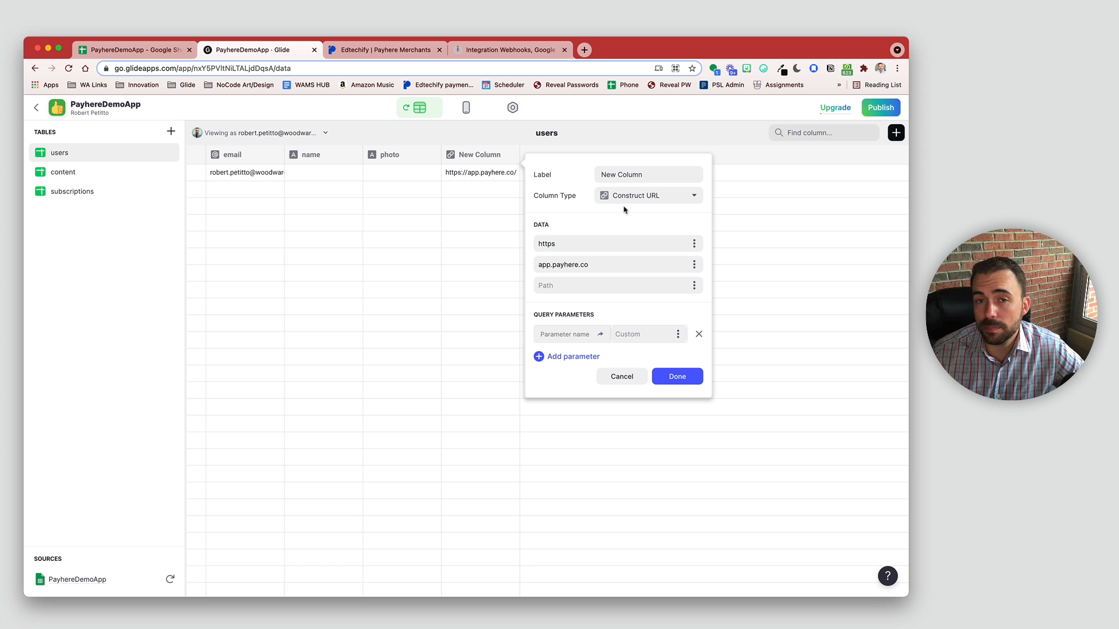
Step: Put the edtechify/monthly-subscription-demo-no-trial path into Path and save the column
left_click(557, 285)
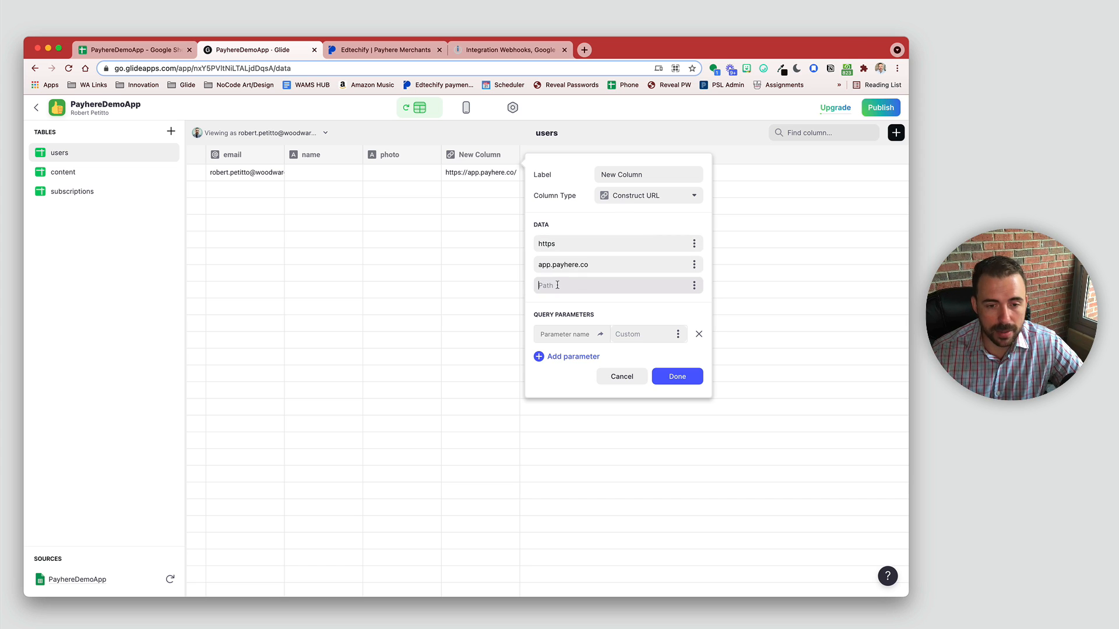
key("super+v")
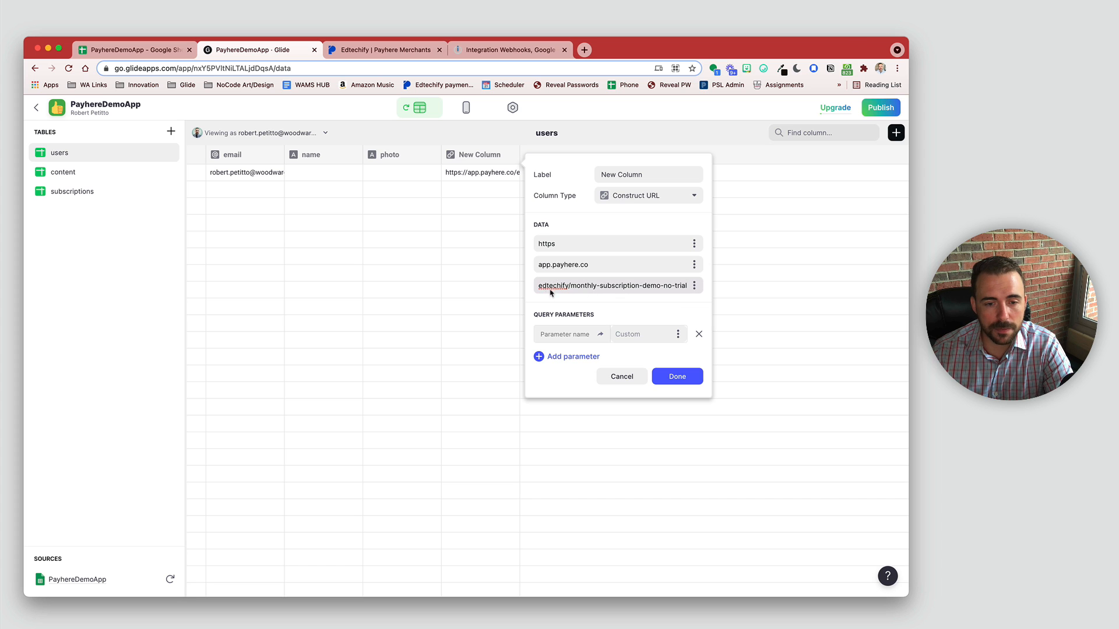
left_click_drag(570, 286, 699, 292)
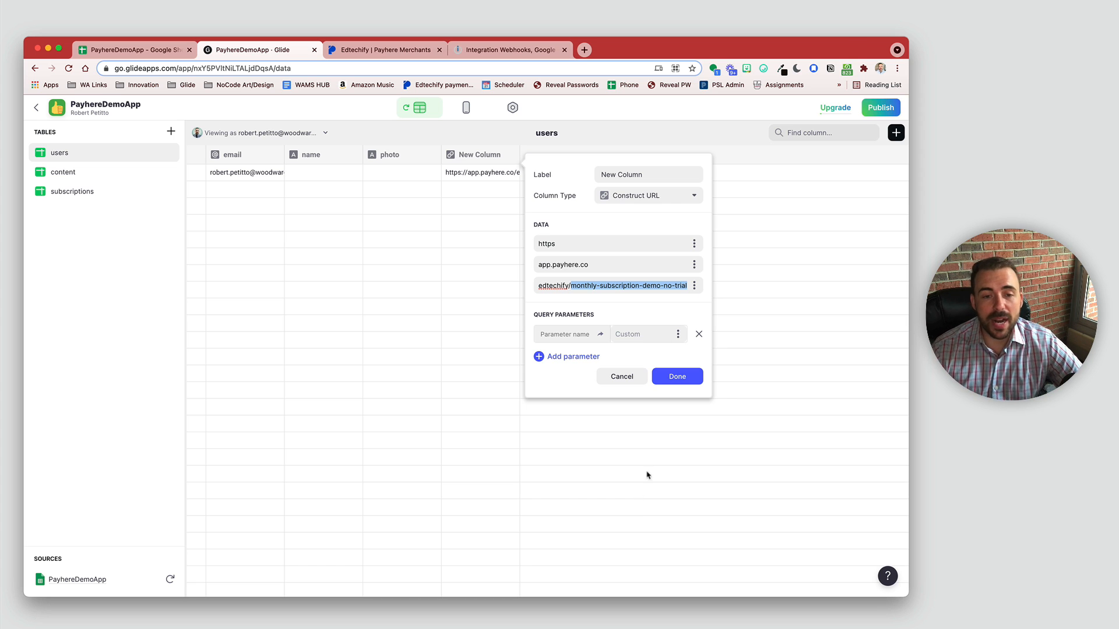
left_click(677, 382)
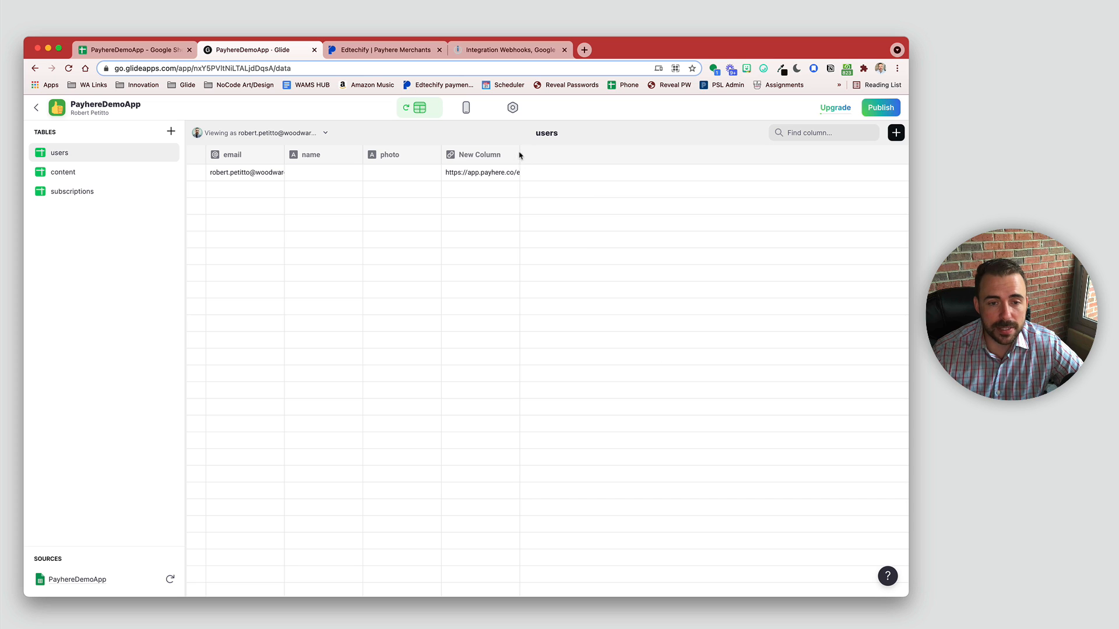
Step: Widen New Column and compare its built URL with the copied Payhere payment link
left_click_drag(519, 155, 752, 161)
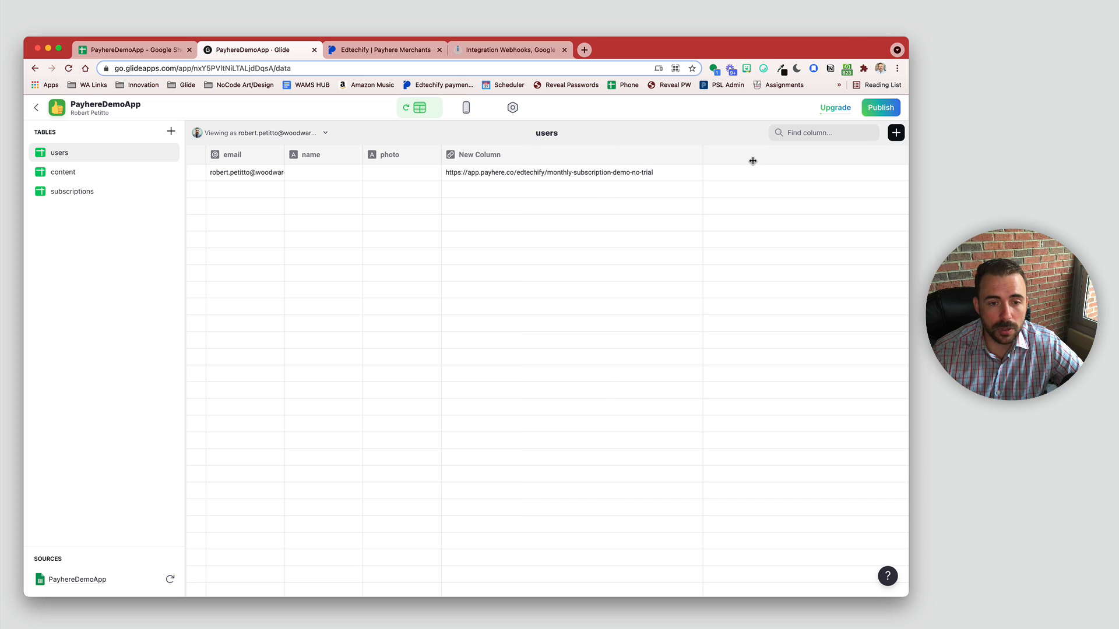
left_click(620, 177)
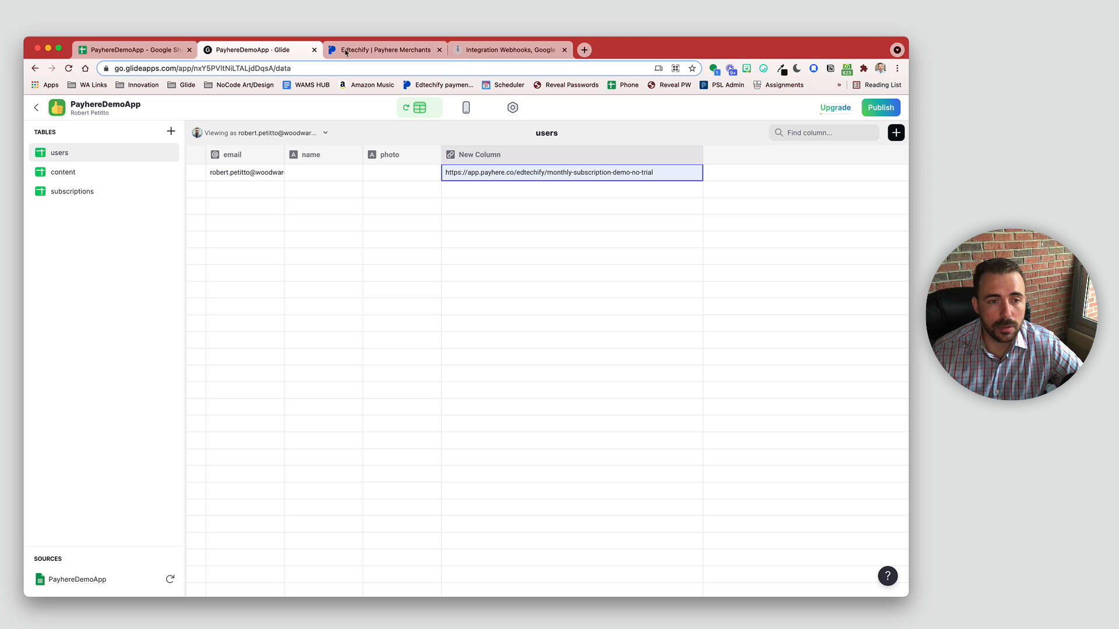
left_click(379, 50)
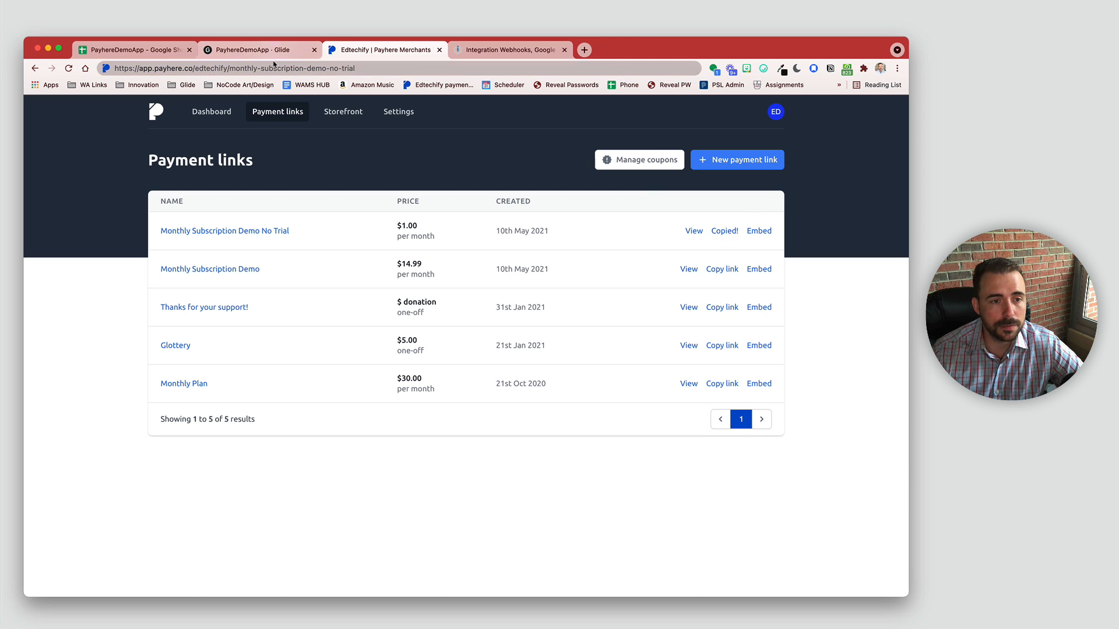
left_click(251, 68)
key("super+v")
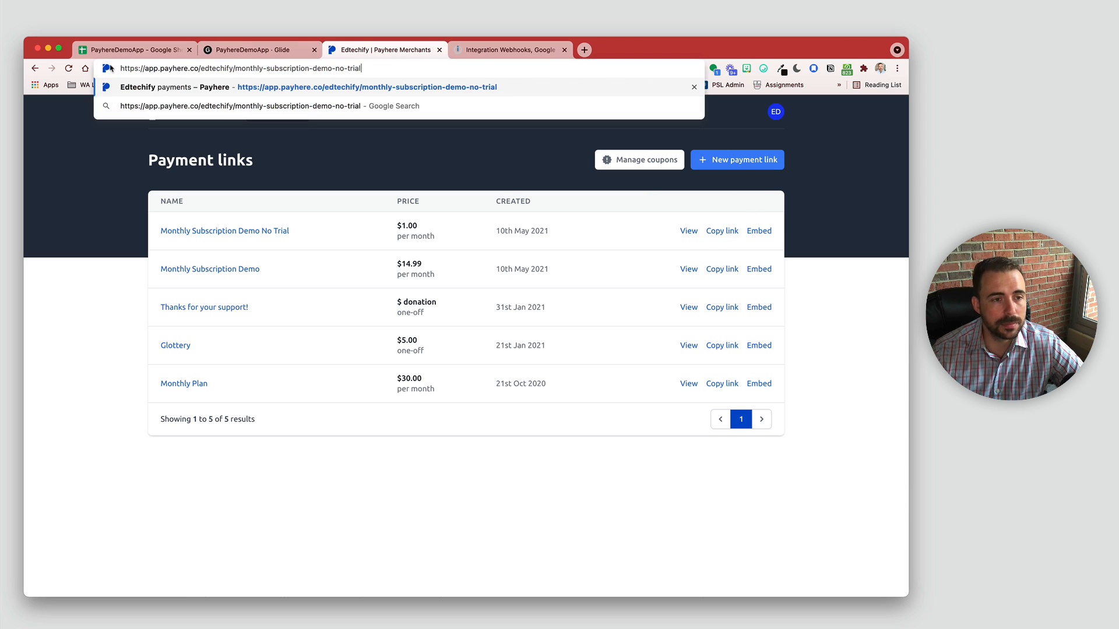
left_click(239, 52)
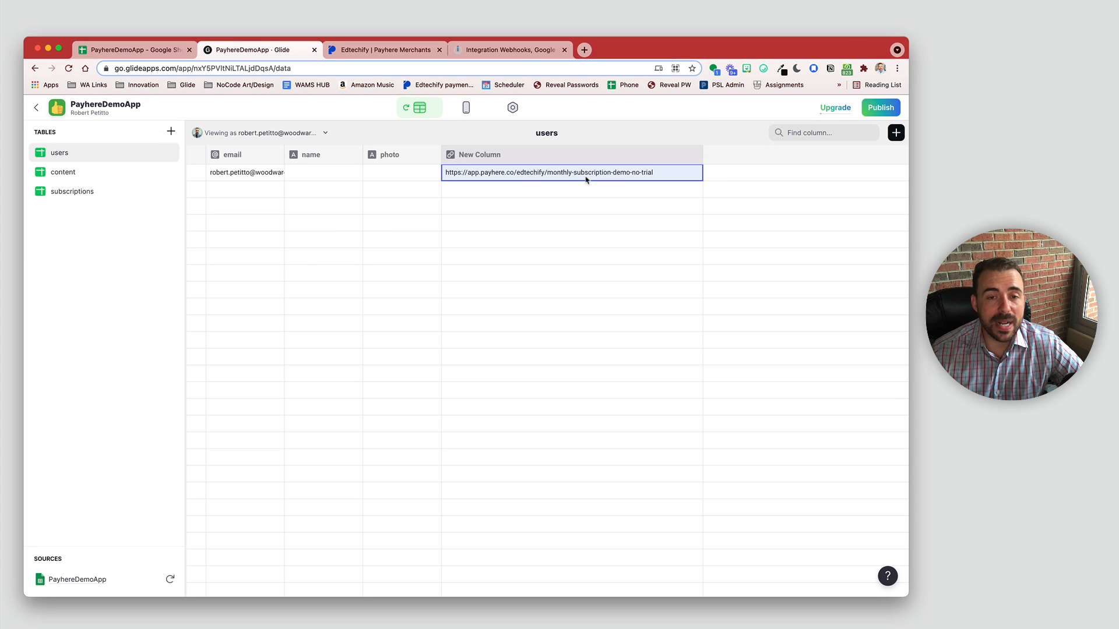
Step: Enter the user's full name in the users table's name cell
left_click(337, 177)
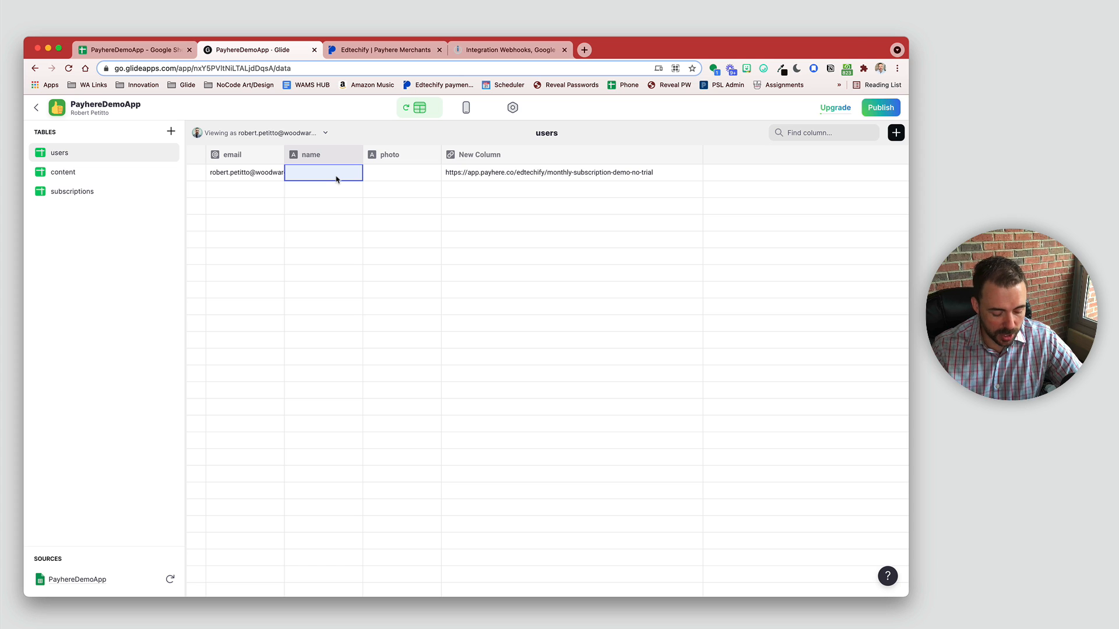
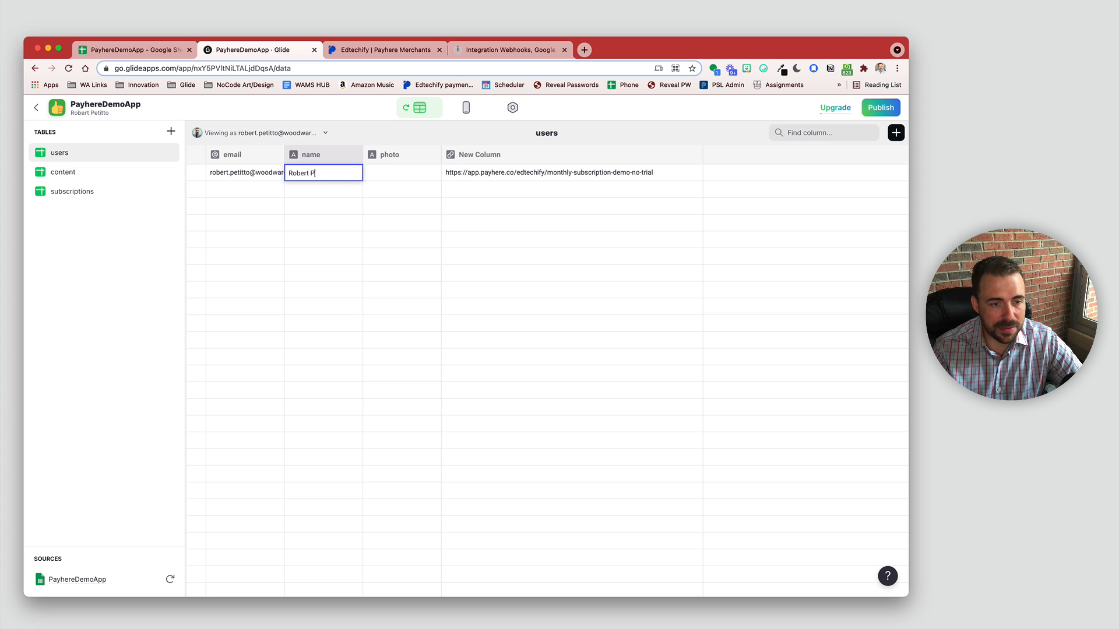
key("Return")
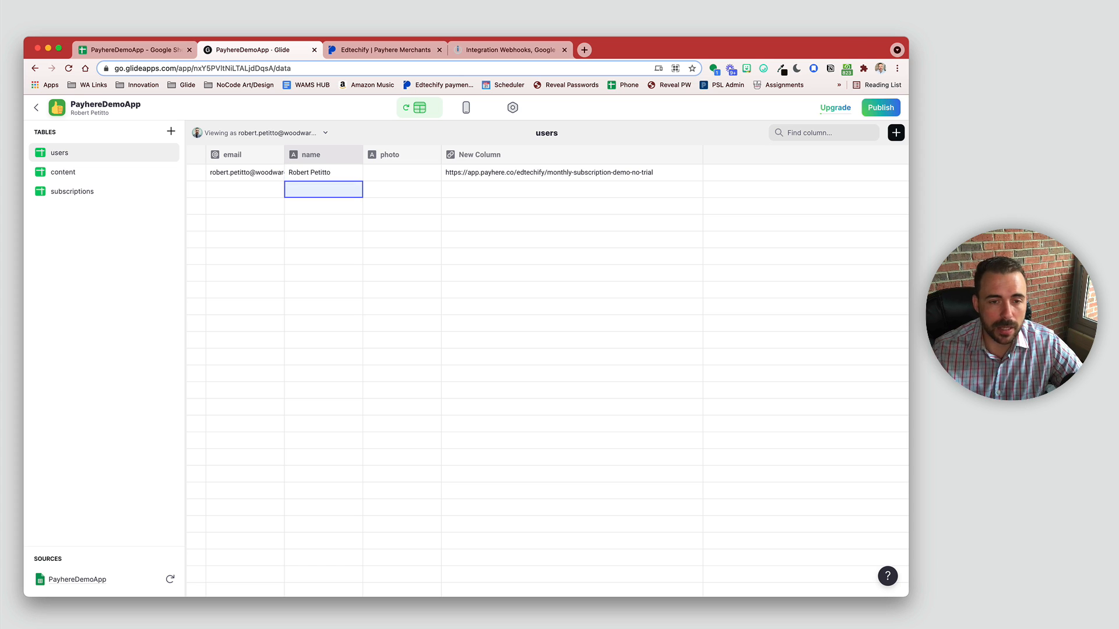
left_click(694, 156)
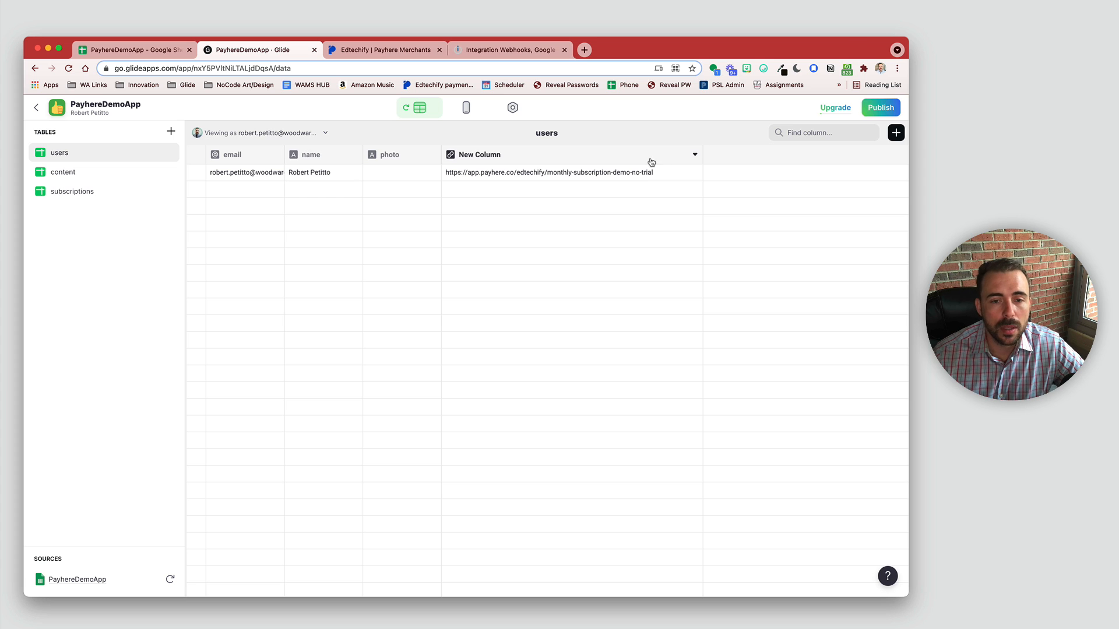
Step: Rename New Column to 'Payment Link'
left_click(694, 155)
left_click(548, 175)
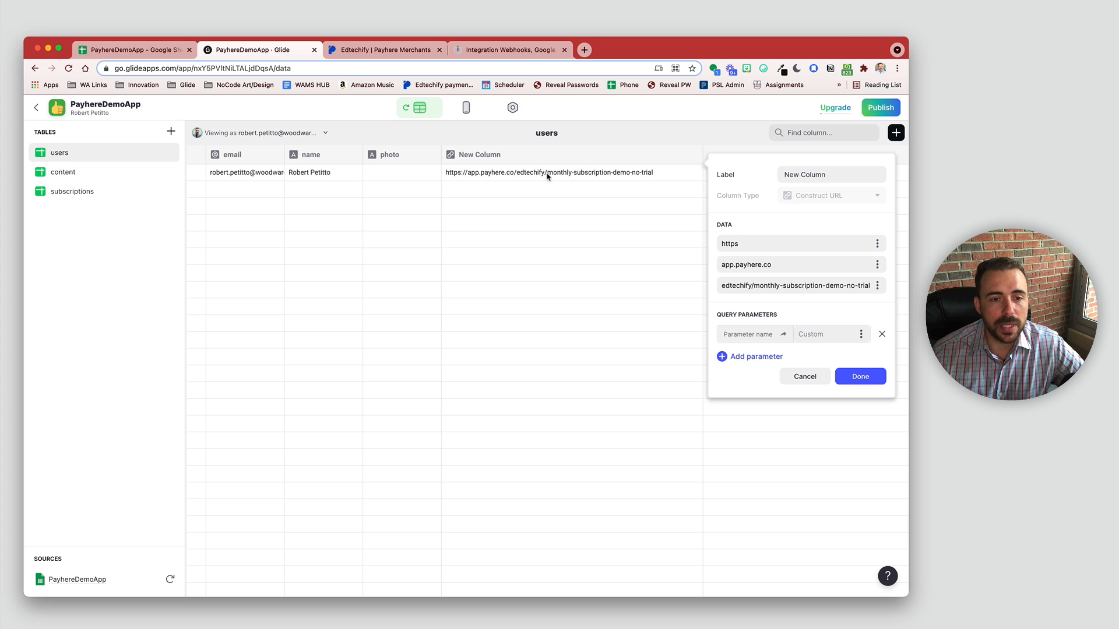
left_click_drag(830, 175, 740, 173)
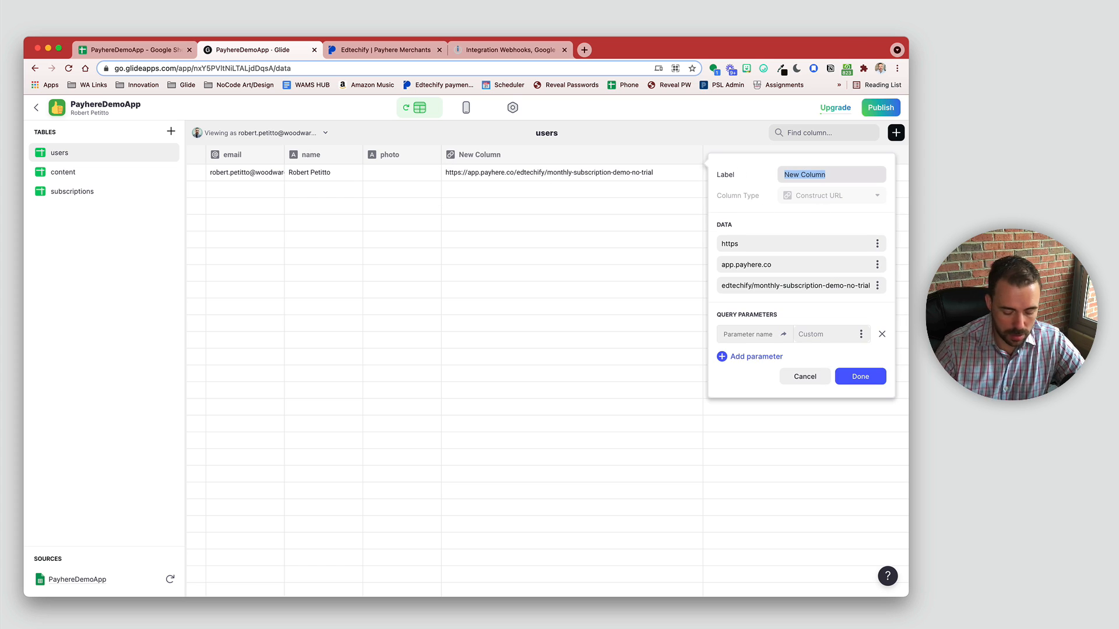
type("Payment Link")
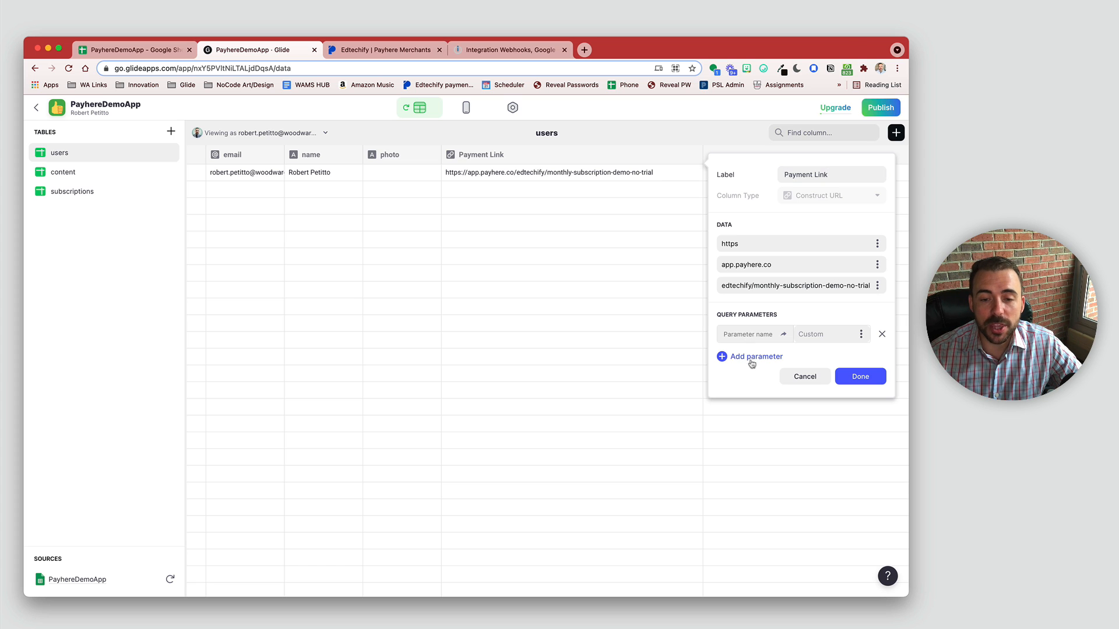
Step: Add query parameters customer_email, customer_name and disable_customer_fields
left_click(750, 357)
left_click(726, 378)
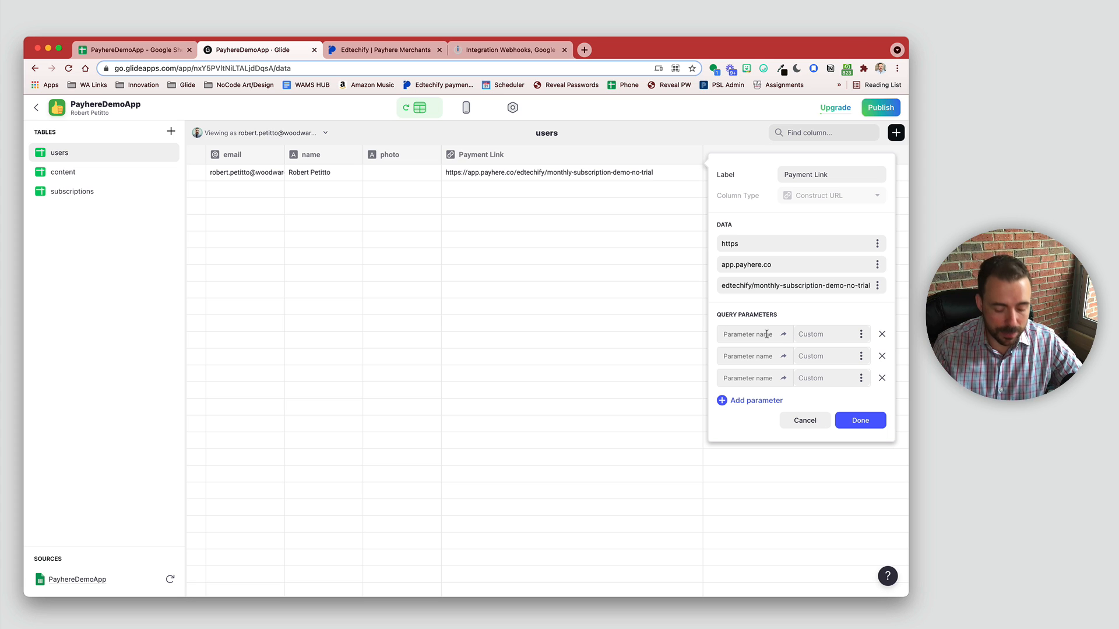
type("customer")
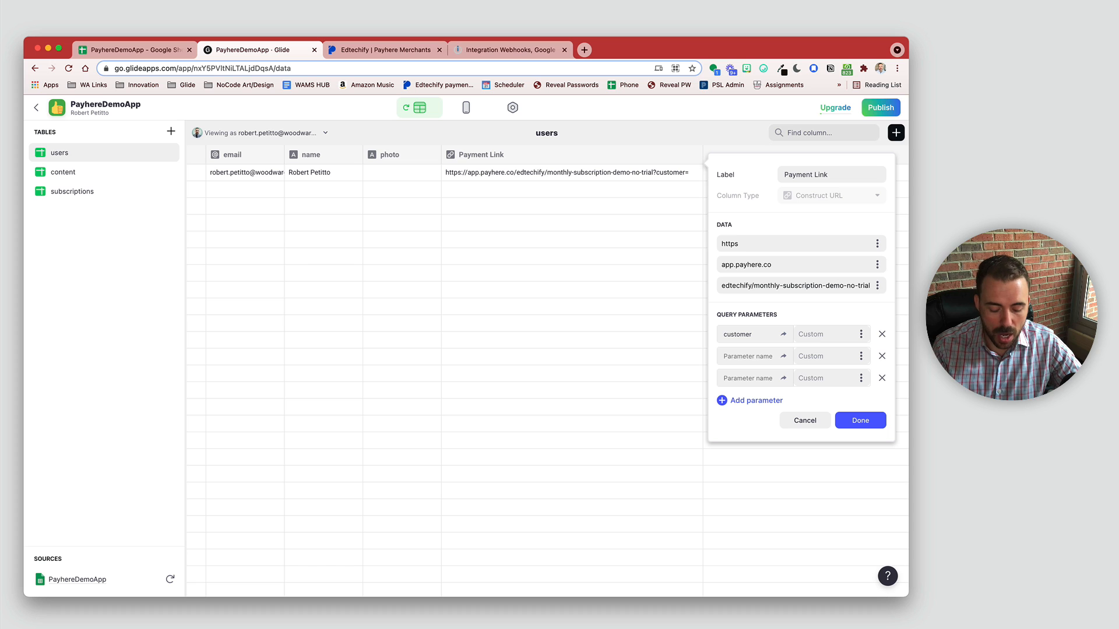
type("_email")
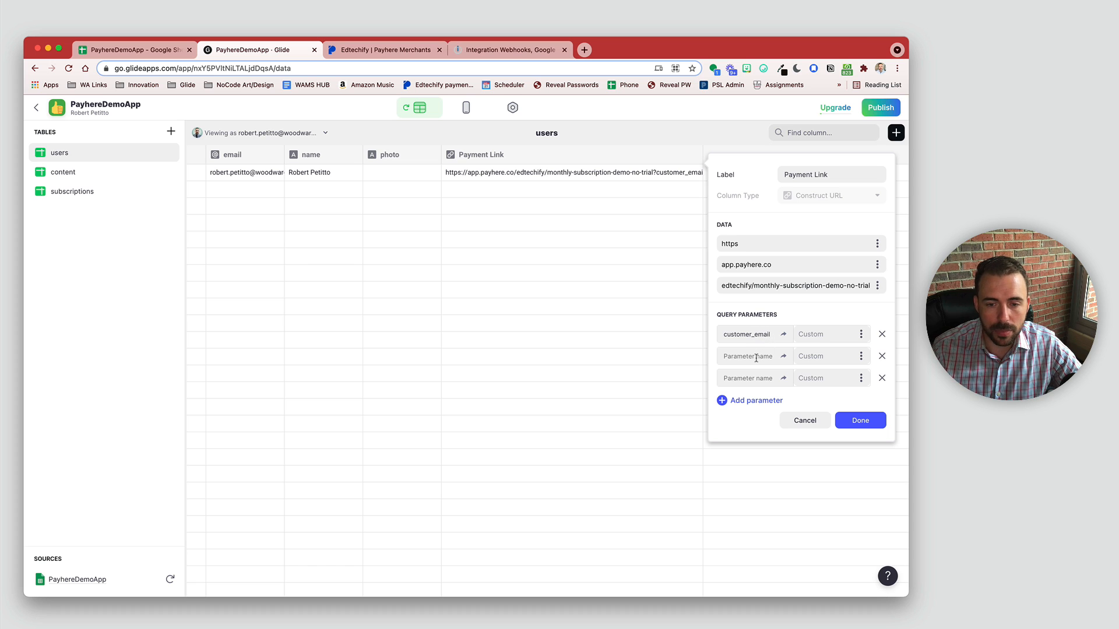
type("customer")
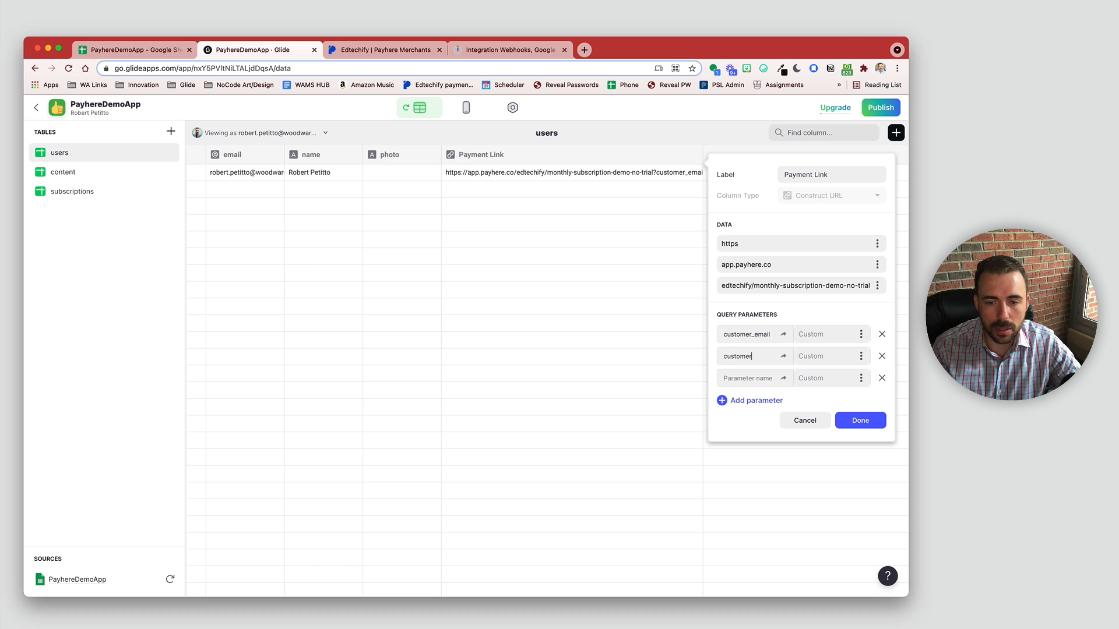
type("_name")
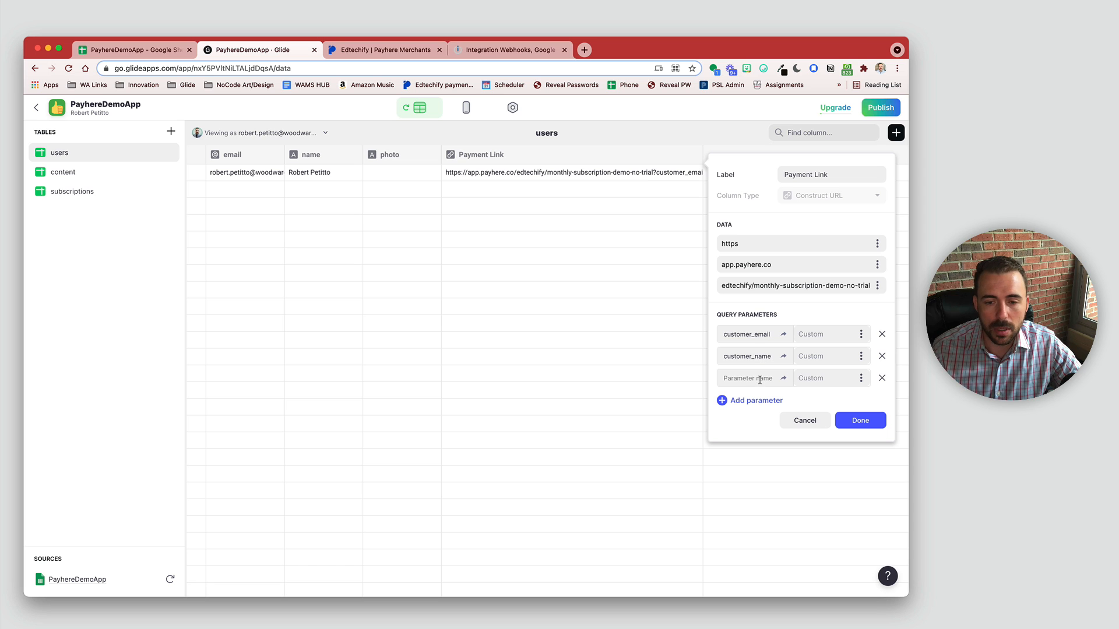
left_click(760, 379)
type("disab")
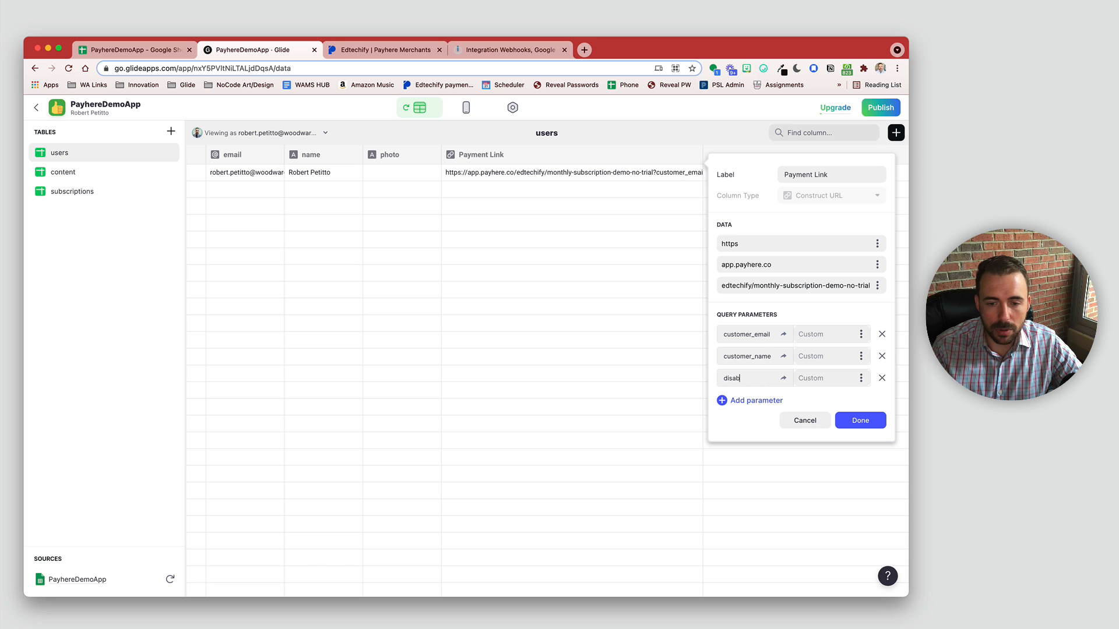
type("le_custome")
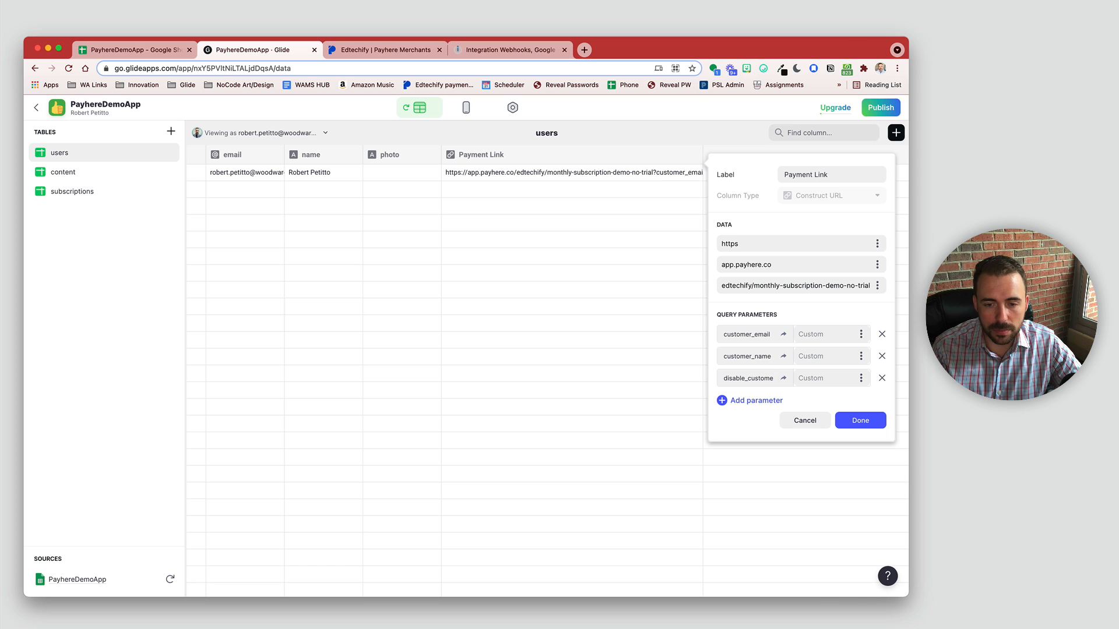
type("r_fields")
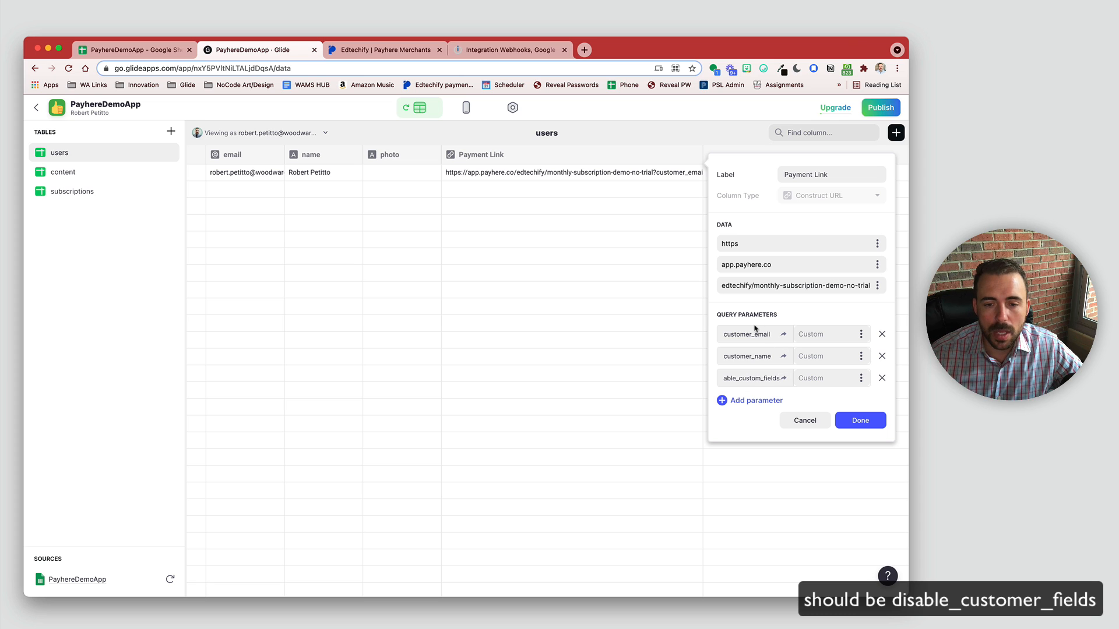
Step: Fill customer_email from email, customer_name from name, the third with 'yes', and save
left_click(860, 335)
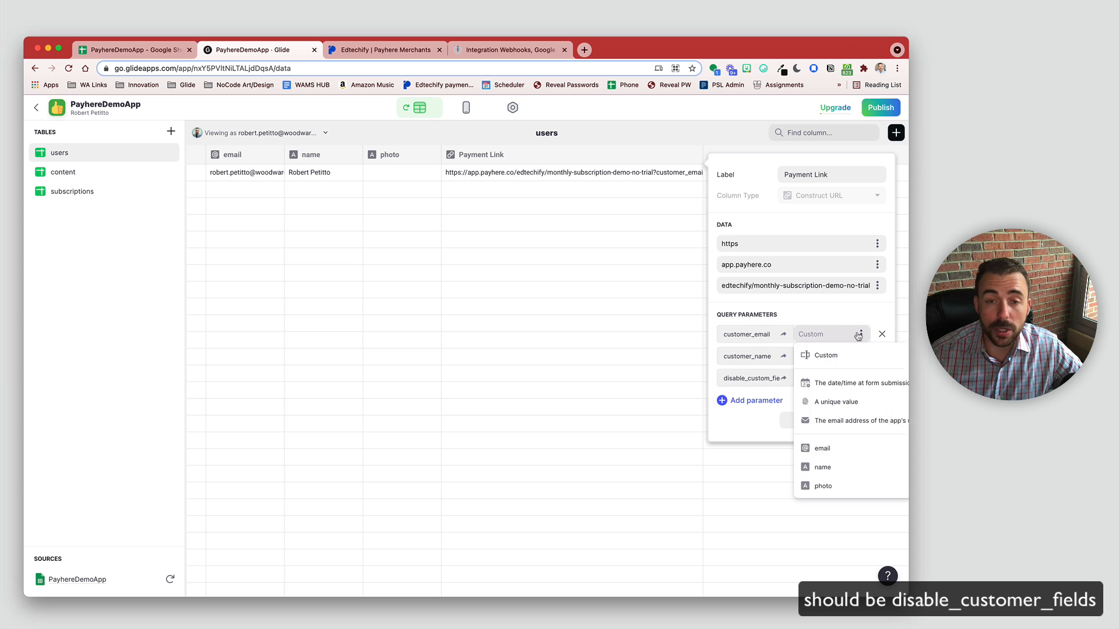
left_click(781, 452)
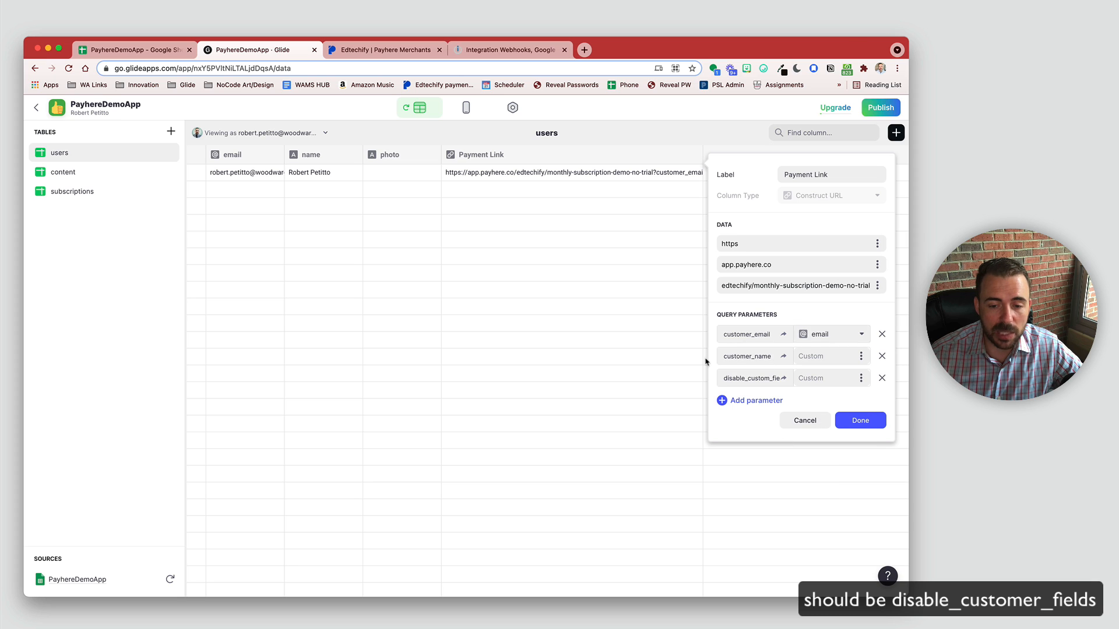
left_click(861, 356)
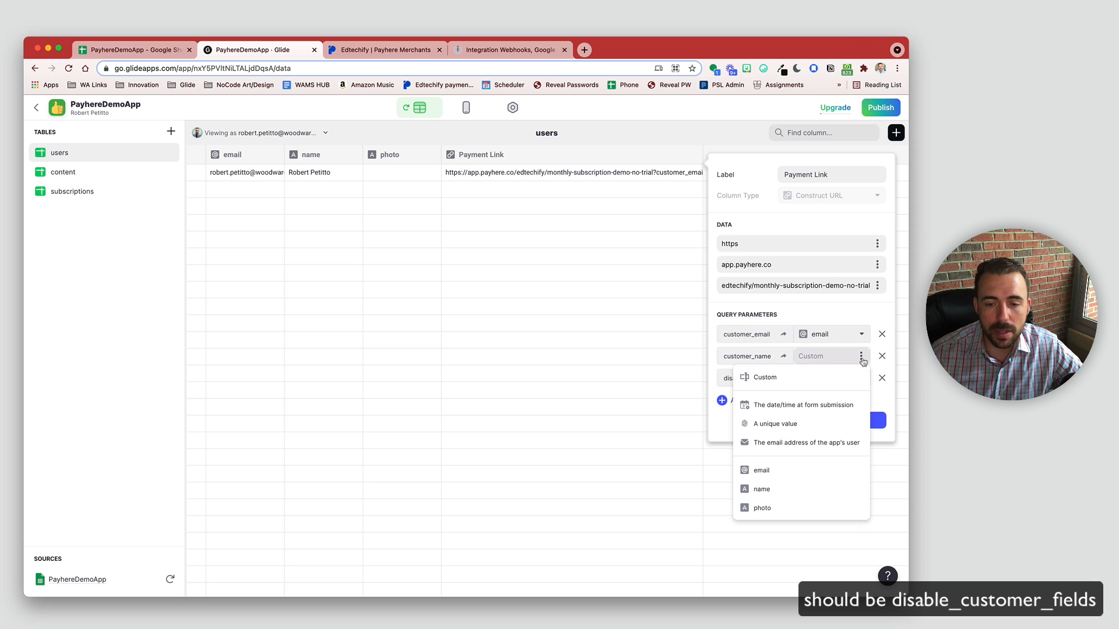
left_click(774, 489)
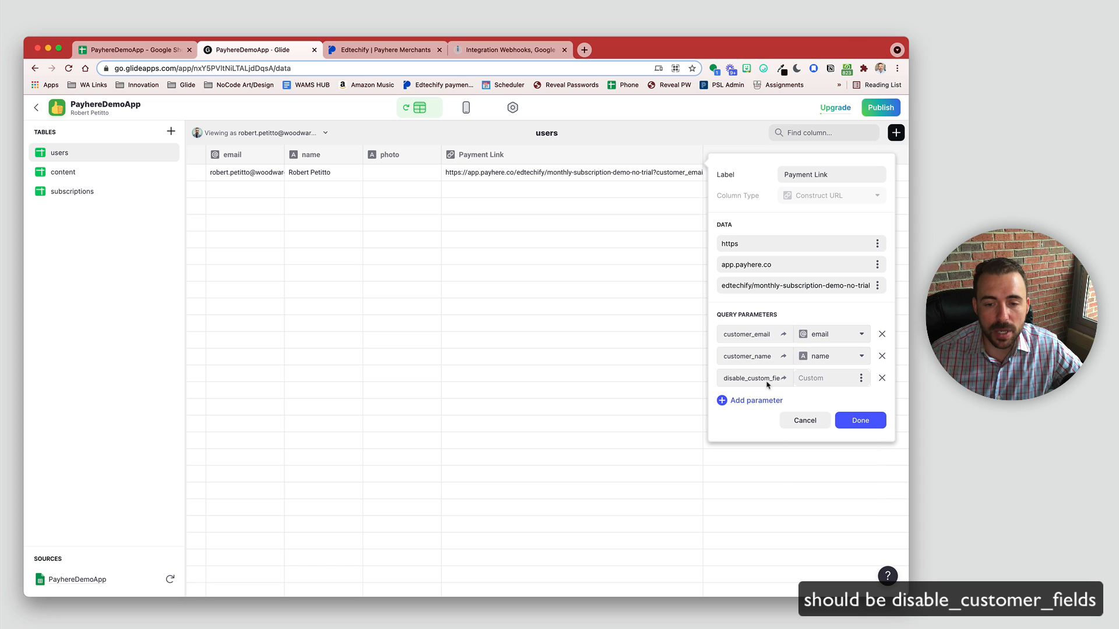
left_click(805, 379)
type("ye")
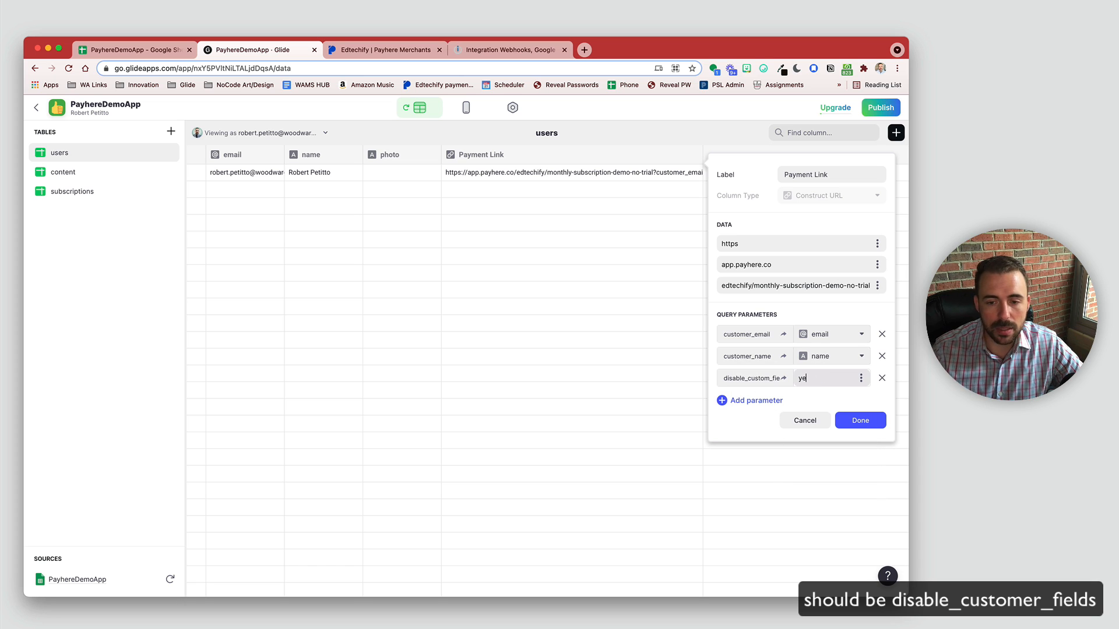
type("s")
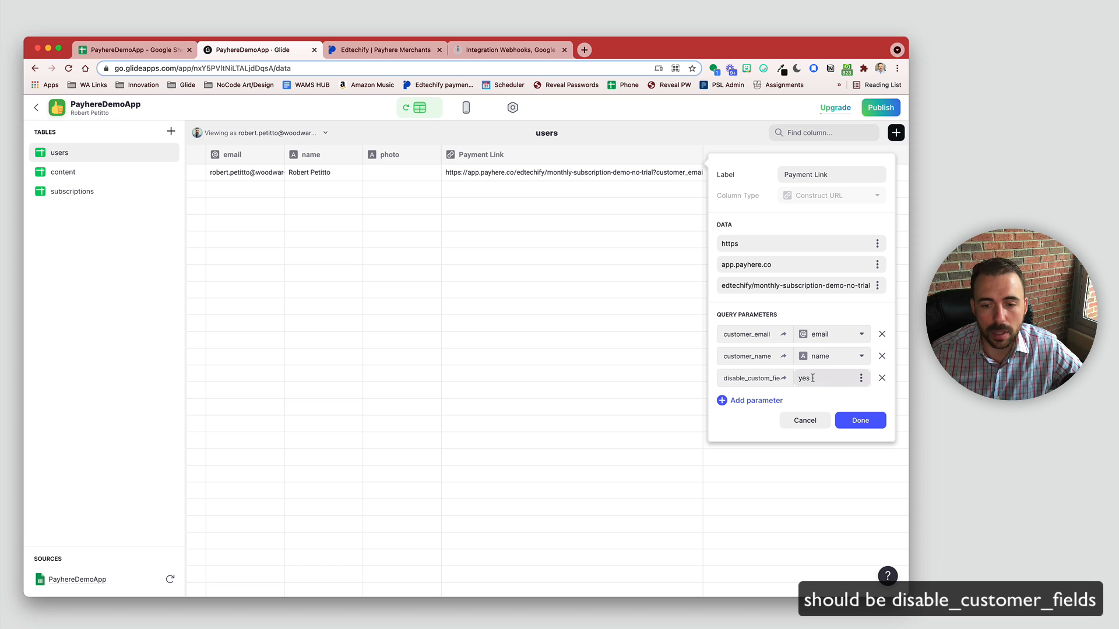
left_click(870, 425)
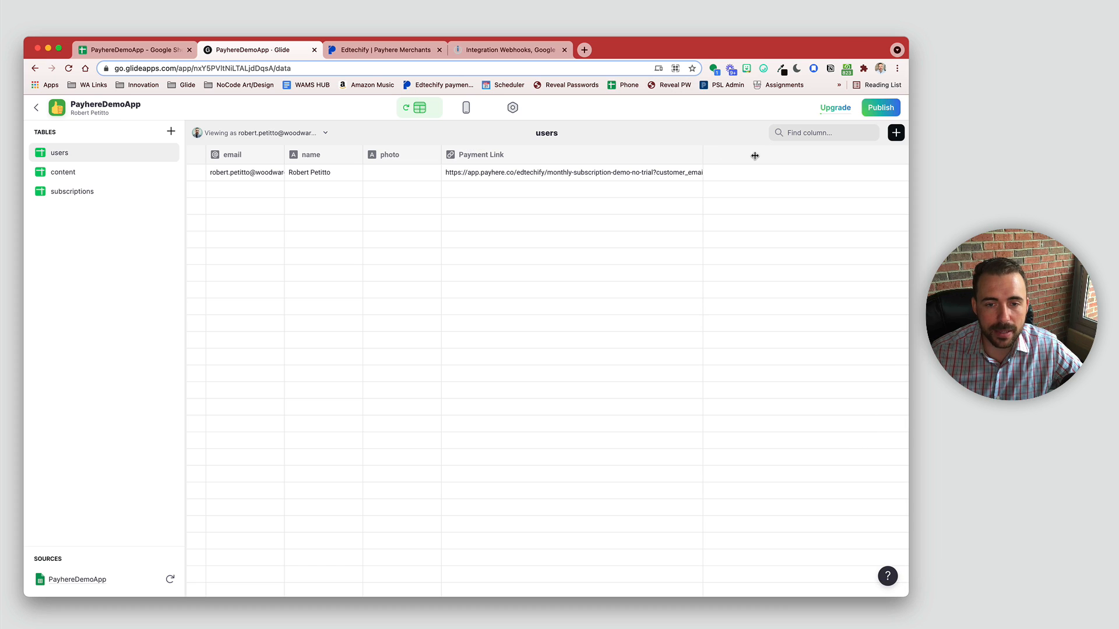
Step: Insert a Link component on the Join Now screen
left_click(662, 176)
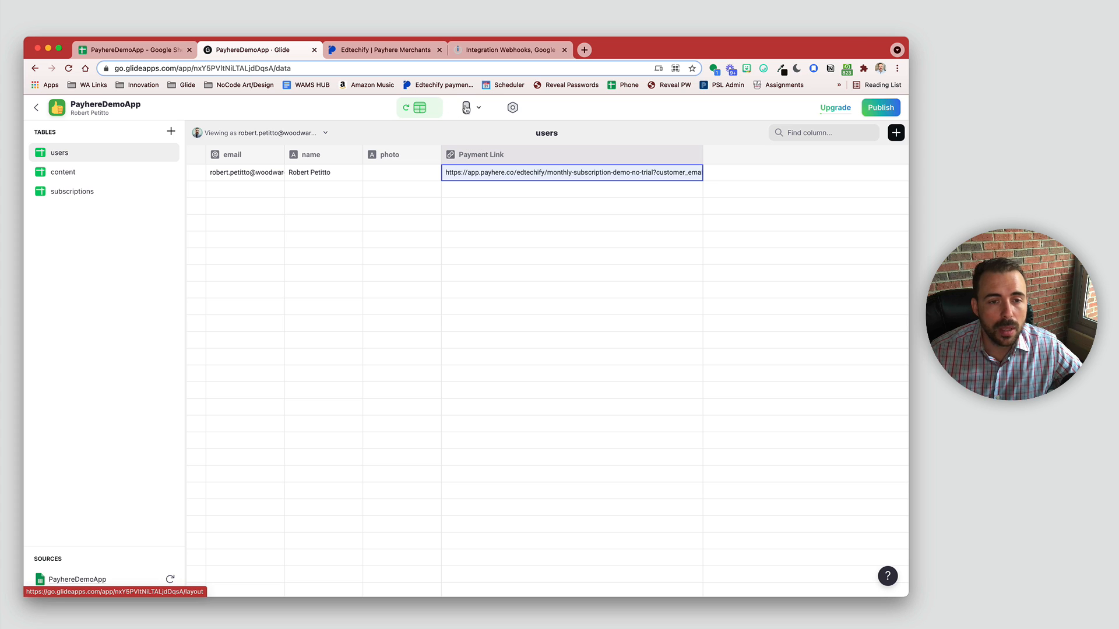
left_click(466, 108)
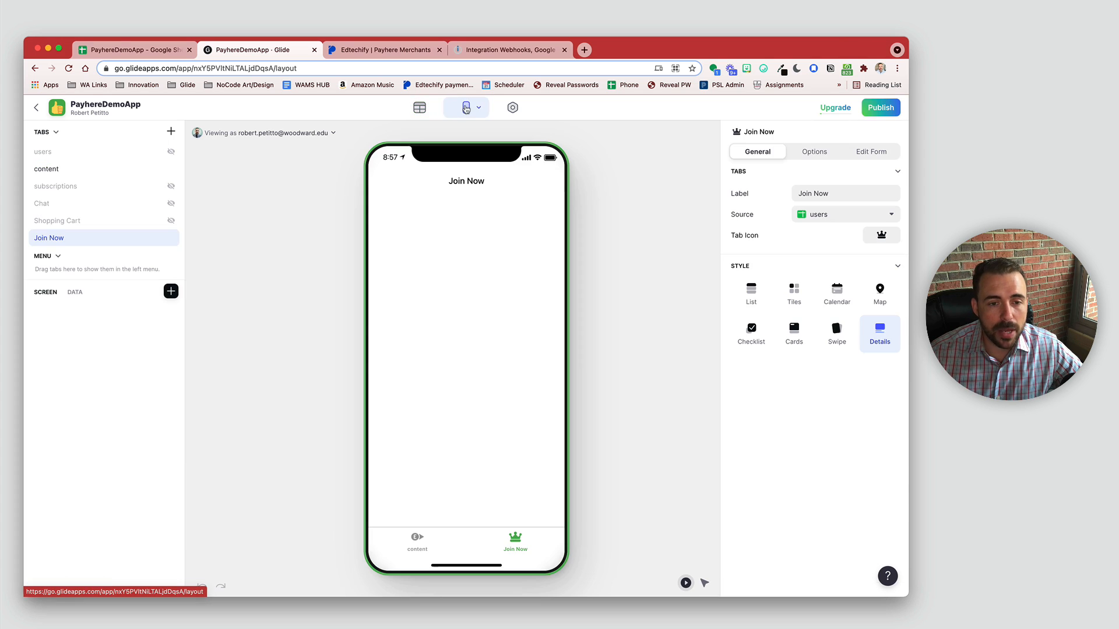
left_click(171, 291)
scroll(314, 475, "down", 3)
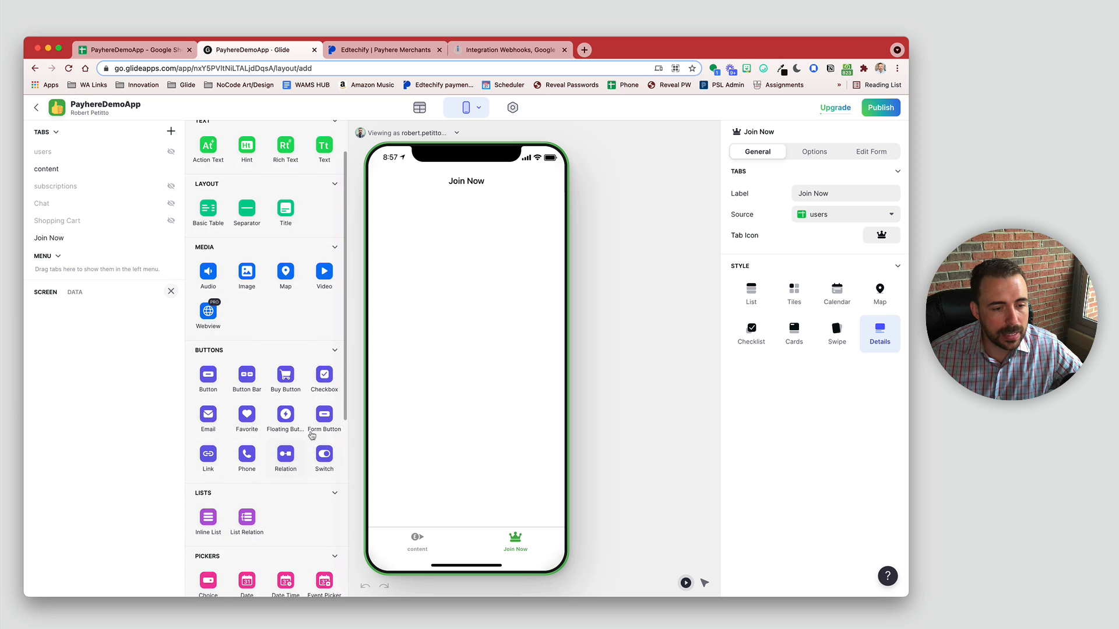
scroll(267, 462, "down", 4)
scroll(267, 408, "up", 6)
left_click(229, 136)
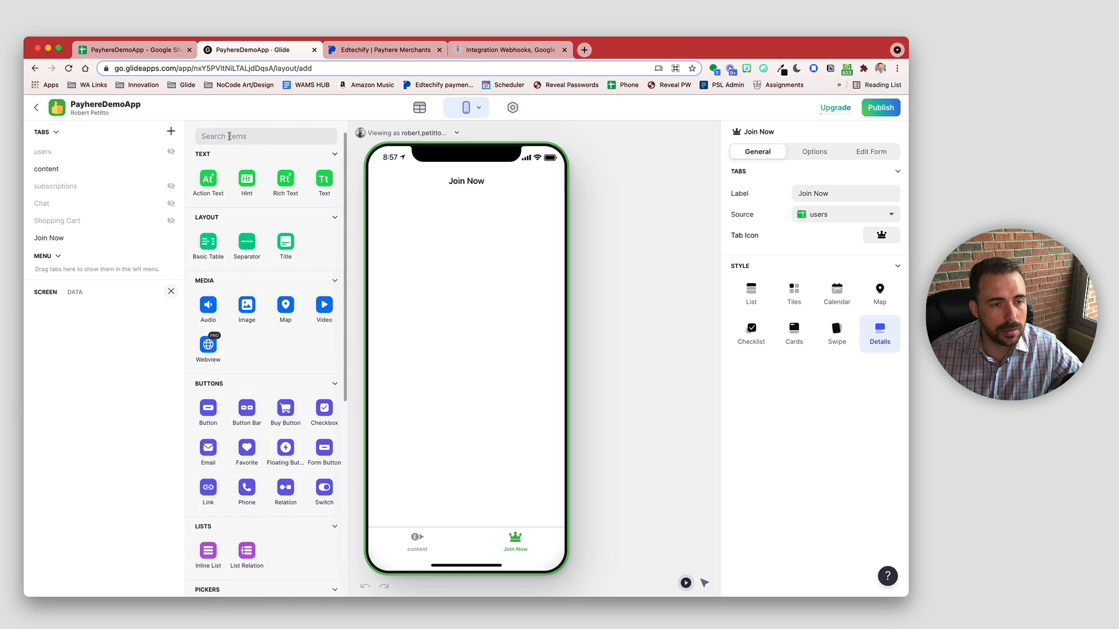
type("link")
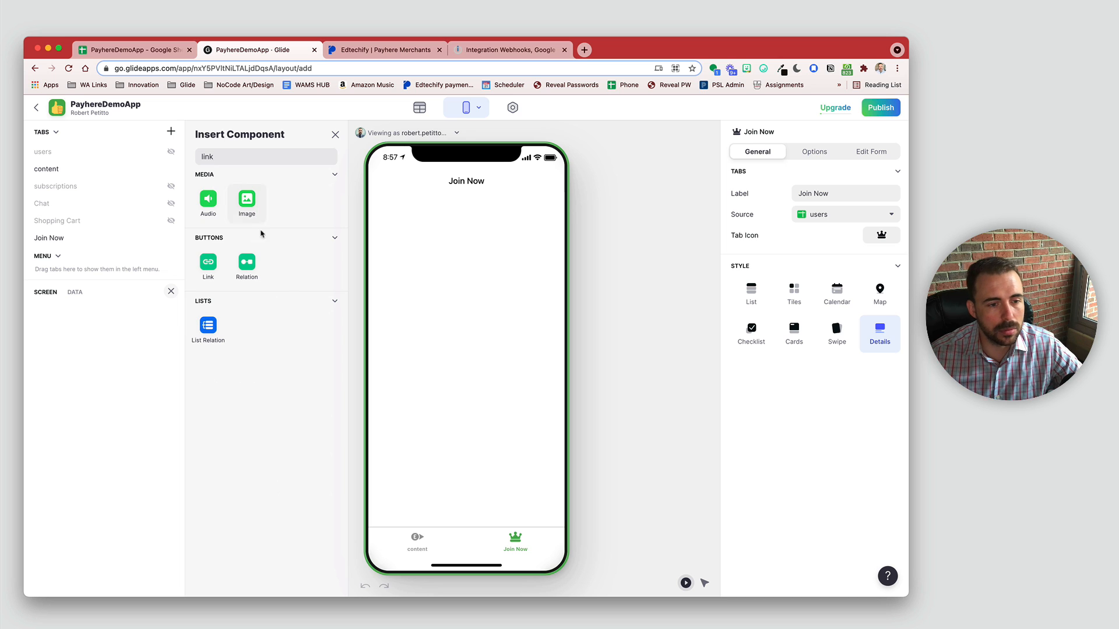
left_click(219, 258)
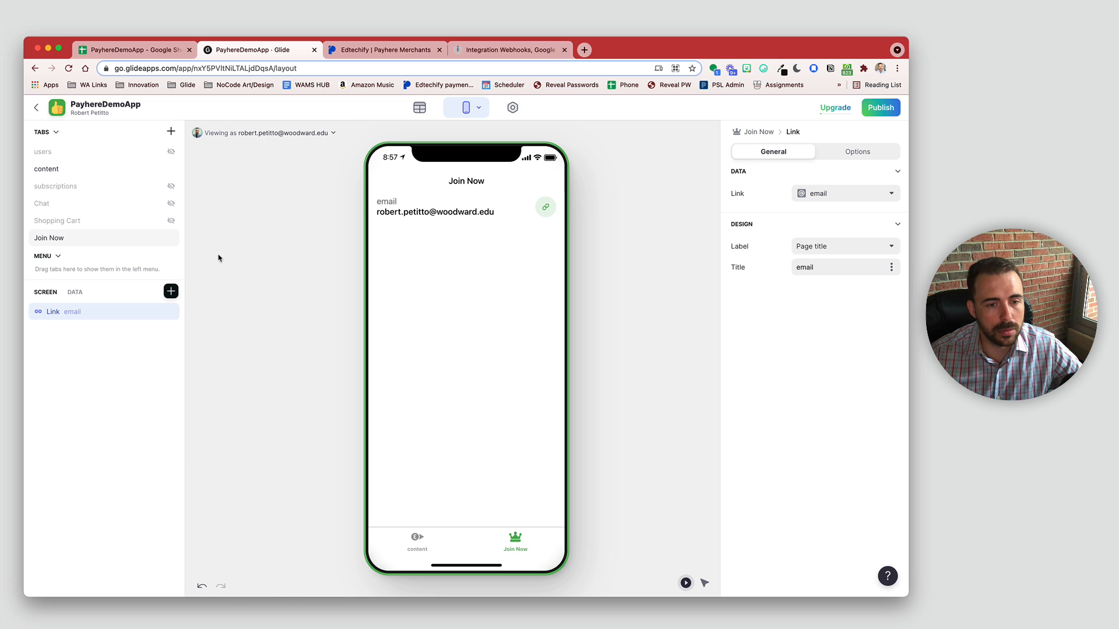
Step: Point the link at the Payment Link column and open it from the preview
left_click(848, 200)
left_click(813, 310)
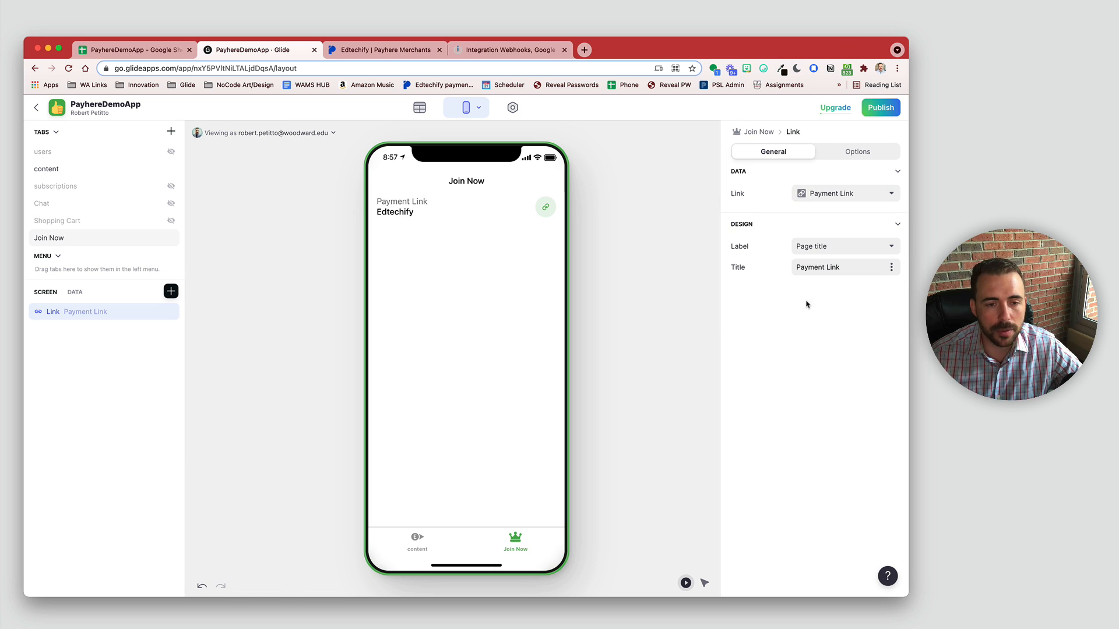
left_click(415, 207)
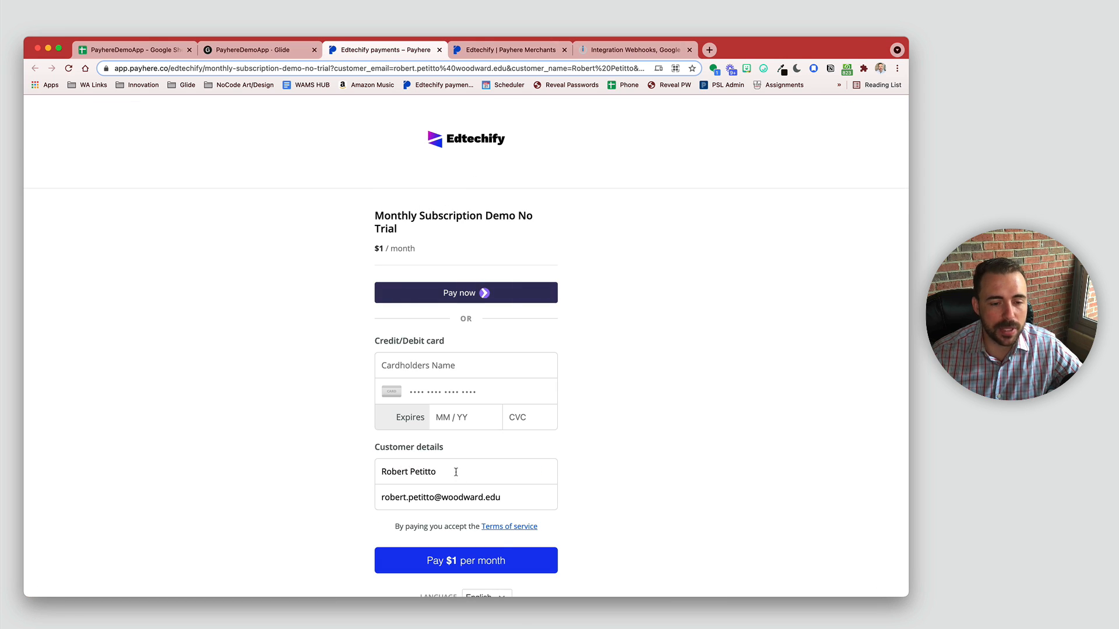
Step: Try editing the prefilled customer name on the Payhere checkout
left_click_drag(454, 471, 361, 473)
left_click(436, 462)
left_click(436, 466)
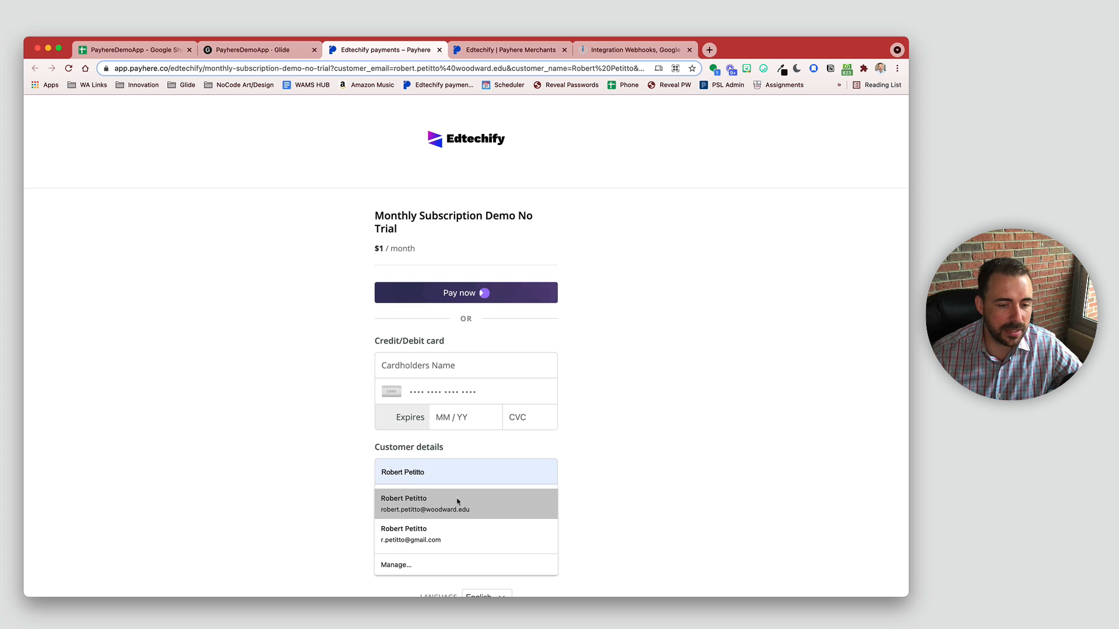
Step: Review the Payment Link column's settings in Glide's data tables
left_click(203, 52)
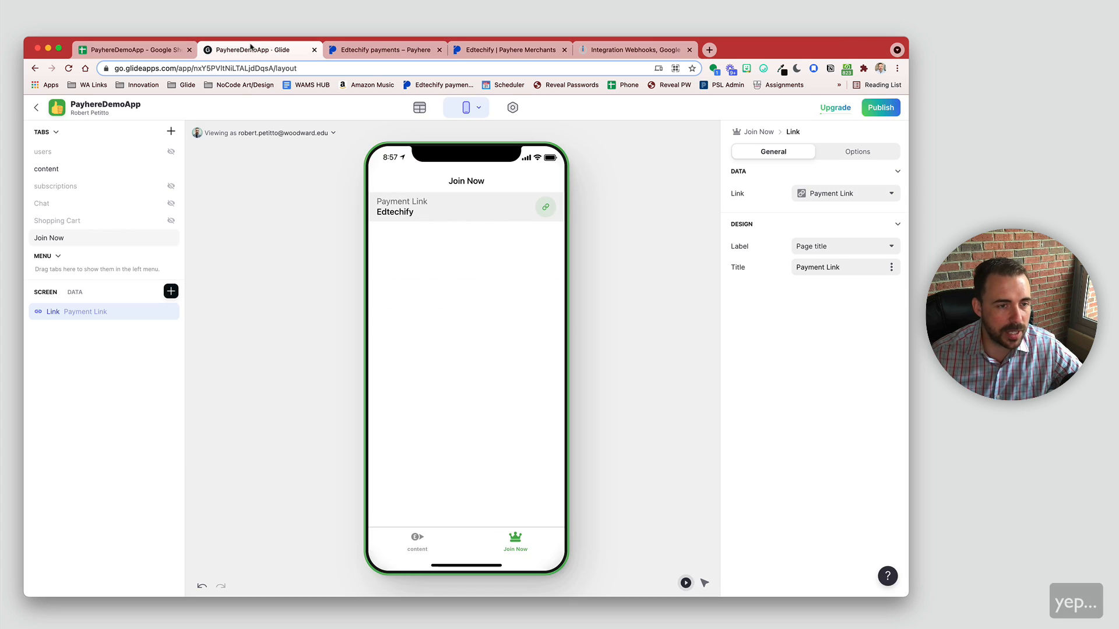
left_click(420, 110)
left_click(698, 152)
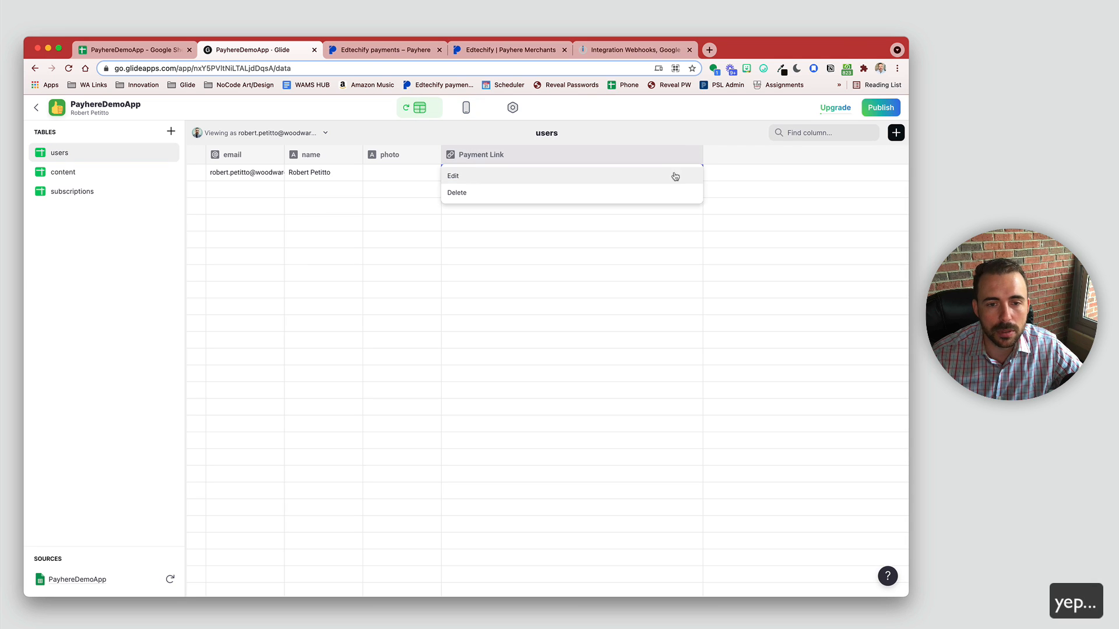
left_click(671, 176)
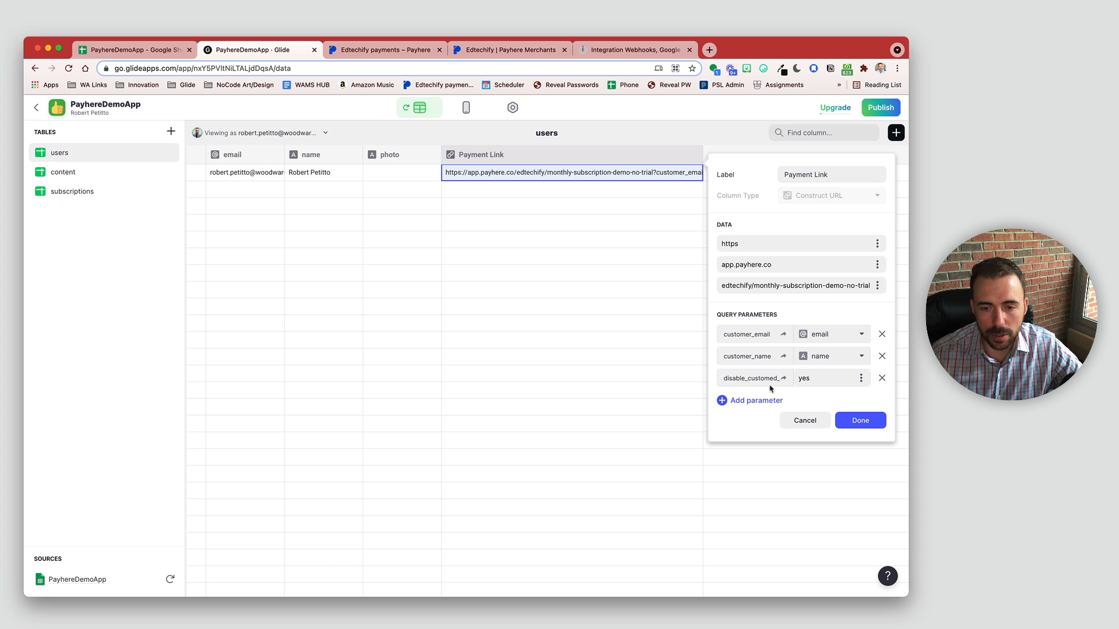
left_click(855, 423)
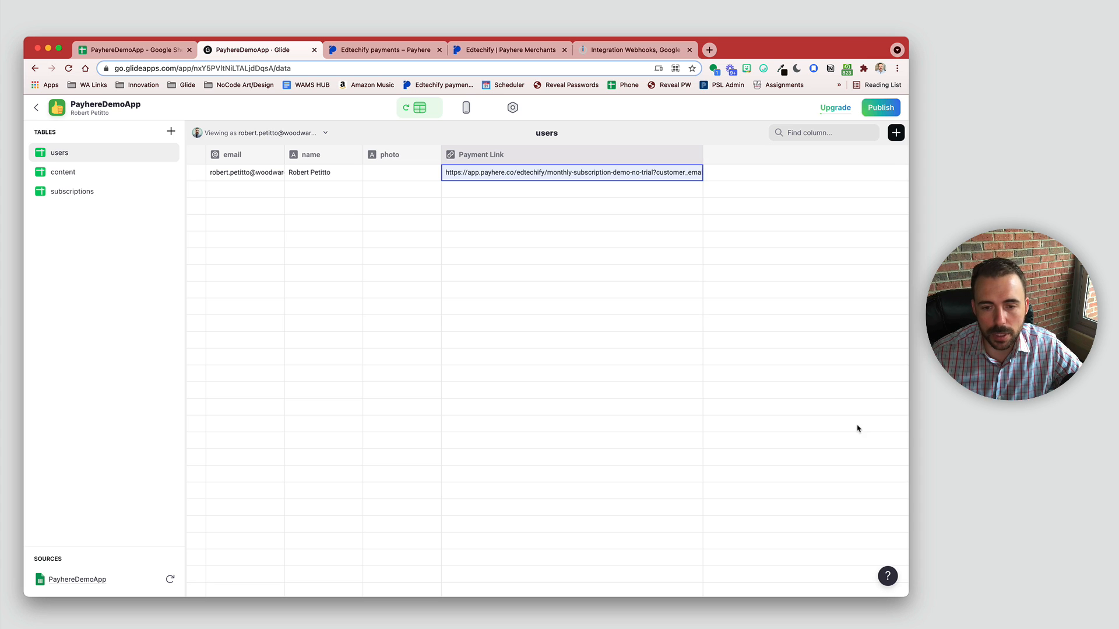
left_click(361, 53)
left_click(273, 46)
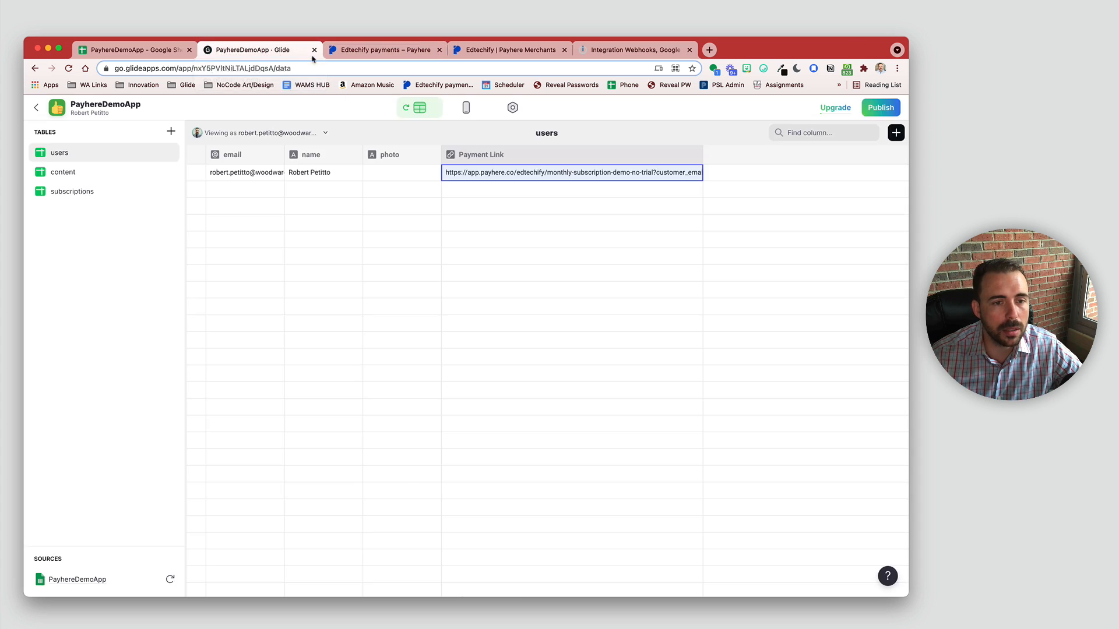
left_click(463, 108)
Step: Reopen the payment link from the preview and review the $1/month checkout with locked details
left_click(417, 209)
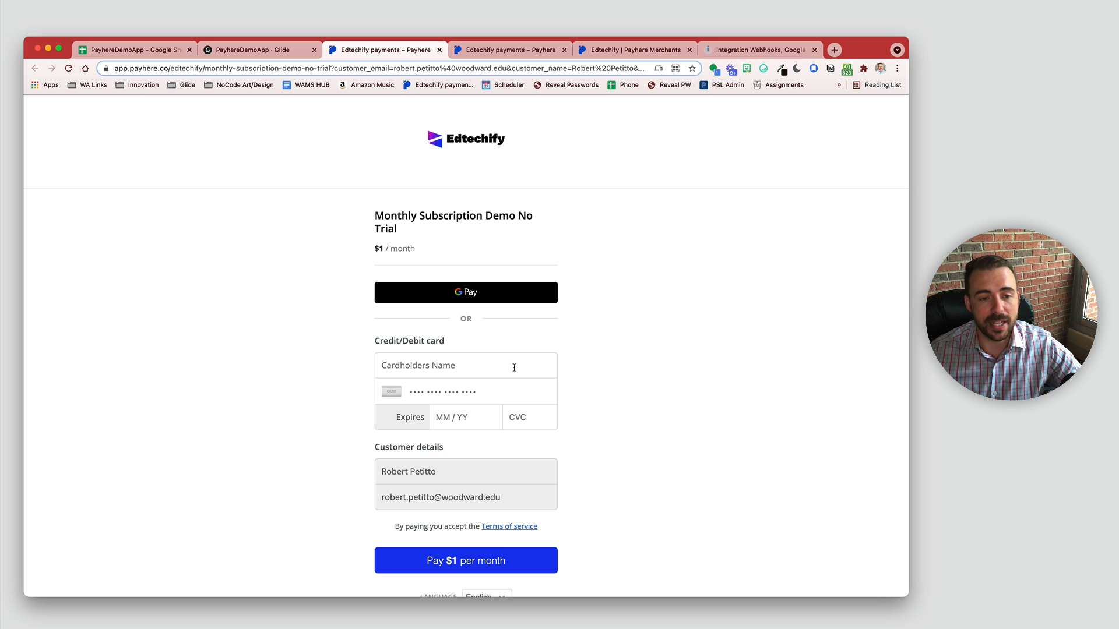
scroll(402, 304, "down", 1)
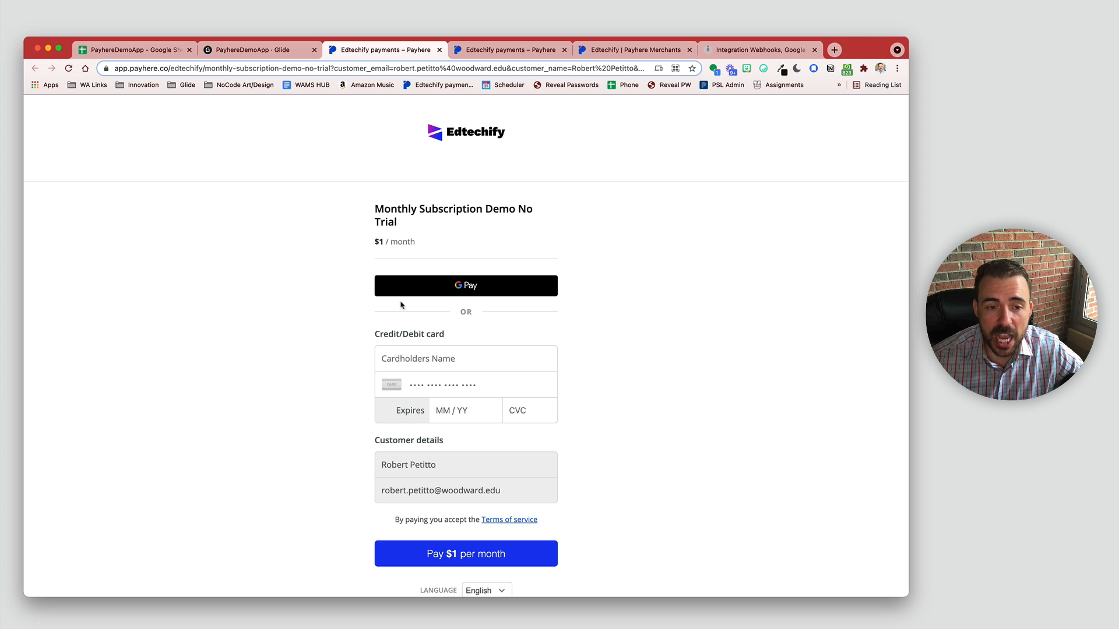
left_click_drag(372, 242, 450, 248)
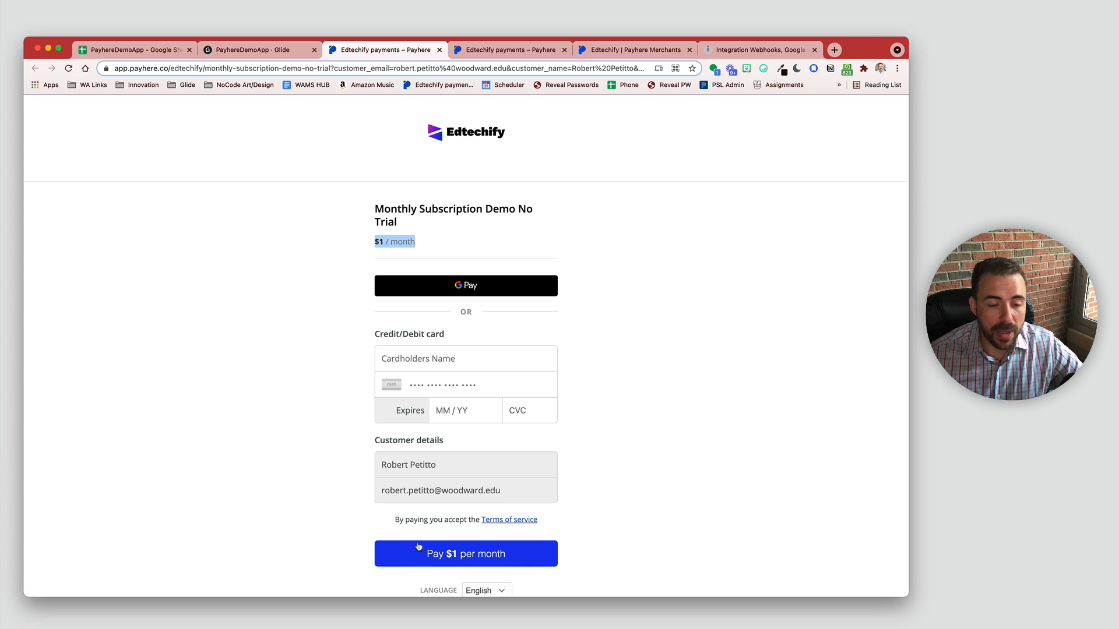
Step: Open the Payments dashboard in the Edtechify Payhere merchant account
left_click(512, 47)
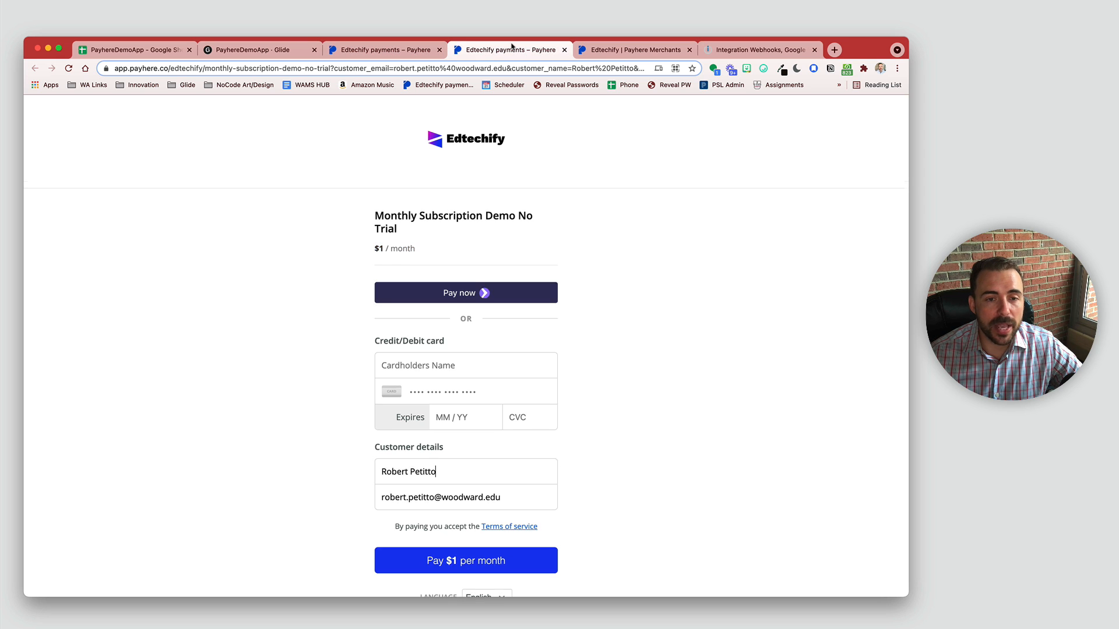
left_click(603, 56)
left_click(225, 112)
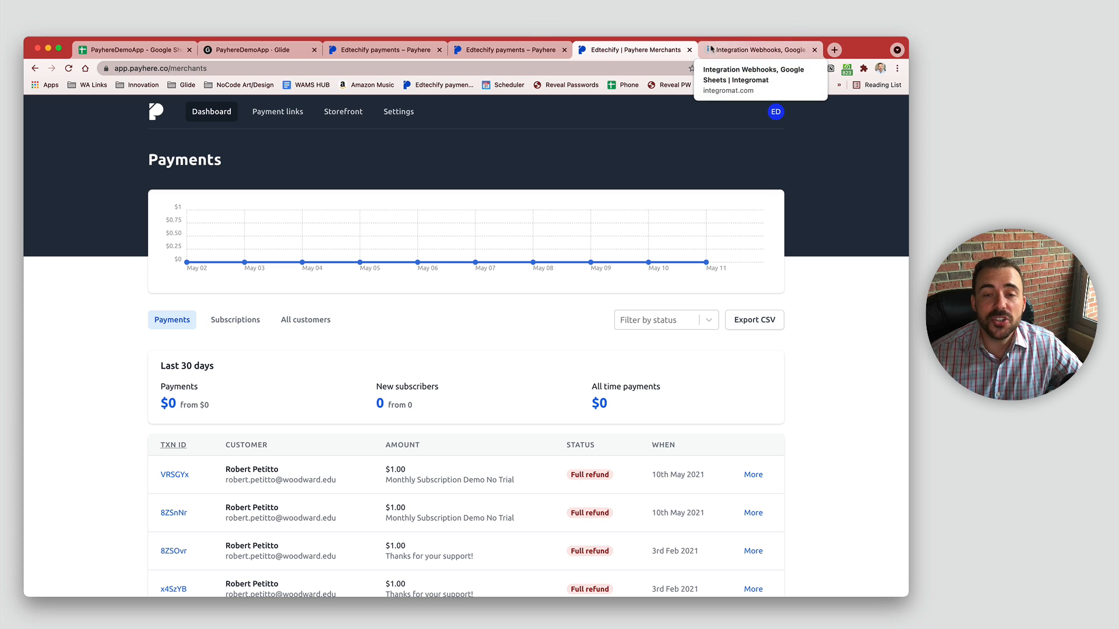
Step: Leave the current scenario for the Integromat dashboard and start a new scenario
left_click(742, 51)
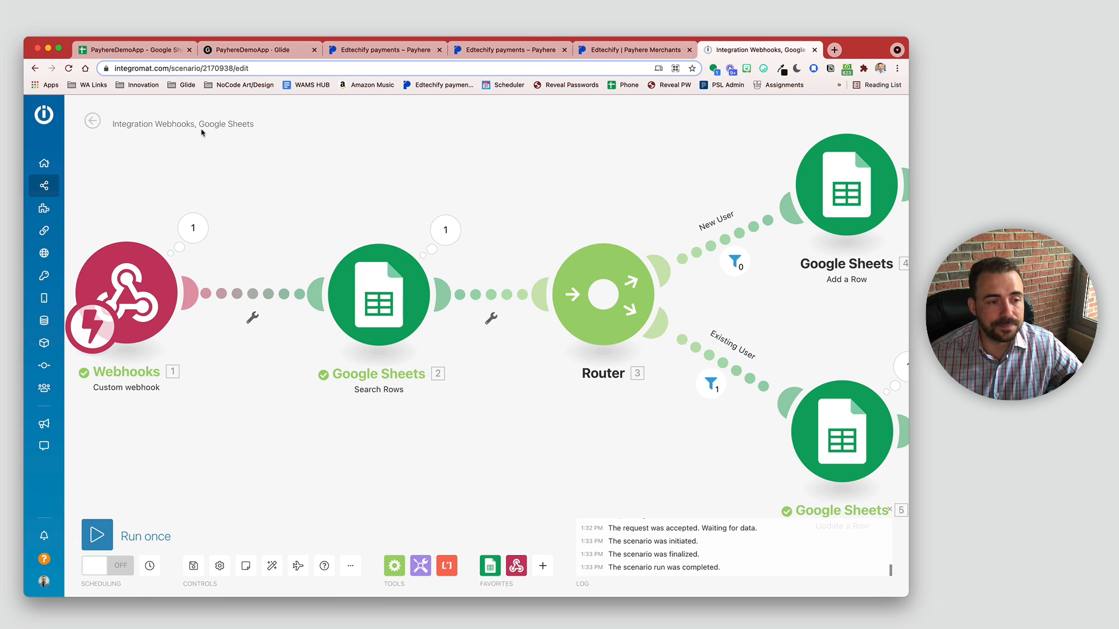
mouse_move(46, 164)
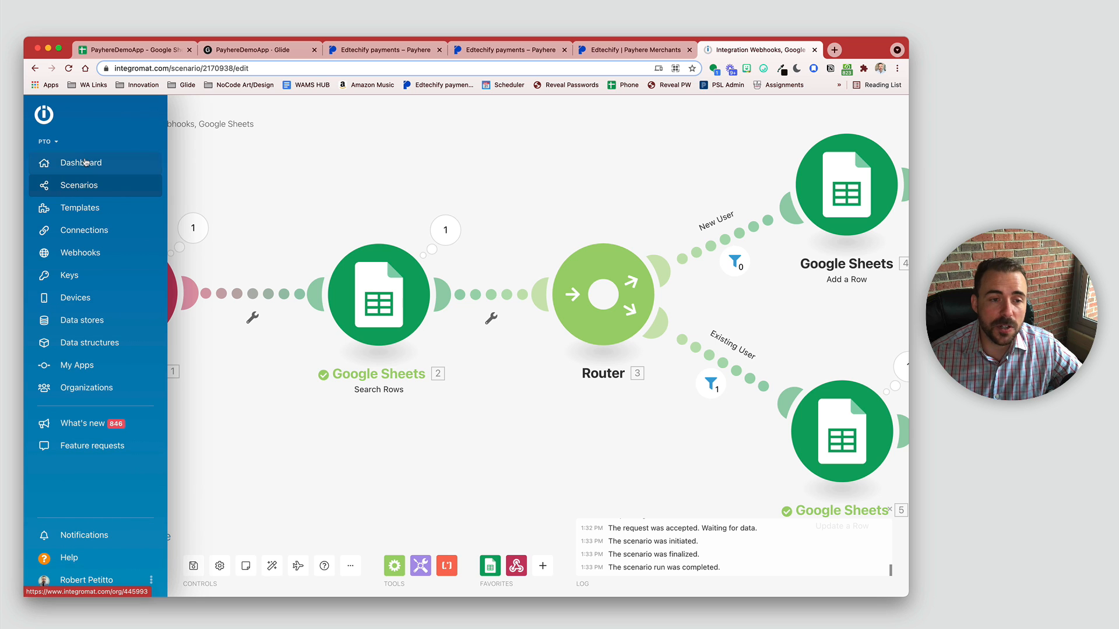
left_click(84, 162)
left_click(727, 195)
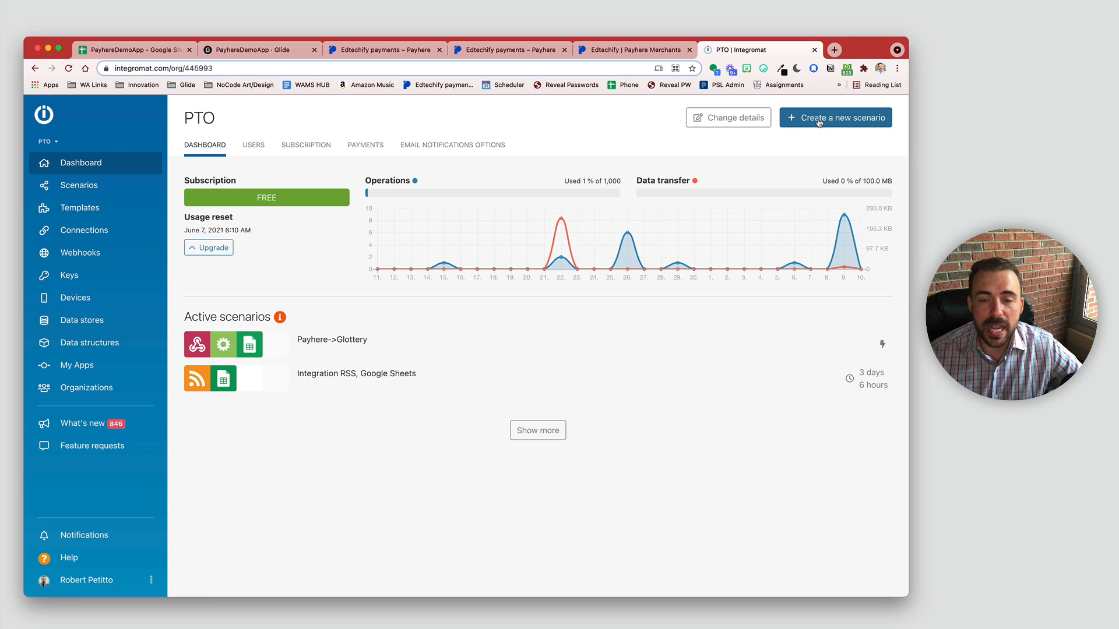
left_click(854, 122)
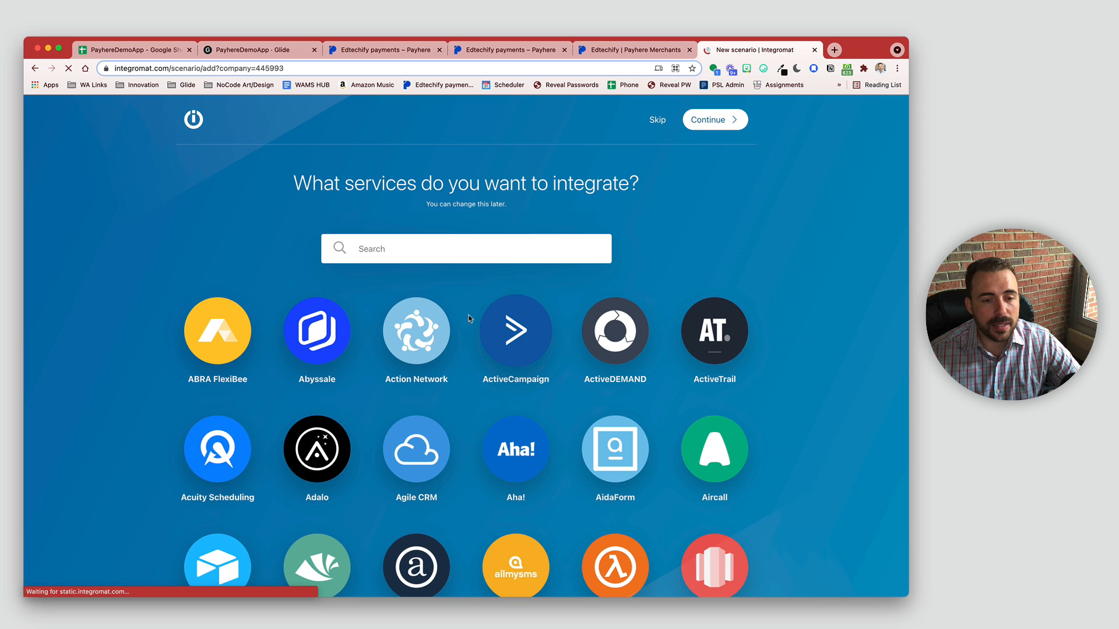
Step: Select Webhooks and Google Sheets as services and continue to the scenario editor
left_click(410, 236)
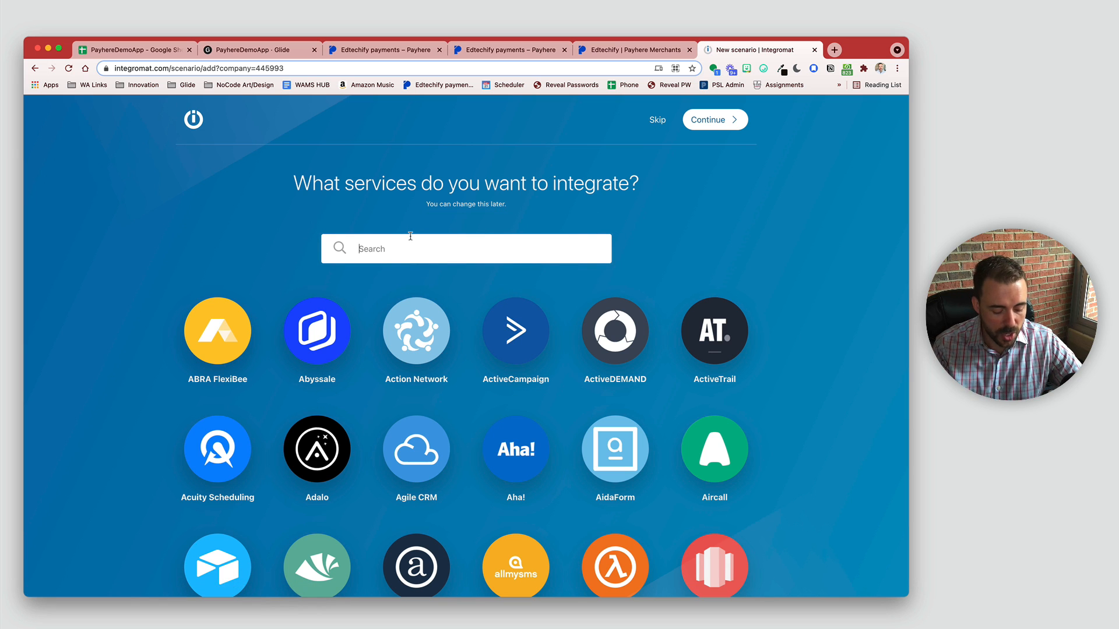
type("webhoo")
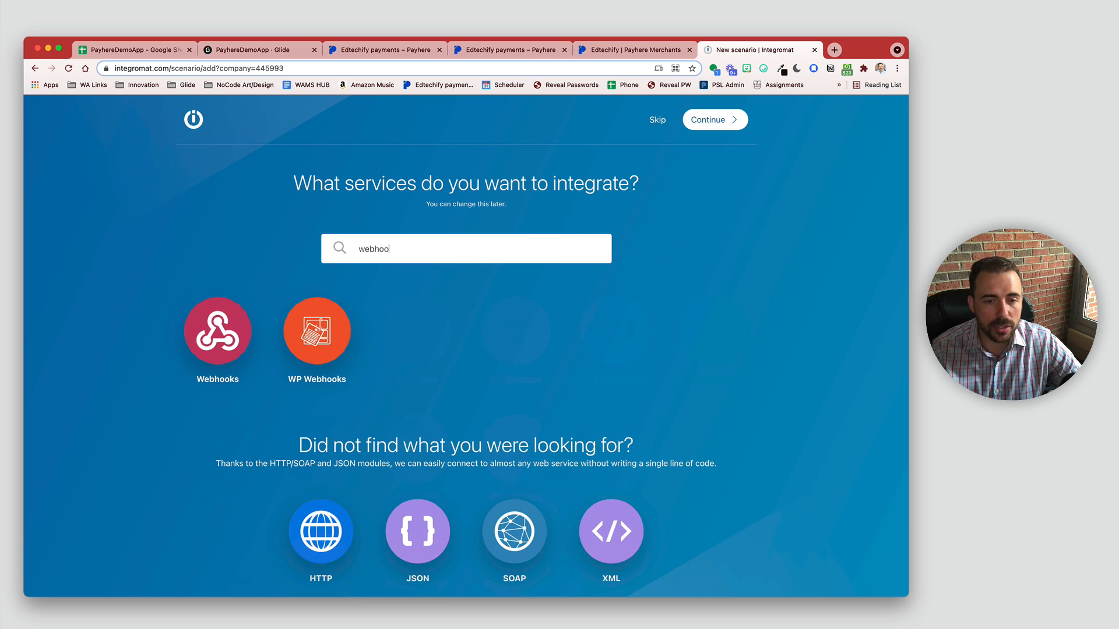
left_click(214, 325)
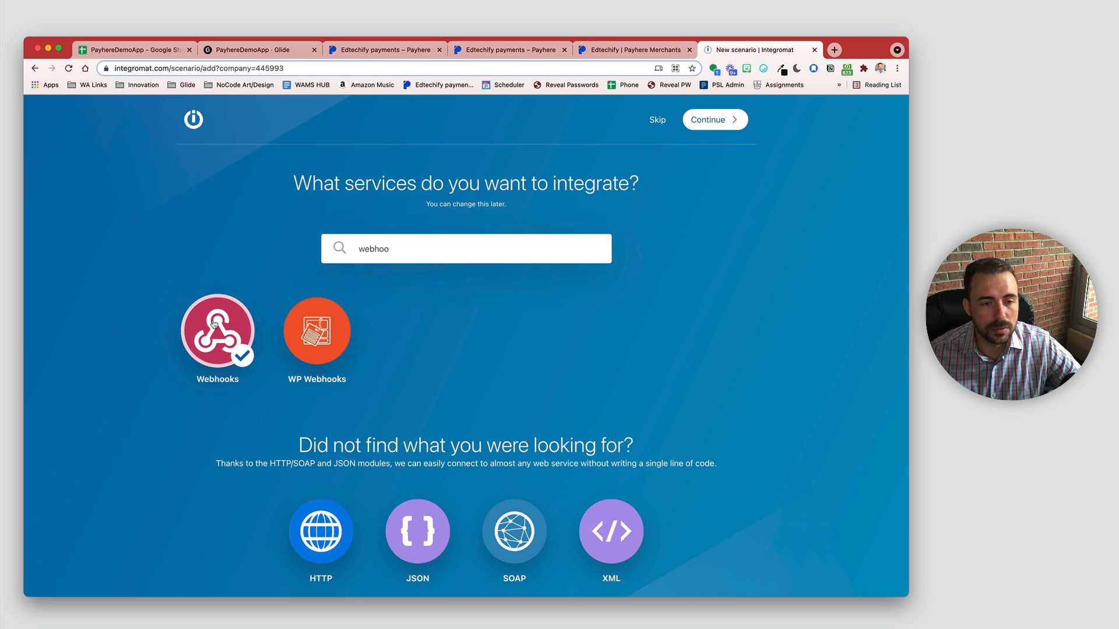
left_click_drag(389, 249, 305, 237)
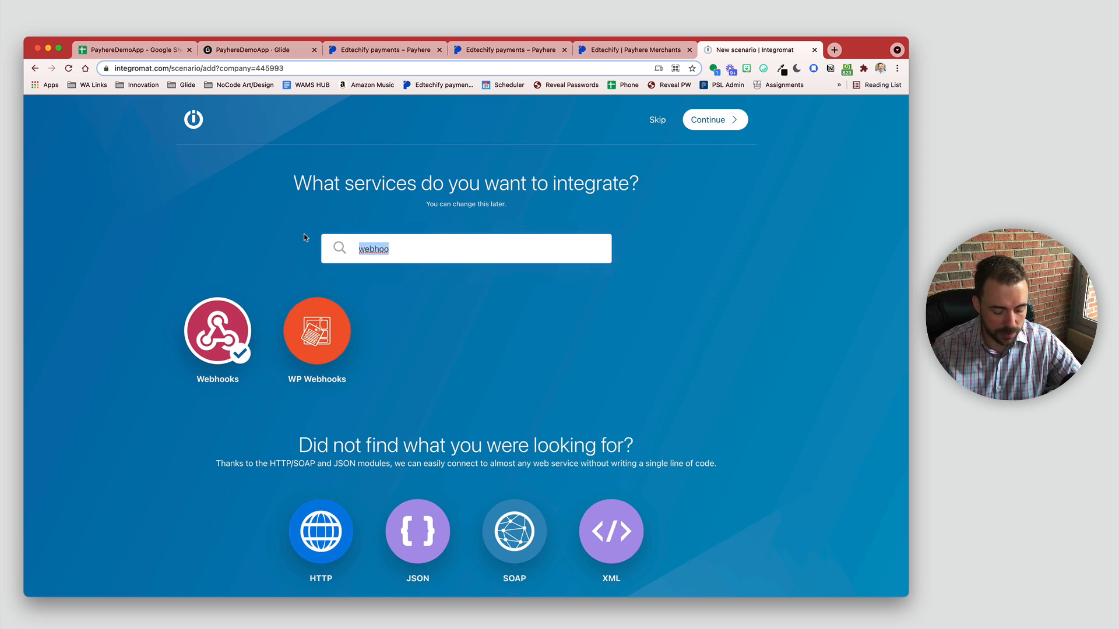
type("sheet")
left_click(317, 331)
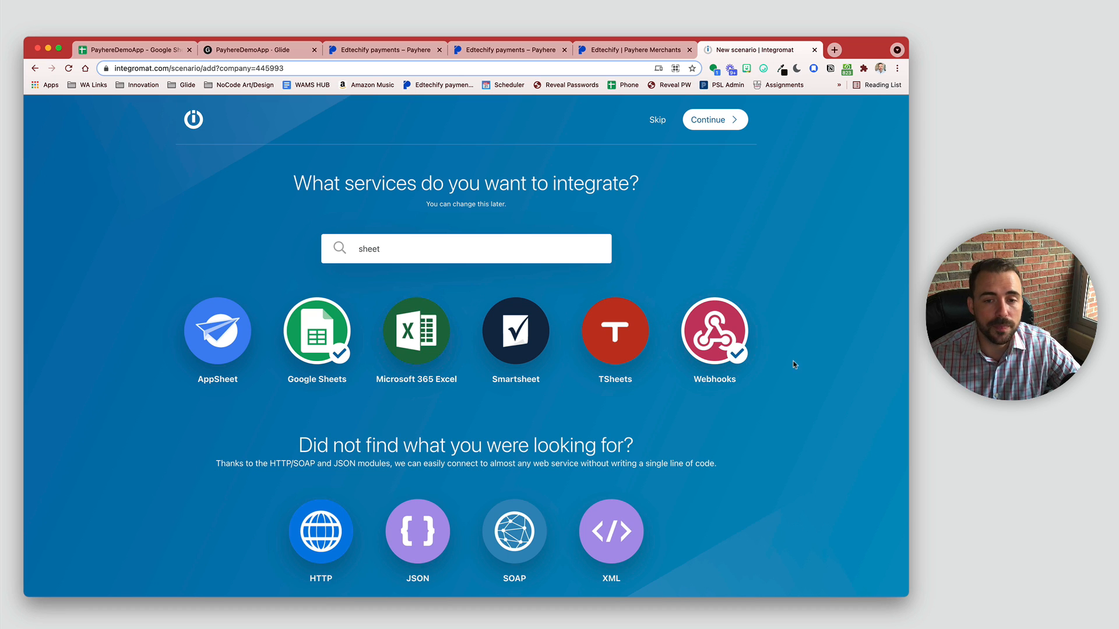
left_click(727, 122)
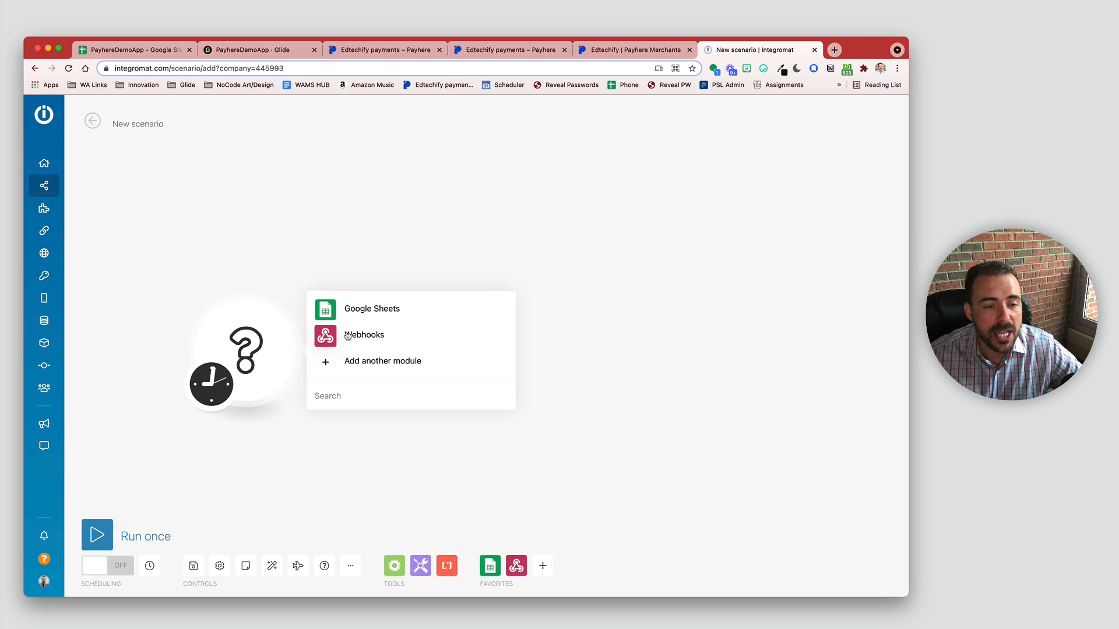
Step: Create a Custom webhook trigger with a new hook 'PayhereDemo' and copy its address
left_click(347, 337)
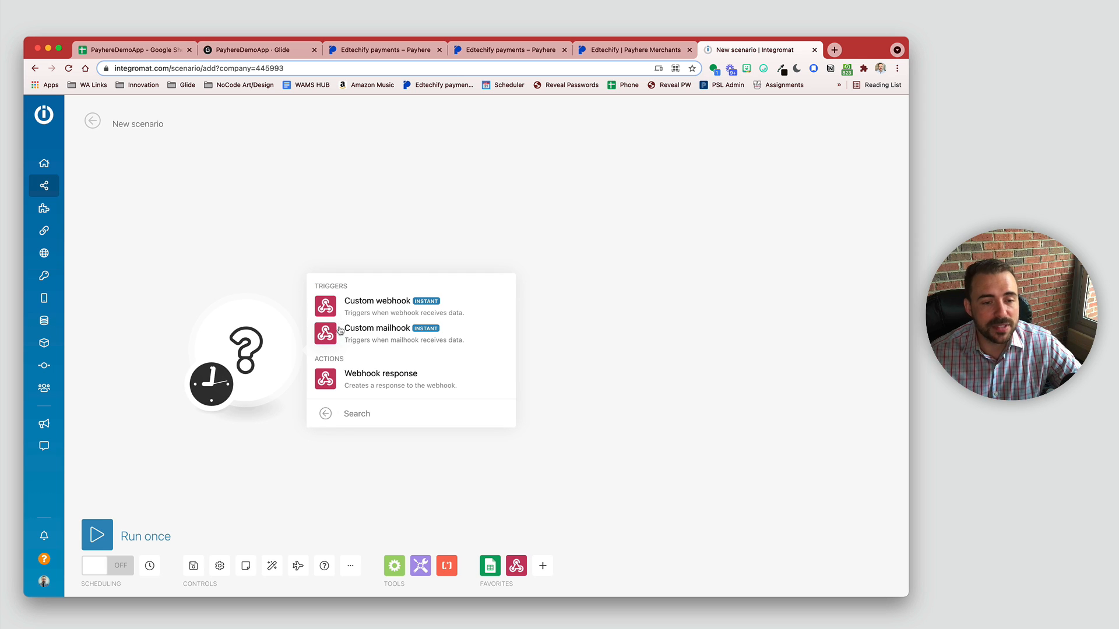
left_click(379, 304)
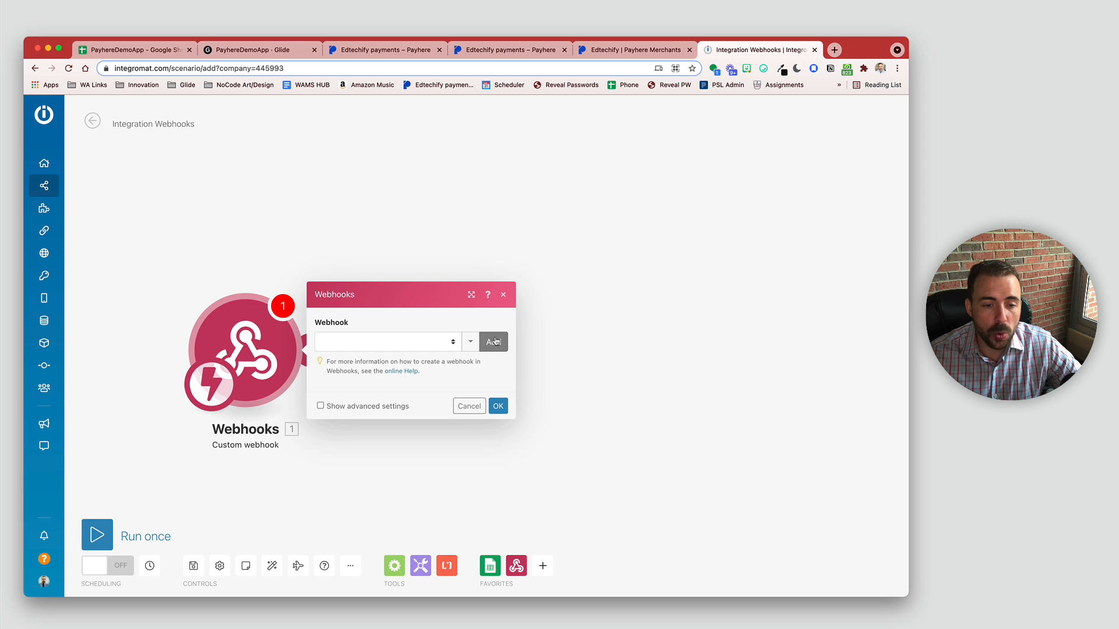
left_click(493, 338)
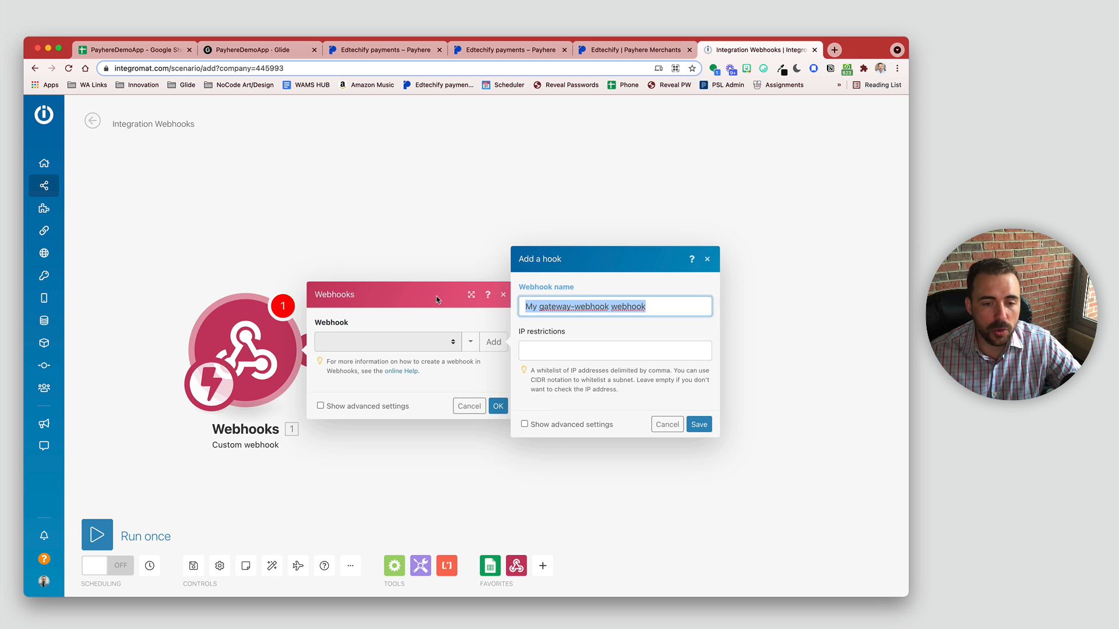
type("PayhereDemo")
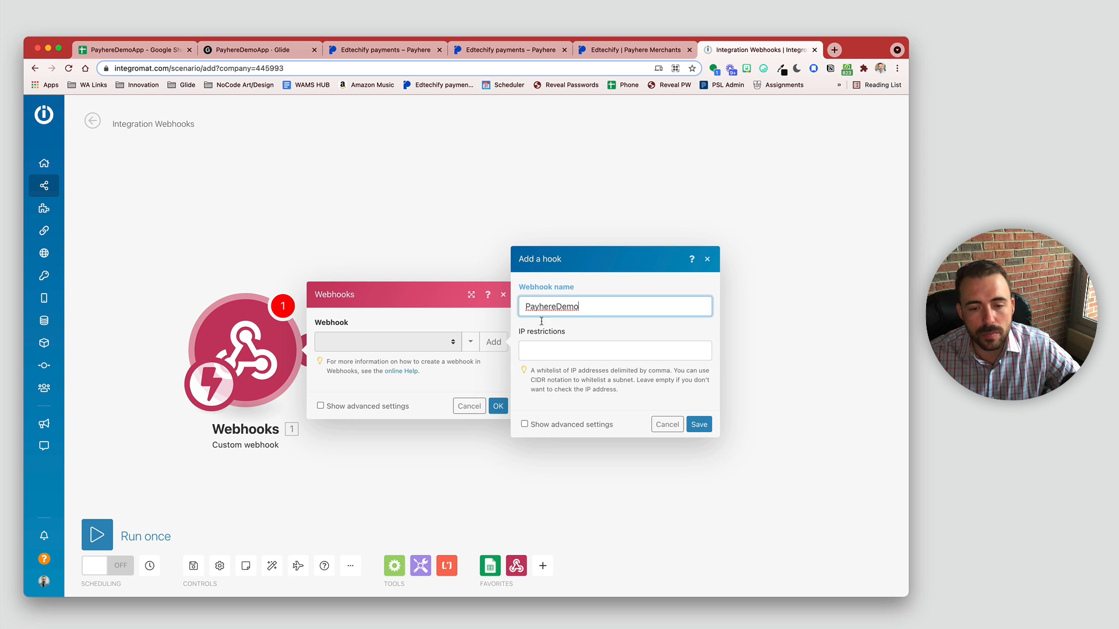
left_click(698, 424)
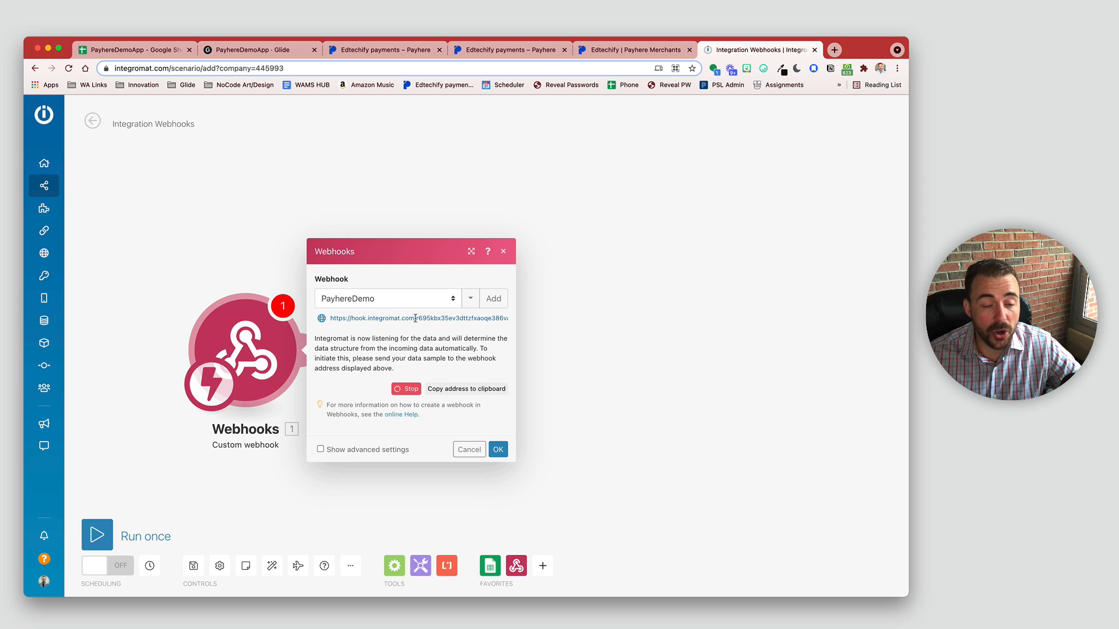
left_click(469, 389)
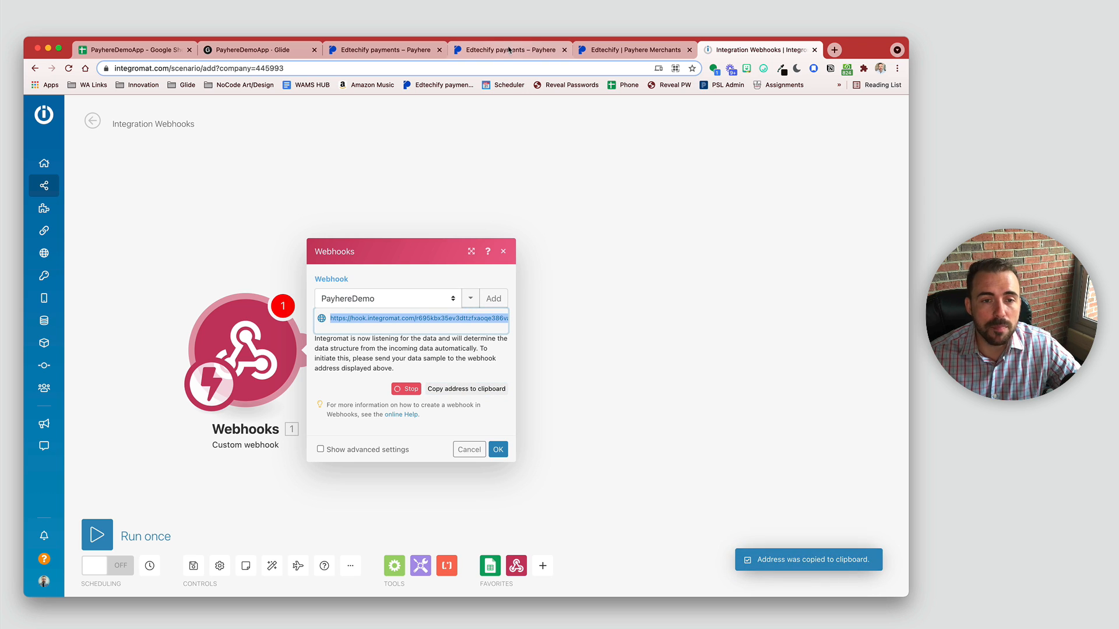
left_click(507, 50)
Step: Close the extra payment page tabs and go to Payhere's Payment links list
left_click(388, 51)
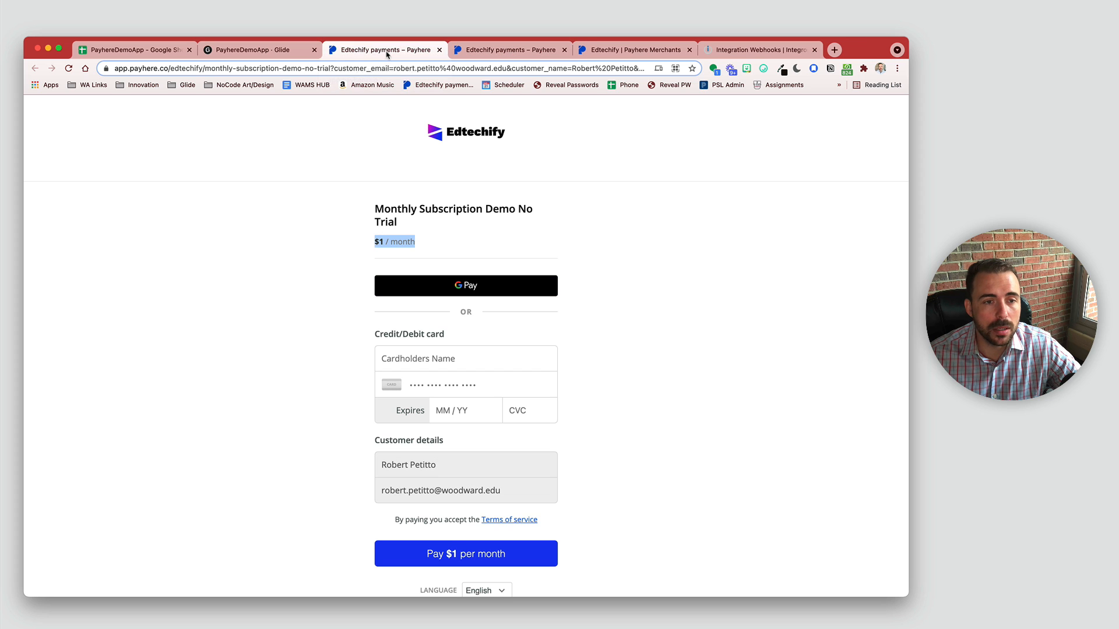
left_click(440, 50)
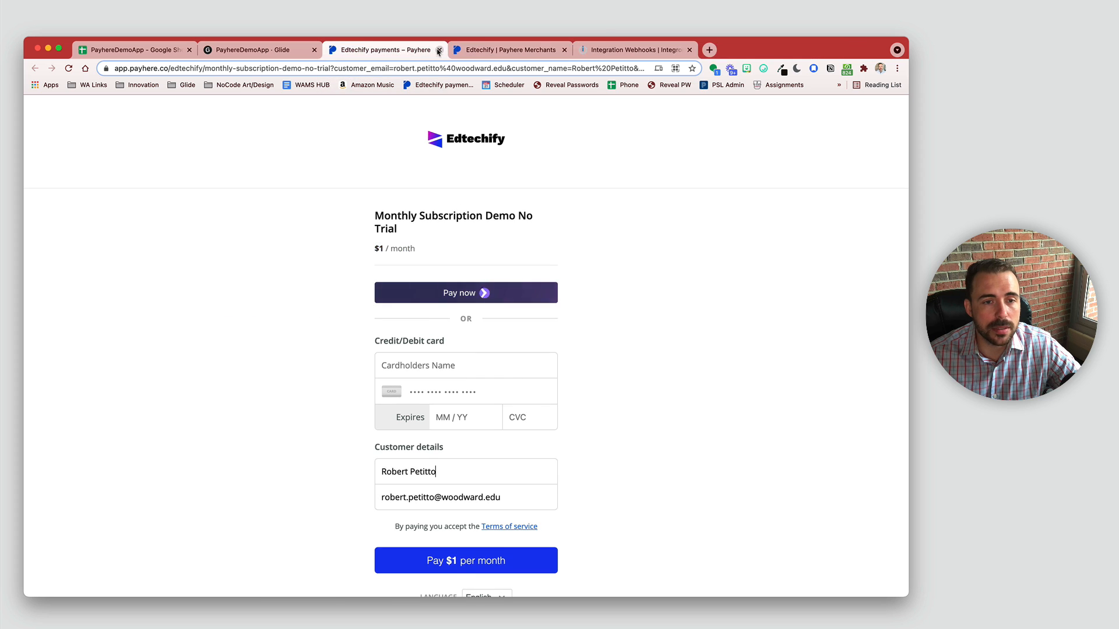
left_click(439, 50)
left_click(289, 113)
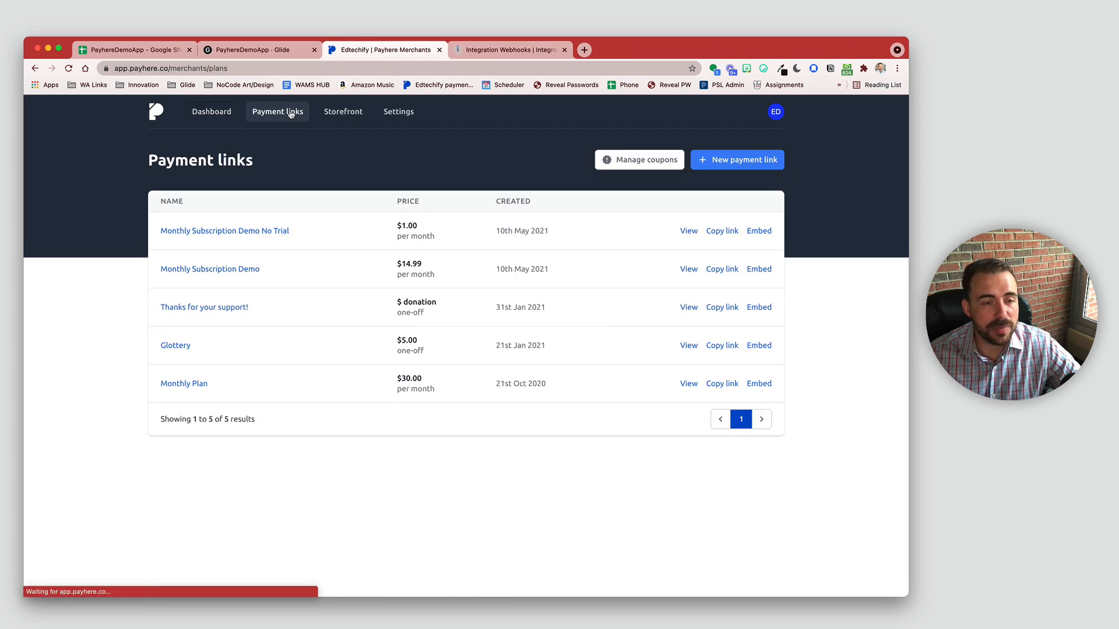
Step: Replace Monthly Subscription Demo No Trial's webhook URL with the Integromat hook address and save
left_click(221, 232)
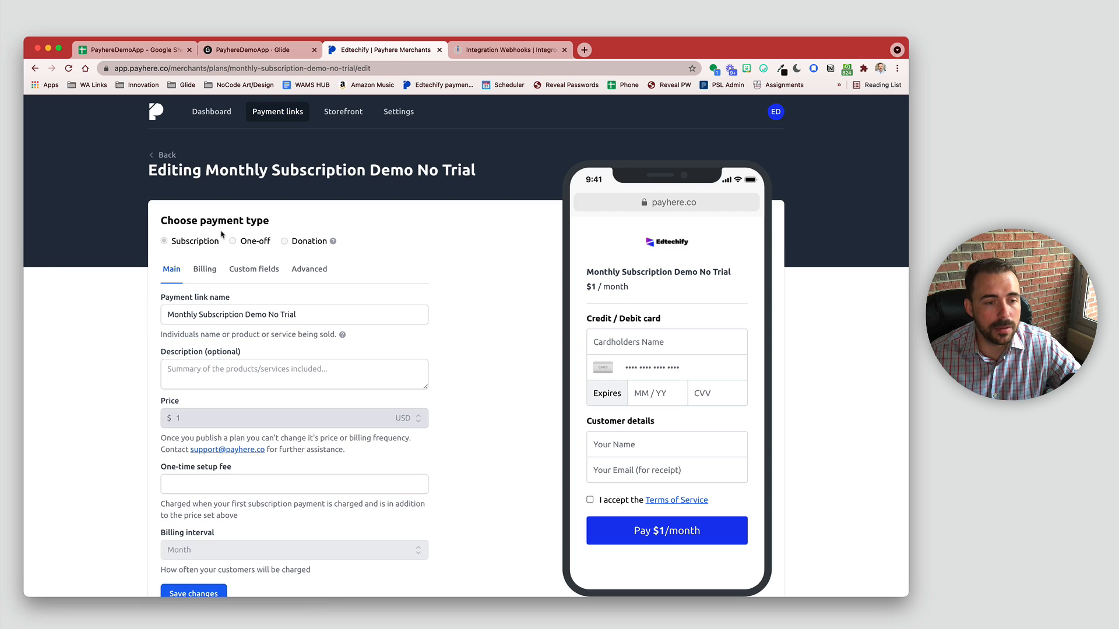
left_click(301, 275)
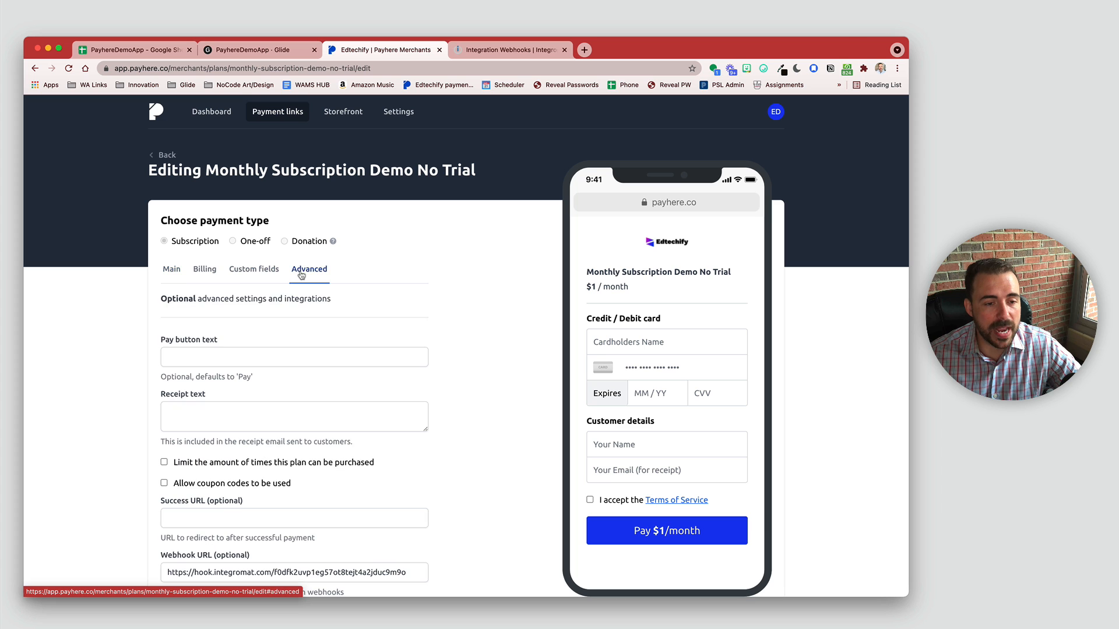
scroll(301, 275, "down", 5)
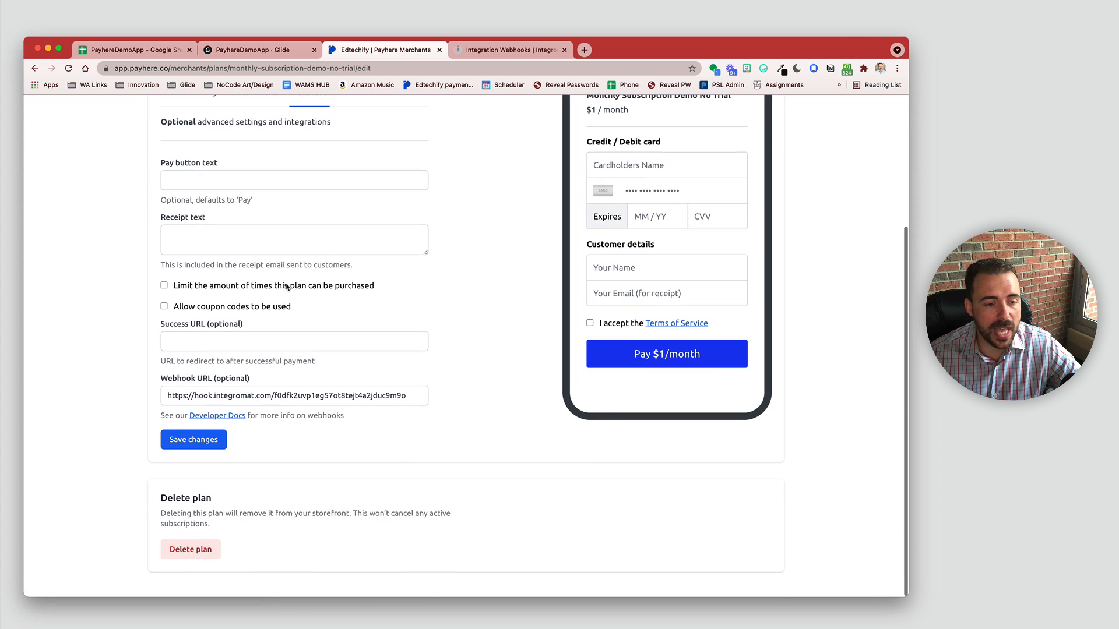
left_click_drag(170, 395, 440, 406)
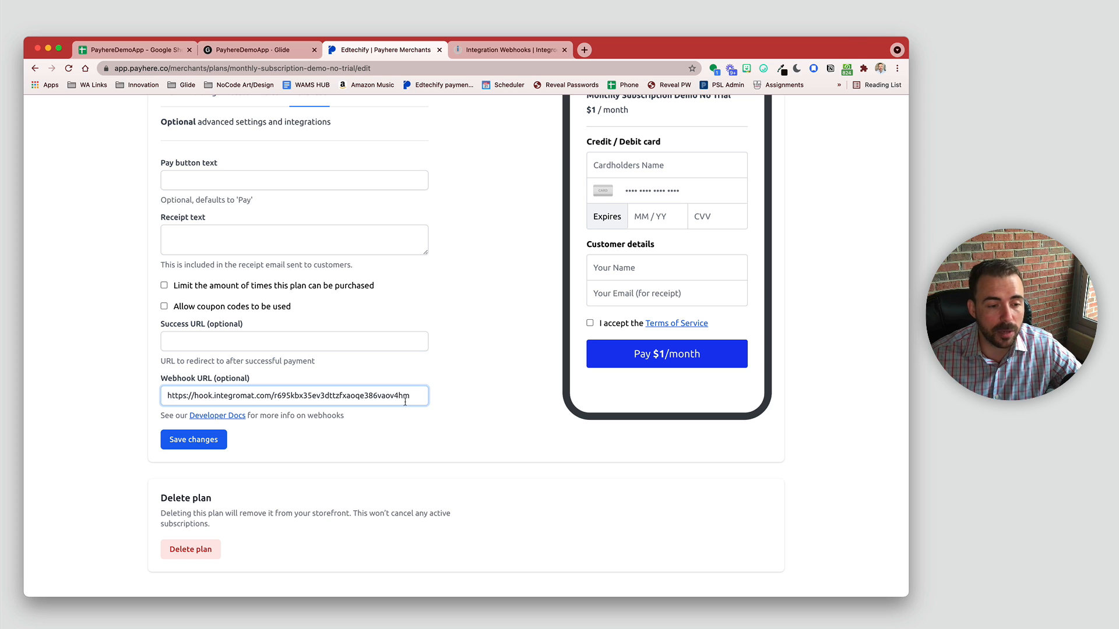
left_click(196, 441)
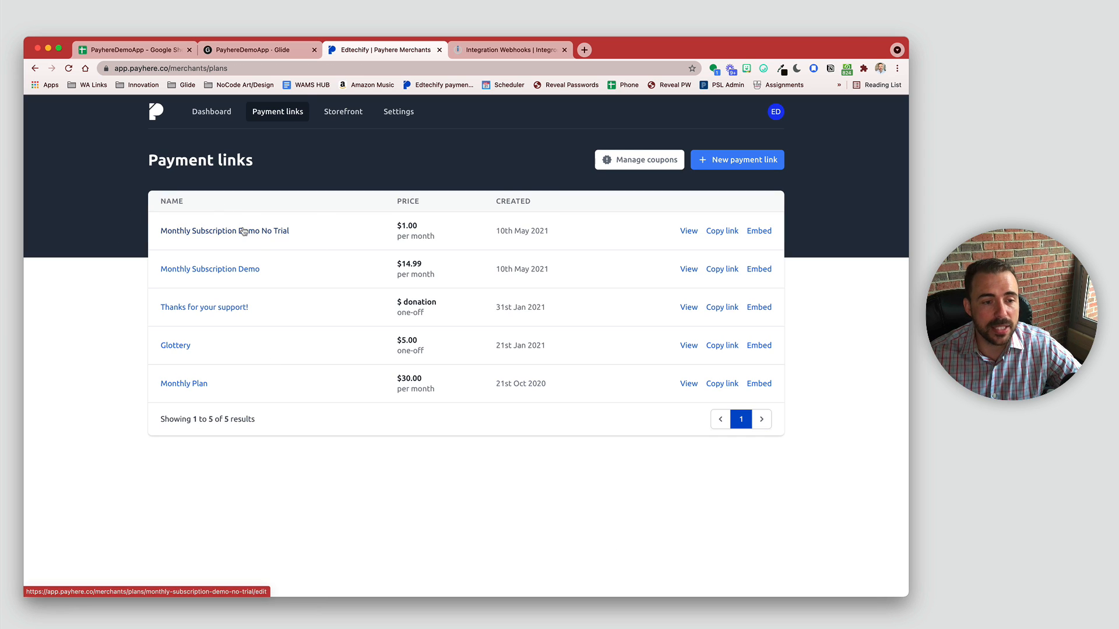
left_click(505, 49)
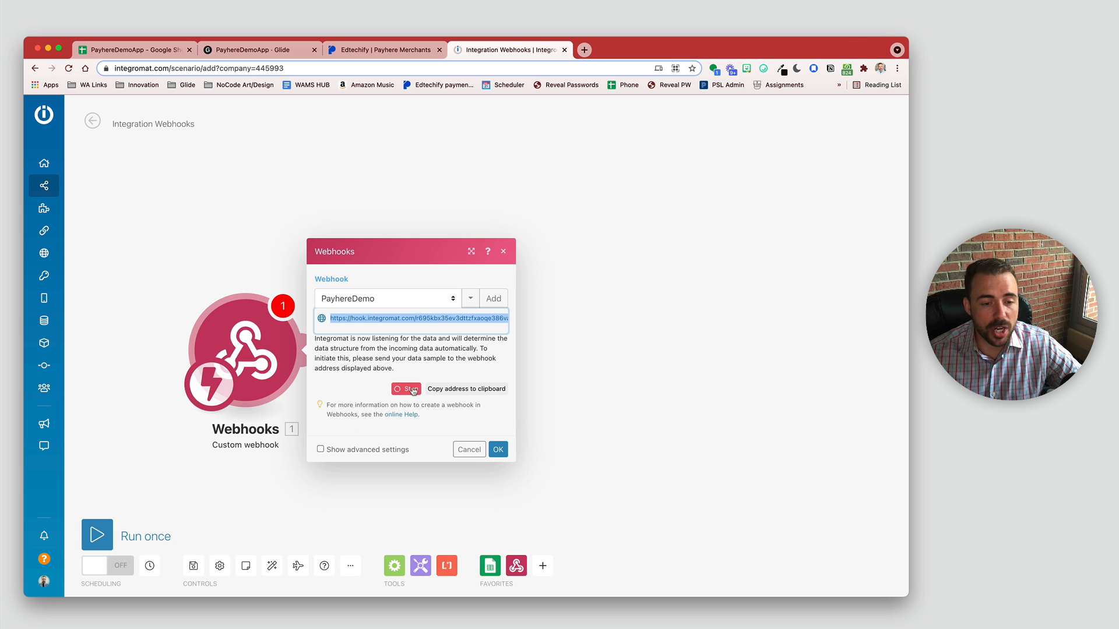
Step: Confirm the PayhereDemo hook is listening for data, then return to Payhere's payment links
mouse_move(374, 338)
left_mouse_down()
mouse_move(509, 349)
mouse_move(347, 353)
mouse_move(364, 349)
left_mouse_up()
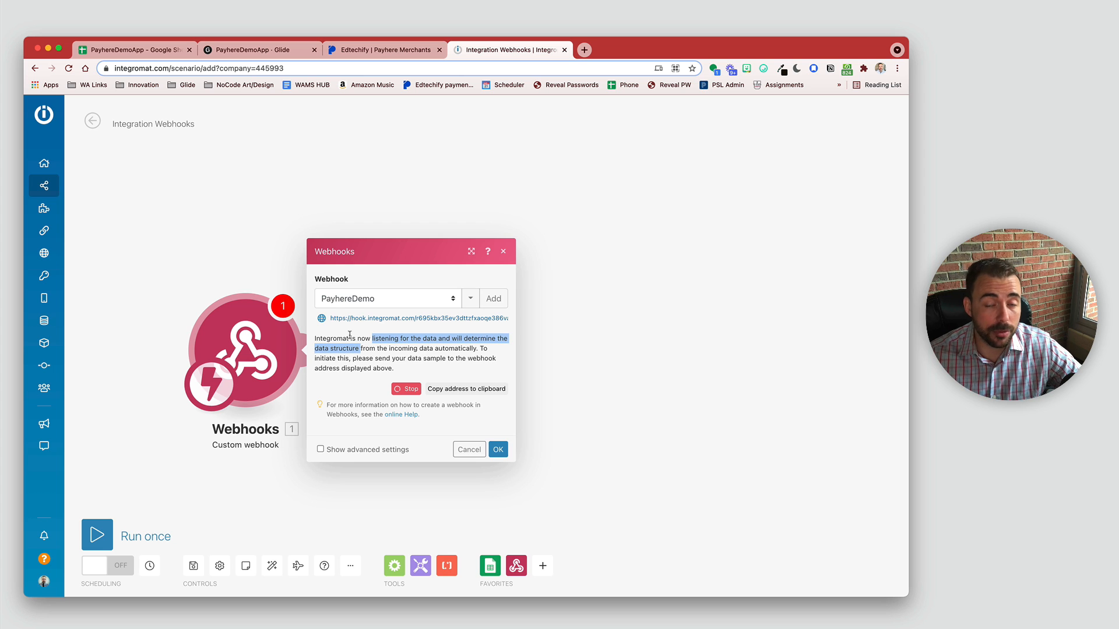
left_click(379, 50)
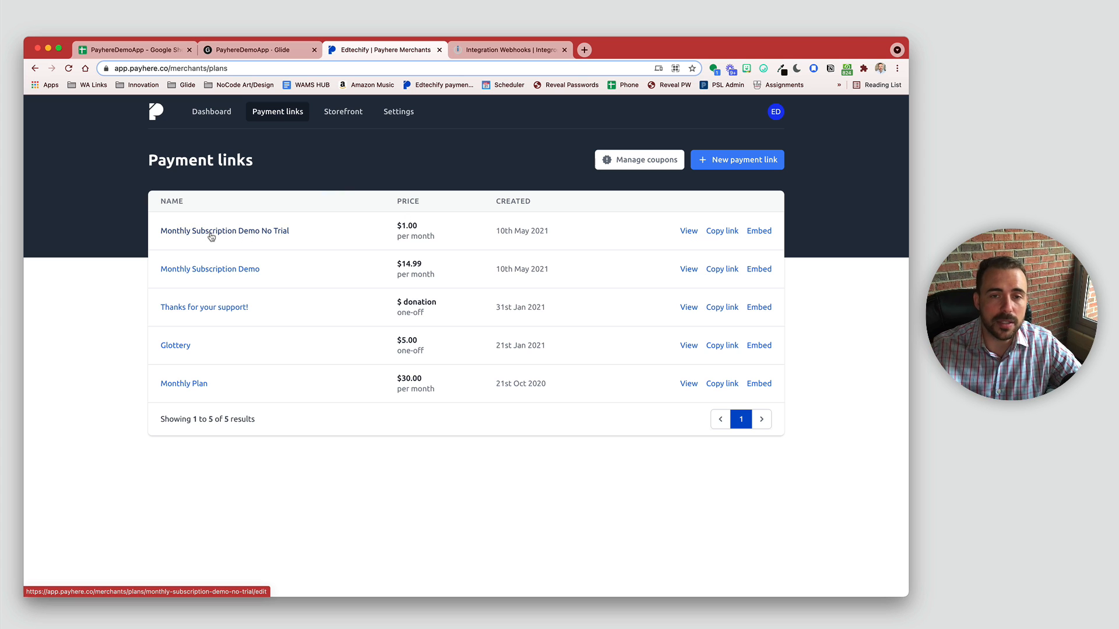
Step: Pay $1.00 on the No Trial link's payment page using autofilled customer details
double_click(407, 225)
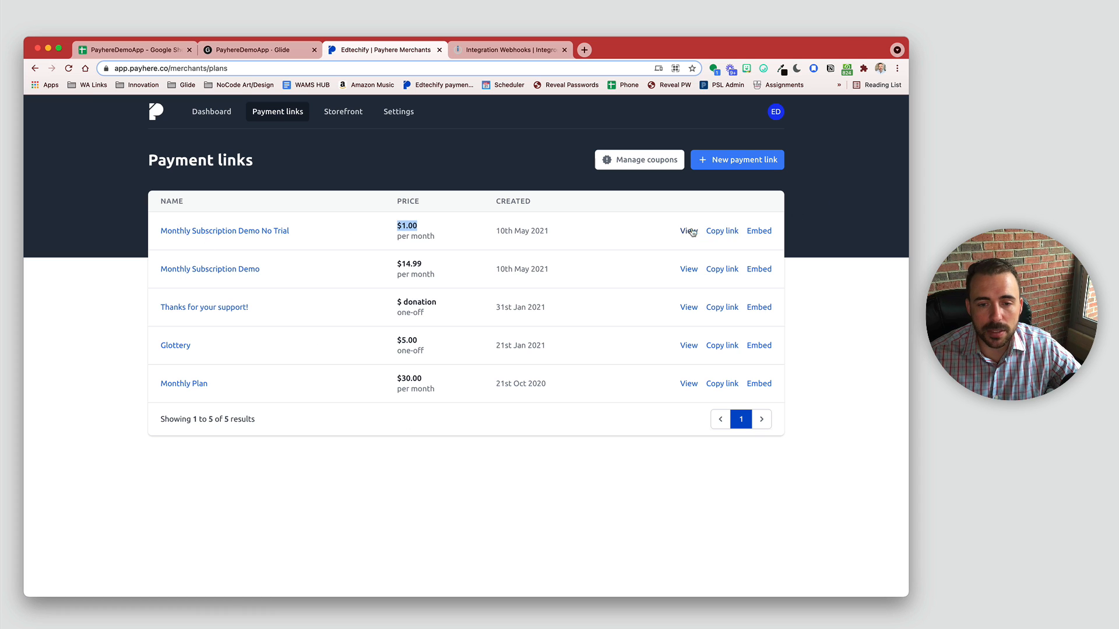
right_click(689, 231)
left_click(697, 233)
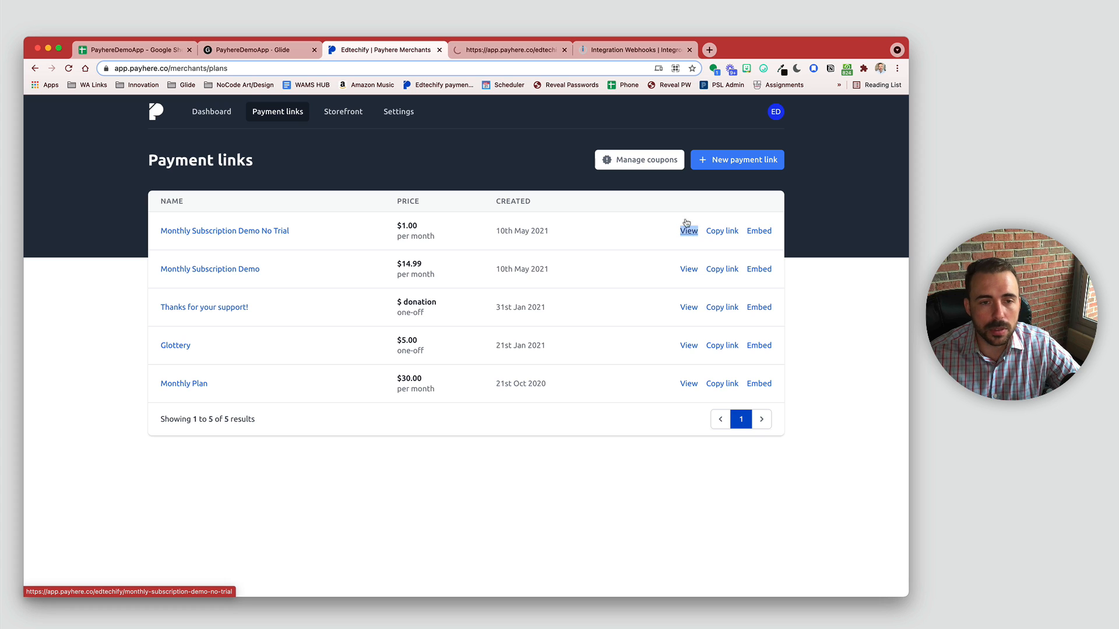
left_click(502, 50)
left_click(452, 364)
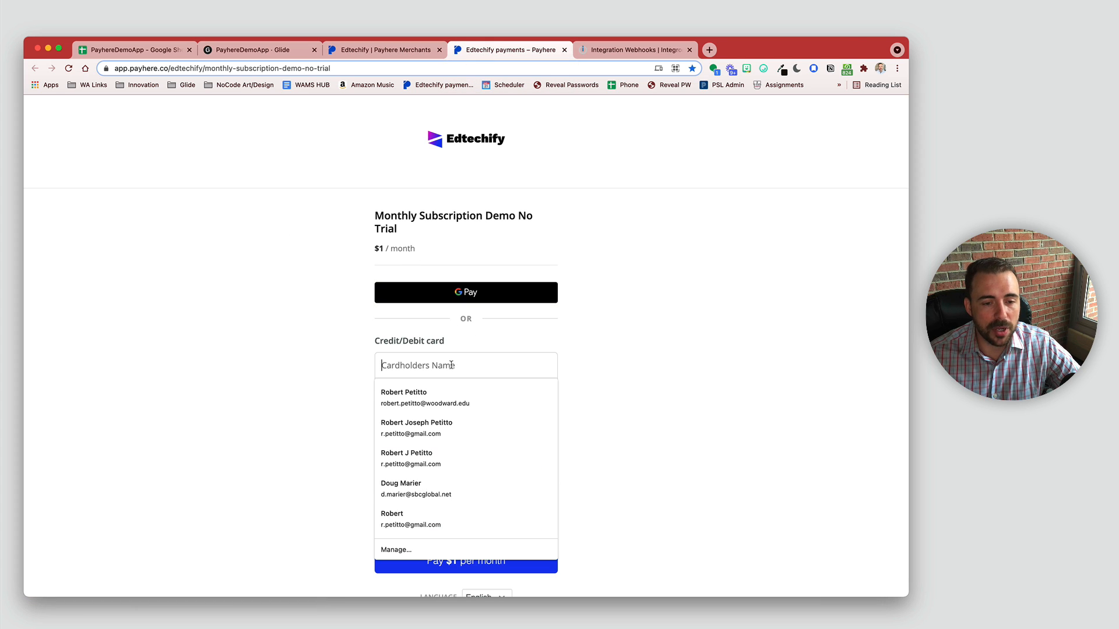
left_click(408, 396)
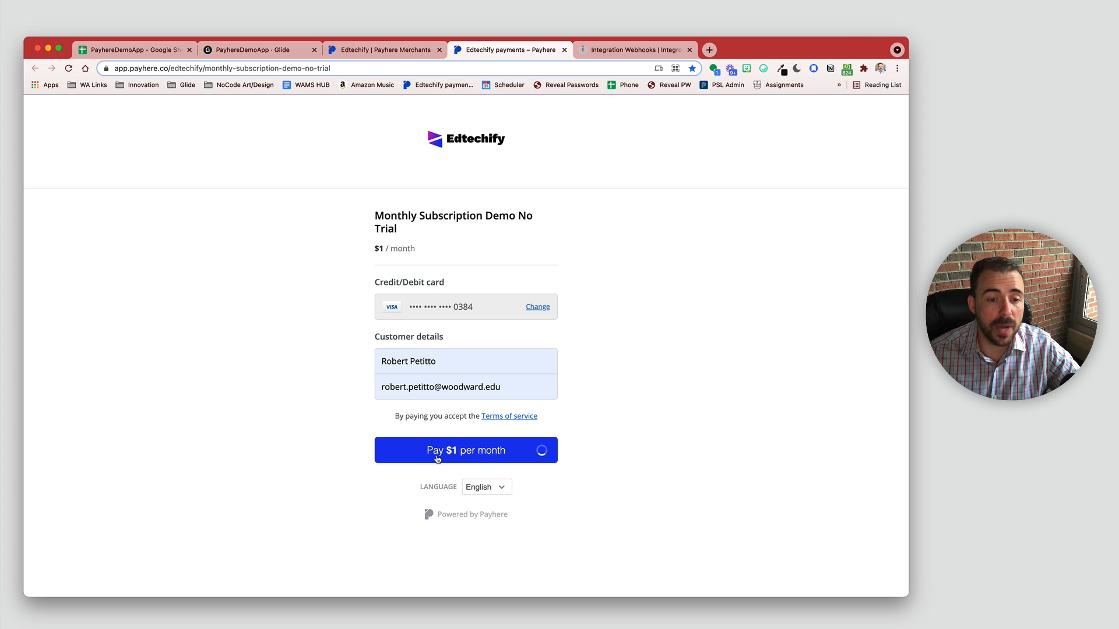
Step: Confirm Integromat's PayhereDemo hook shows the data structure successfully determined
left_click(630, 51)
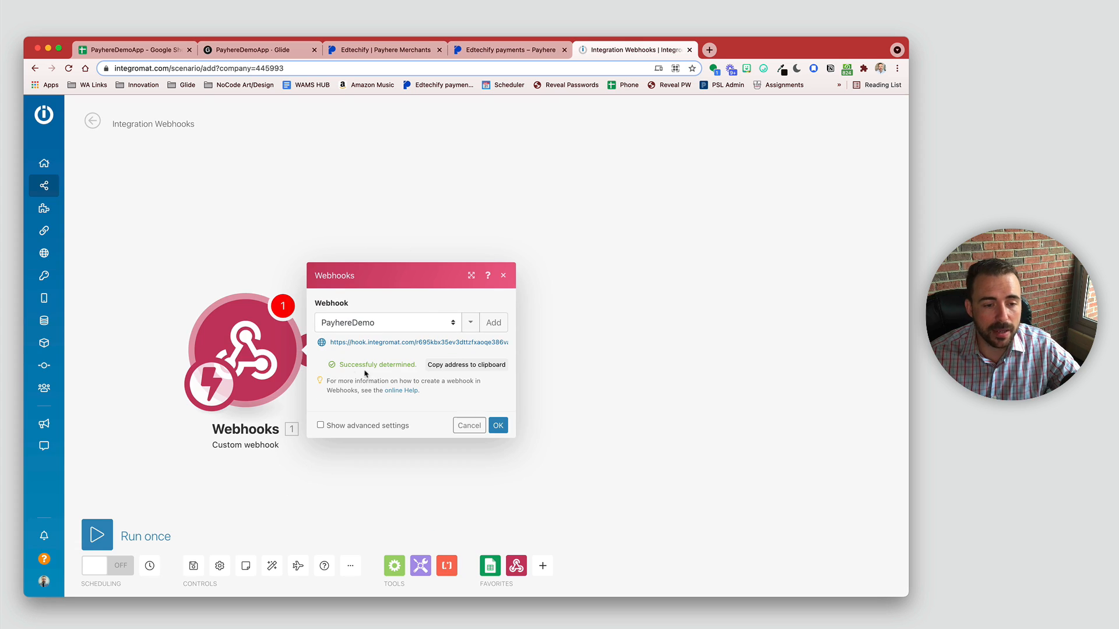
left_click_drag(339, 364, 417, 366)
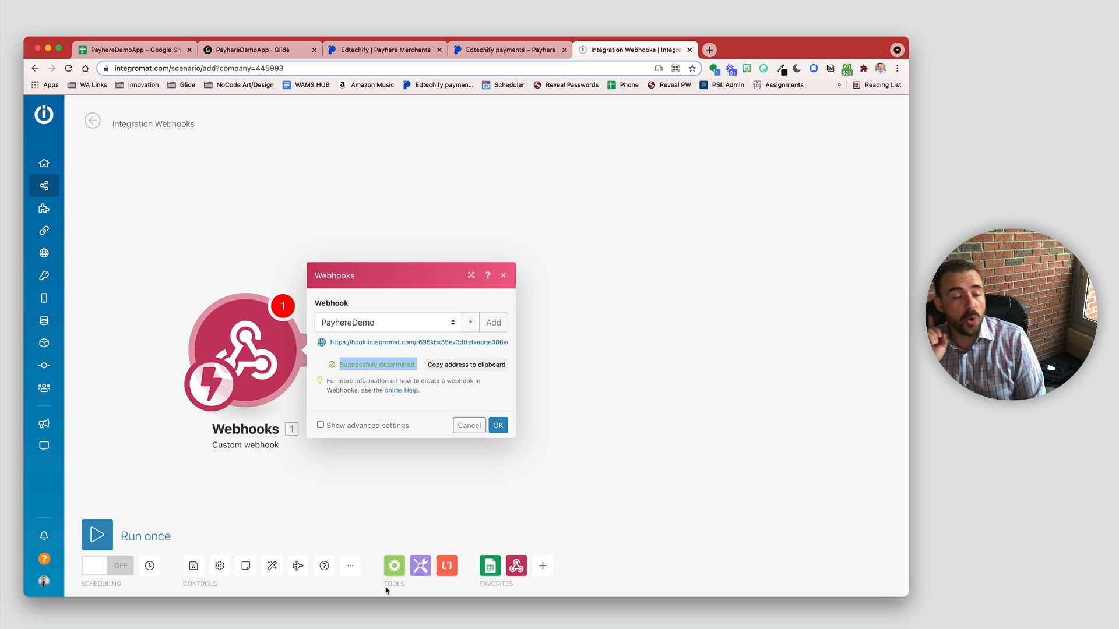
left_click(496, 52)
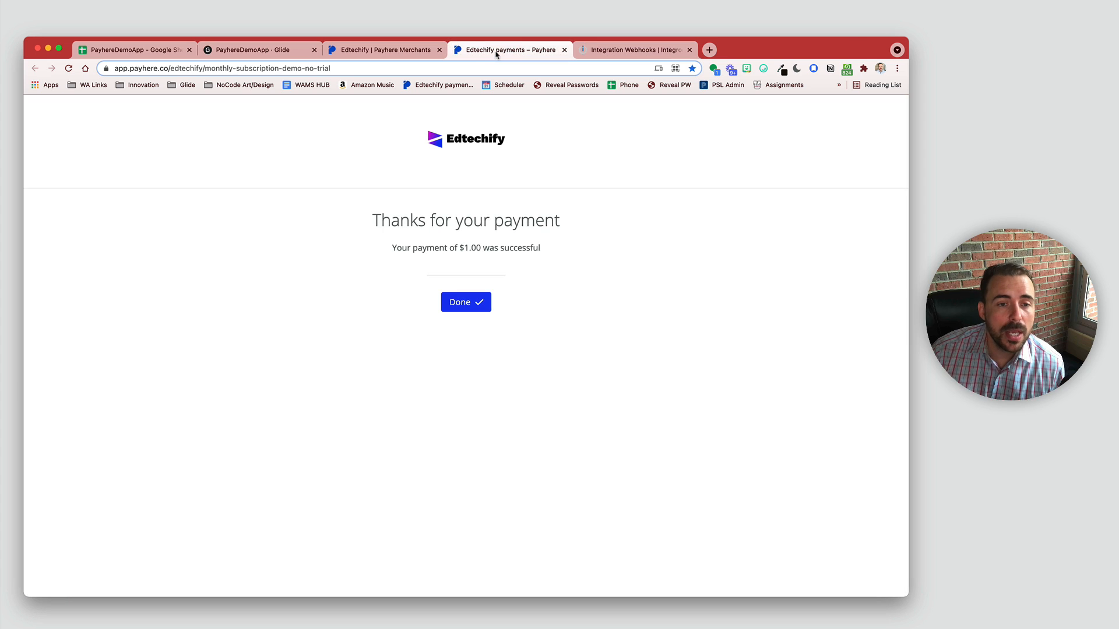
left_click(373, 54)
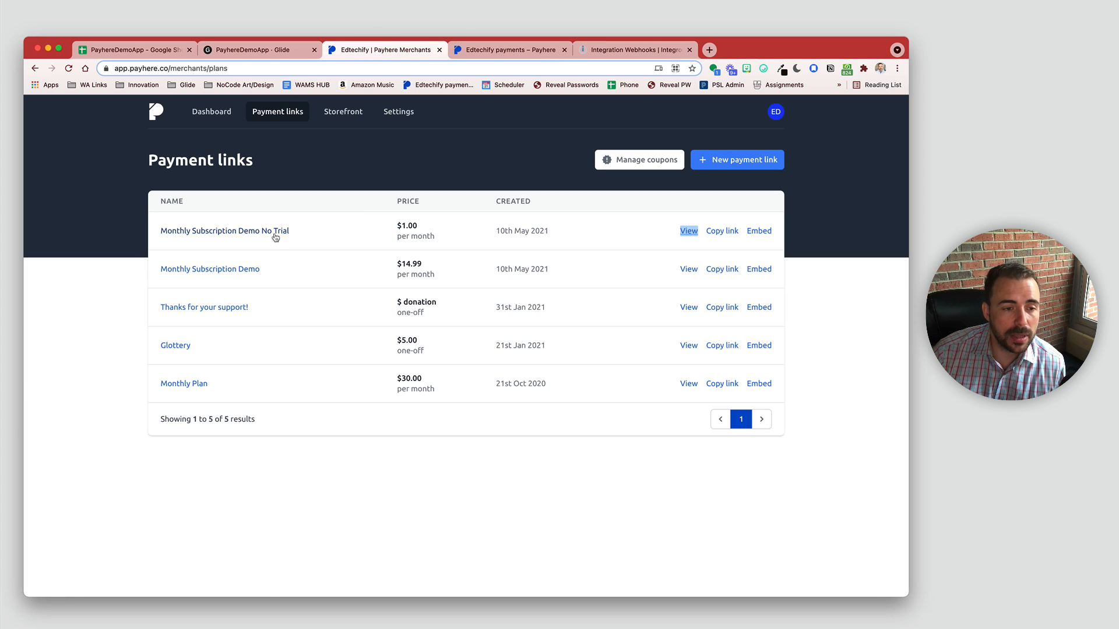
Step: Review the No Trial link's recurring billing settings, then go back to the Integromat webhook
left_click(246, 230)
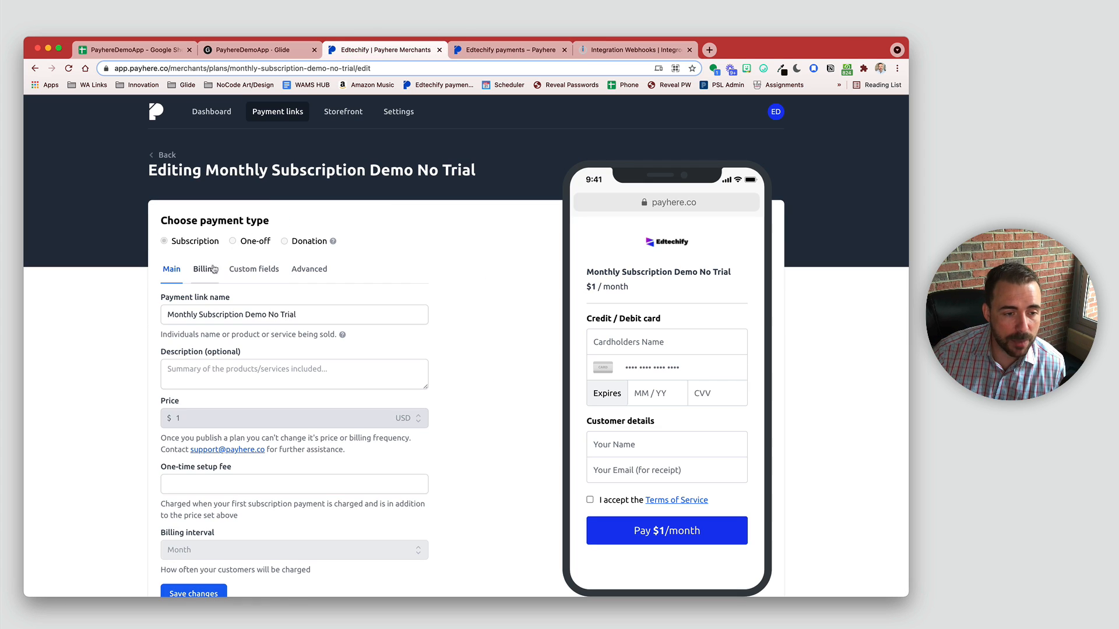
left_click(211, 270)
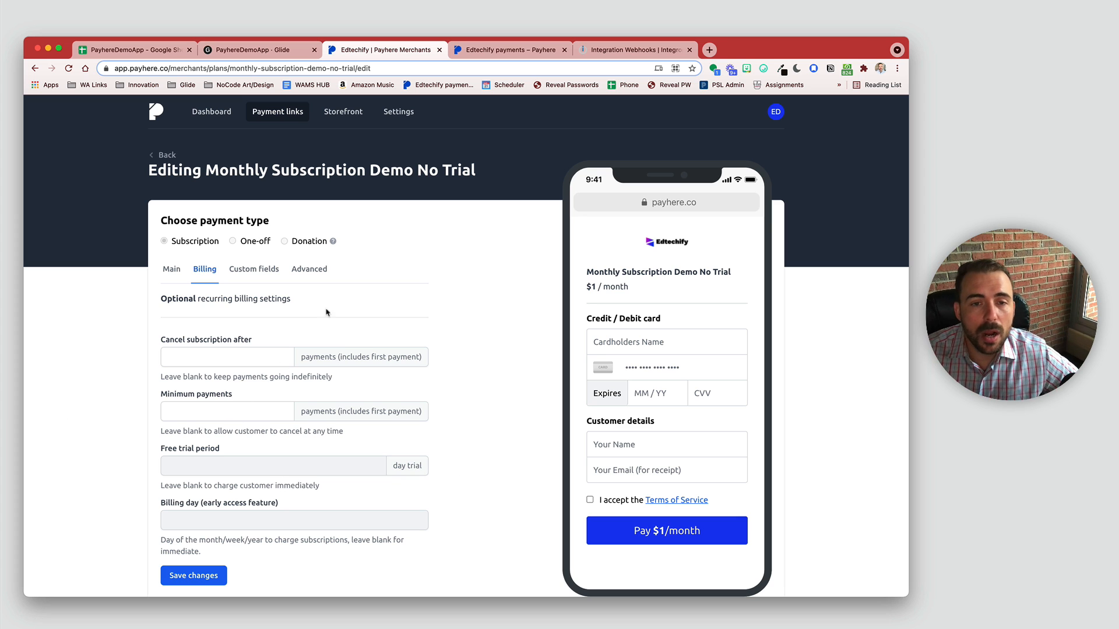
left_click(599, 53)
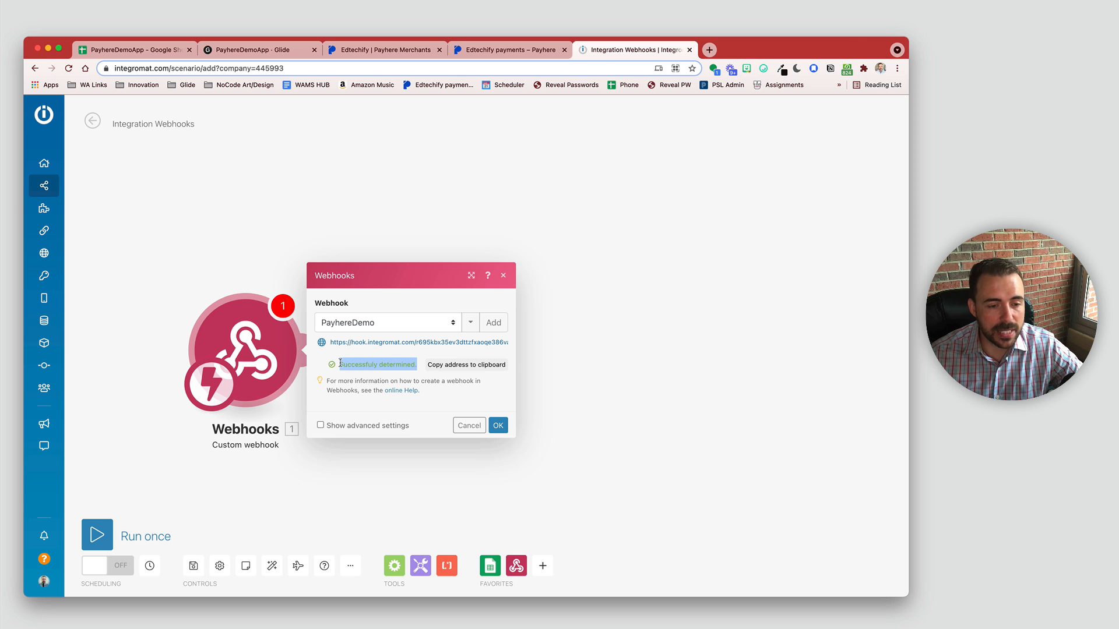
Step: Note 'Successfully determined', close the Webhooks dialog, and bring up the PayhereDemoApp spreadsheet
left_click(339, 367)
left_click_drag(339, 364, 421, 369)
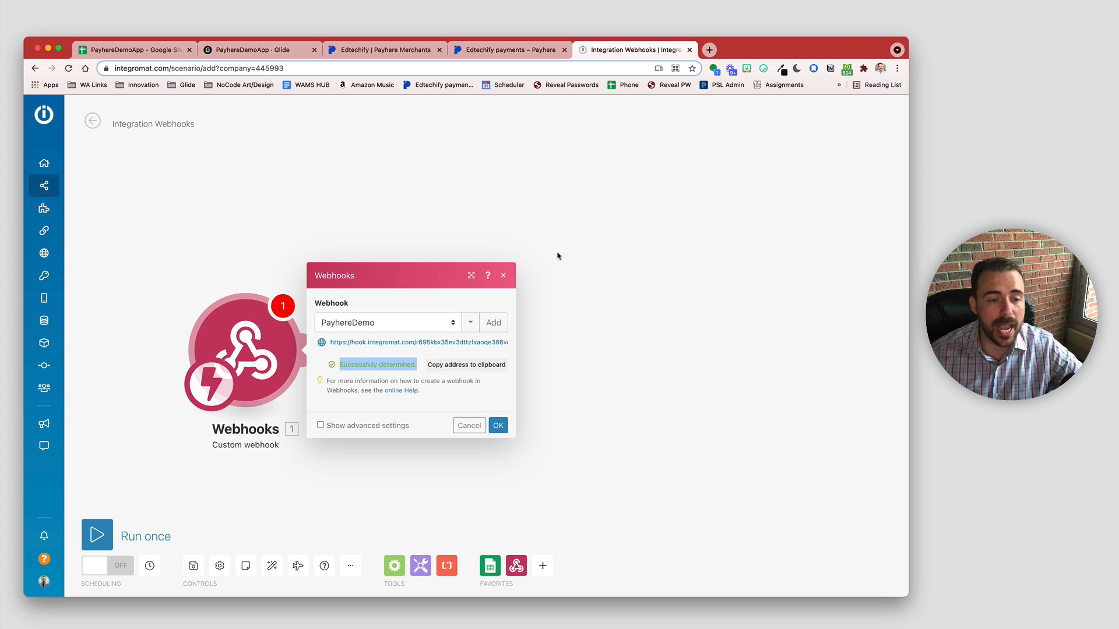
left_click(555, 219)
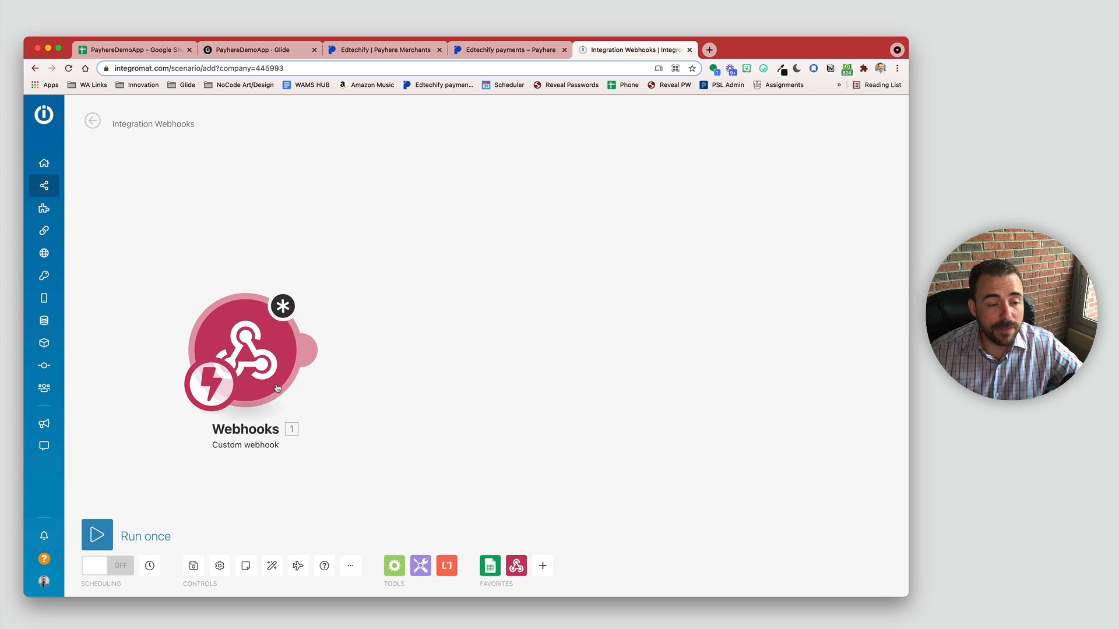
left_click(129, 52)
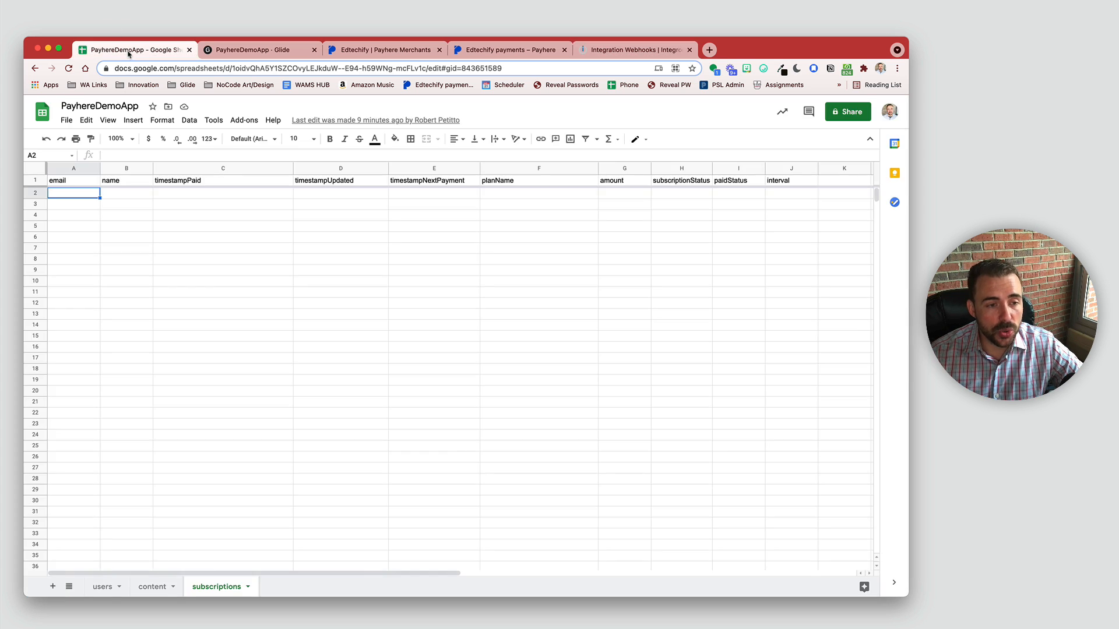
Step: Check the empty subscriptions sheet's row 2 and the Glide app, then return to Integromat
left_click(38, 194)
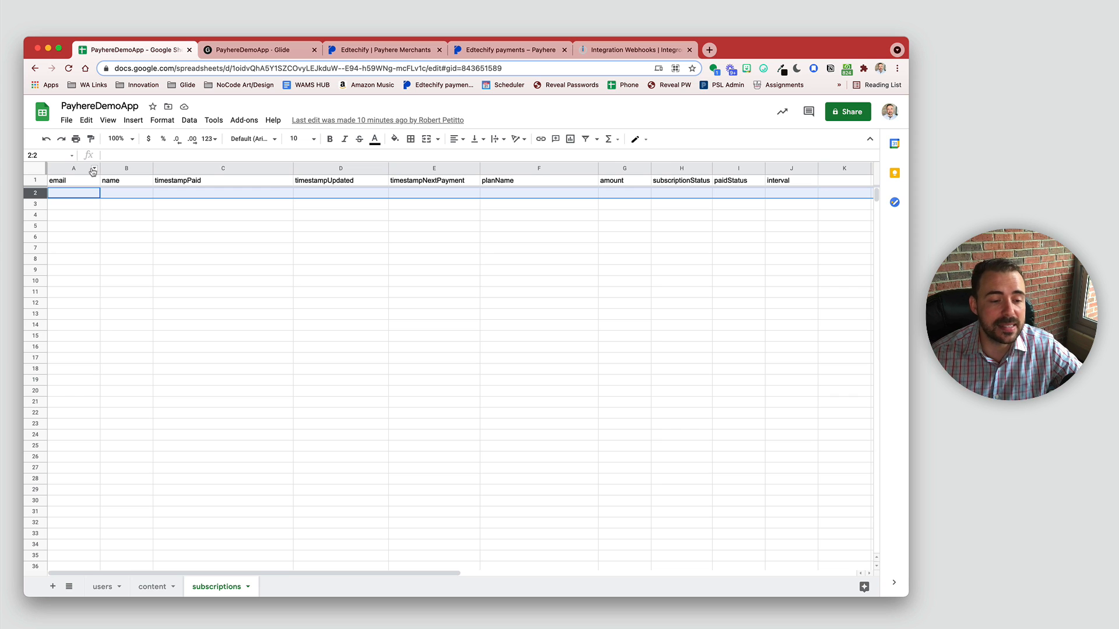
left_click(242, 53)
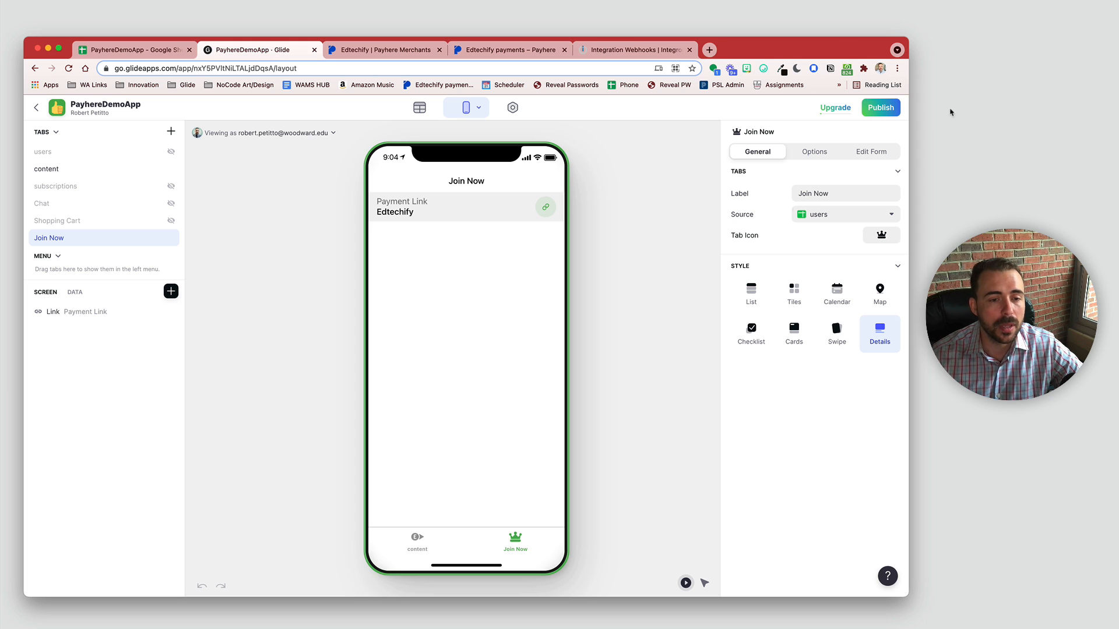
left_click(629, 50)
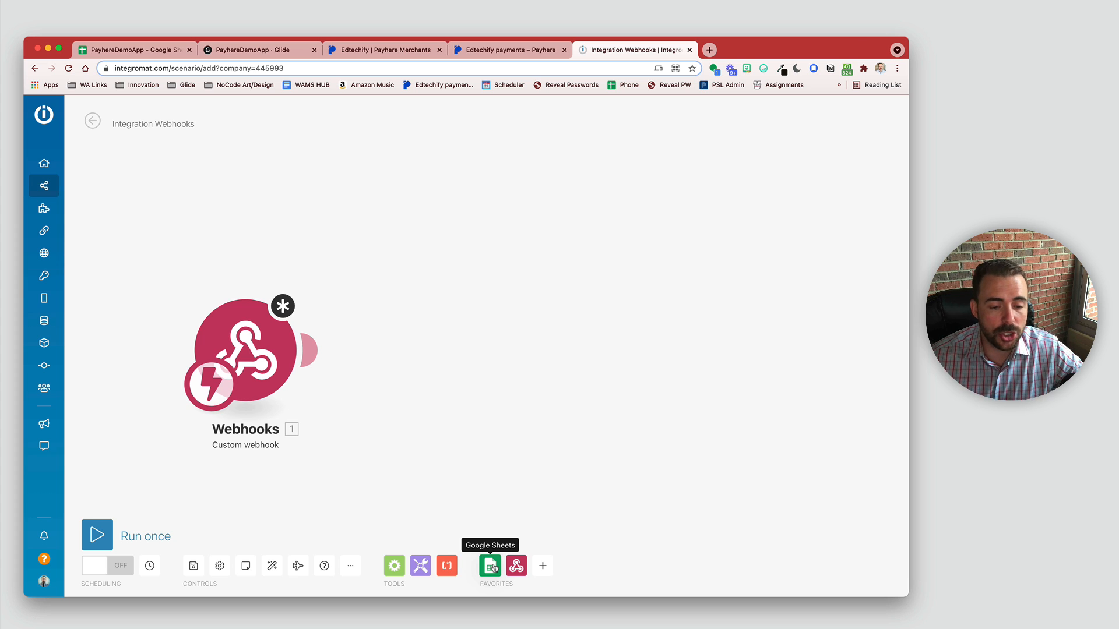
Step: Attach a Google Sheets Search Rows module after the Custom webhook trigger
mouse_move(304, 352)
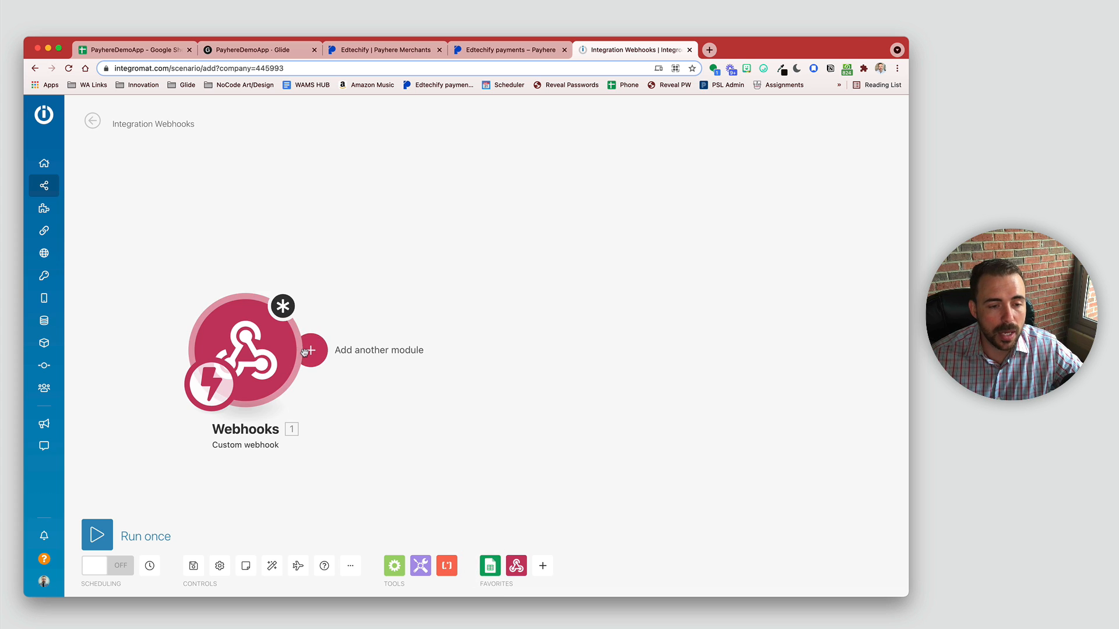
left_click(313, 351)
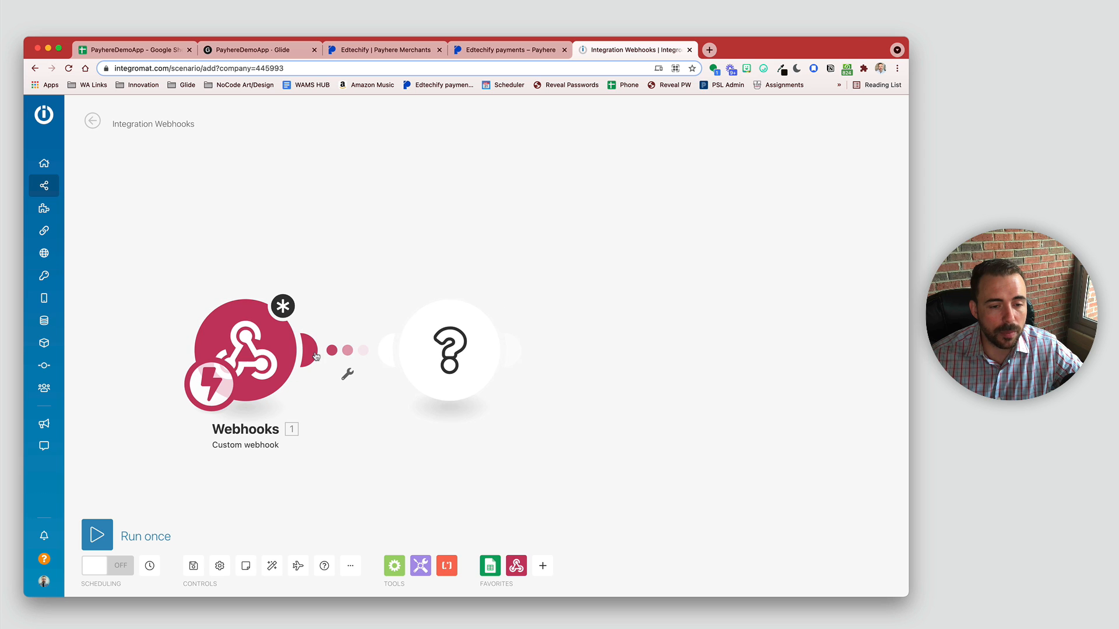
left_click(575, 310)
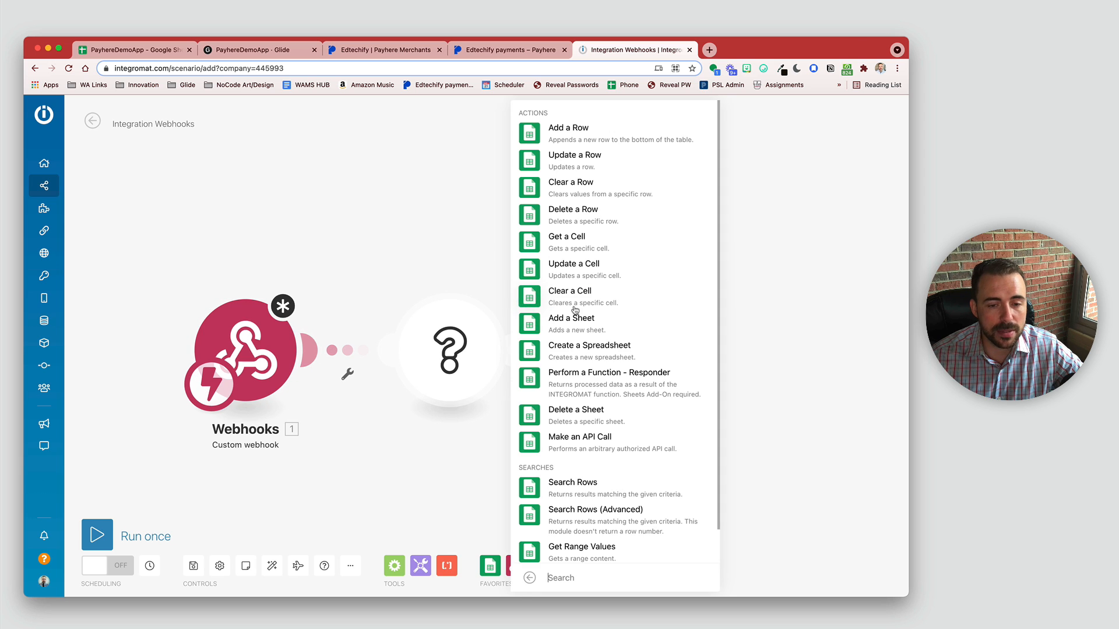
left_click(546, 491)
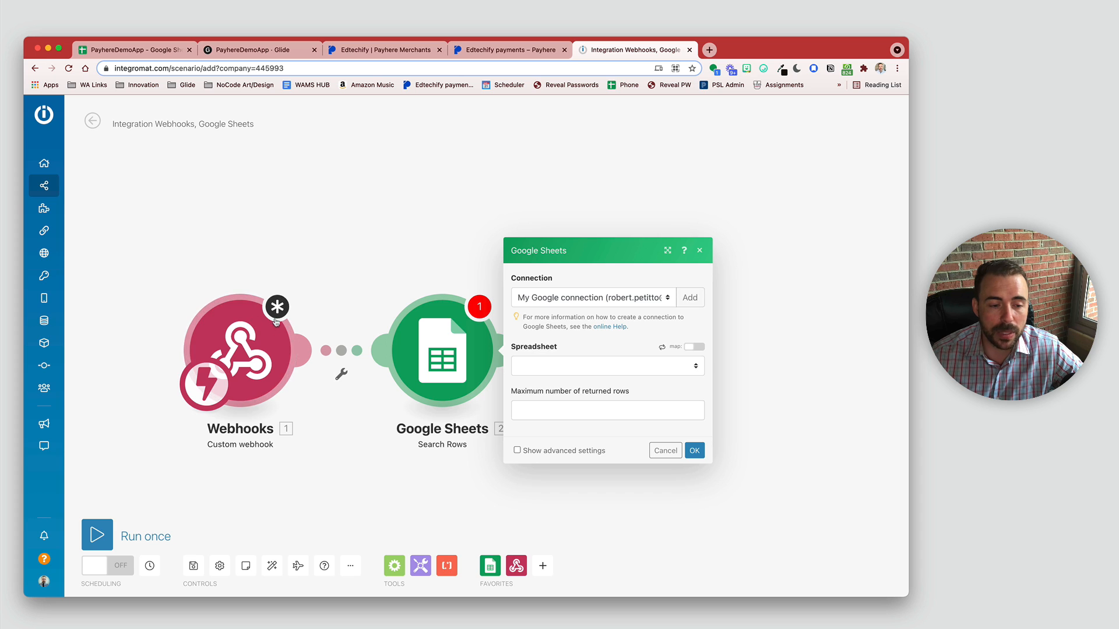
Step: Set up and select the Google connection for the Search Rows module
left_click(691, 299)
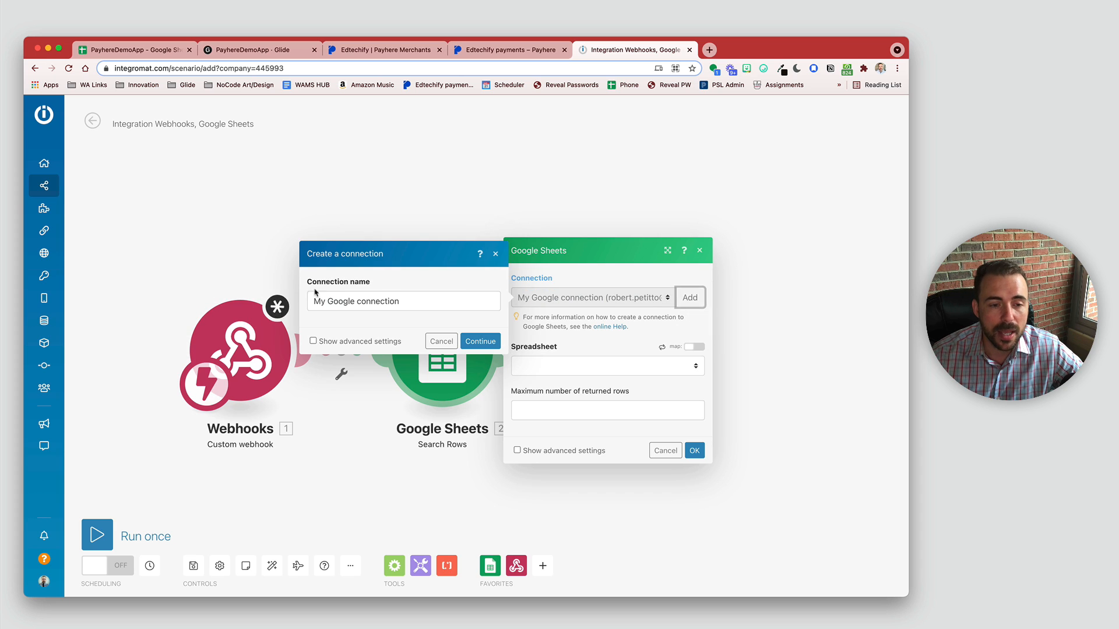
left_click(471, 342)
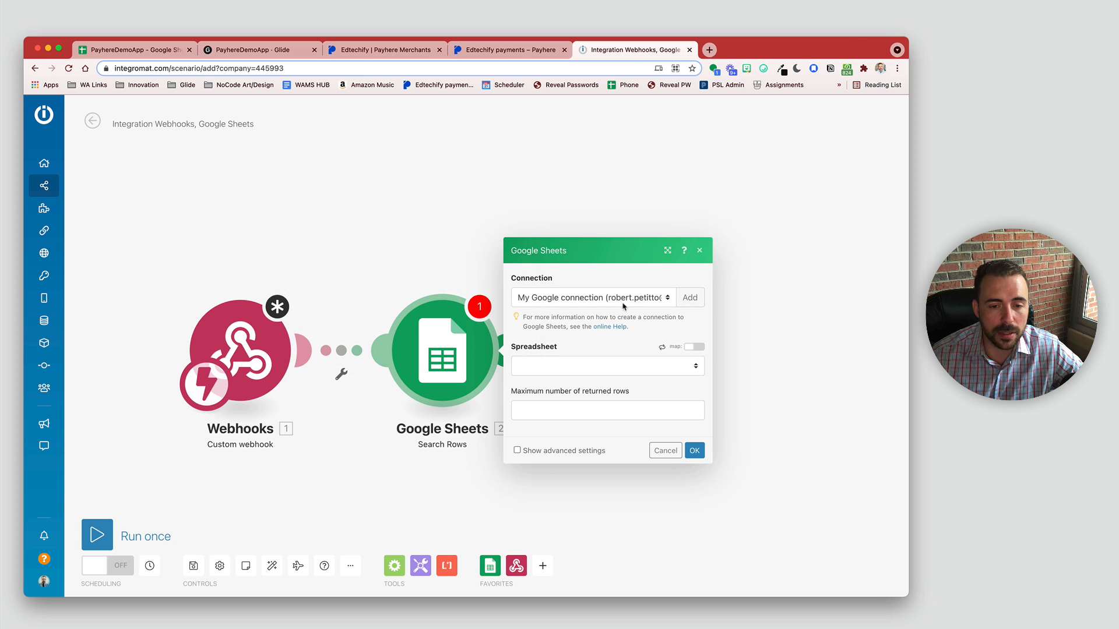
left_click(604, 300)
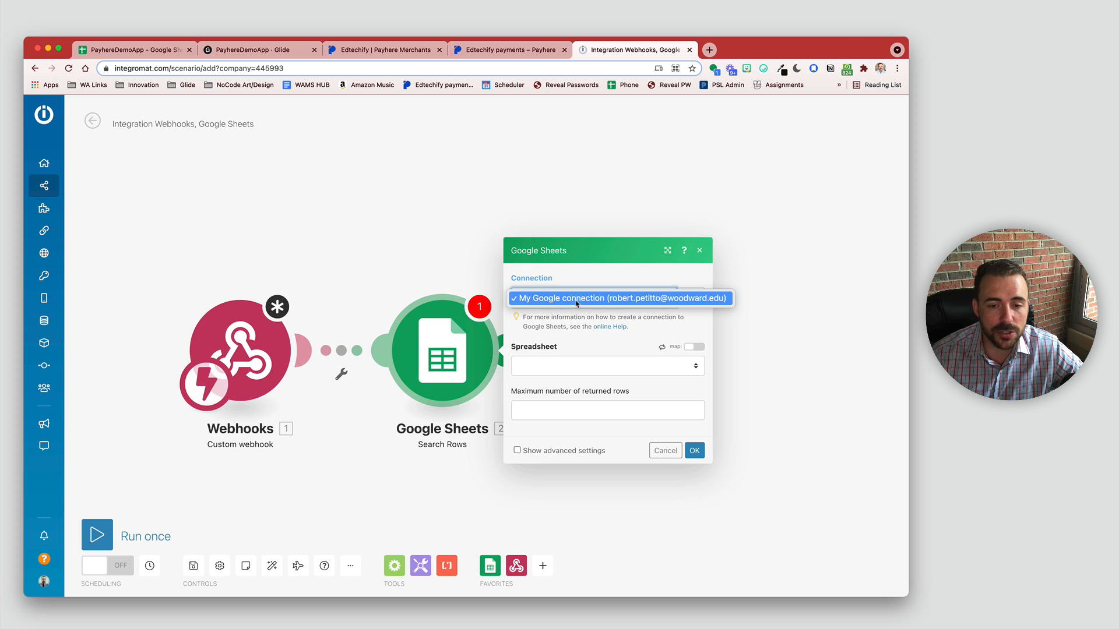
left_click(600, 332)
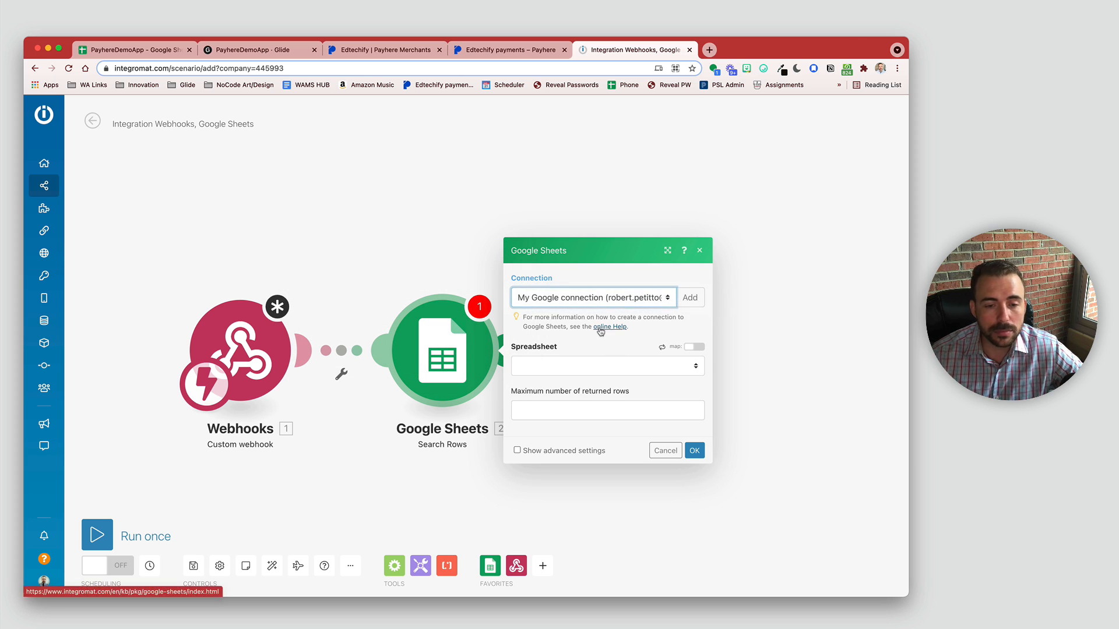
Step: Choose the PayhereDemoApp spreadsheet and its subscriptions sheet
left_click(596, 366)
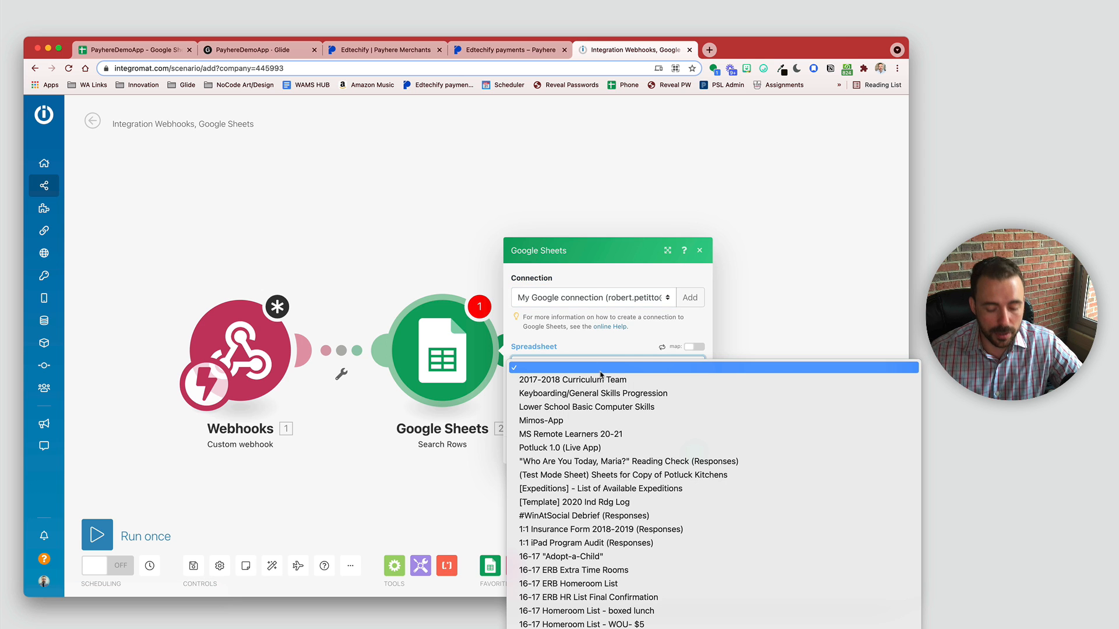
scroll(600, 447, "down", 10)
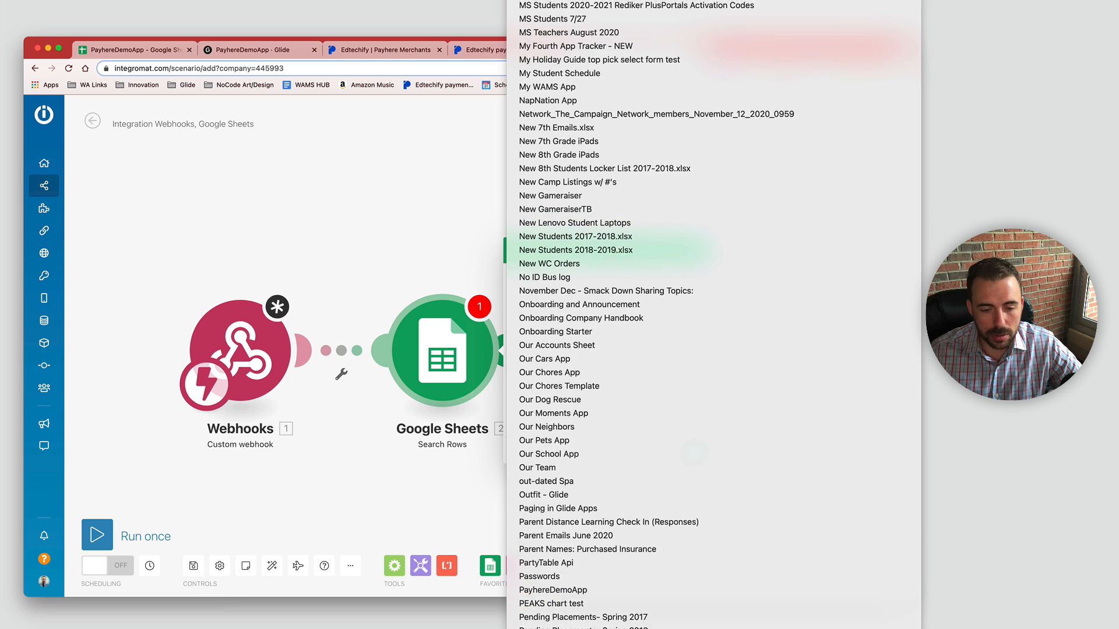
left_click(554, 577)
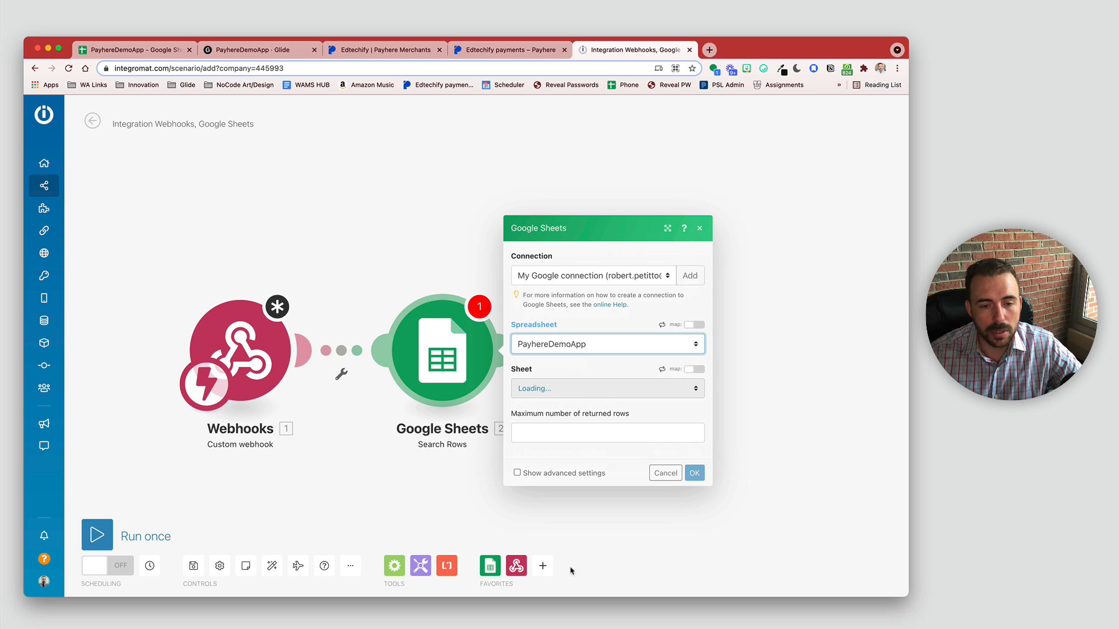
left_click(550, 389)
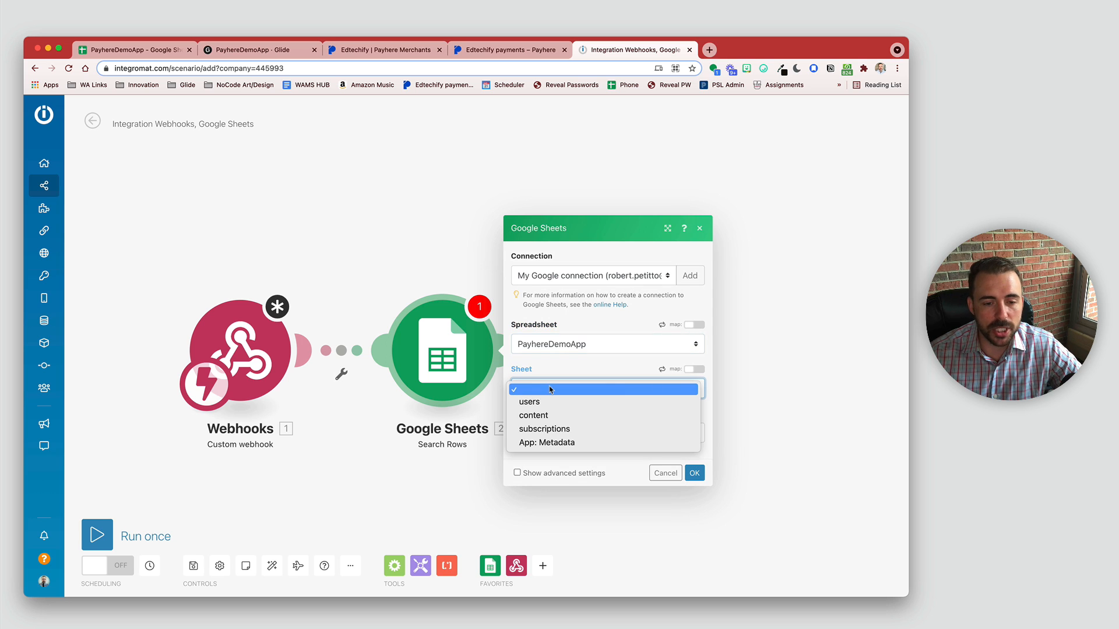
left_click(546, 429)
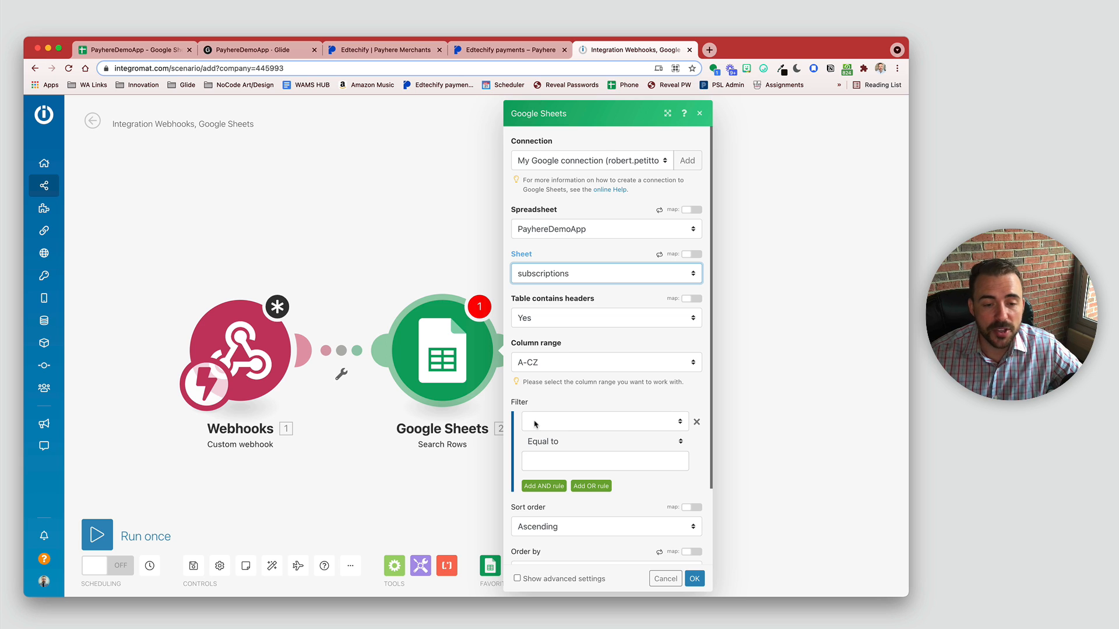
Step: Filter on the email (A) column and search the webhook data for 'email'
left_click(555, 428)
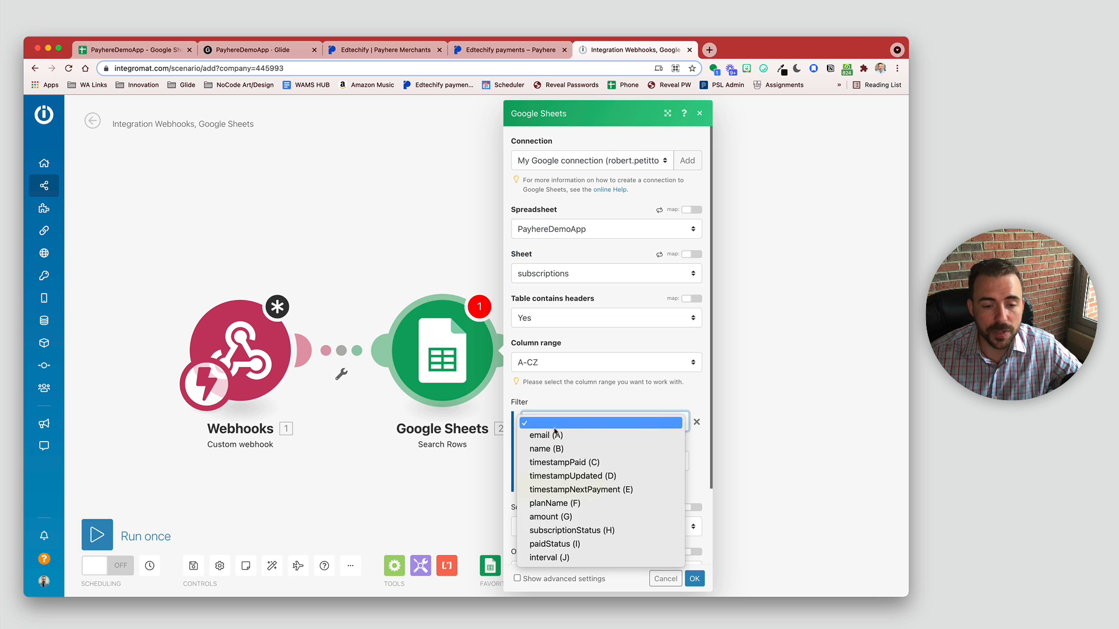
left_click(552, 435)
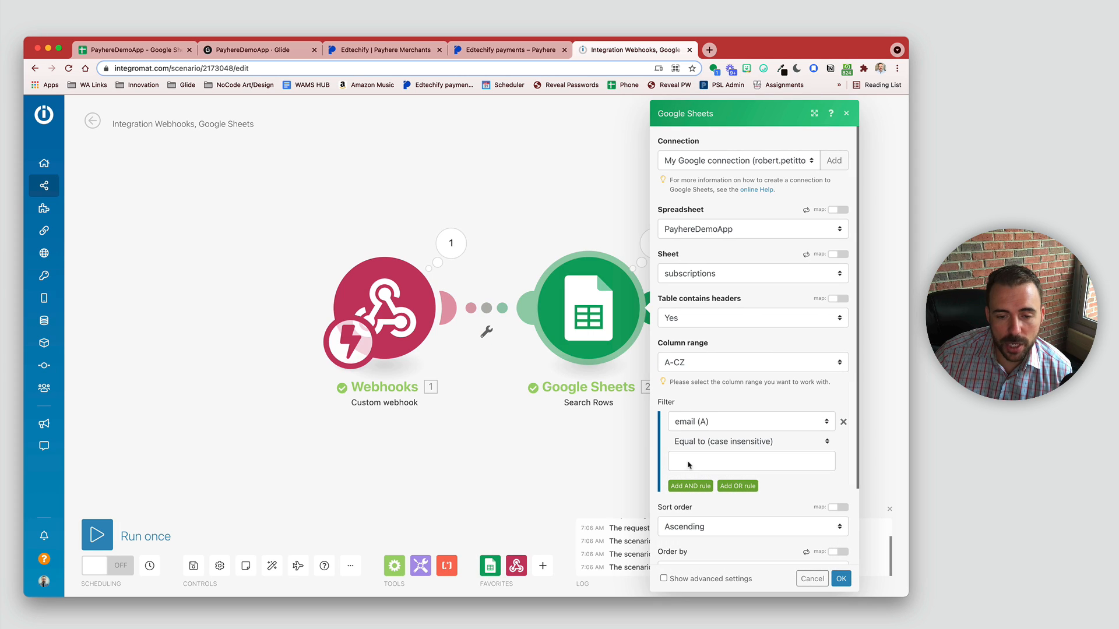
left_click(699, 461)
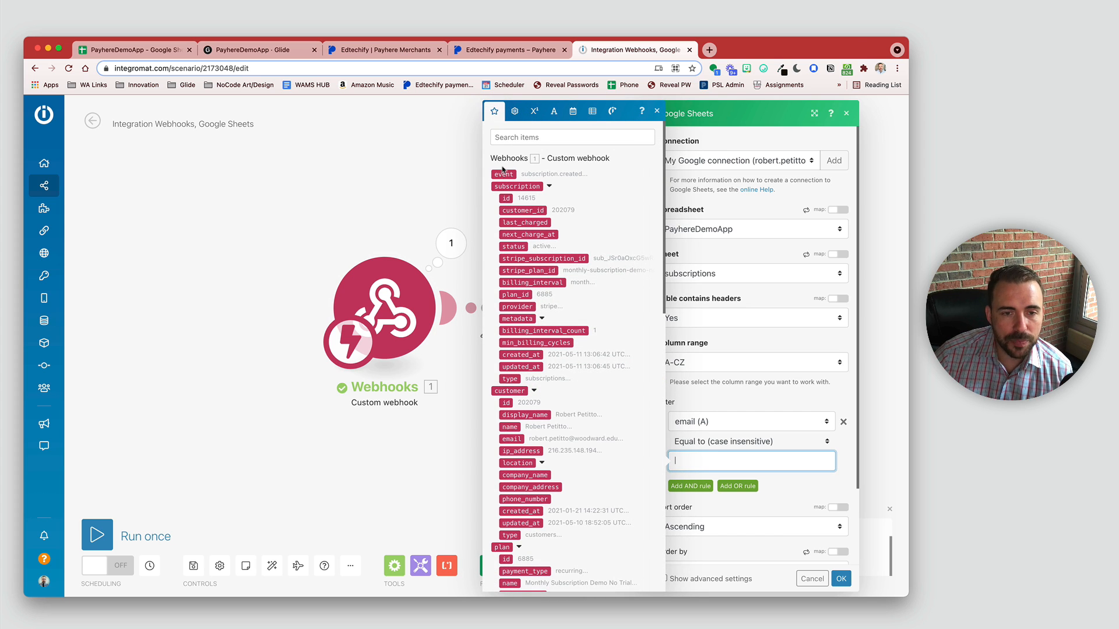
left_click(523, 136)
type("ema")
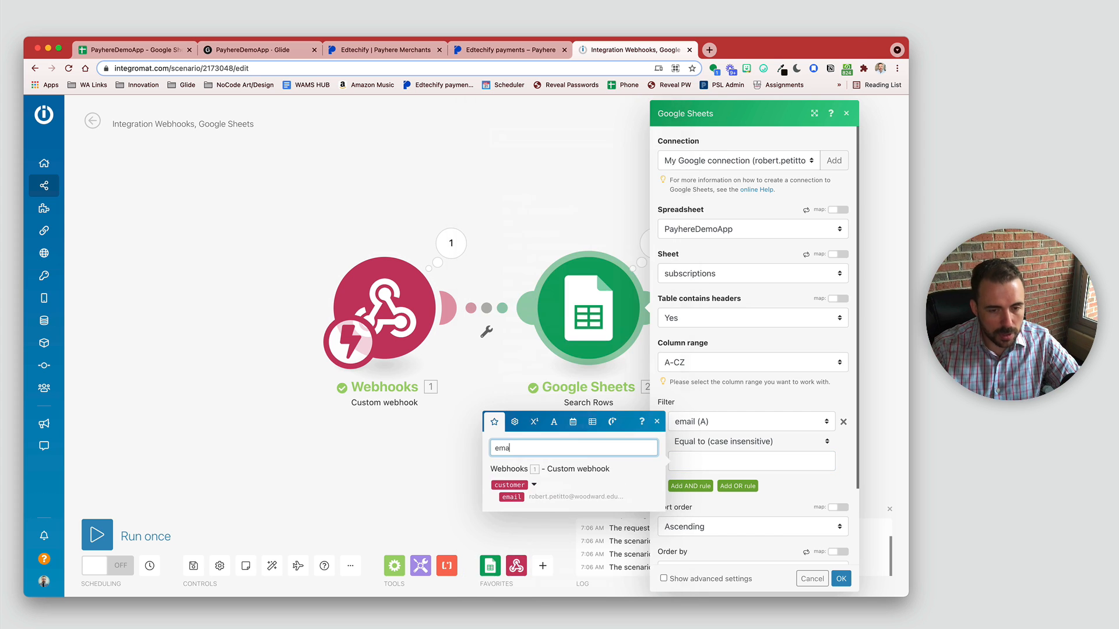
type("il")
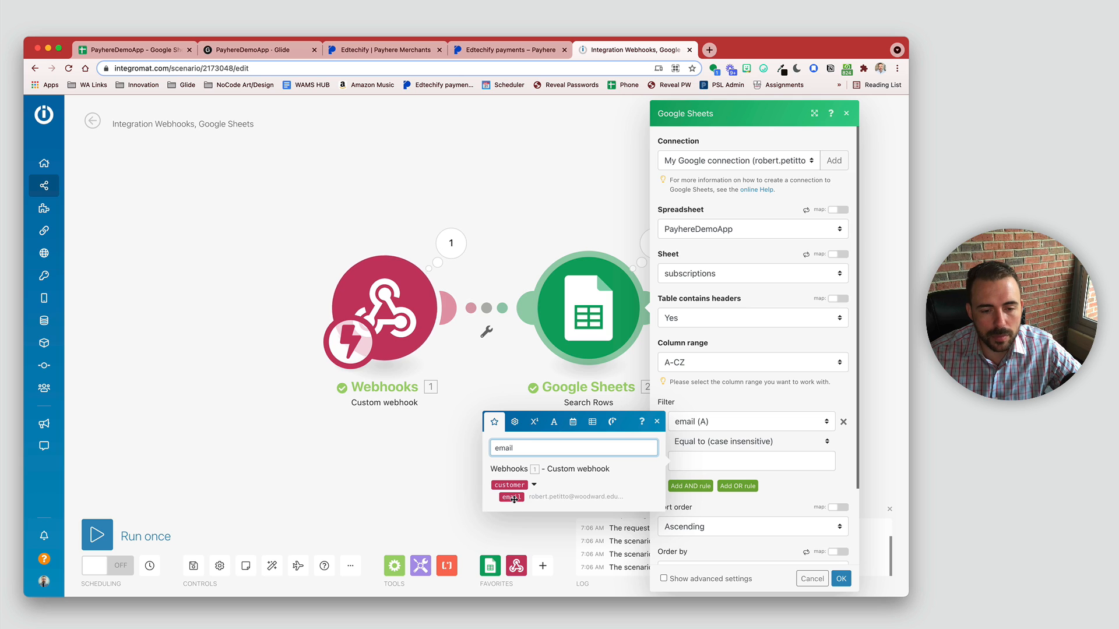
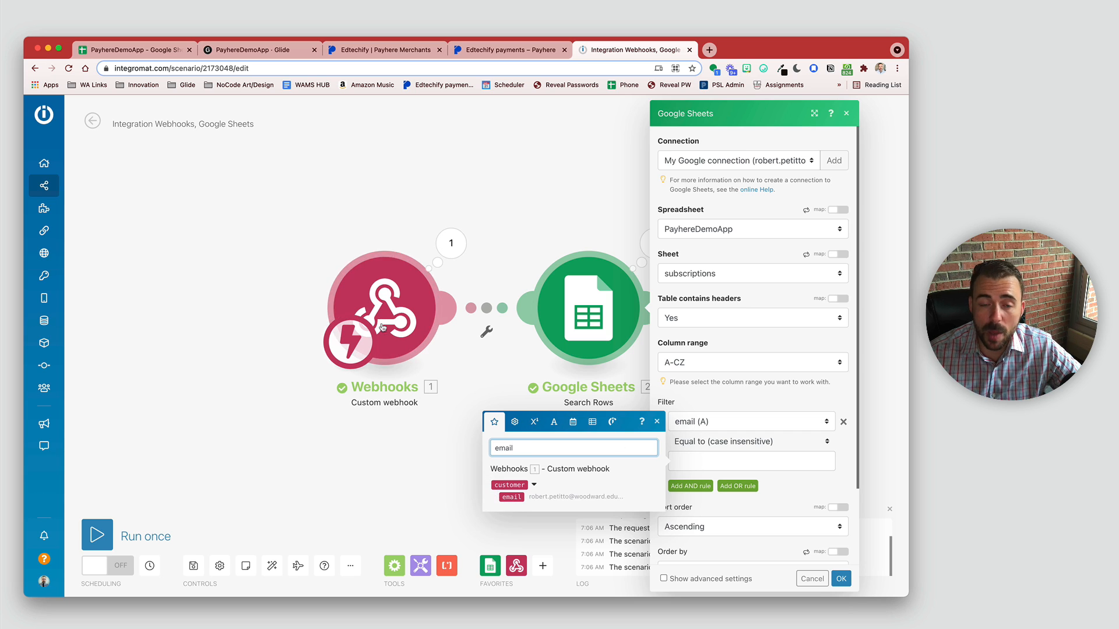
Step: Map the webhook customer's email as the Search Rows filter value and save the module
left_click(519, 499)
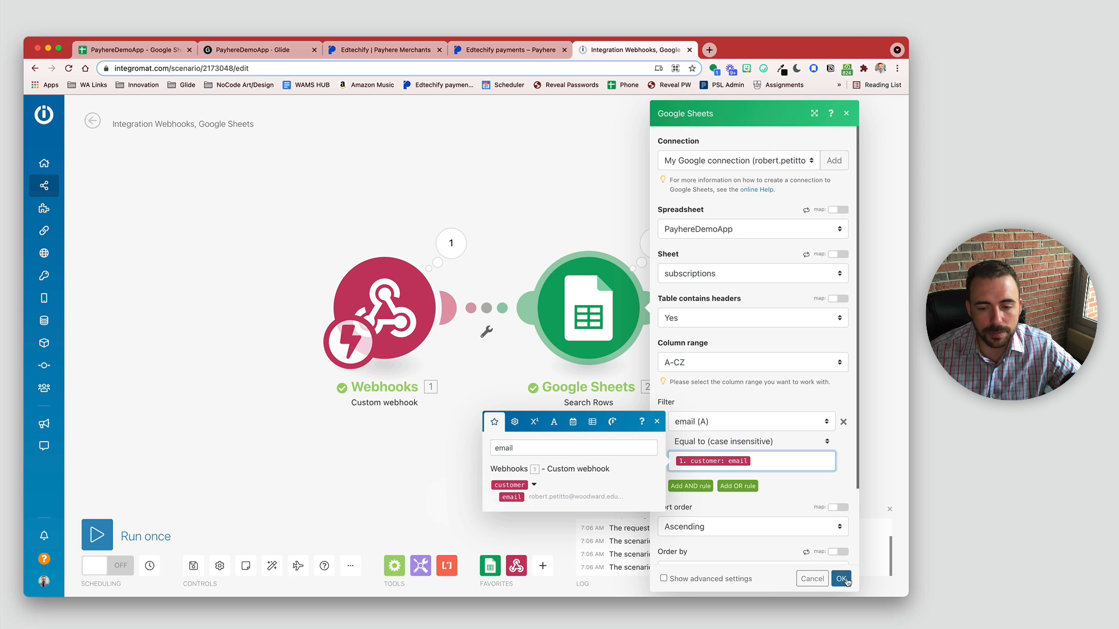
left_click(840, 578)
left_click_drag(750, 395, 546, 394)
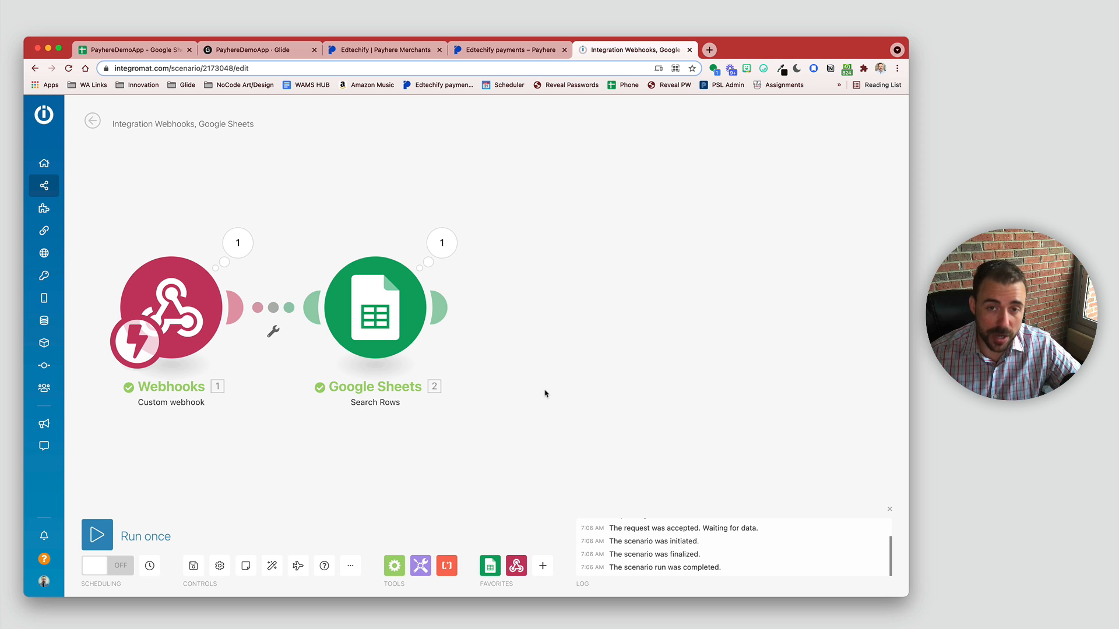
Step: Insert a Flow Control Router after Search Rows and split it into two empty routes
left_click(399, 564)
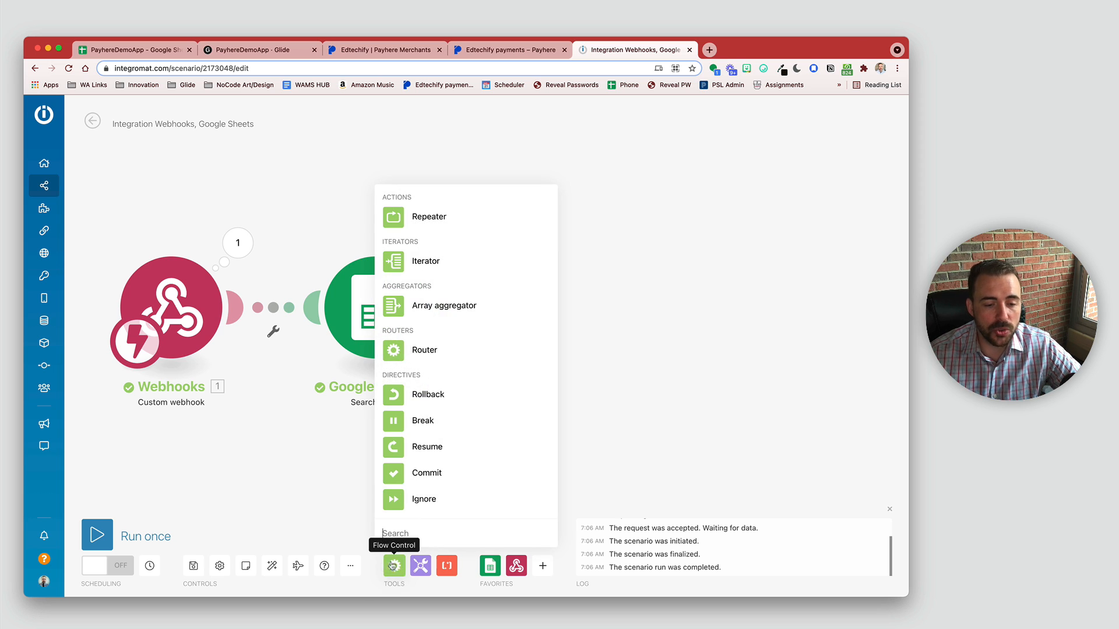
left_click(423, 350)
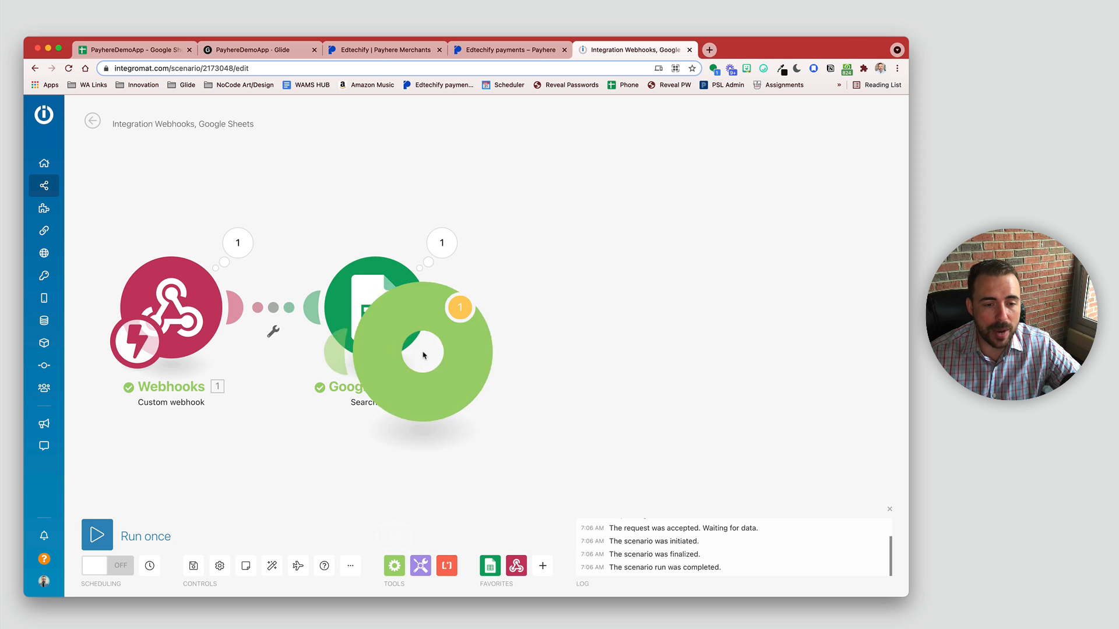
left_click_drag(444, 390, 603, 347)
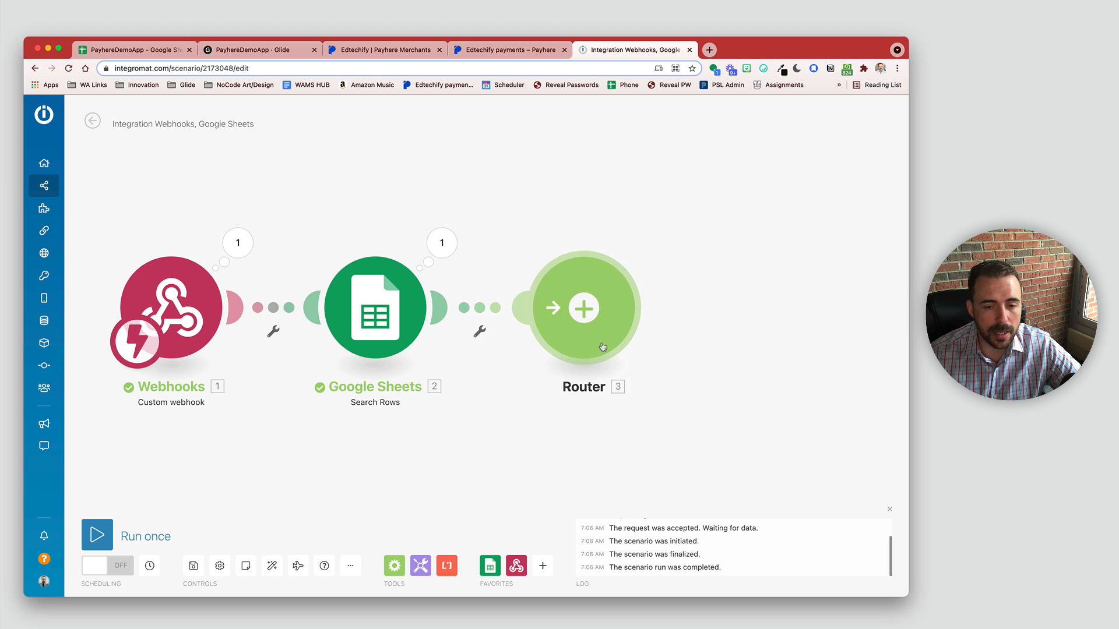
left_click(586, 312)
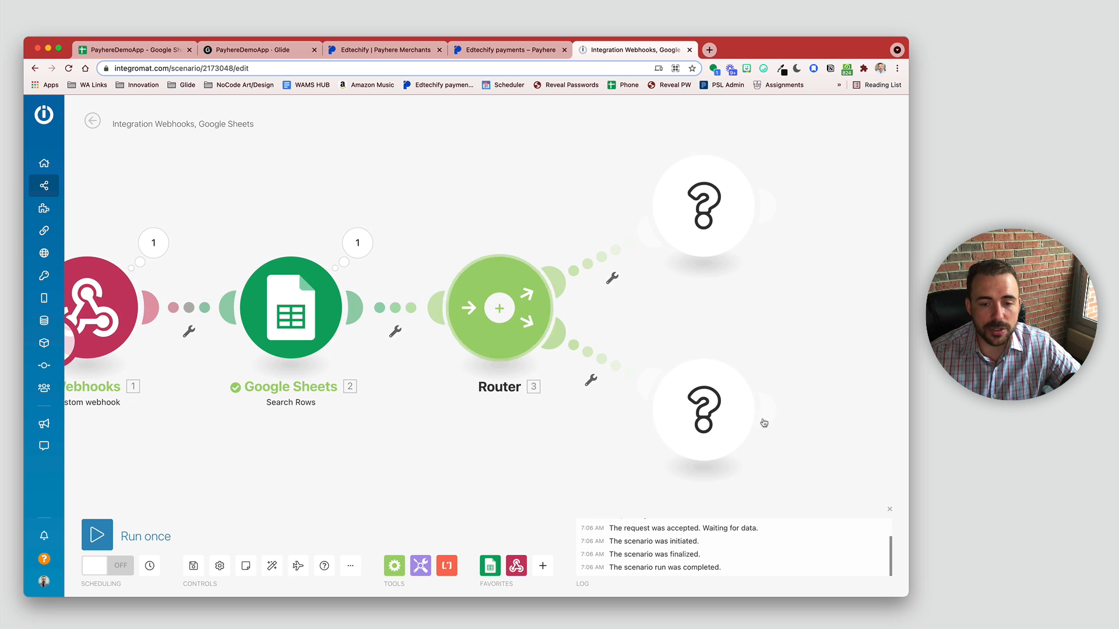
mouse_move(763, 419)
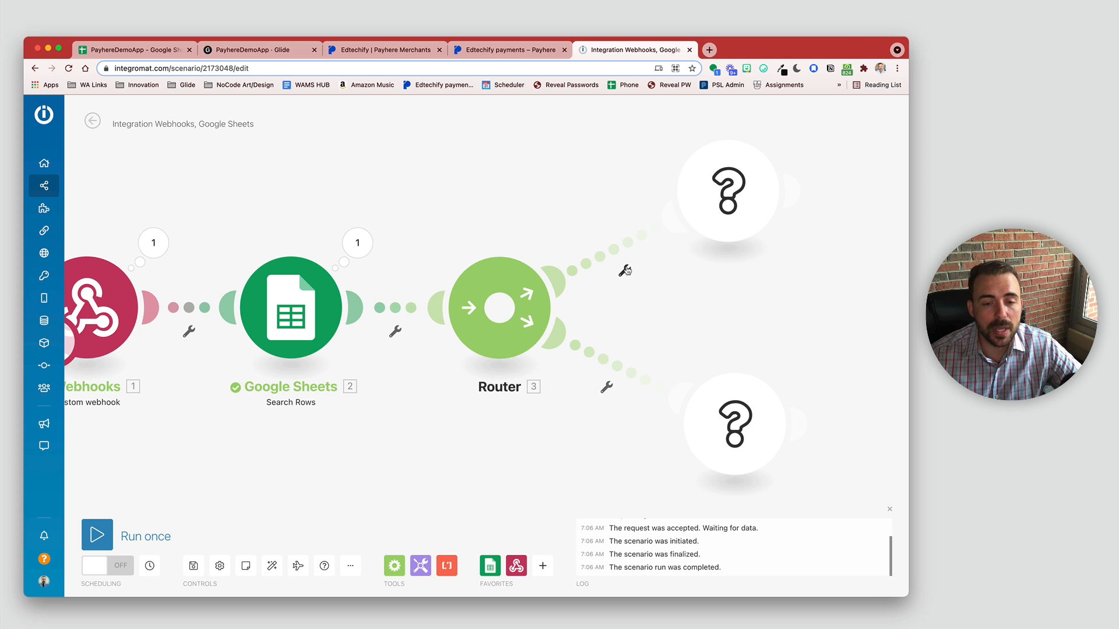
mouse_move(728, 205)
left_mouse_down()
mouse_move(746, 193)
mouse_move(735, 196)
left_mouse_up()
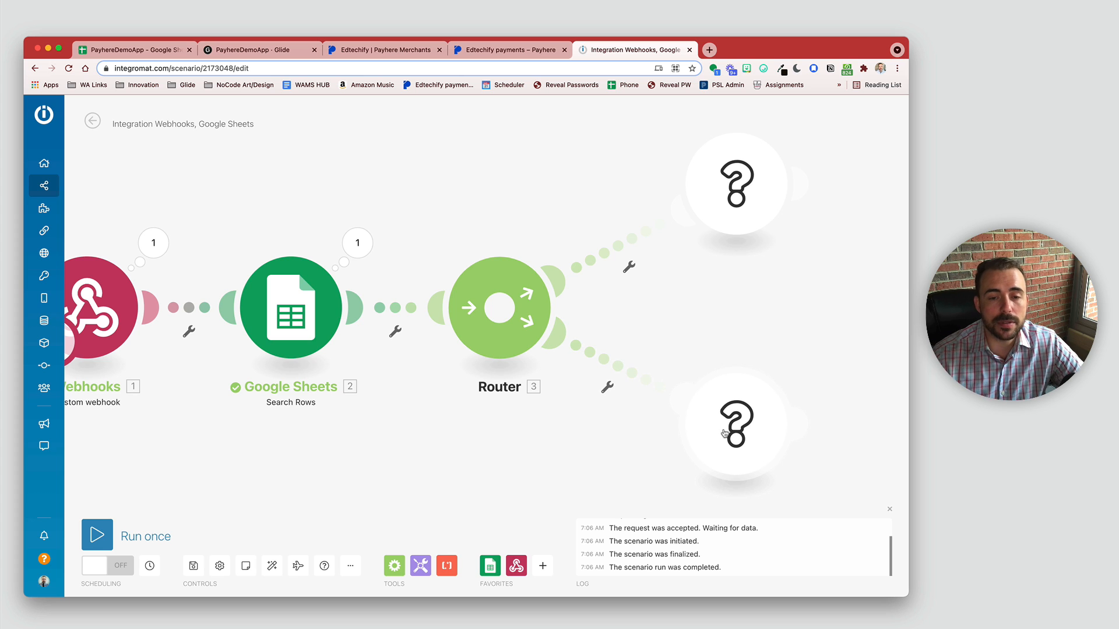
Step: Give the upper route a filter with condition email (A) set to Does not exist
left_click(629, 267)
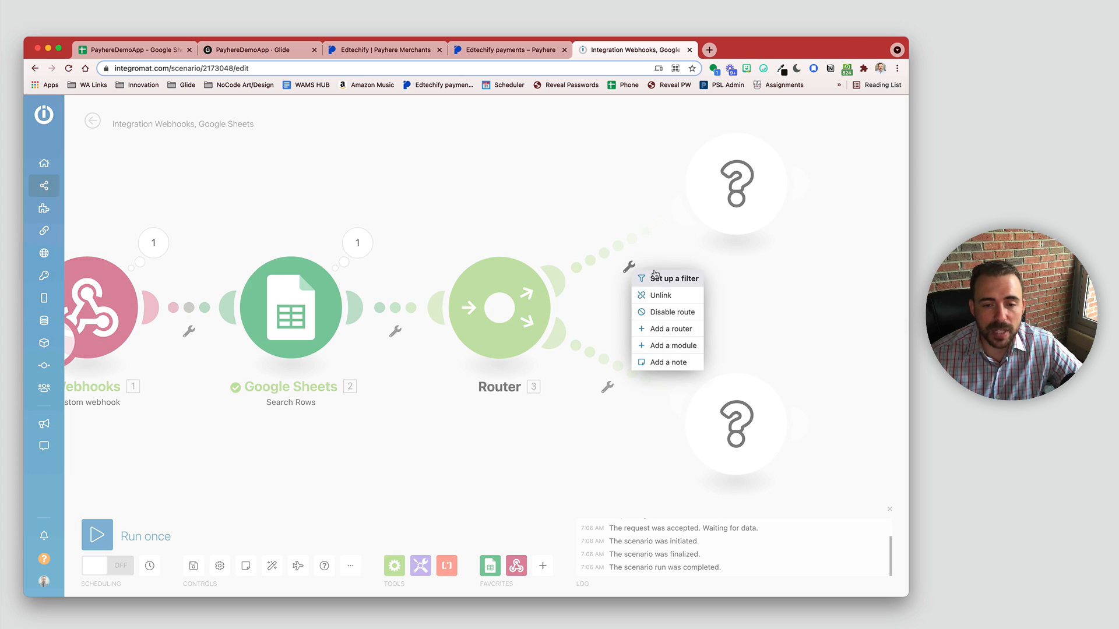
left_click(672, 280)
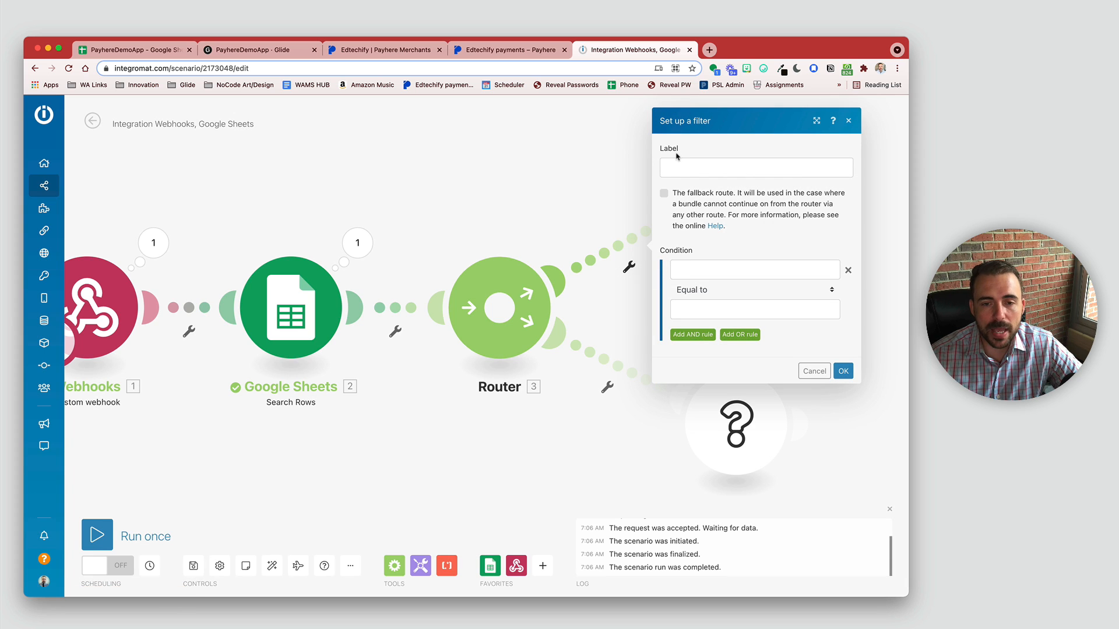
left_click(716, 271)
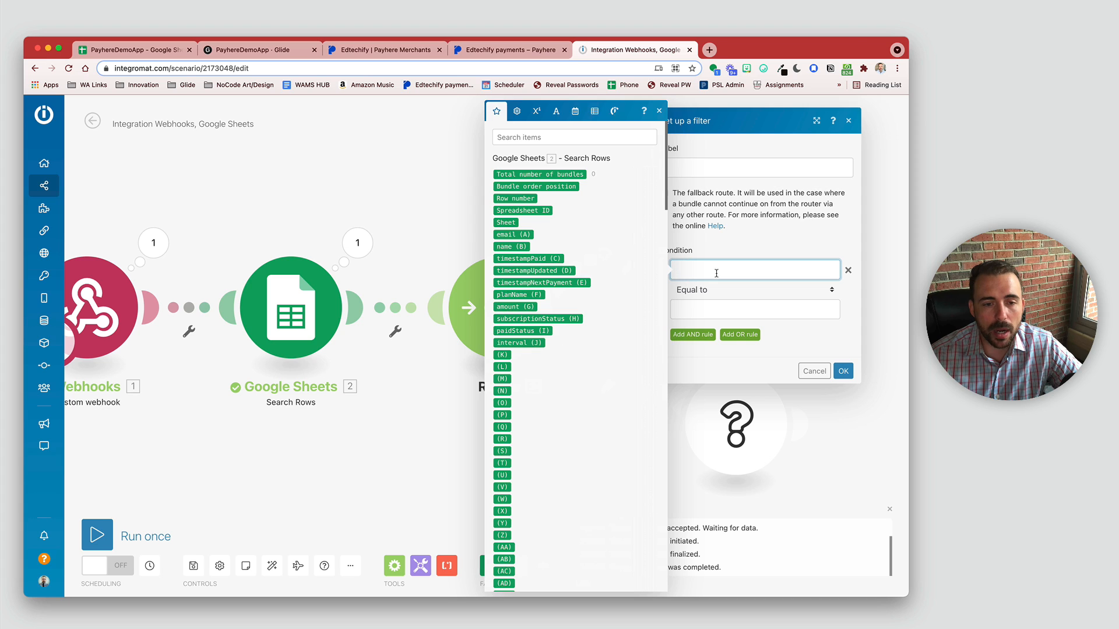
left_click(520, 235)
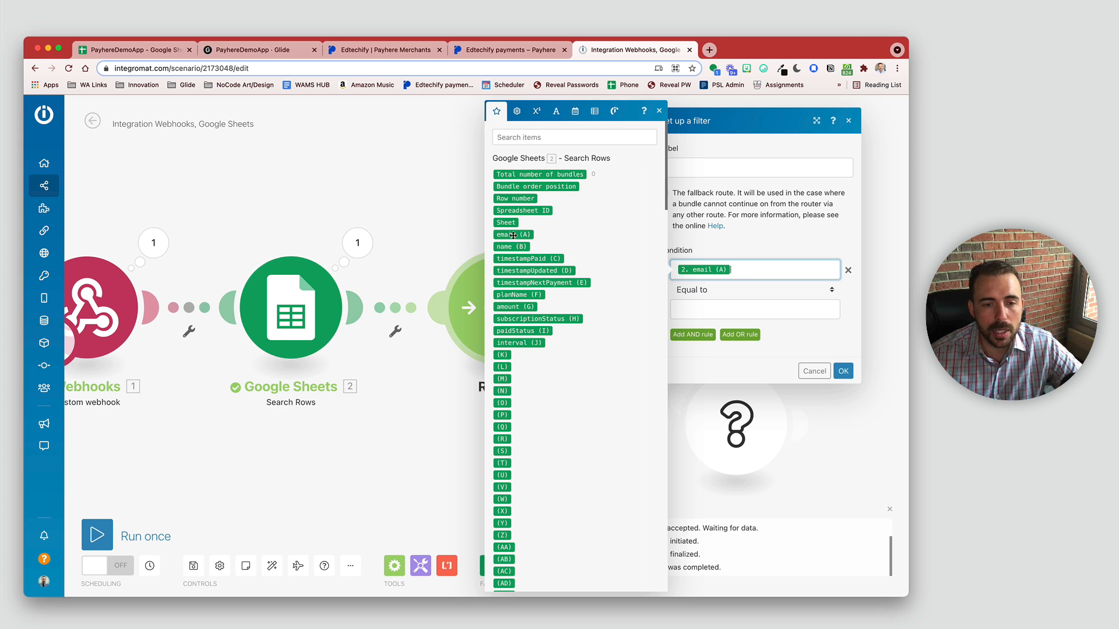
left_click(728, 289)
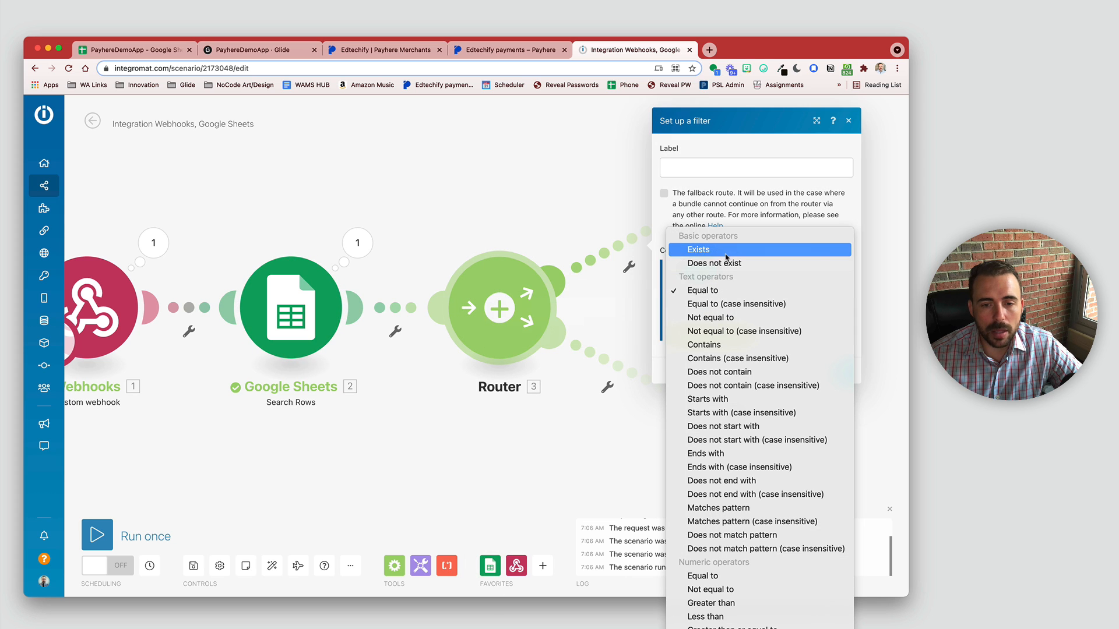
left_click(726, 256)
left_click(708, 300)
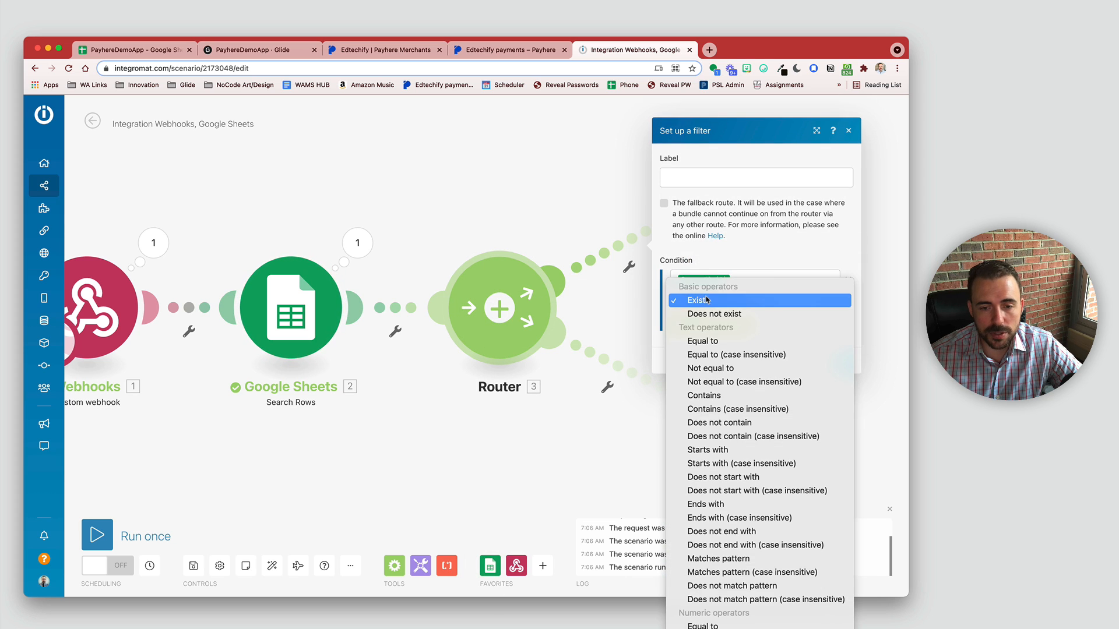
left_click(707, 314)
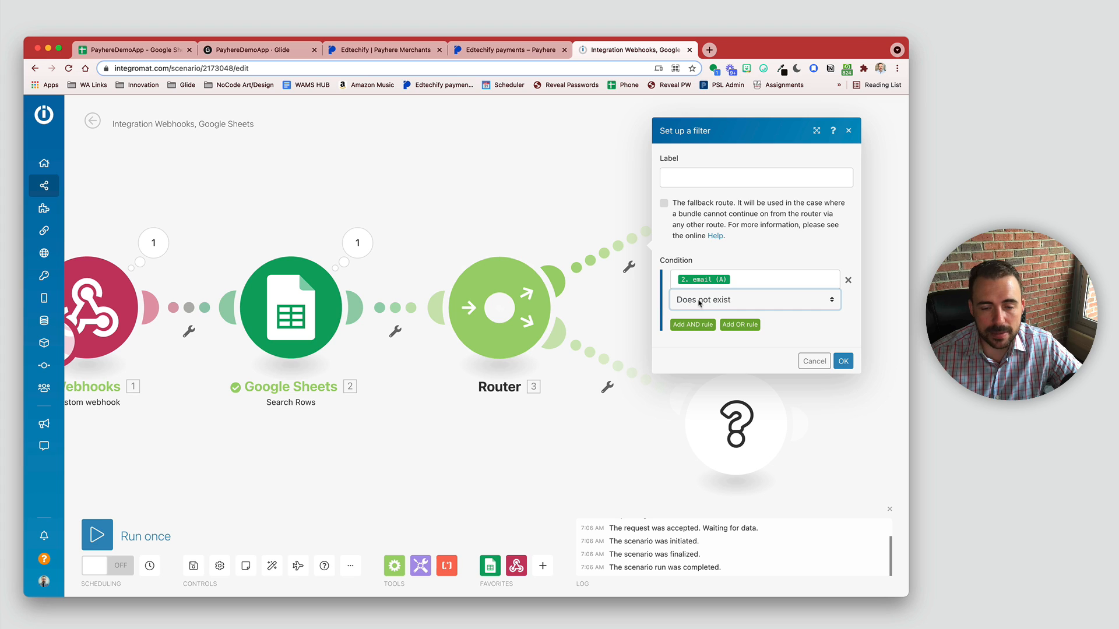
left_click(843, 362)
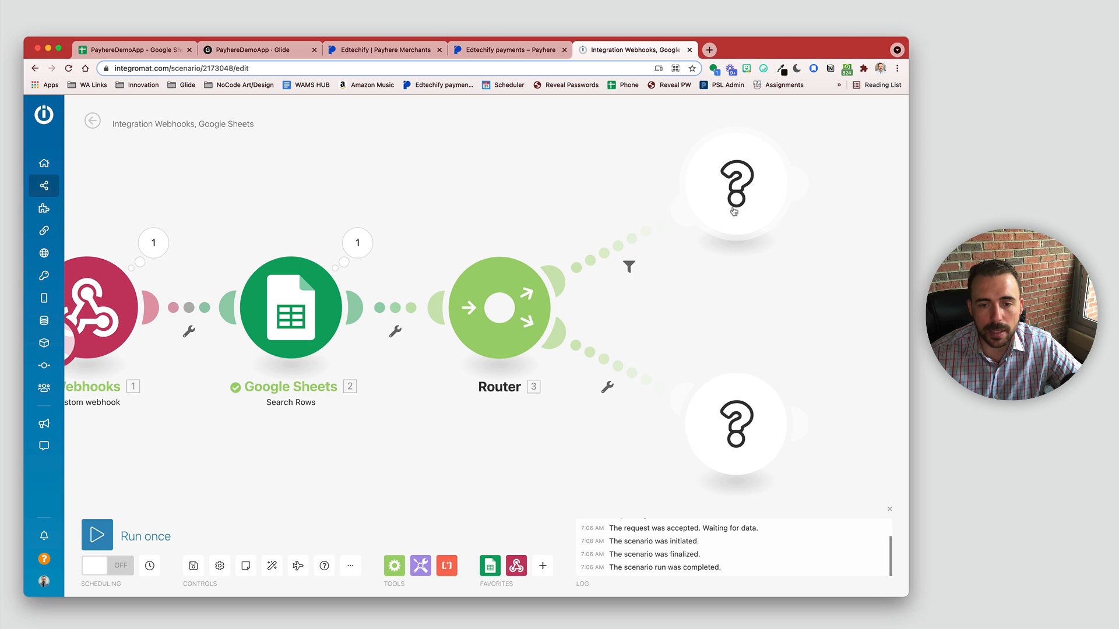
left_click(607, 387)
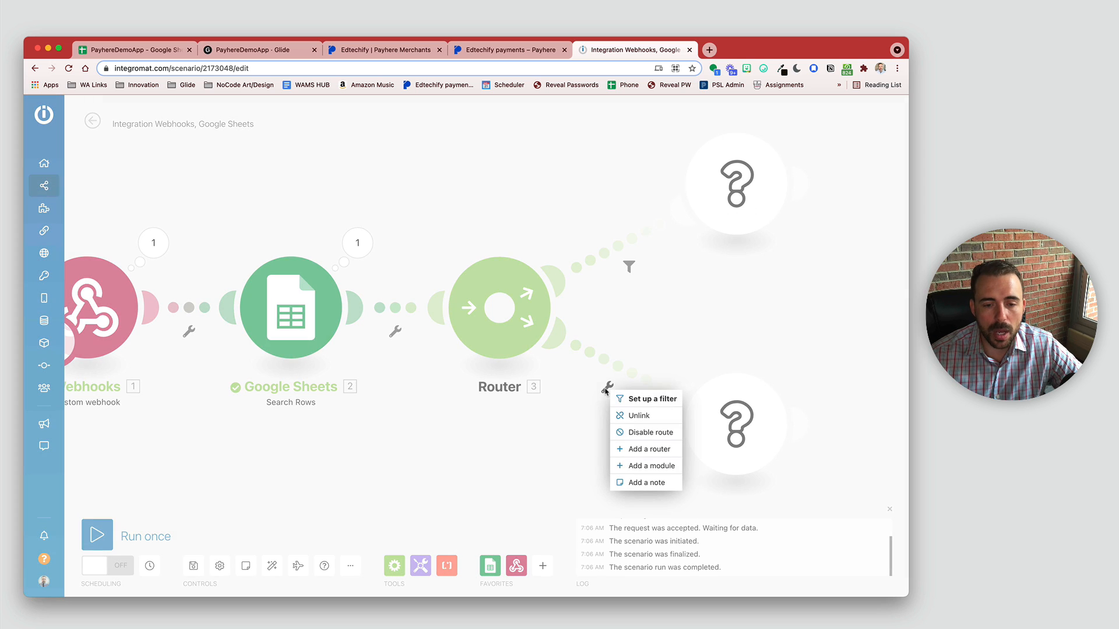
Step: Set the lower route filter to email (A) Equal to (case insensitive) the webhook customer email
left_click(655, 402)
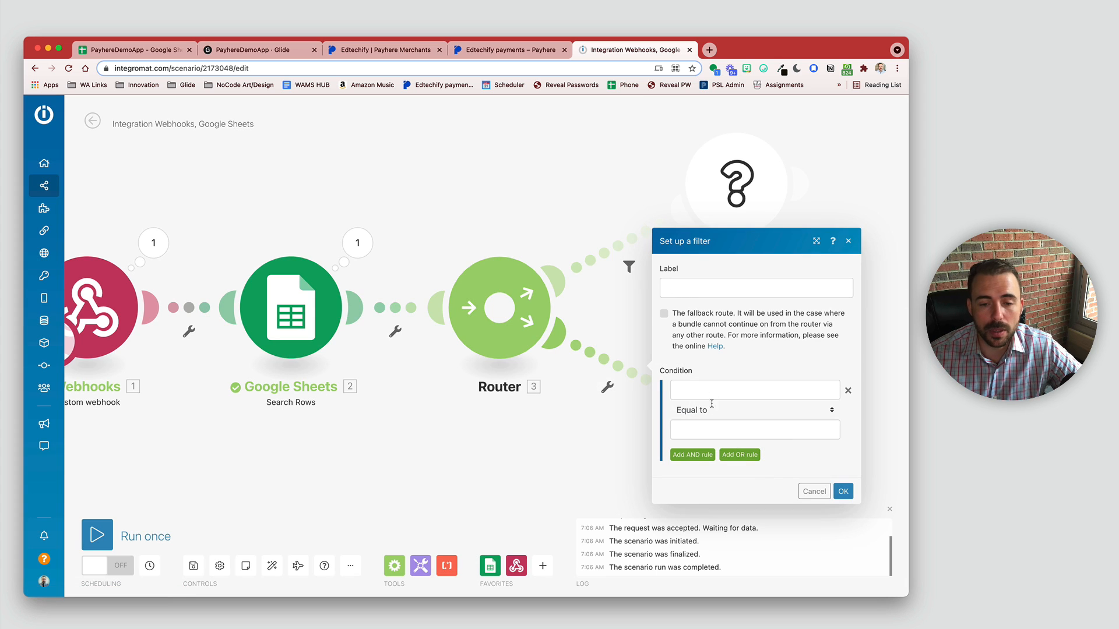
left_click(708, 389)
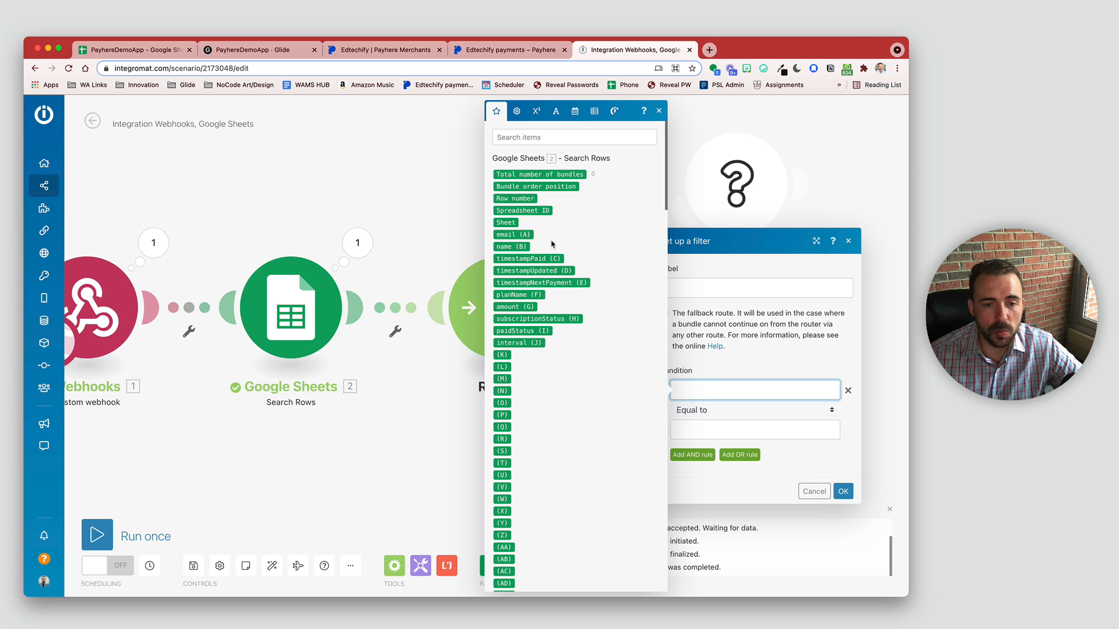
left_click(512, 234)
left_click(708, 413)
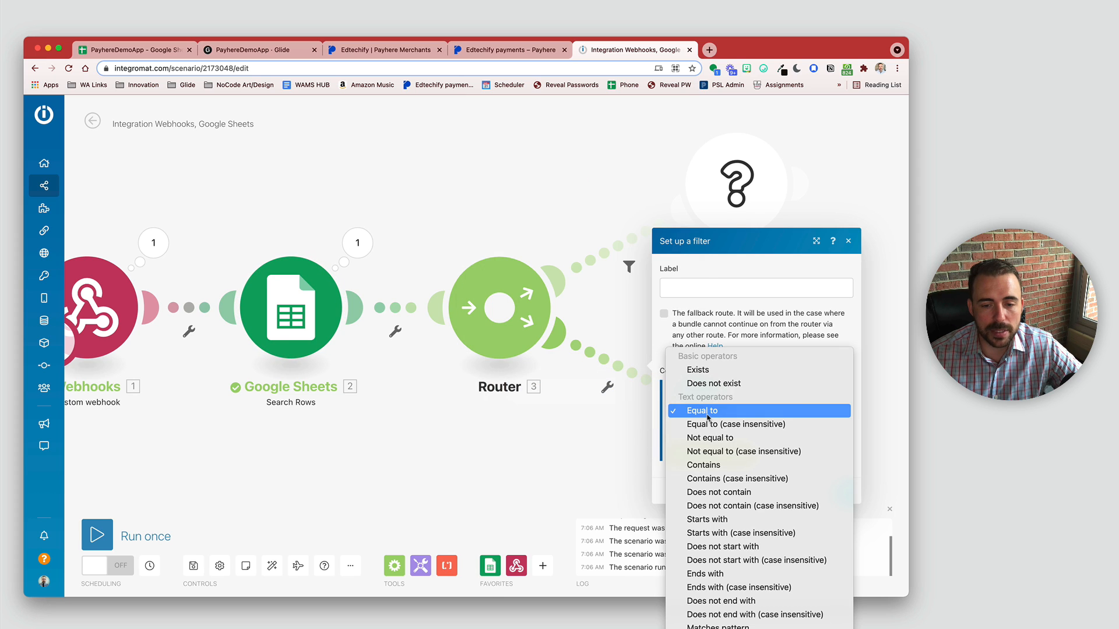
left_click(719, 423)
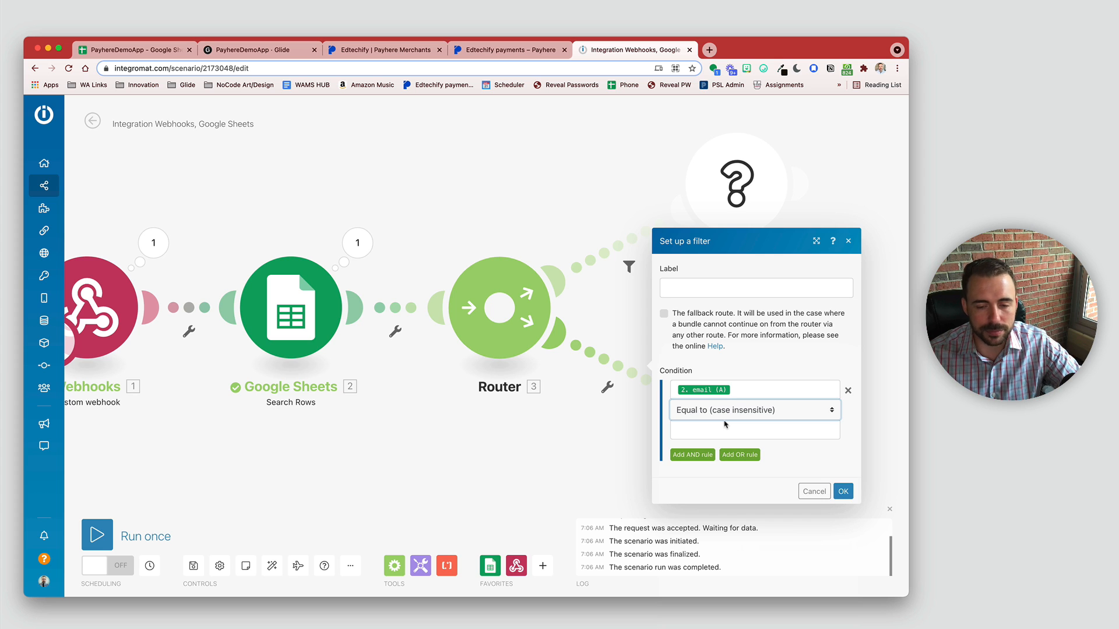
left_click(736, 433)
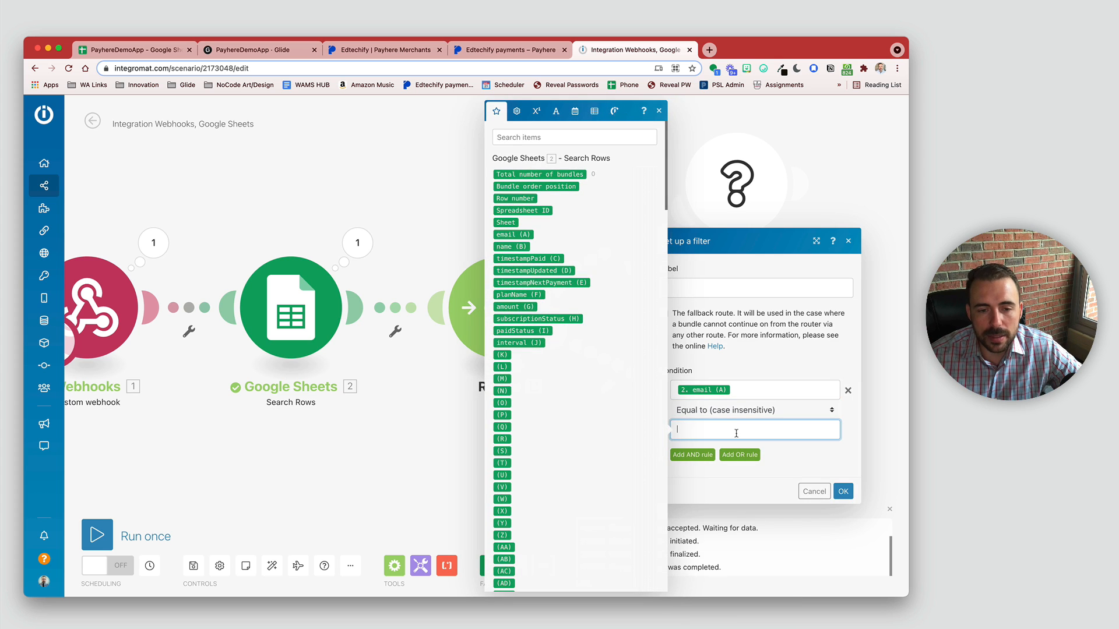
left_click(530, 136)
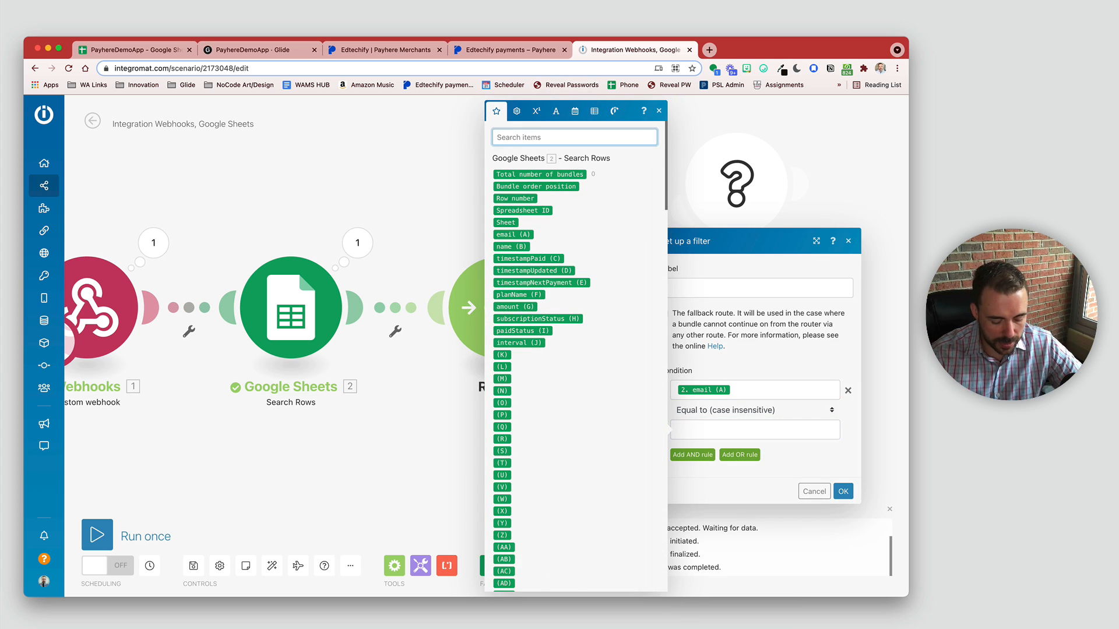
type("email")
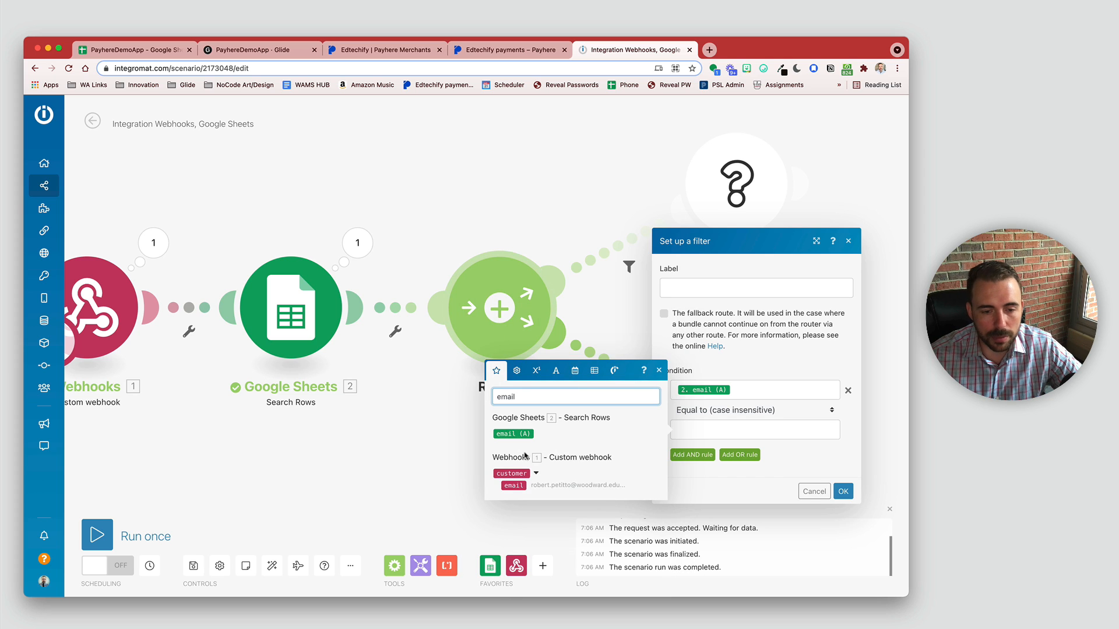
left_click(514, 485)
left_click(843, 491)
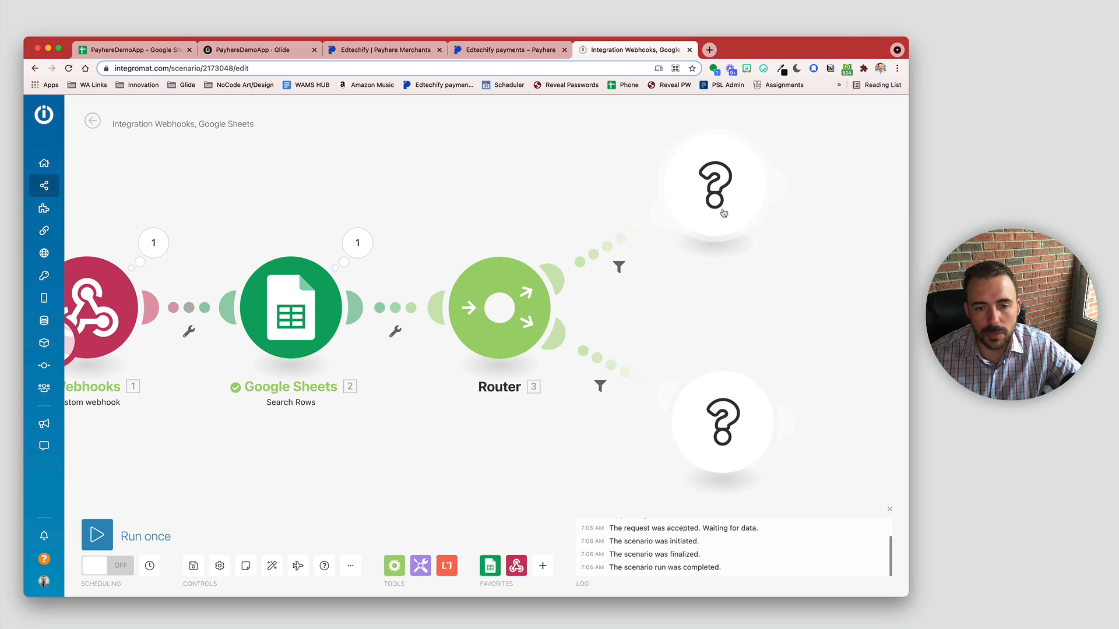
left_click(619, 269)
left_click(687, 176)
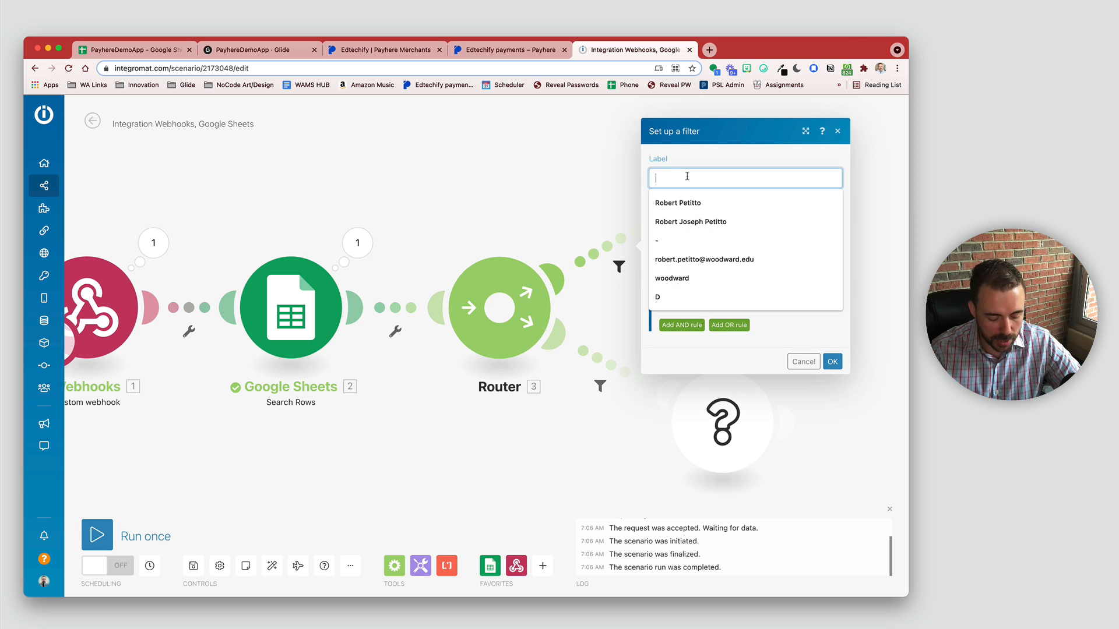
Step: Label the upper route filter 'Does not exist' and the lower one 'User already exists'
type("Does not ")
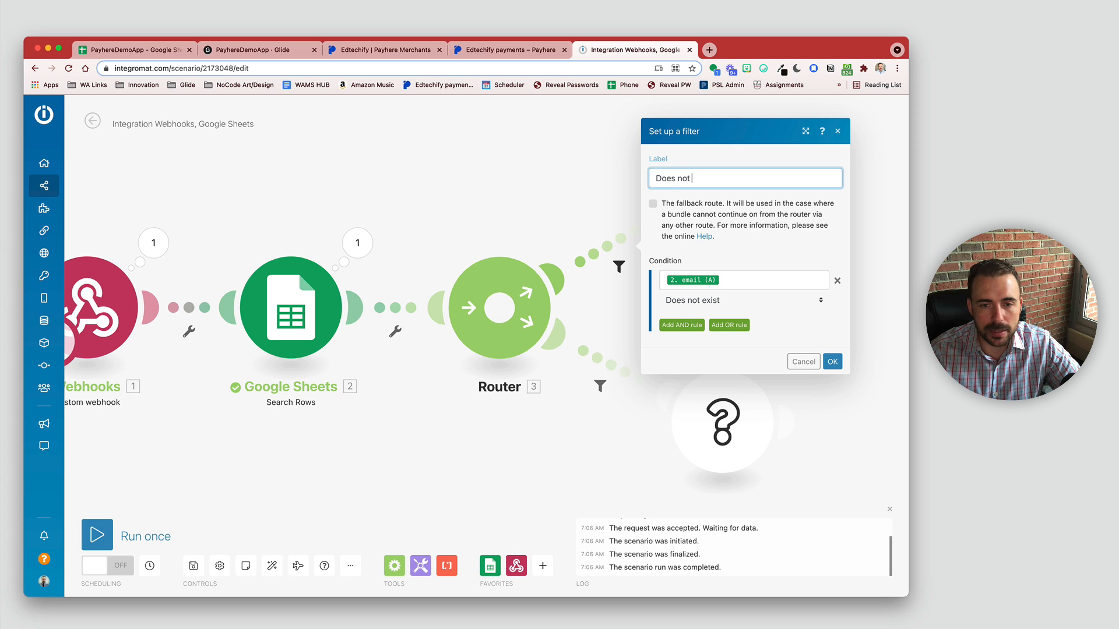
type("ex")
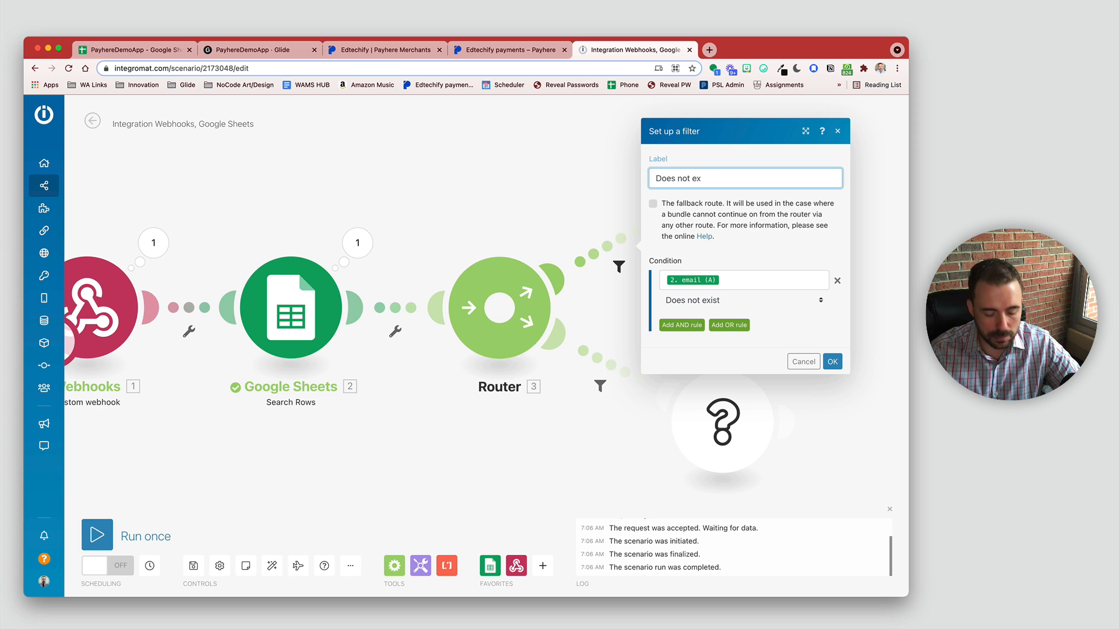
type("ist")
left_click(832, 362)
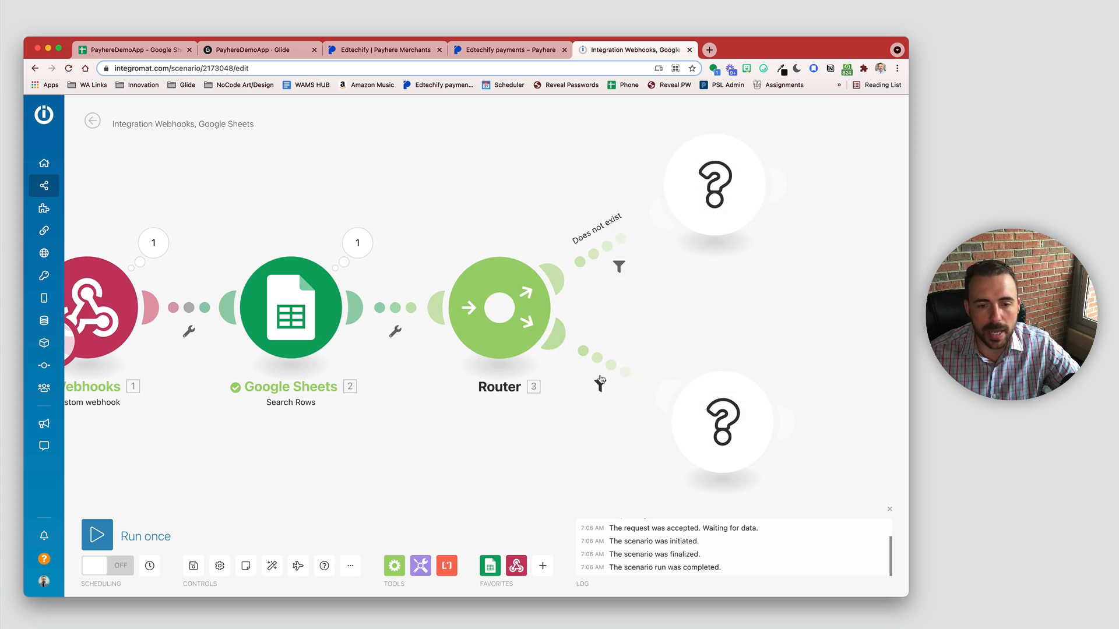
left_click(600, 386)
left_click(715, 280)
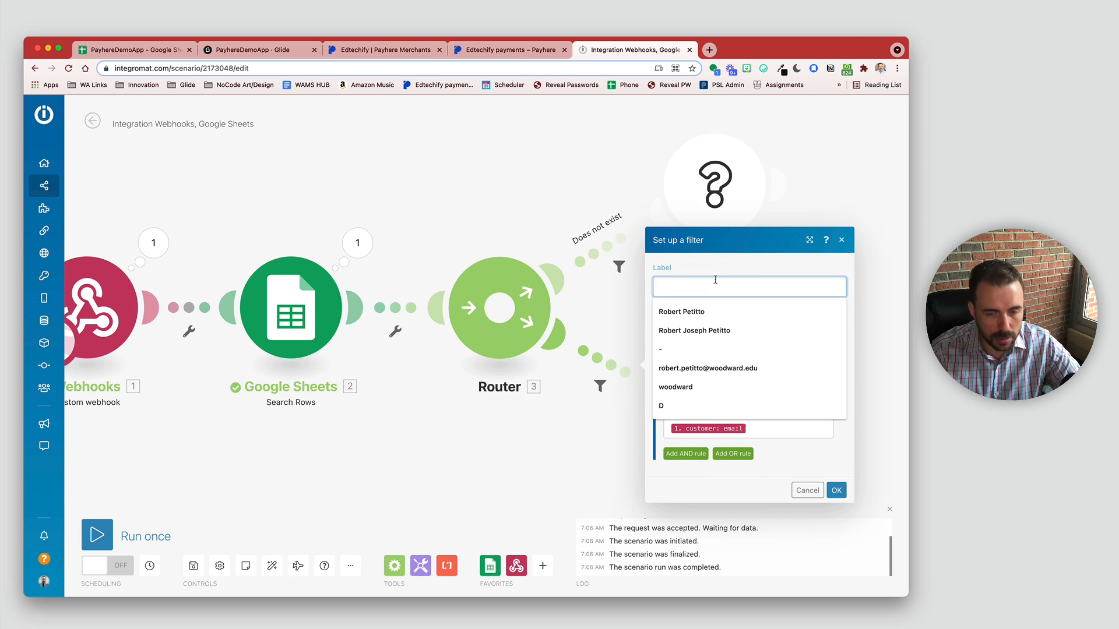
type("User d")
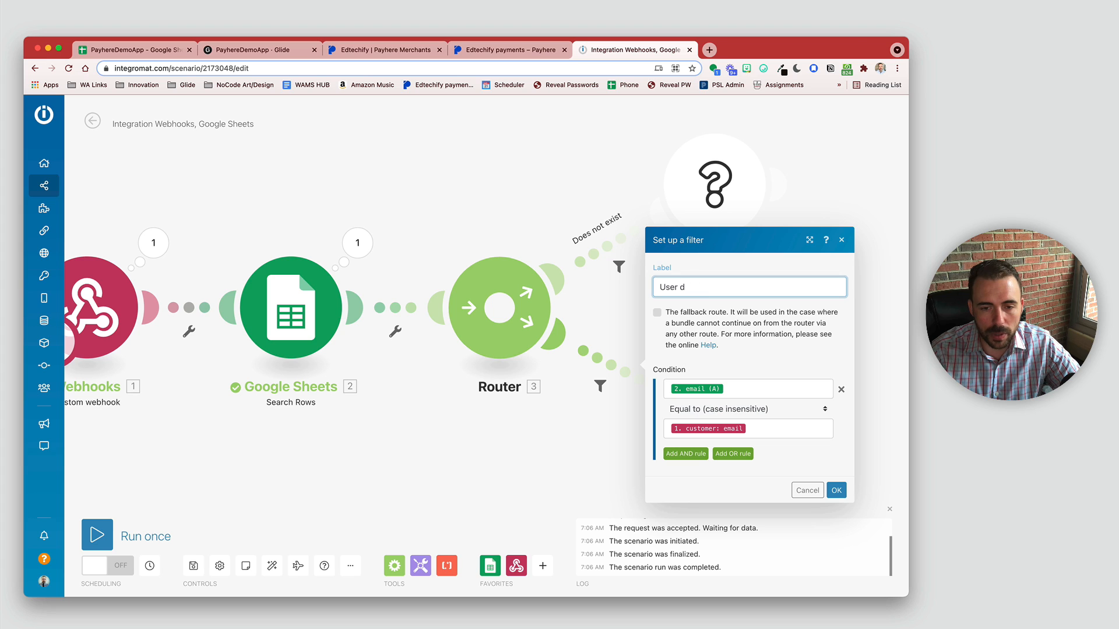
type("oealready exists")
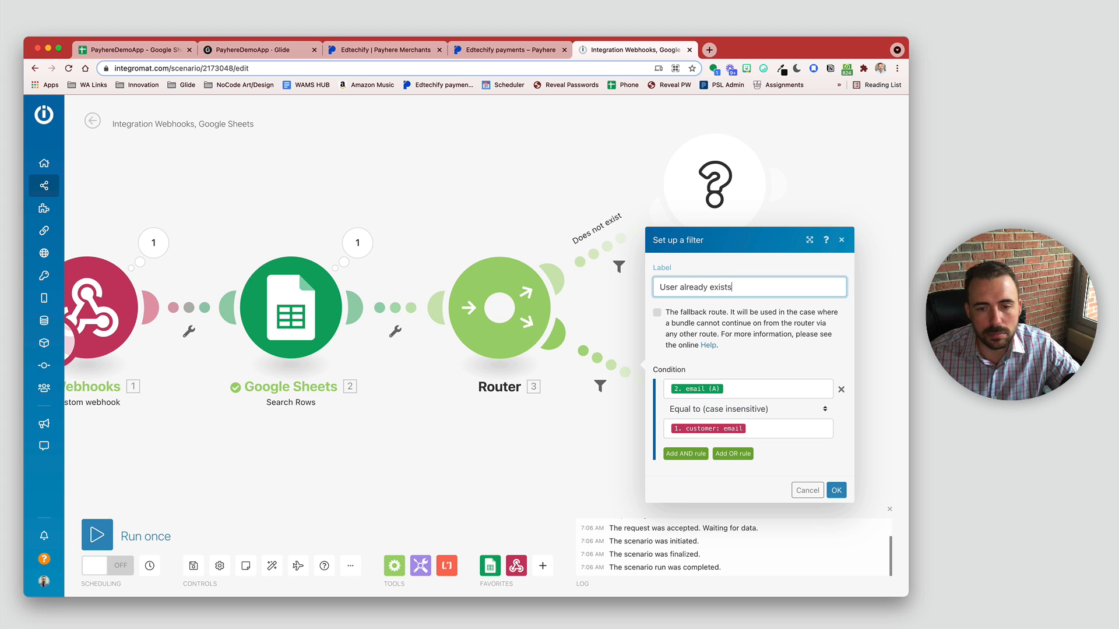
left_click(837, 490)
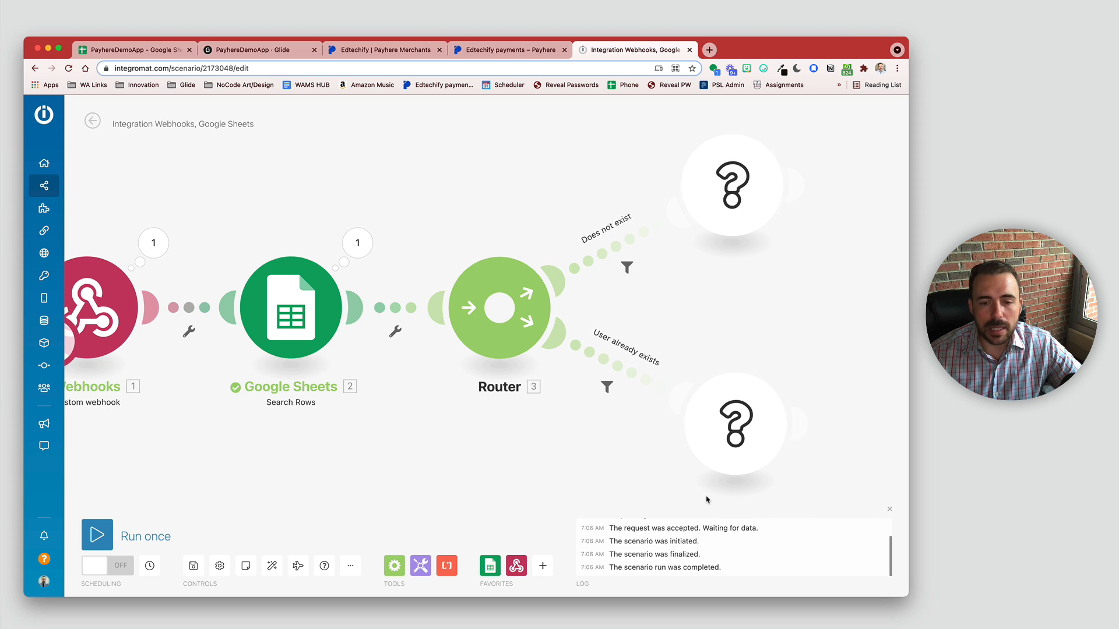
left_click(758, 208)
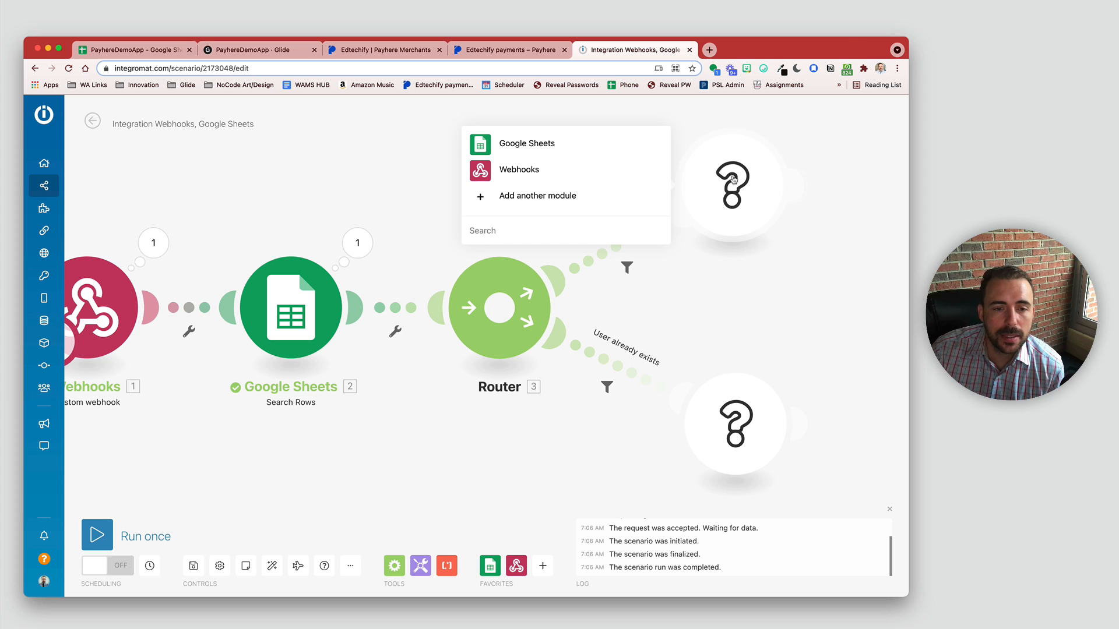
Step: Add a Google Sheets Add a Row module targeting PayhereDemoApp's subscriptions sheet
left_click(517, 146)
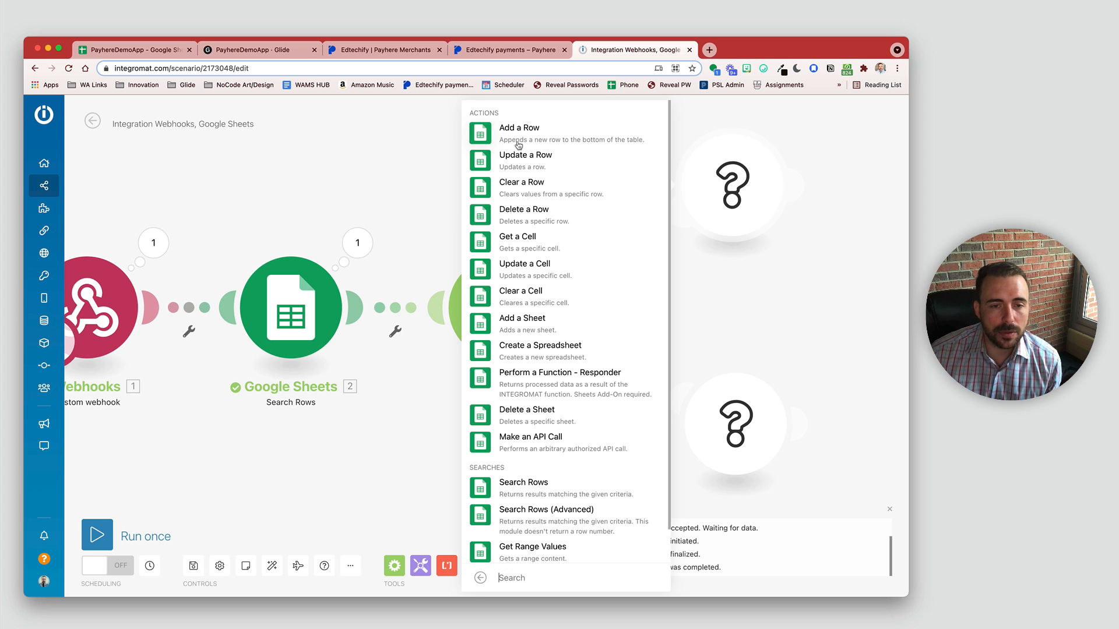
left_click(517, 140)
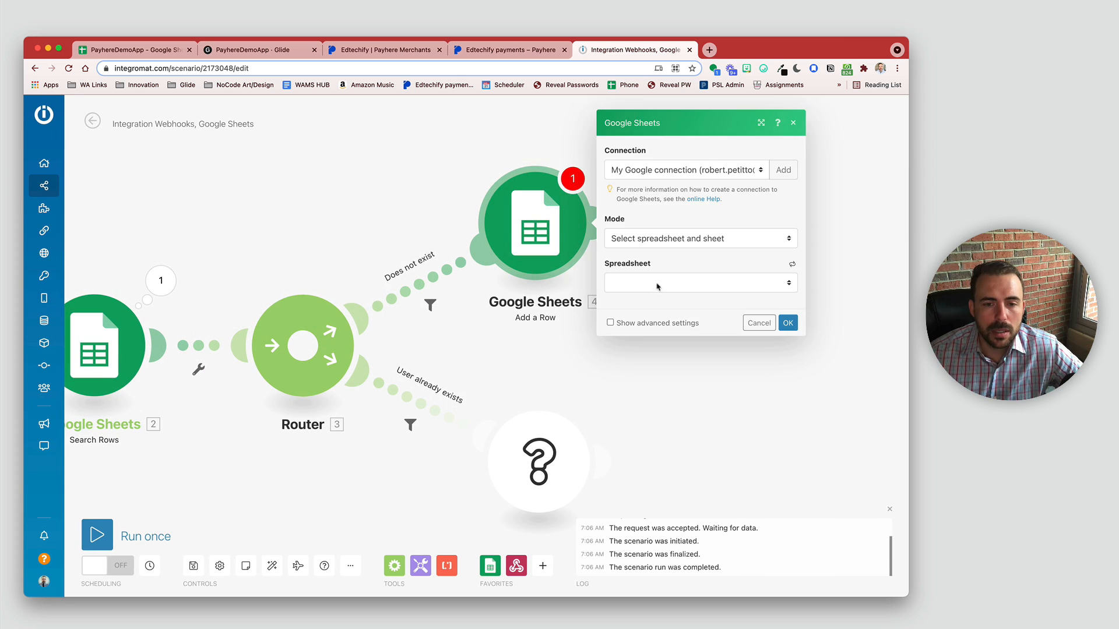
left_click(657, 284)
scroll(657, 286, "down", 15)
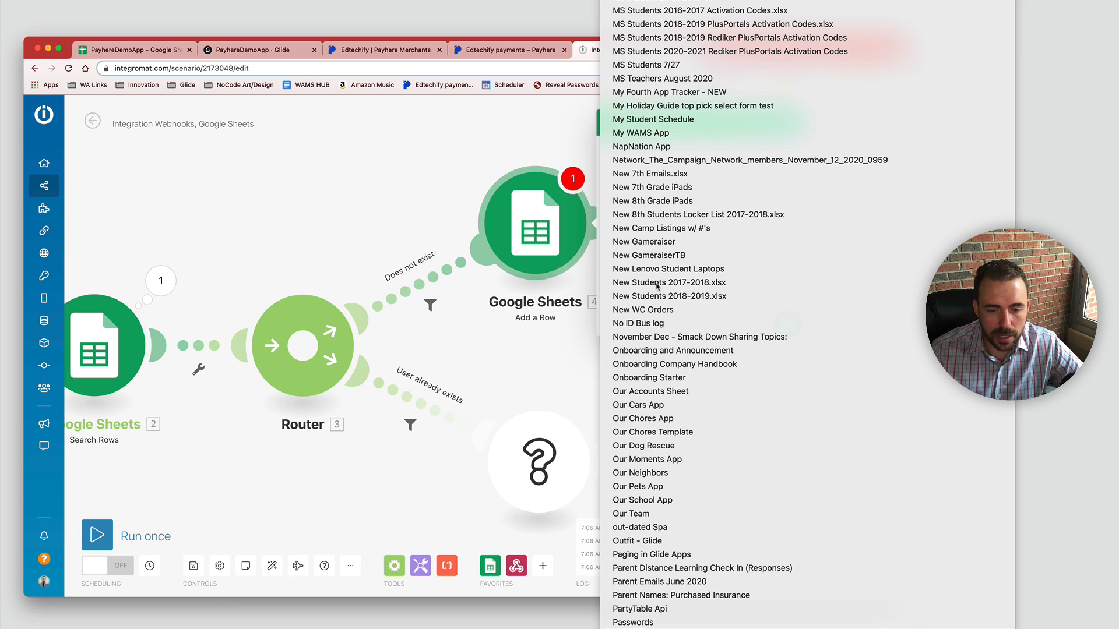
left_click(682, 628)
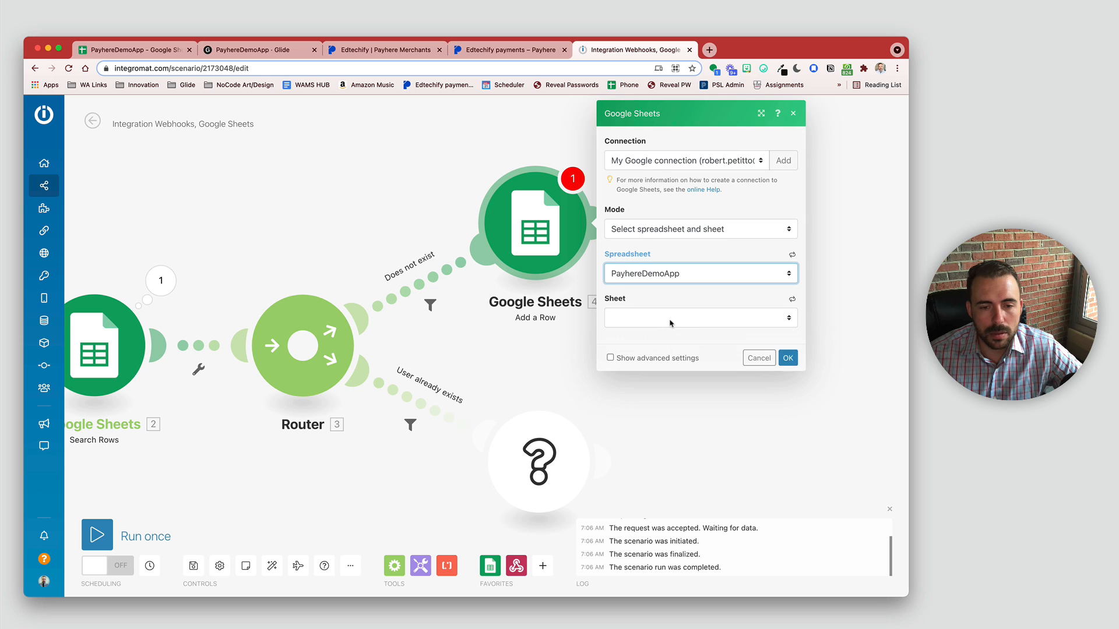
left_click(669, 318)
left_click(672, 358)
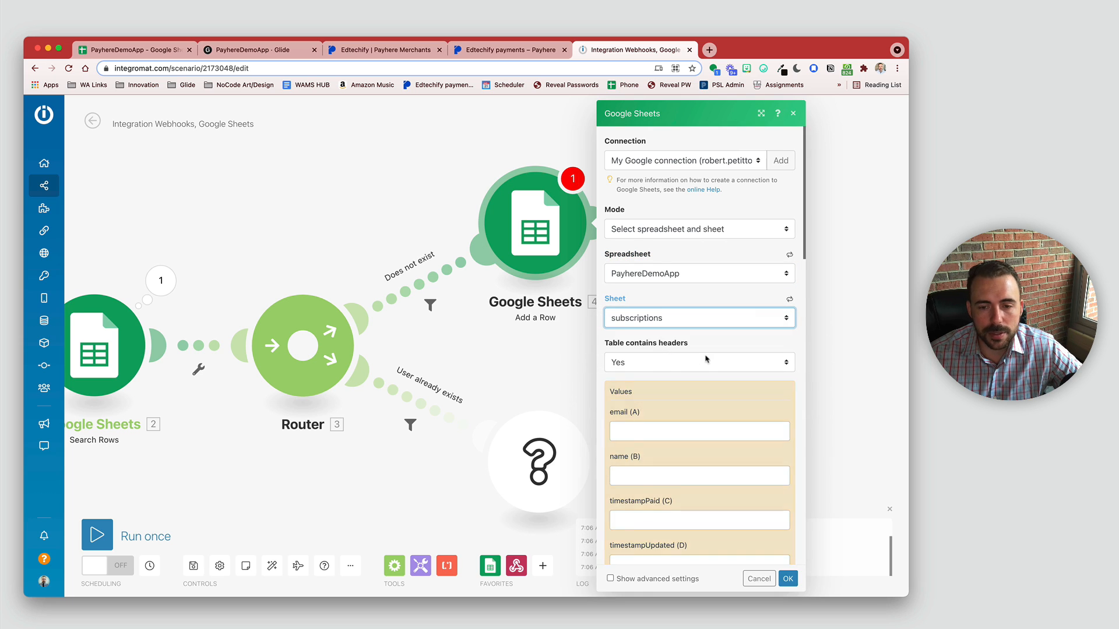
scroll(706, 359, "down", 3)
scroll(705, 360, "down", 4)
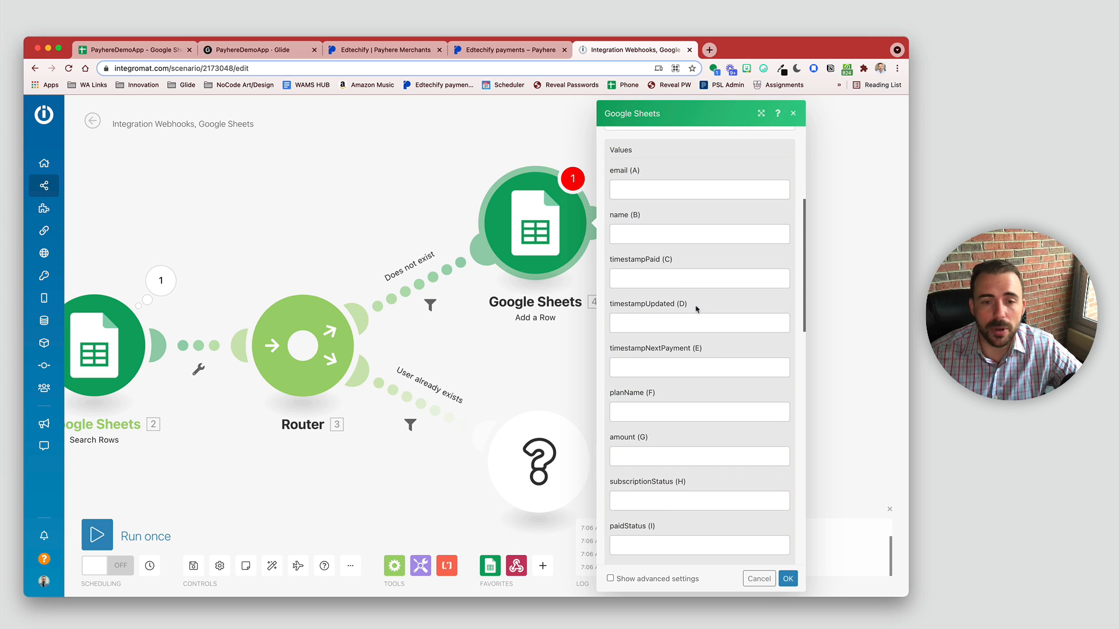
Step: Map the webhook customer email into email (A) and customer name into name (B)
left_click(645, 192)
left_click(467, 138)
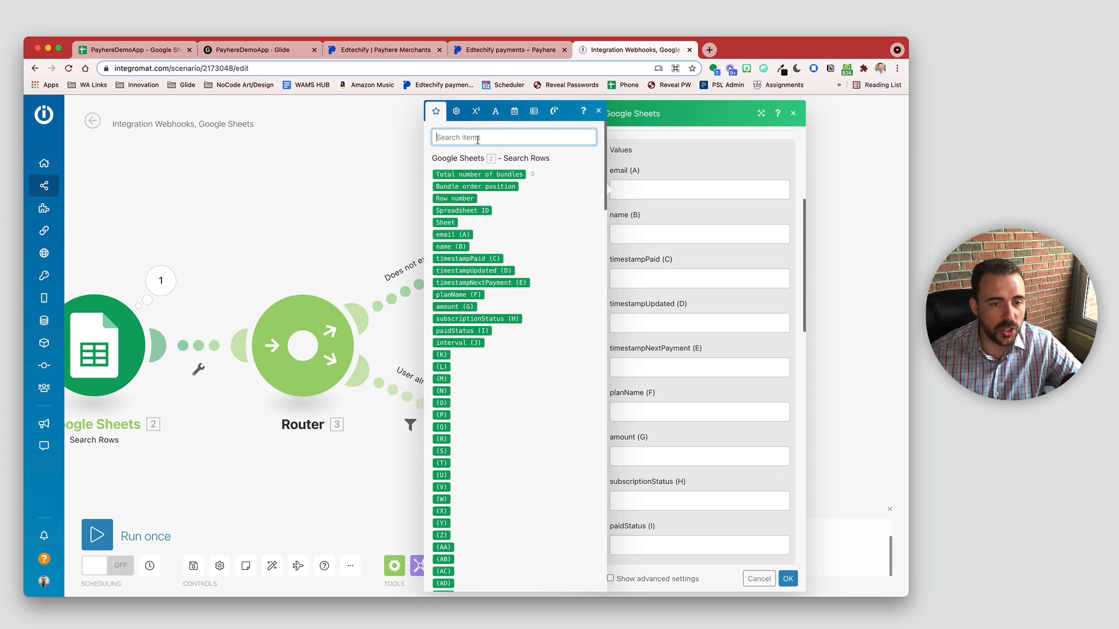
type("email")
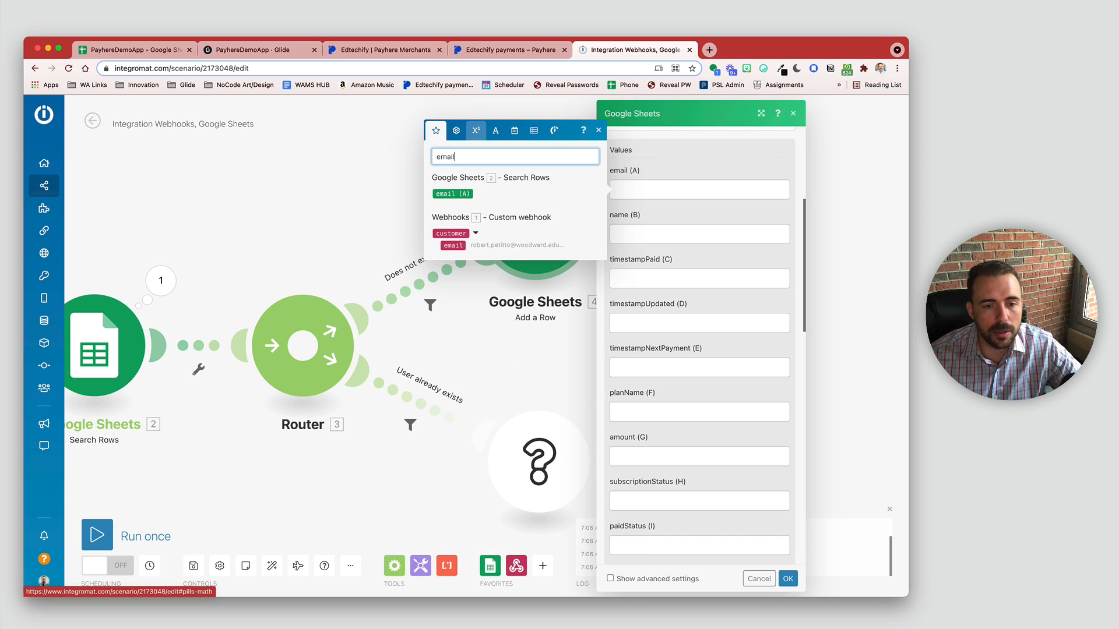
left_click(454, 245)
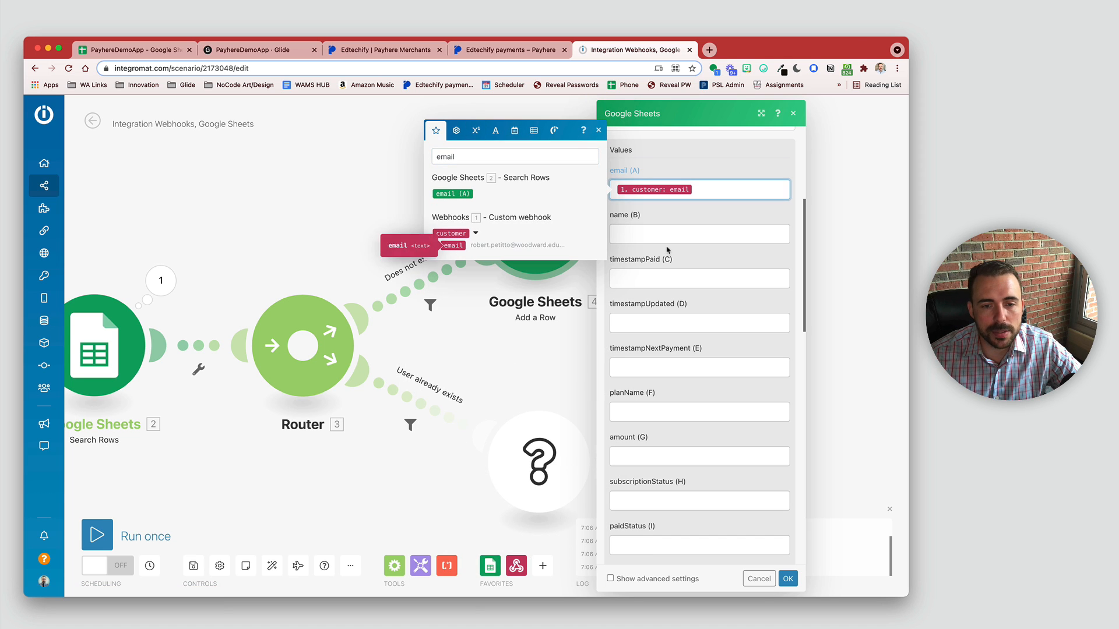
double_click(446, 156)
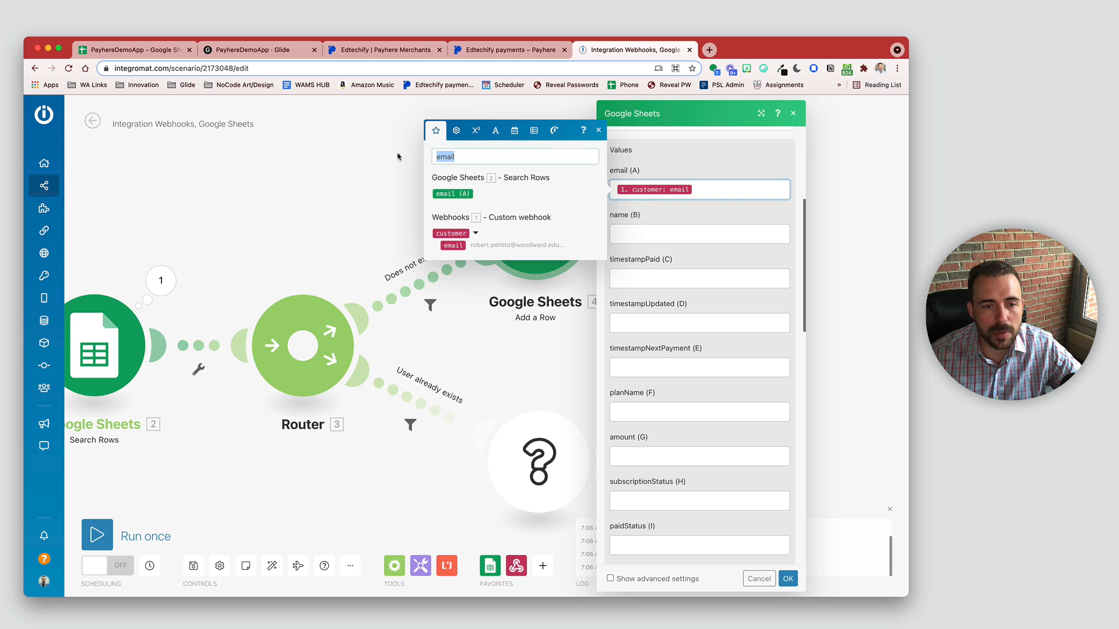
type("name")
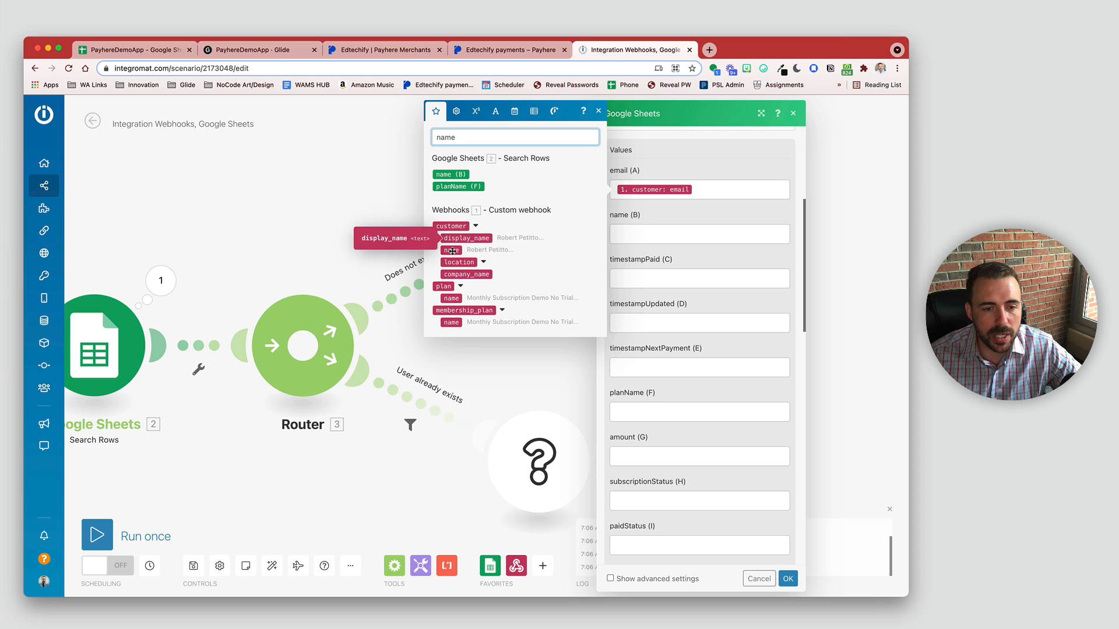
left_click_drag(450, 250, 634, 236)
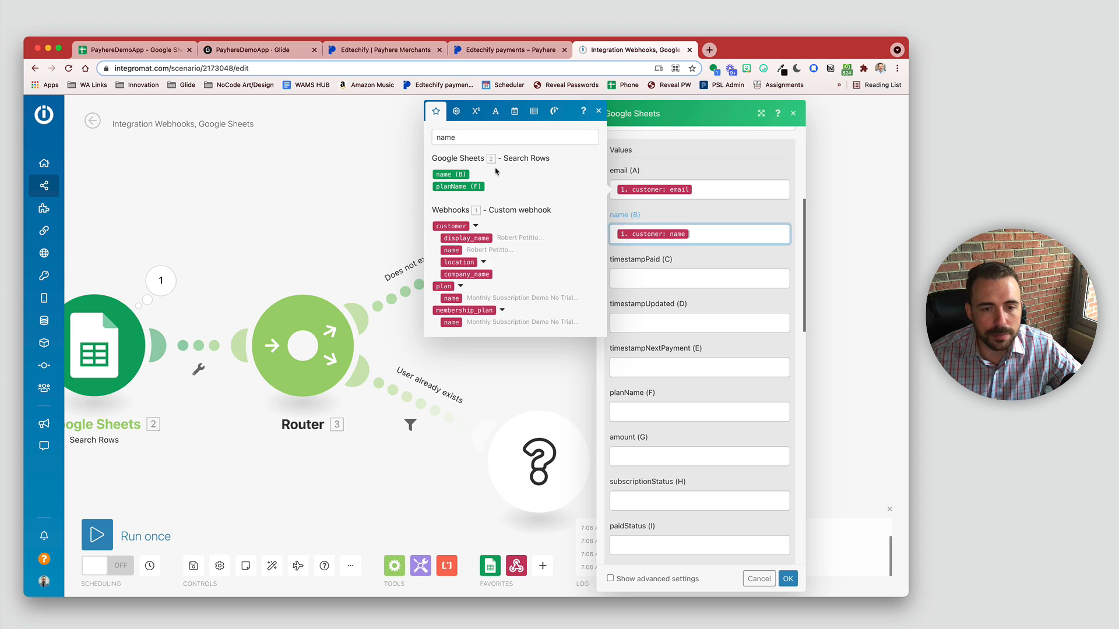
Step: Search the mappable items for date and payment fields, then confirm the Add a Row settings
double_click(469, 136)
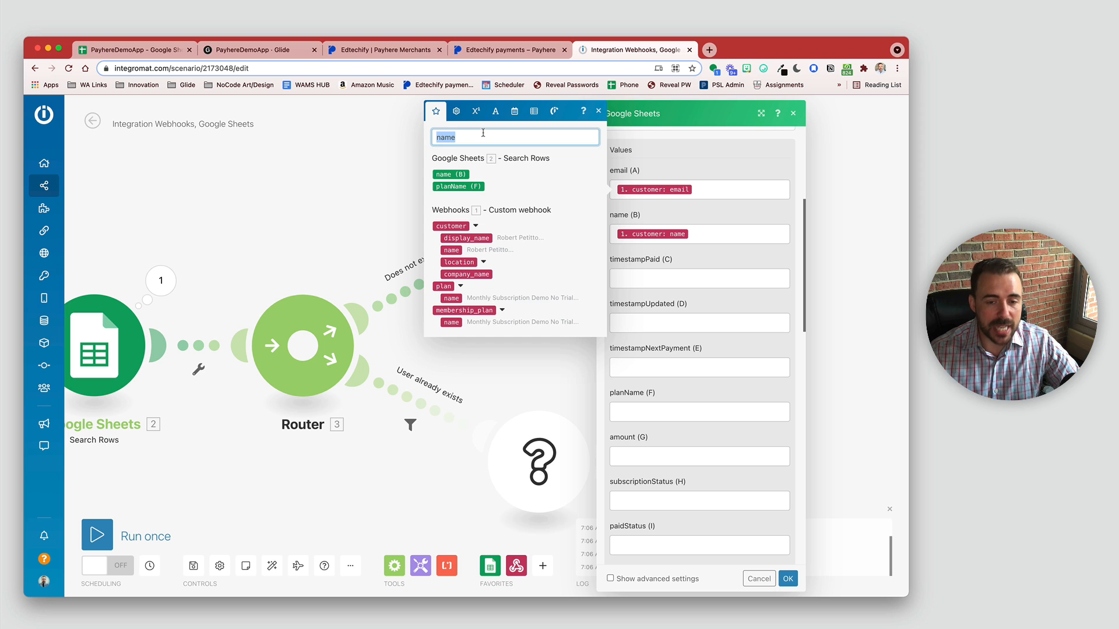
type("date")
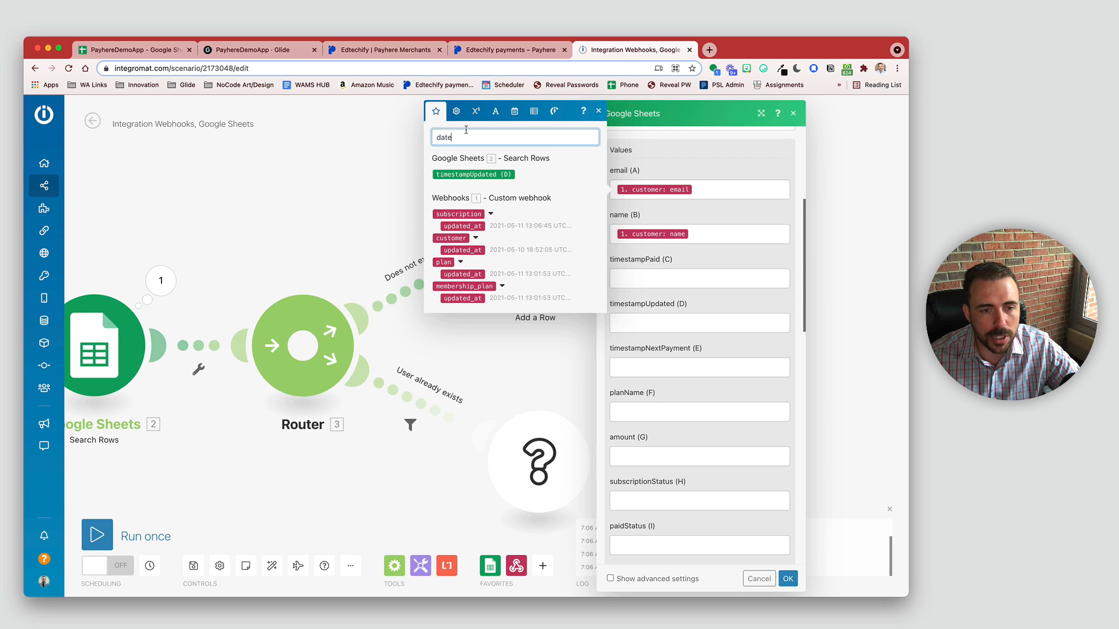
left_click_drag(462, 139, 392, 135)
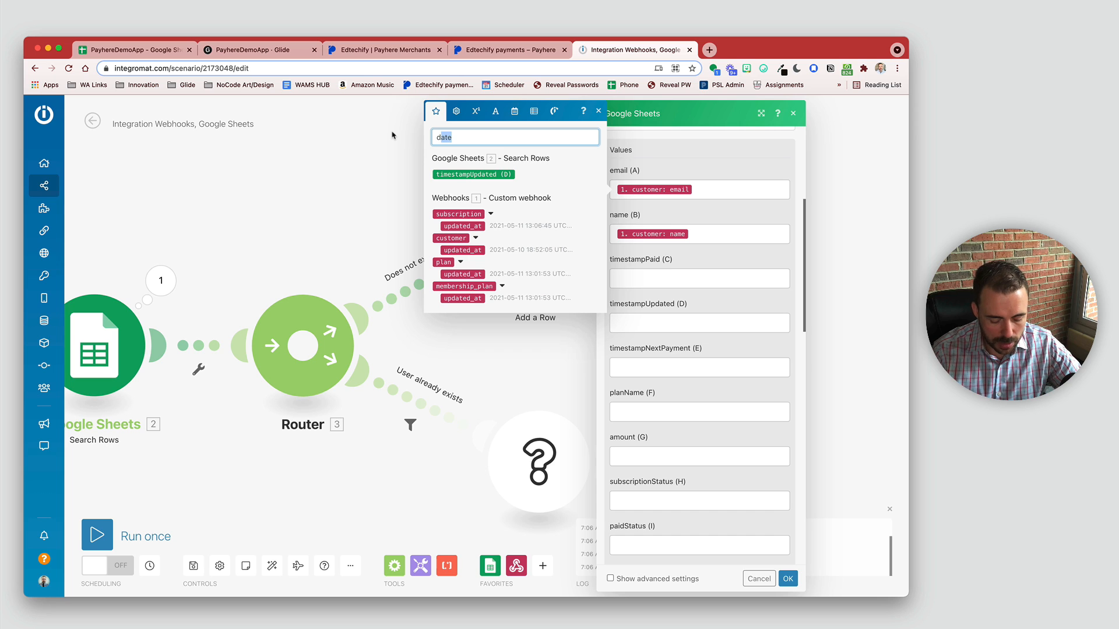
type("py")
key("BackSpace")
type("aym")
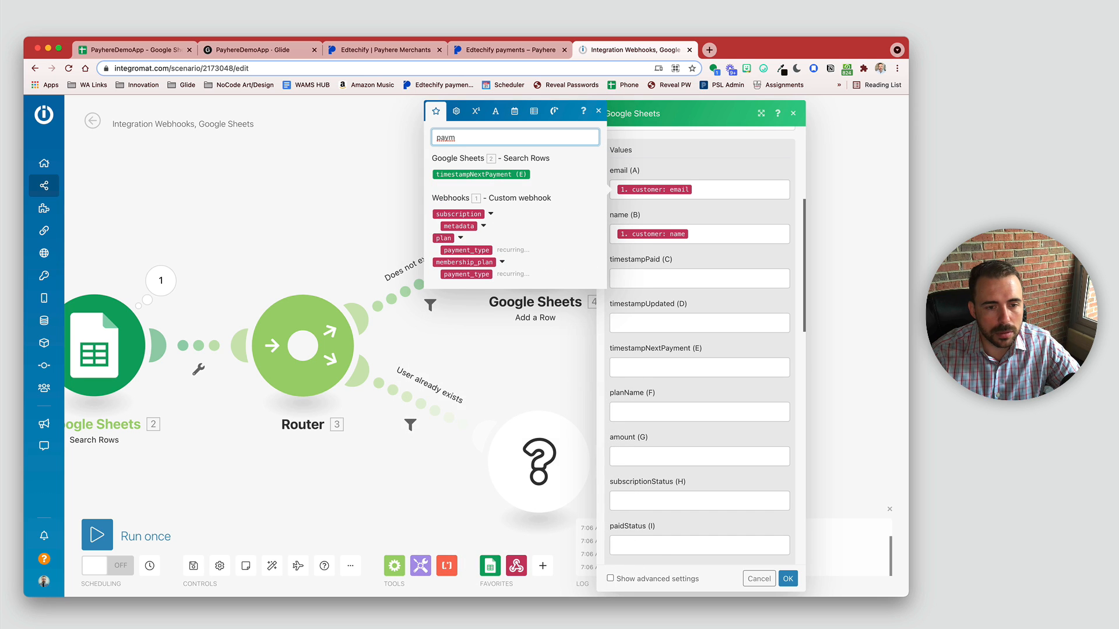
key("BackSpace")
key("BackSpace")
key("BackSpace")
key("BackSpace")
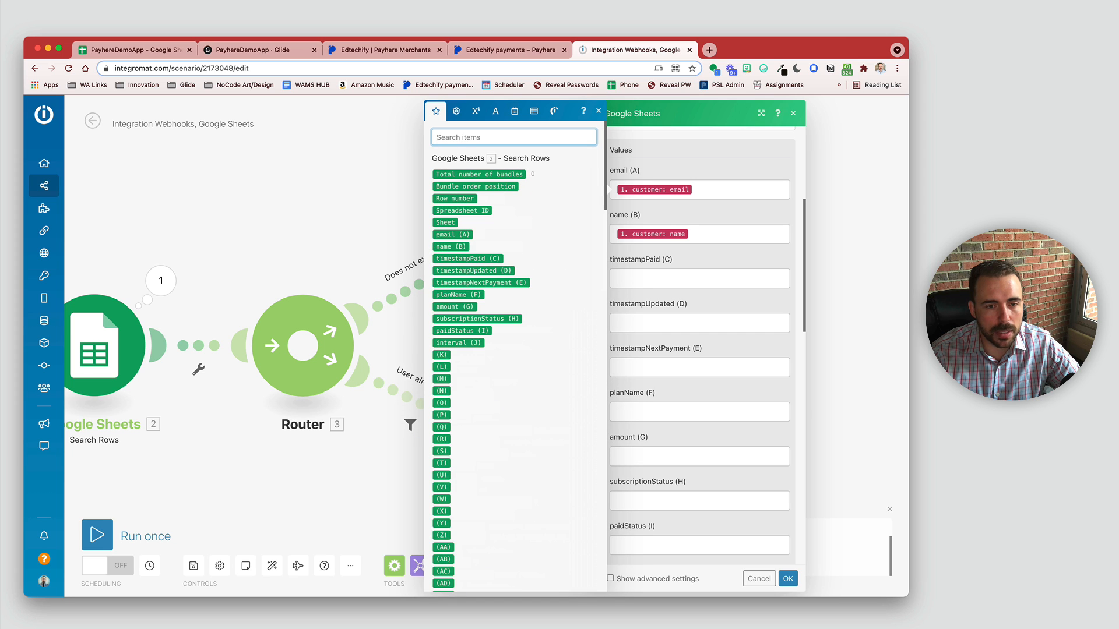
scroll(478, 323, "up", 15)
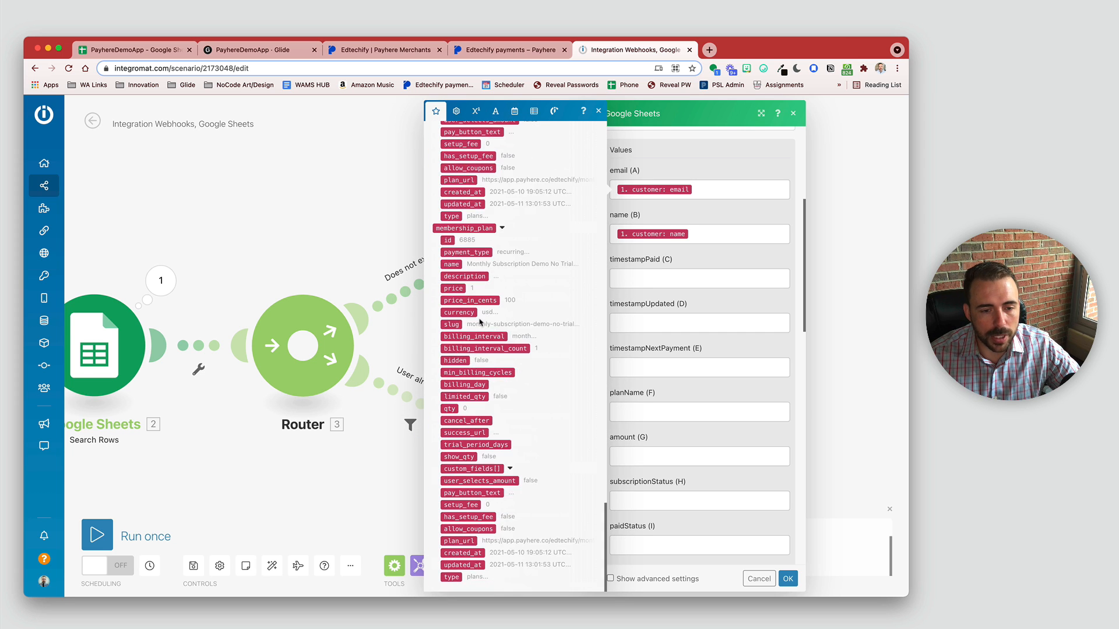
scroll(479, 322, "up", 2)
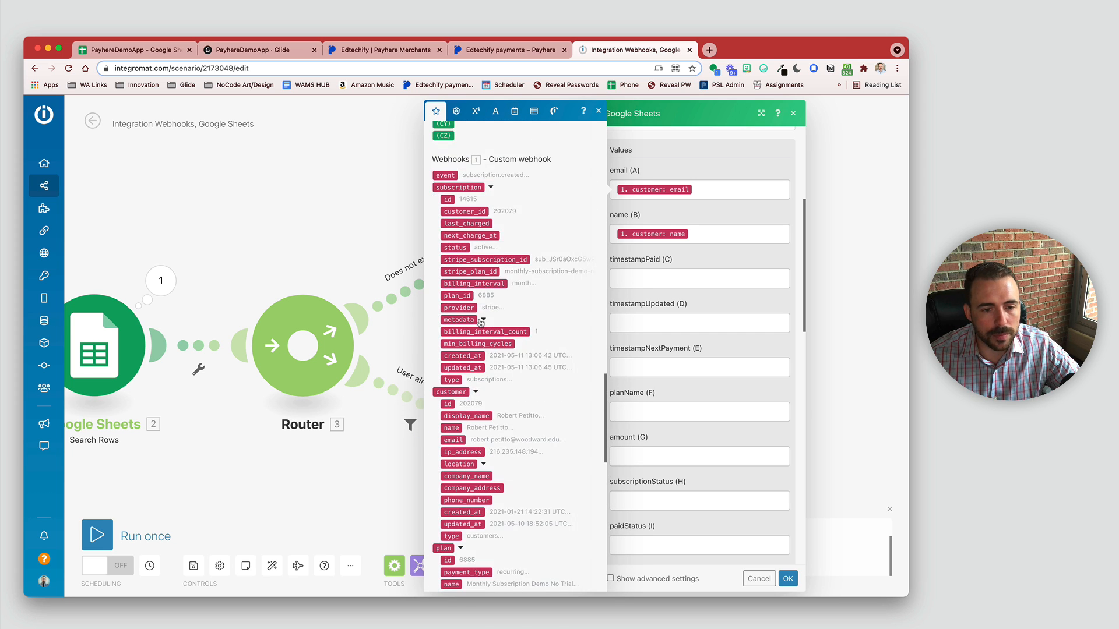
scroll(479, 322, "down", 10)
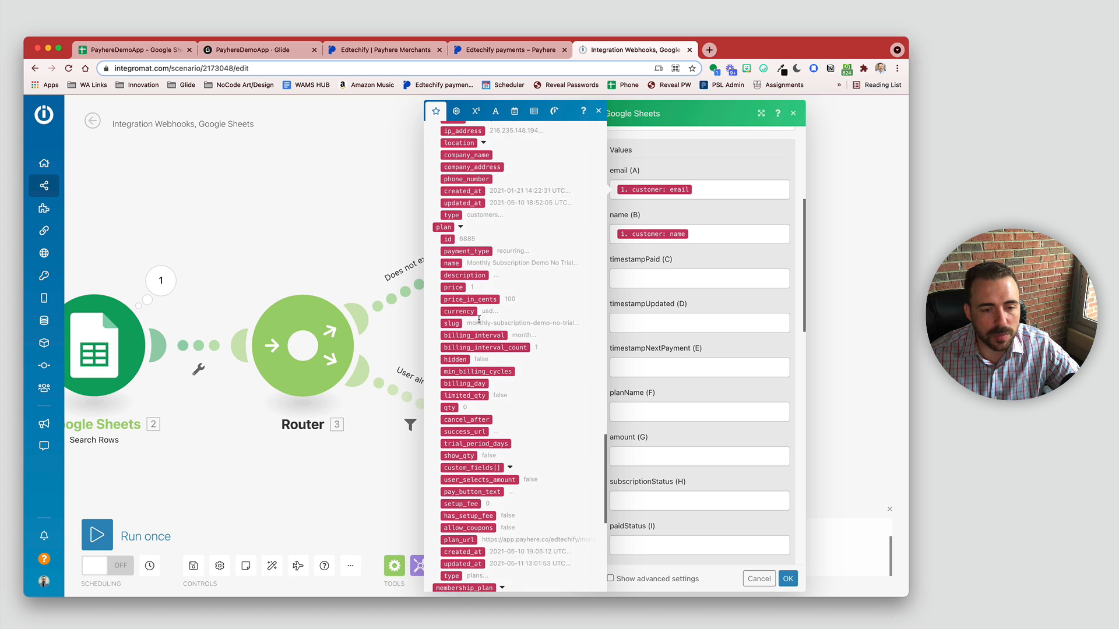
scroll(478, 320, "up", 4)
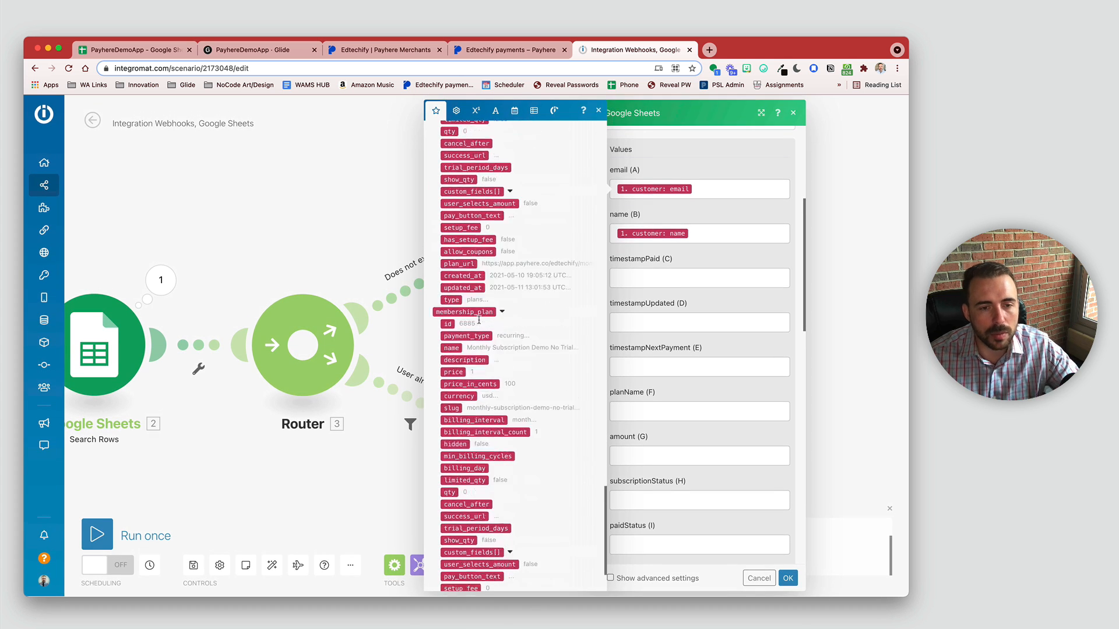
scroll(479, 320, "down", 10)
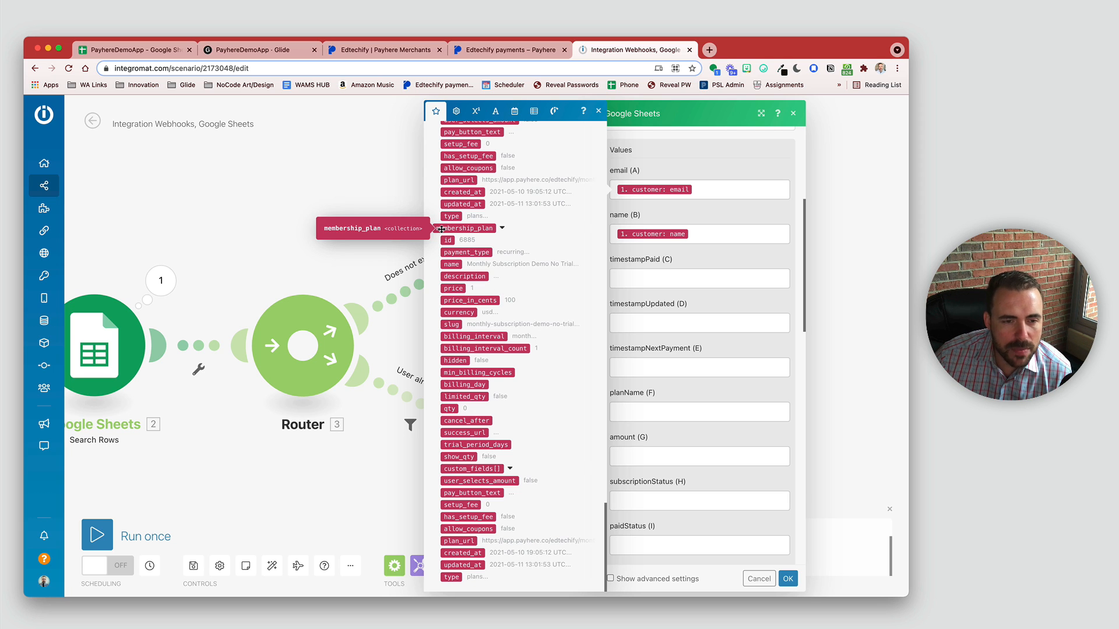
scroll(446, 230, "up", 15)
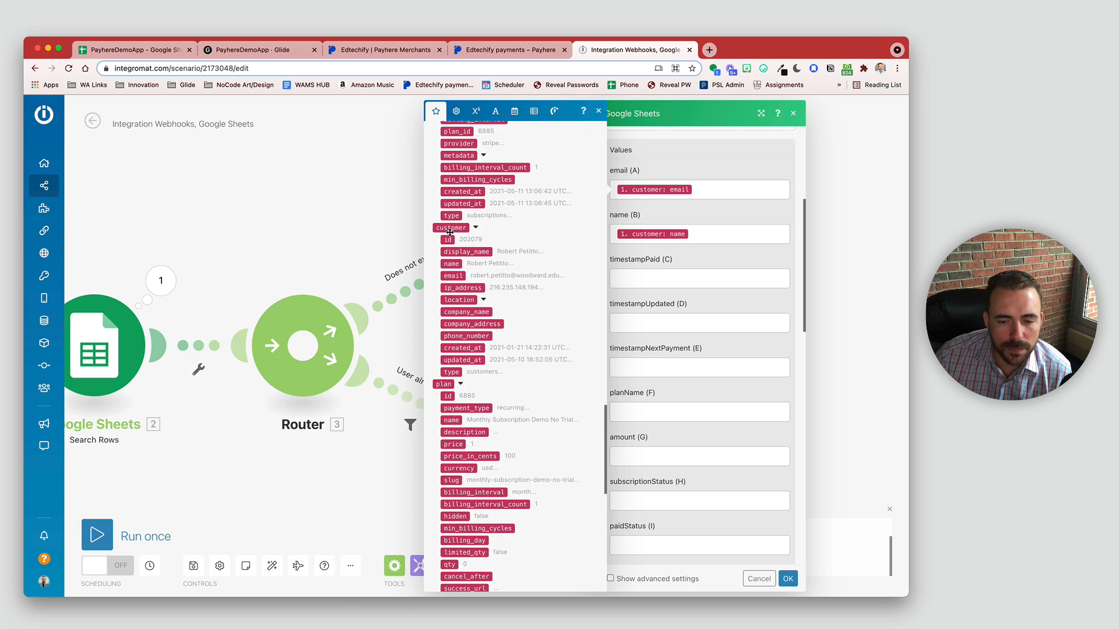
left_click(787, 579)
Step: Run the scenario once, processing the webhook data already waiting in the queue
left_click_drag(261, 470, 497, 455)
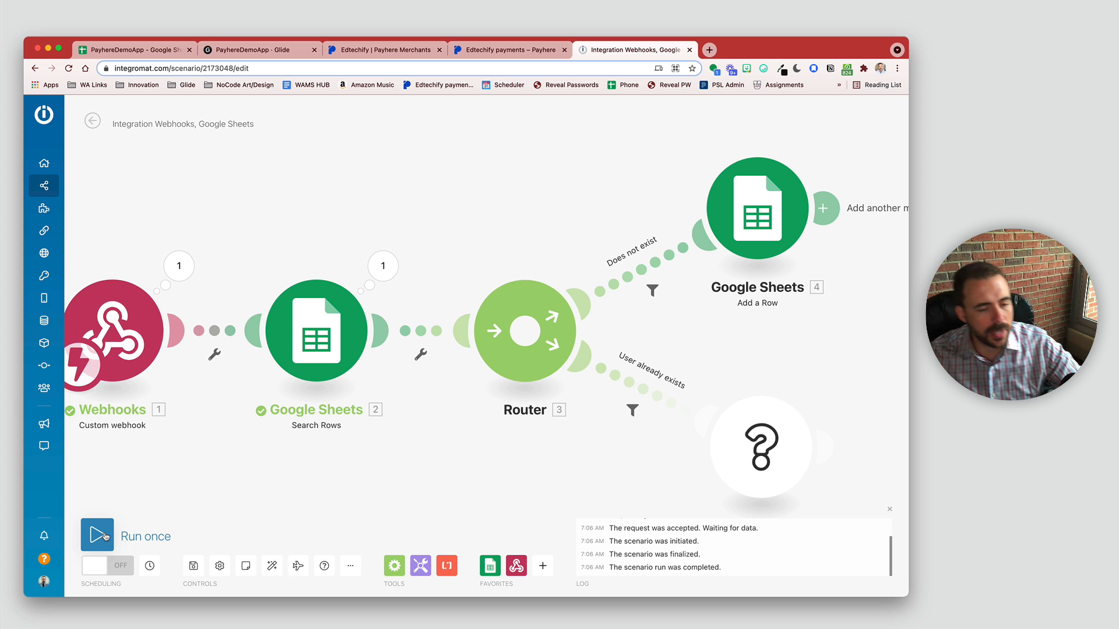
left_click(98, 535)
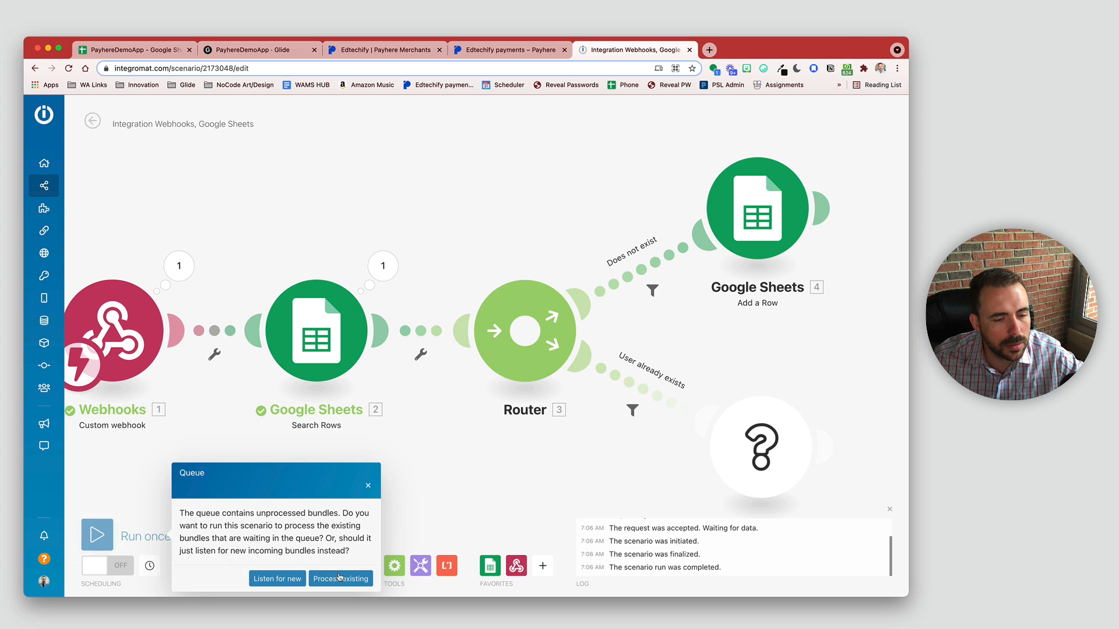
left_click(350, 582)
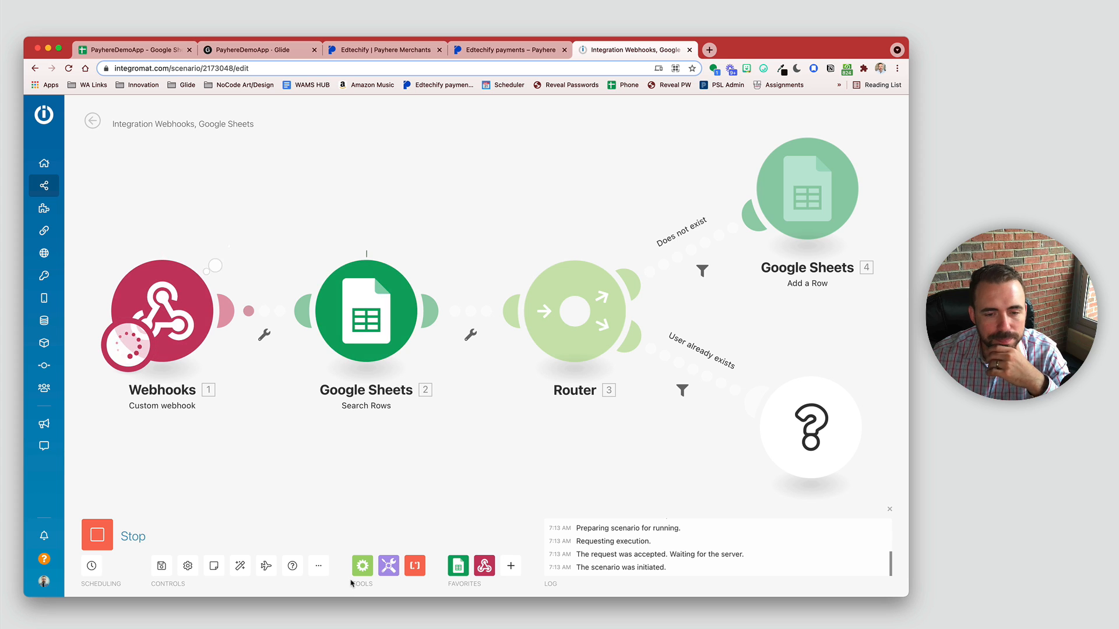
left_click_drag(595, 419, 419, 502)
left_click(630, 262)
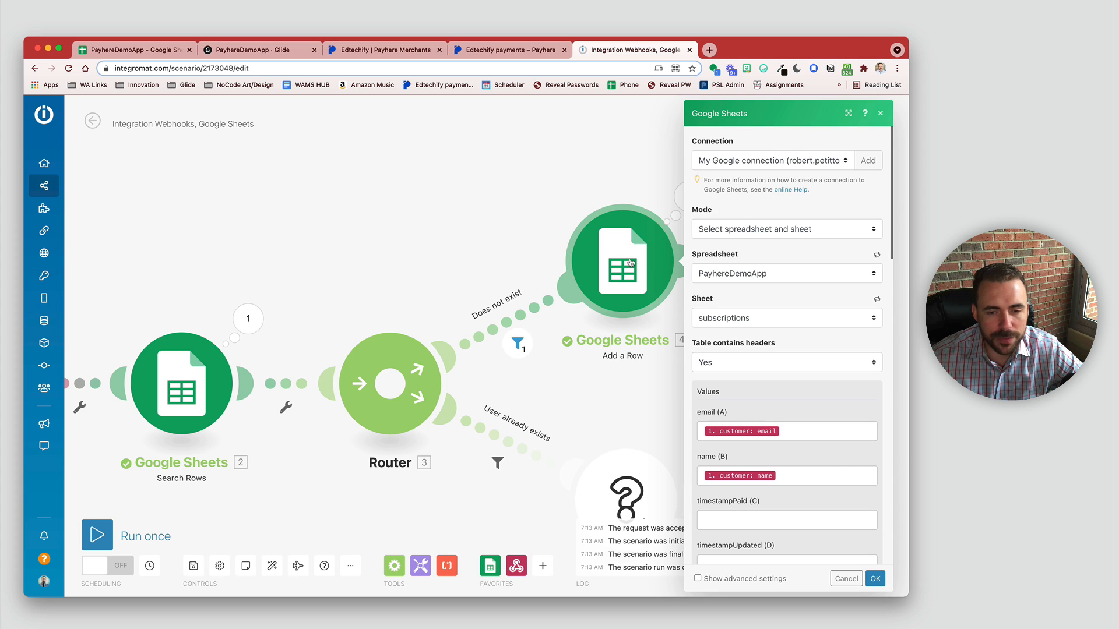
Step: Map the payment updated_at into the timestampPaid value
scroll(759, 473, "down", 5)
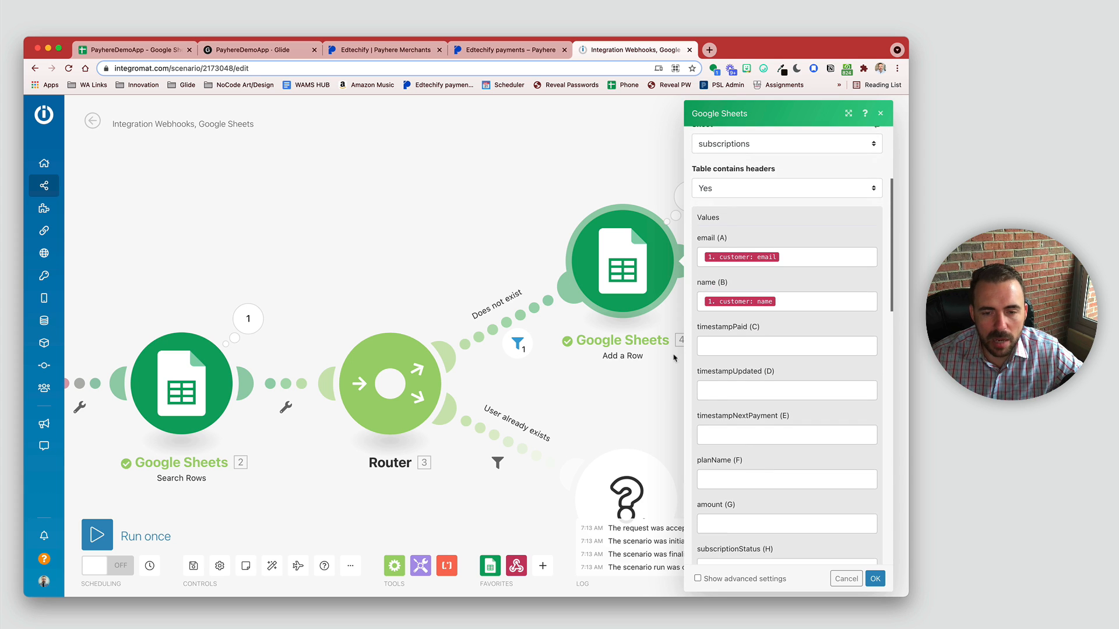
left_click(741, 342)
scroll(625, 359, "down", 10)
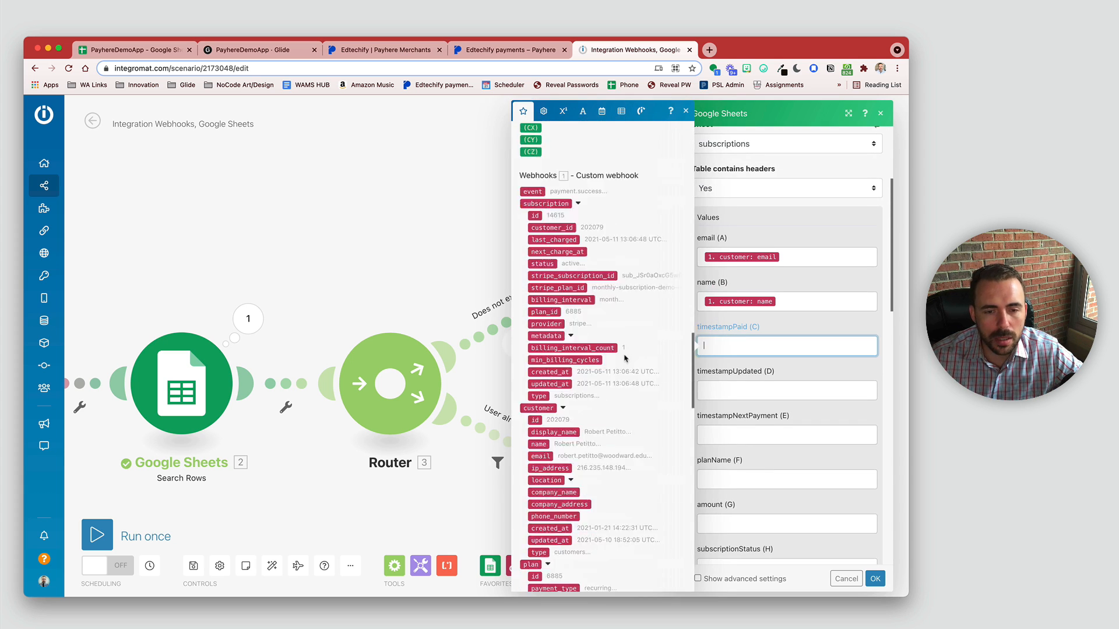
scroll(626, 359, "up", 10)
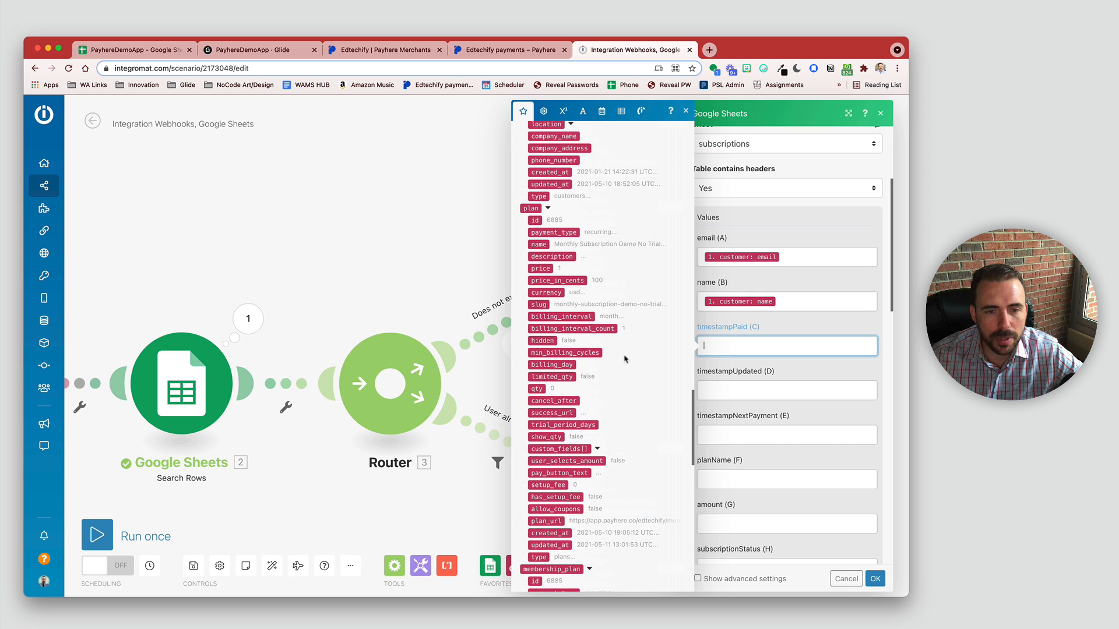
scroll(624, 359, "up", 2)
scroll(625, 359, "down", 10)
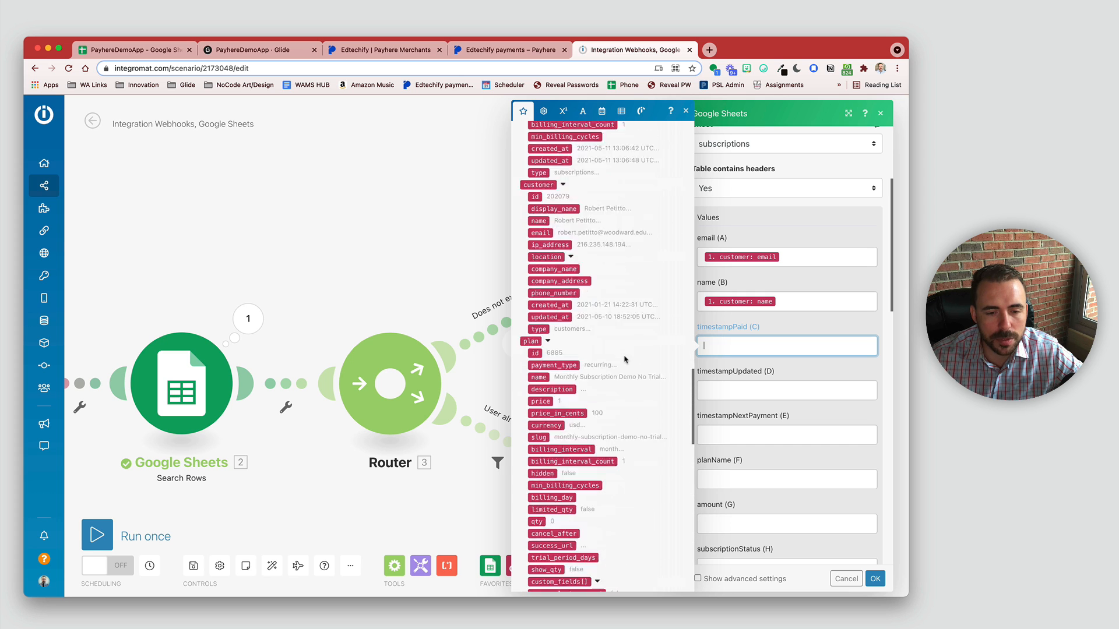
scroll(624, 359, "down", 10)
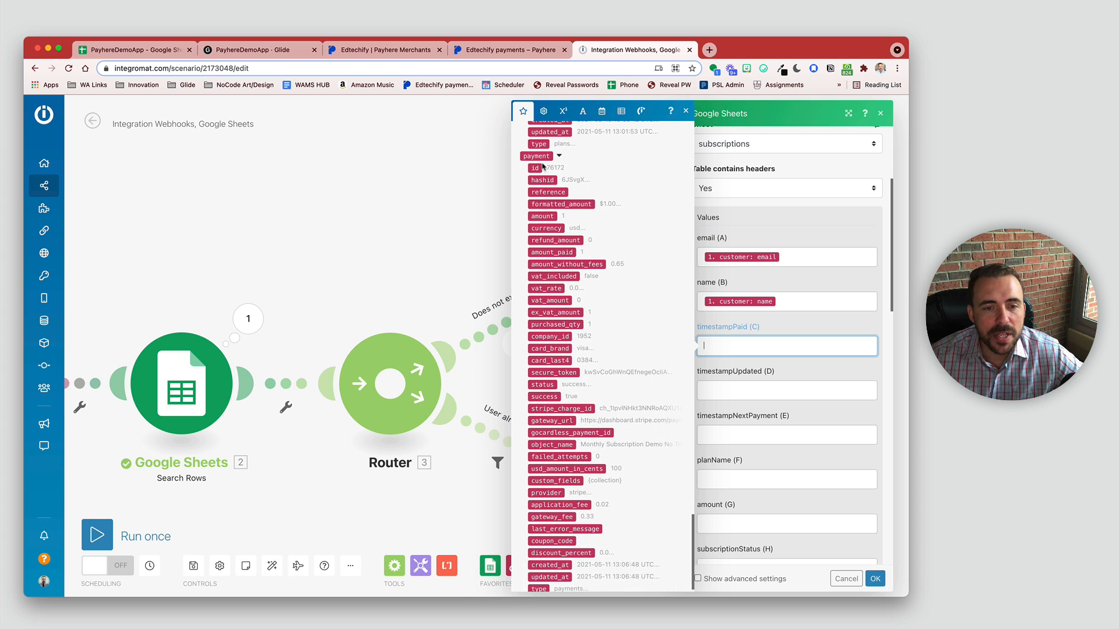
scroll(548, 532, "down", 1)
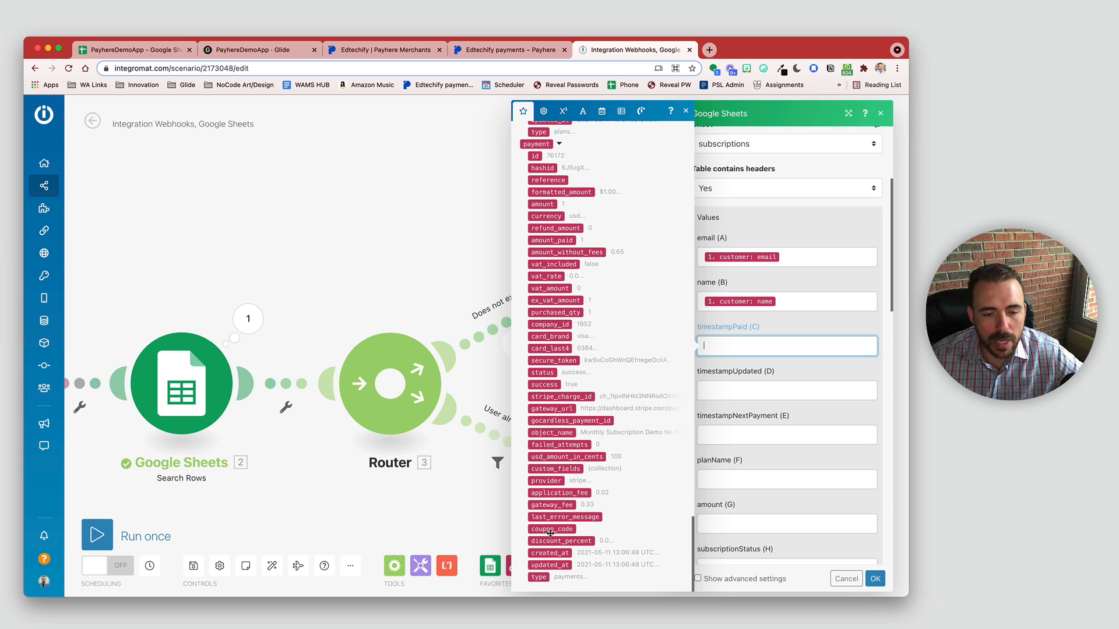
left_click(554, 565)
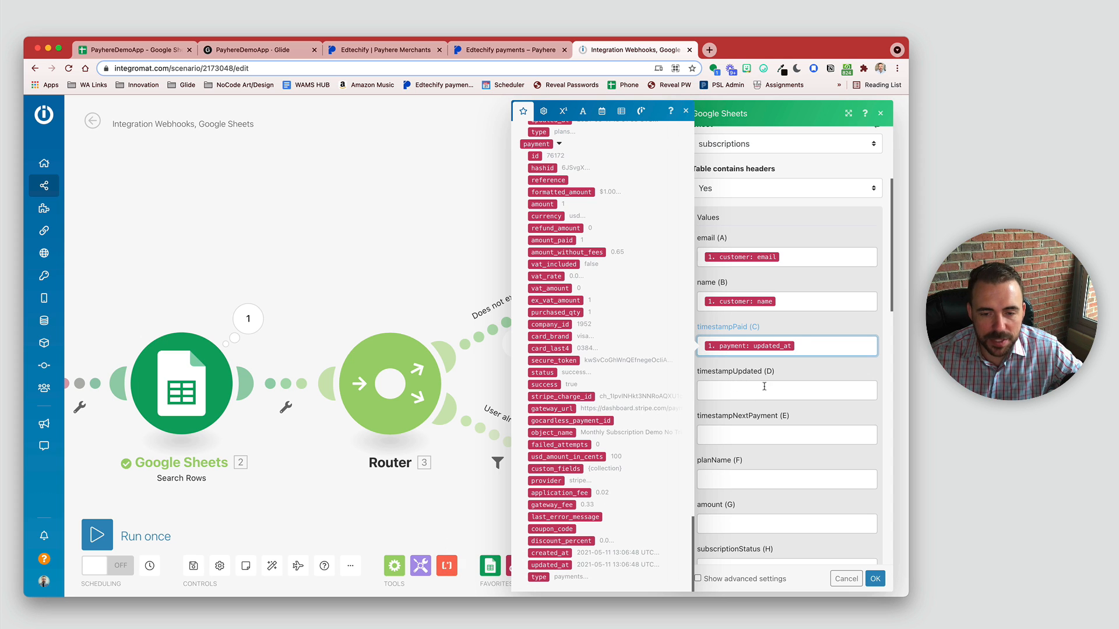
scroll(580, 384, "up", 10)
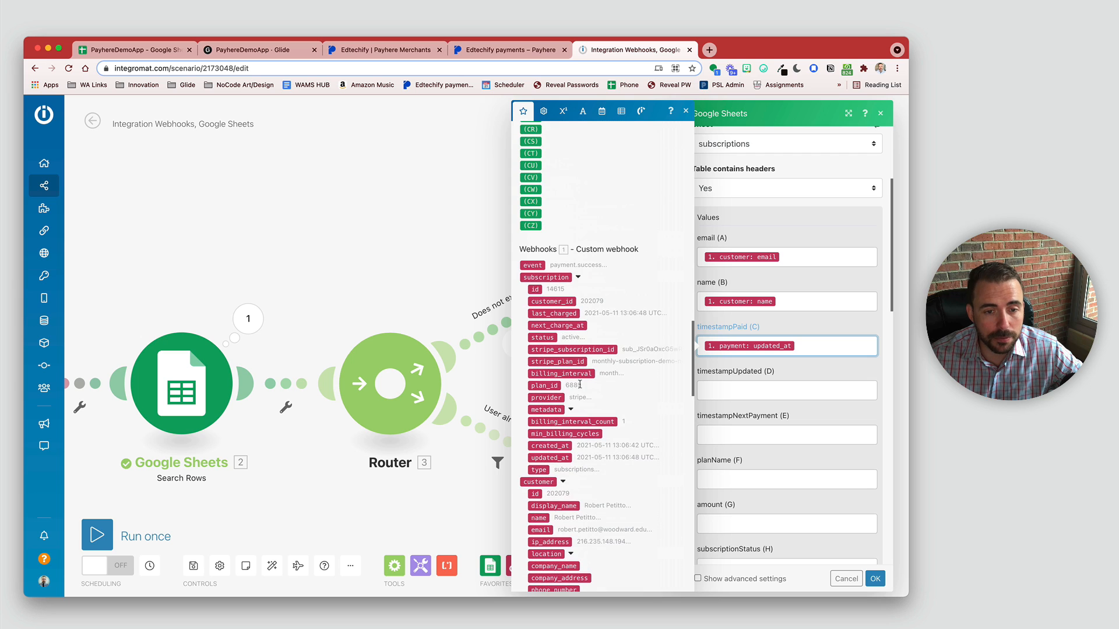
Step: Map subscription updated_at into timestampUpdated and subscription next_charge_at into timestampNextPayment
left_click(555, 458)
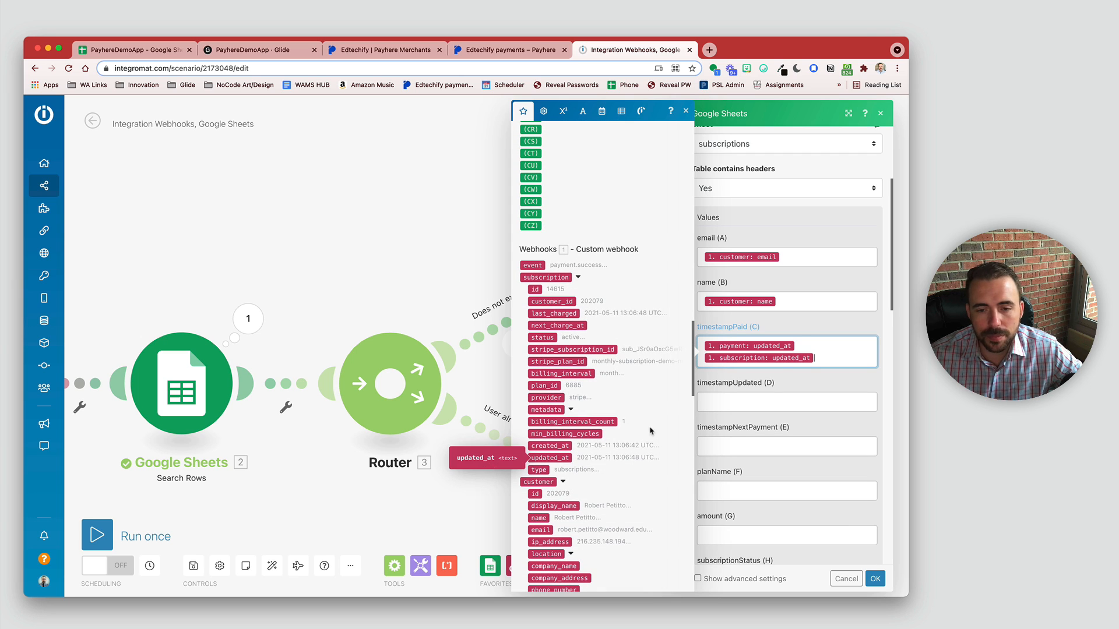
left_click_drag(799, 358, 796, 402)
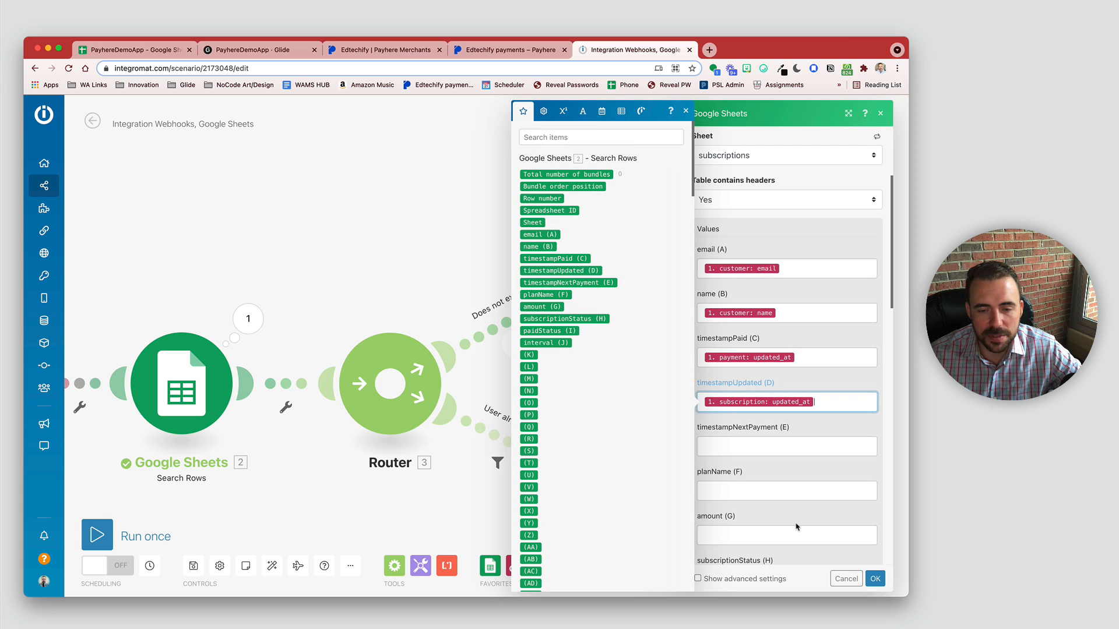
left_click(739, 449)
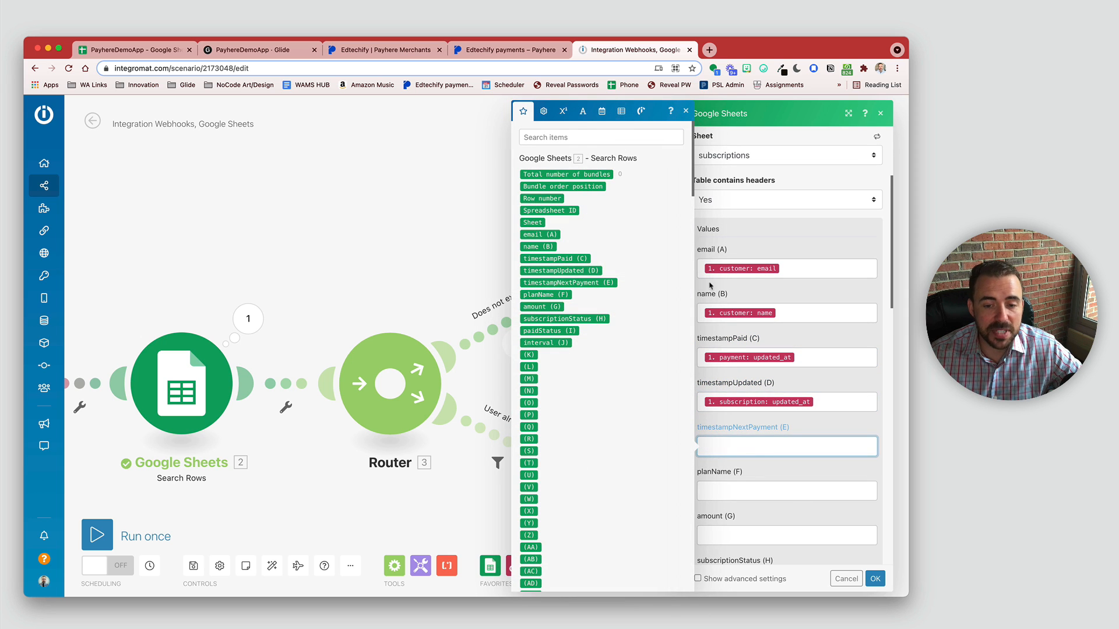
left_click(579, 137)
type("next")
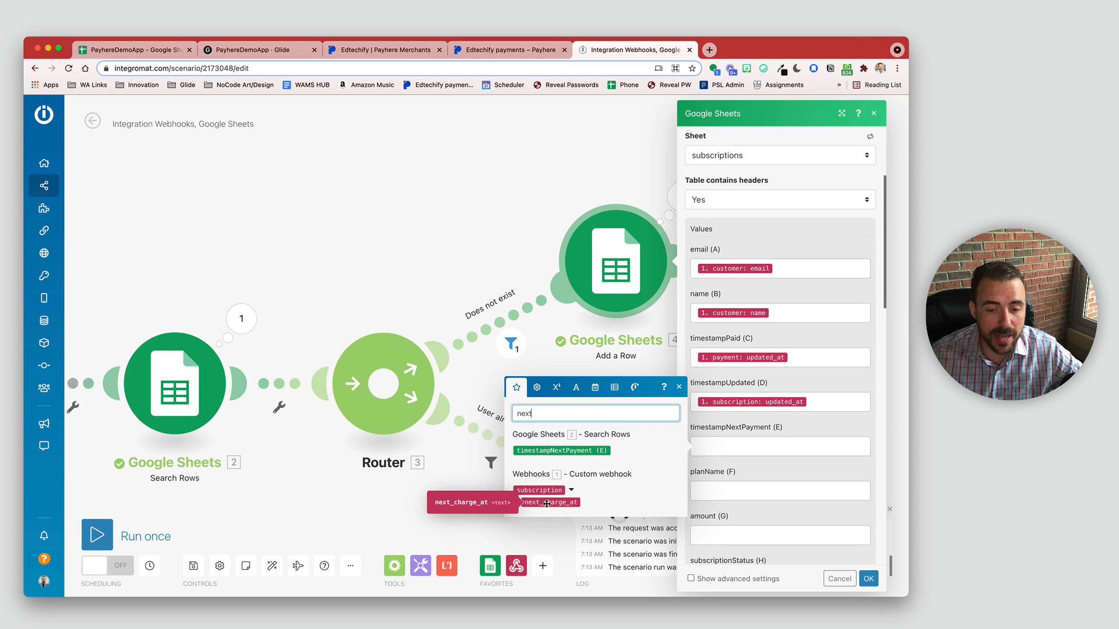
left_click_drag(545, 503, 751, 450)
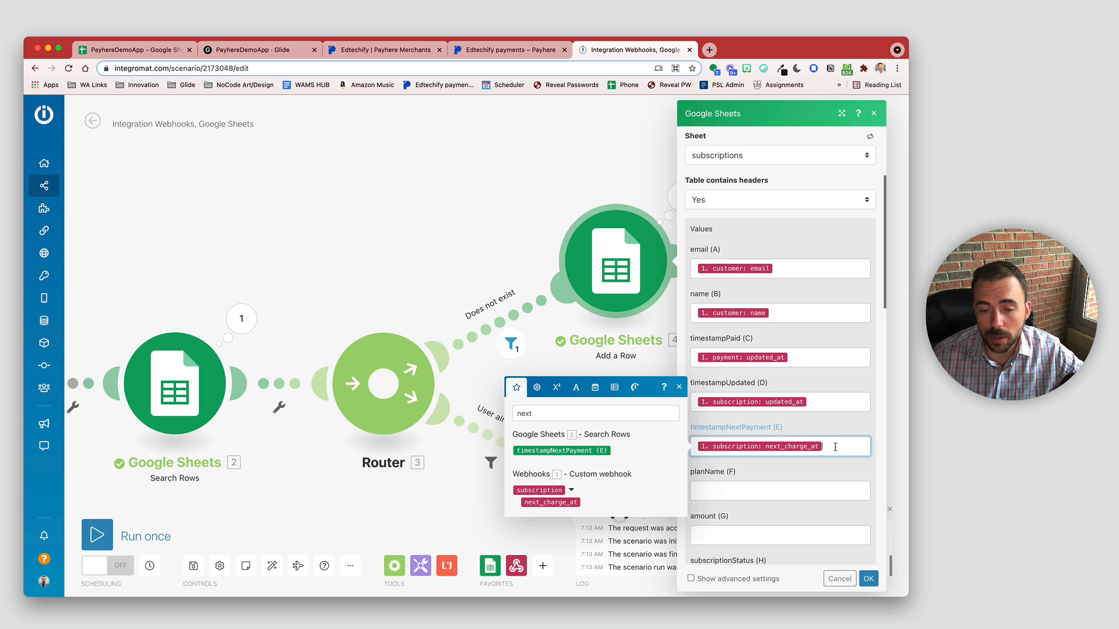
left_click(750, 476)
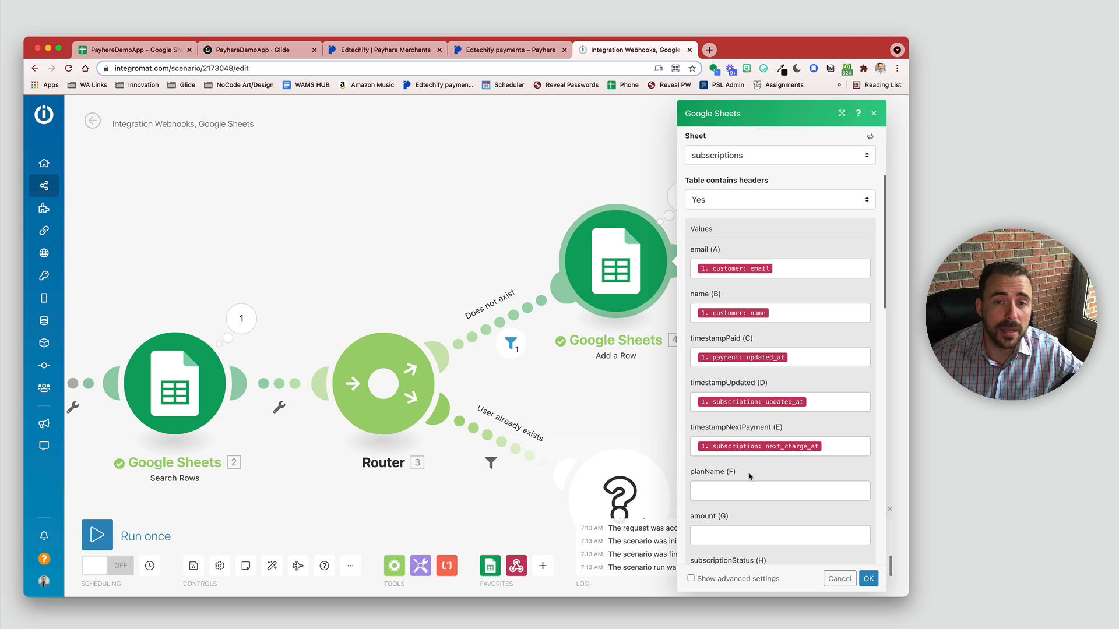
Step: Map the plan name into planName and payment amount_paid into amount
left_click(702, 488)
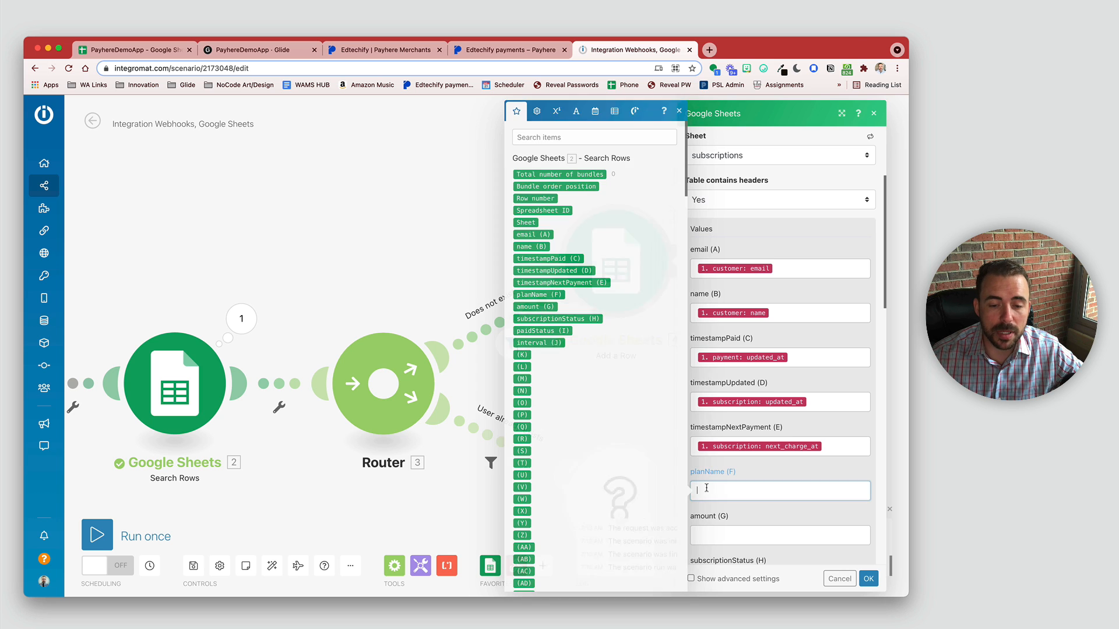
left_click(538, 137)
type("name")
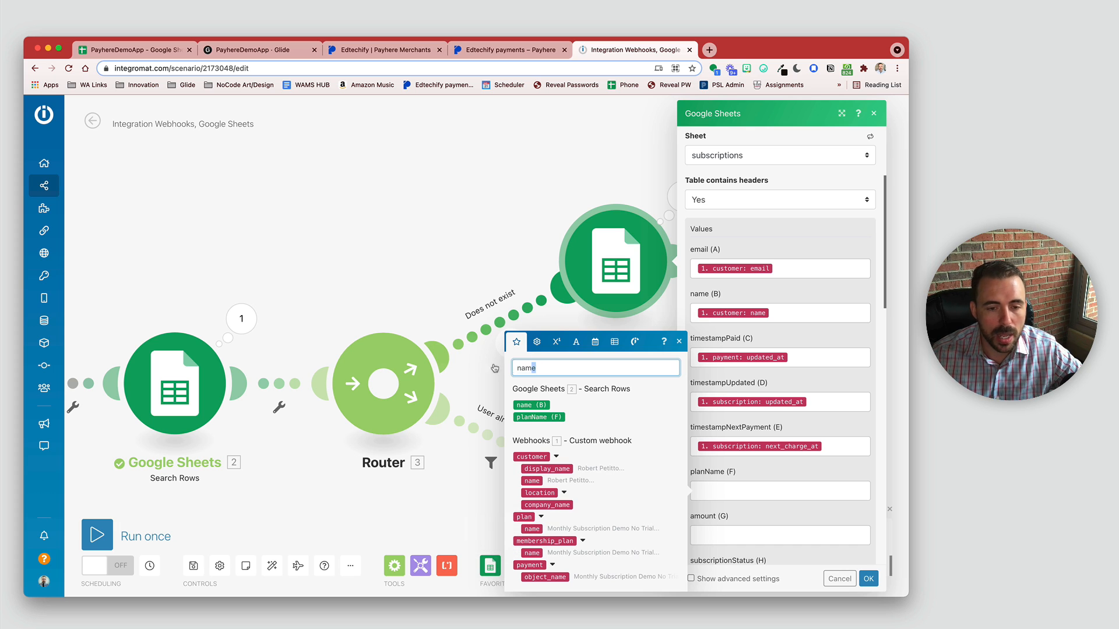
key("super+a")
type("slu")
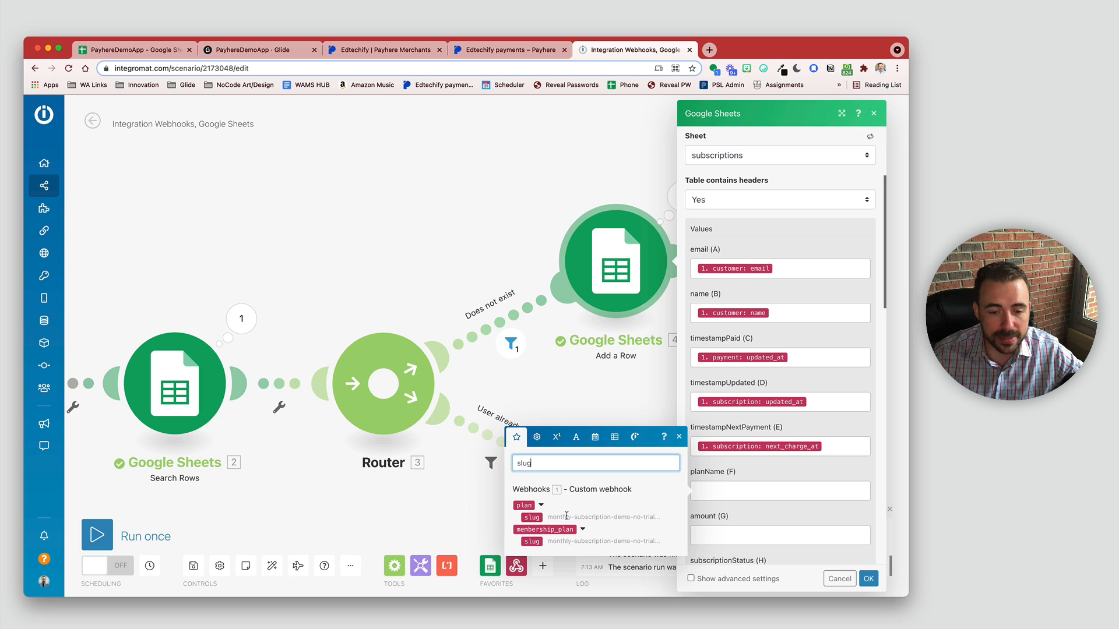
left_click(660, 517)
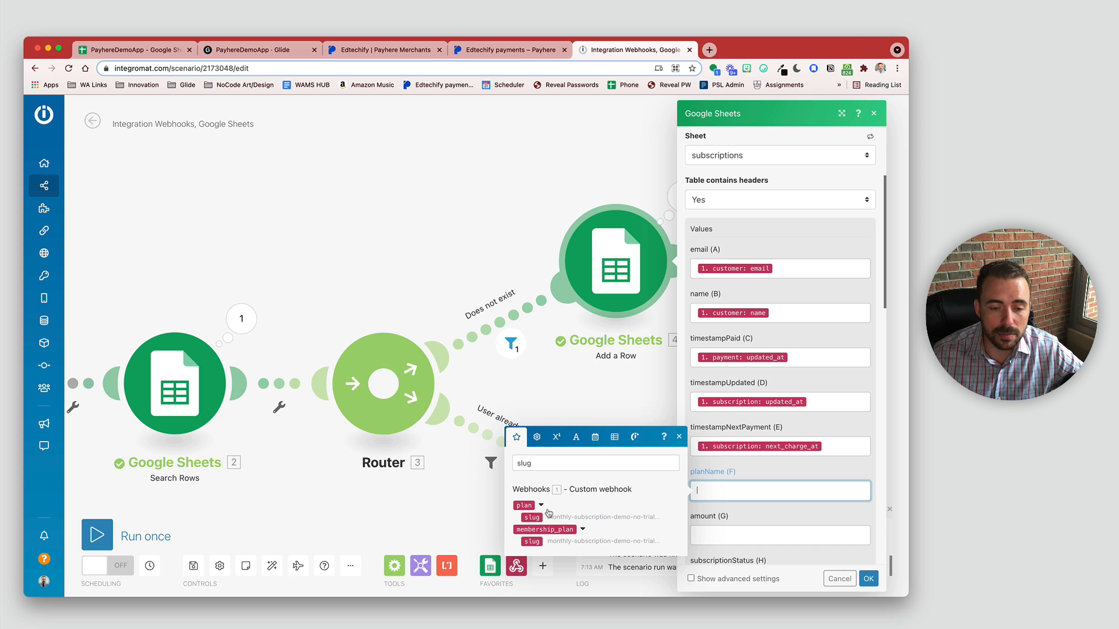
left_click_drag(538, 518, 537, 517)
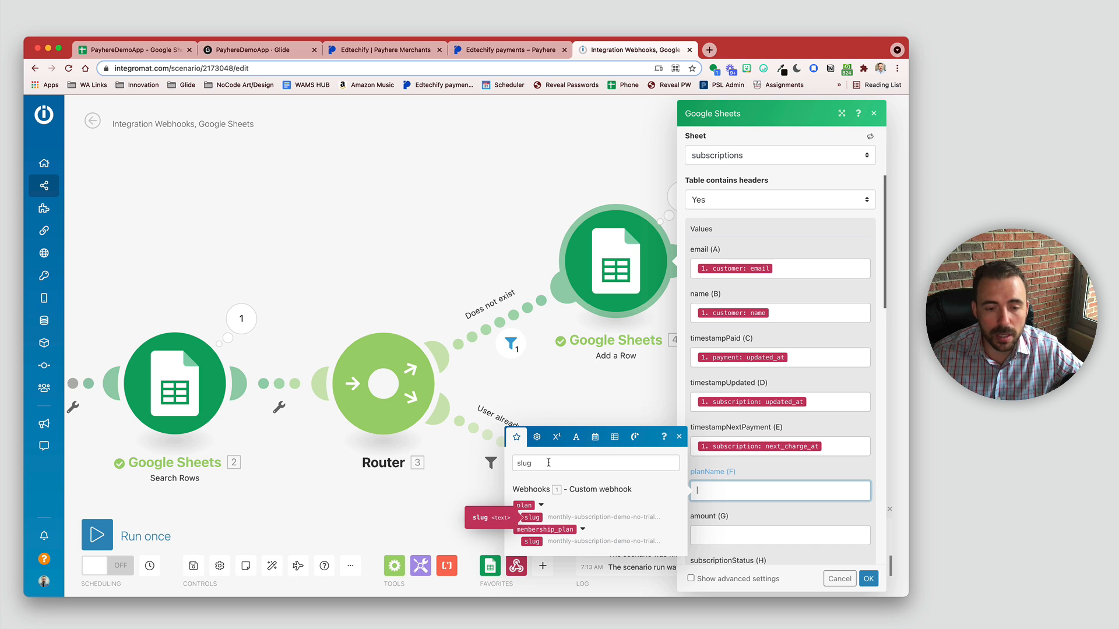
left_click_drag(548, 462, 503, 466)
type("name")
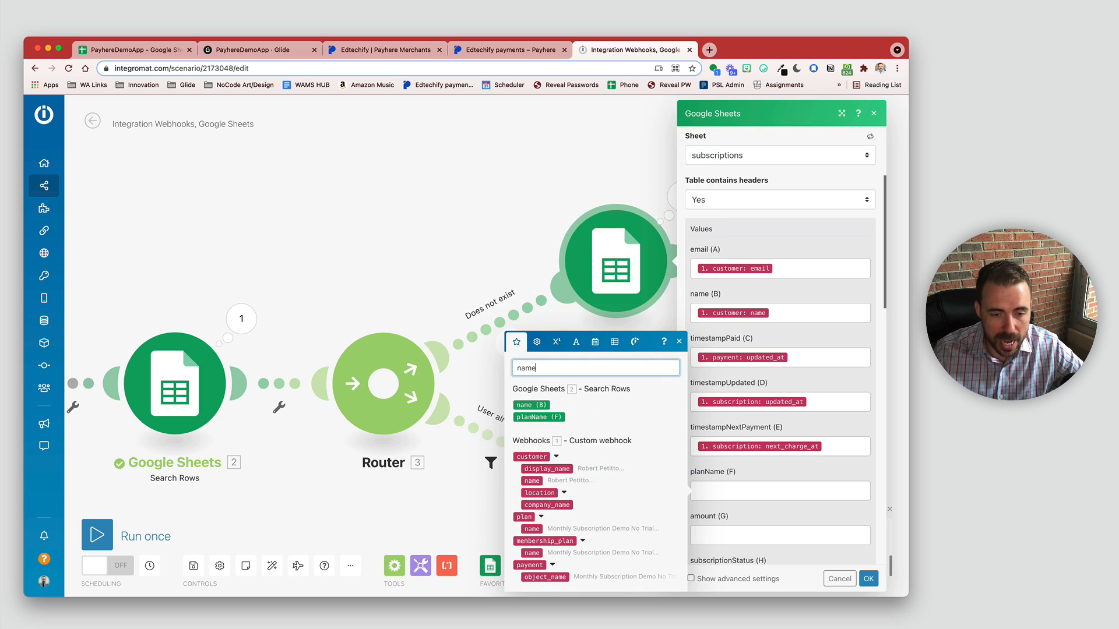
left_click(530, 529)
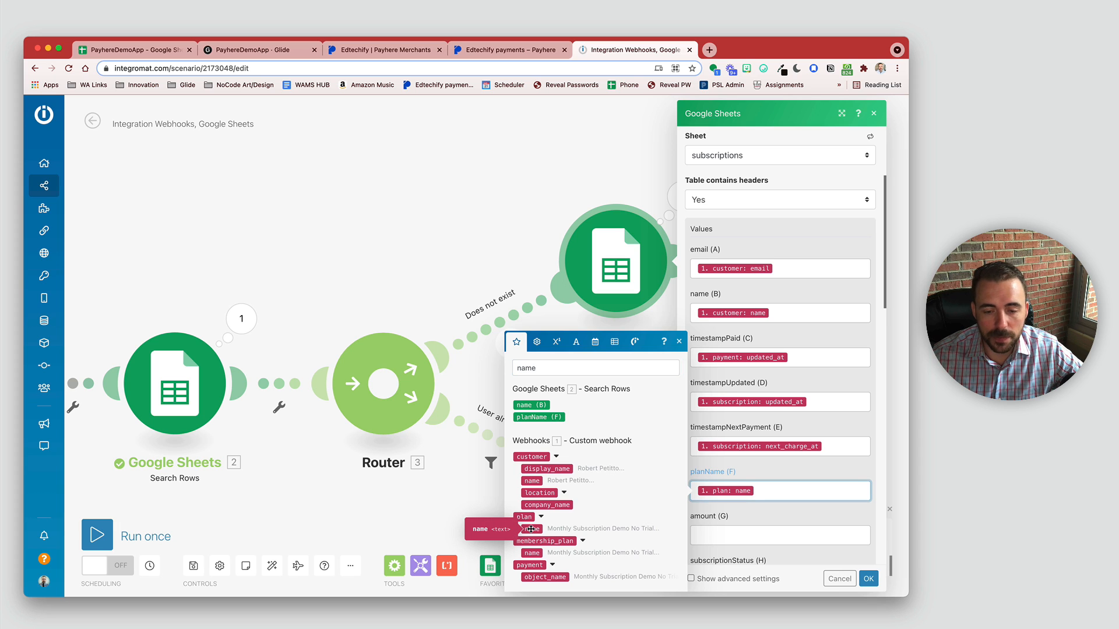
double_click(565, 367)
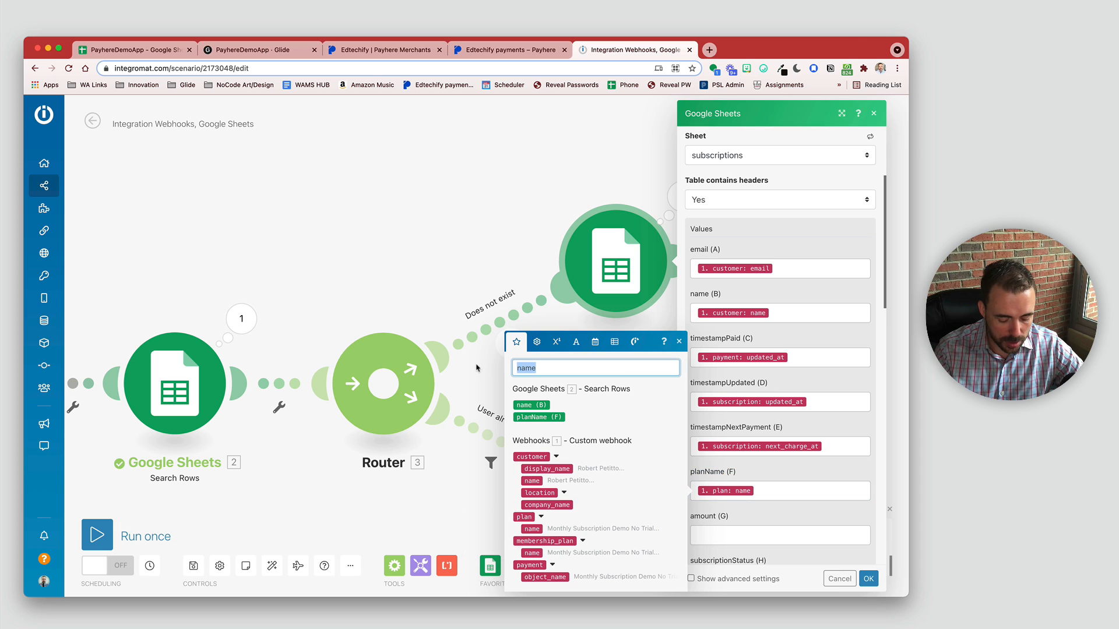
type("amoun")
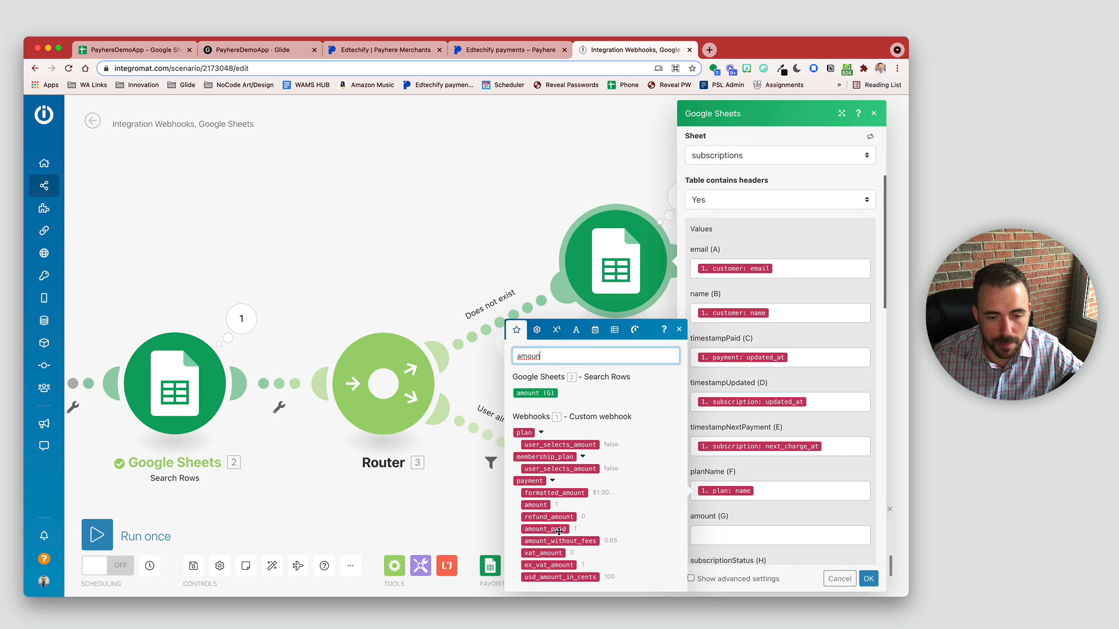
left_click_drag(548, 529, 746, 539)
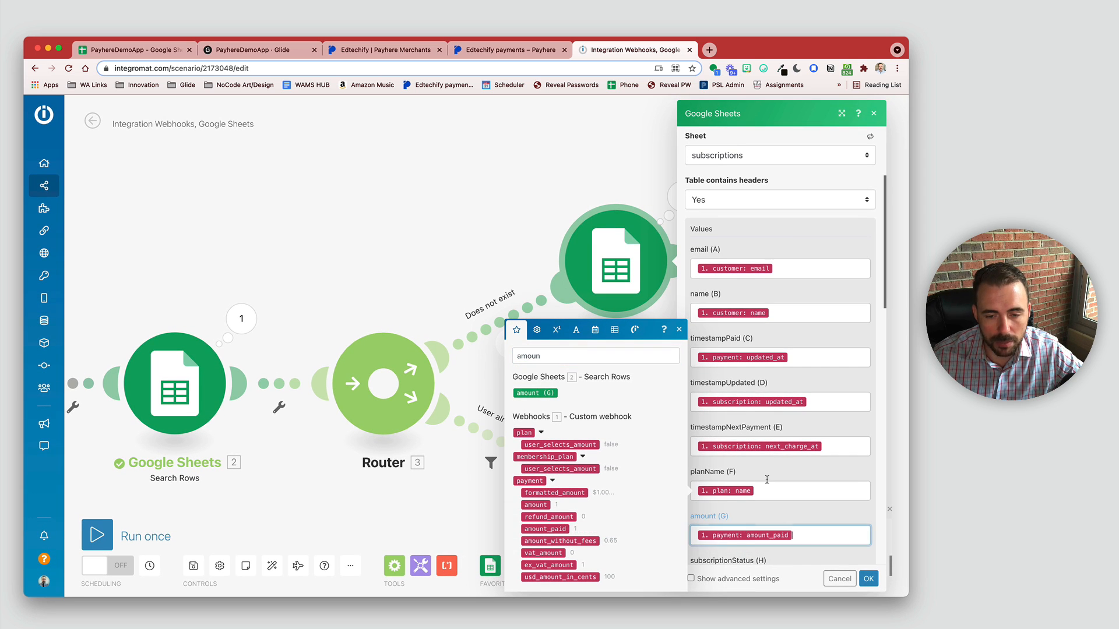
Step: Map subscription status, payment status and billing_interval into columns H, I, J, then save
scroll(779, 447, "down", 3)
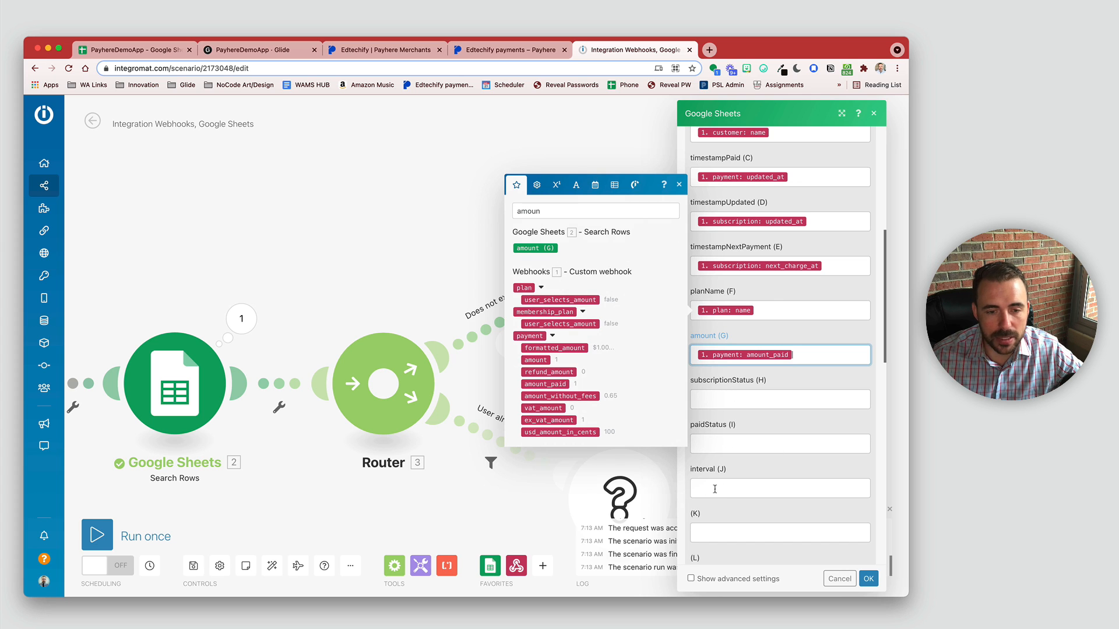
left_click(715, 398)
left_click(571, 138)
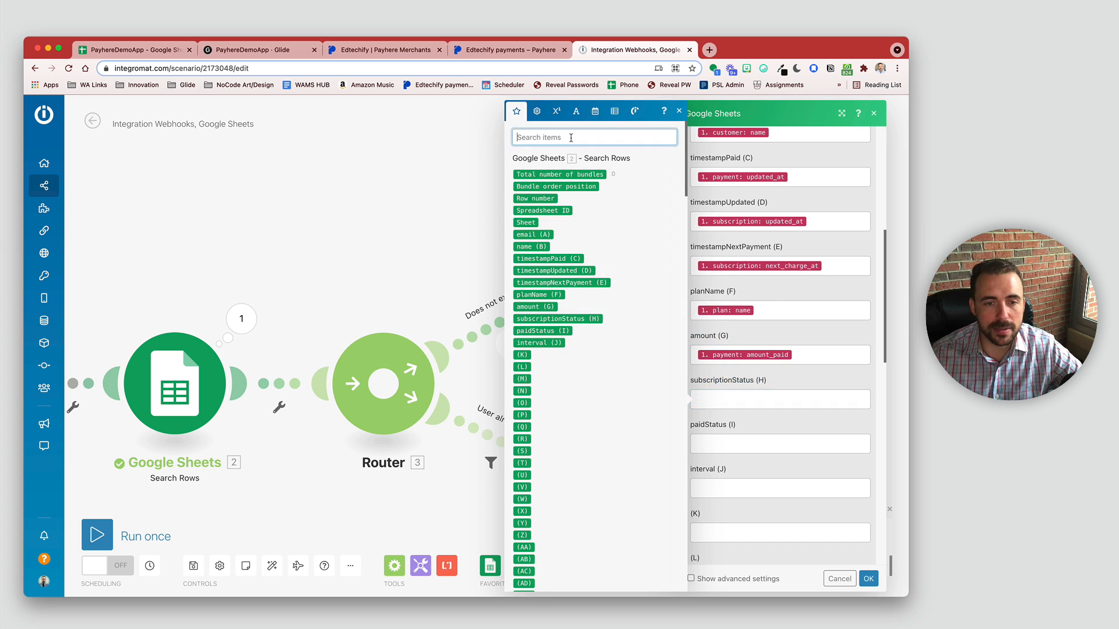
type("stat")
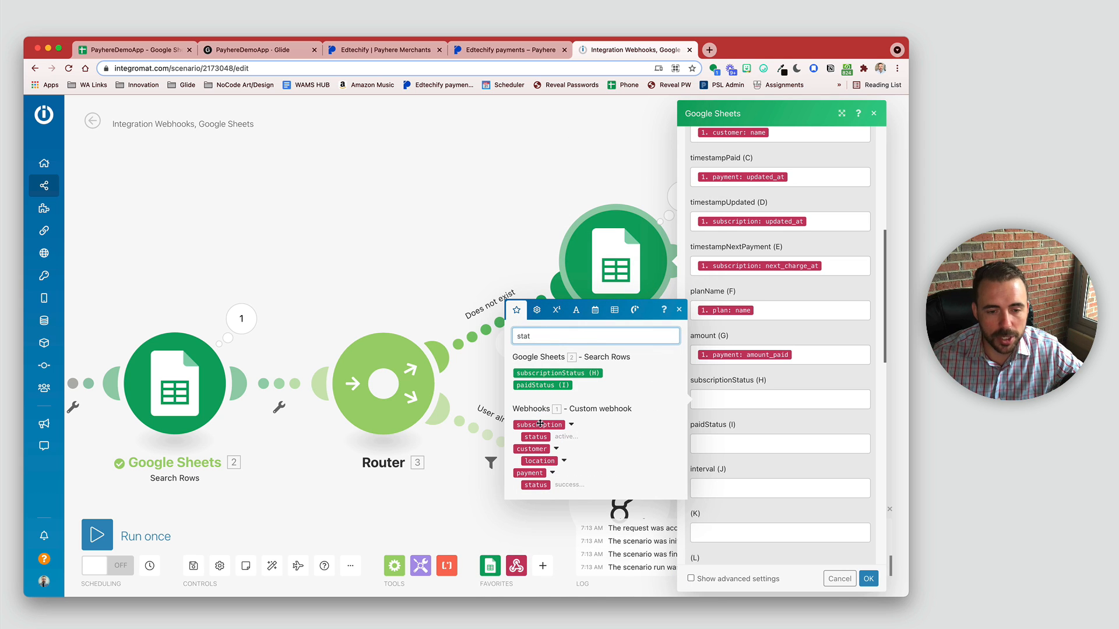
left_click_drag(536, 437, 731, 402)
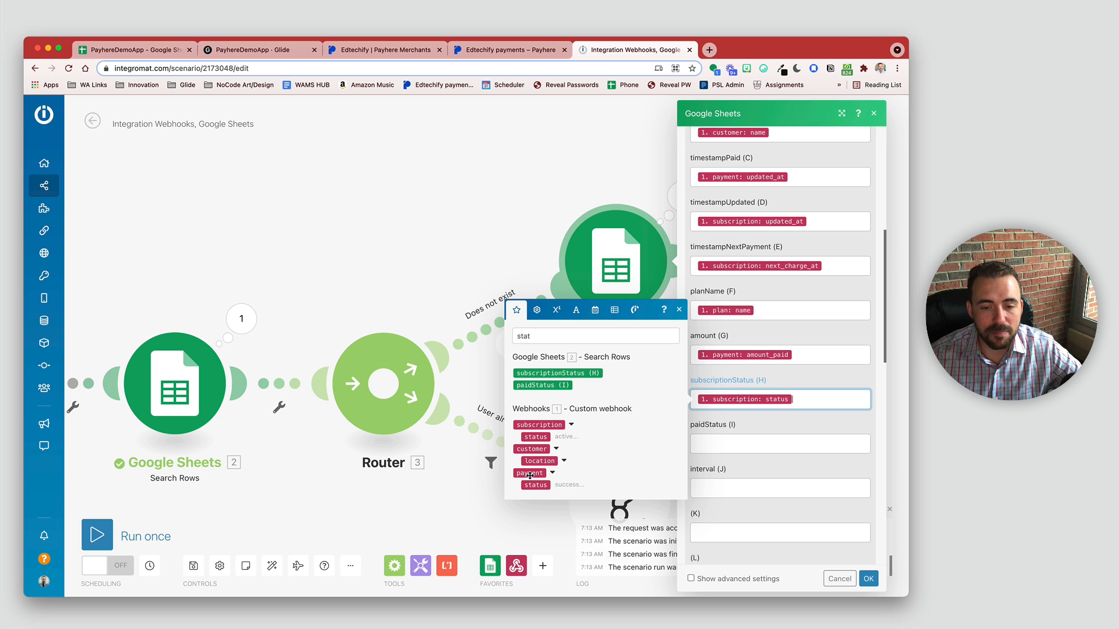
left_click_drag(532, 486, 729, 445)
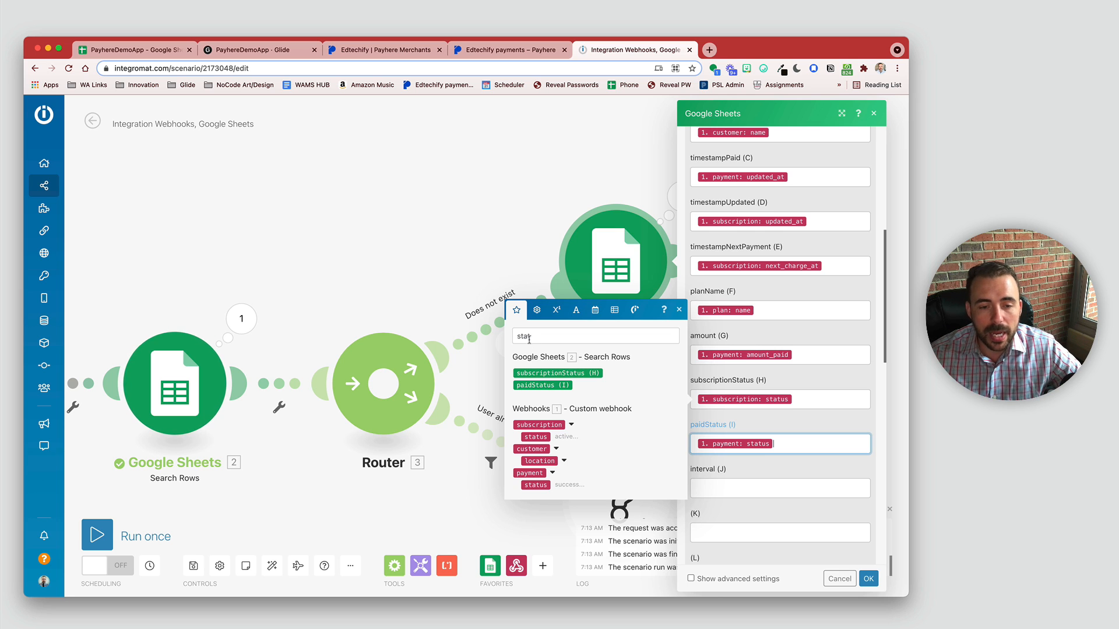
left_click(702, 493)
type("interval")
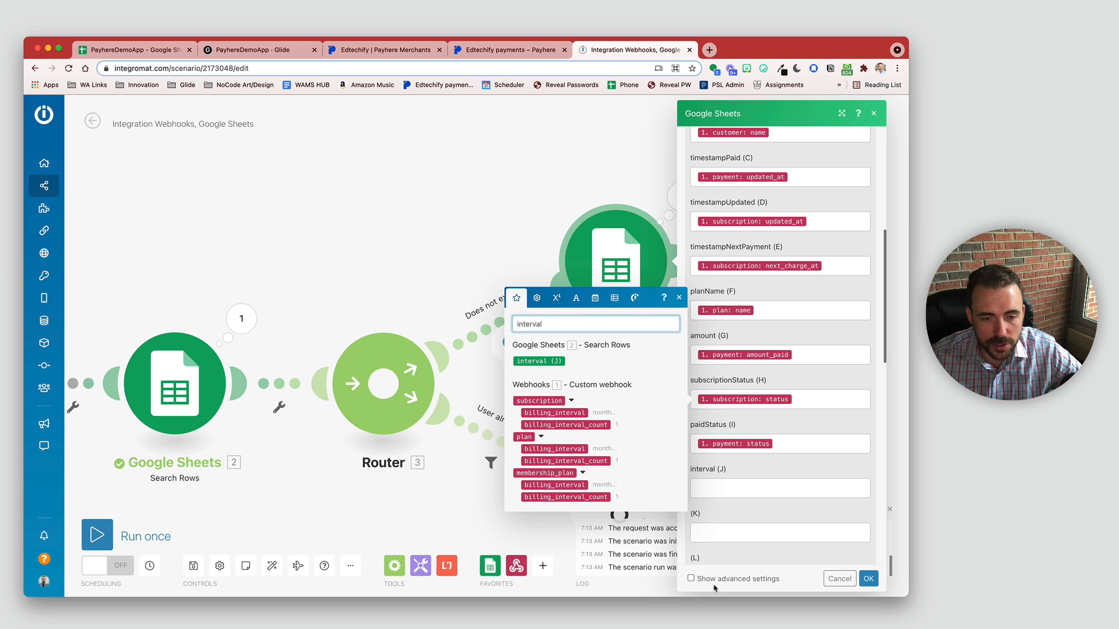
left_click_drag(560, 413, 746, 486)
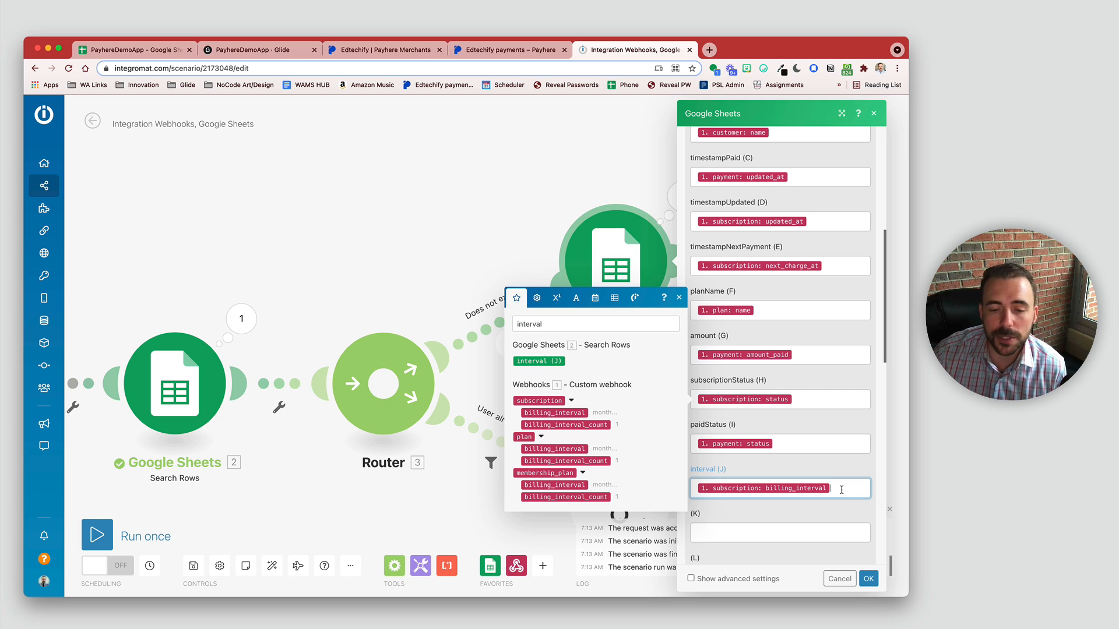
left_click(679, 297)
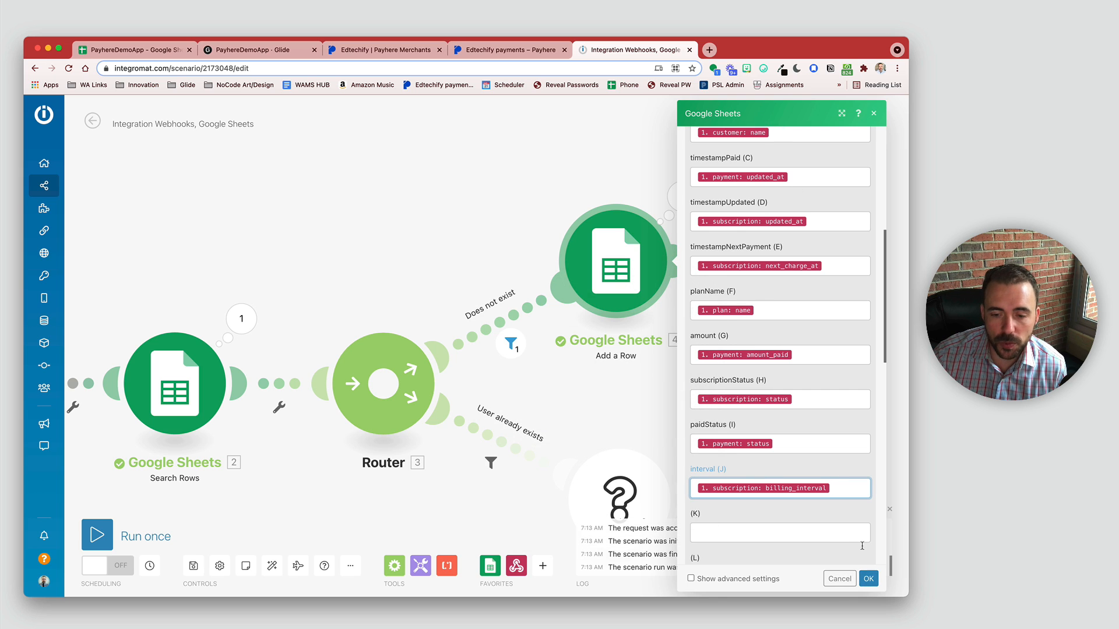
left_click(868, 579)
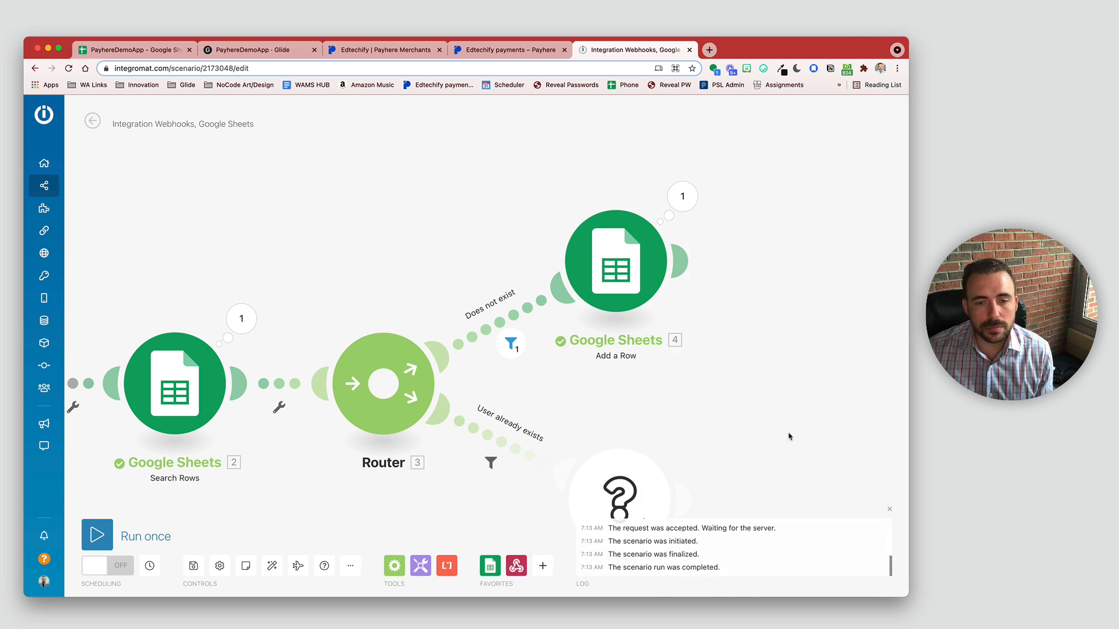
Step: Add a Google Sheets Update a Row module on the User already exists route
scroll(790, 437, "down", 2)
left_click_drag(790, 437, 746, 338)
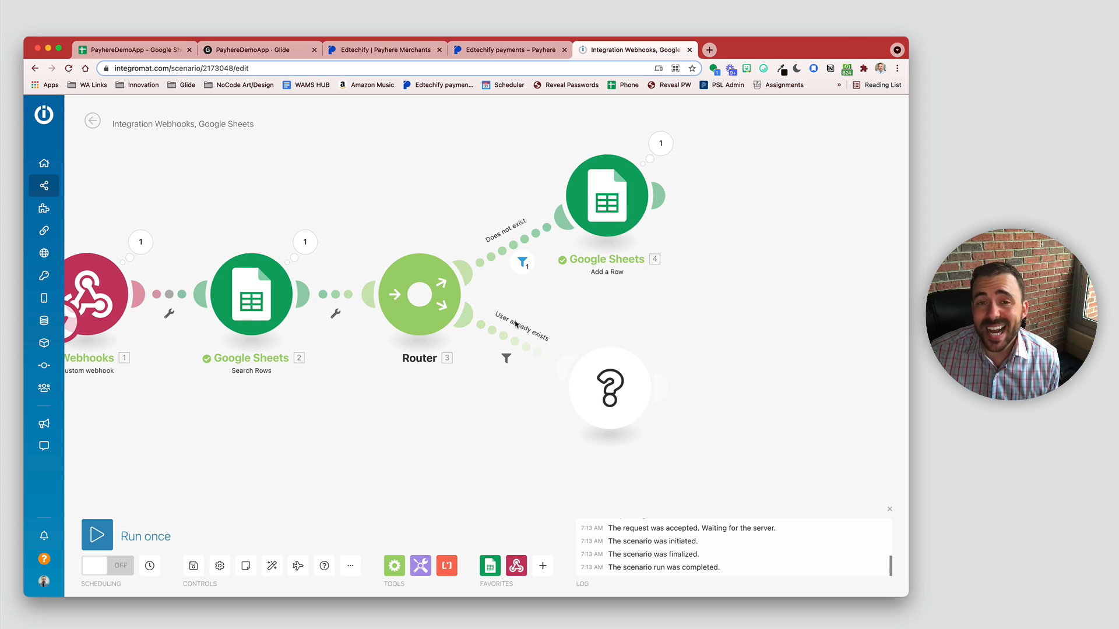
left_click(609, 389)
left_click(732, 349)
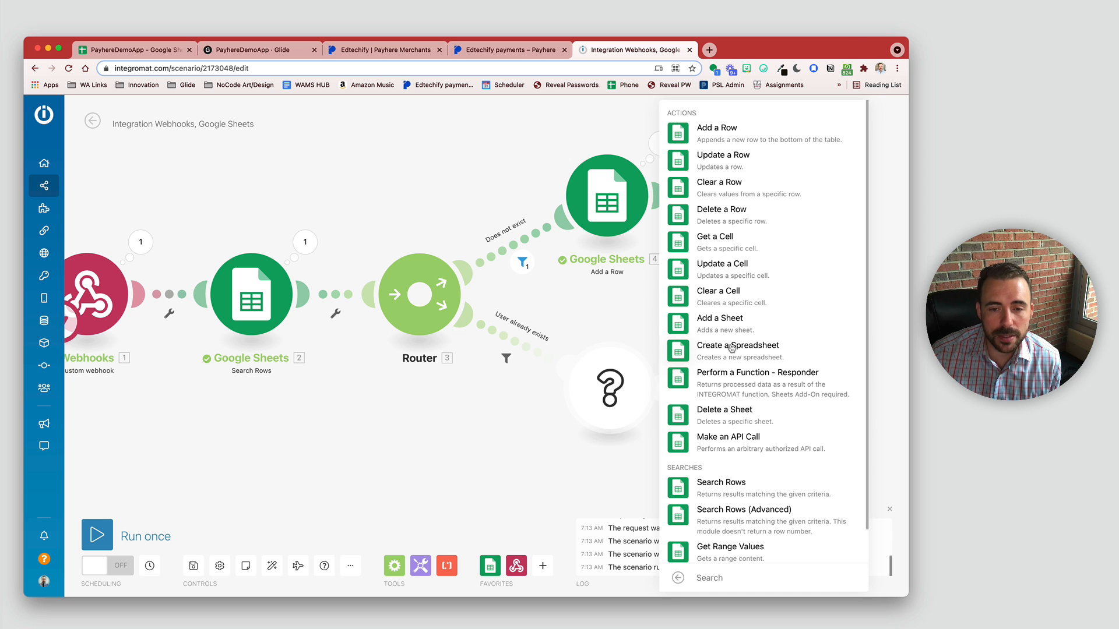
left_click(721, 168)
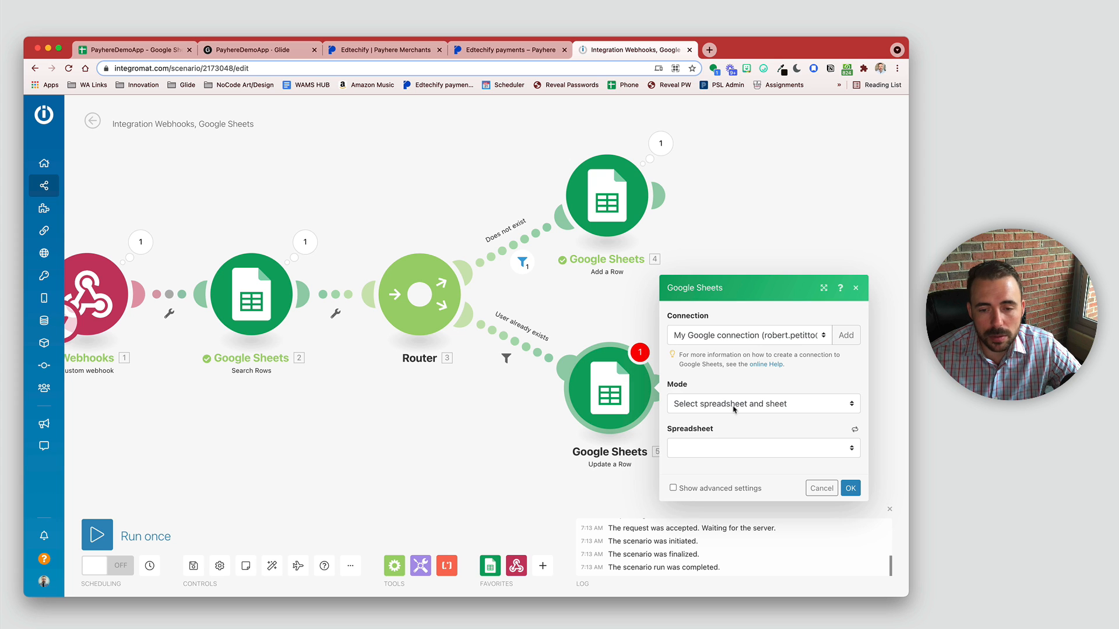
Step: Select the PayhereDemoApp spreadsheet and its subscriptions sheet for the update
left_click(732, 405)
left_click(733, 404)
left_click(723, 448)
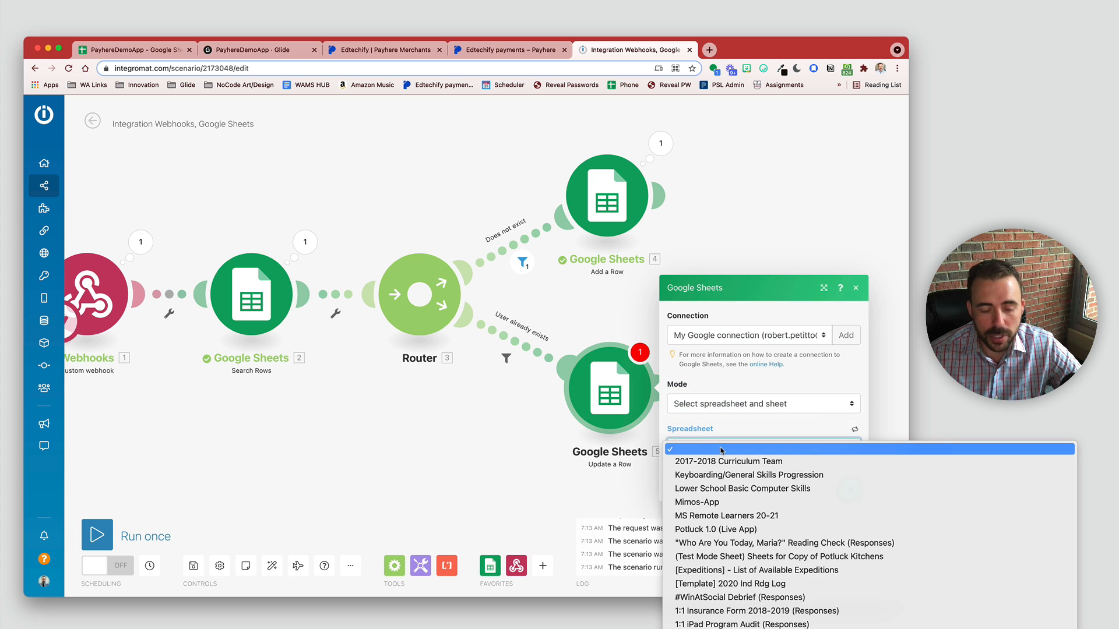
scroll(721, 450, "down", 10)
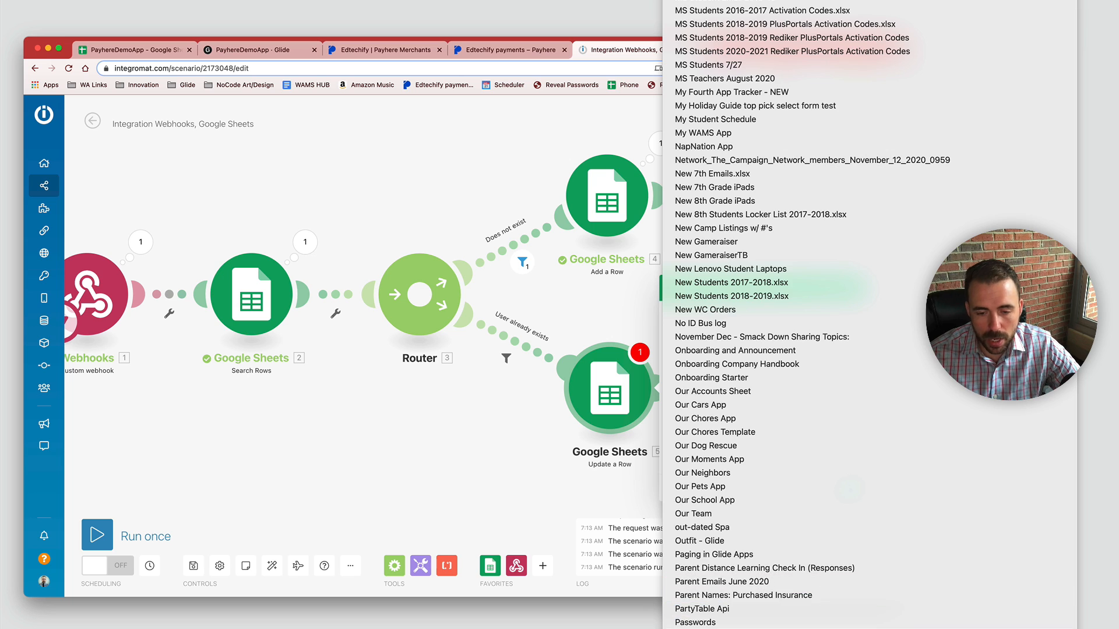
left_click(724, 628)
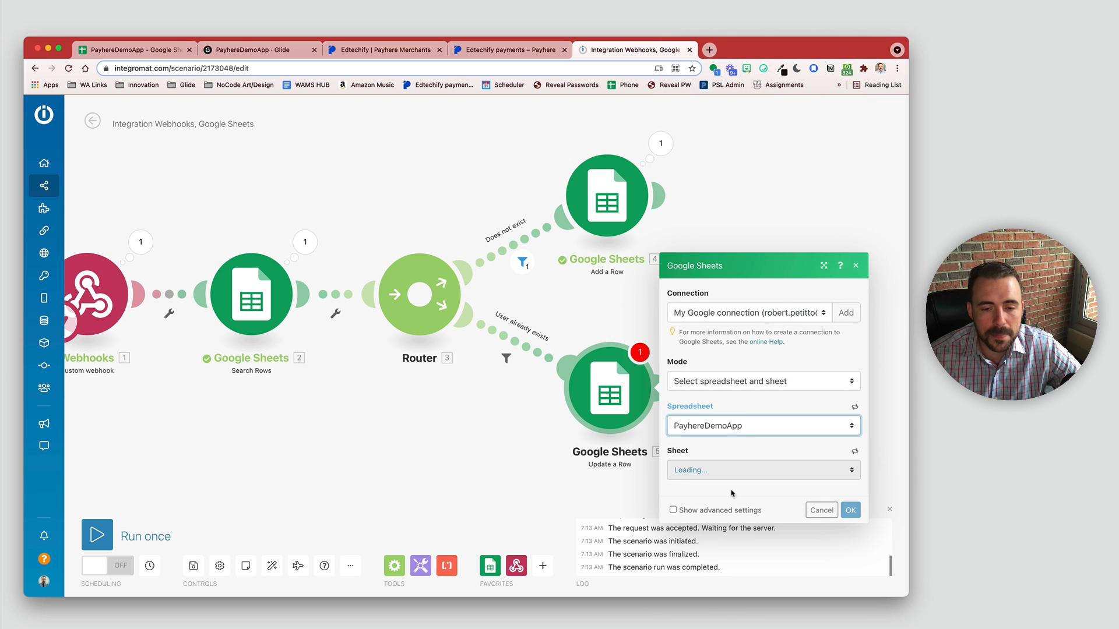
left_click(730, 476)
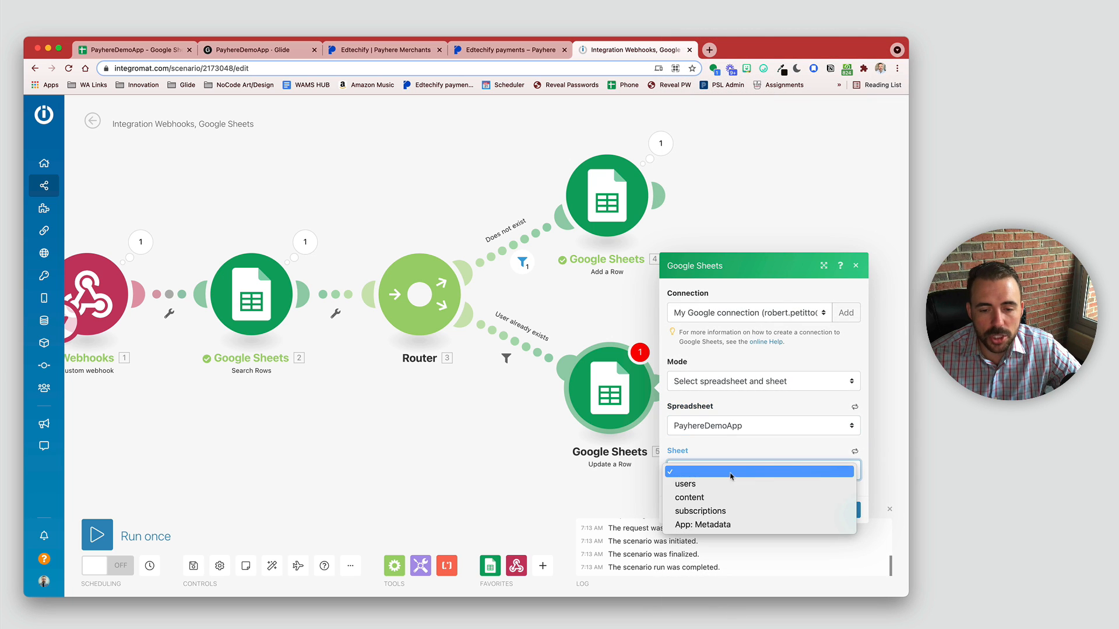
left_click(722, 507)
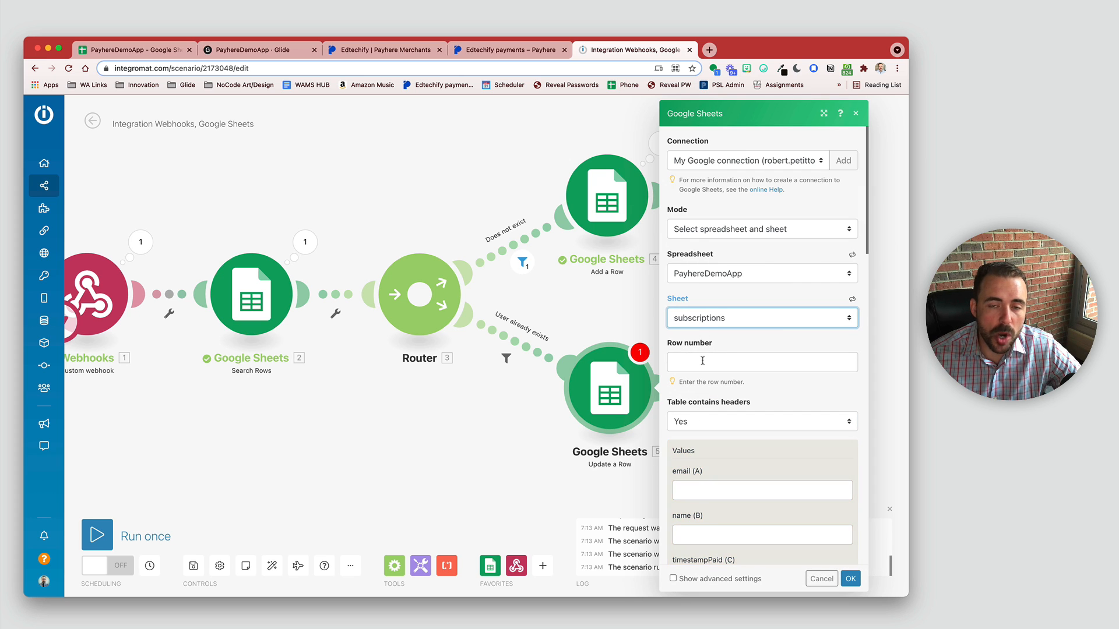
Step: Map the Search Rows result's Row number as the row to update
left_click(709, 362)
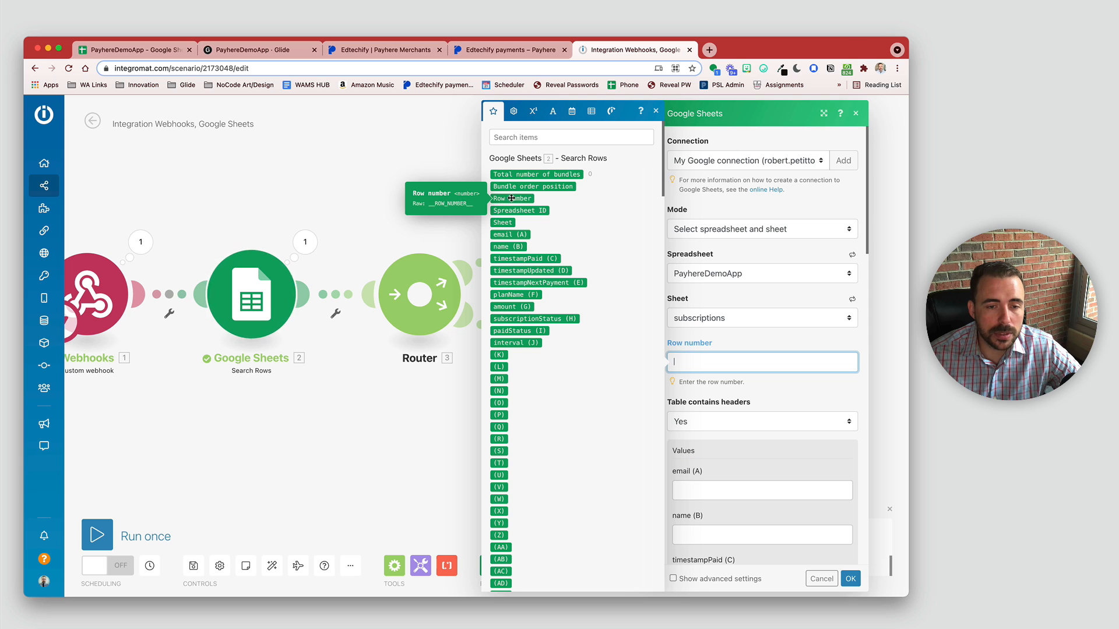
left_click_drag(510, 198, 728, 362)
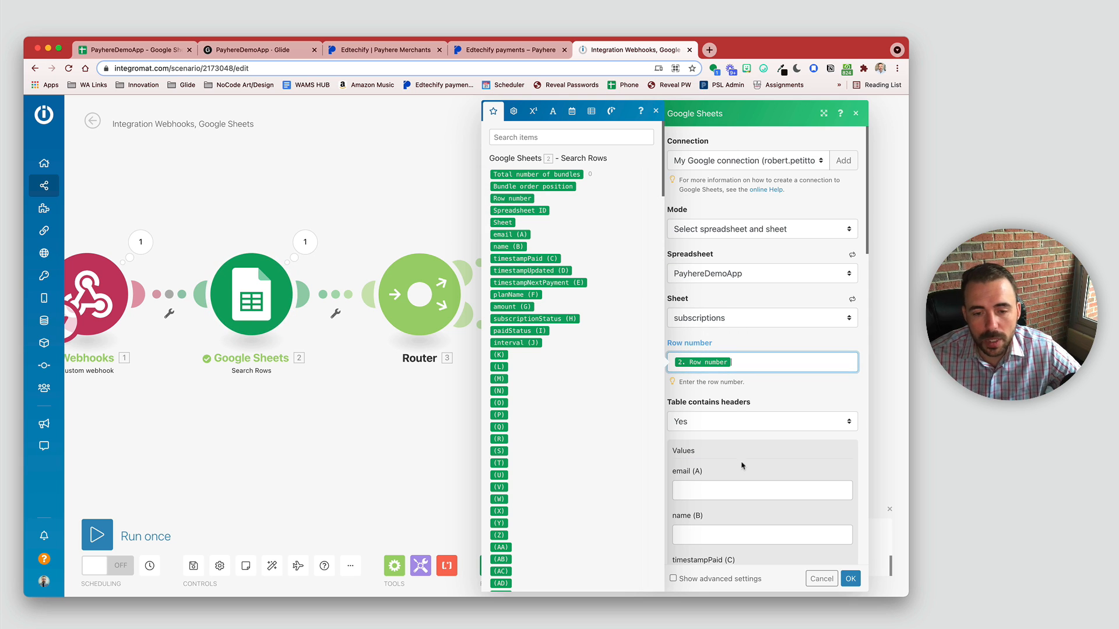
scroll(742, 466, "down", 5)
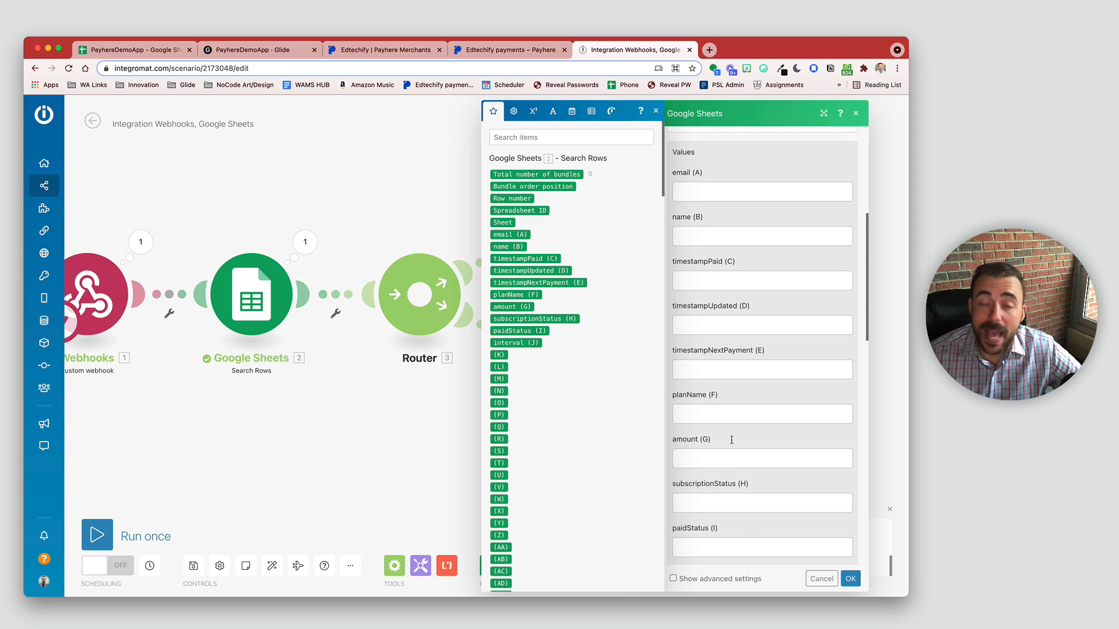
left_click(693, 279)
Step: Map payment updated_at, subscription updated_at and next_charge_at into timestampPaid (C), timestampUpdated (D) and timestampNextPayment (E)
left_click(546, 139)
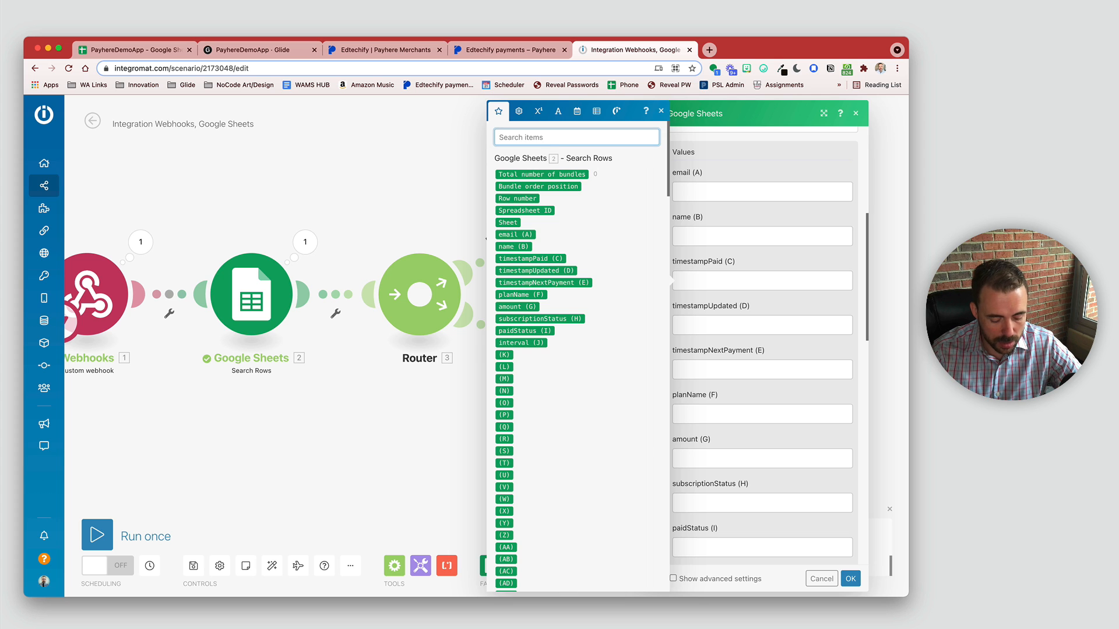
type("pai")
key("BackSpace")
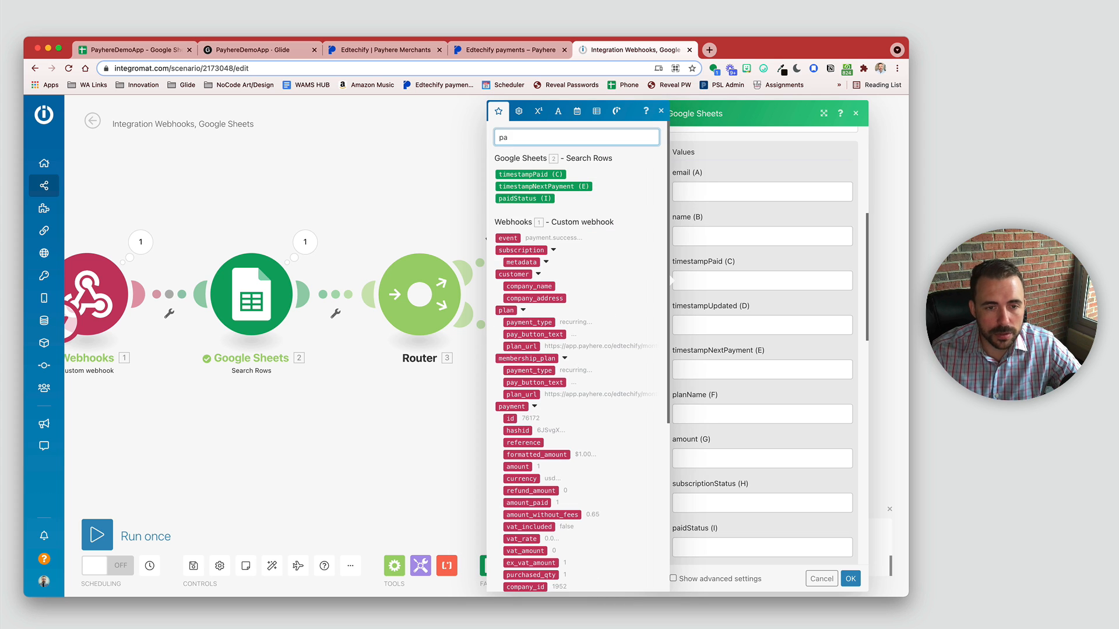
key("BackSpace")
key("BackSpace")
type("date")
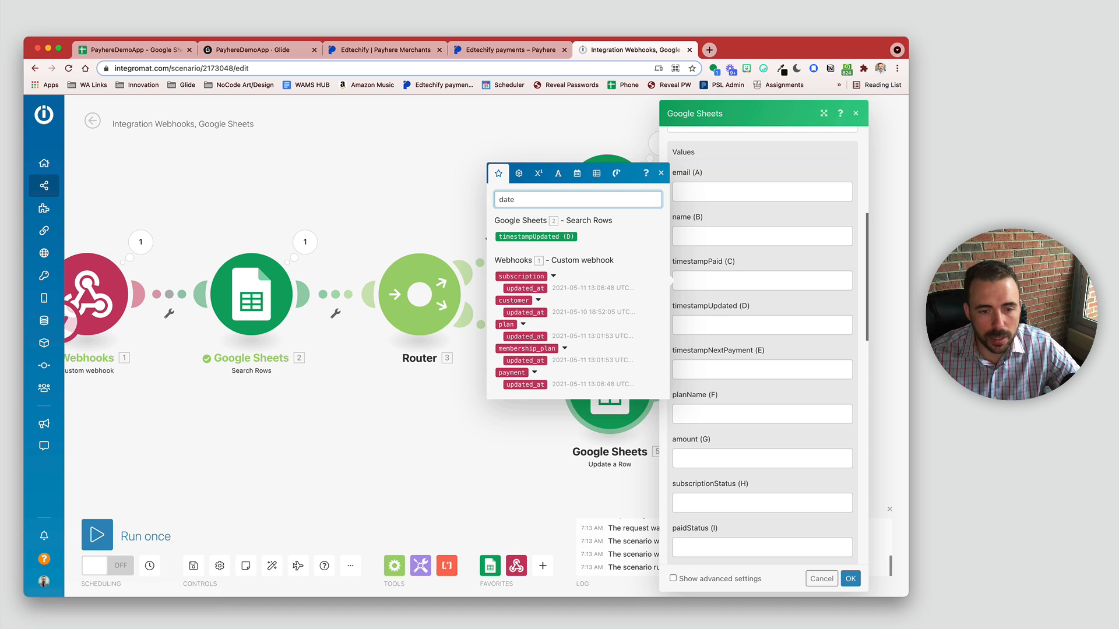
left_click_drag(524, 385, 731, 280)
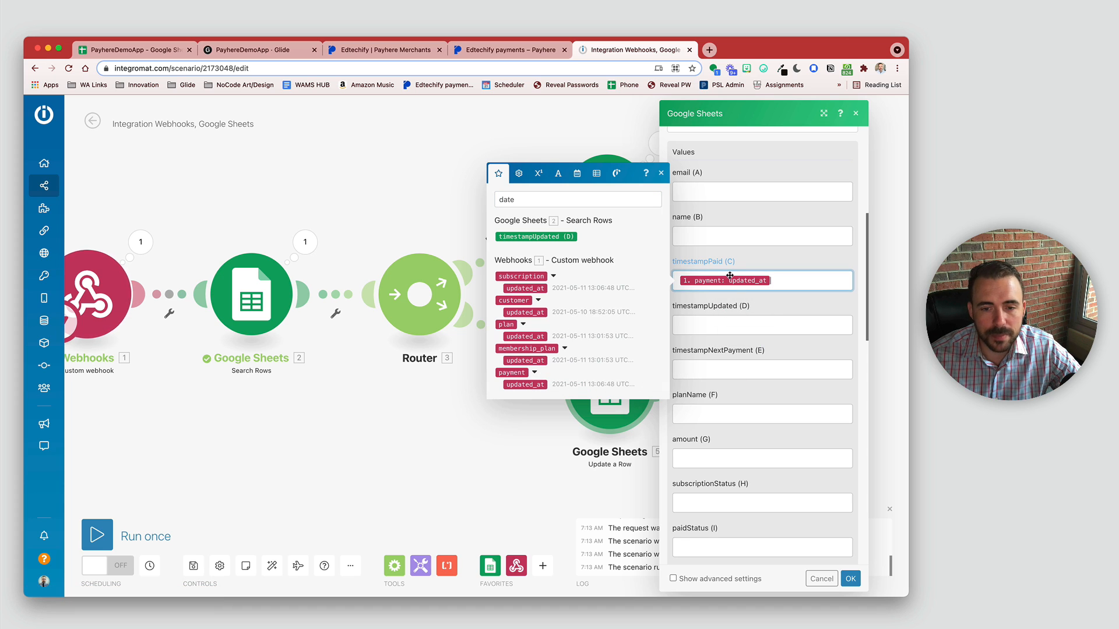
left_click(529, 198)
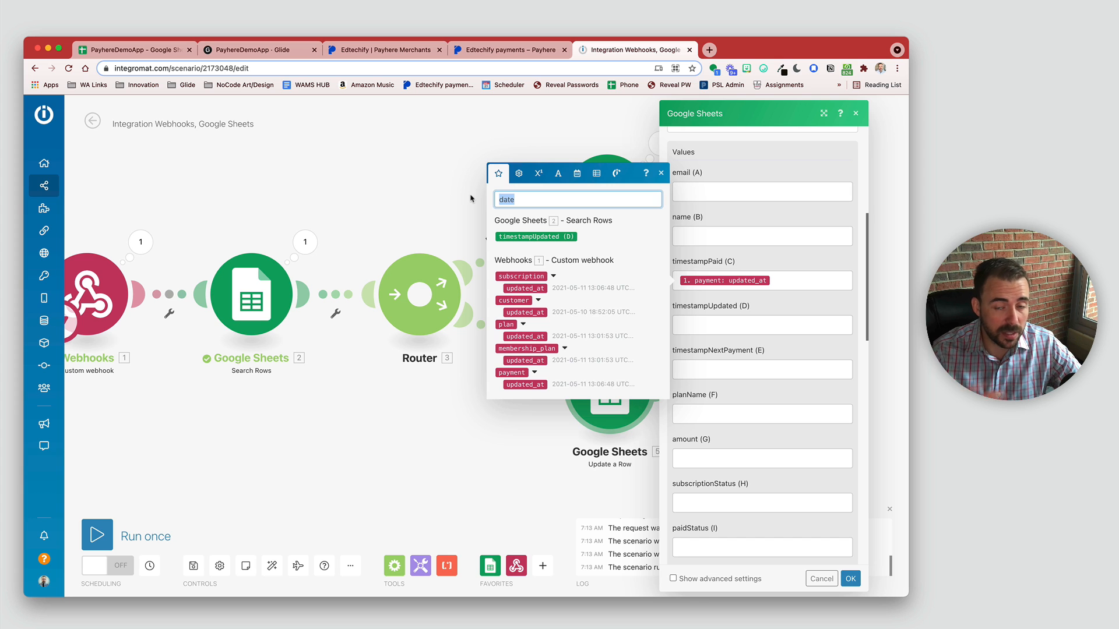
type("date")
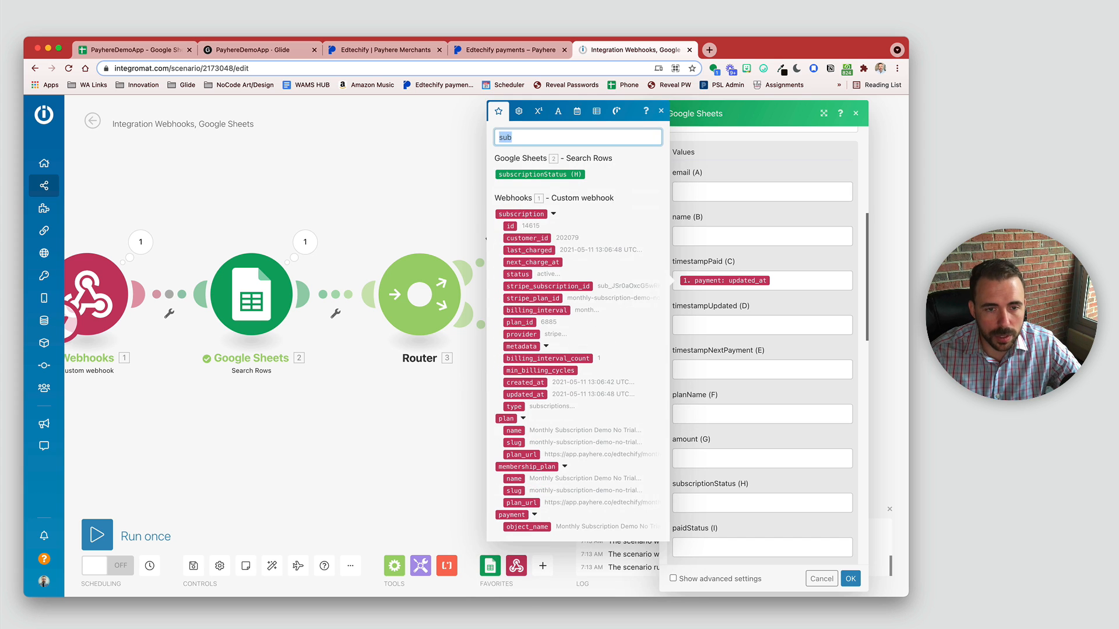
left_click_drag(525, 288, 729, 325)
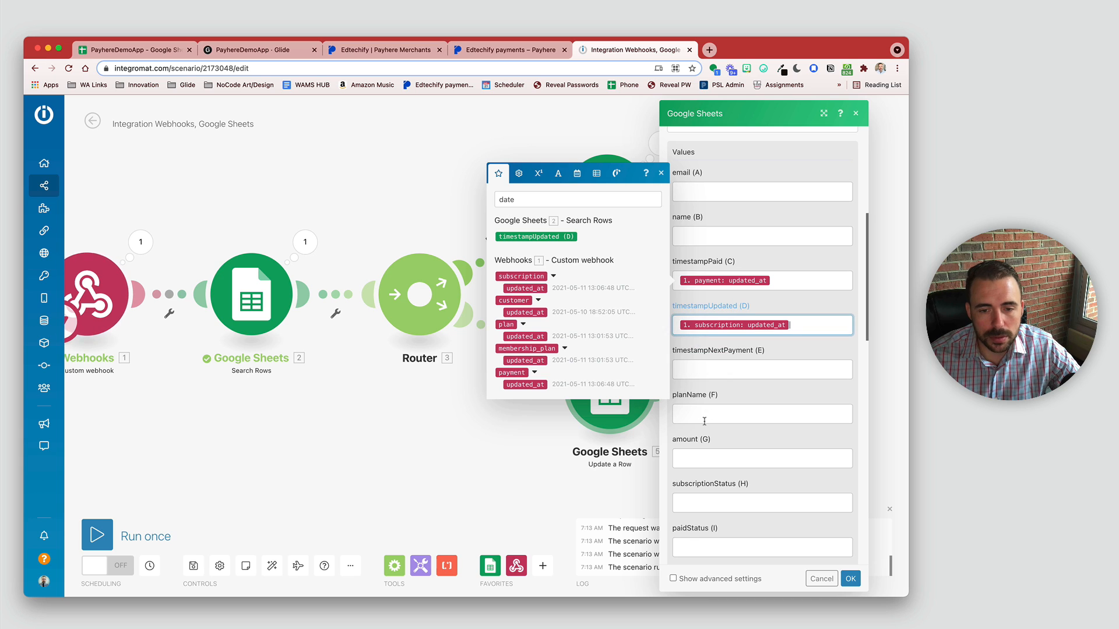
left_click(521, 199)
type("next")
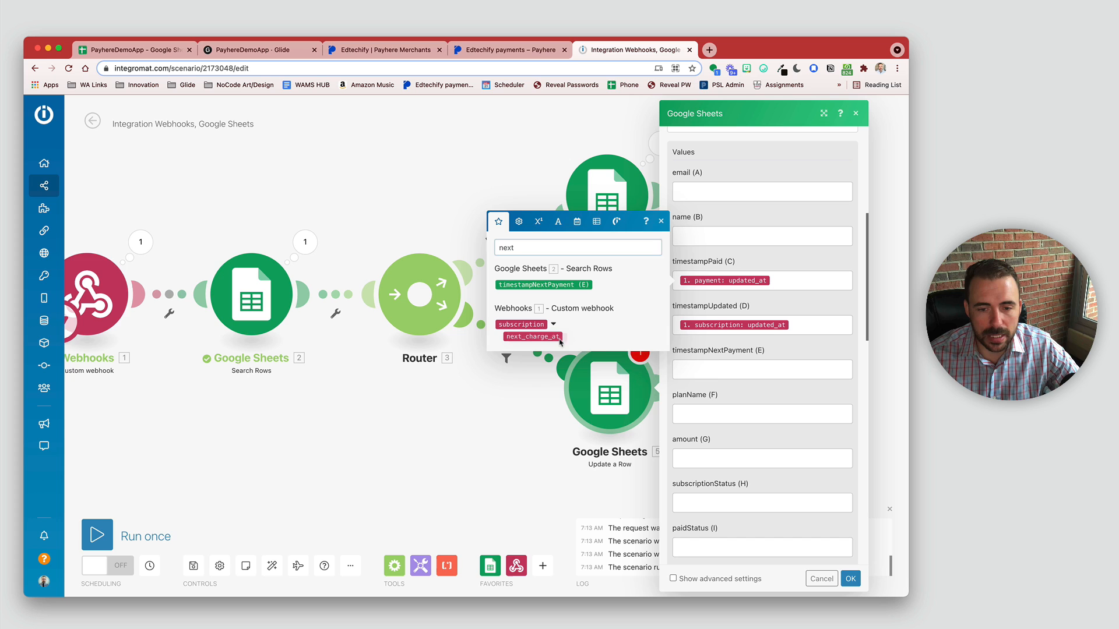
left_click_drag(536, 337, 685, 368)
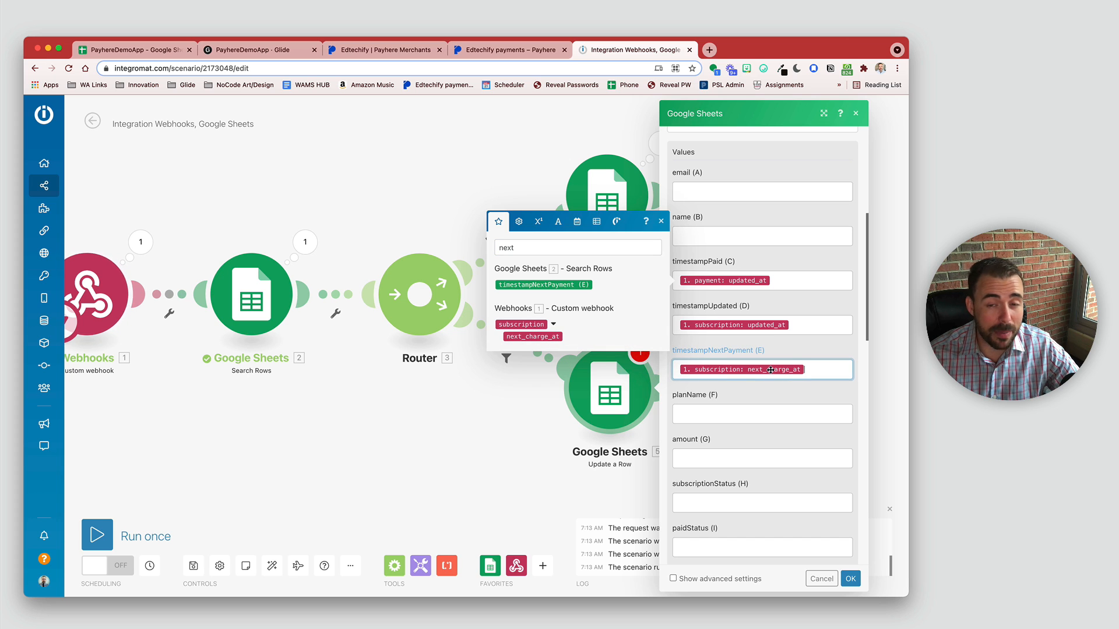
Step: Map the plan's name into planName (F) and payment amount_paid into amount (G)
left_click(696, 190)
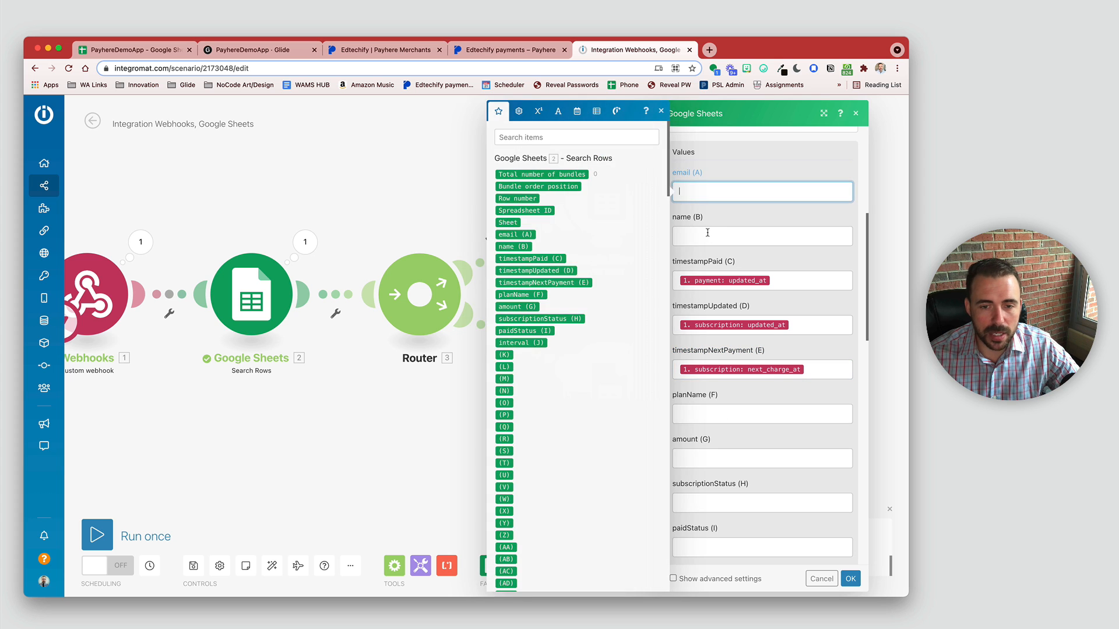
left_click(705, 236)
left_click(765, 413)
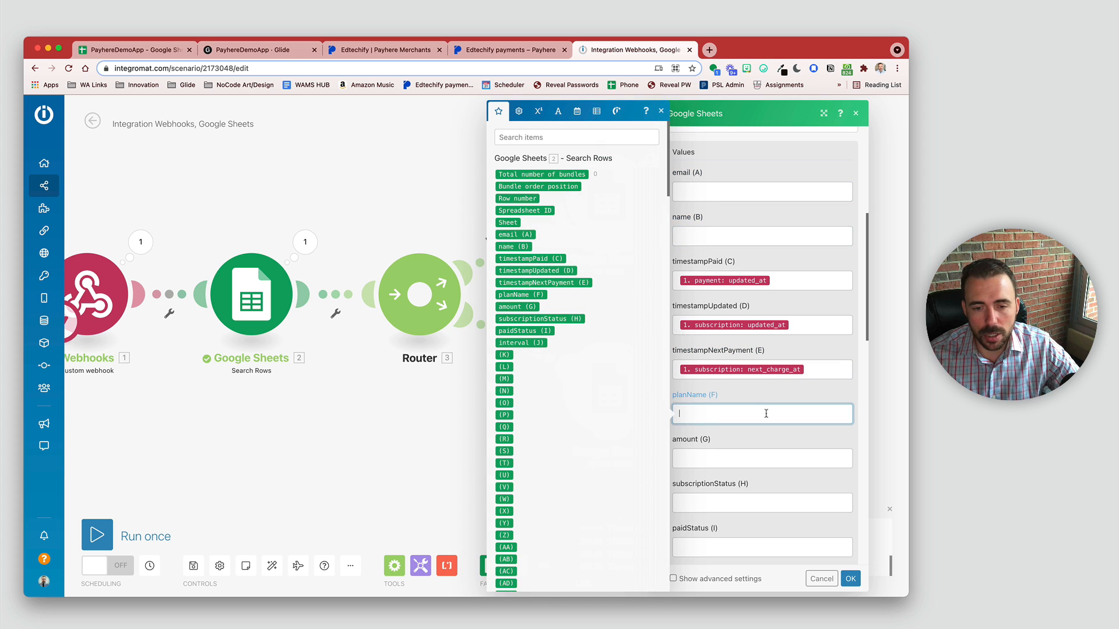
left_click(533, 140)
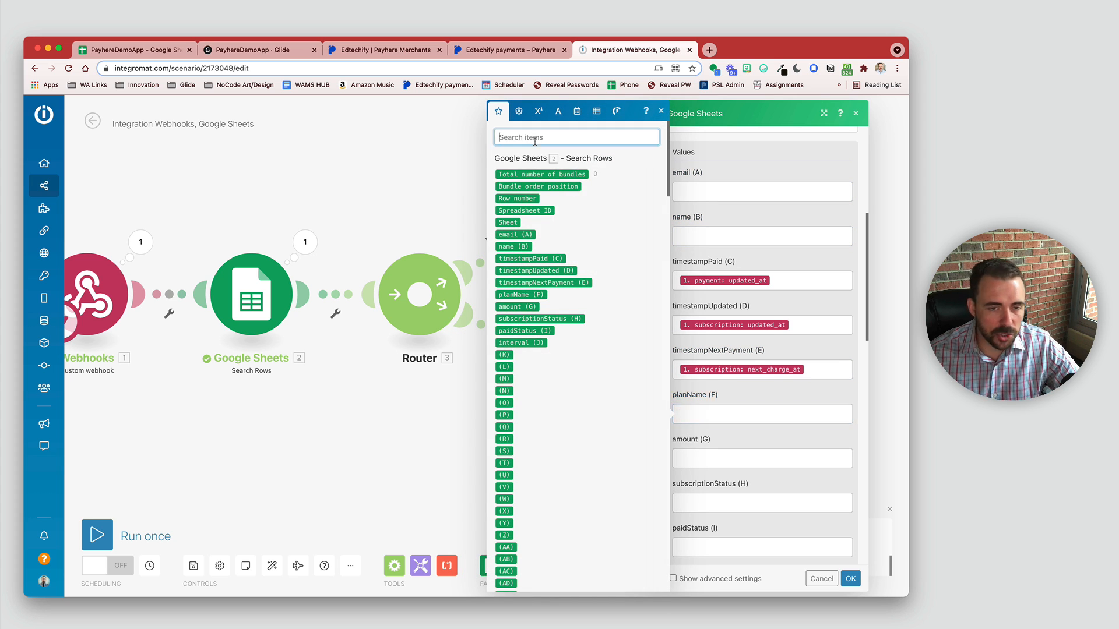
type("name")
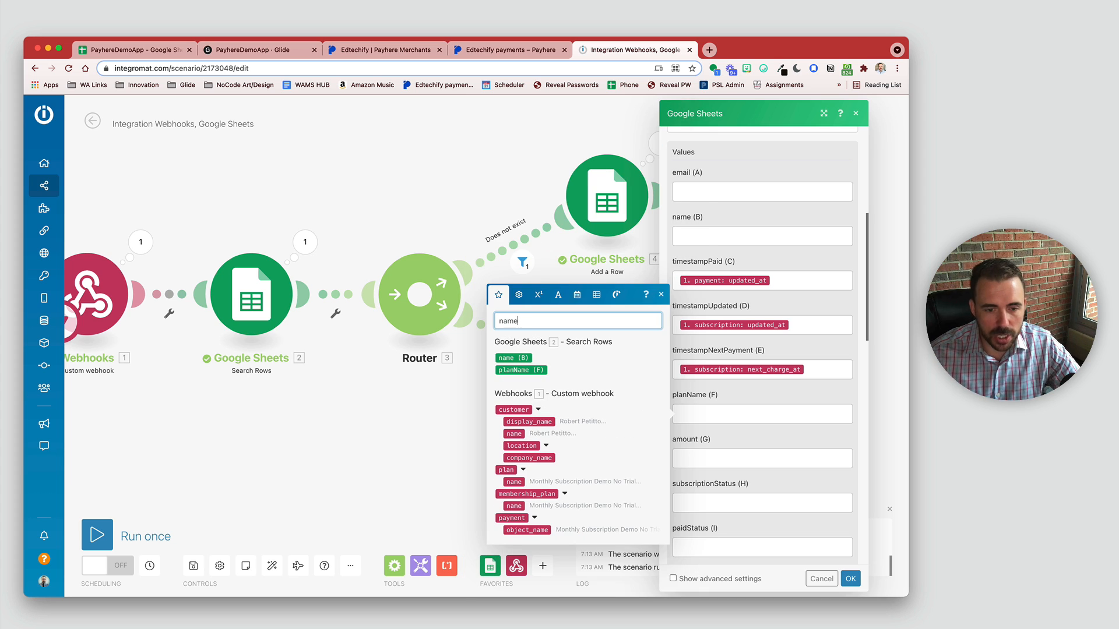
left_click(514, 483)
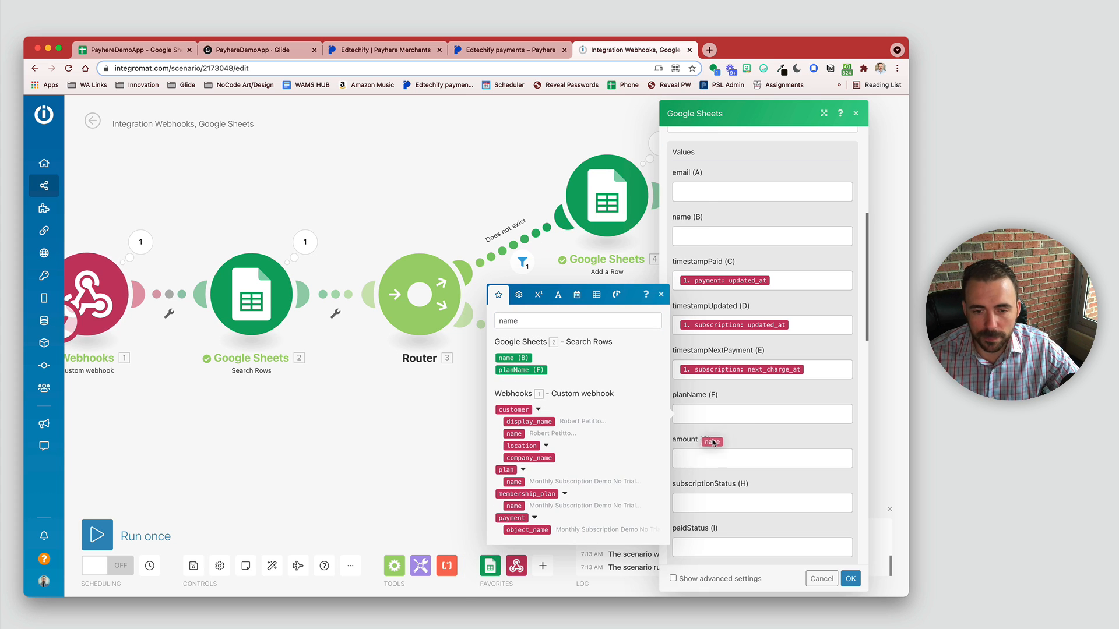
left_click(701, 455)
left_click(535, 138)
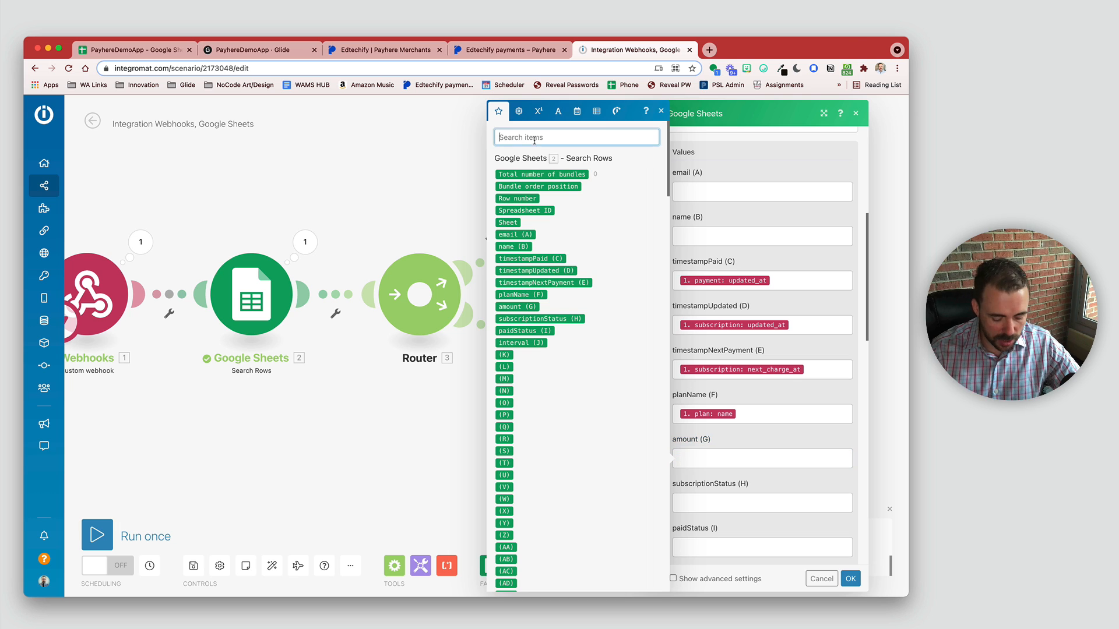
type("amoun")
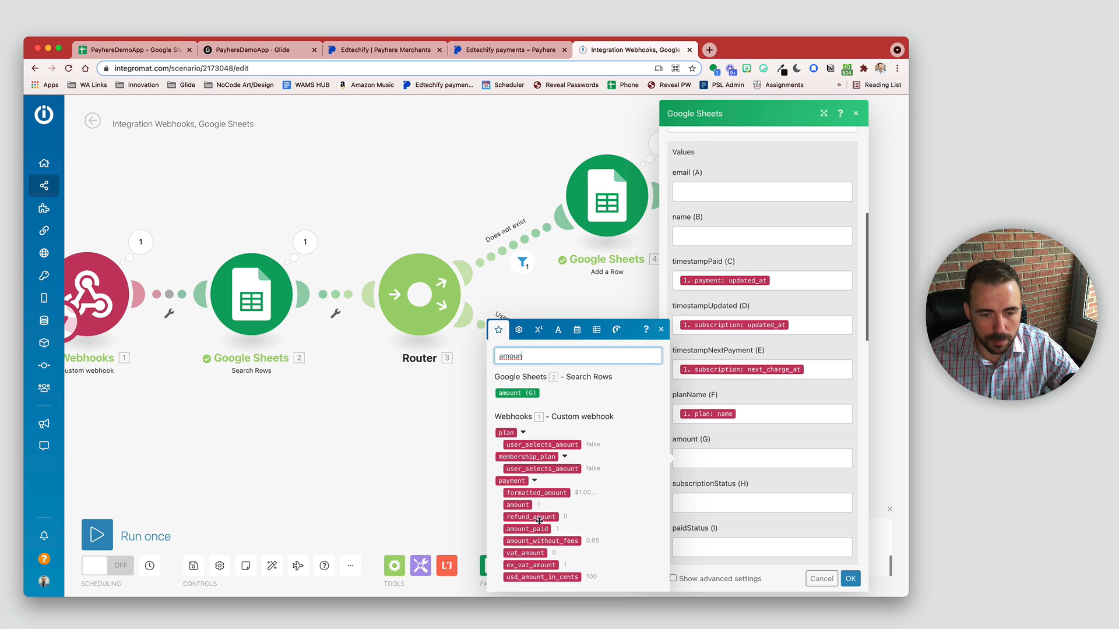
left_click_drag(526, 528, 737, 460)
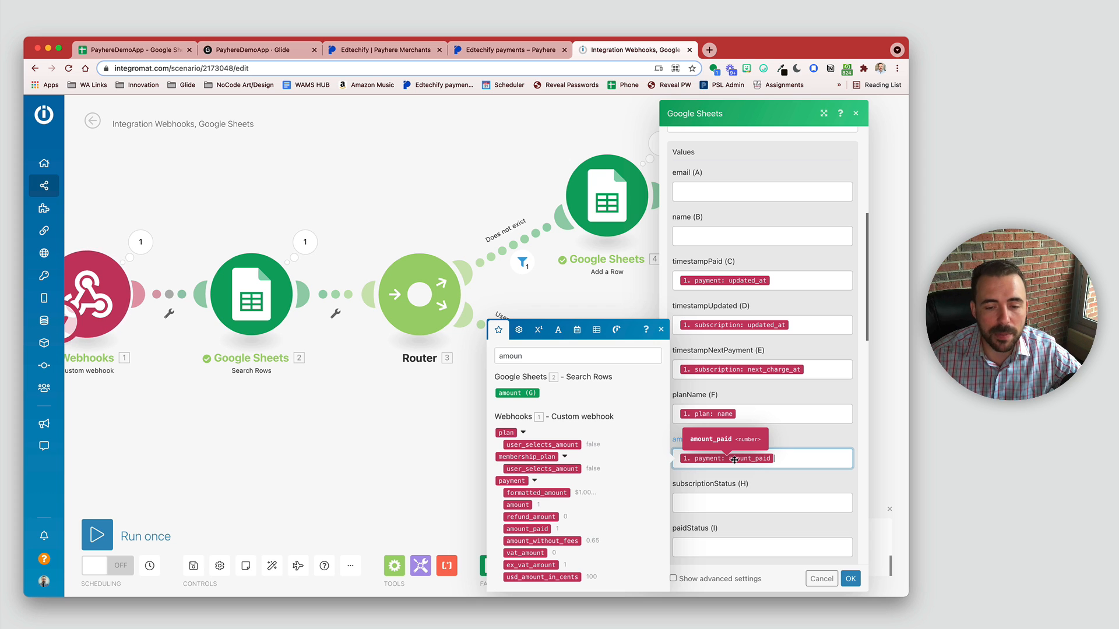
left_click(743, 503)
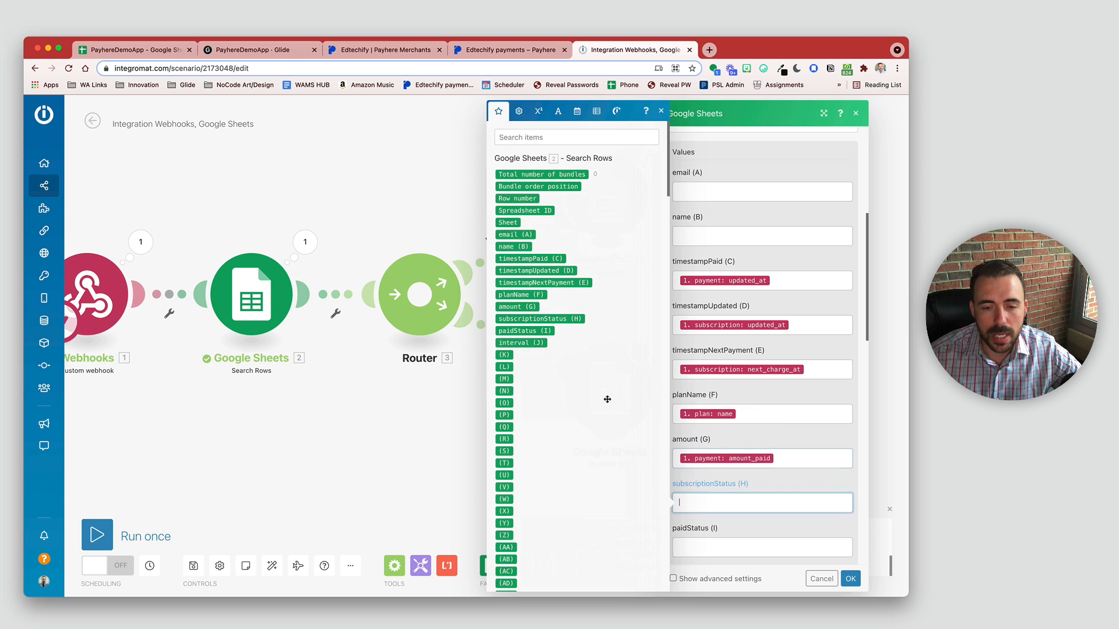
Step: Map subscription status into subscriptionStatus (H) and payment status into paidStatus (I)
left_click(529, 139)
type("statu")
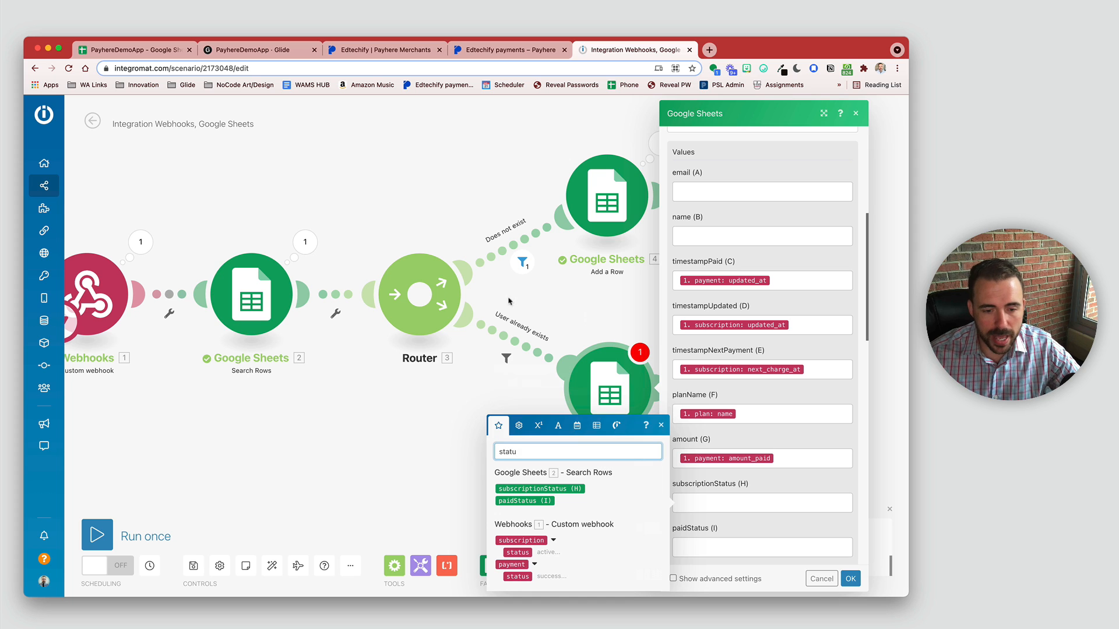
left_click(518, 552)
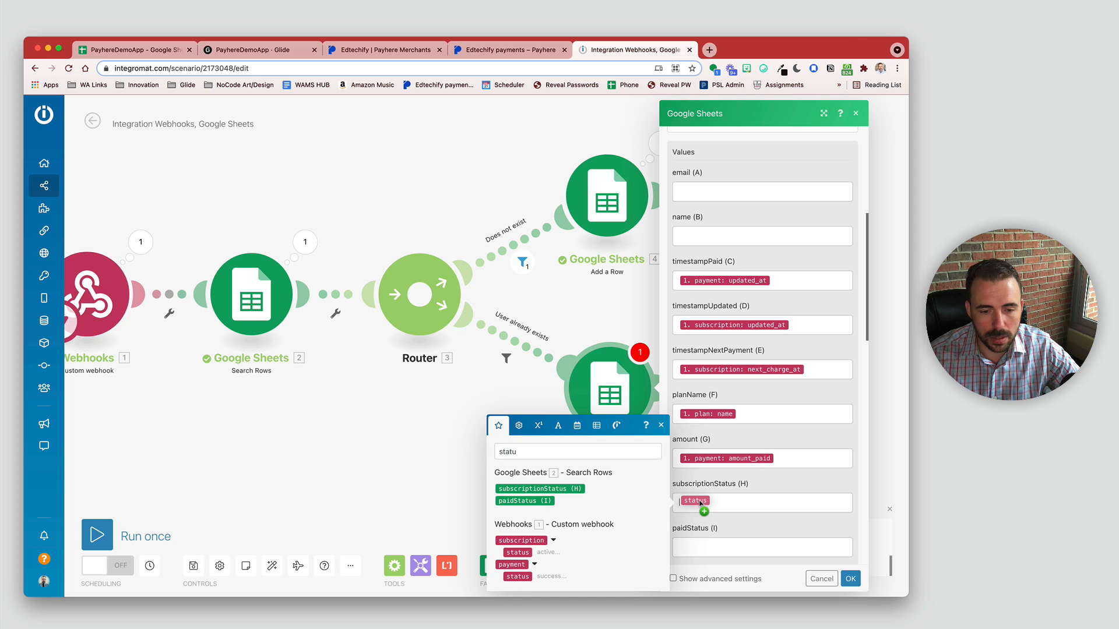
key("Tab")
left_click(518, 576)
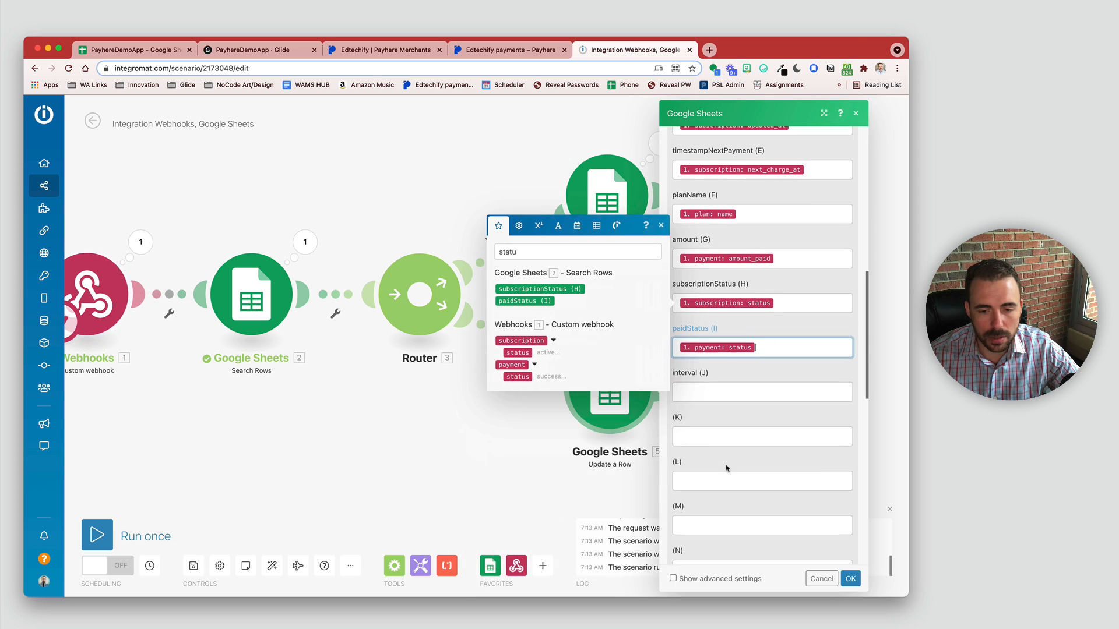
Step: Map subscription billing_interval into interval (J), save the row mapping, and switch to the PayhereDemoApp sheet
left_click_drag(537, 249, 492, 249)
type("inter")
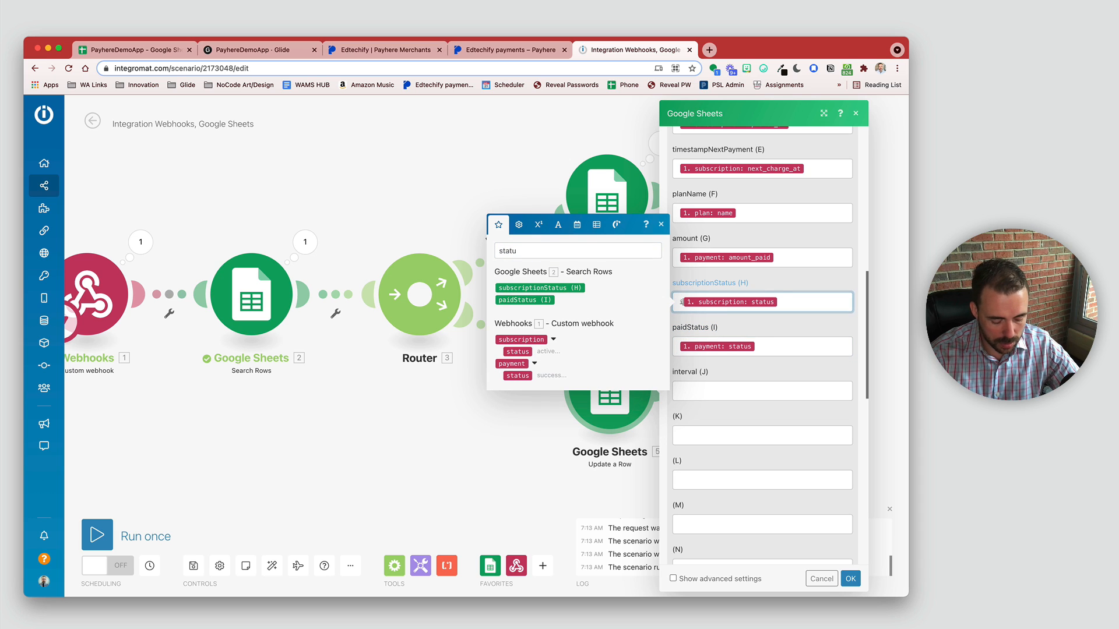
type("val")
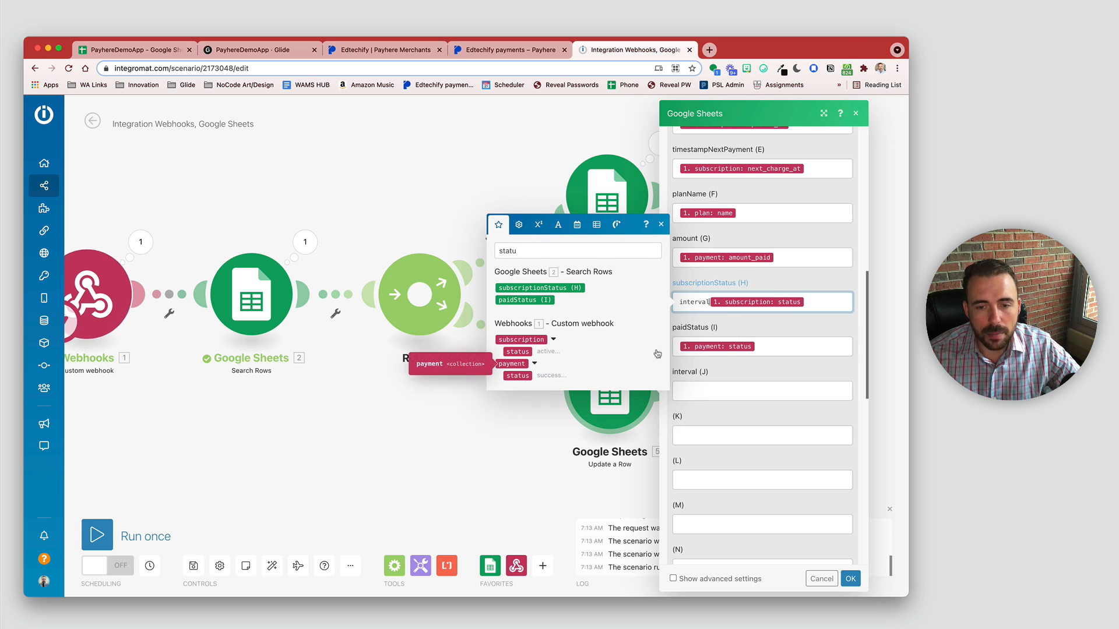
key("BackSpace")
key("BackSpace")
key("BackSpace")
key("BackSpace")
key("BackSpace")
key("BackSpace")
key("BackSpace")
key("BackSpace")
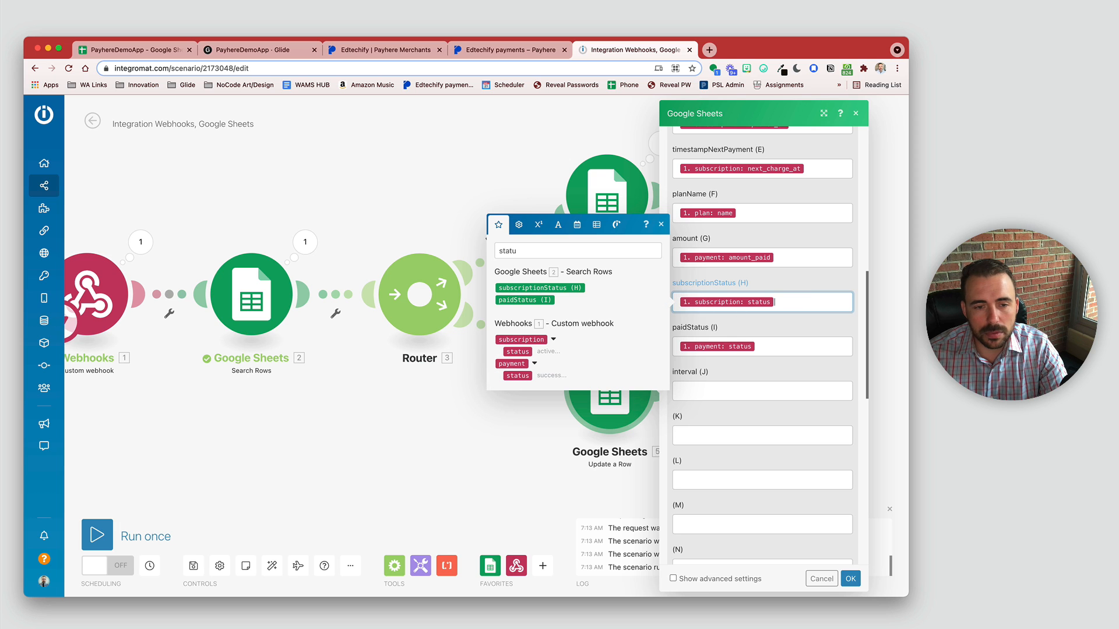
left_click(544, 250)
type("interval")
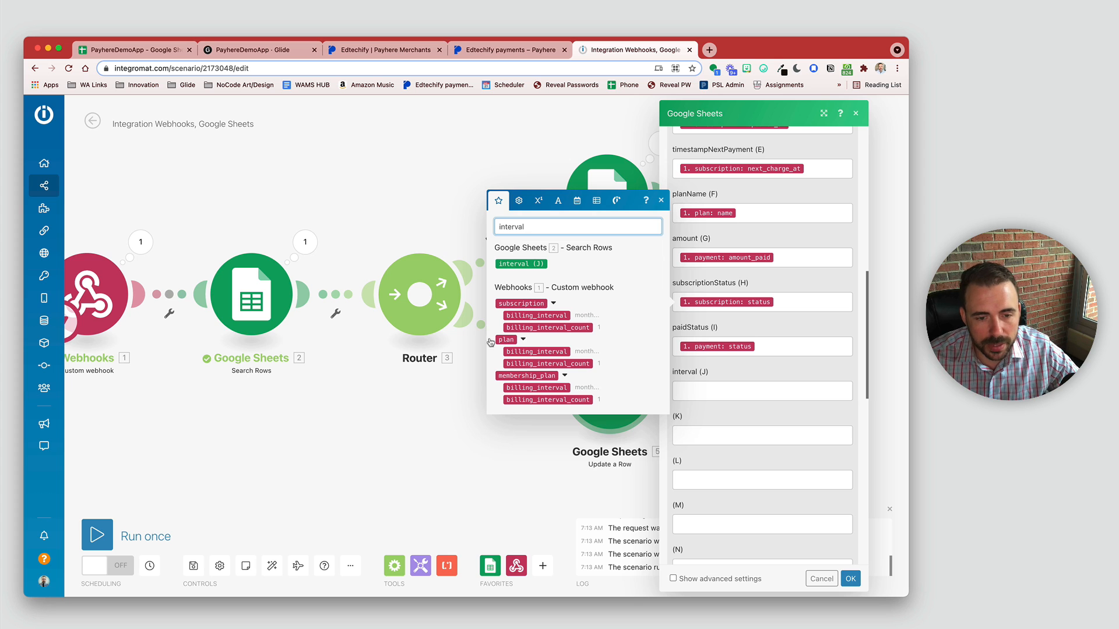
left_click_drag(539, 315, 728, 390)
left_click(851, 578)
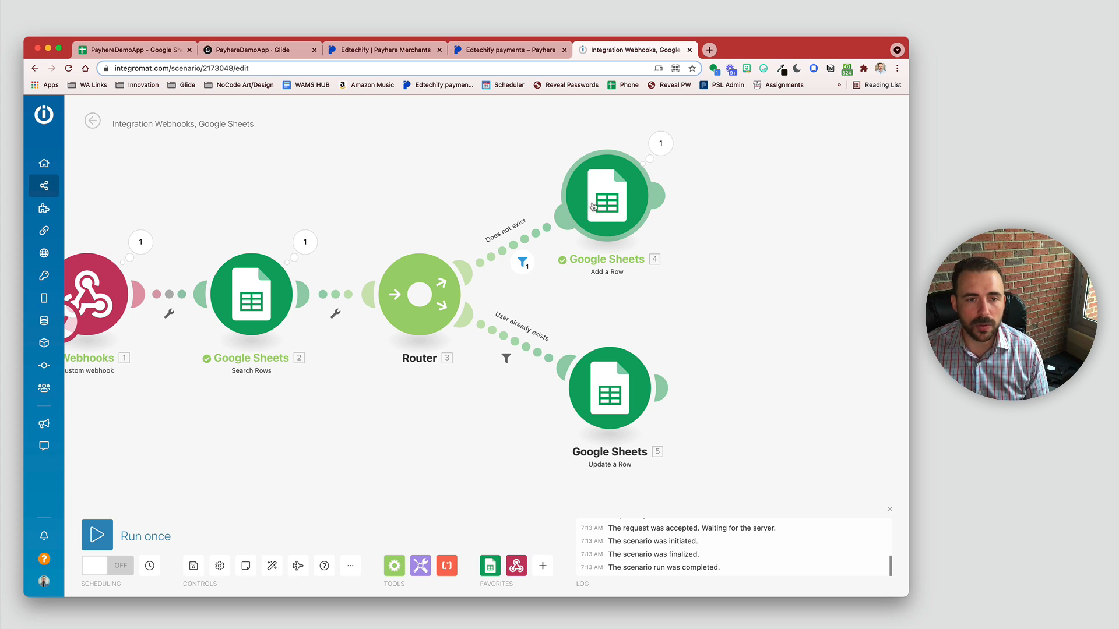
left_click(131, 51)
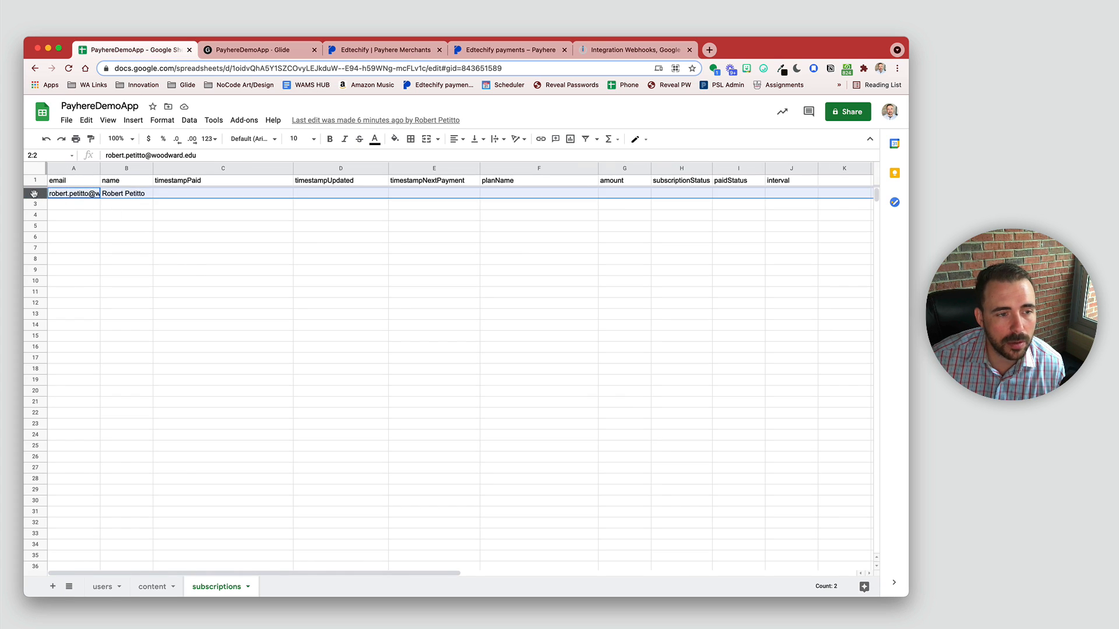
Step: Clear the test email and name from row 2 of the subscriptions sheet
left_click(249, 252)
left_click_drag(68, 194, 810, 194)
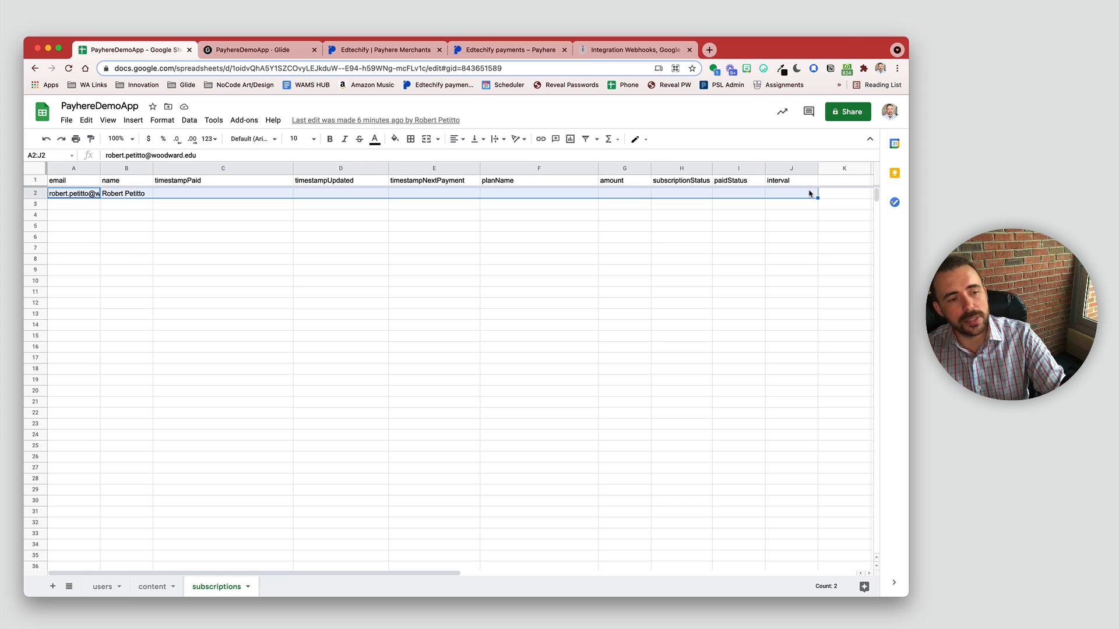
mouse_move(80, 194)
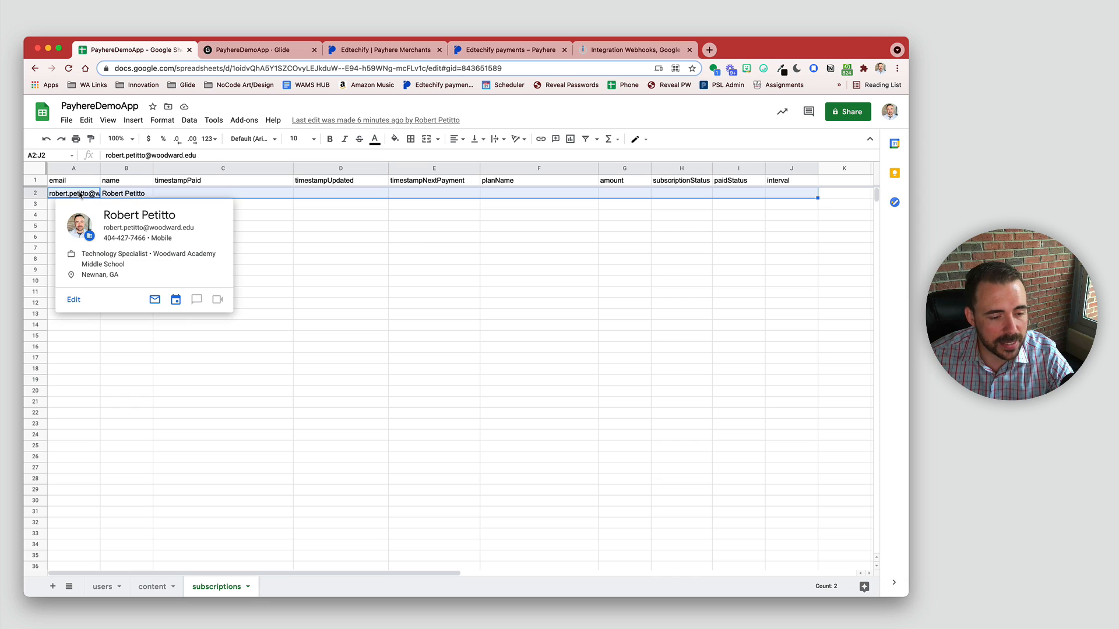
left_click(249, 203)
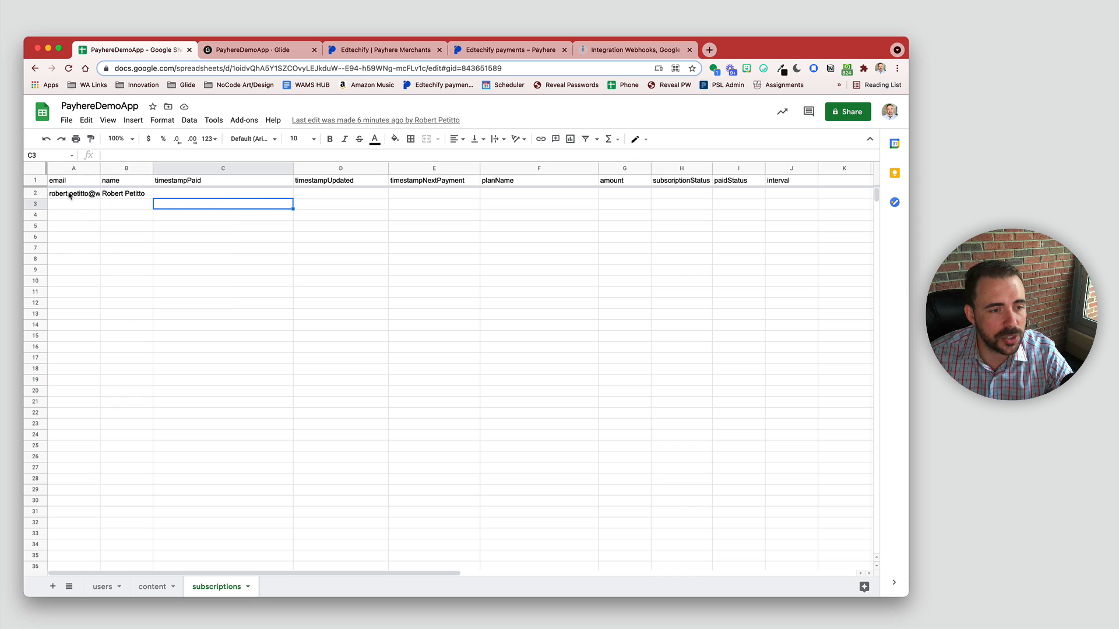
left_click_drag(81, 194, 170, 195)
key("Delete")
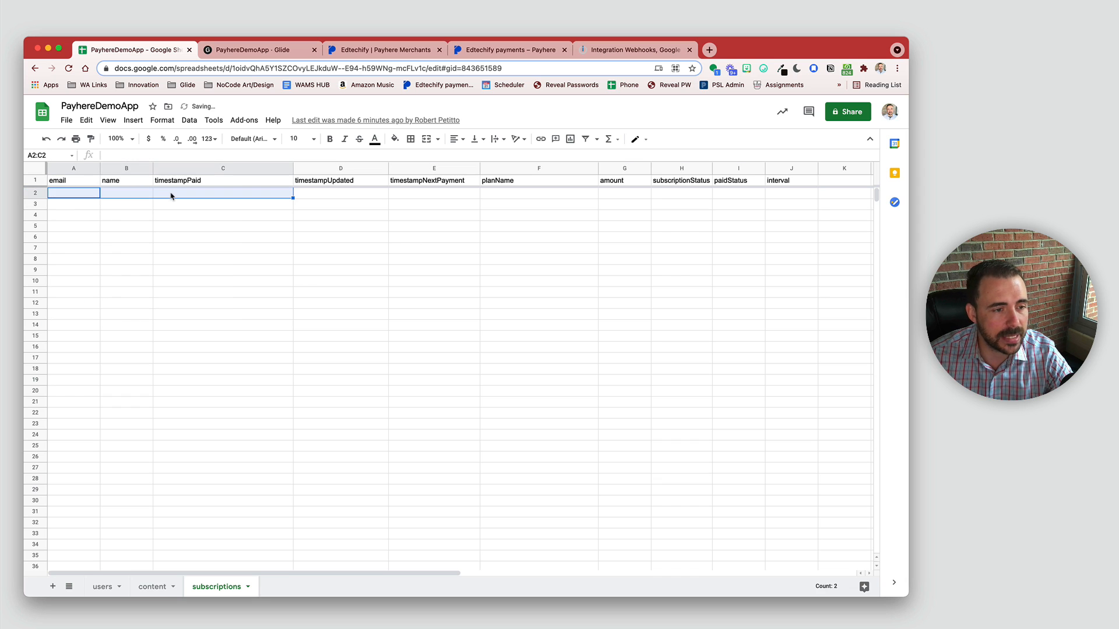
left_click(189, 227)
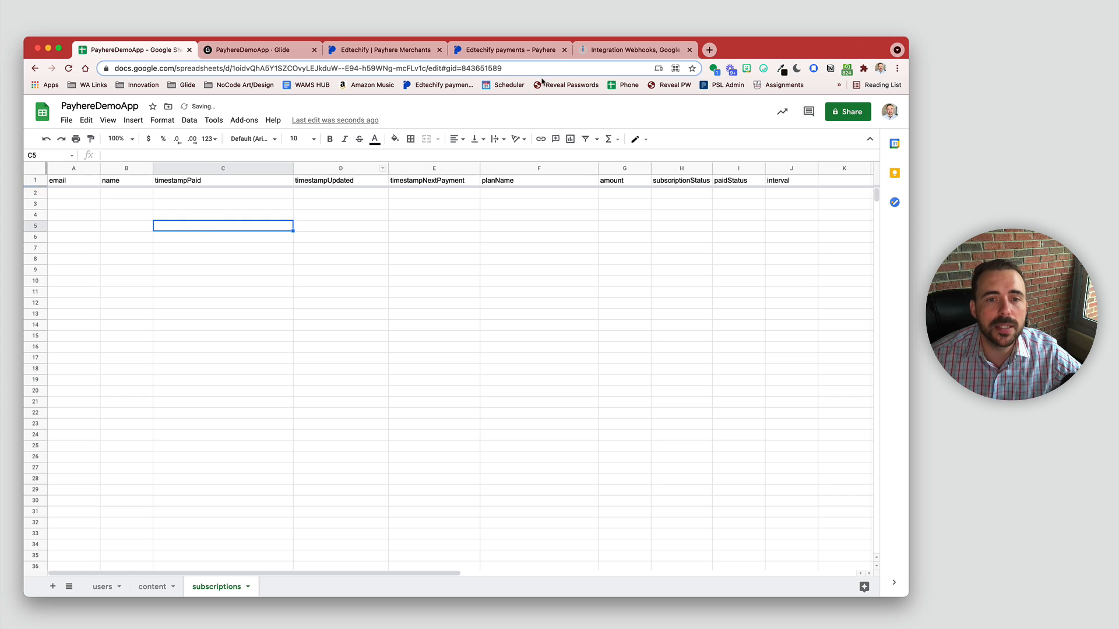
Step: Run the Integromat scenario once, confirm the queue prompt, and return to the Payhere confirmation
left_click(609, 54)
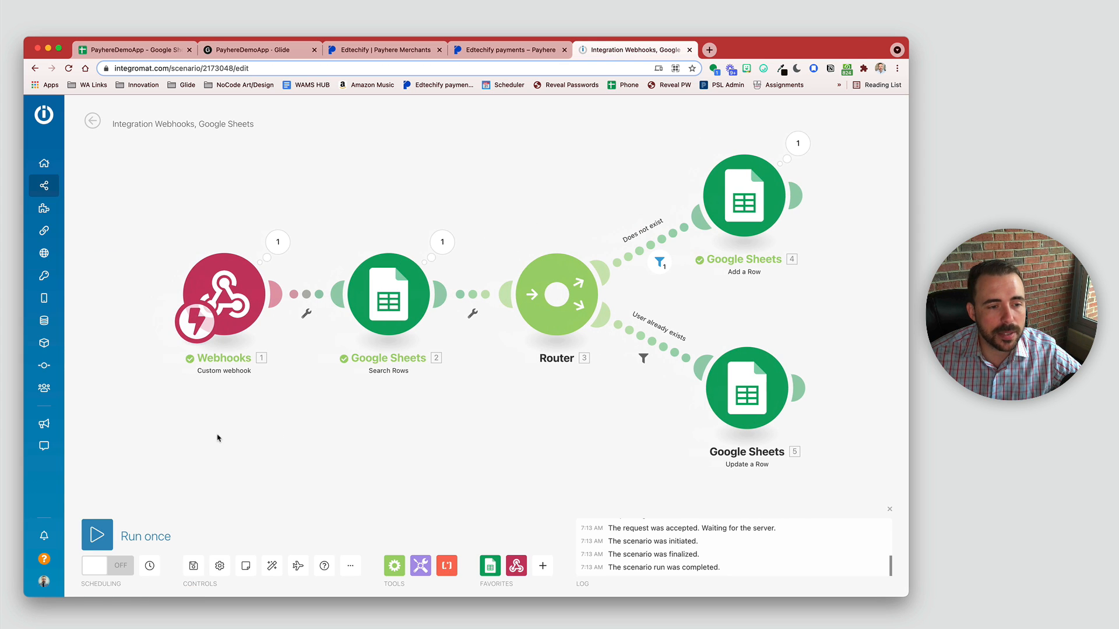
left_click(98, 536)
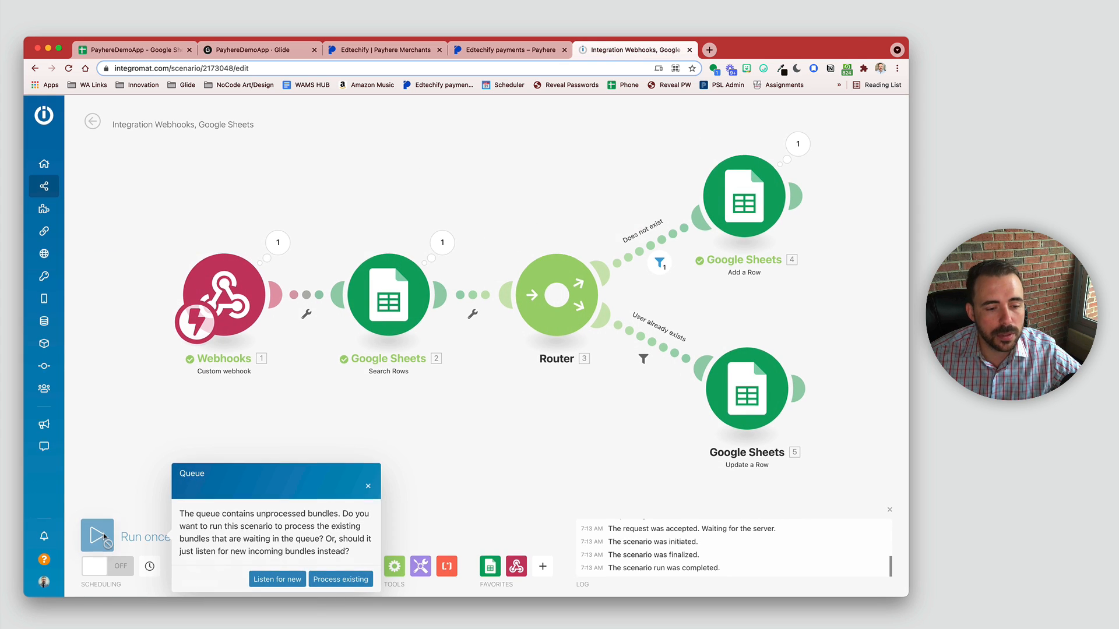
left_click(284, 579)
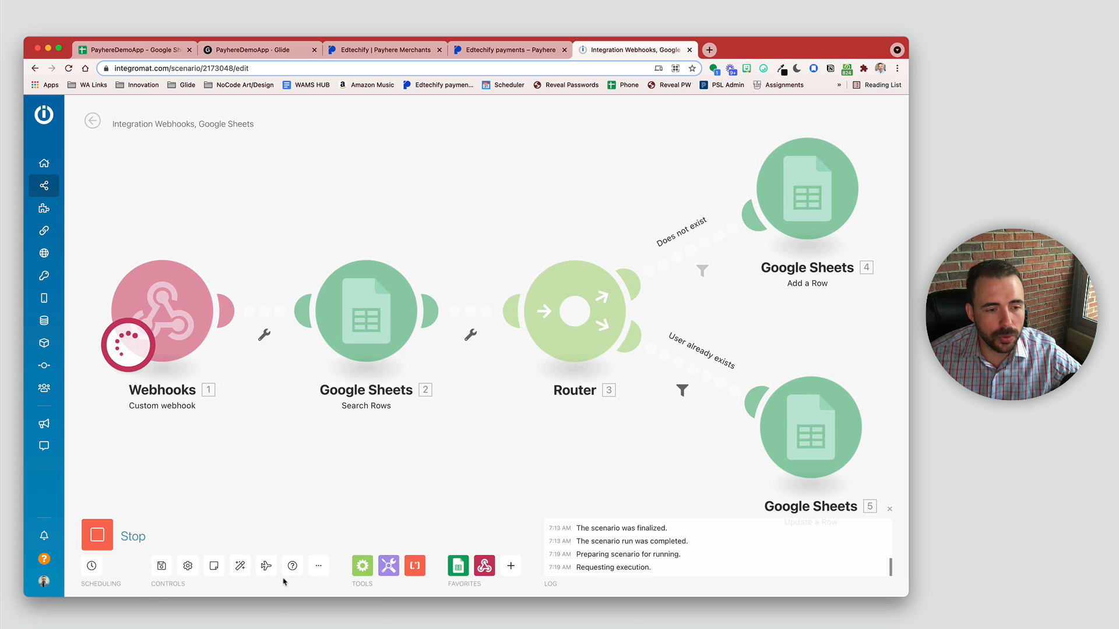
left_click(510, 53)
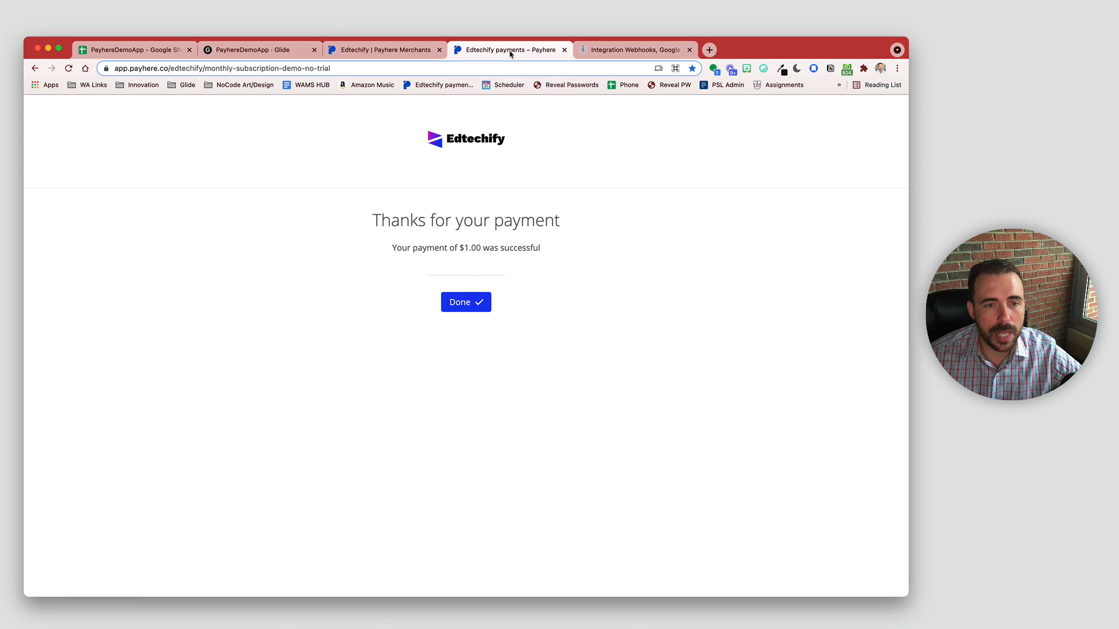
Step: Open the Monthly Subscription Demo No Trial checkout for the $1 monthly payment, then return to Integromat
left_click(466, 312)
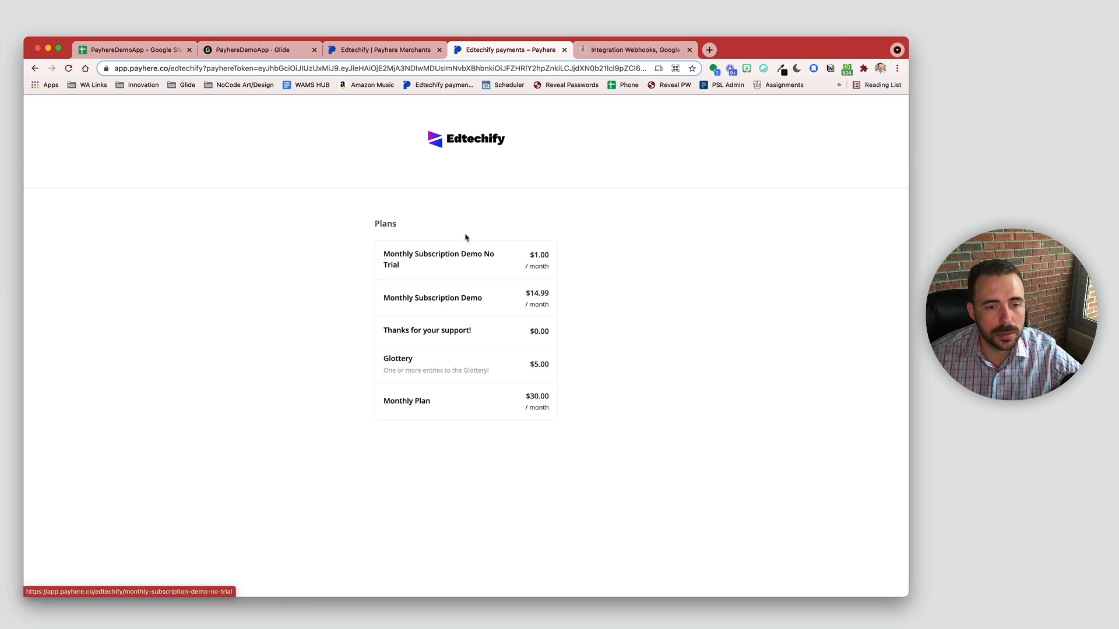
left_click(460, 269)
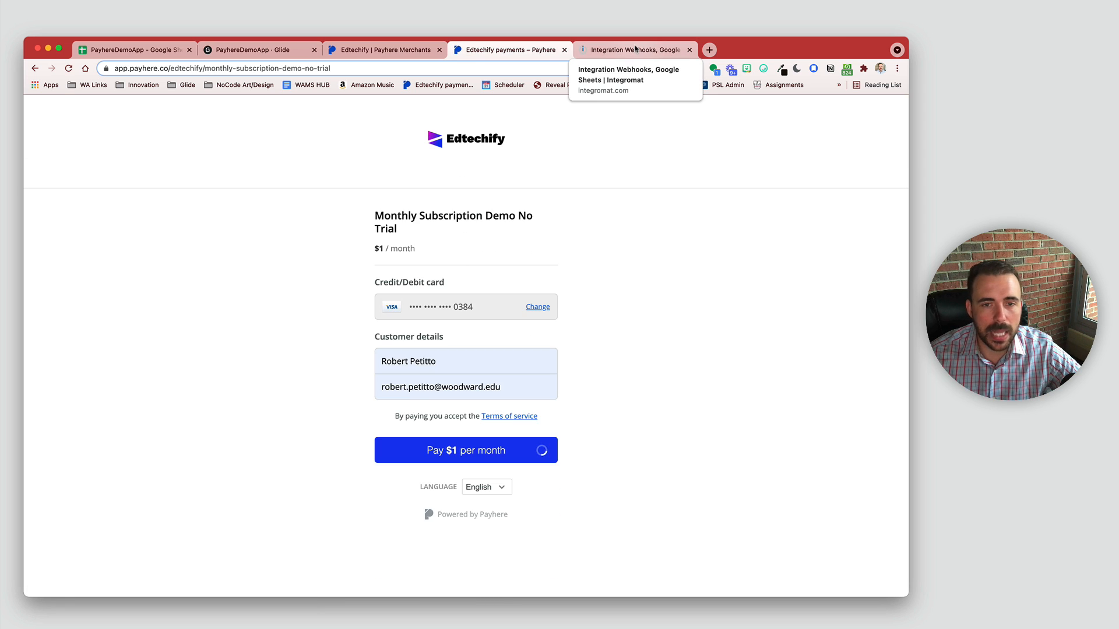
left_click(636, 49)
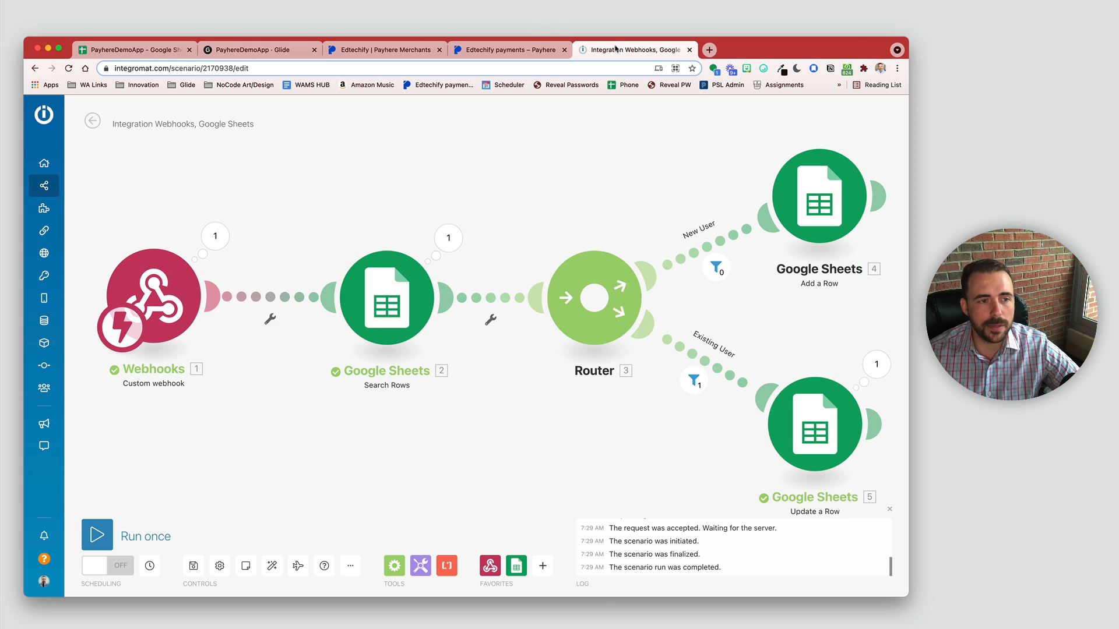
Step: Check the row 2 record's timestamps, email, and active/success statuses, then return to the Glide editor
left_click(129, 43)
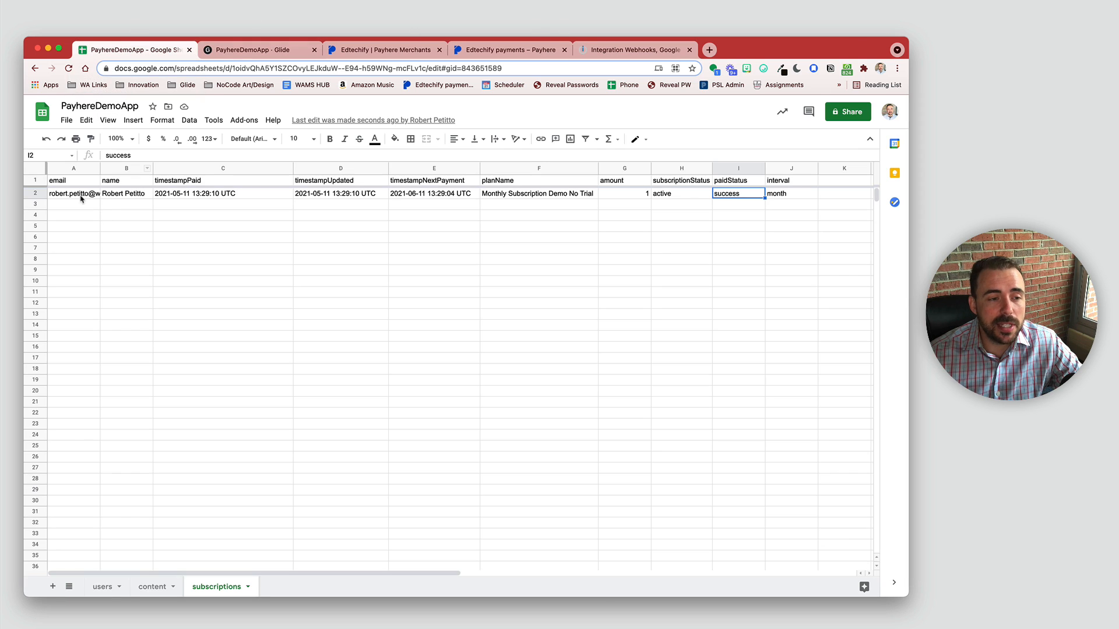
left_click_drag(82, 195, 125, 194)
left_click_drag(244, 202, 774, 194)
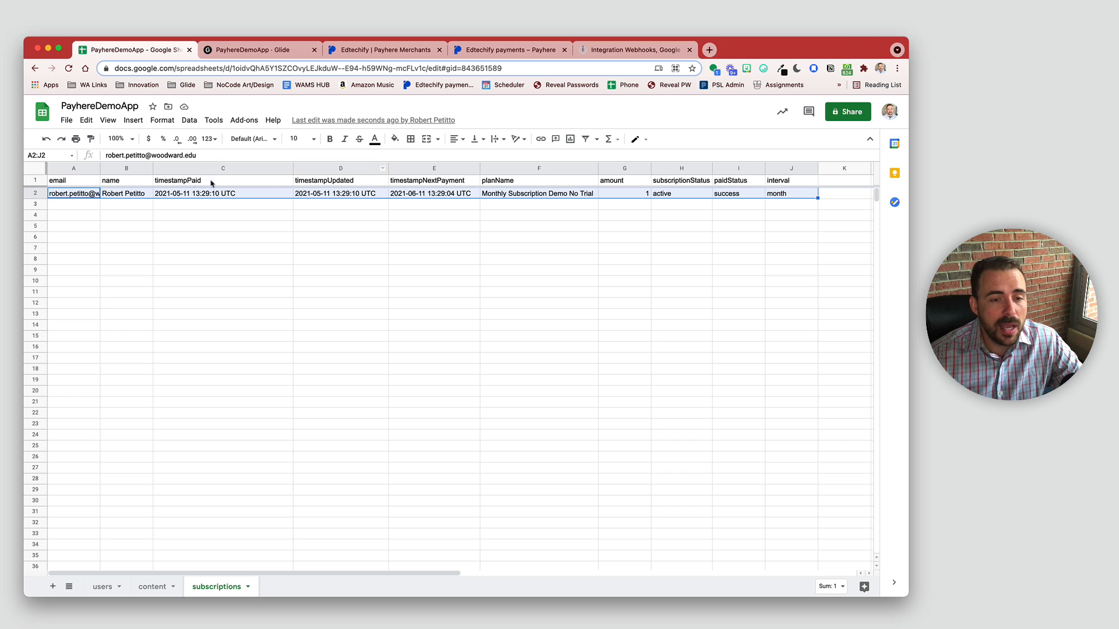
left_click(195, 197)
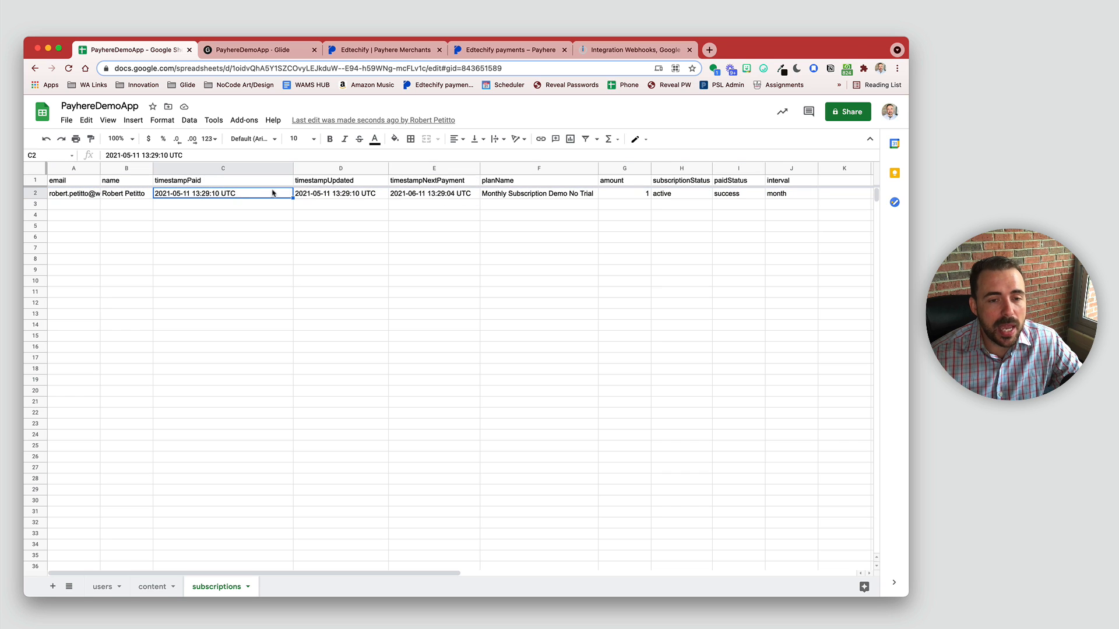
left_click(428, 196)
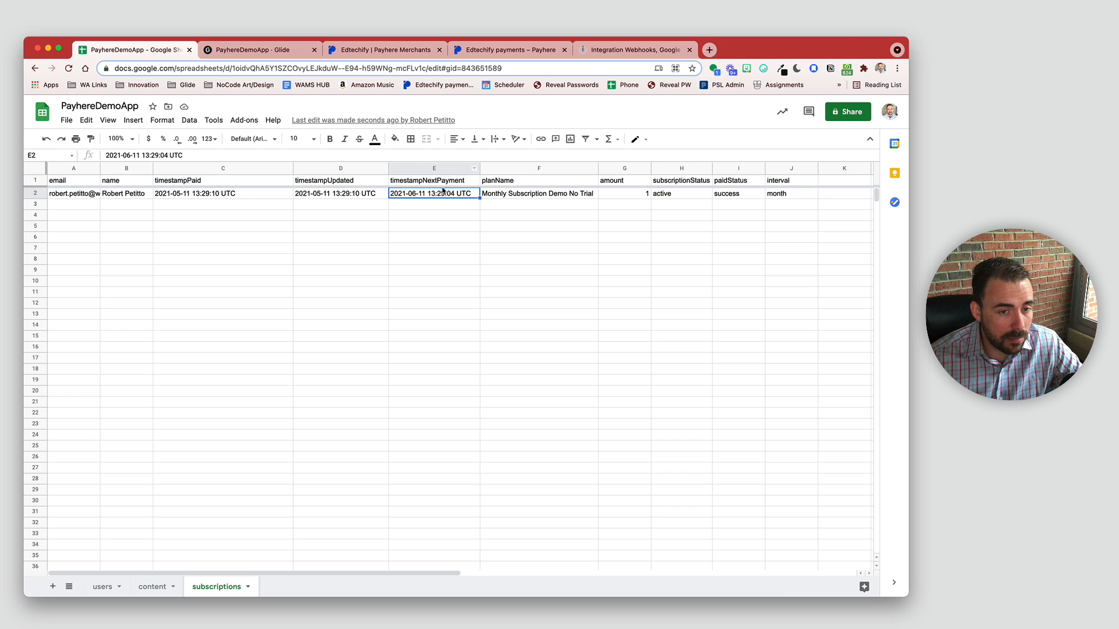
left_click(74, 194)
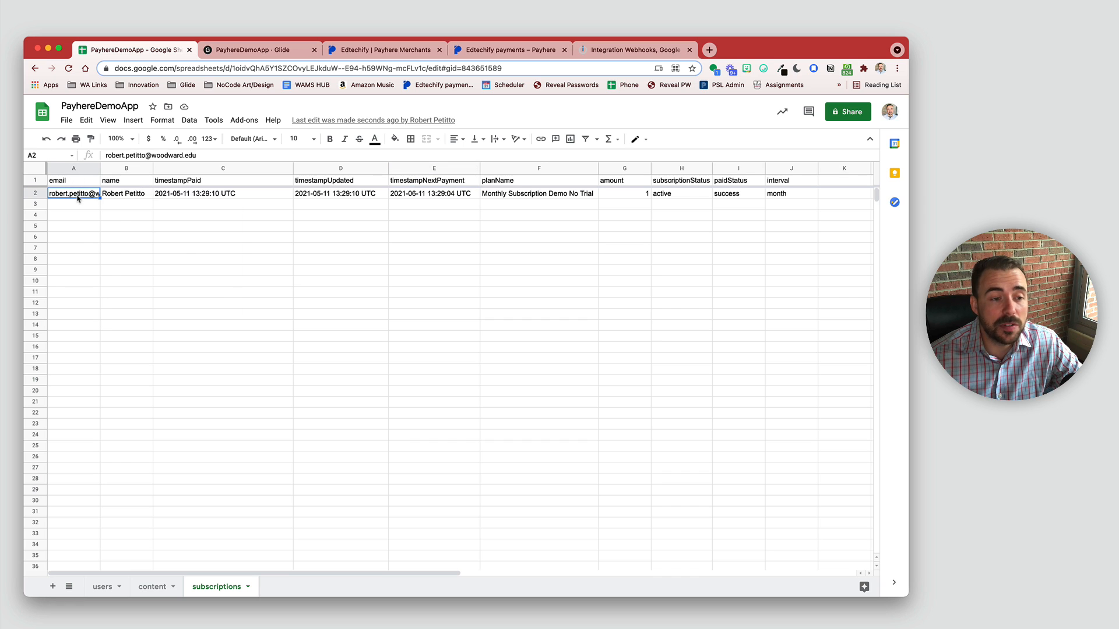
left_click_drag(687, 198, 761, 196)
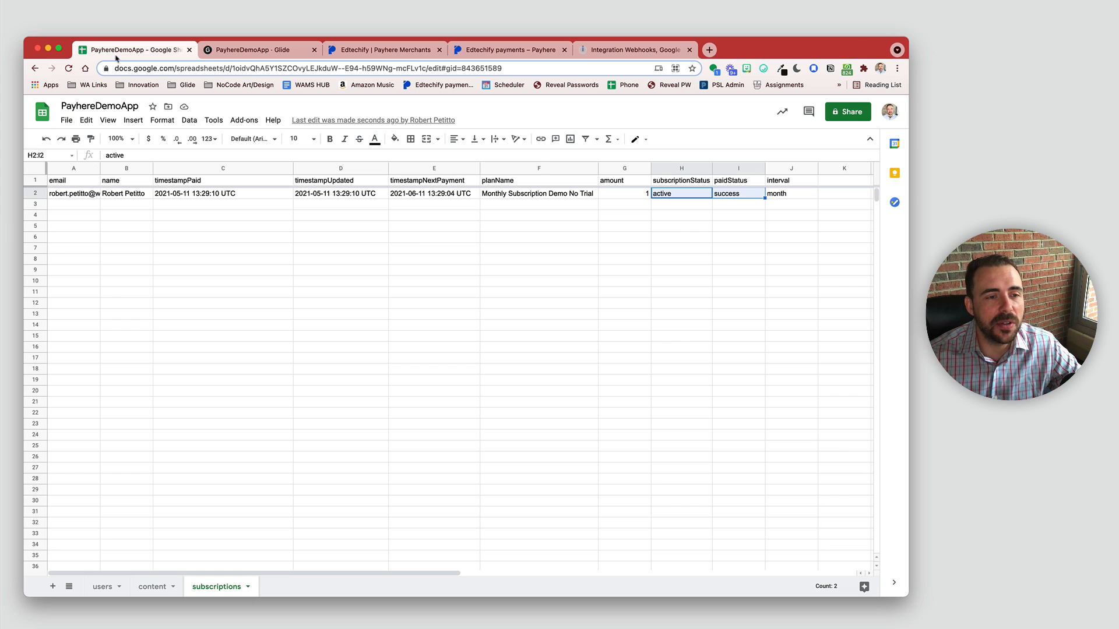
left_click(241, 52)
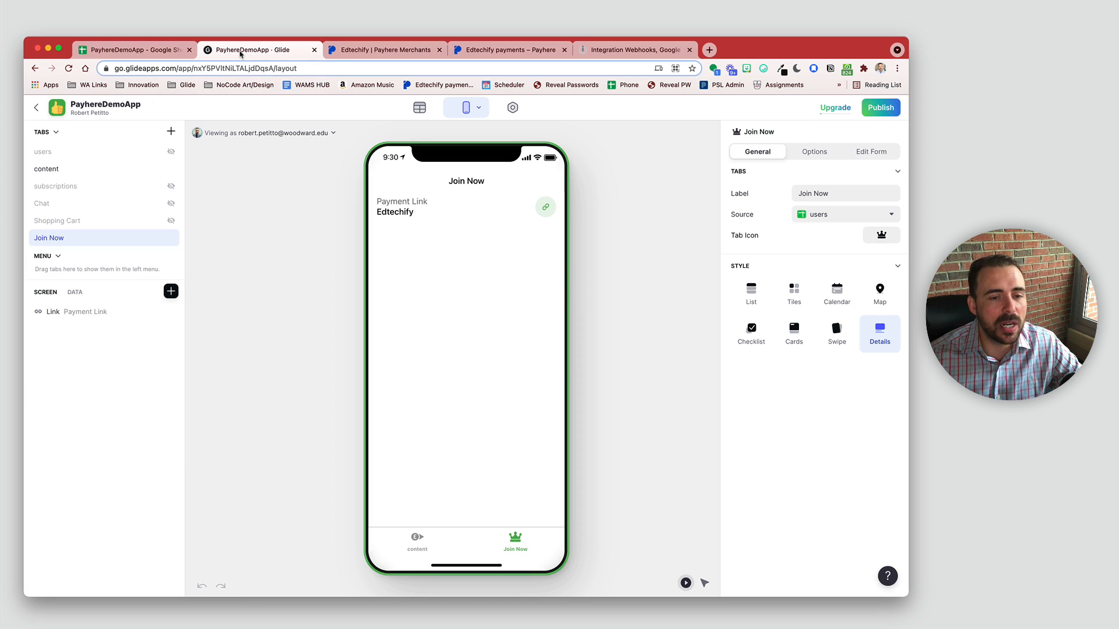
Step: Open the subscriptions table in Glide's data editor and browse its record row
left_click(419, 109)
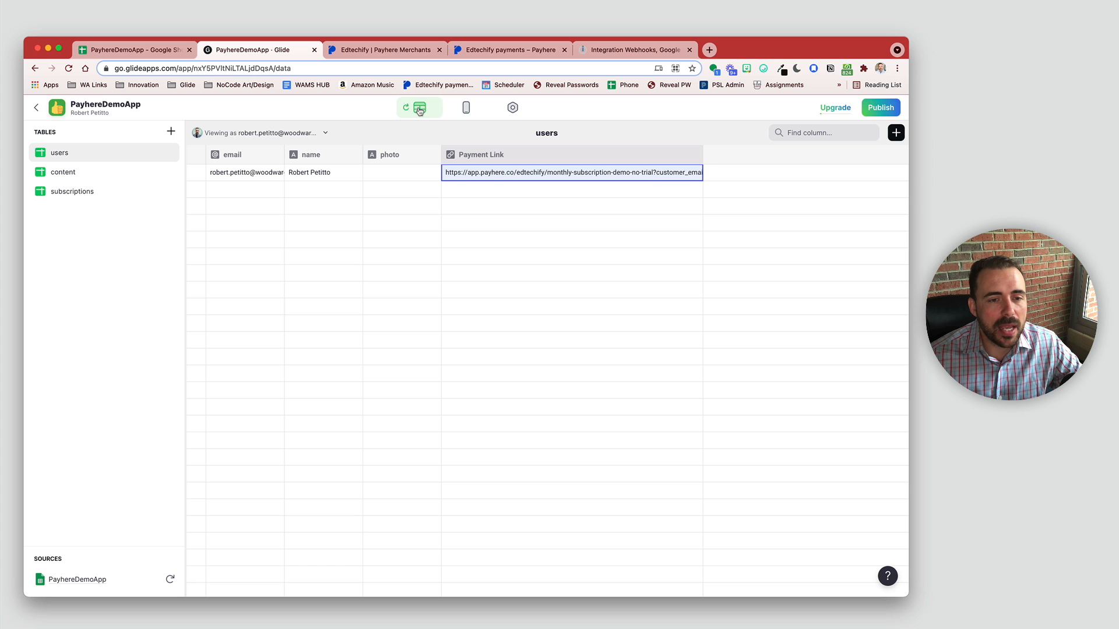
left_click(82, 198)
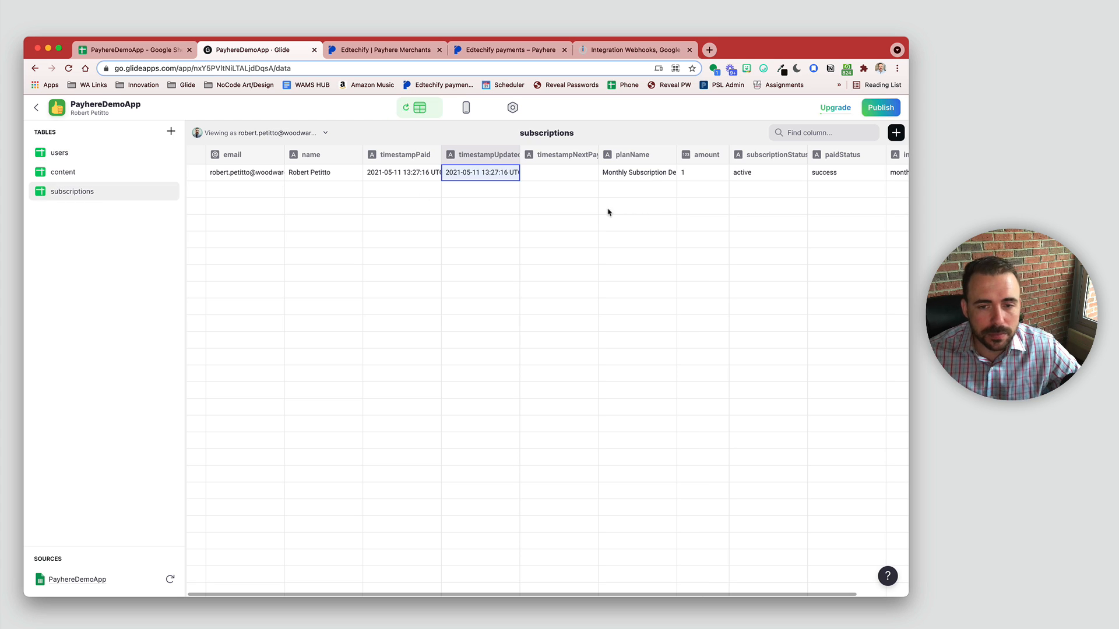
left_click(196, 173)
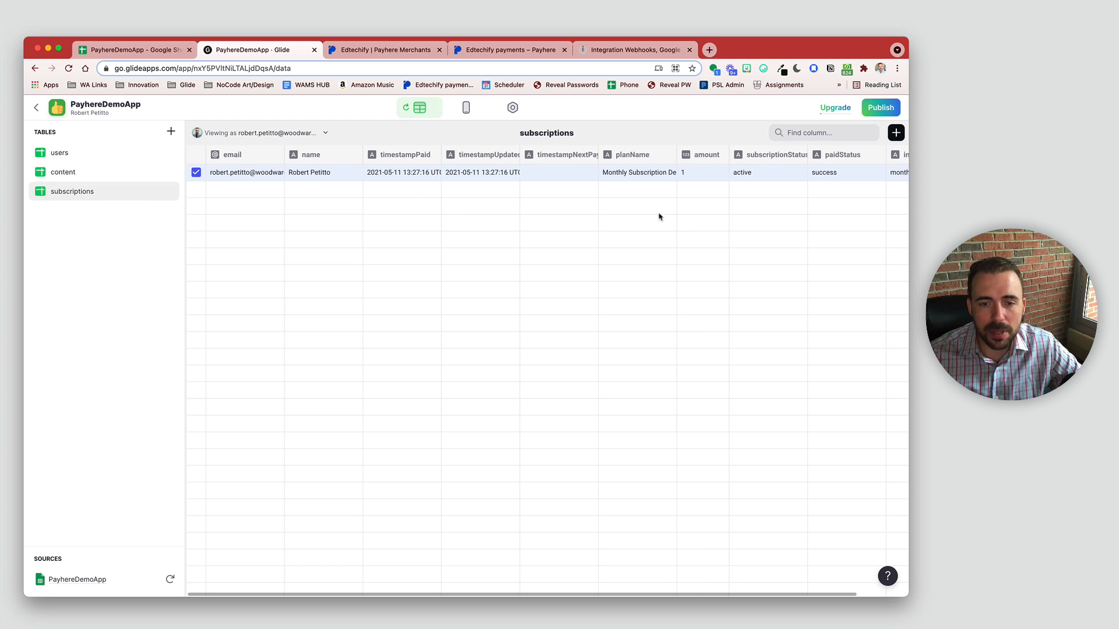
scroll(659, 217, "right", 2)
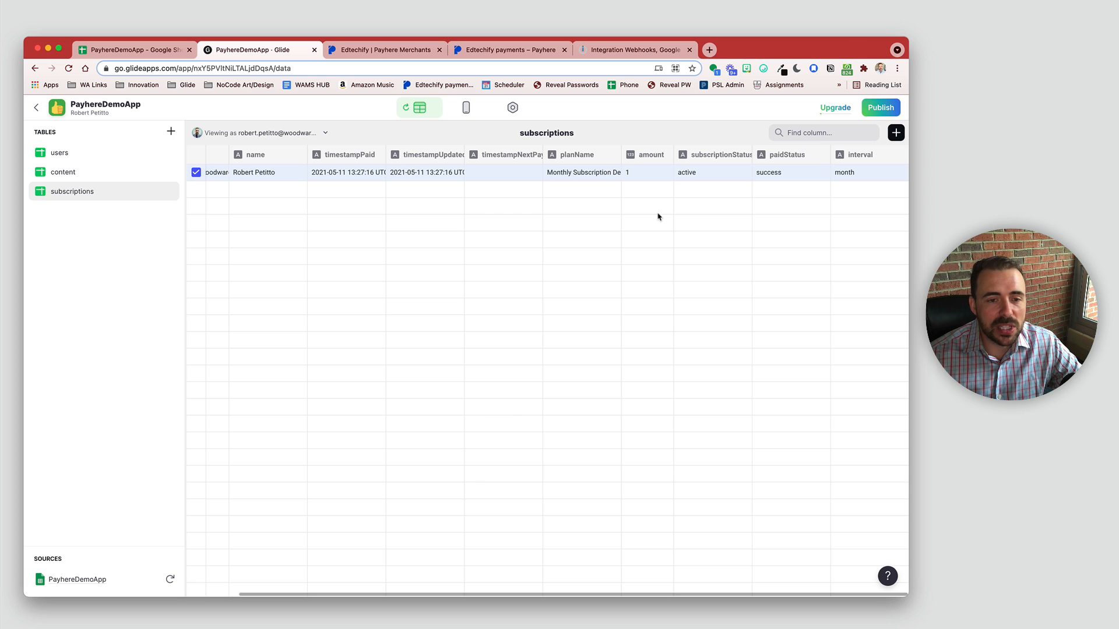
scroll(466, 201, "left", 2)
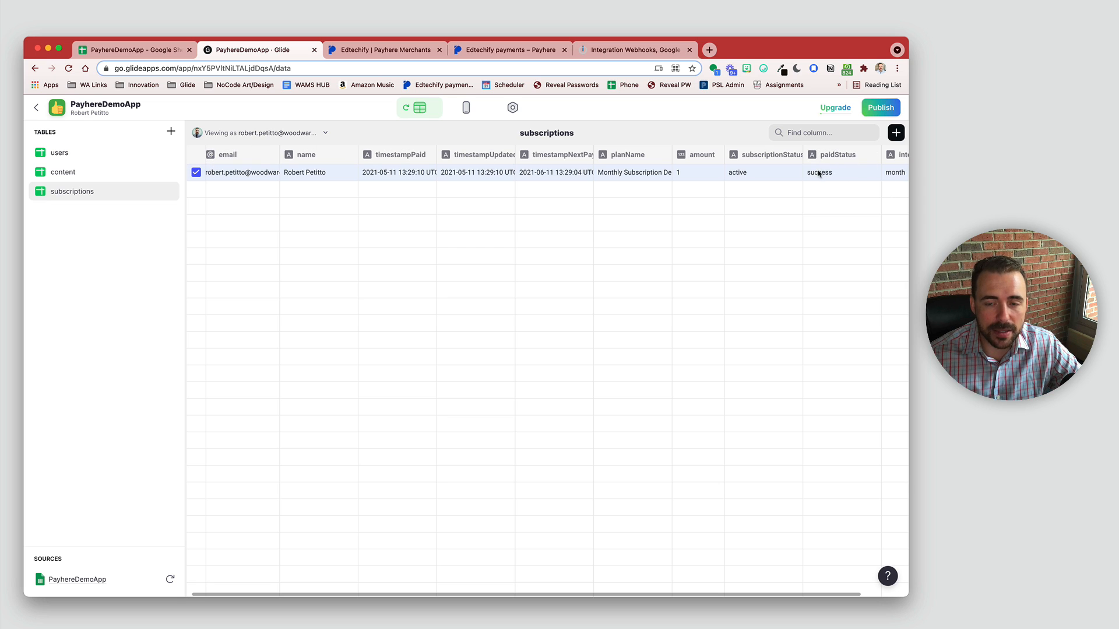
left_click(798, 258)
Step: Inspect the paidStatus and timestampNextPayment values, then add a new column to the table
left_click(841, 177)
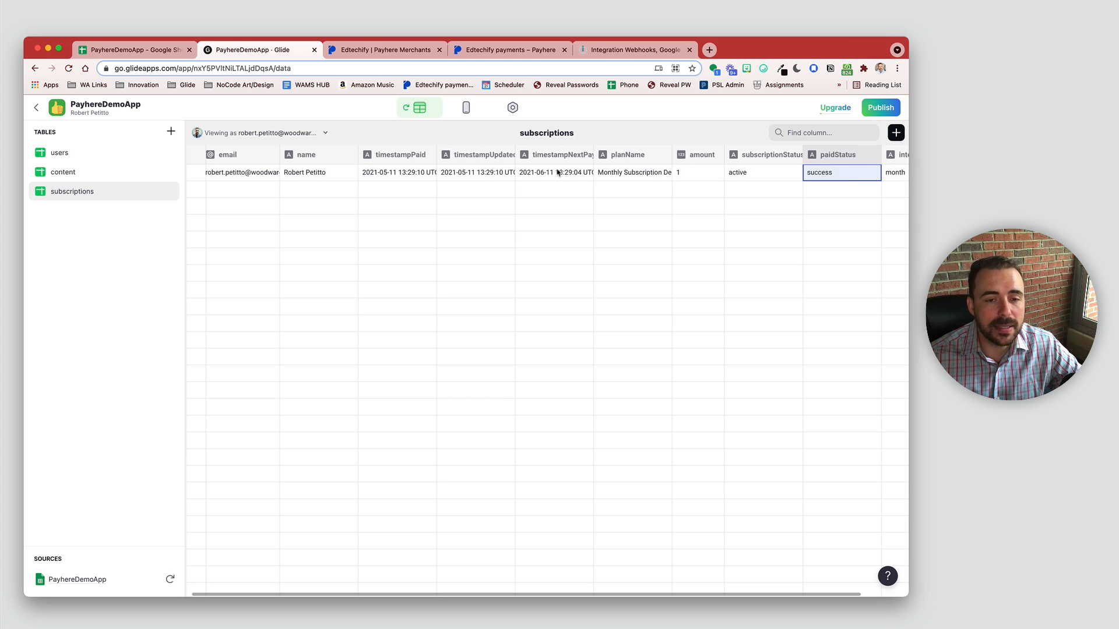
left_click(628, 154)
left_click(557, 172)
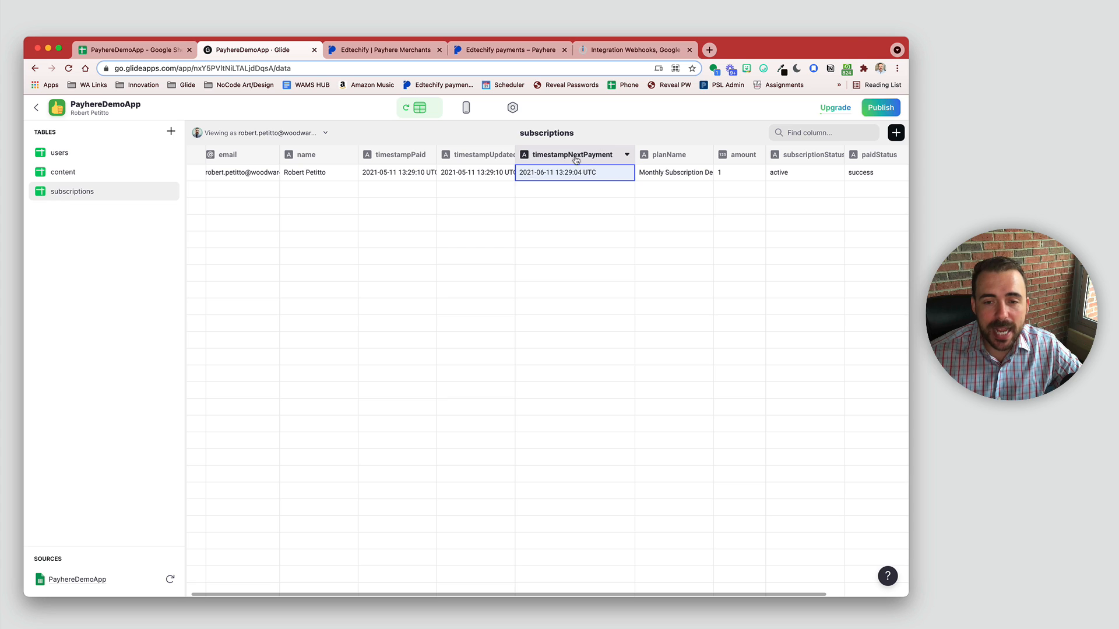
left_click(566, 156)
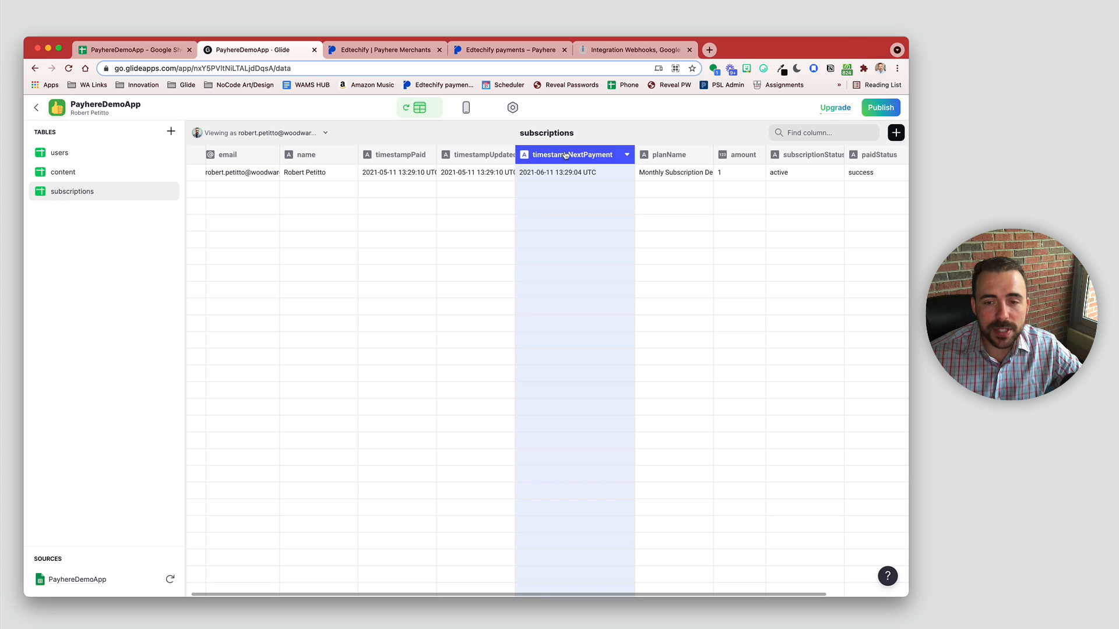
left_click(865, 156)
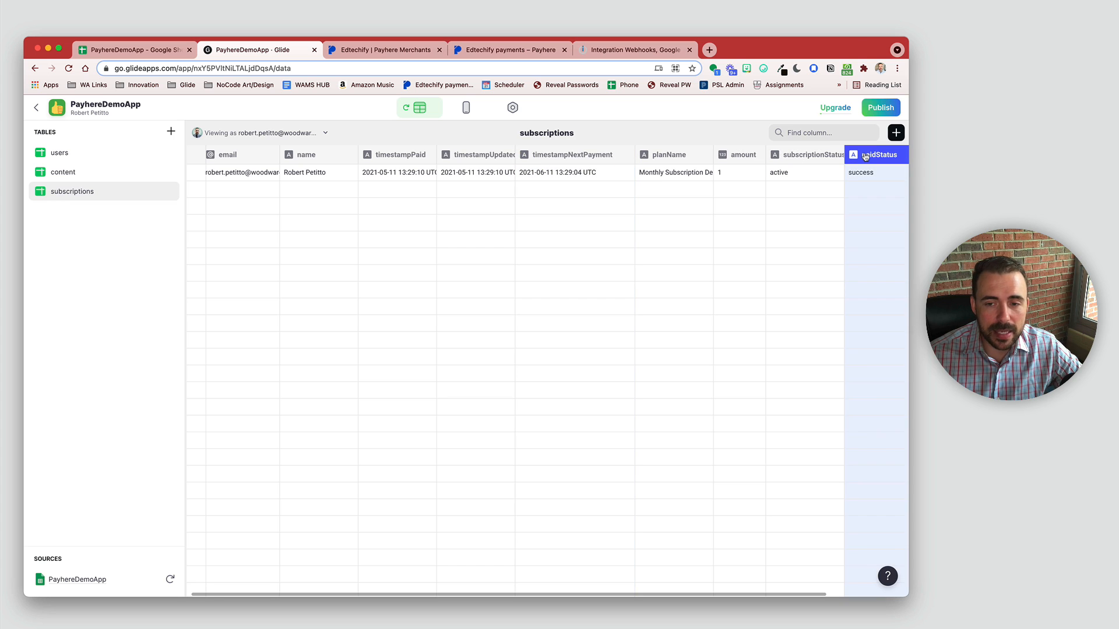
left_click(895, 132)
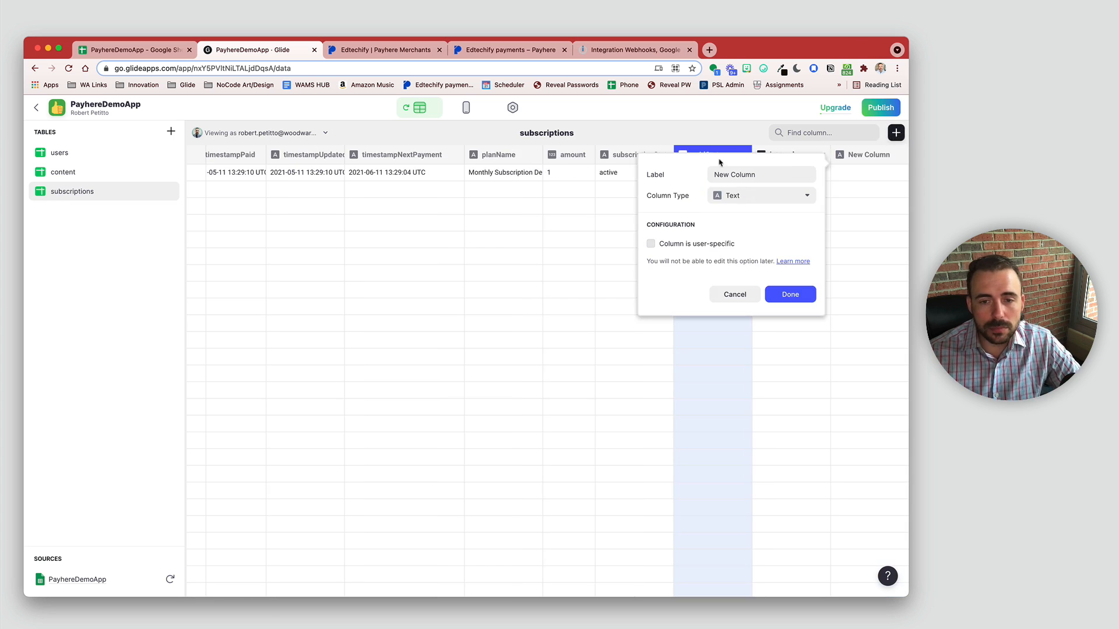
Step: Name the new column activeSubscription>email as If-Then-Else, first case paidStatus is not success
left_click(672, 170)
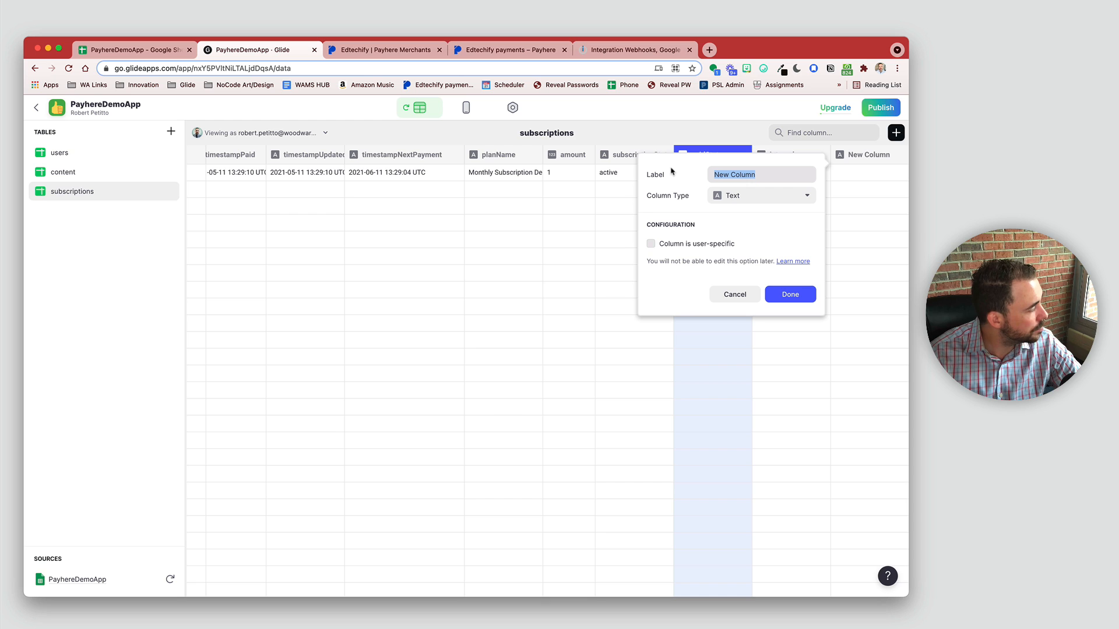
type("active")
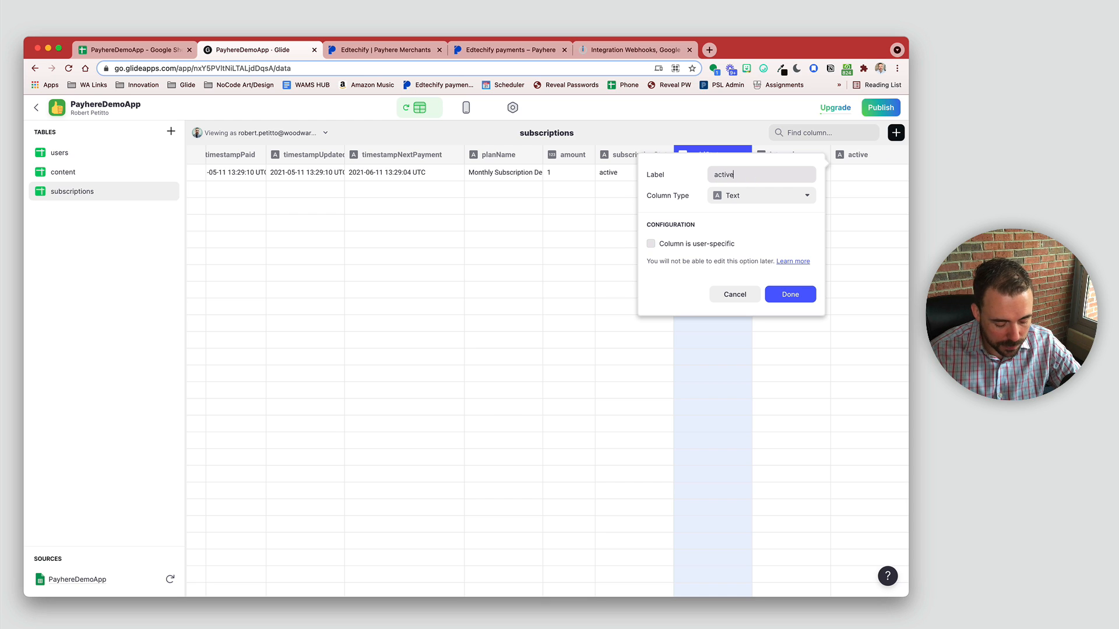
type("Subscriptio")
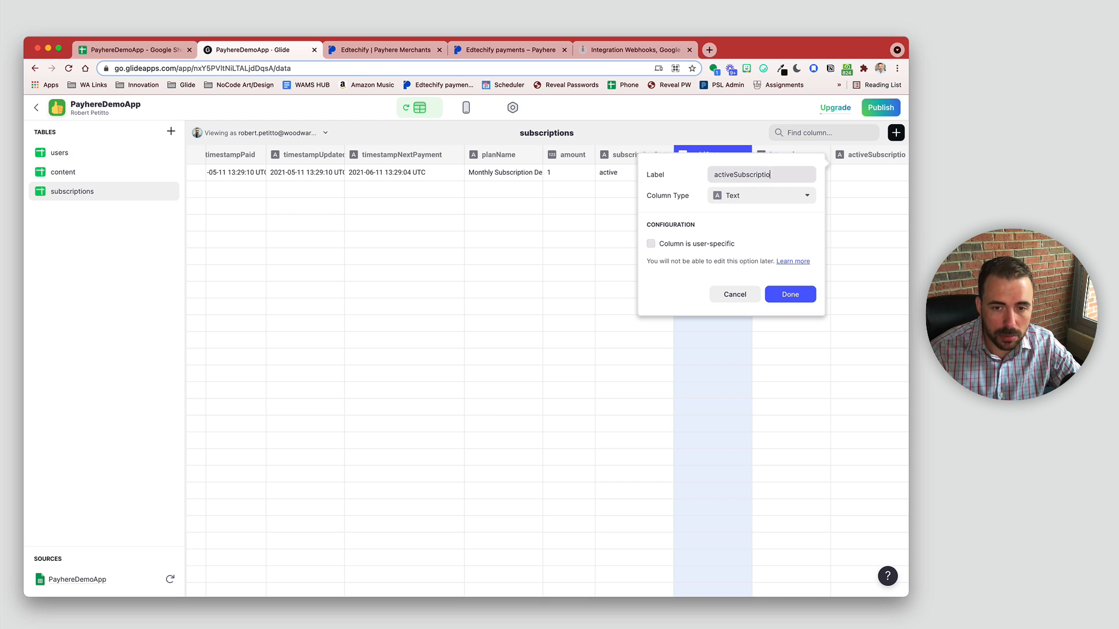
type("n>Email")
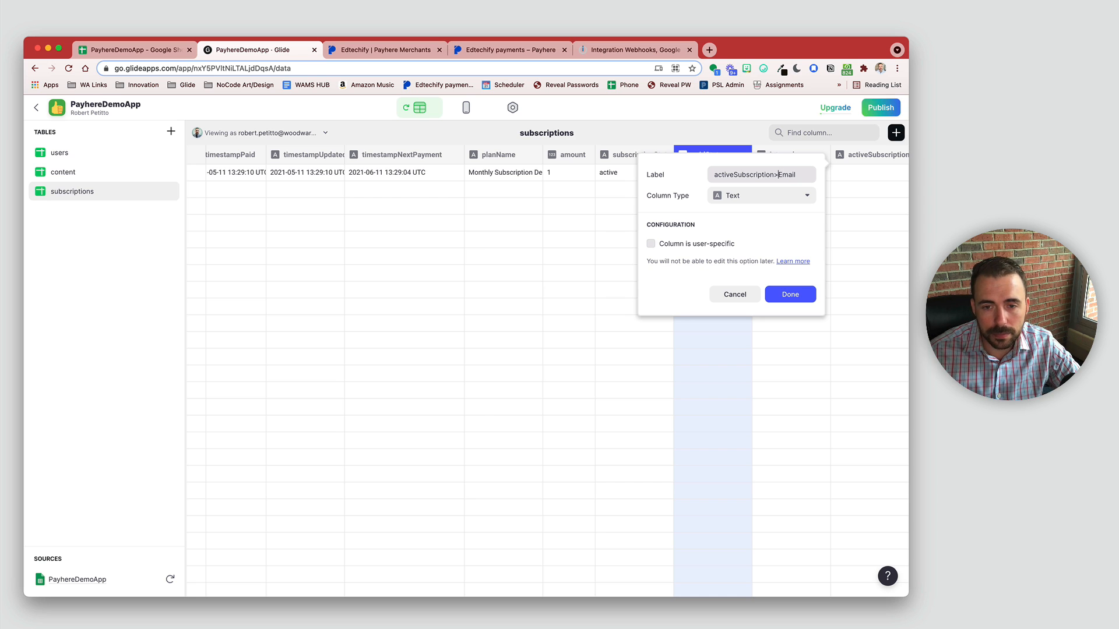
key("Delete")
type("e")
left_click(729, 194)
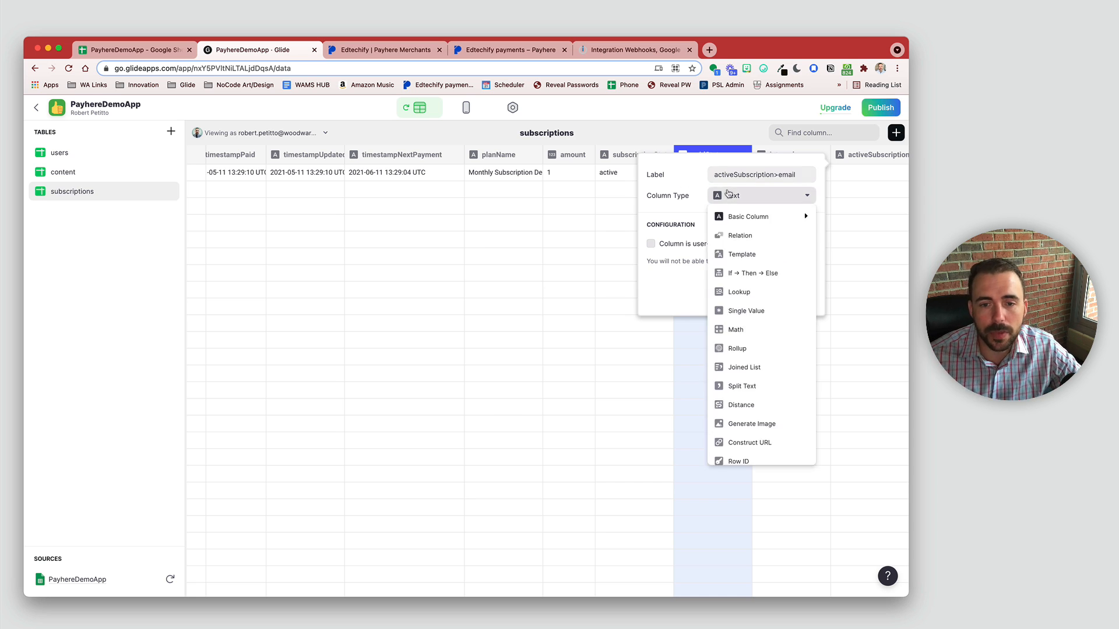
left_click(732, 274)
left_click(731, 247)
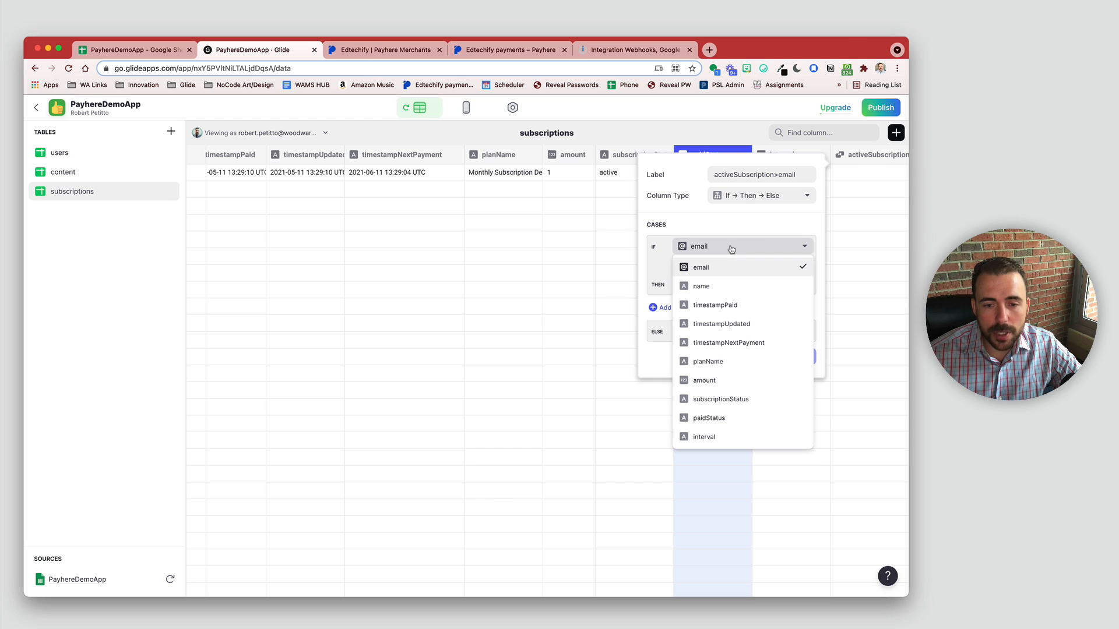
left_click(737, 419)
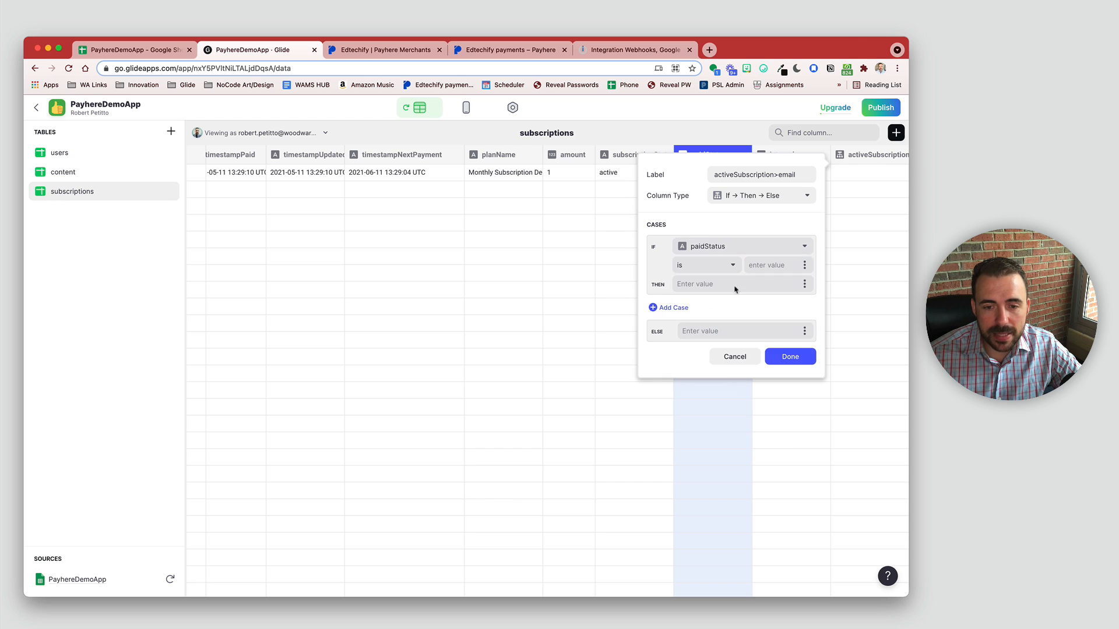
left_click(718, 267)
left_click(687, 303)
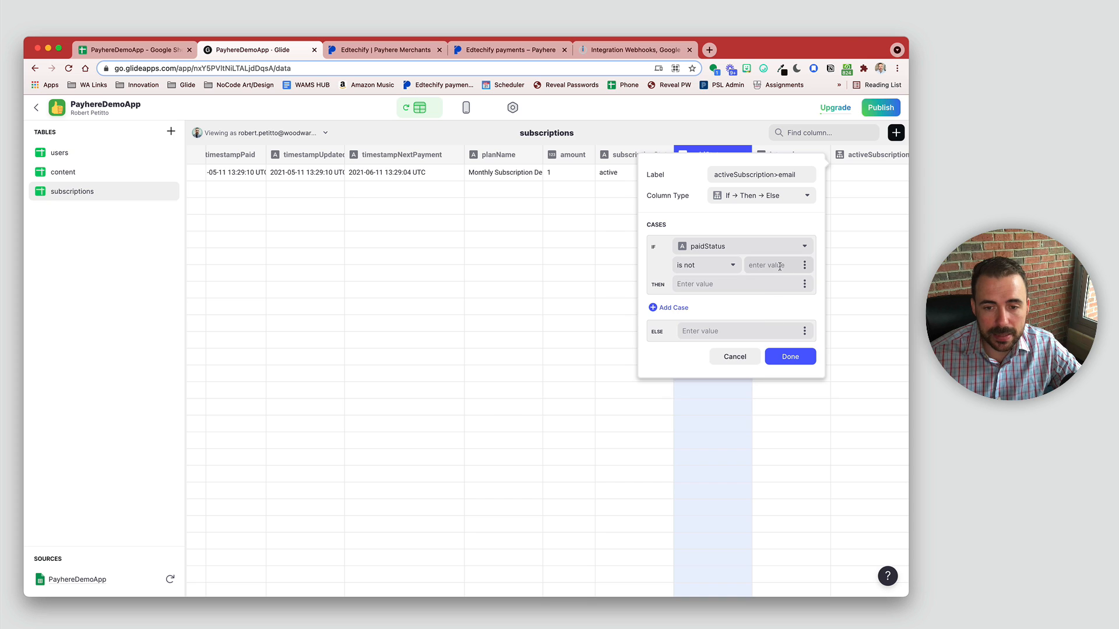
type("success")
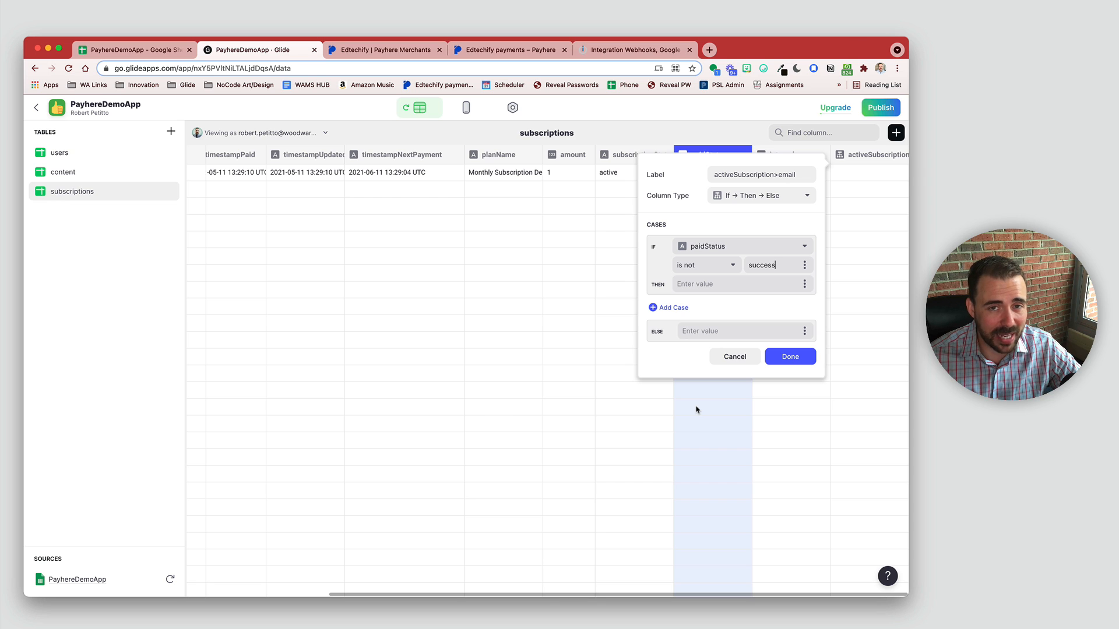
Step: Add a second case based on timestampNextPayment and save the column
left_click(671, 310)
left_click(717, 311)
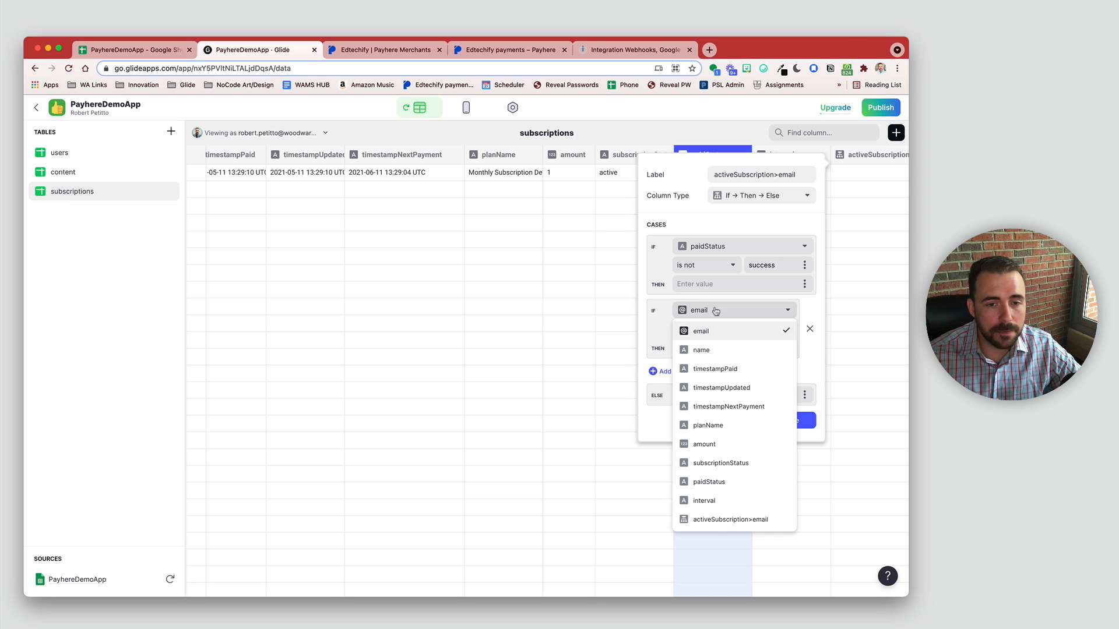
left_click(727, 408)
left_click(691, 333)
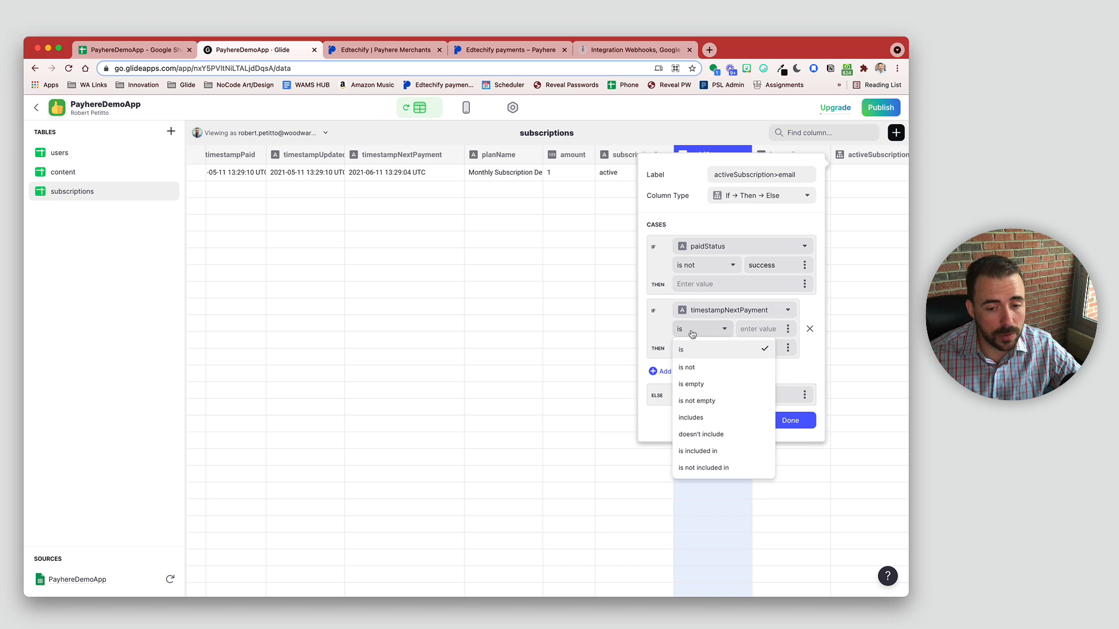
left_click(708, 330)
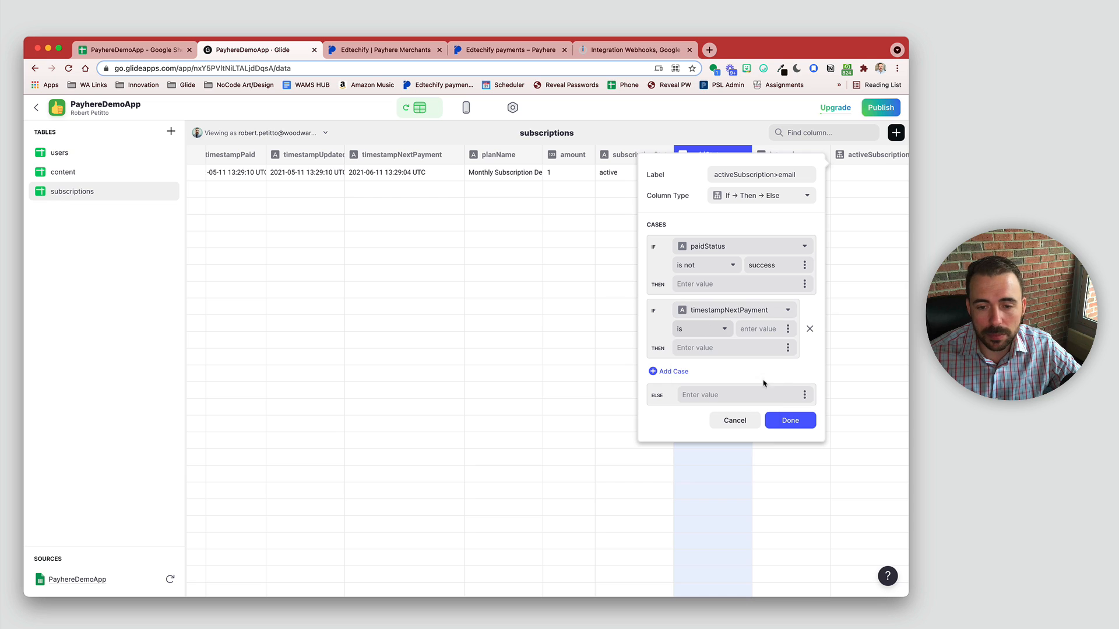
left_click(784, 425)
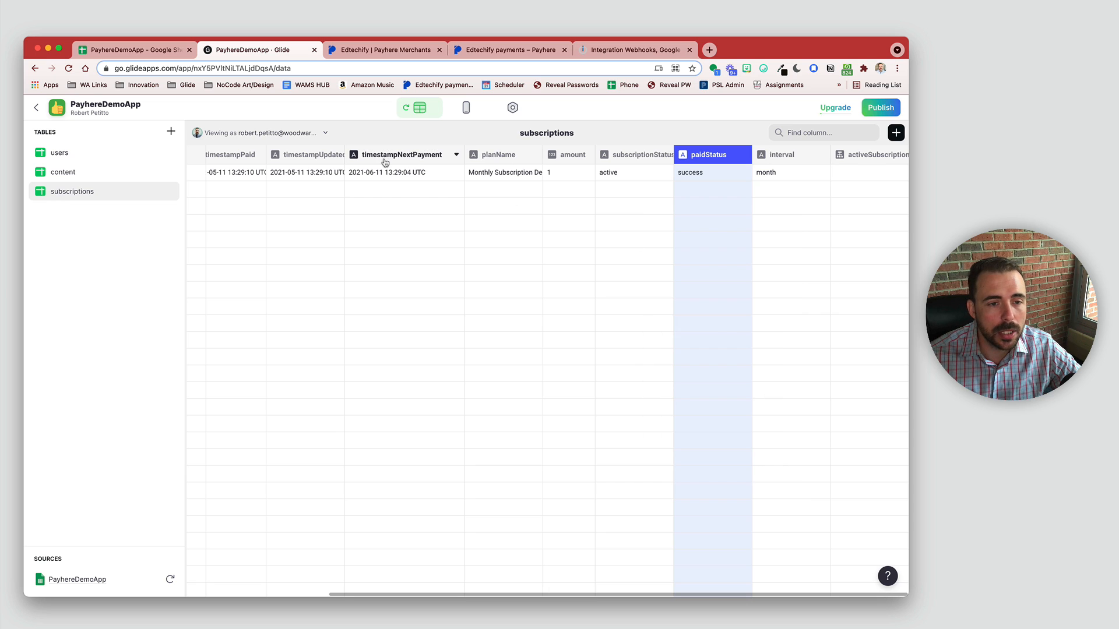
Step: Change timestampNextPayment's column type to Date/Time
left_click(455, 156)
left_click(431, 173)
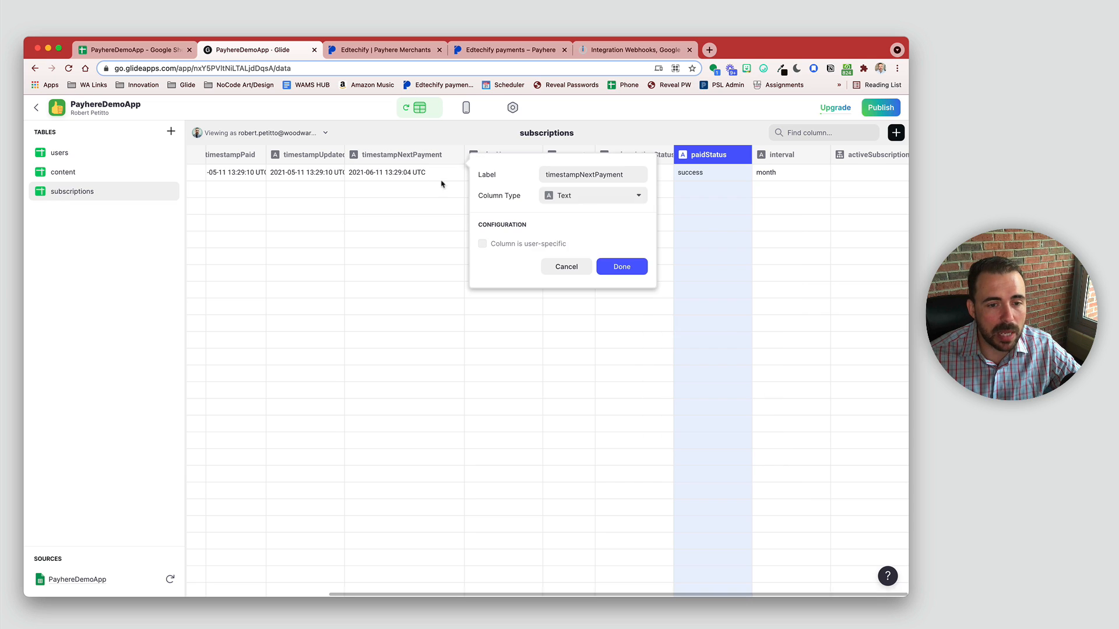
left_click(596, 196)
left_click(589, 255)
left_click(622, 356)
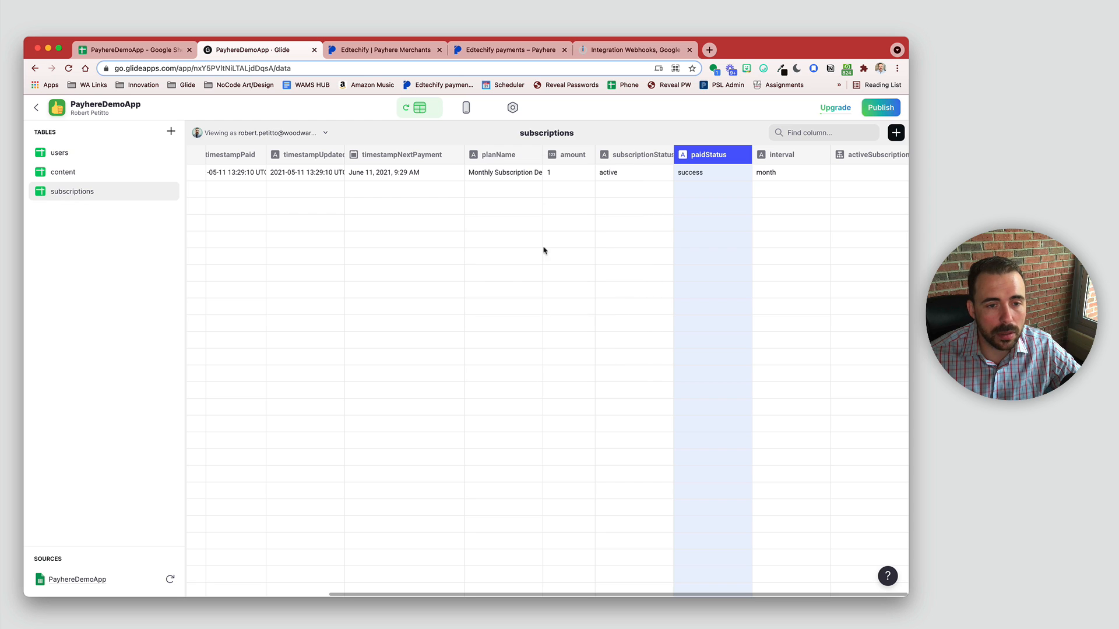
Step: Make the second case 'is on or after today' returning email, and save activeSubscription>email
left_click(897, 159)
left_click(883, 178)
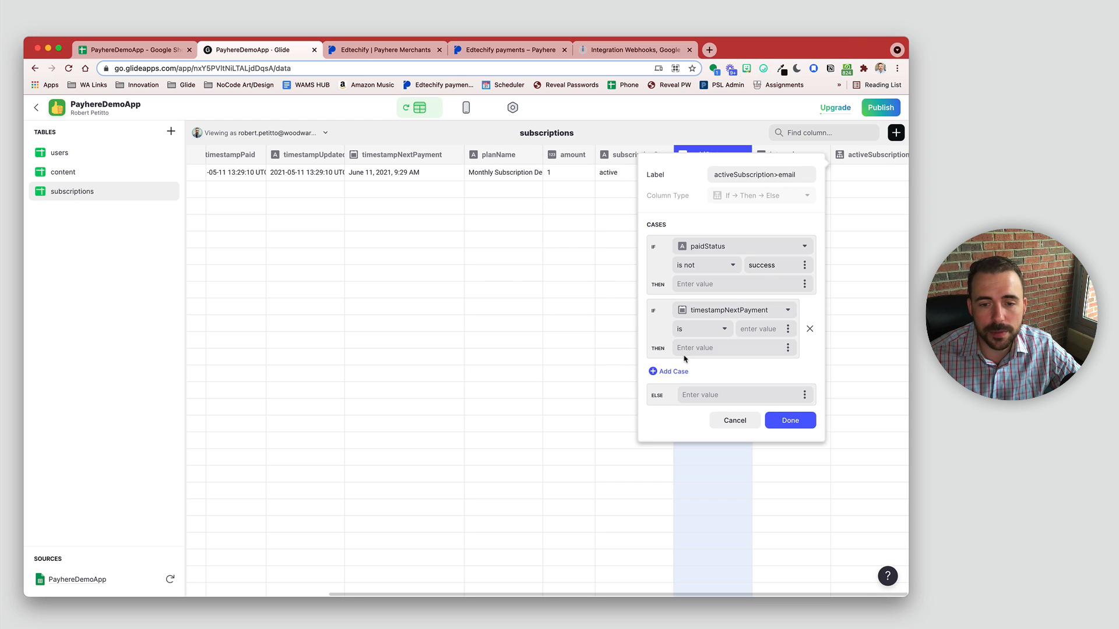
left_click(714, 329)
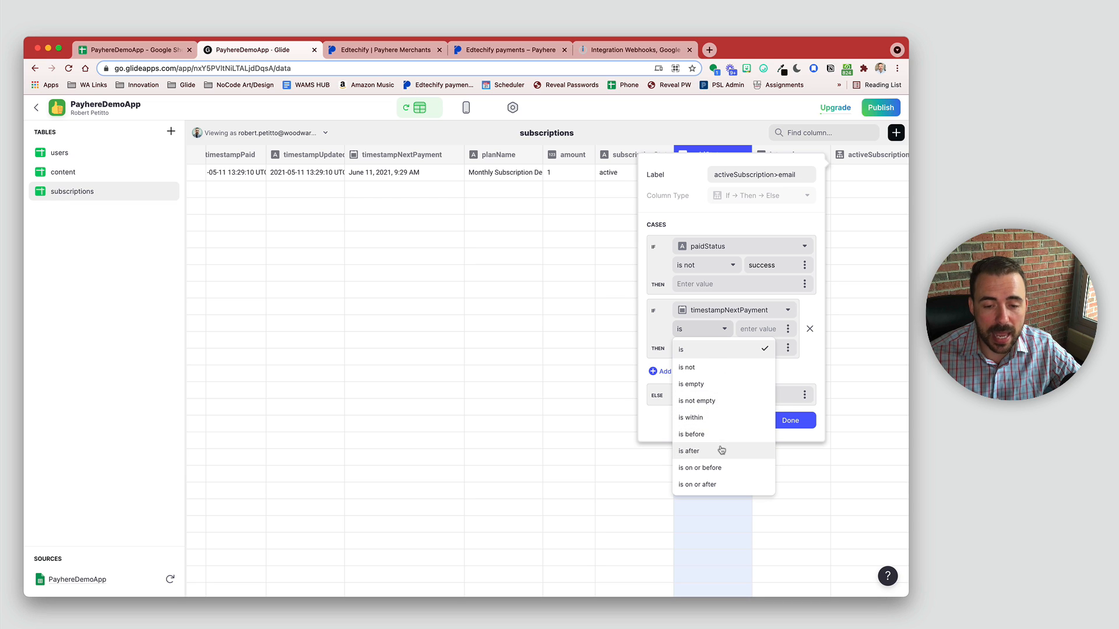
left_click(722, 451)
left_click(717, 329)
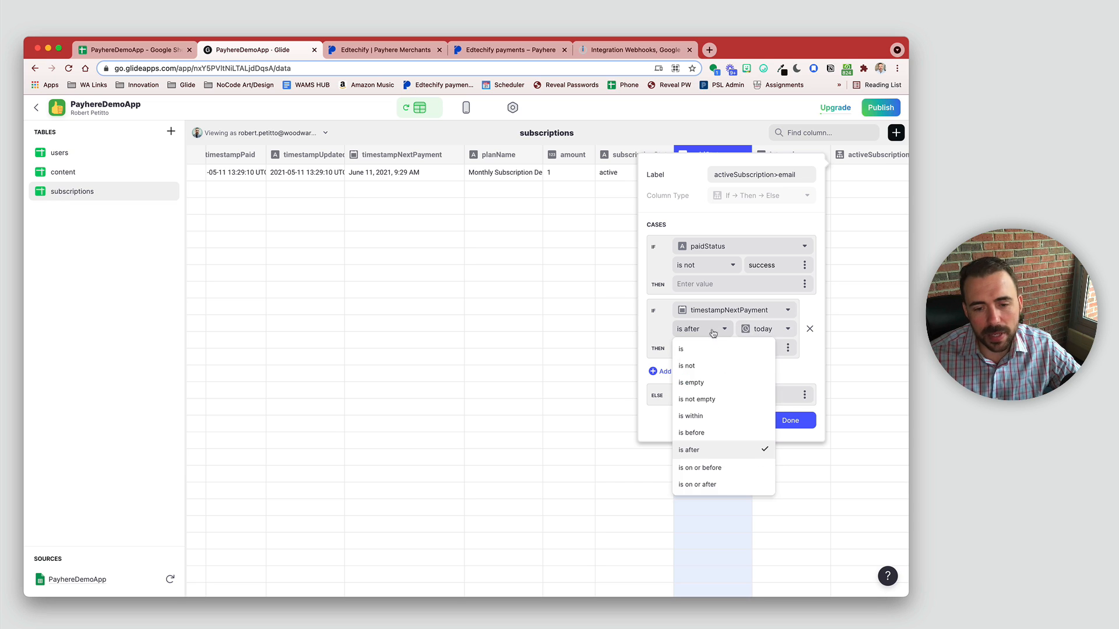
left_click(731, 488)
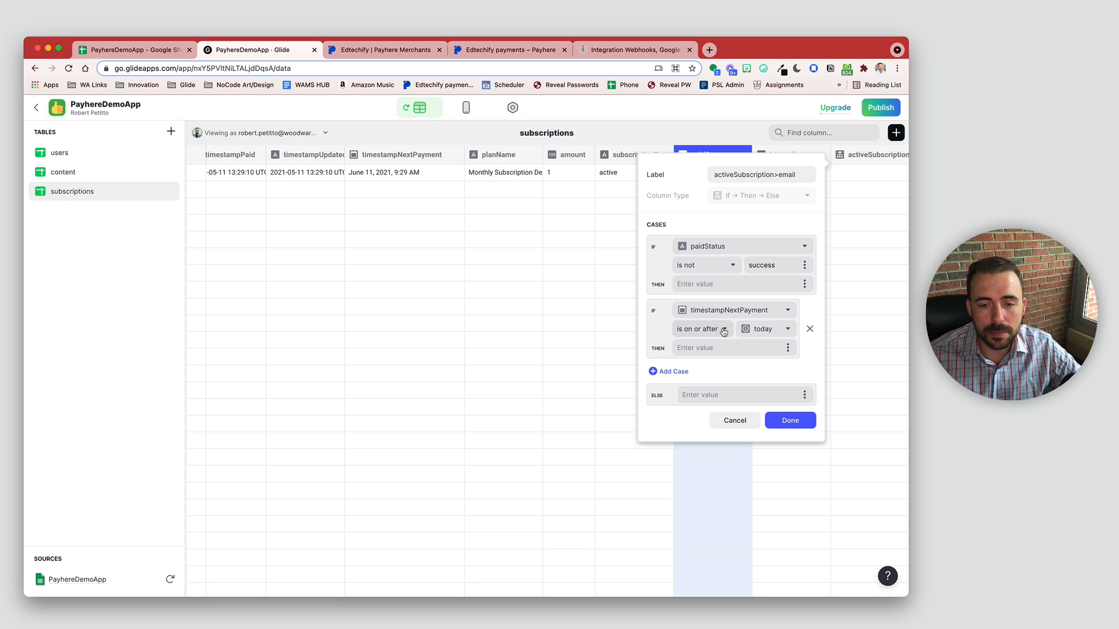
left_click(787, 348)
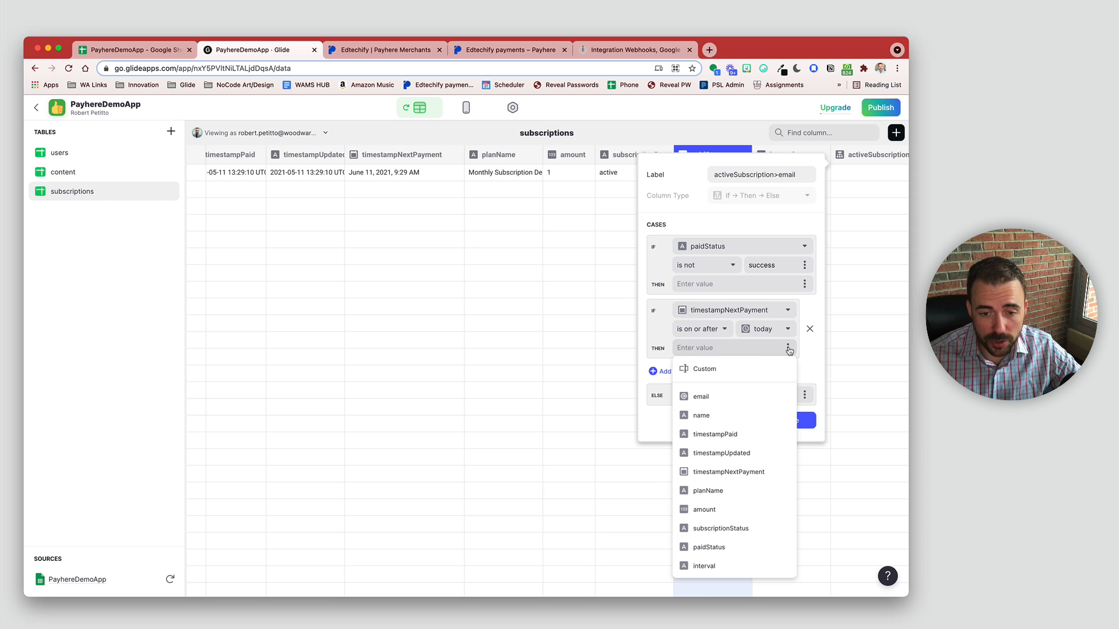
left_click(728, 398)
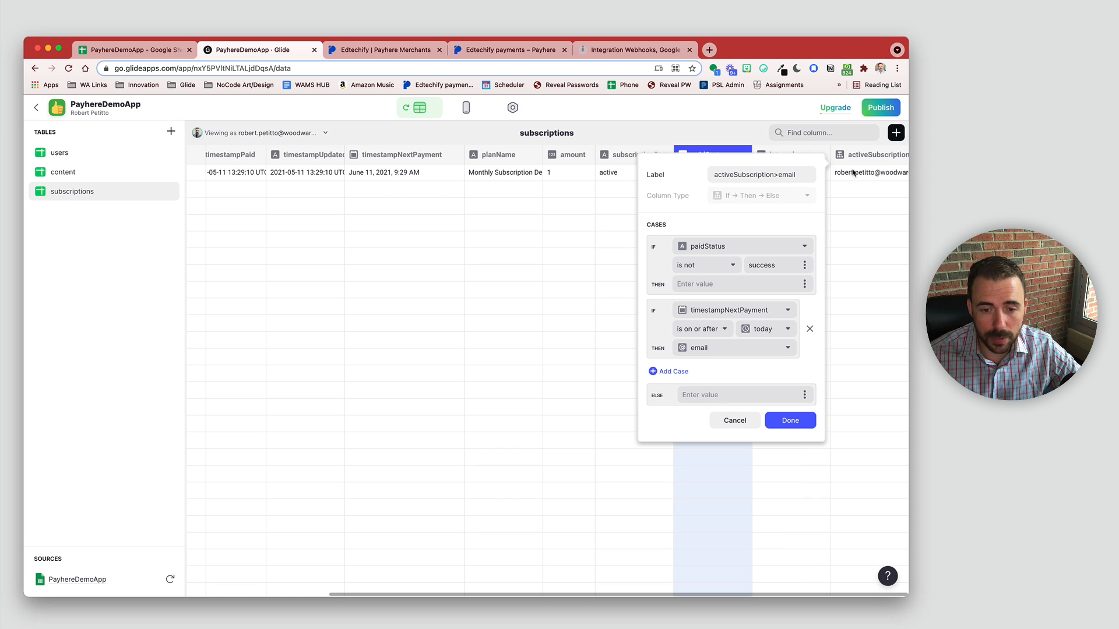
left_click(786, 430)
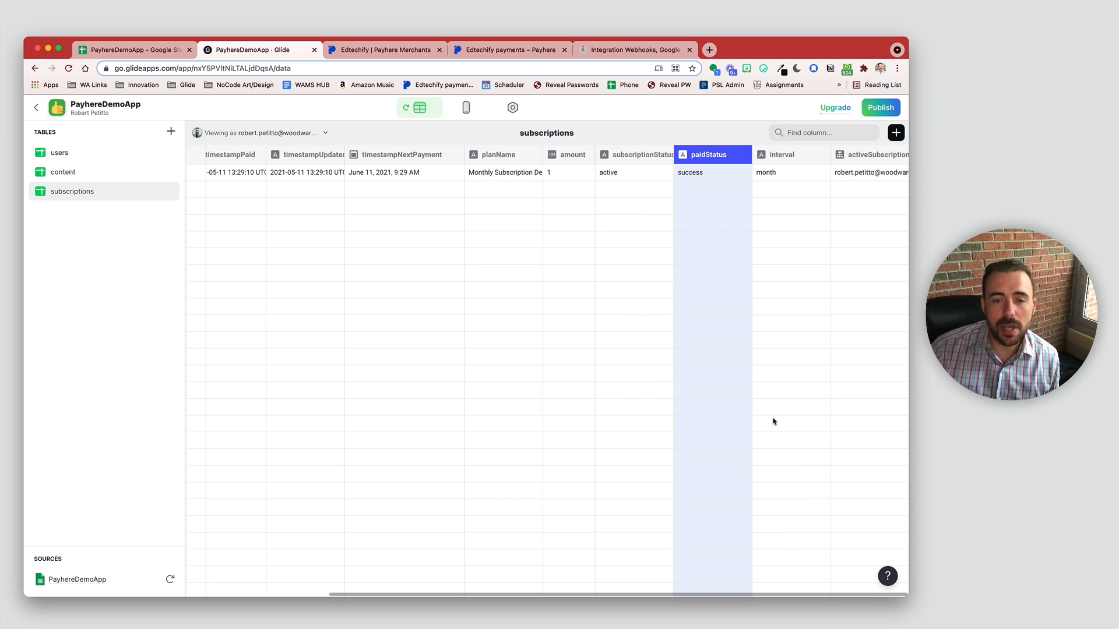
left_click(716, 177)
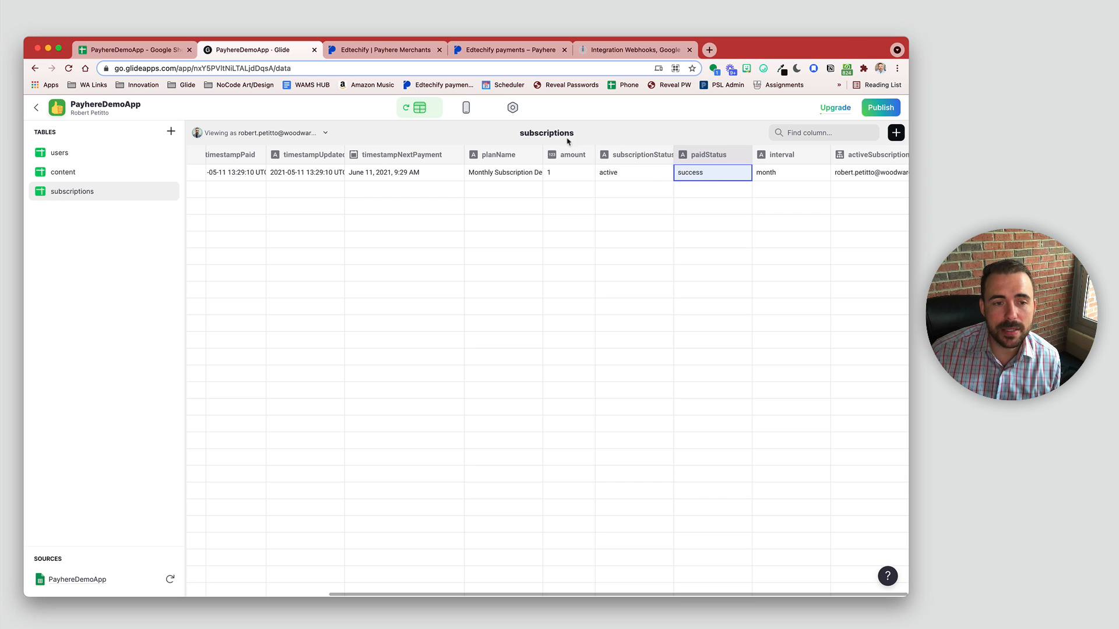
Step: Check the next payment date and activeSubscription>email values, then switch to the users table
left_click(396, 175)
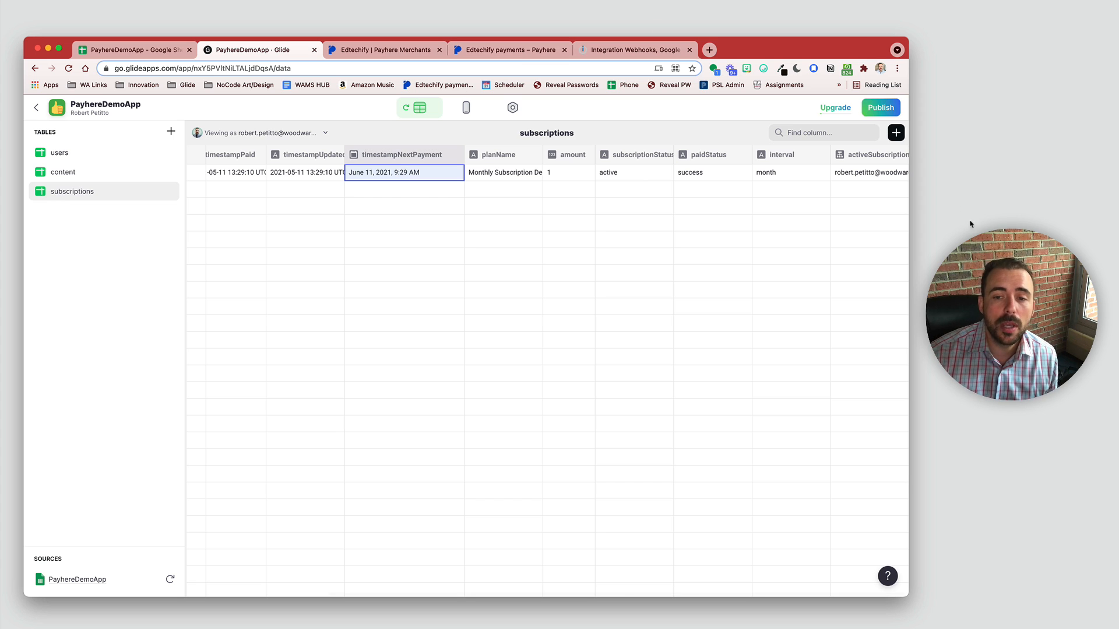
left_click(883, 175)
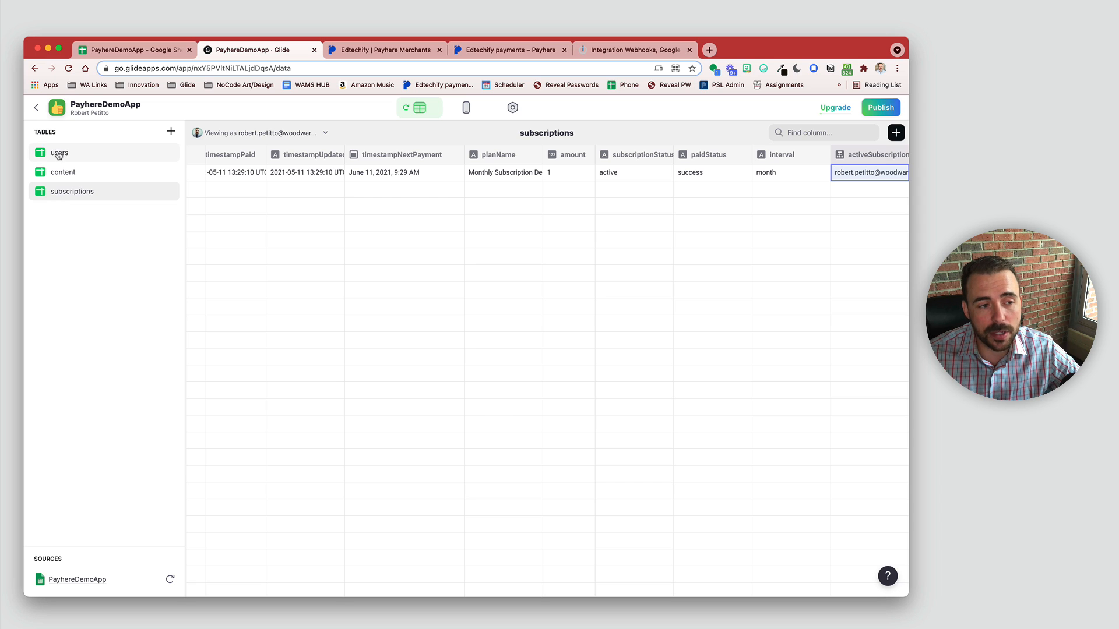
left_click(876, 163)
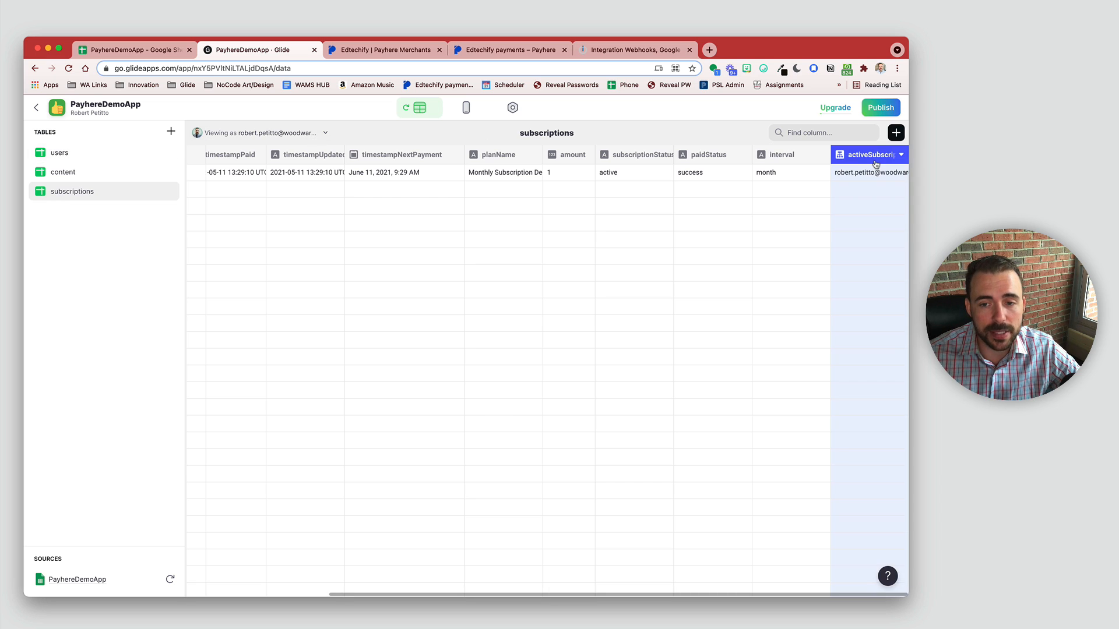
left_click(65, 153)
Step: Add Relation column rel_activeSubscriptions matching users email to subscriptions' activeSubscription>email
left_click(895, 133)
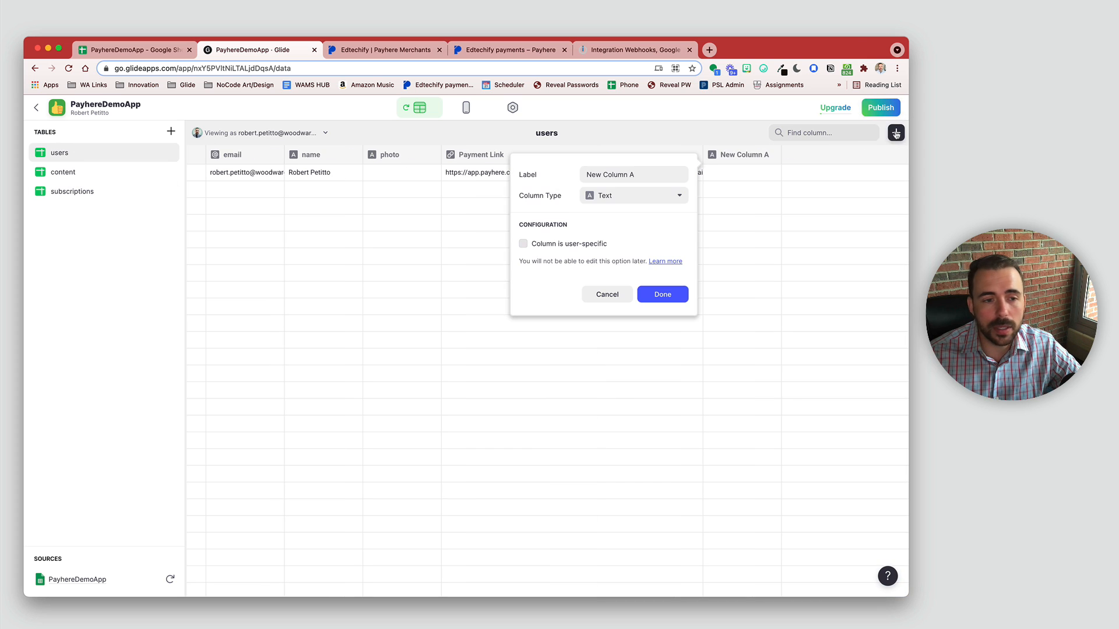
left_click_drag(645, 175, 515, 177)
type("re")
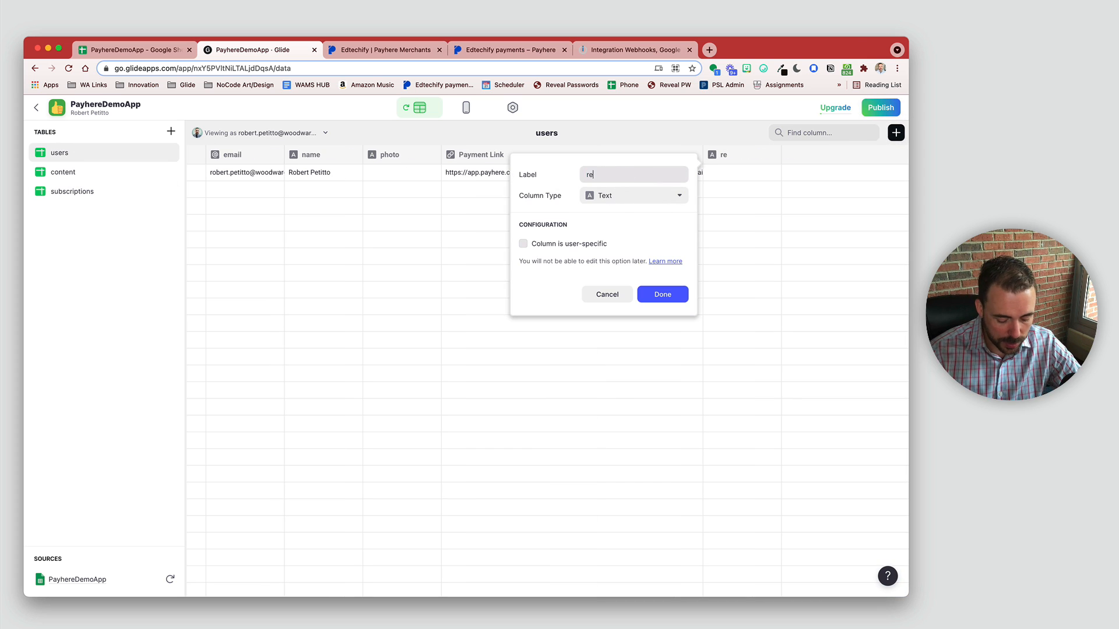
type("l_activeSubscriptions")
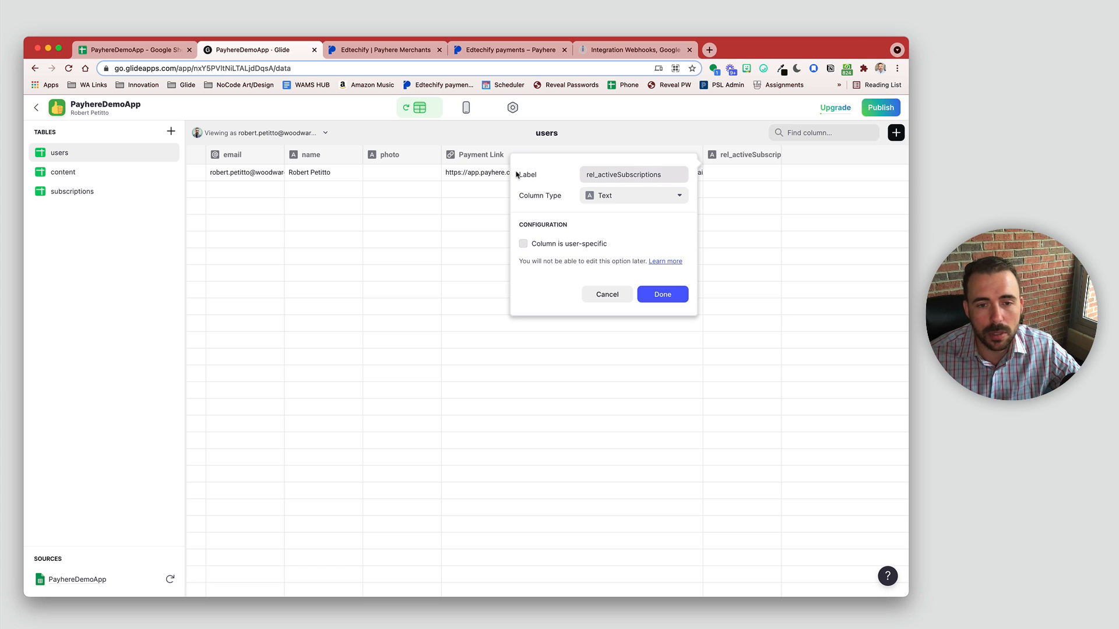
left_click(603, 197)
left_click(617, 241)
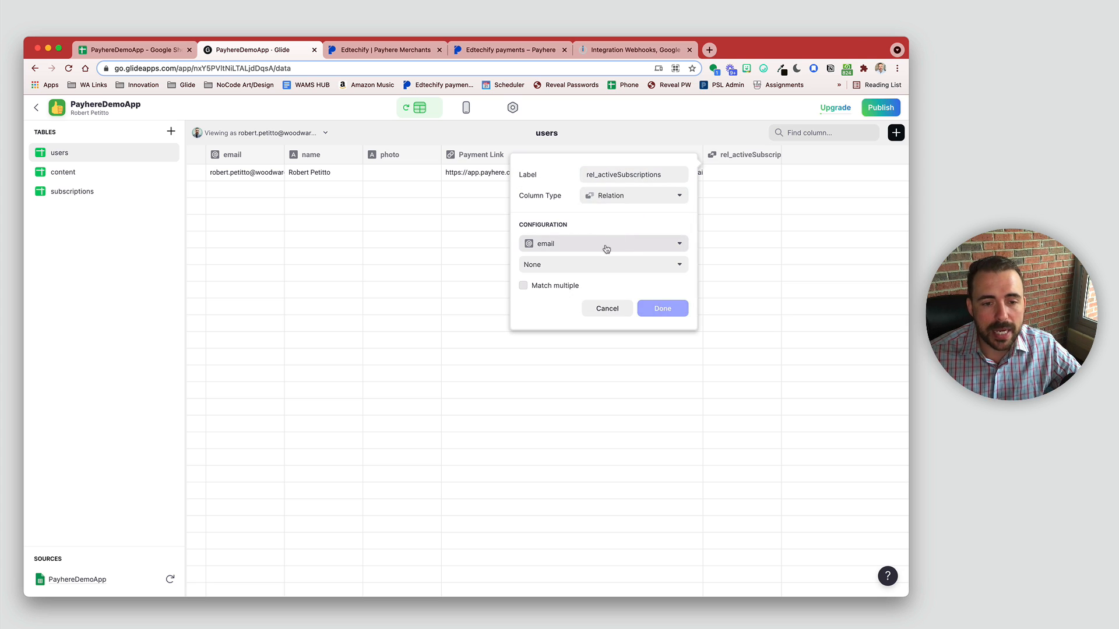
left_click(606, 249)
left_click(604, 244)
left_click(596, 267)
mouse_move(584, 330)
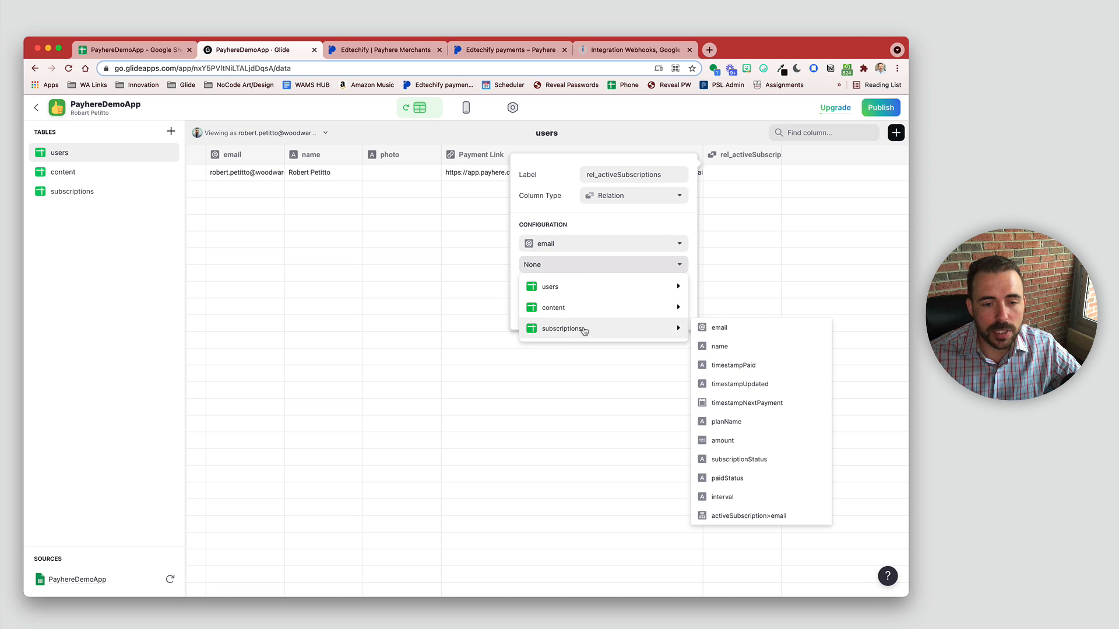
left_click(781, 516)
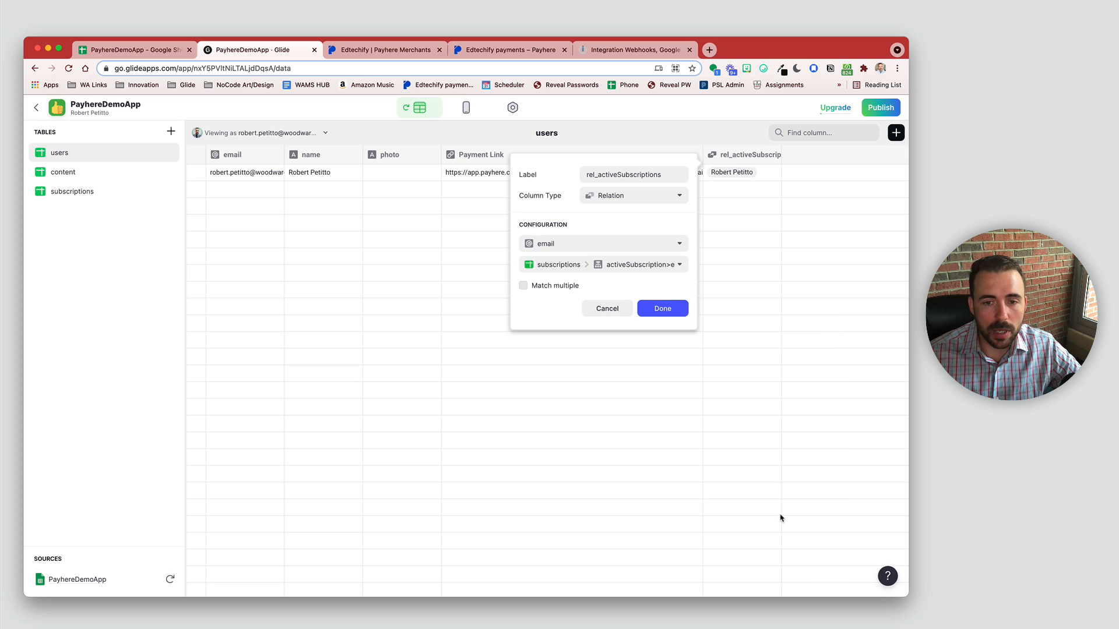
left_click(663, 309)
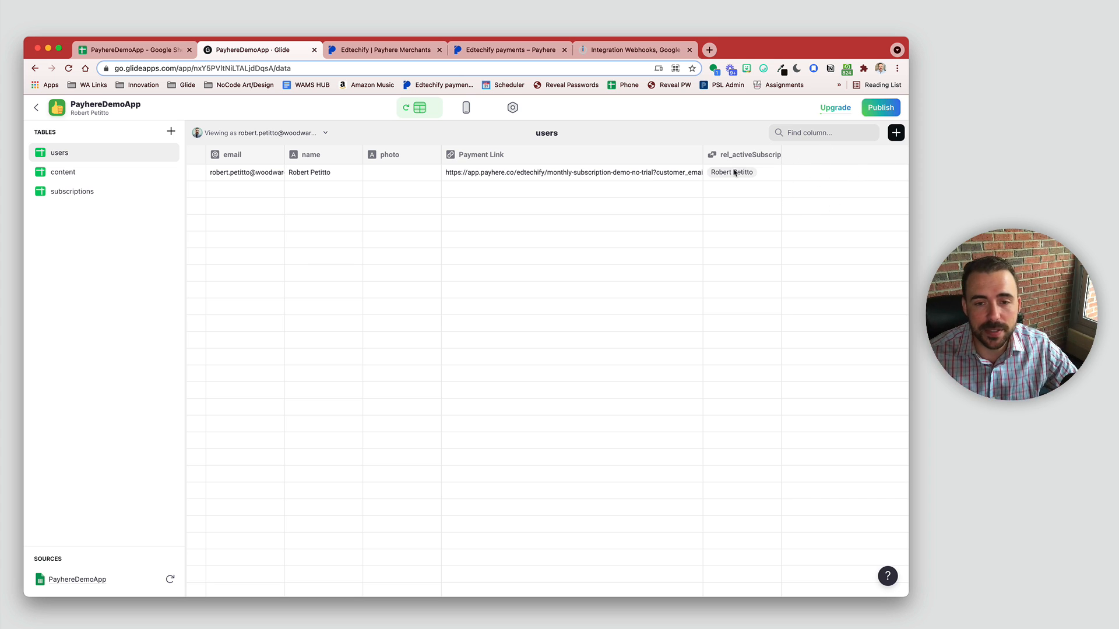
left_click(754, 178)
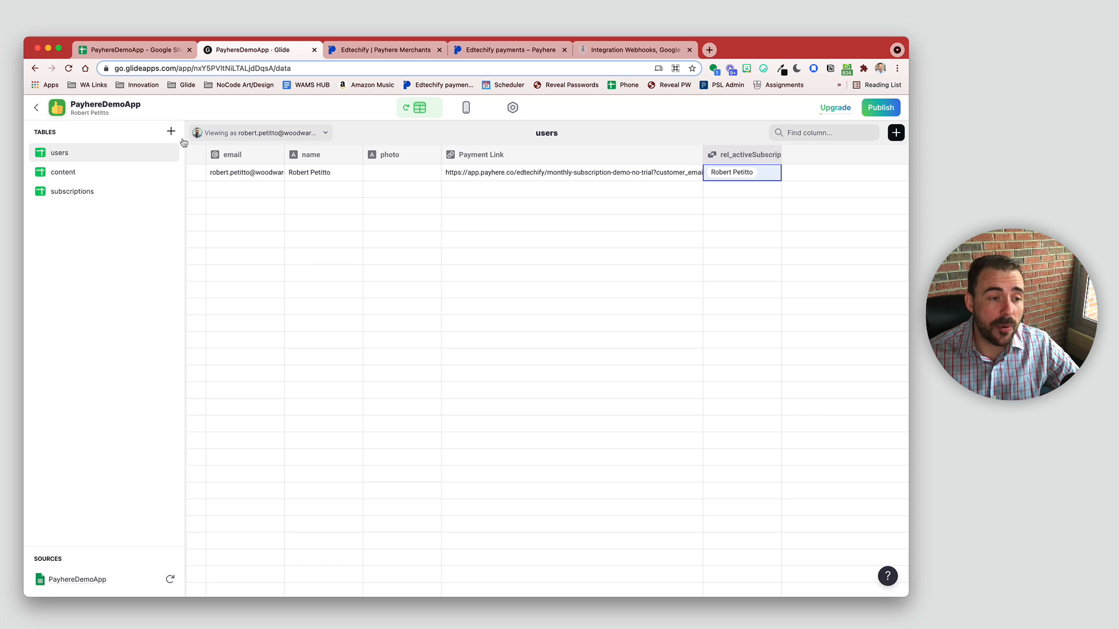
Step: Add an If-Then-Else column named canAccess to the content table
left_click(85, 173)
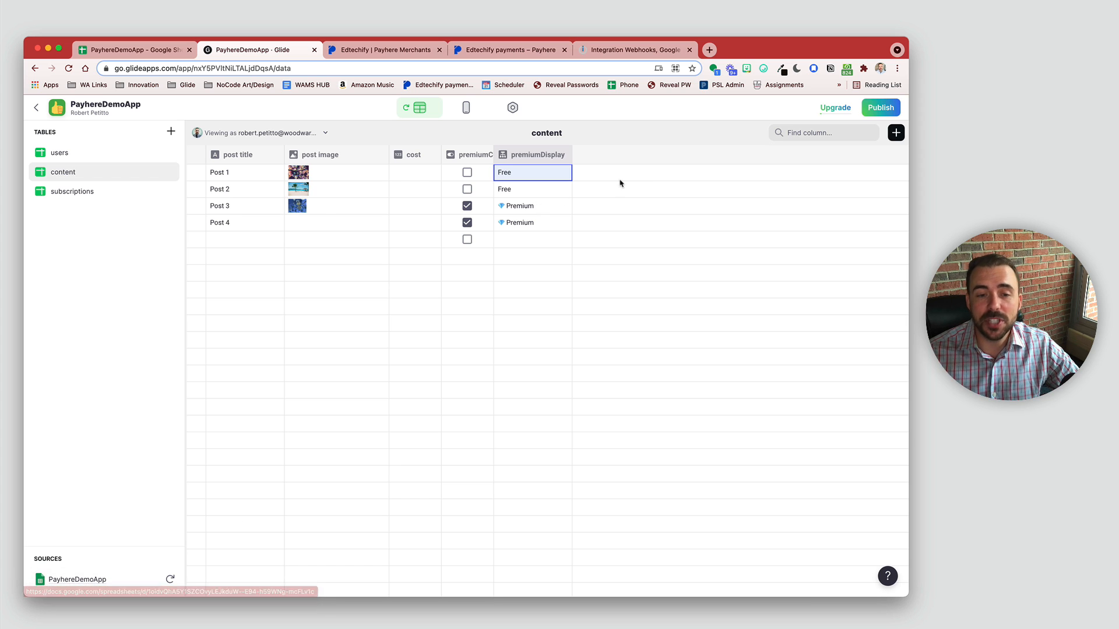
left_click(895, 133)
left_click(502, 196)
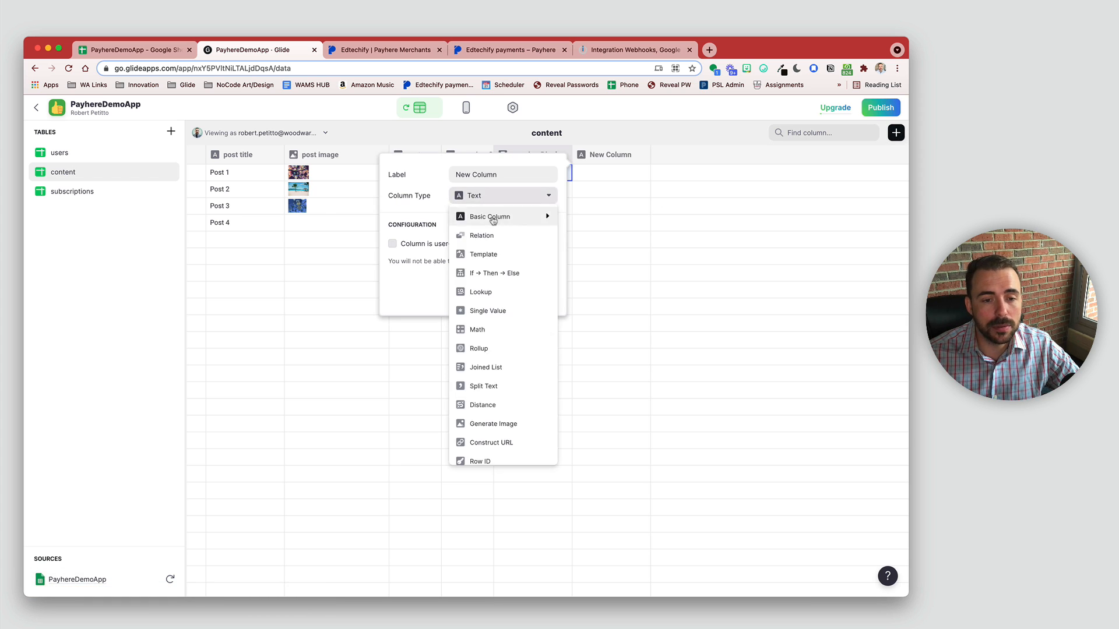
left_click(501, 275)
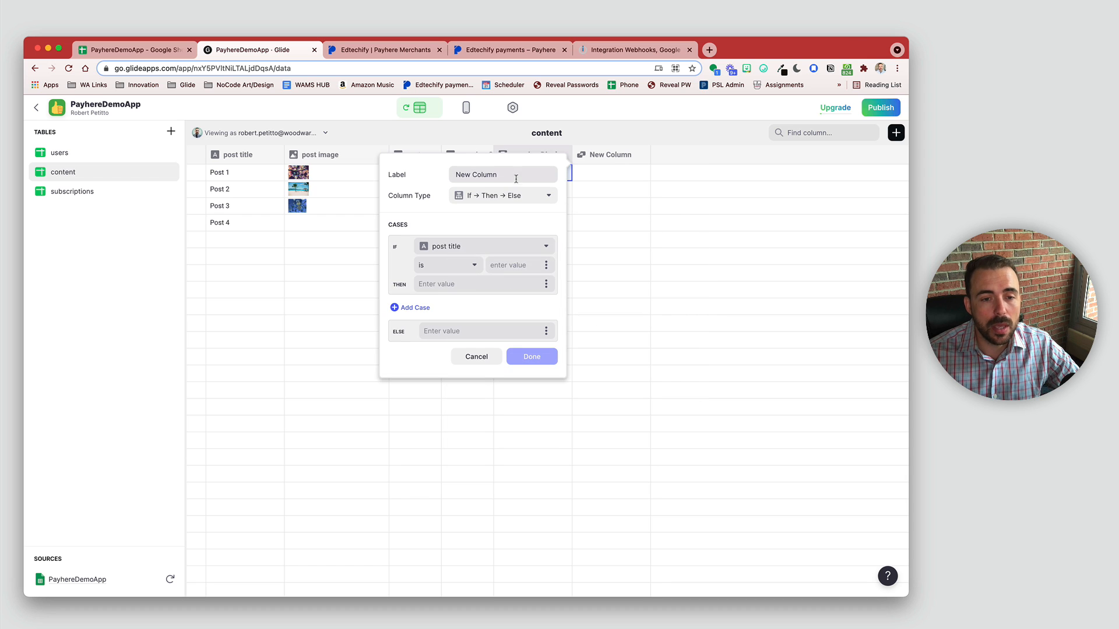
type("canAccess")
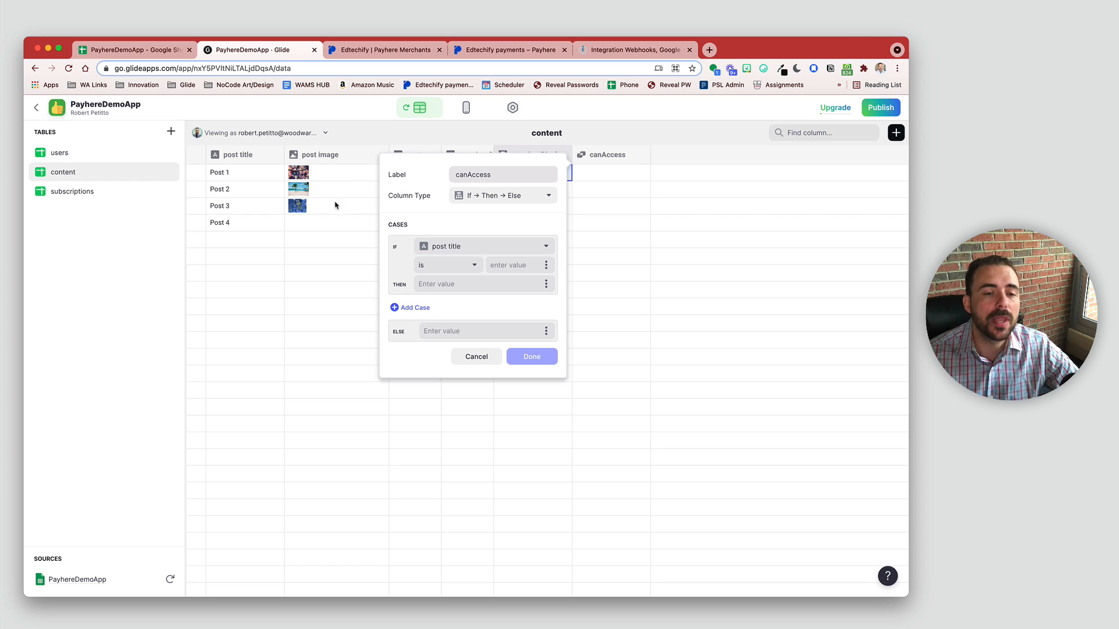
Step: Set canAccess's first case to premiumContent is not true, add a second case, and save
left_click(506, 247)
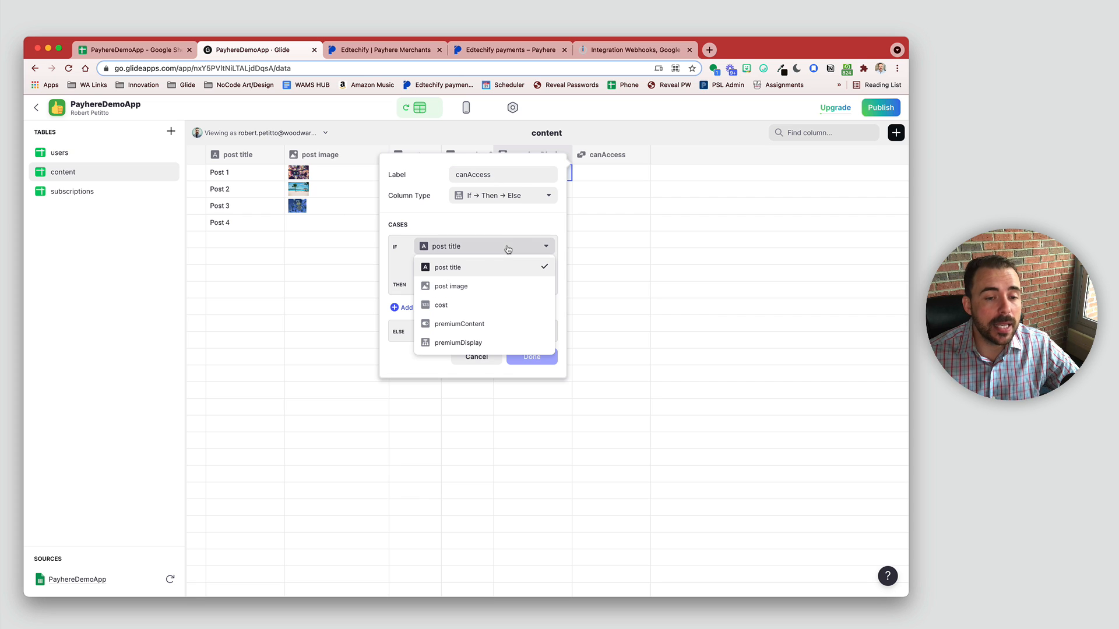
left_click(464, 326)
left_click(460, 267)
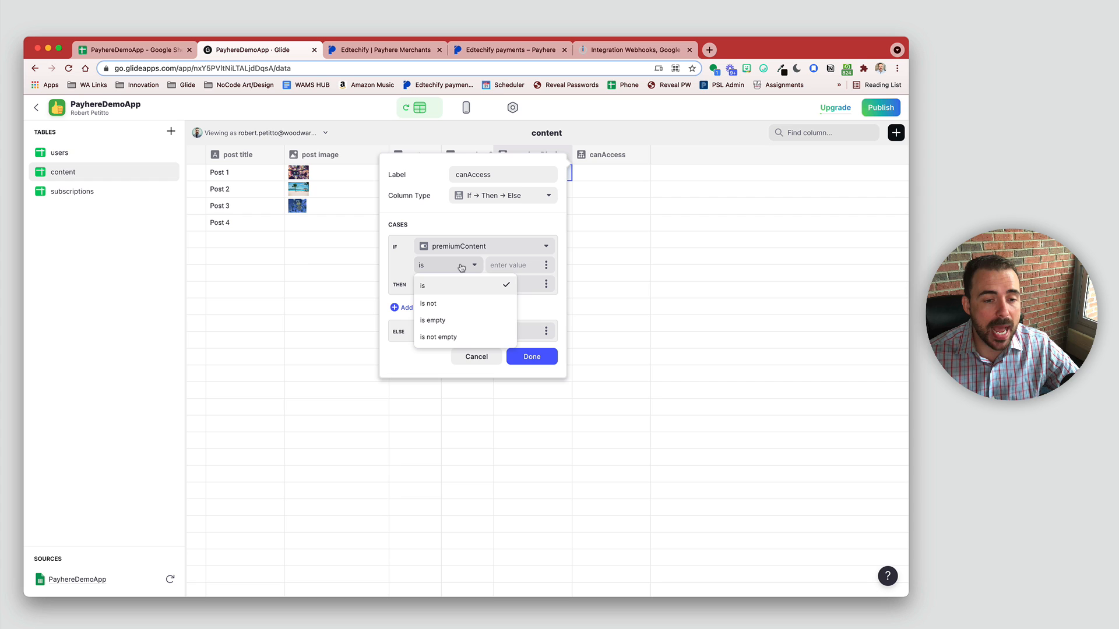
left_click(459, 301)
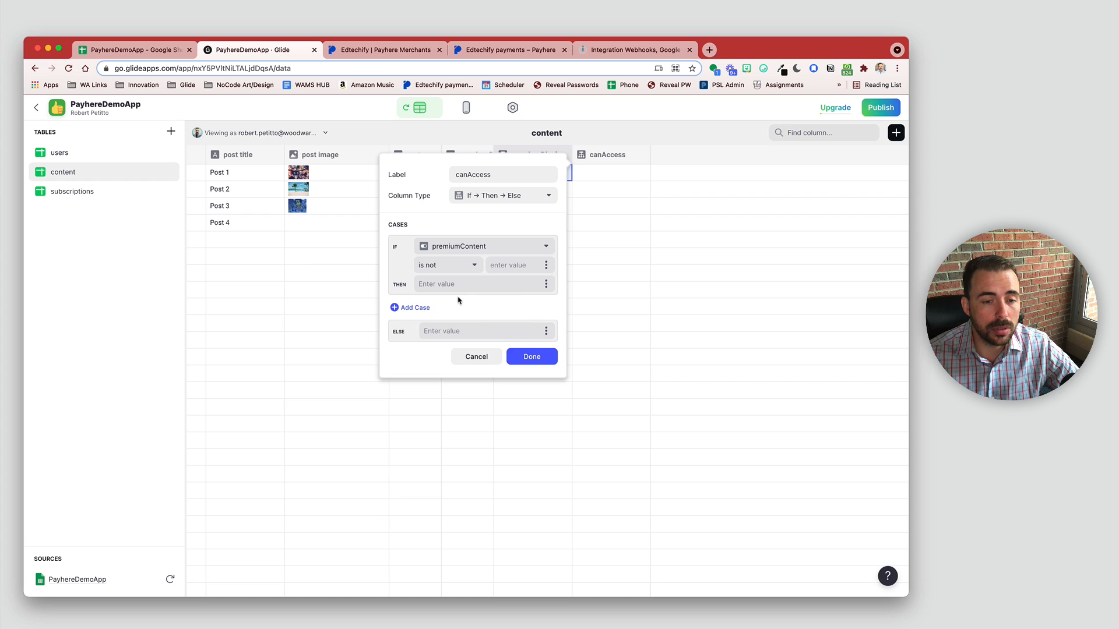
left_click(499, 265)
type("true")
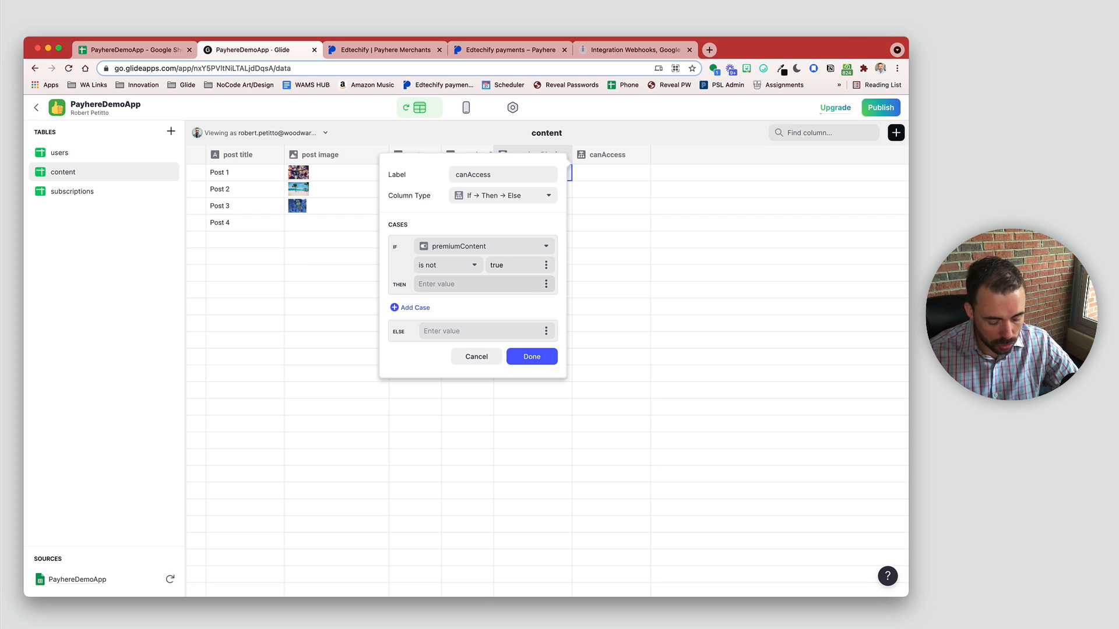
type("true")
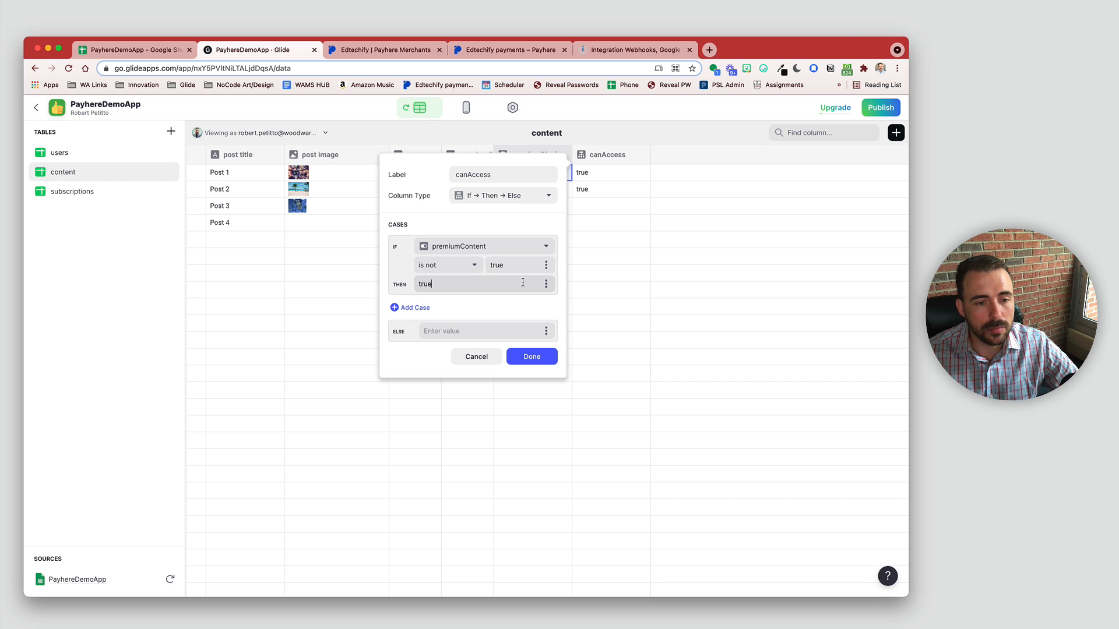
left_click(418, 308)
left_click(445, 309)
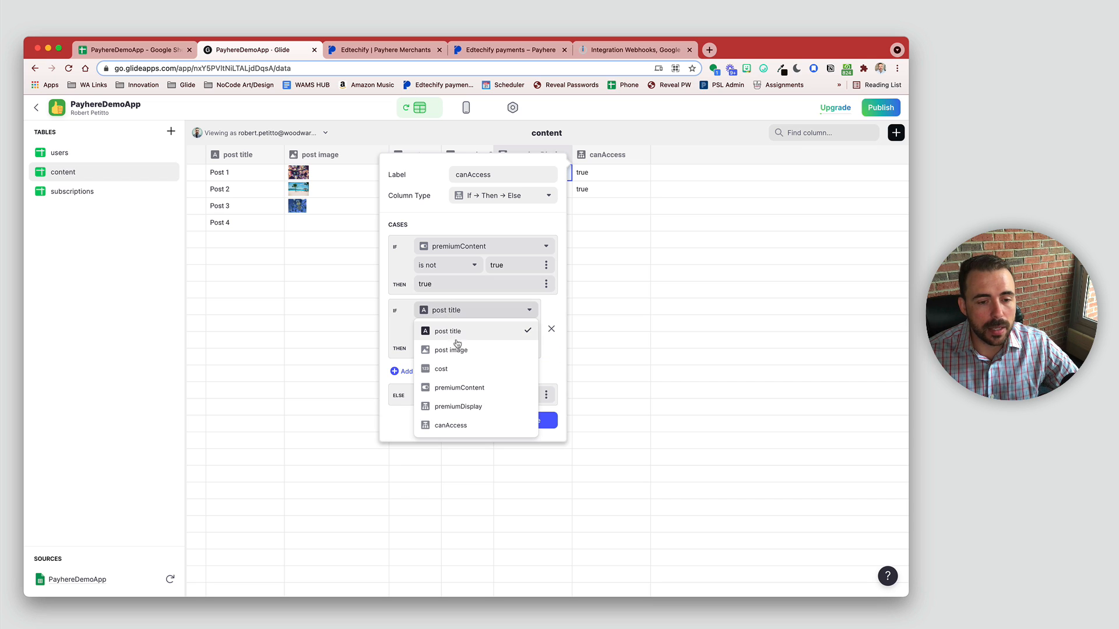
left_click(454, 312)
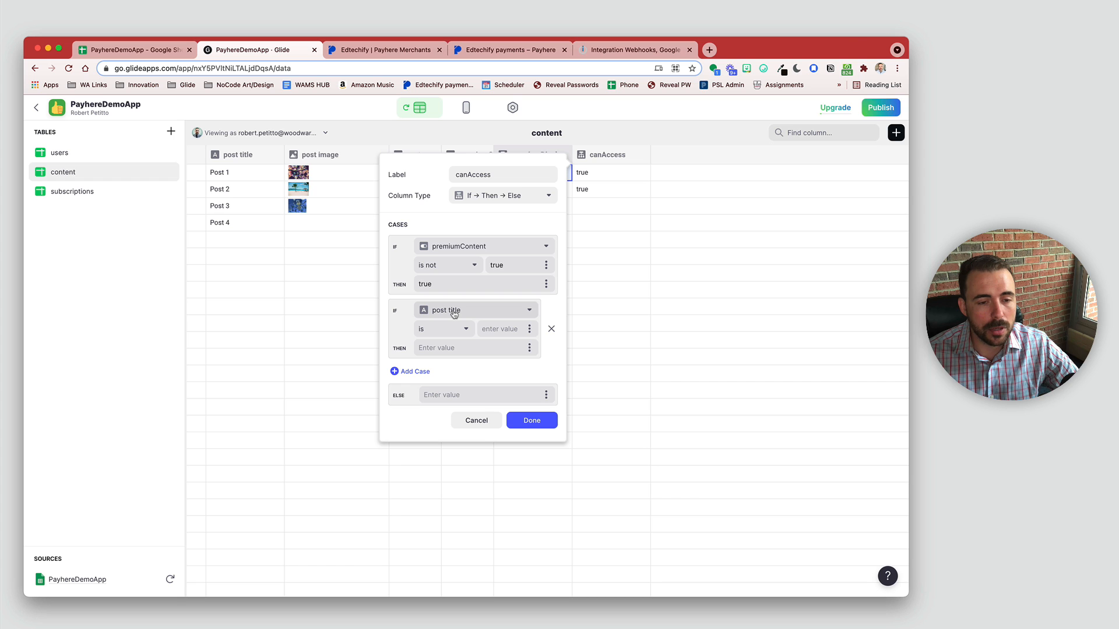
left_click(540, 423)
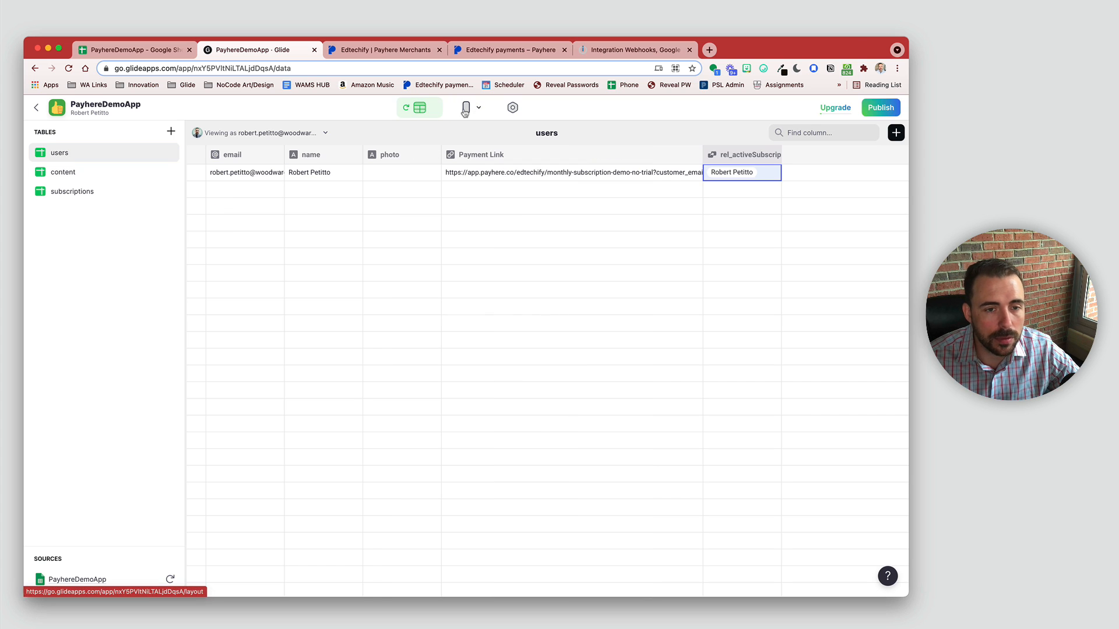
Step: Set the app's Privacy sign-in to Public with email and allow Google account sign-in
left_click(464, 111)
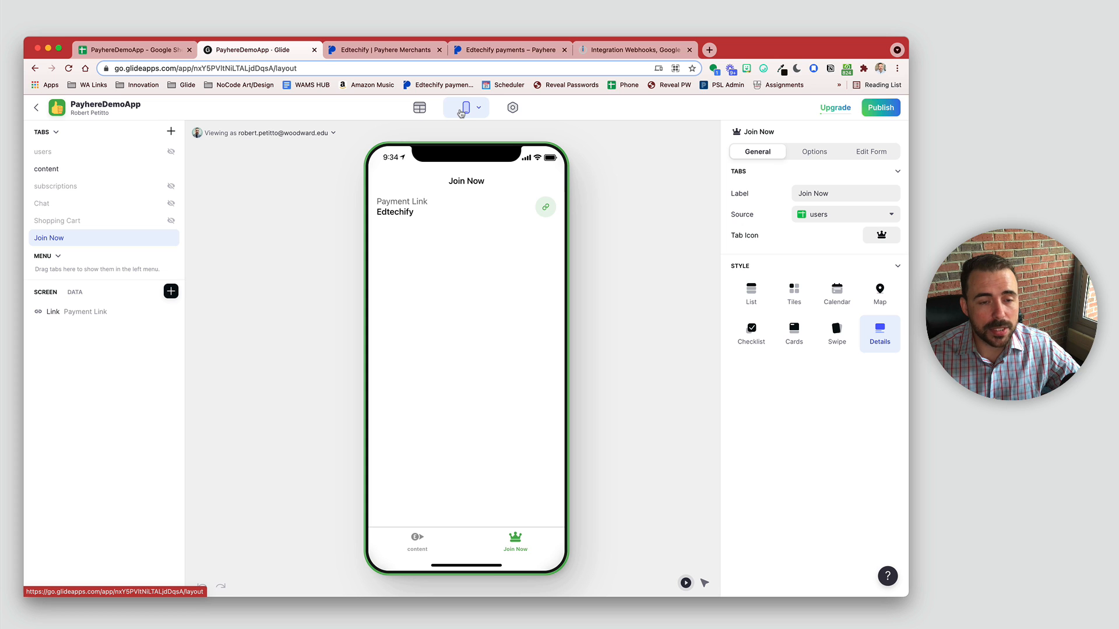
left_click(512, 107)
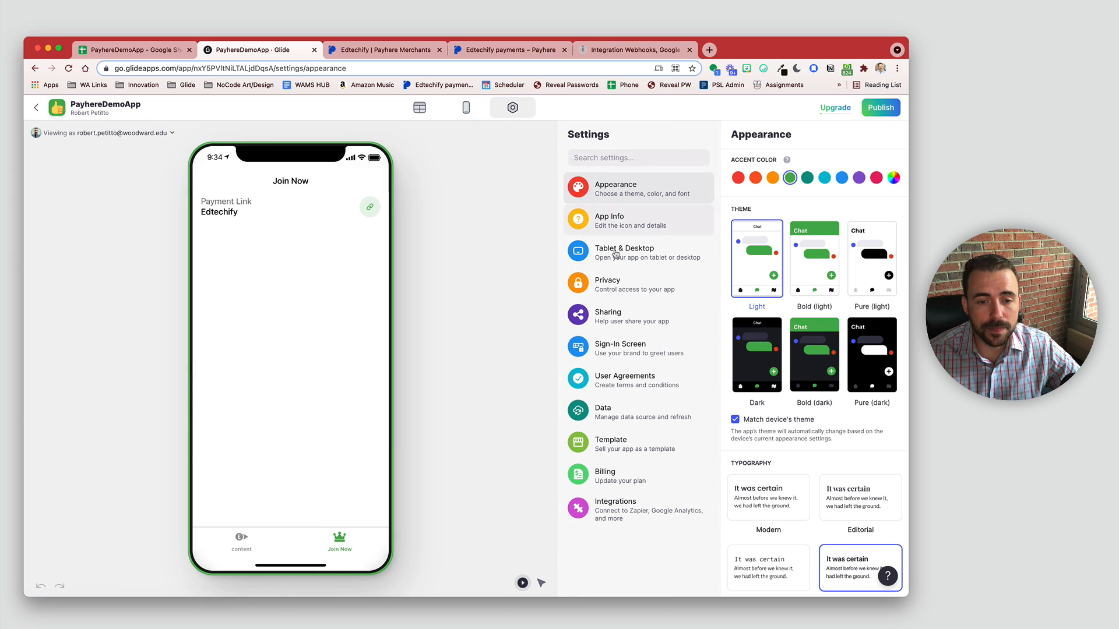
left_click(621, 287)
left_click(769, 203)
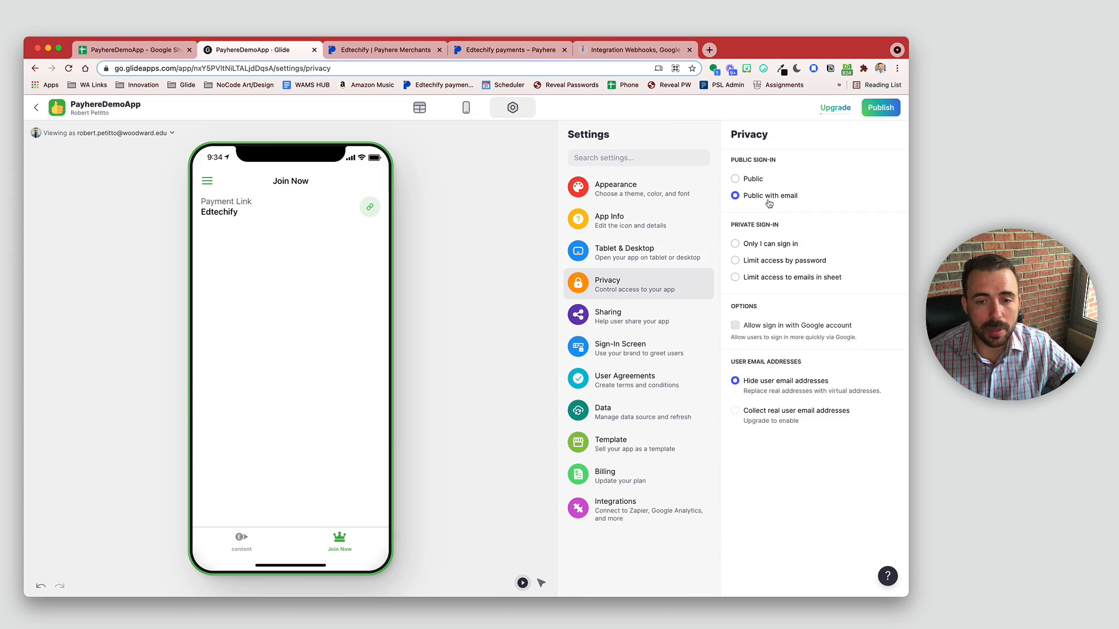
left_click(762, 328)
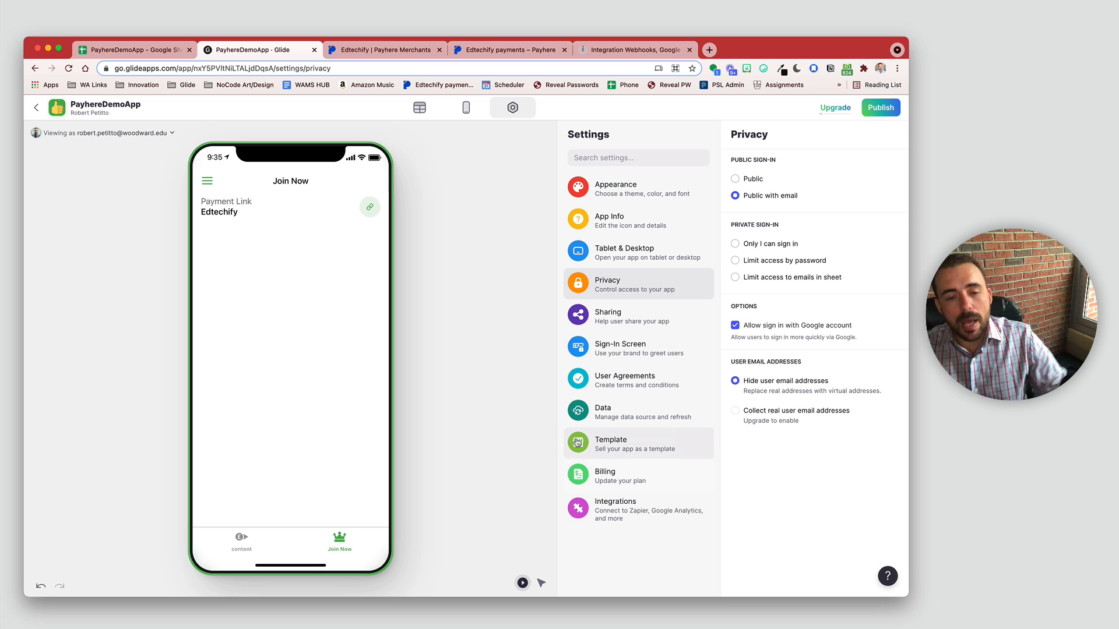
left_click(418, 107)
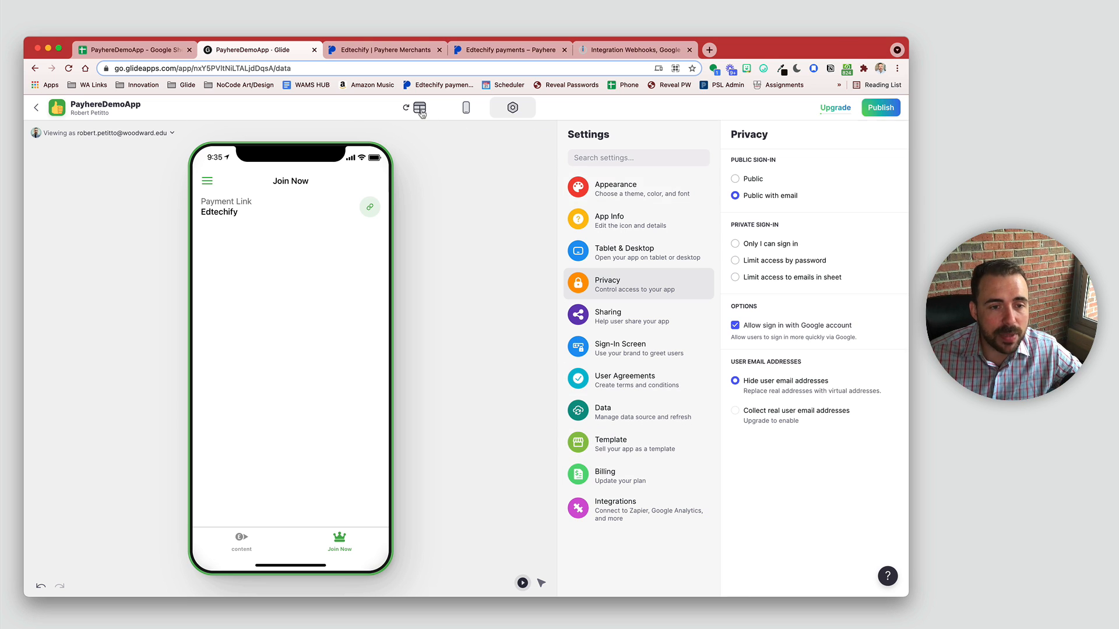
Step: Widen the users email column, then open the user's Payment Link checkout page
left_click(265, 170)
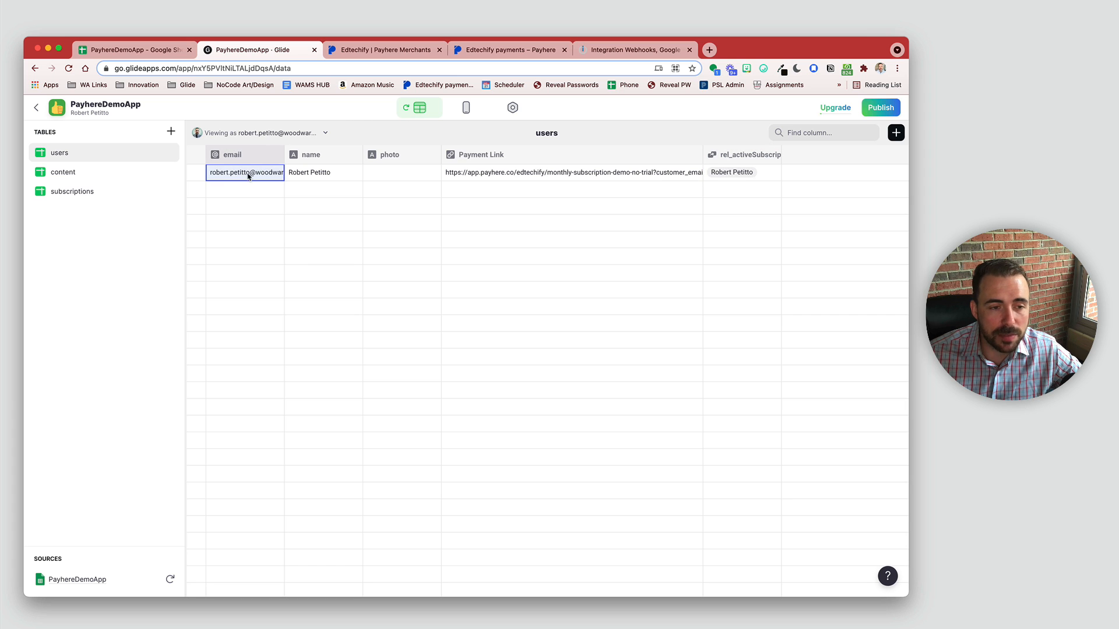
left_click_drag(285, 149, 314, 149)
left_click(272, 195)
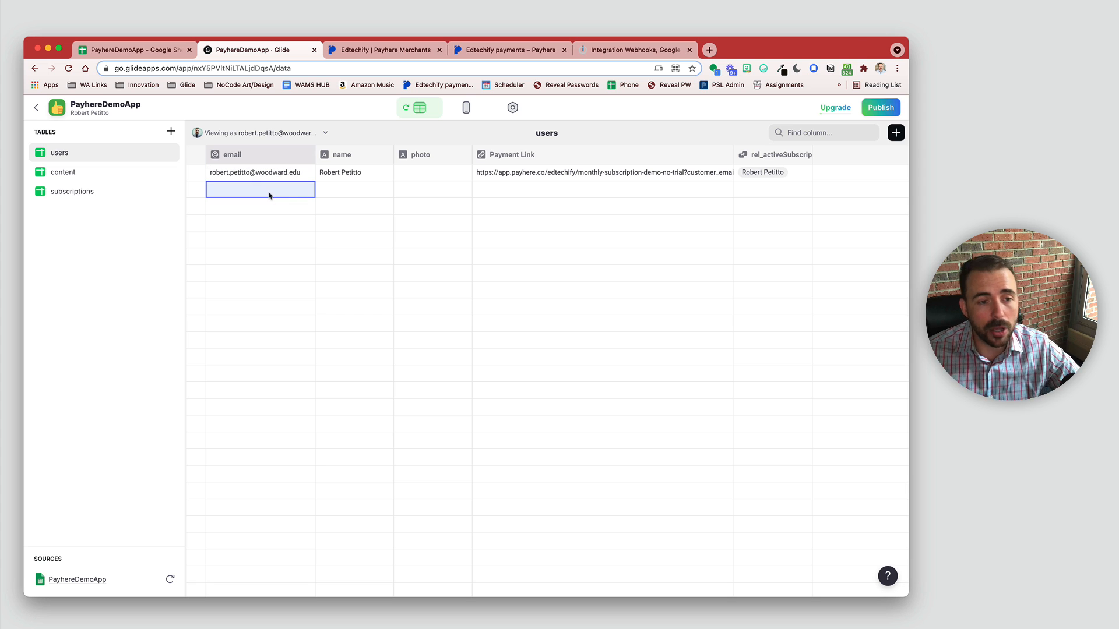
left_click(507, 169)
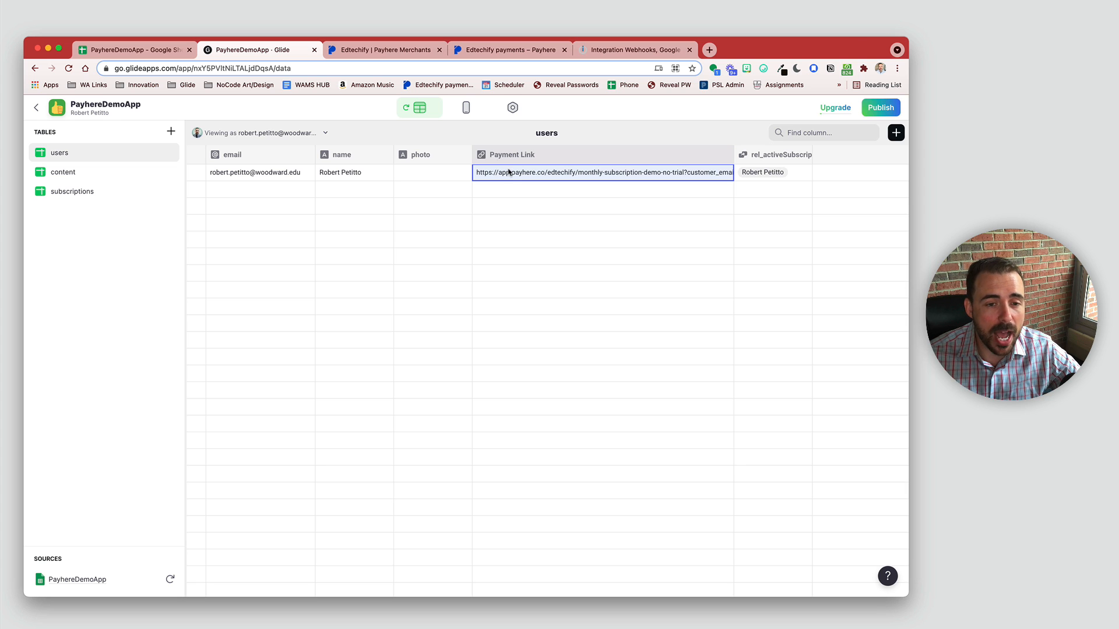
left_click(534, 173)
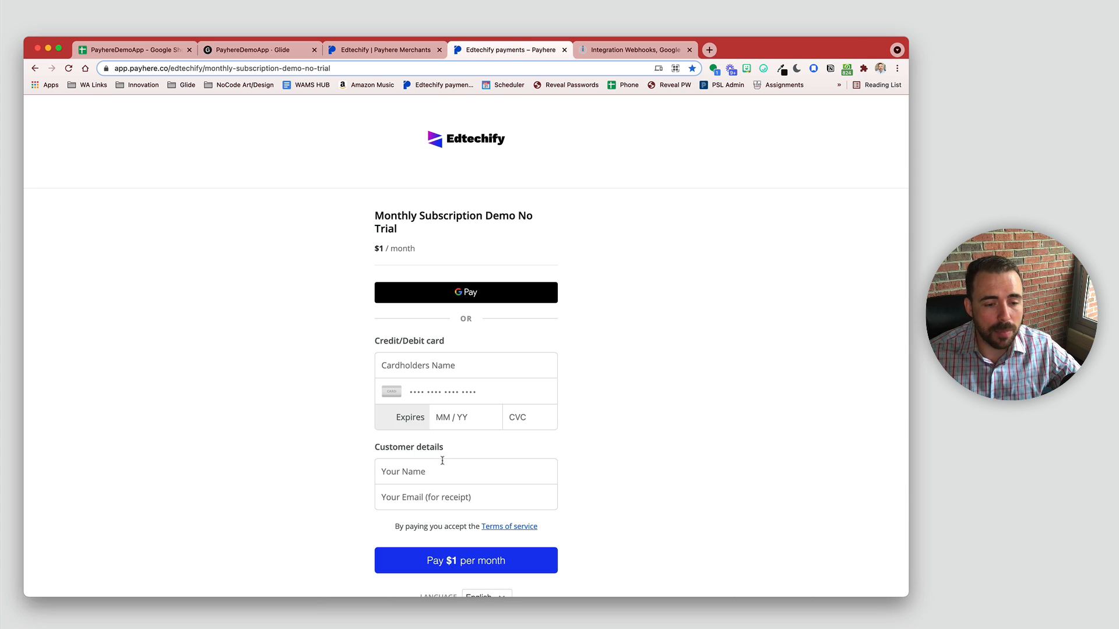
Step: Try the checkout's name and email fields, then return to the PayhereDemoApp Glide tab
left_click(413, 473)
left_click(416, 498)
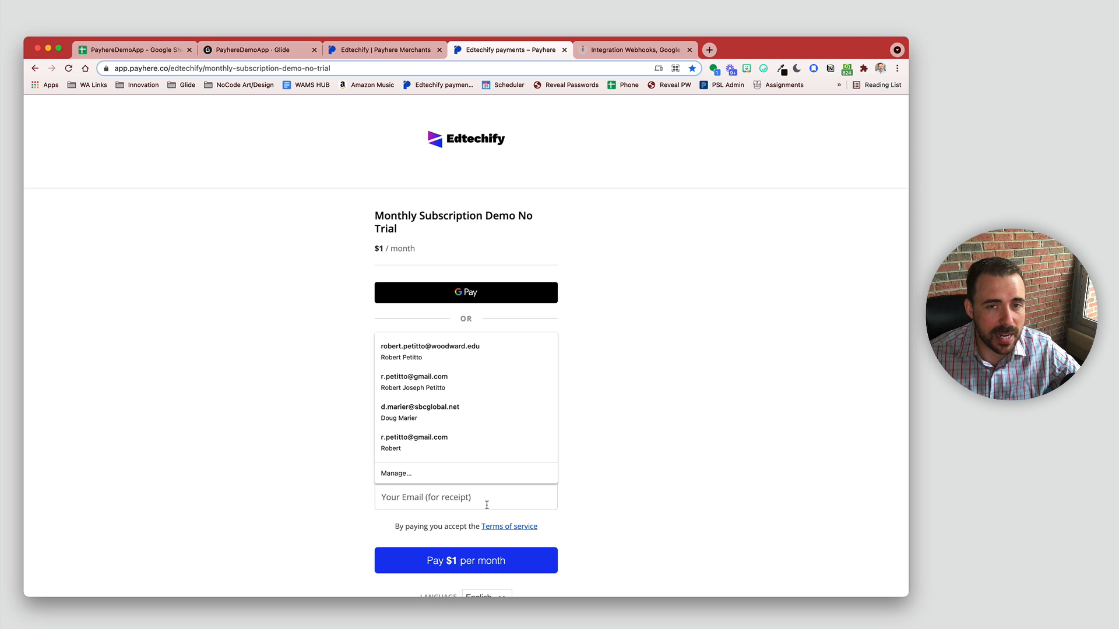
left_click(245, 50)
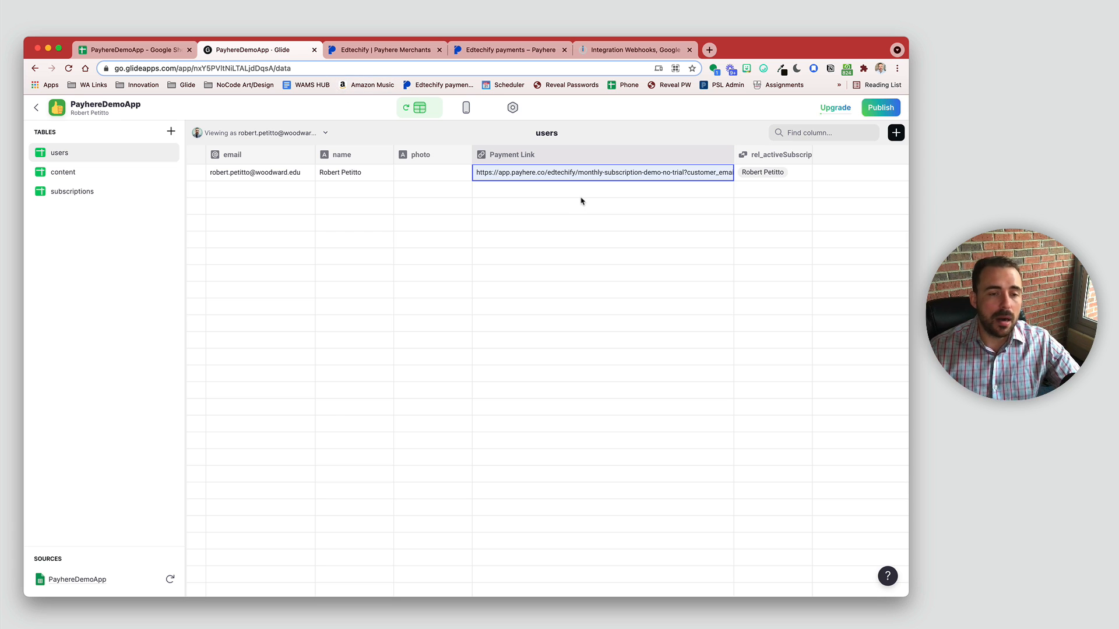
Step: Browse the subscriptions and content tables, then preview the Join Now tab in Layout
left_click(119, 191)
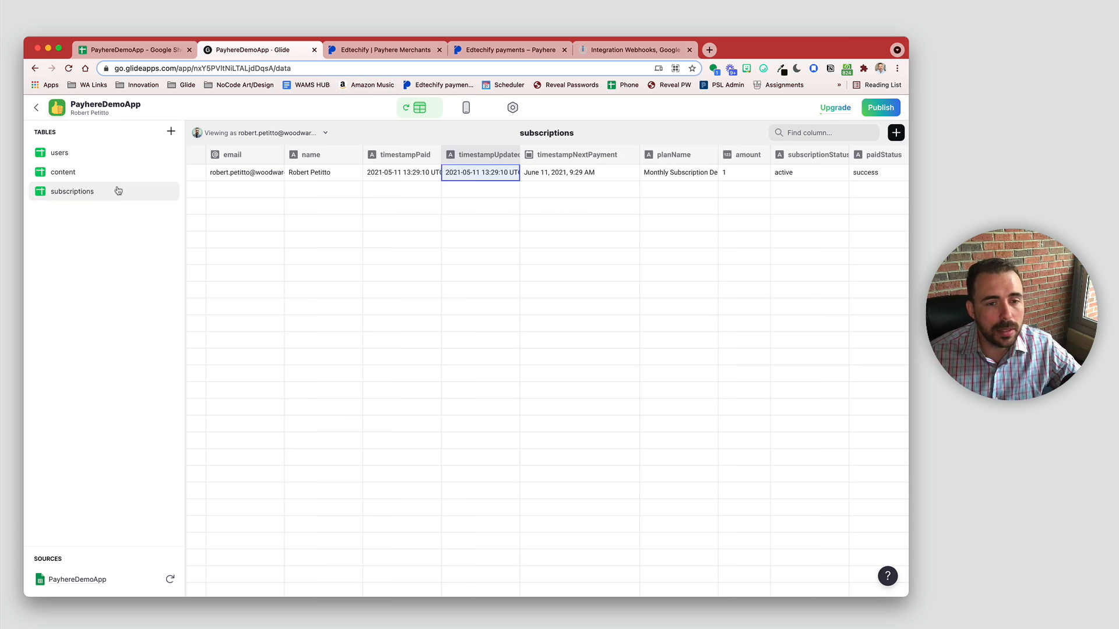
left_click(102, 170)
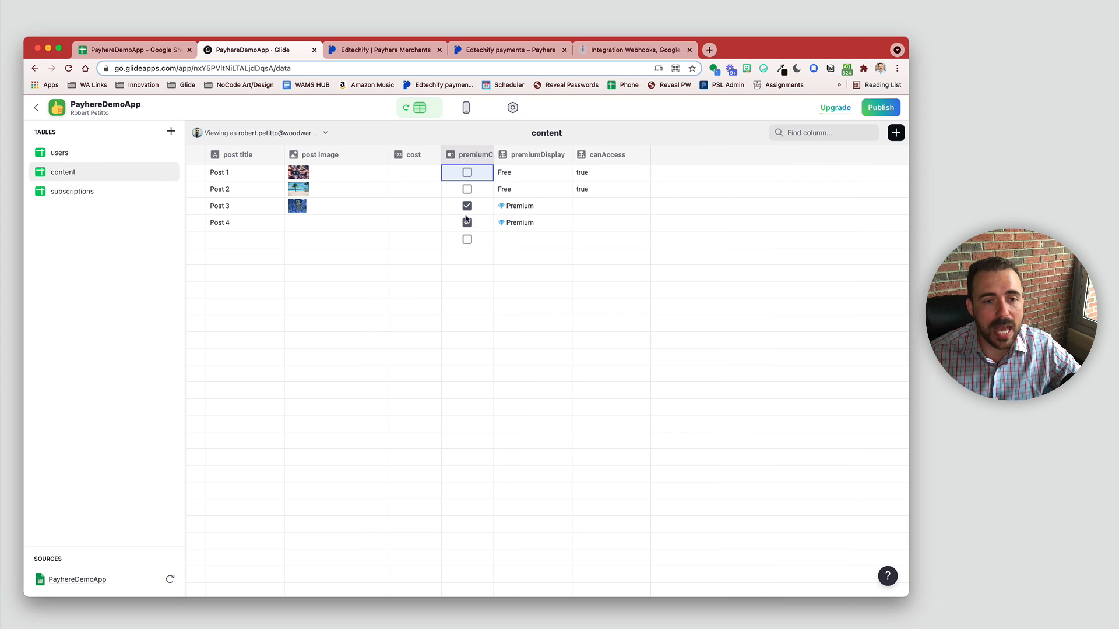
left_click(466, 109)
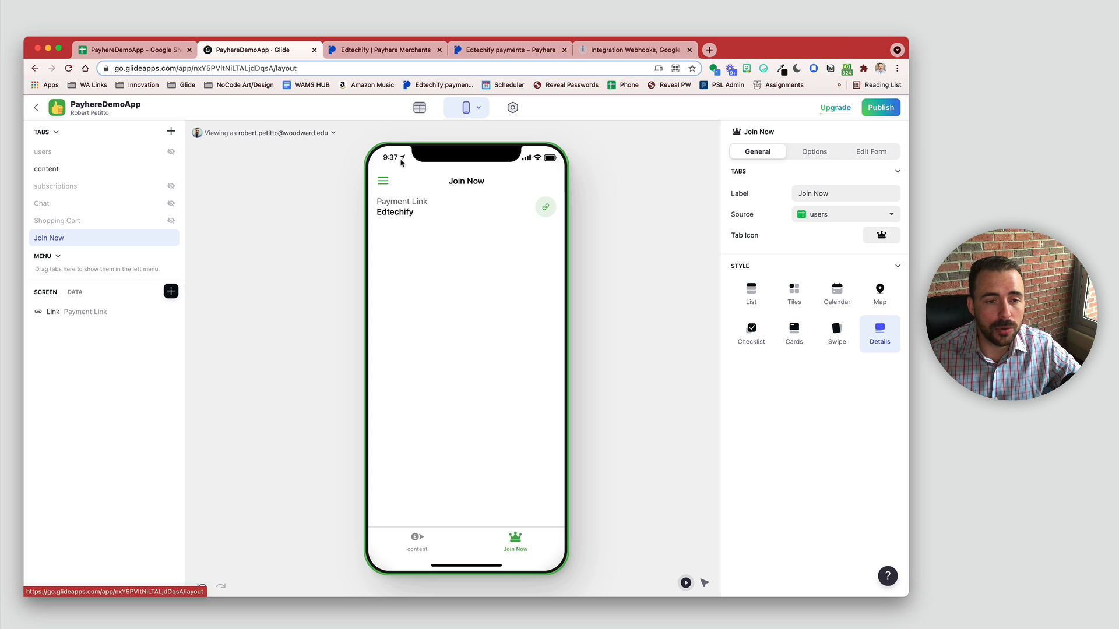
Step: Set the User profile sheet to users from the preview's profile screen, then return to Data
left_click(383, 181)
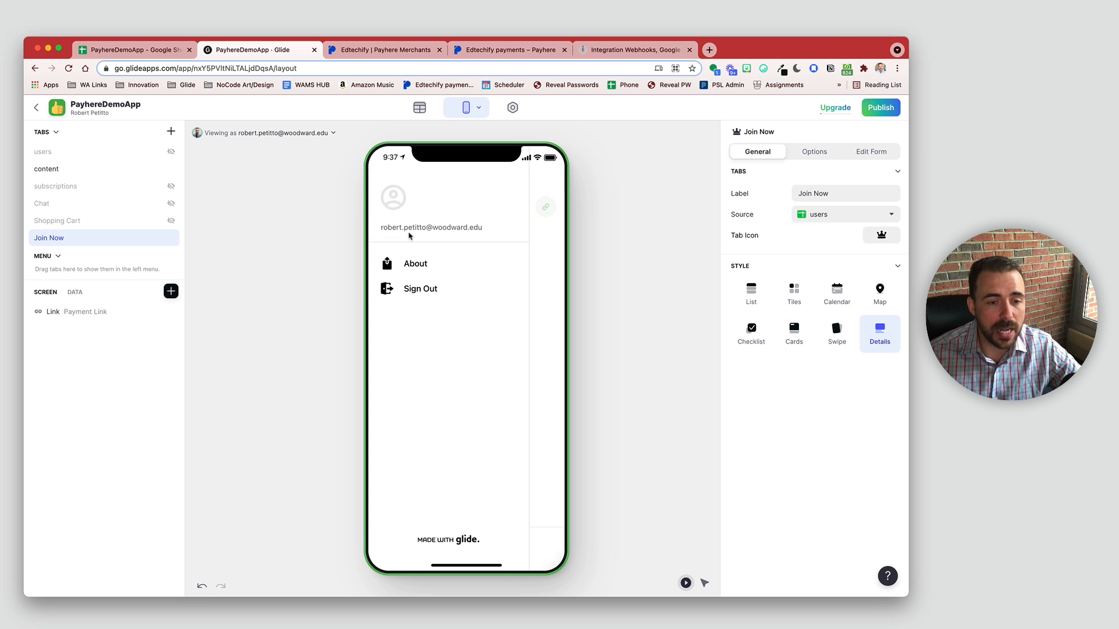
left_click(401, 211)
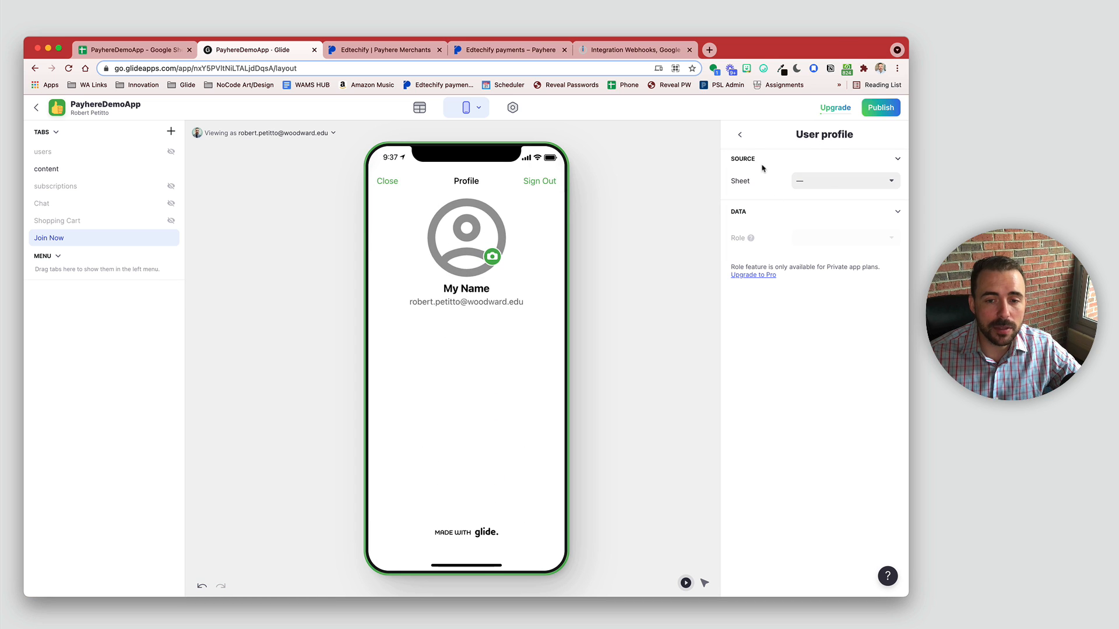
left_click(828, 182)
left_click(820, 221)
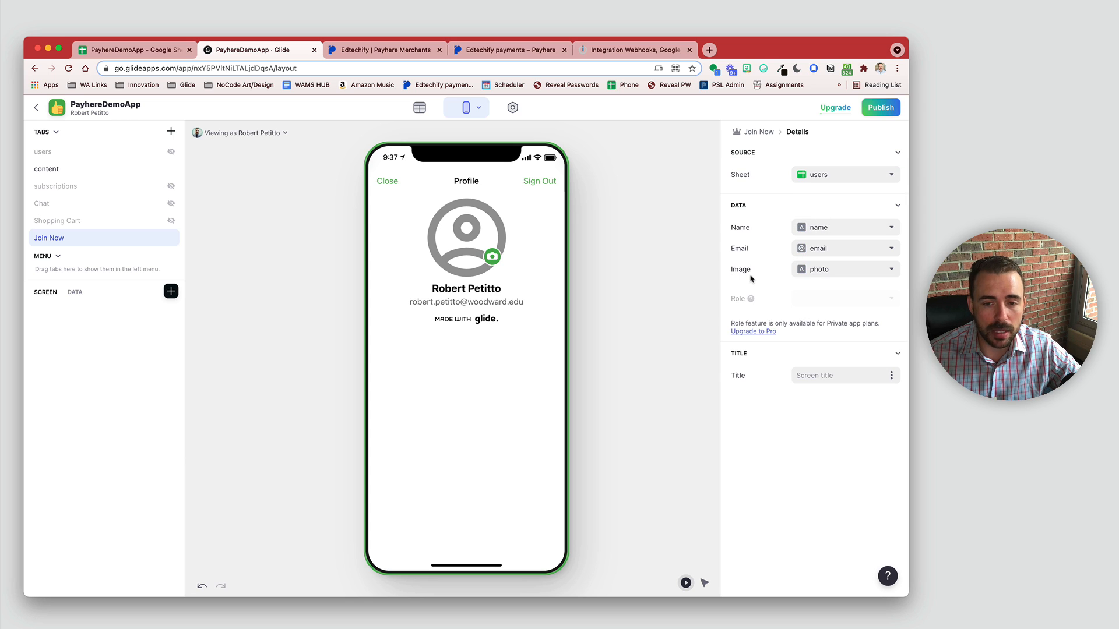
left_click(386, 182)
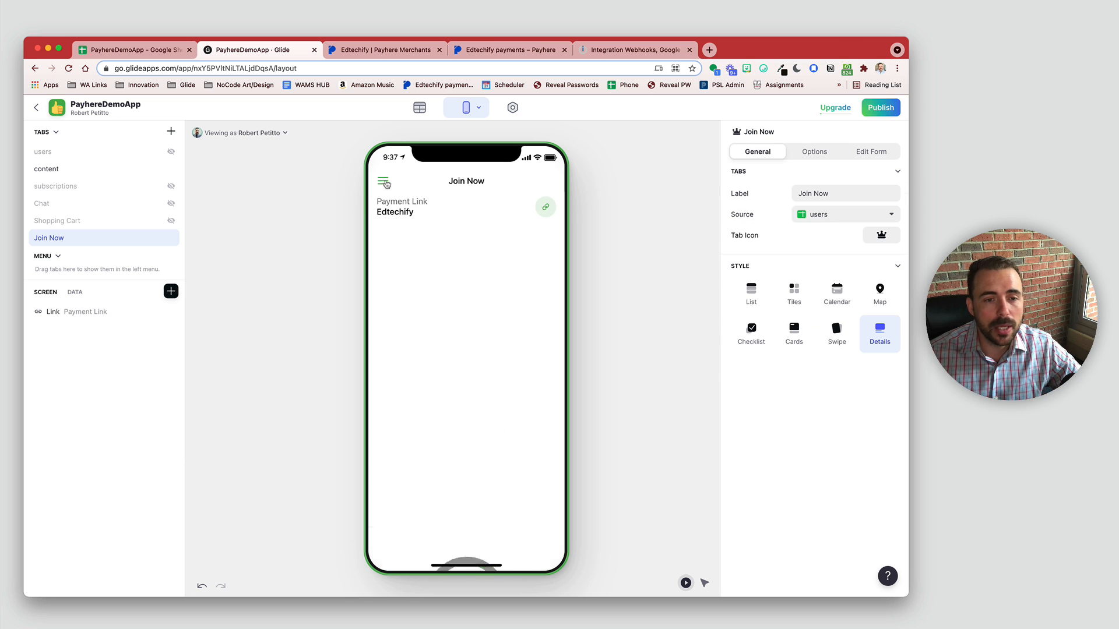
left_click(418, 108)
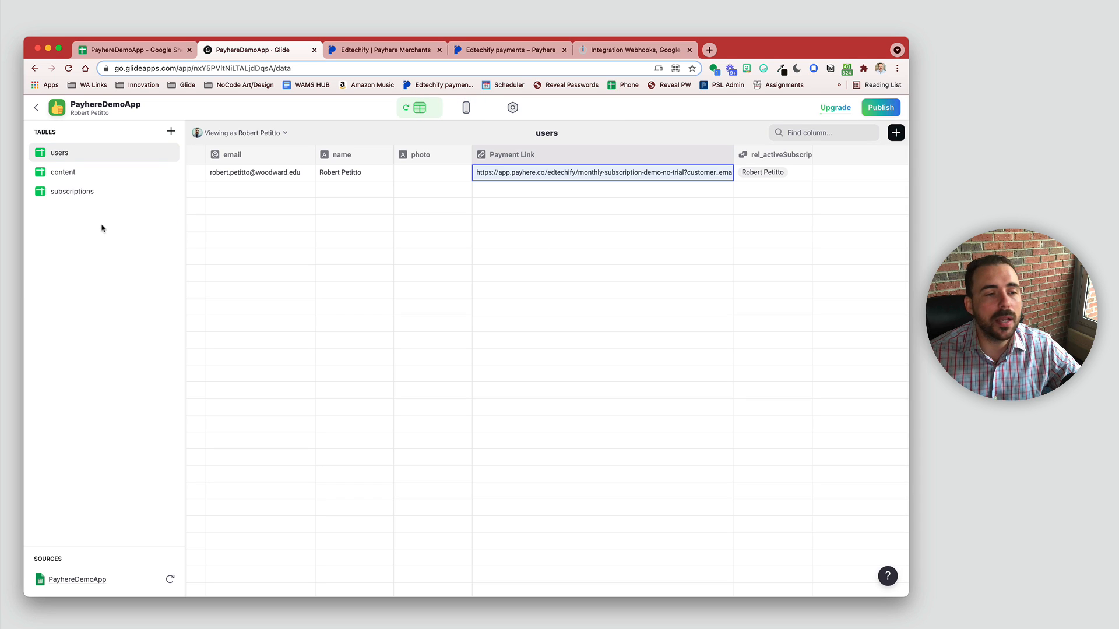
Step: Give canAccess a second case checking that rel_activeSubscriptions is not empty
left_click(82, 177)
left_click(643, 155)
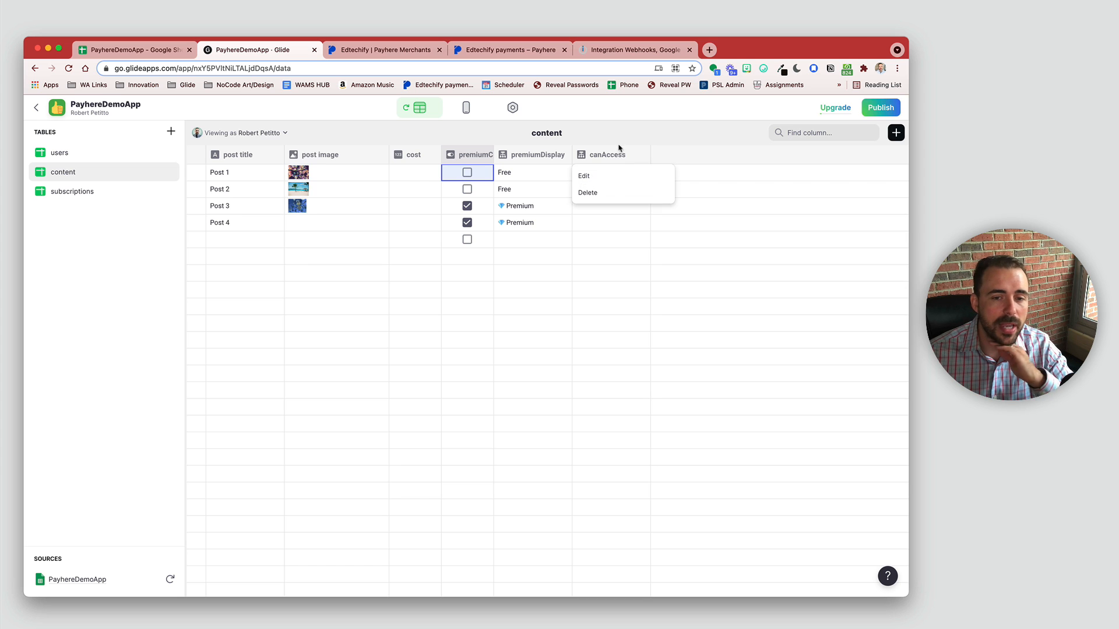
left_click(600, 175)
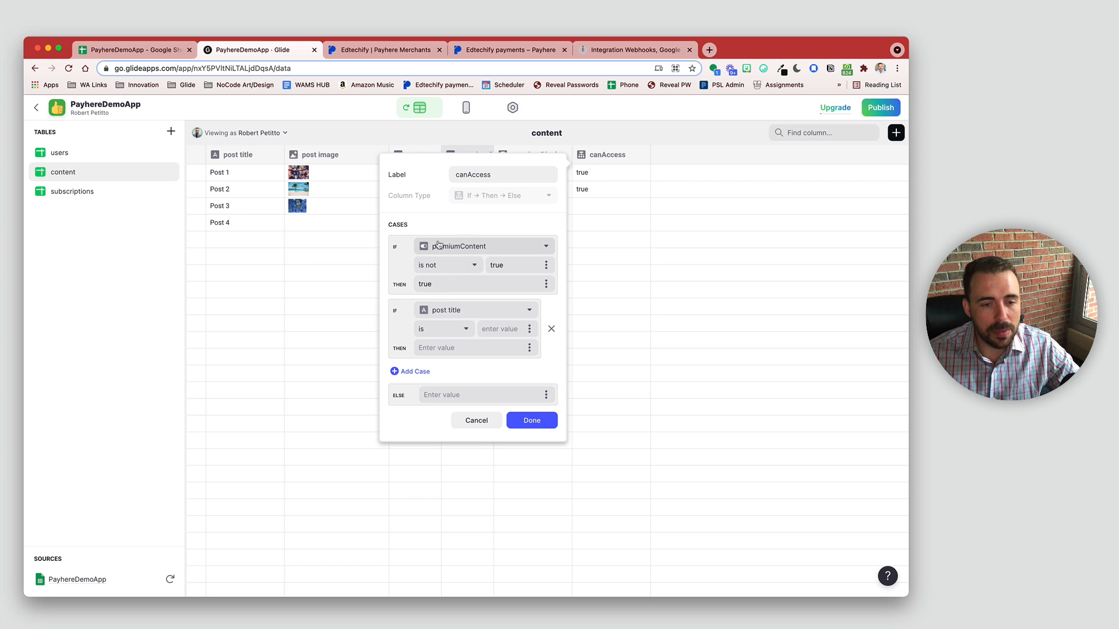
left_click(434, 313)
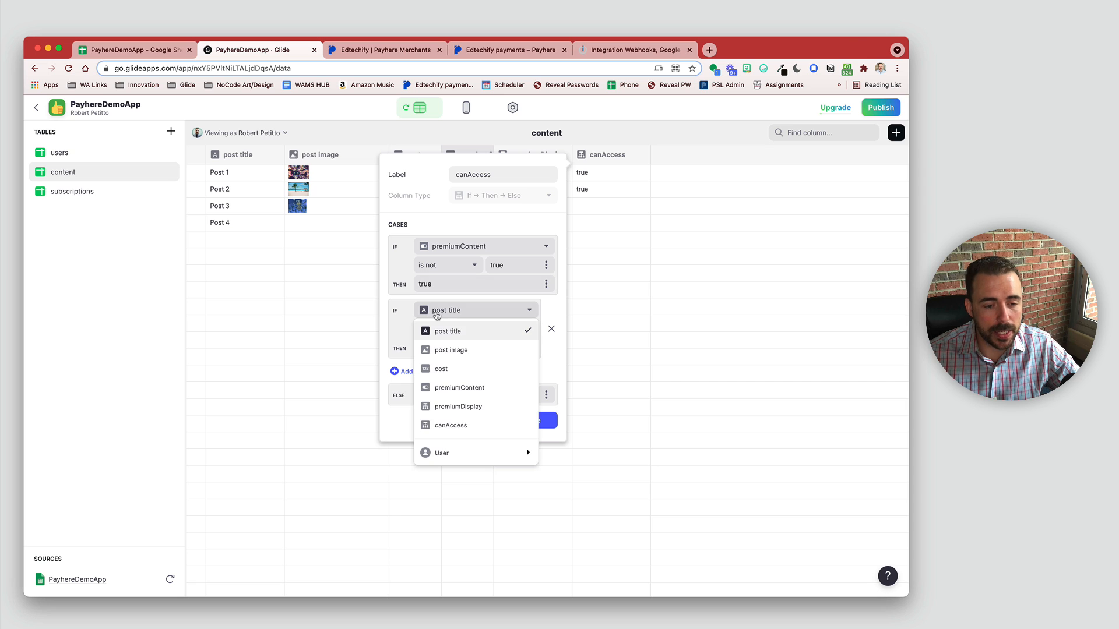
mouse_move(439, 454)
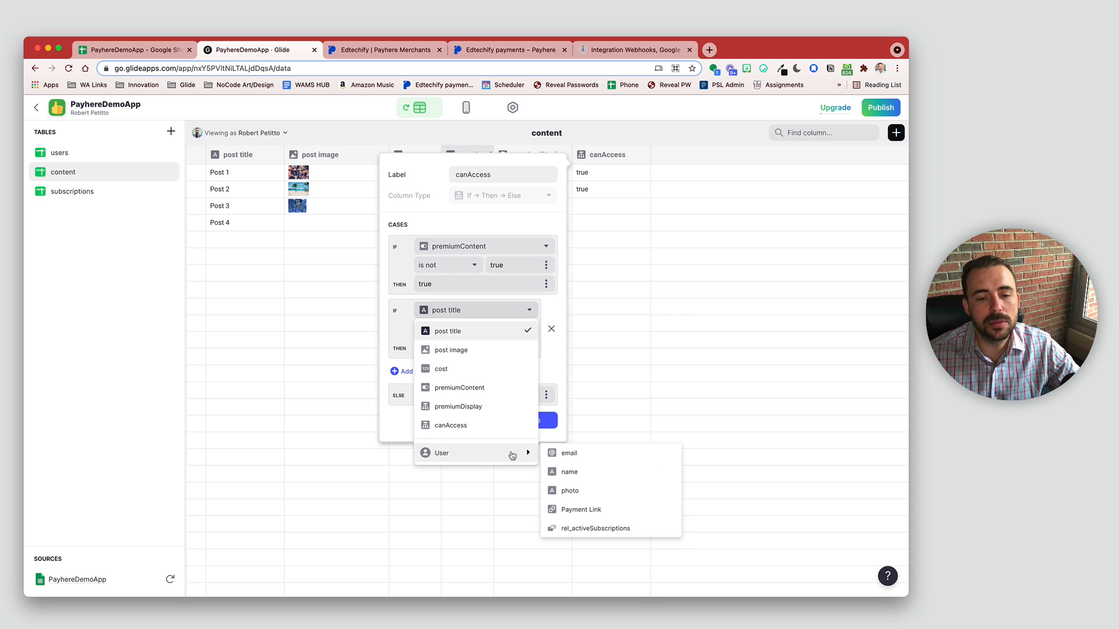
left_click(589, 530)
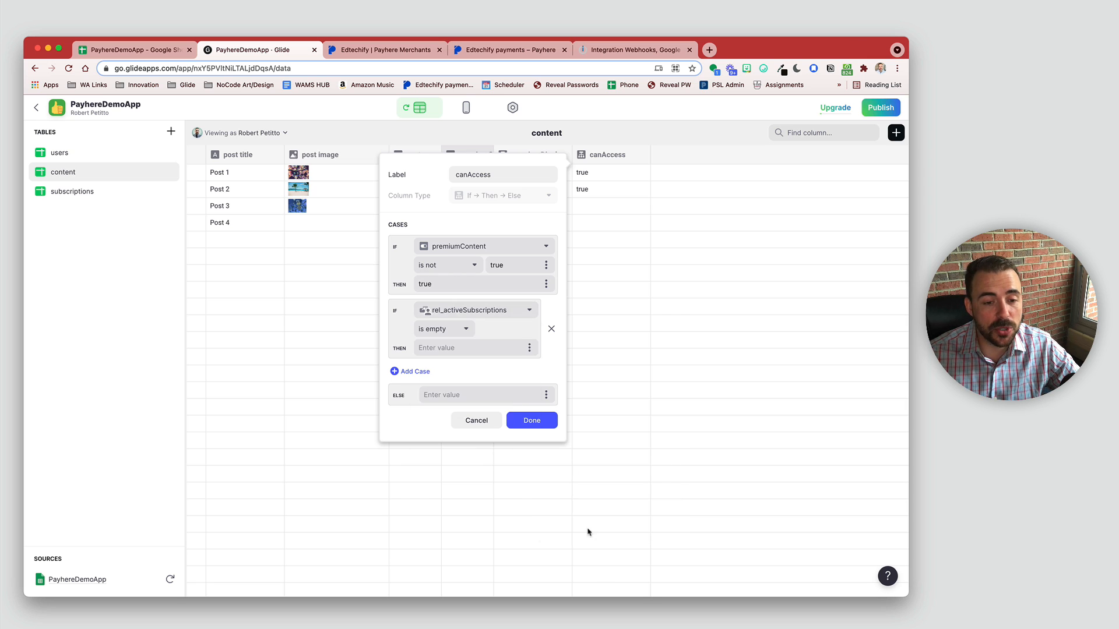
left_click(450, 329)
left_click(442, 367)
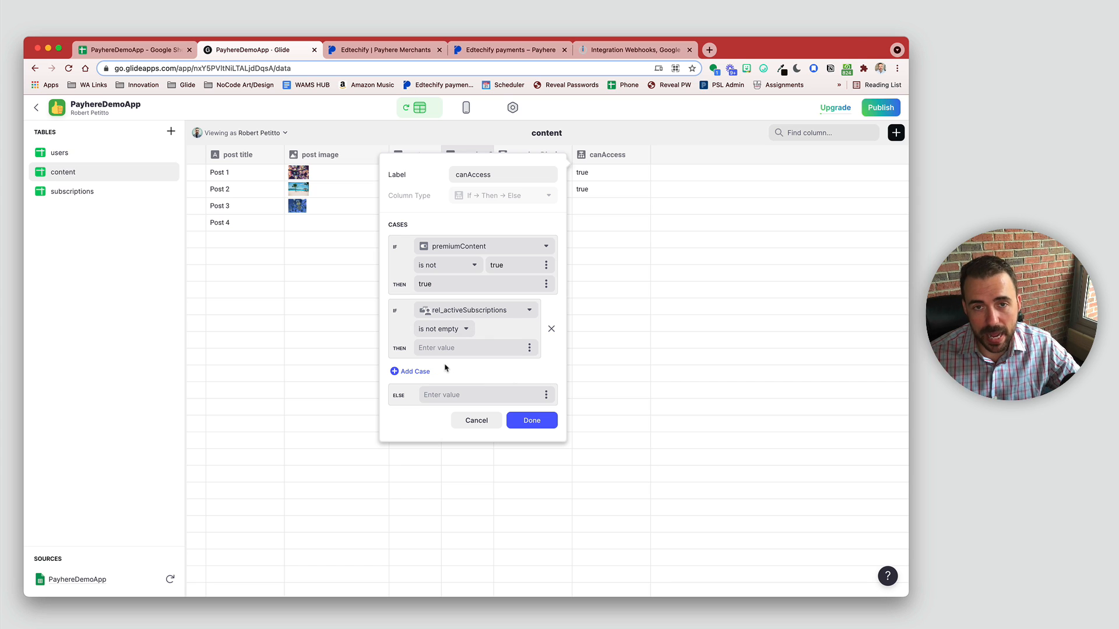
Step: Make that case return true and the Else return false, then save the column
left_click(459, 348)
type("true")
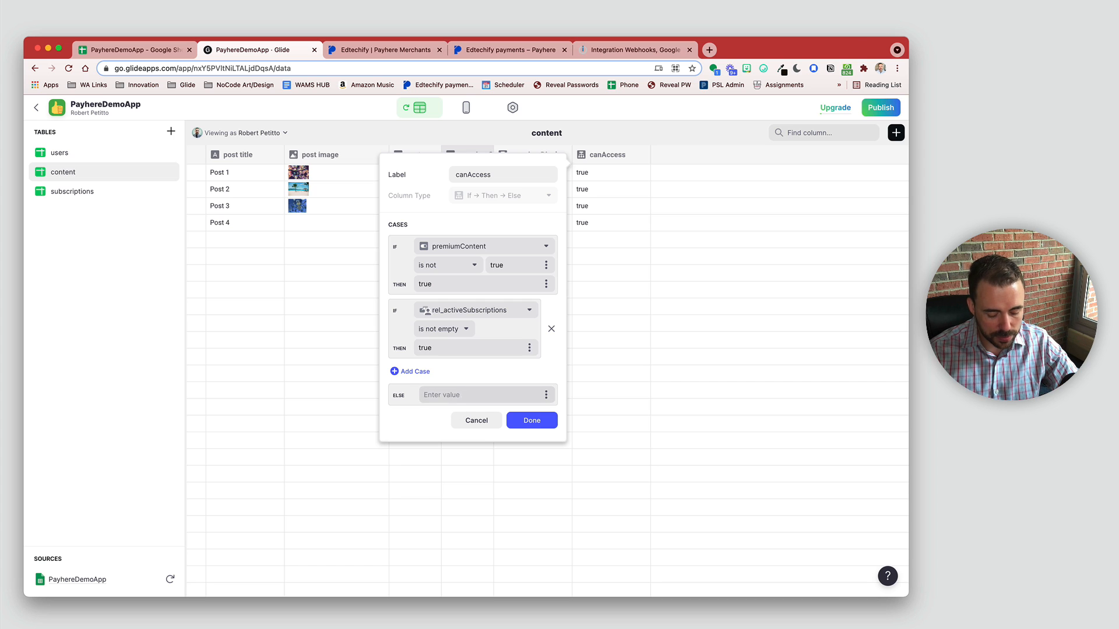
type("false")
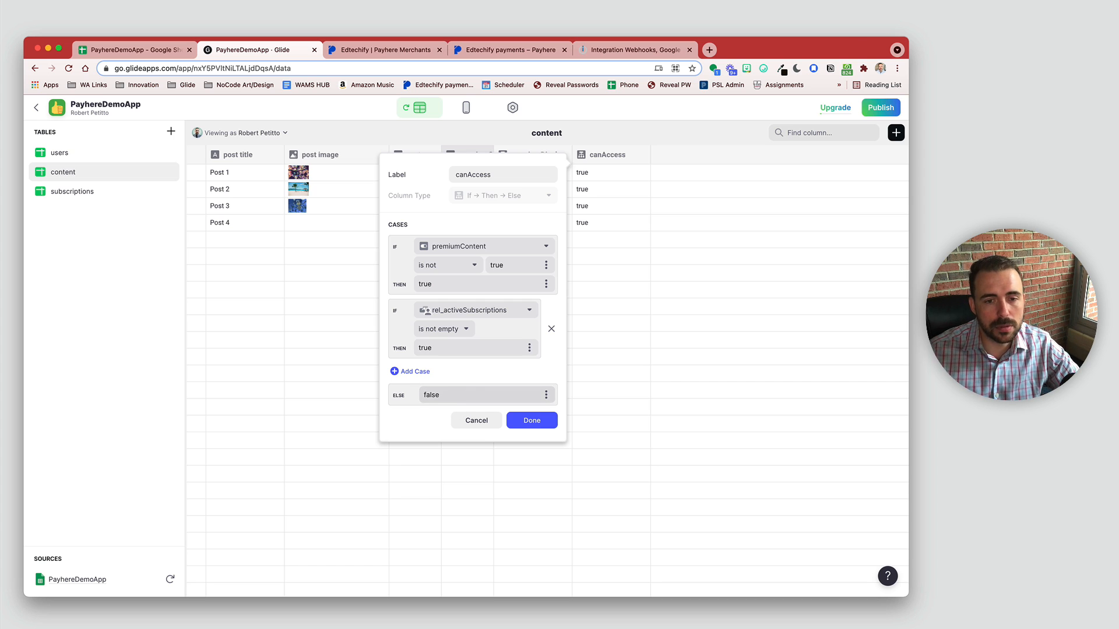
left_click(531, 420)
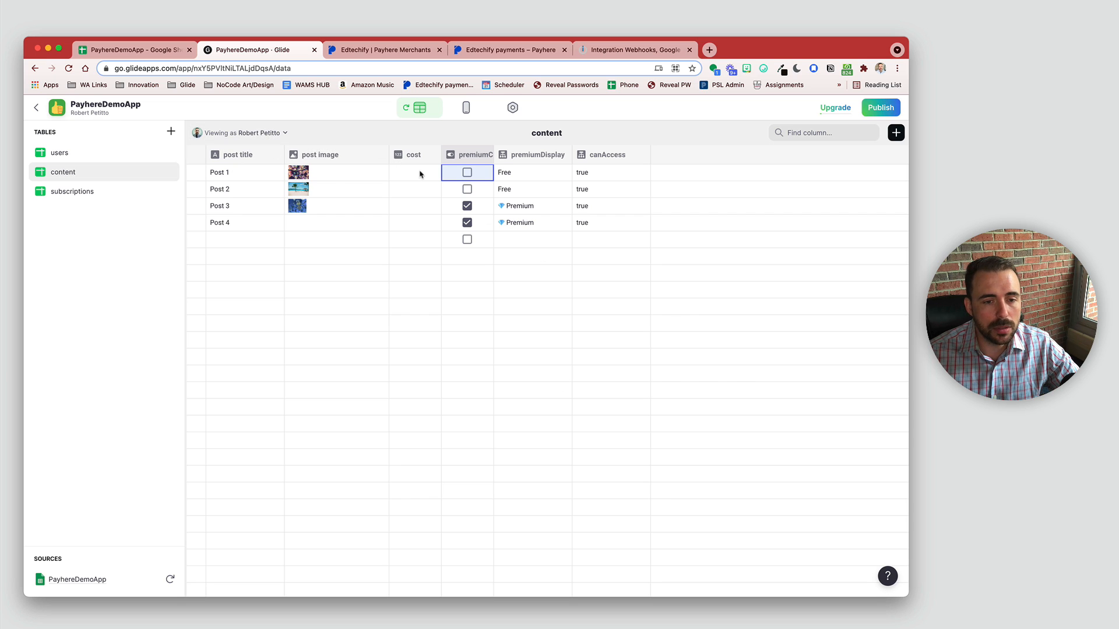
Step: View data as anyone and back, confirming canAccess turns false for Post 3 and Post 4
left_click_drag(528, 210, 529, 227)
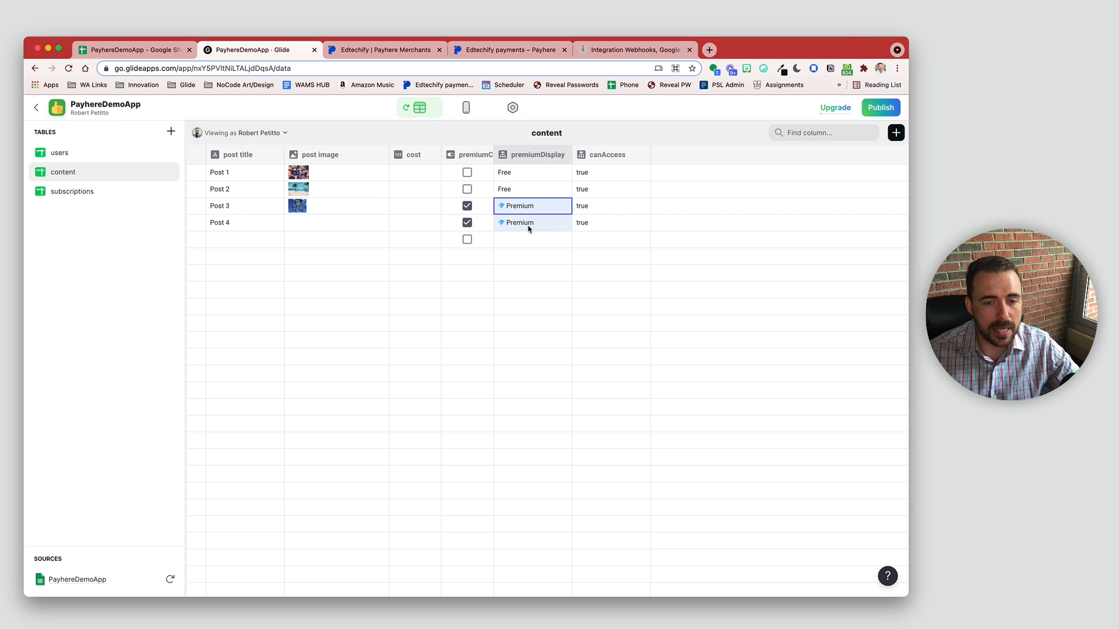
left_click_drag(603, 208, 602, 230)
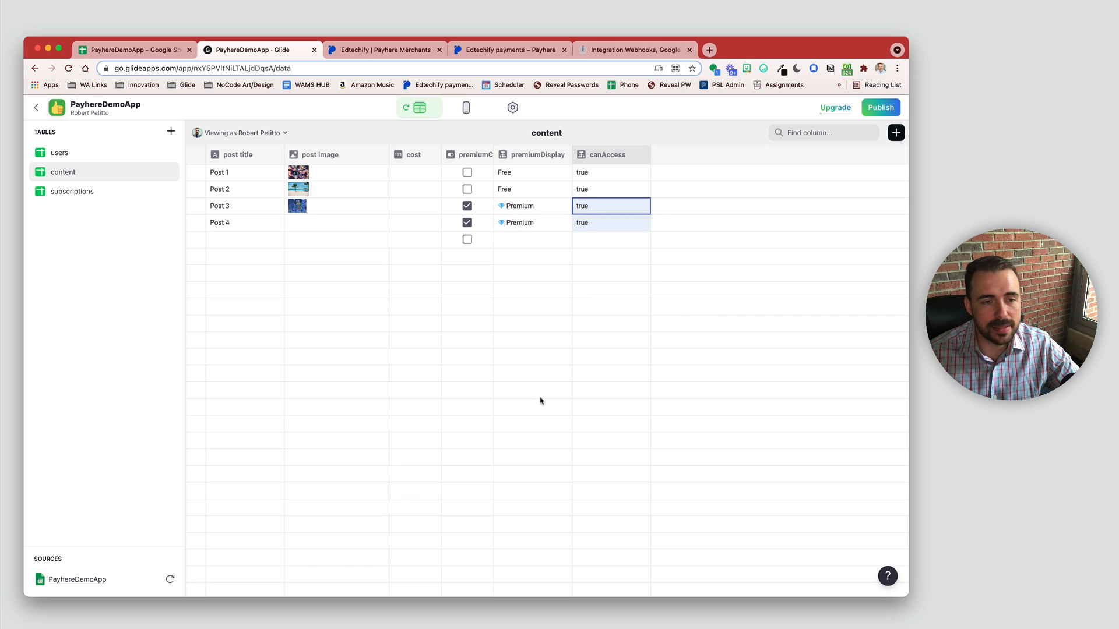
left_click(258, 132)
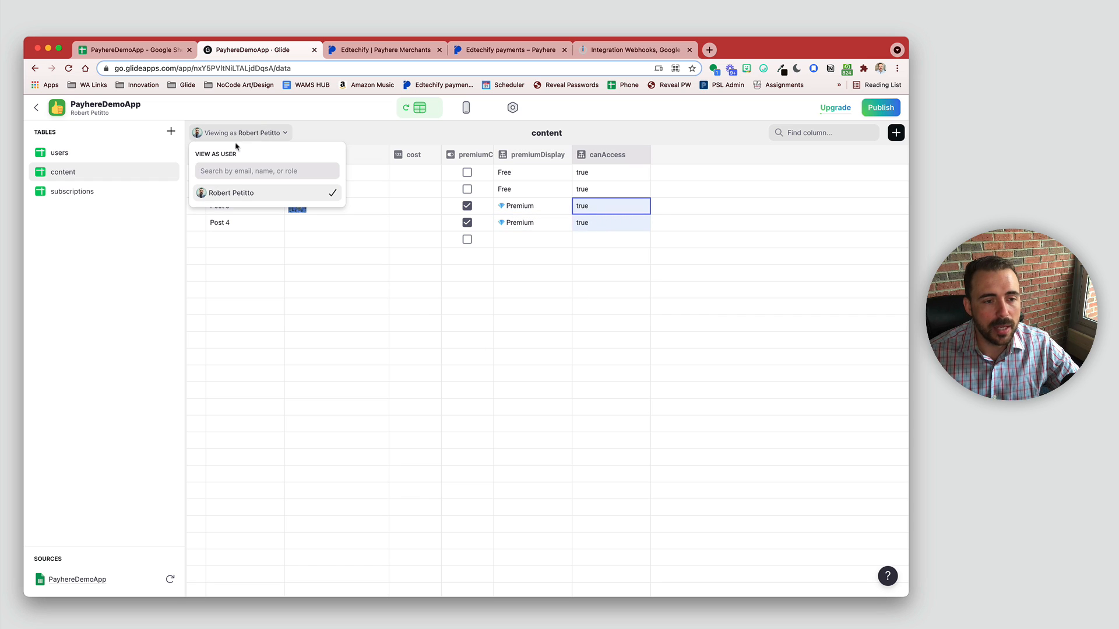
left_click(239, 194)
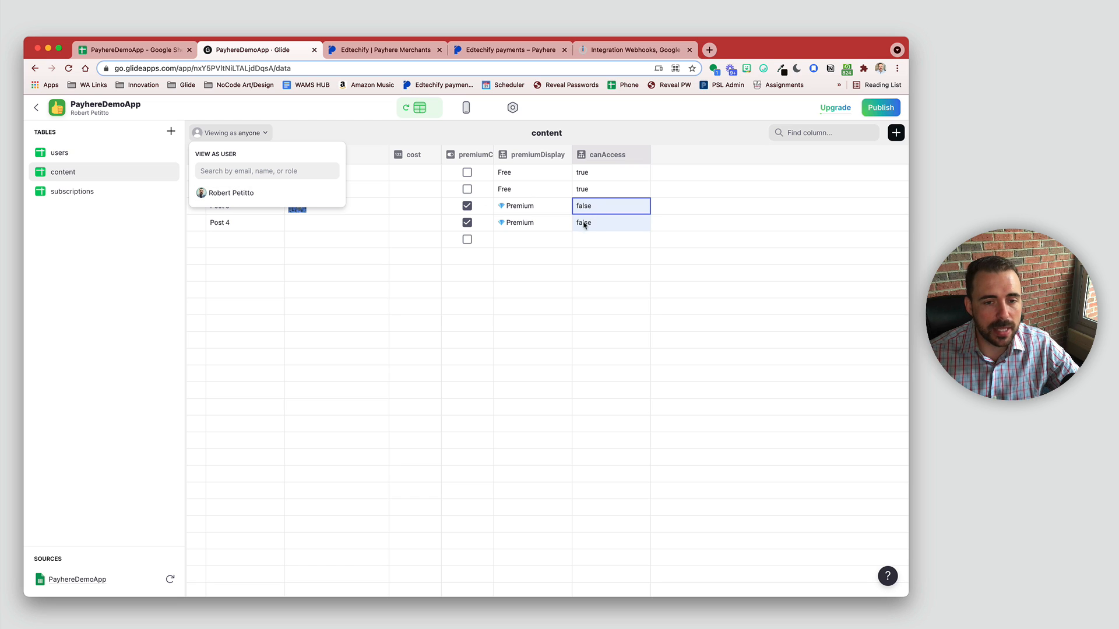
left_click(275, 199)
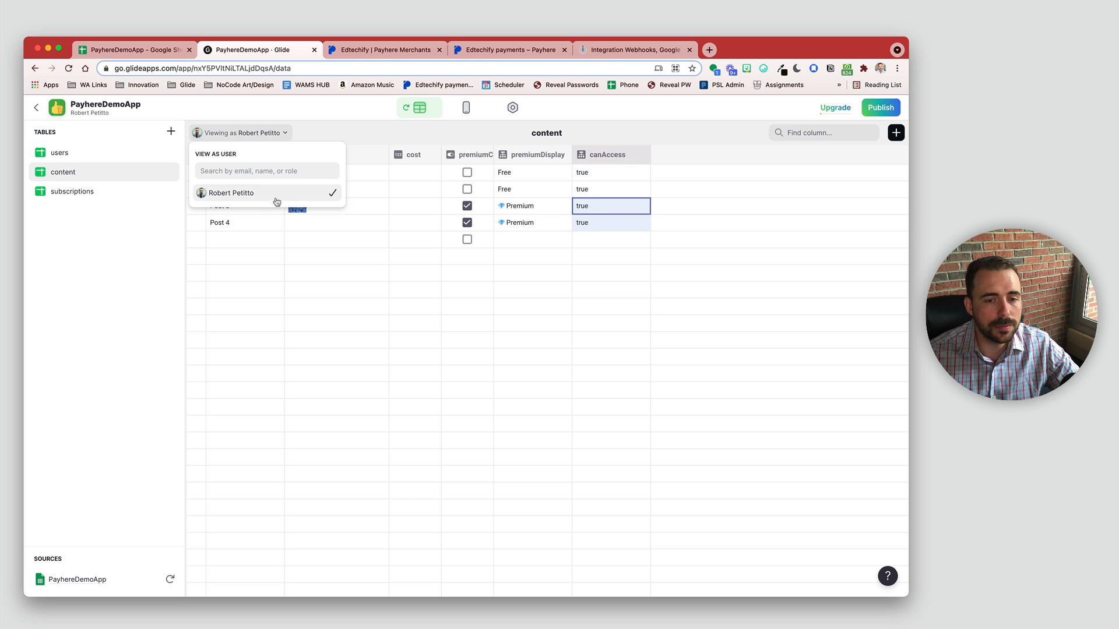
left_click(276, 200)
left_click(277, 201)
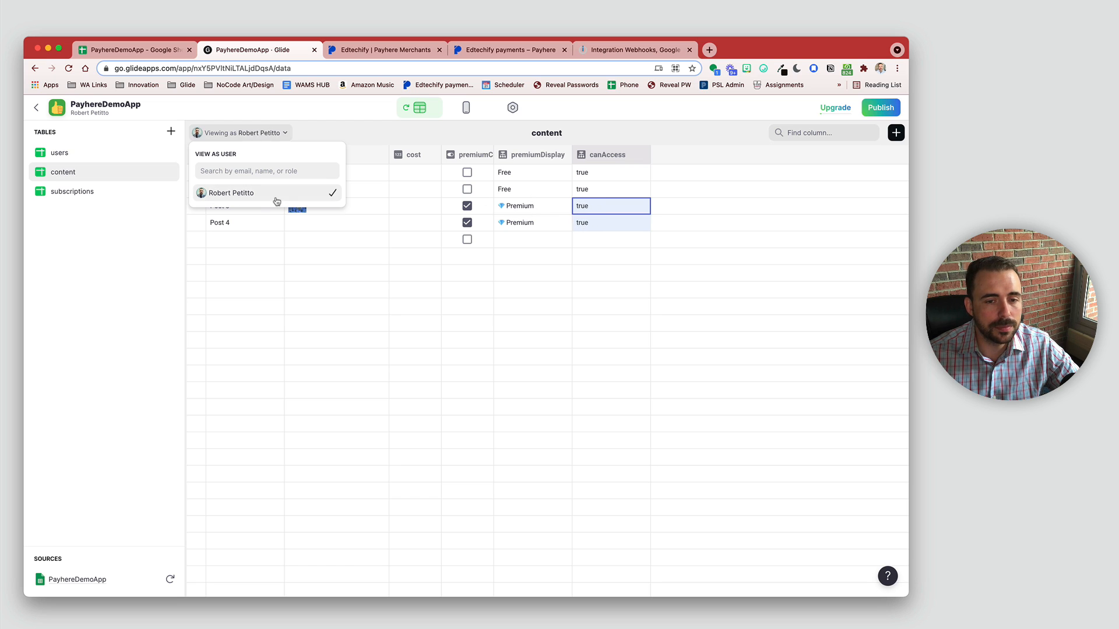
left_click(400, 342)
left_click(464, 107)
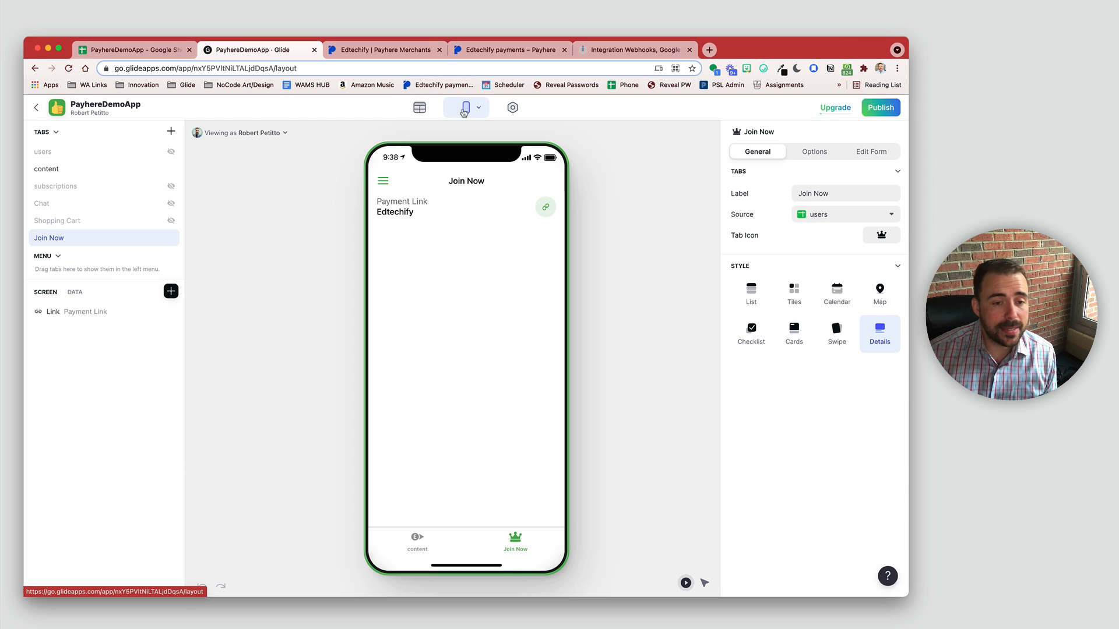
Step: Replace the content card list's View details action with a new custom action
left_click(417, 542)
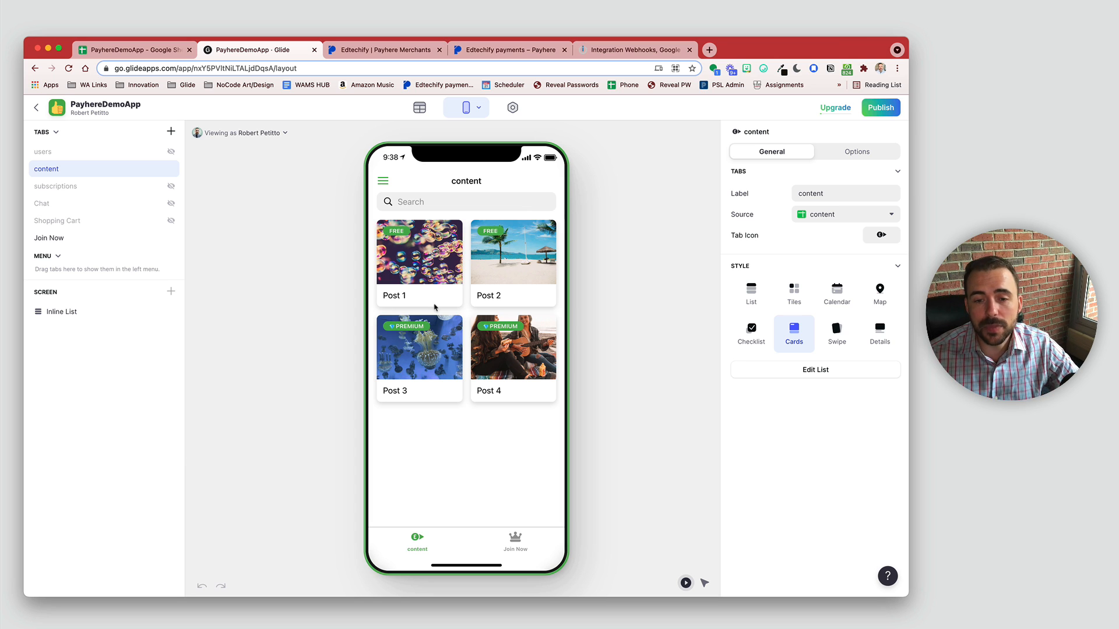
left_click(816, 370)
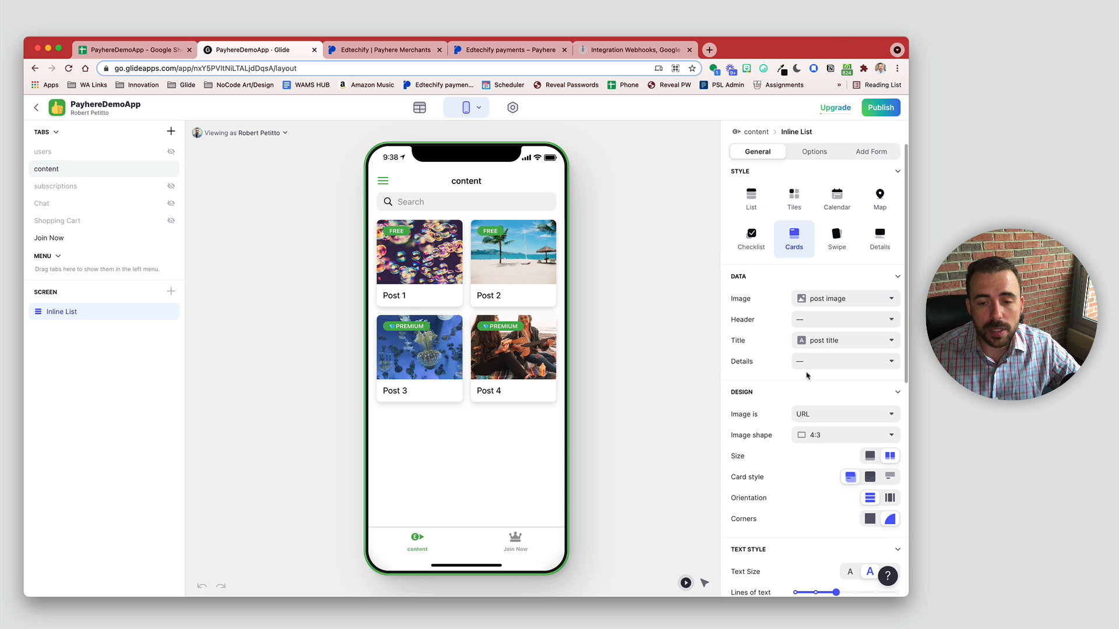
scroll(868, 417, "down", 3)
scroll(868, 418, "down", 4)
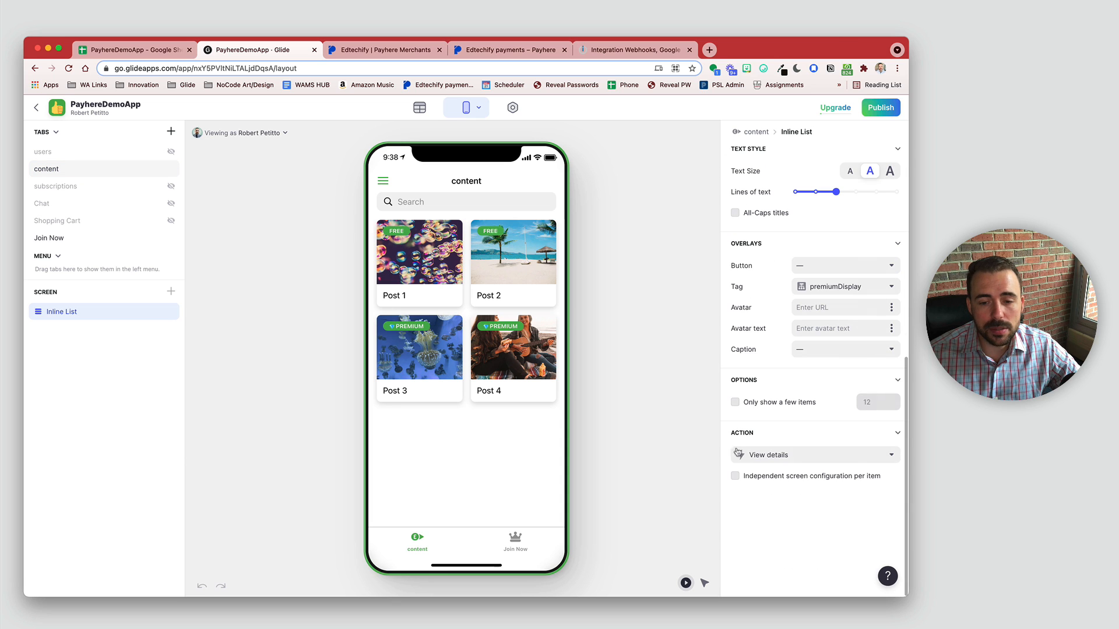
left_click(774, 458)
left_click(769, 194)
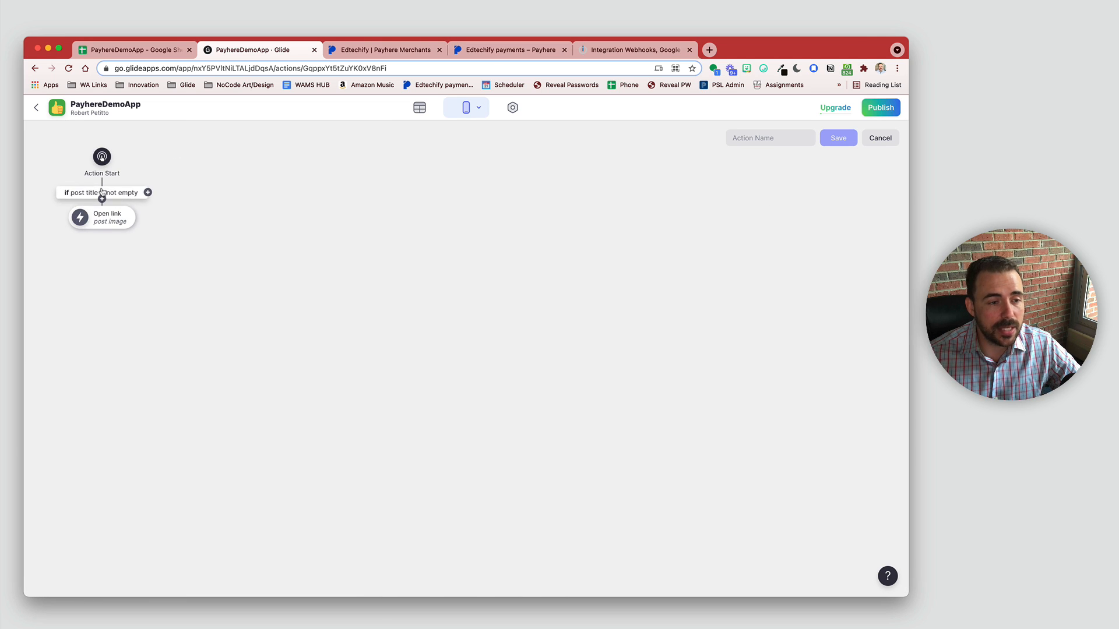
Step: Set the action's condition to canAccess is true
left_click(103, 192)
left_click(142, 250)
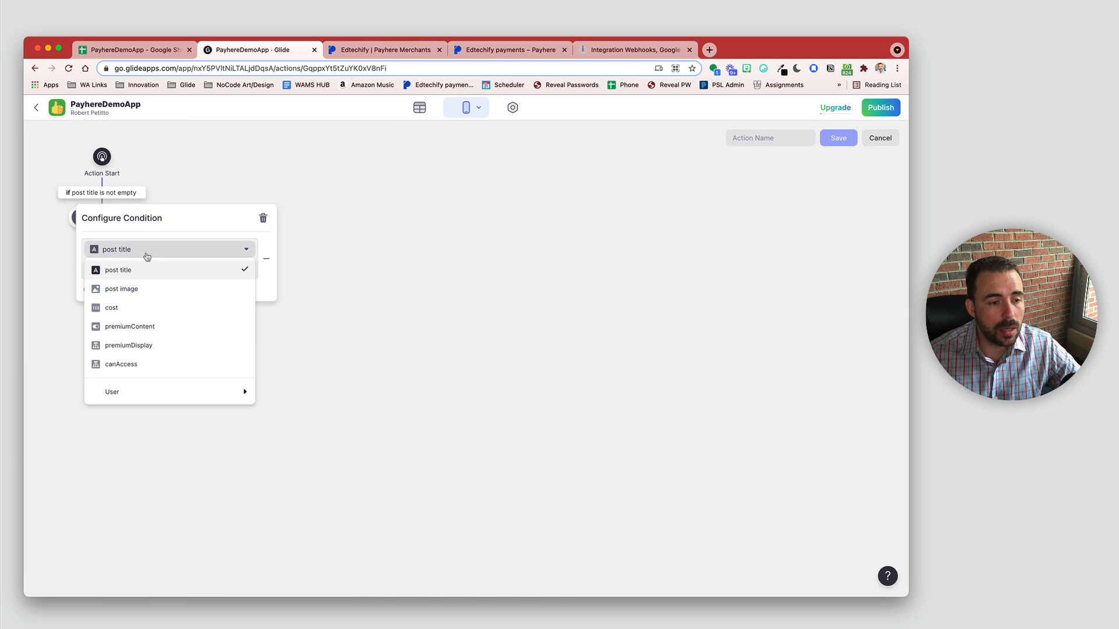
left_click(155, 372)
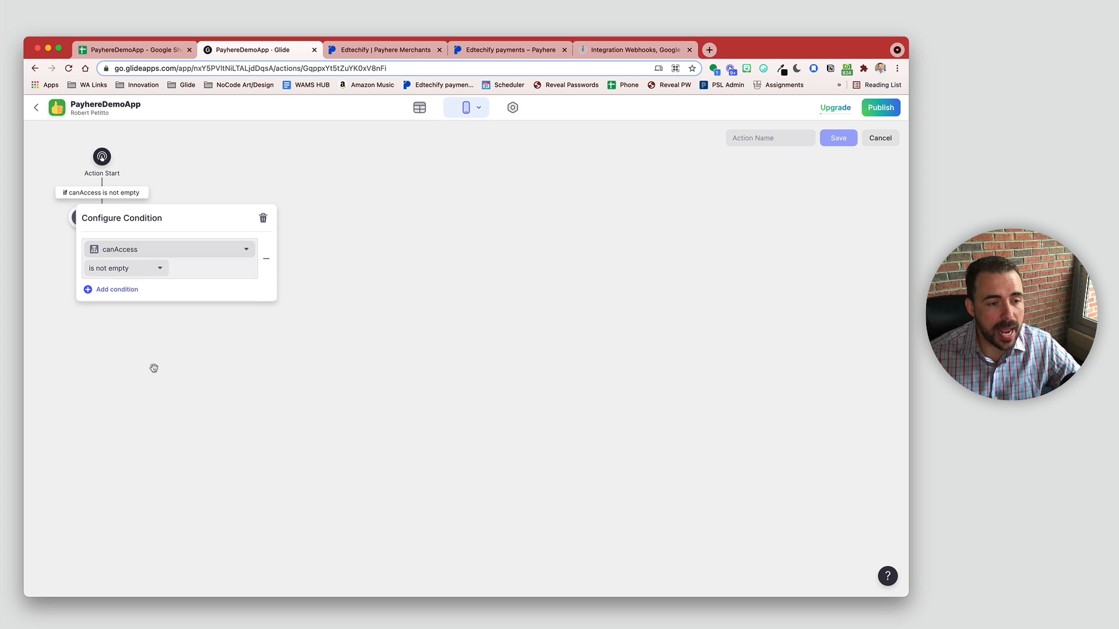
left_click(116, 270)
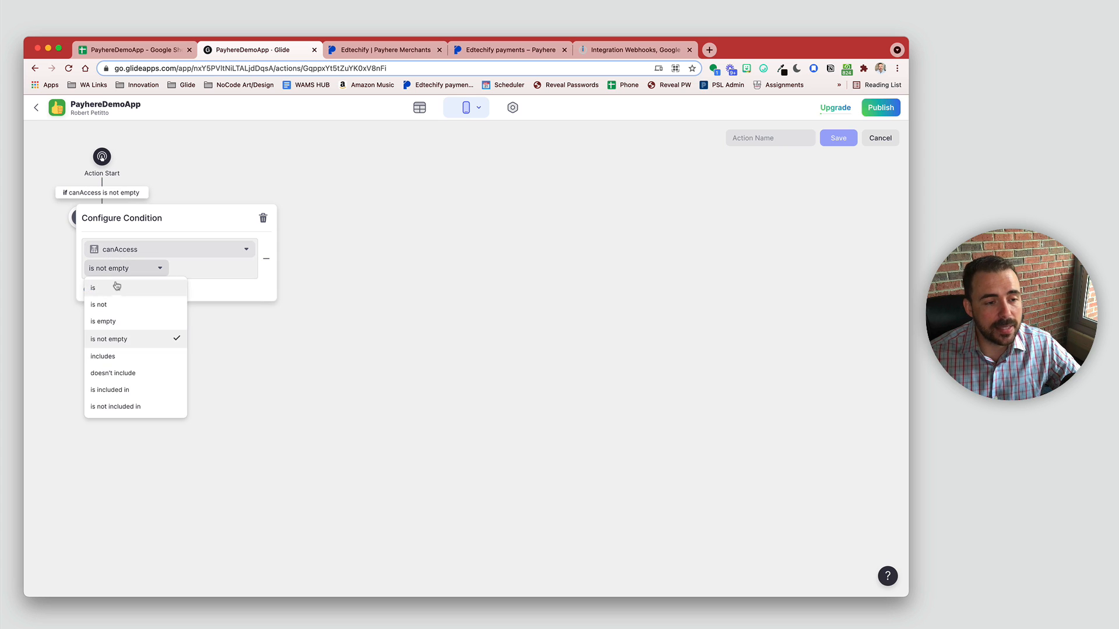
left_click(119, 291)
type("true")
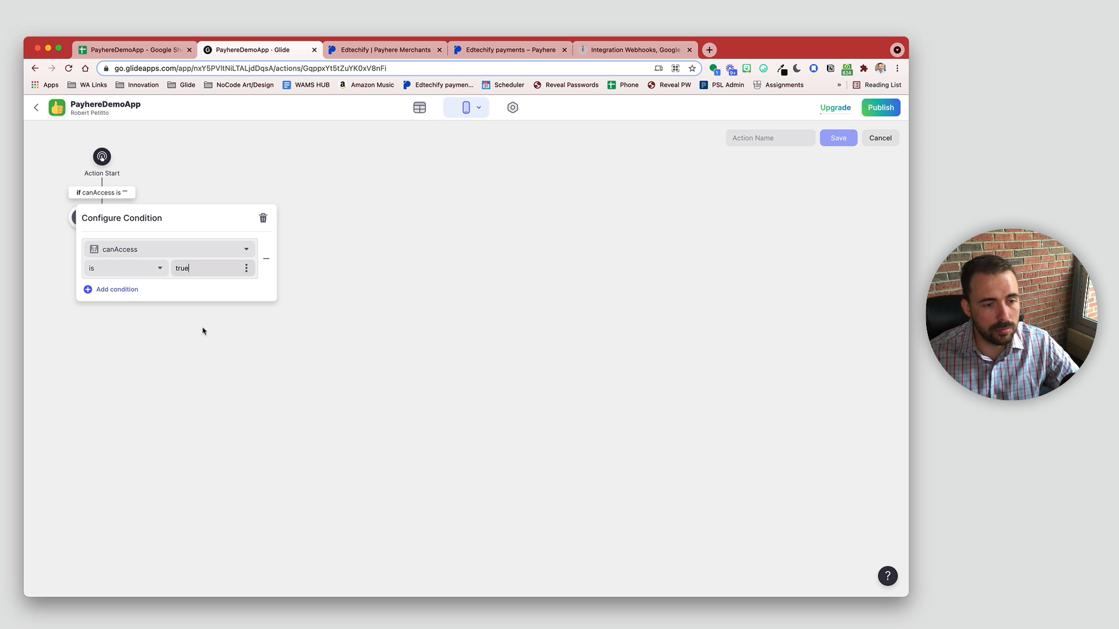
left_click(204, 333)
Step: Change the allowed branch's Open link action to View details
left_click(103, 218)
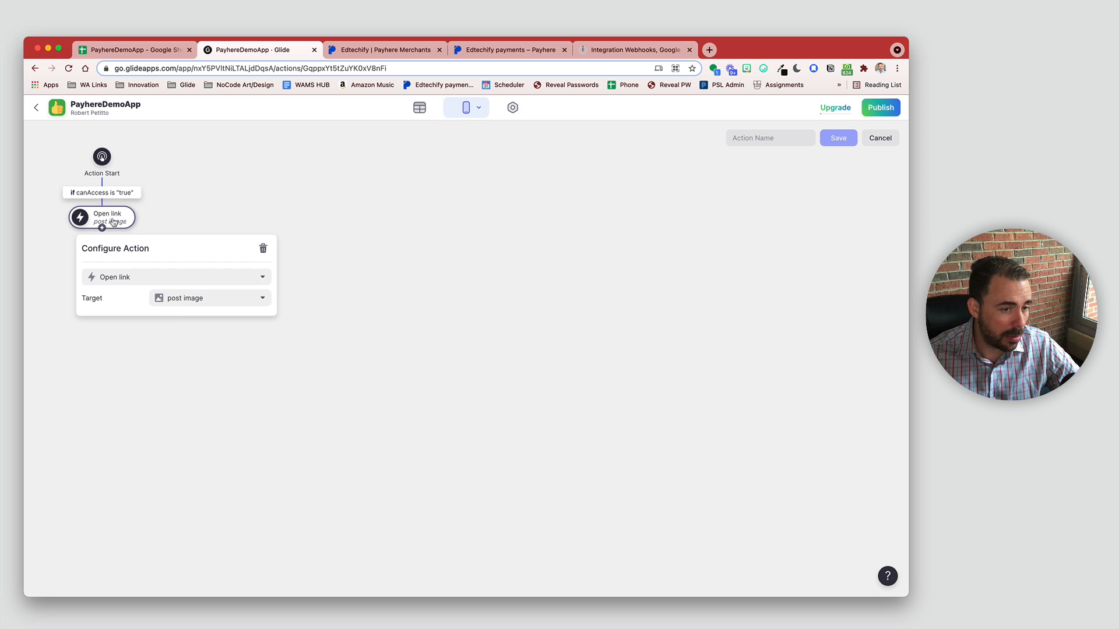
left_click(155, 279)
scroll(163, 373, "down", 5)
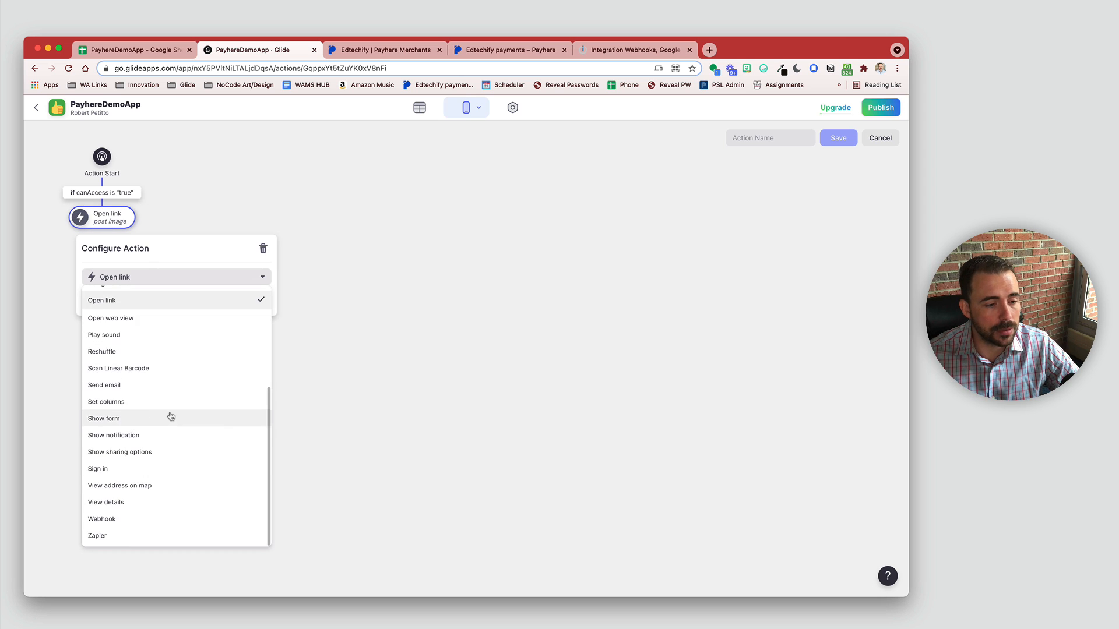
left_click(148, 501)
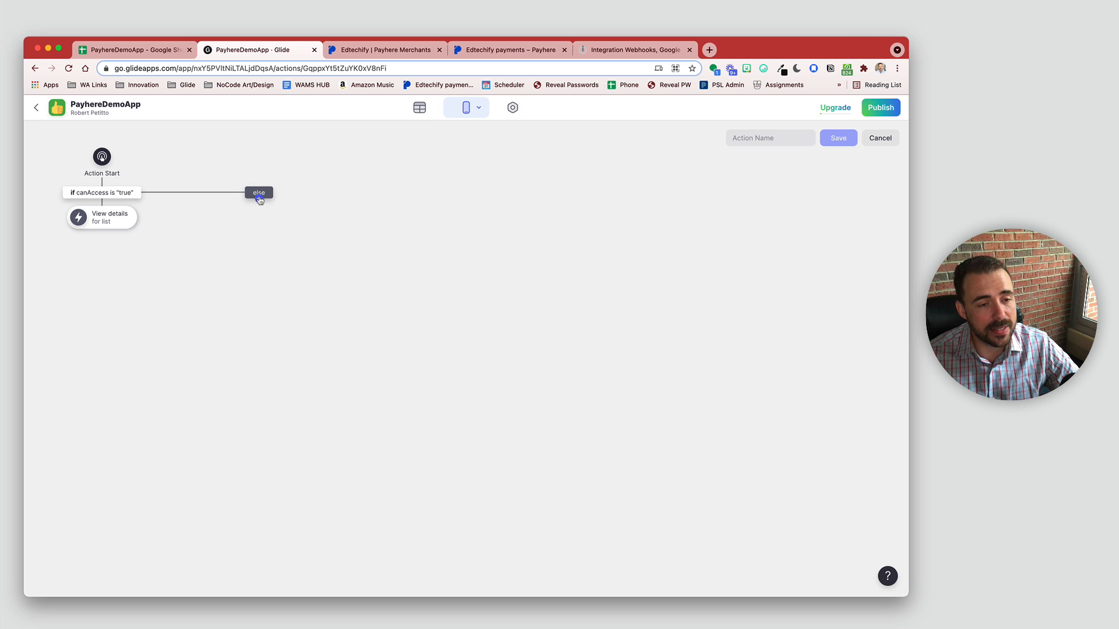
Step: Add a Navigate to tab action under else, targeting the Join Now tab
left_click(259, 199)
scroll(311, 428, "down", 5)
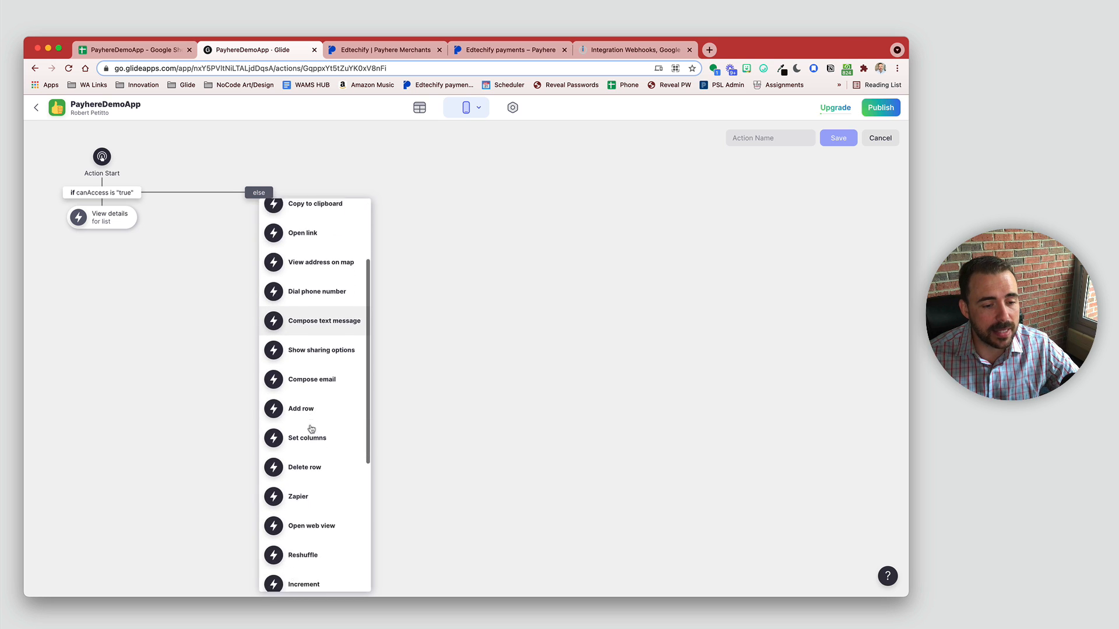
scroll(311, 461, "down", 5)
left_click(312, 489)
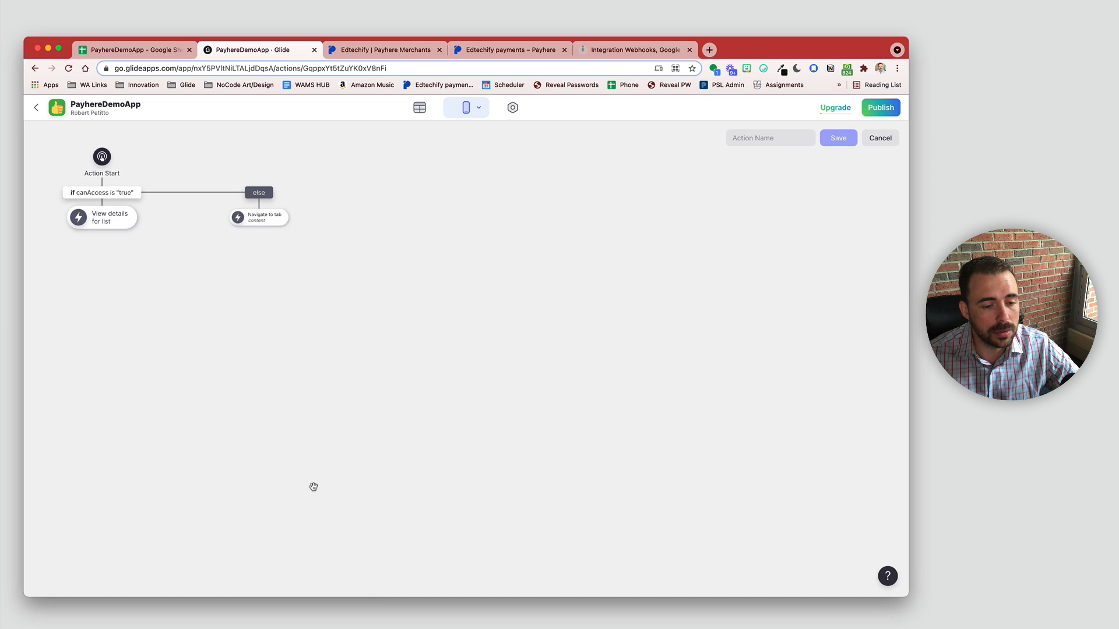
left_click(258, 223)
left_click(280, 302)
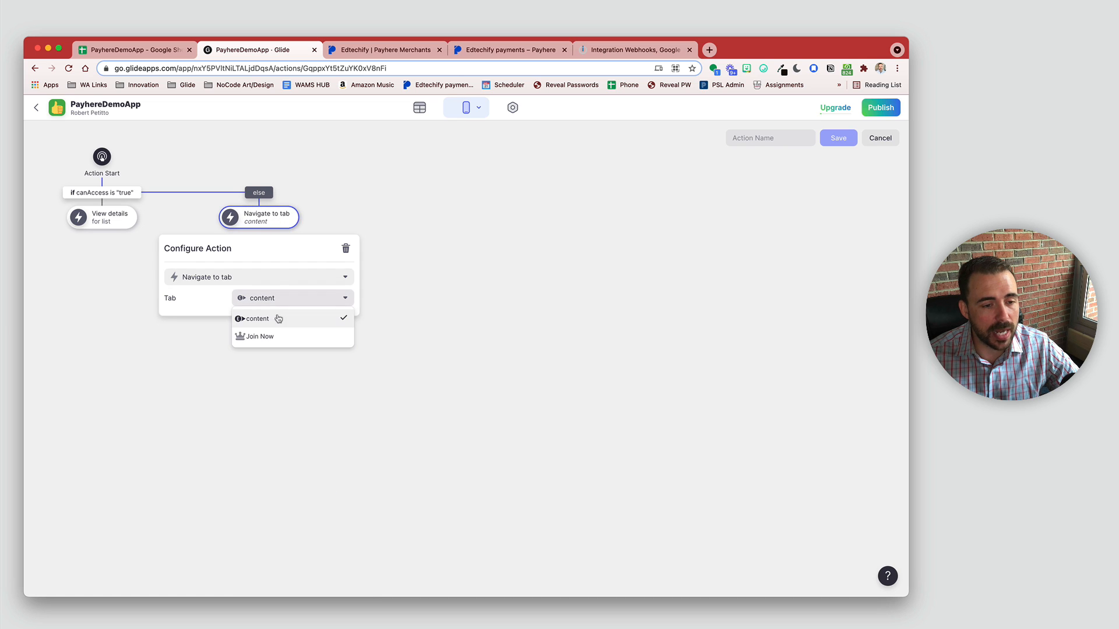
left_click(278, 336)
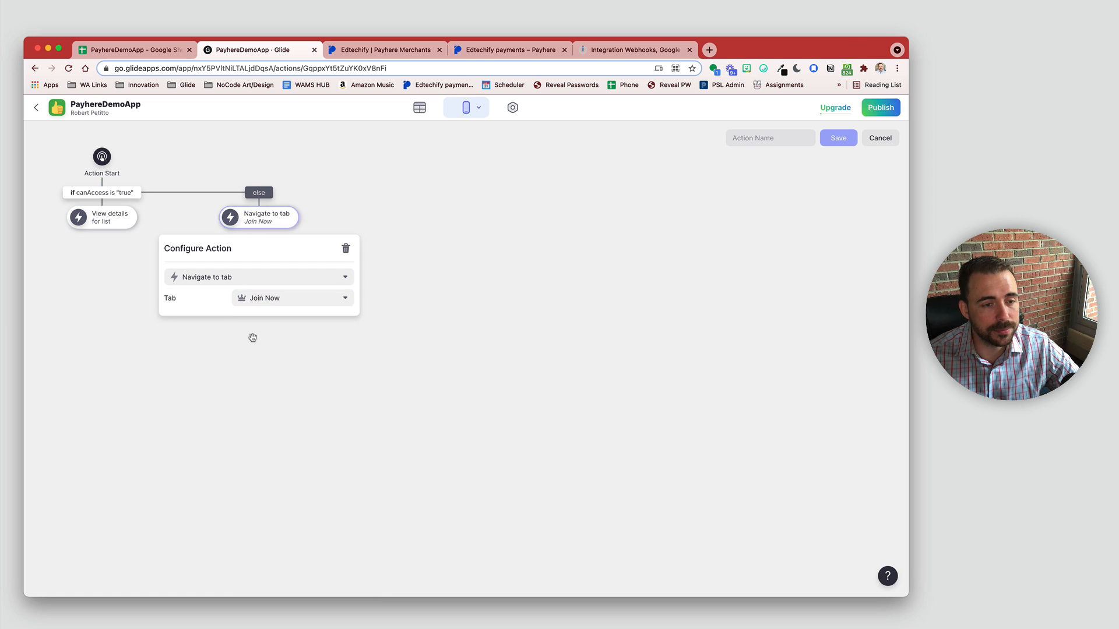
left_click(145, 408)
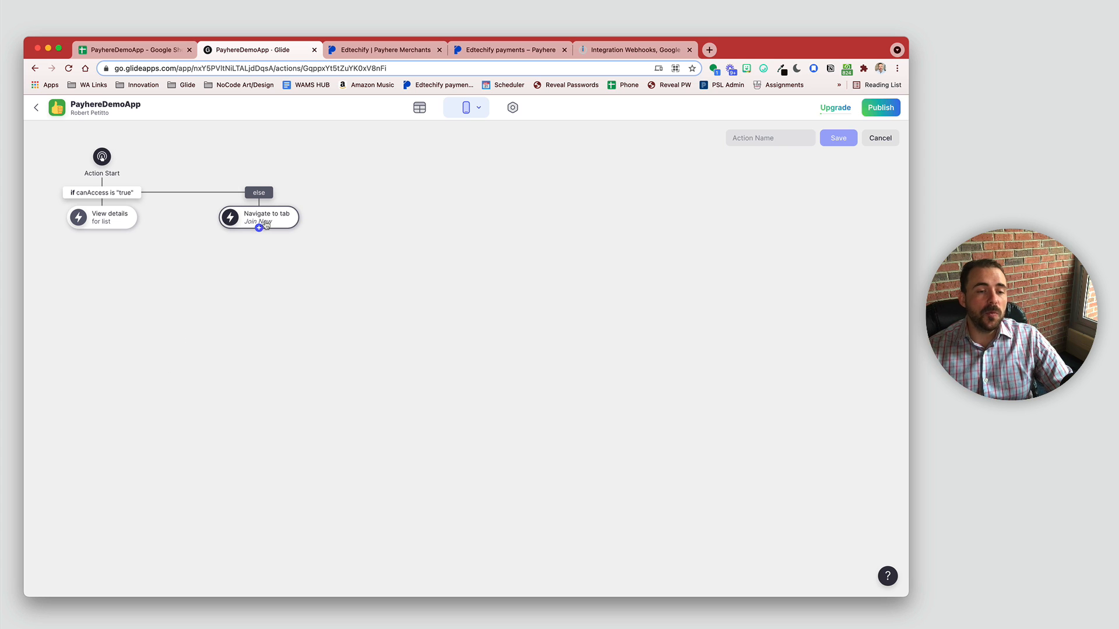
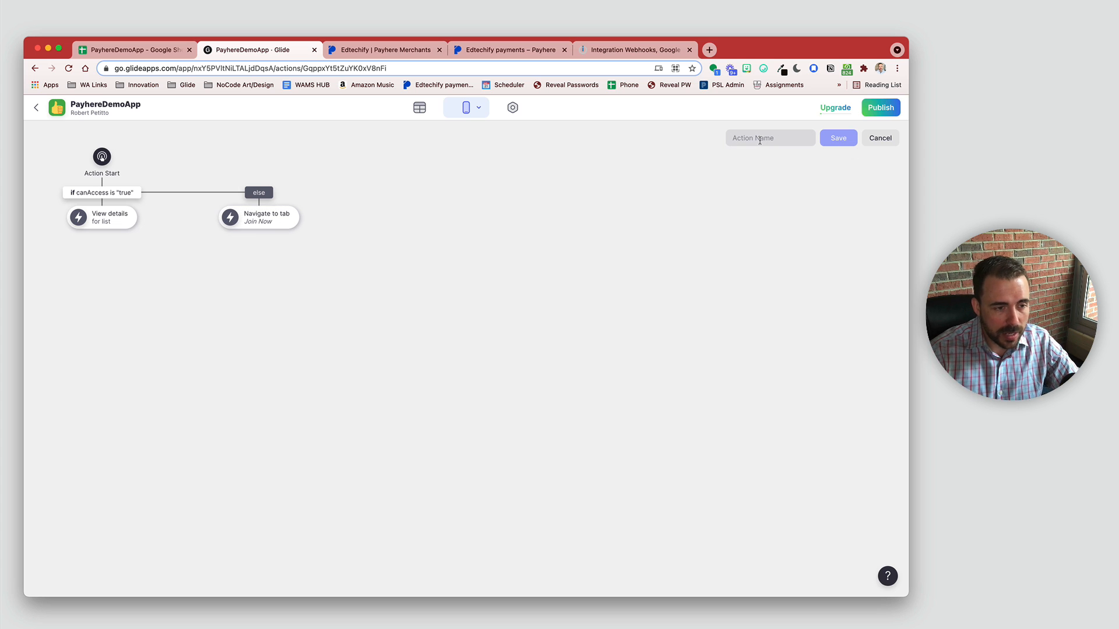
Step: Name the canAccess conditional action 'View or Join' and save it
type("View or Join")
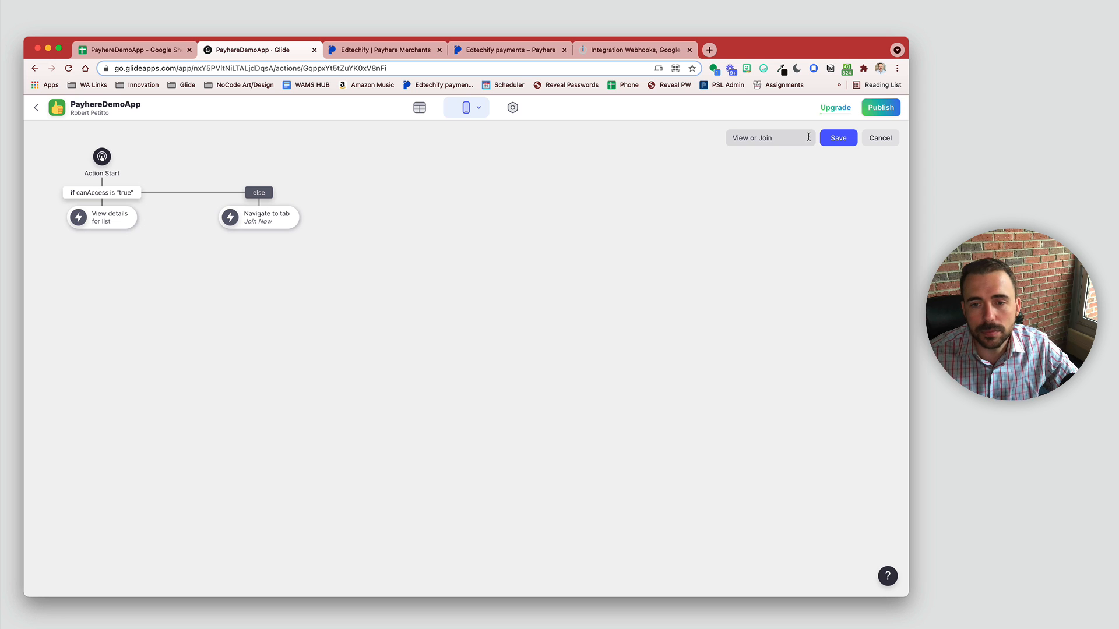
left_click(846, 140)
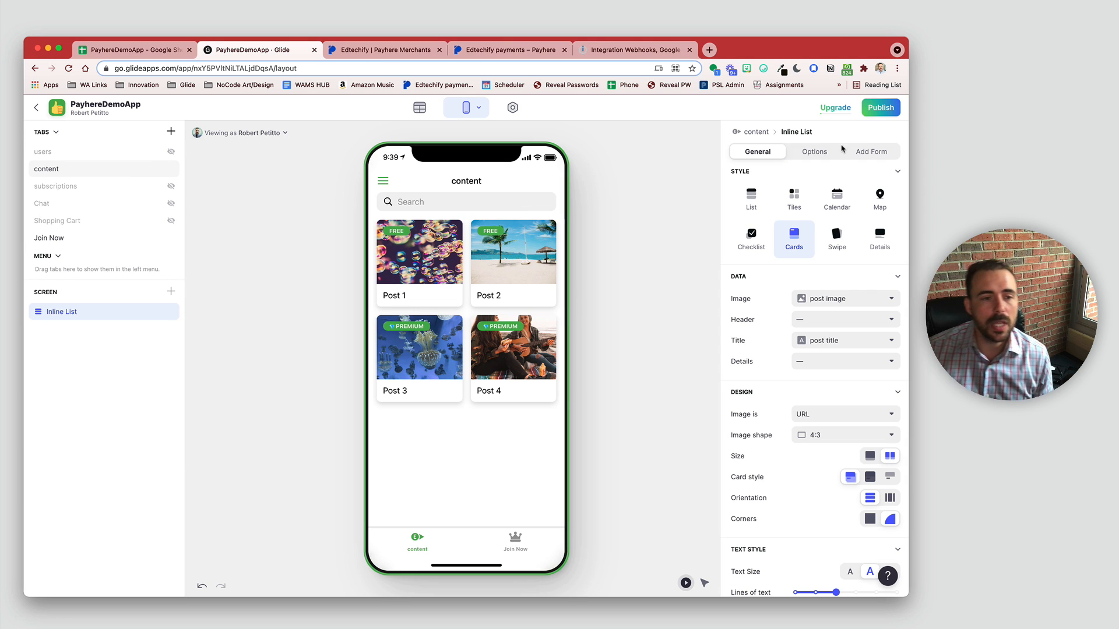
Step: Test the access action by opening the free and premium post cards, Posts 1–4
left_click(419, 253)
left_click(501, 252)
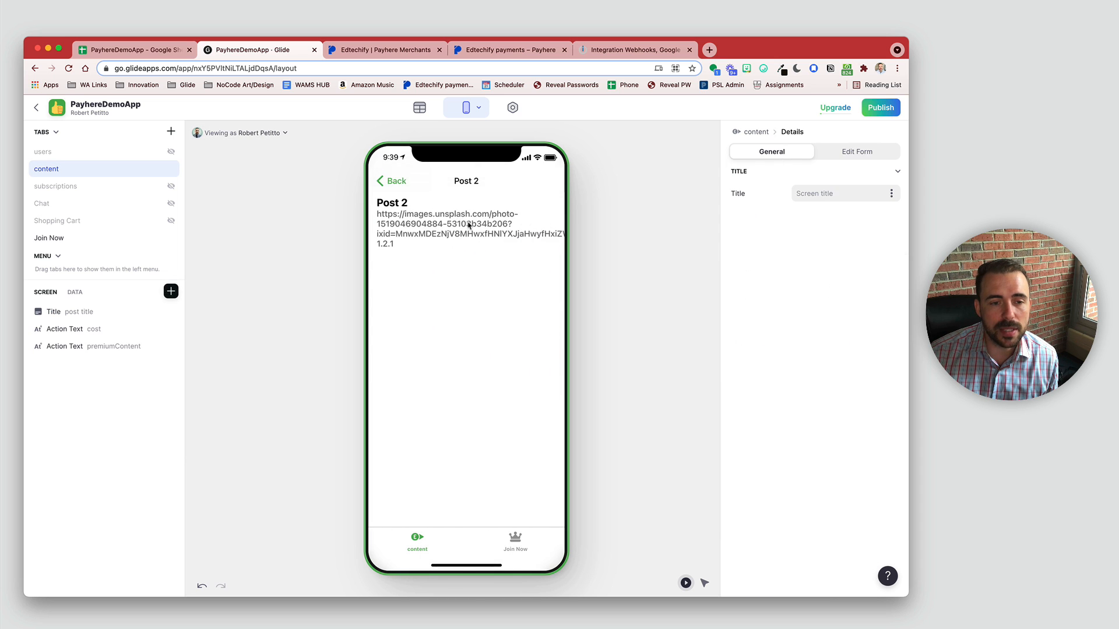
left_click(402, 185)
left_click(420, 328)
left_click(393, 184)
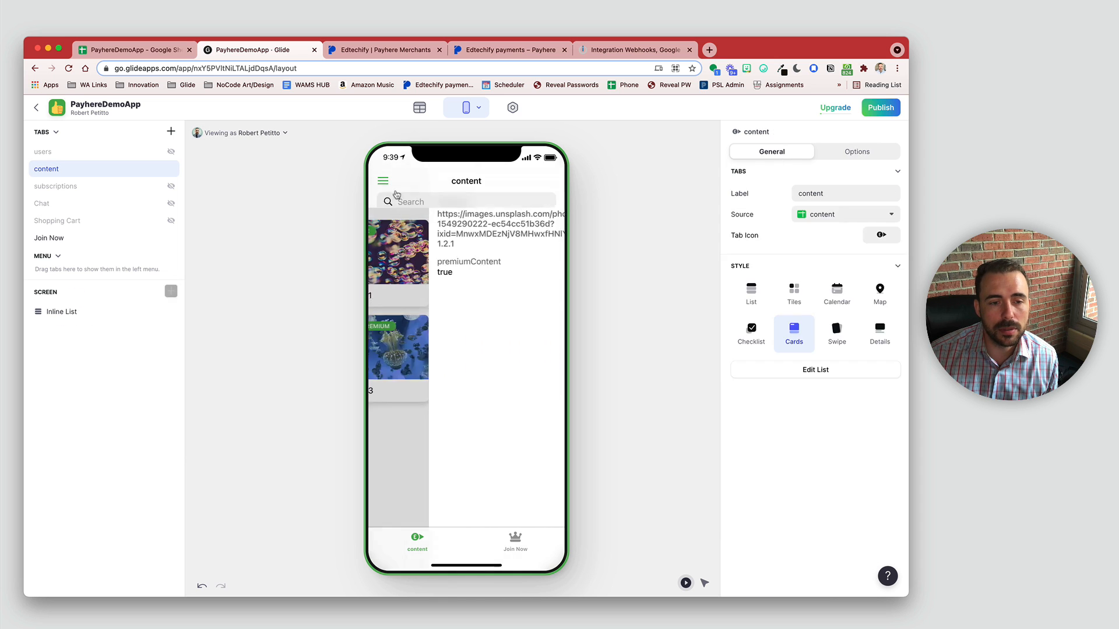
left_click(512, 328)
left_click(398, 182)
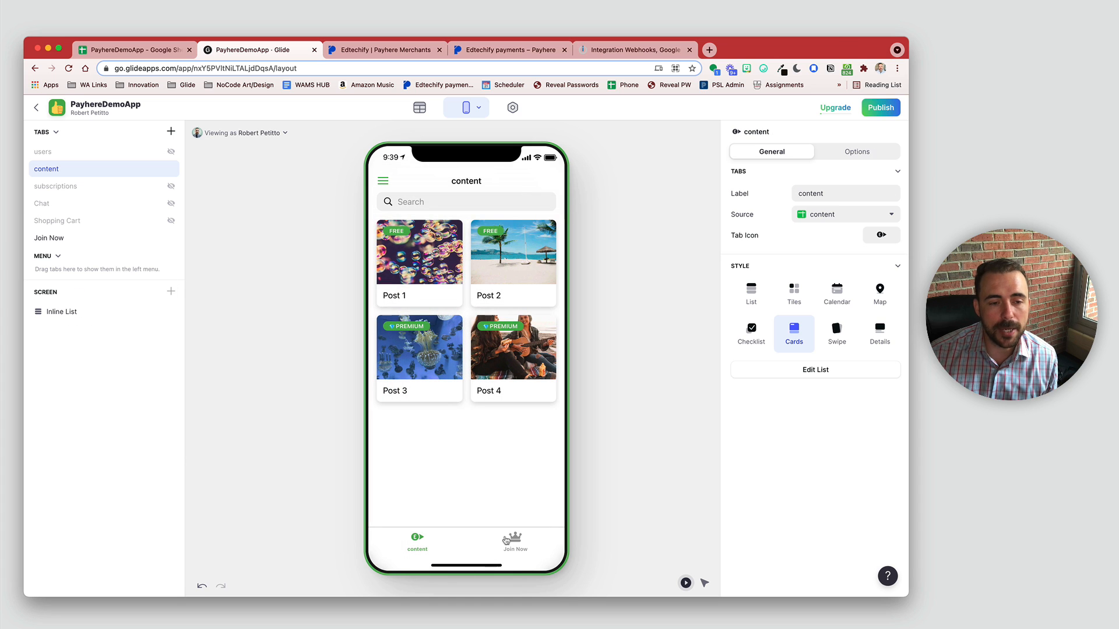
Step: Set the preview to view as anyone, then go to the Join Now tab
left_click(254, 132)
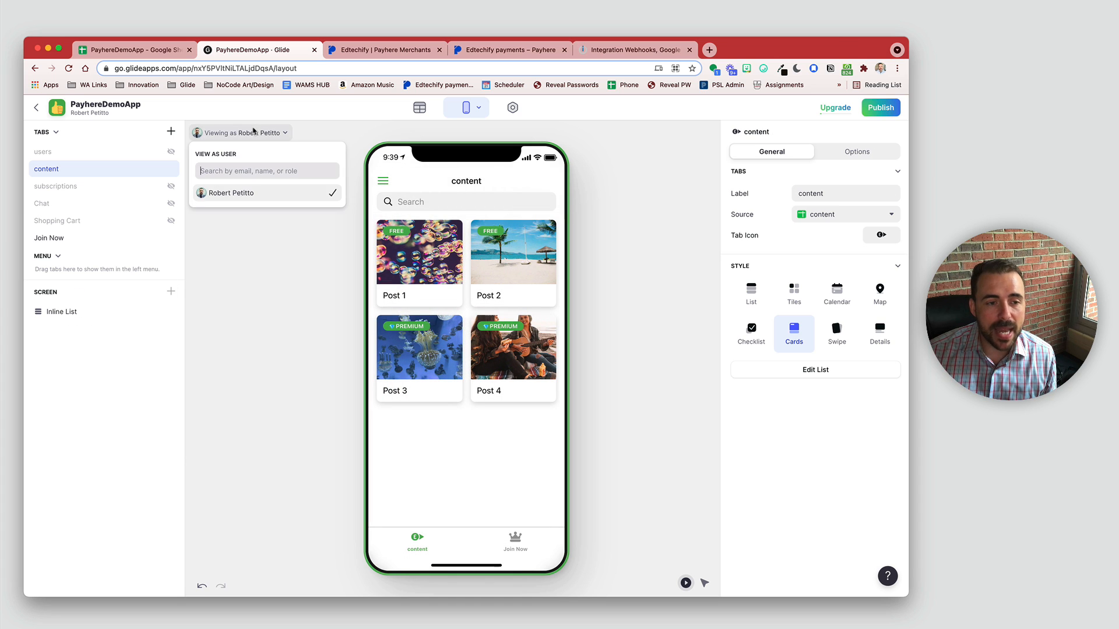
left_click(227, 193)
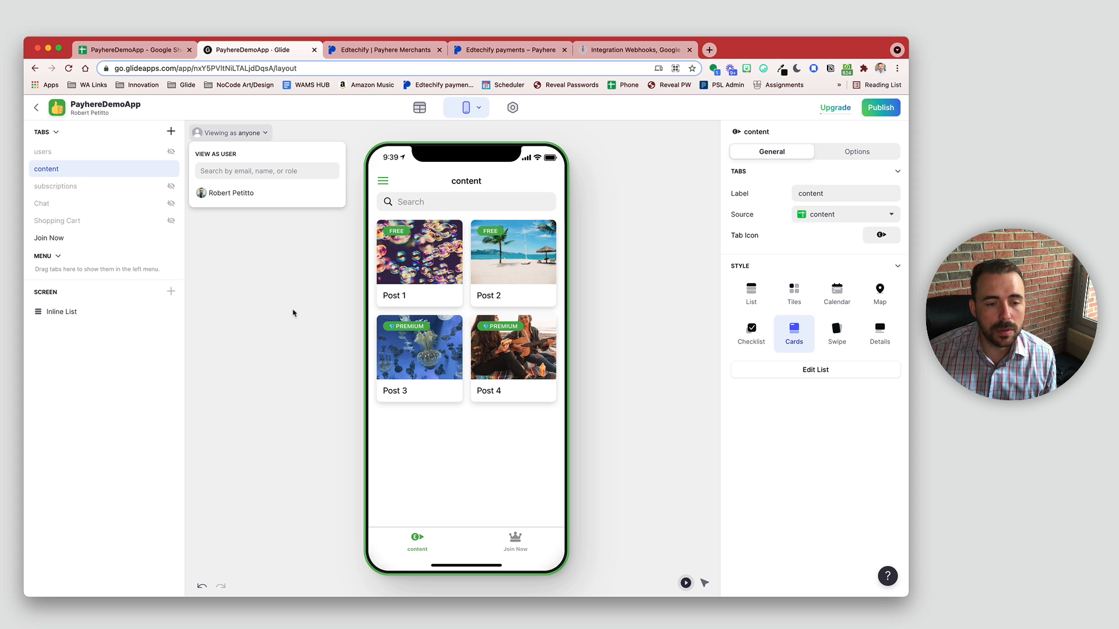
left_click(399, 441)
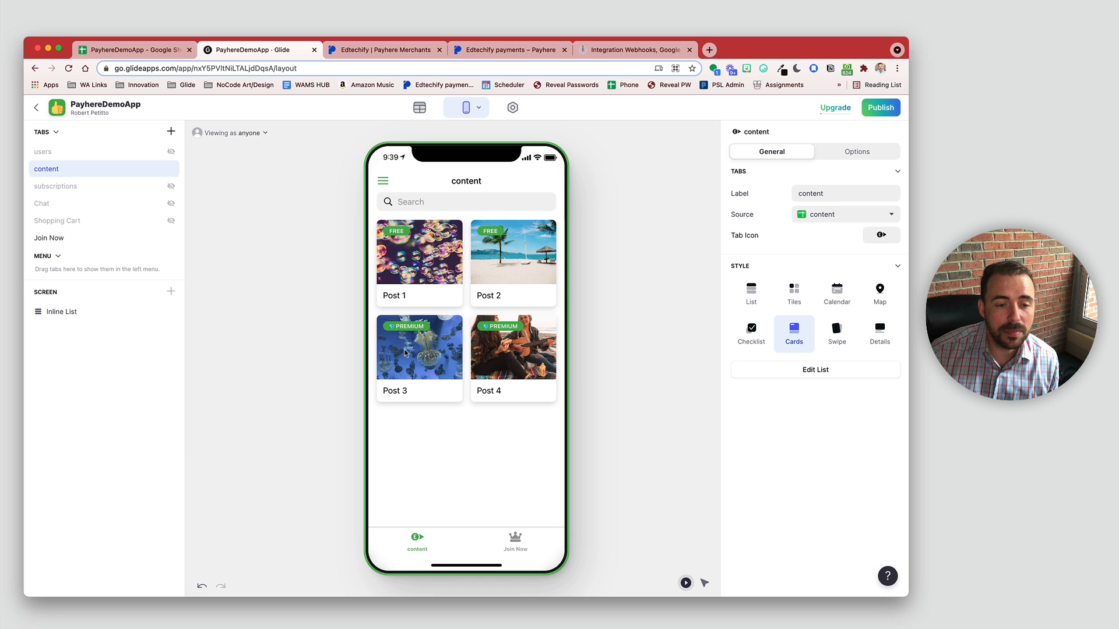
left_click(406, 352)
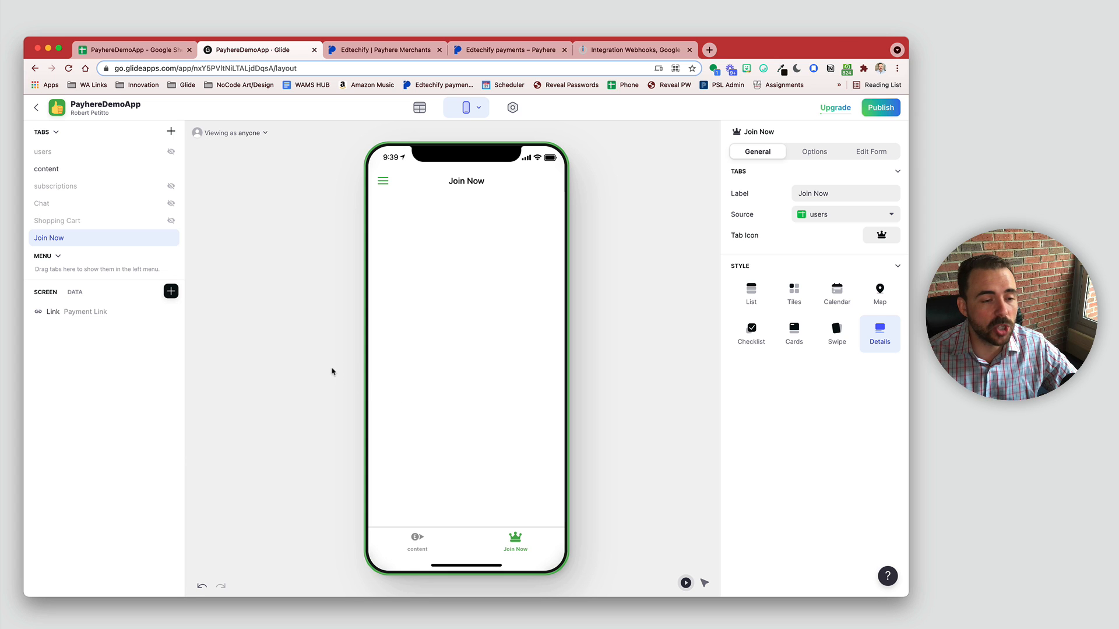
Step: Add a Text component with custom text 'Ready to be a premium member?' in Headline 1 style
left_click(170, 291)
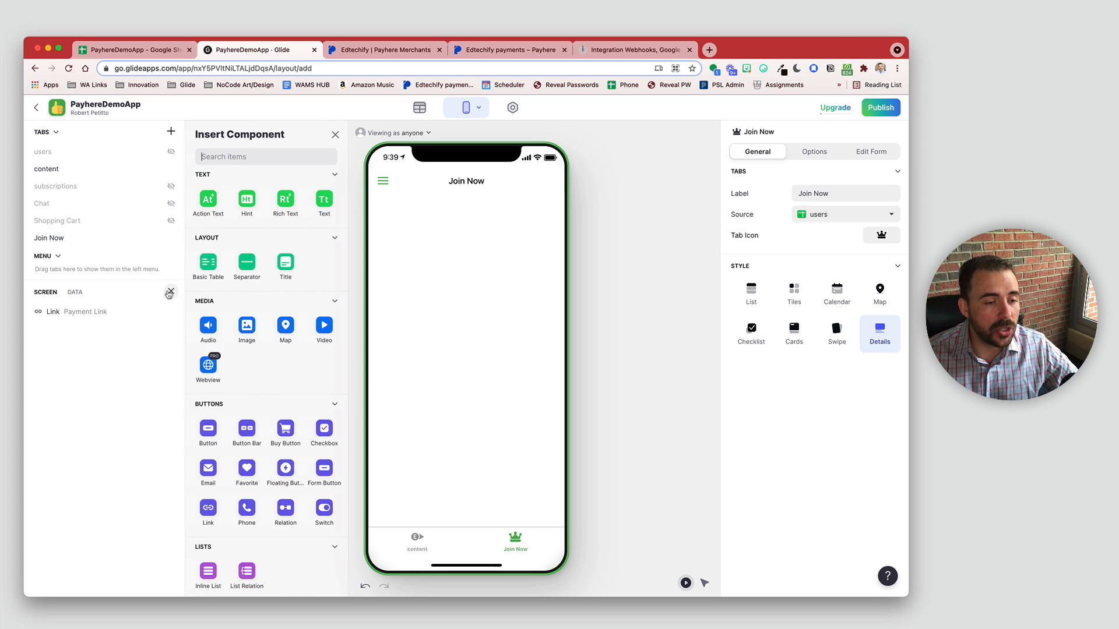
left_click(324, 200)
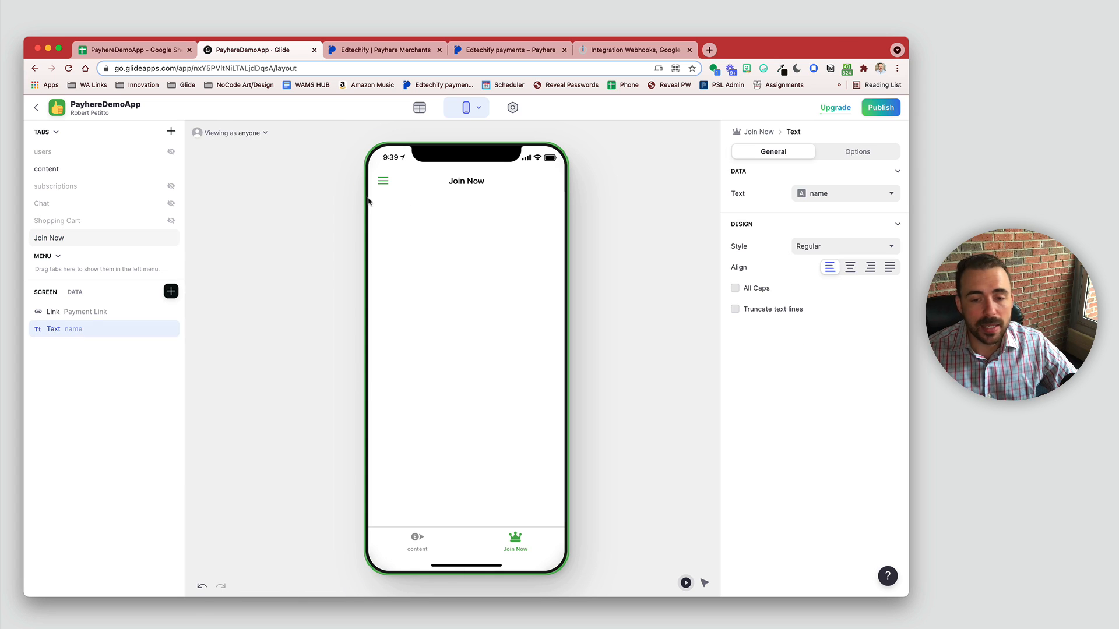
left_click(829, 195)
left_click(830, 215)
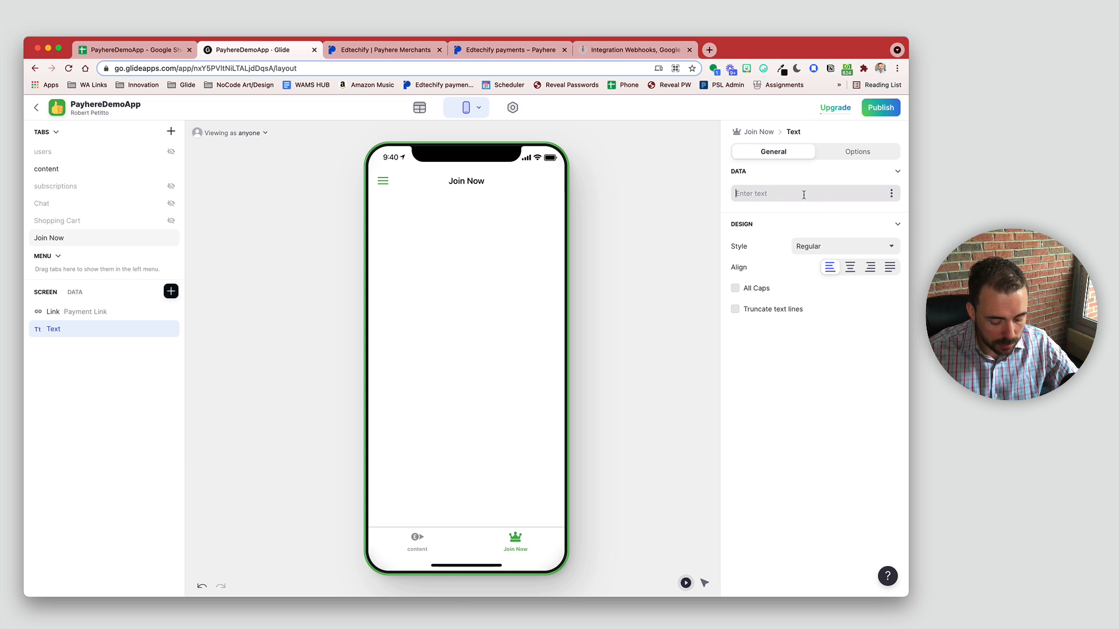
type("Join Now!")
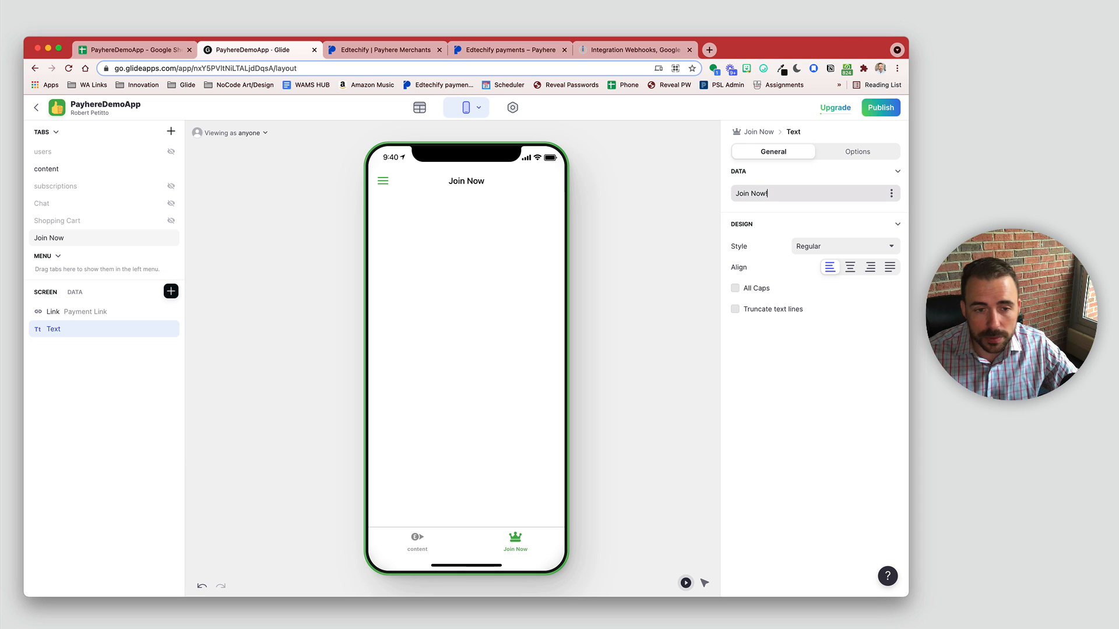
key("super+a")
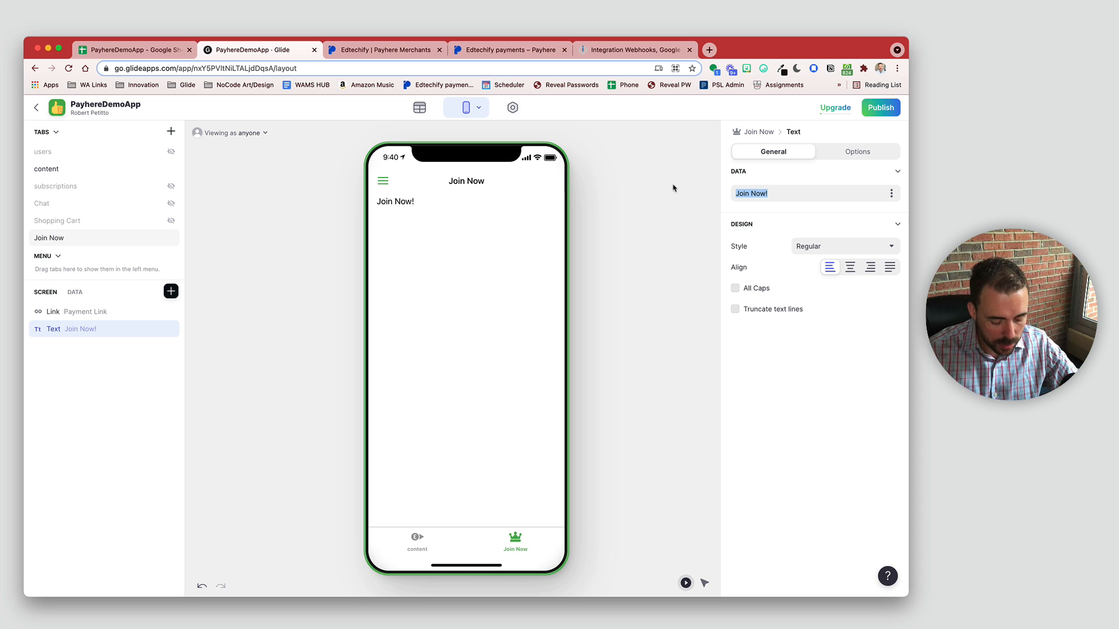
type("Re")
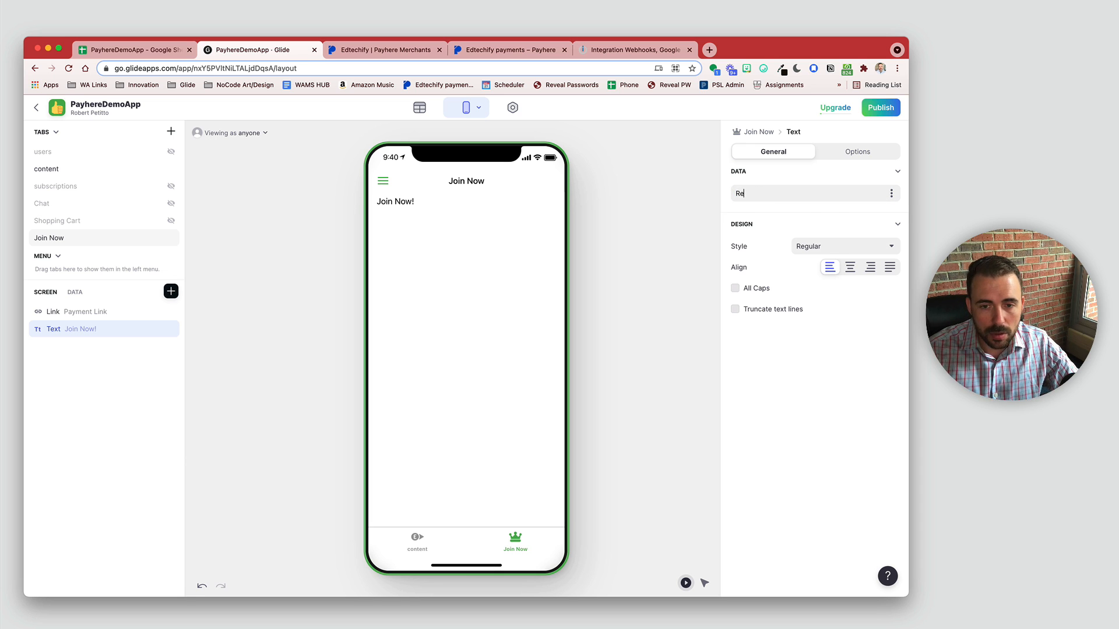
type("ady to be a p")
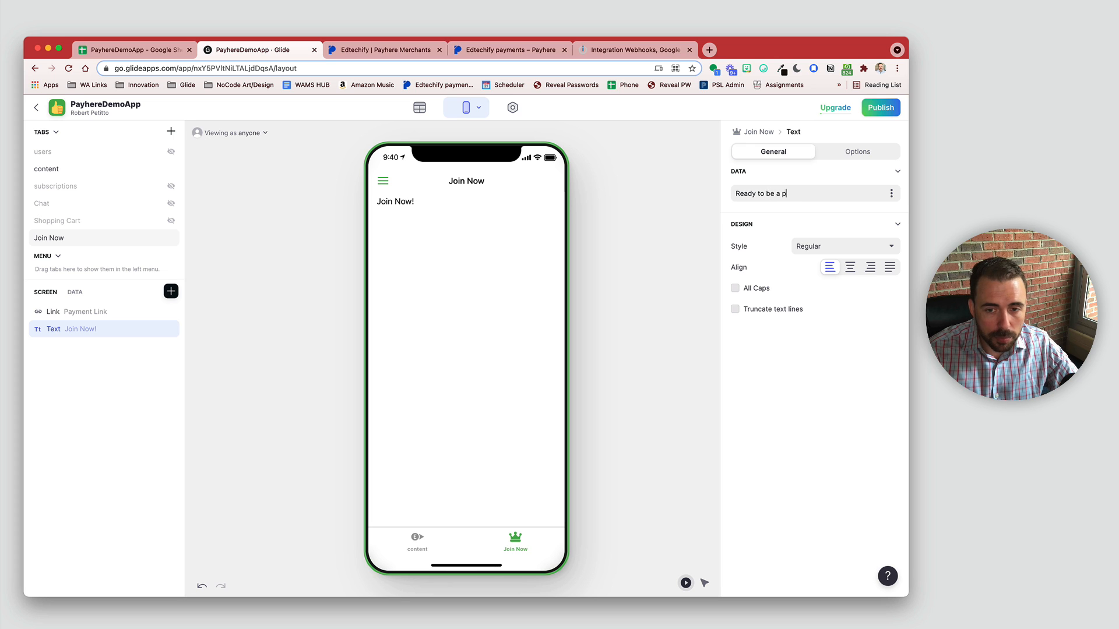
type("remium member?")
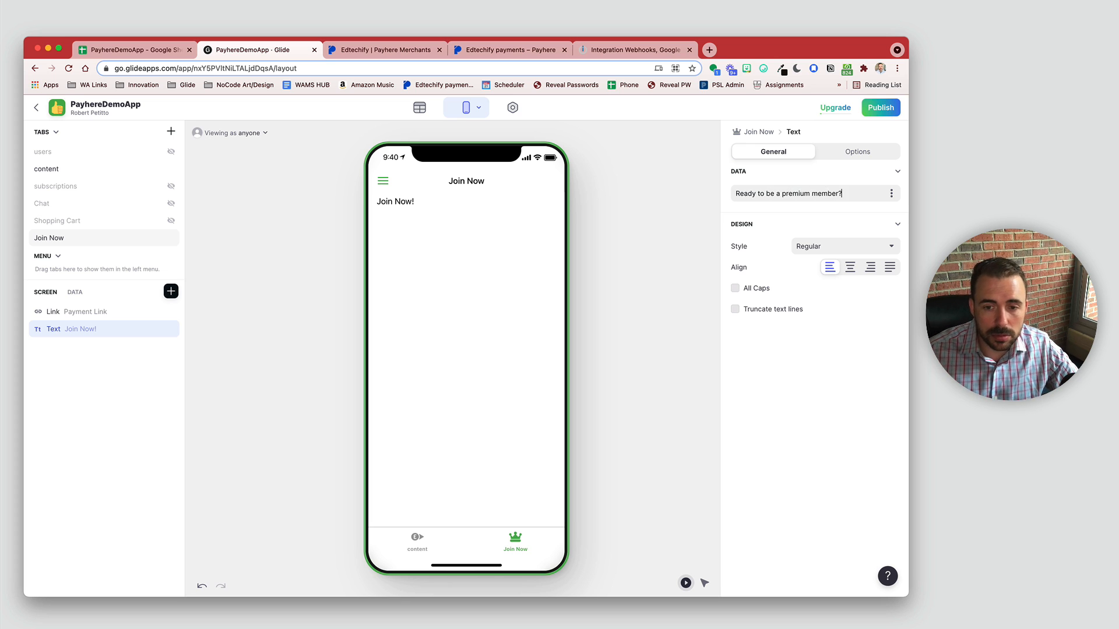
left_click(822, 247)
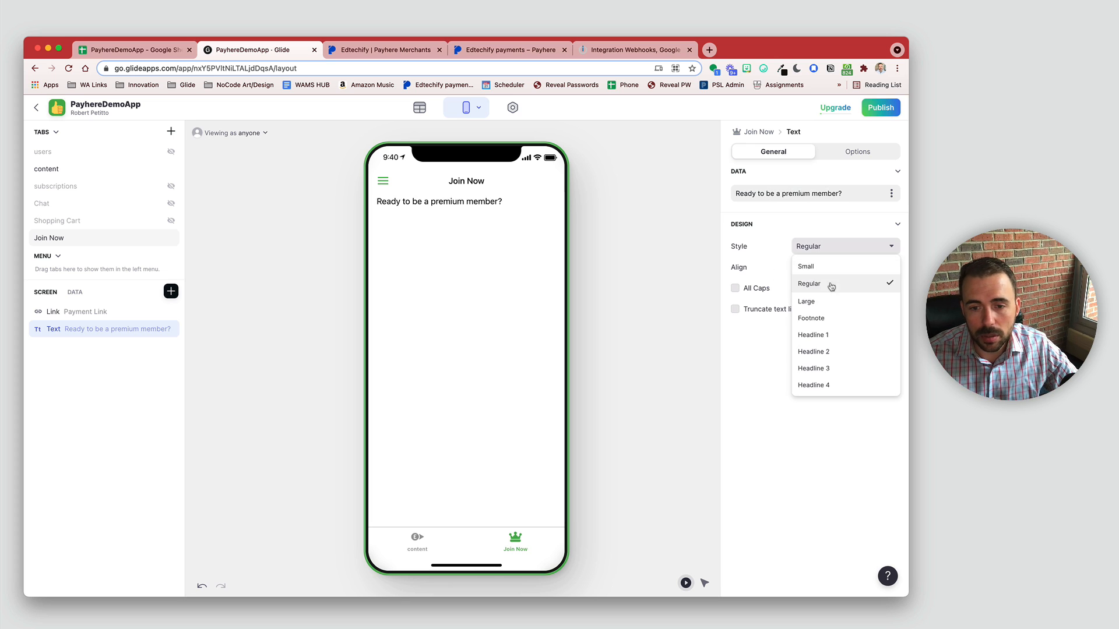
left_click(830, 336)
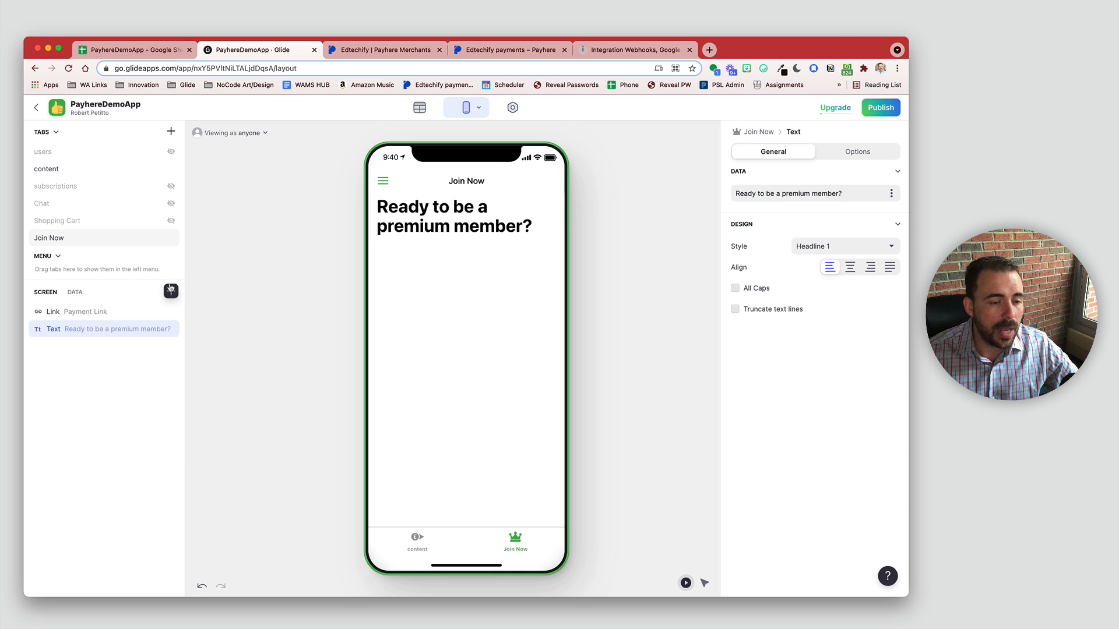
left_click(171, 292)
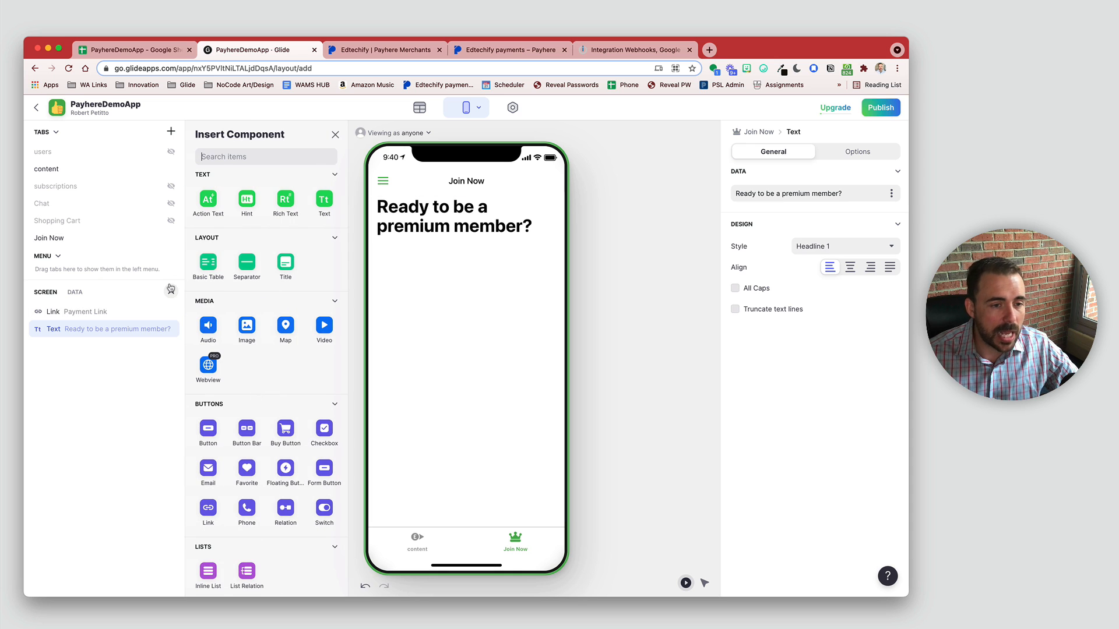
Step: Add a Hint component below the headline on the Join Now screen
left_click(248, 325)
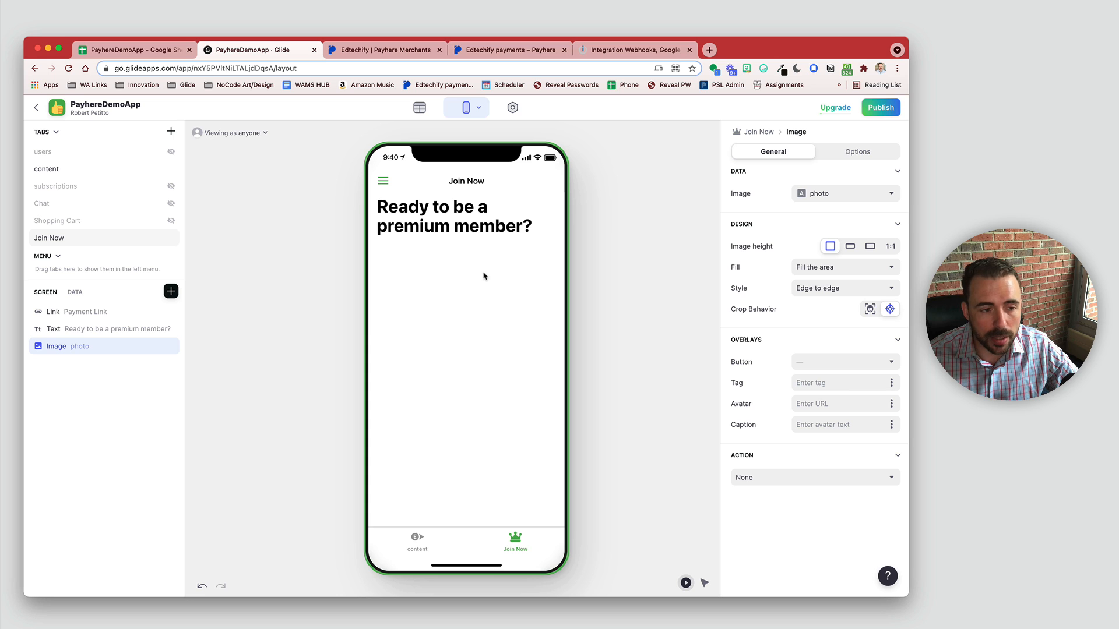
left_click(171, 291)
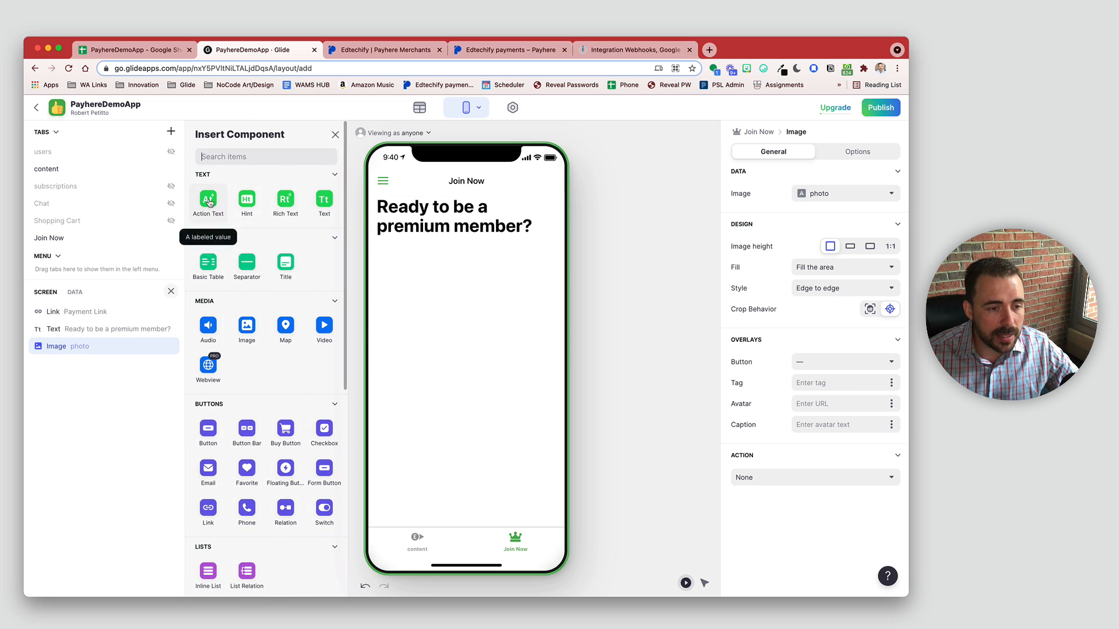
left_click(250, 201)
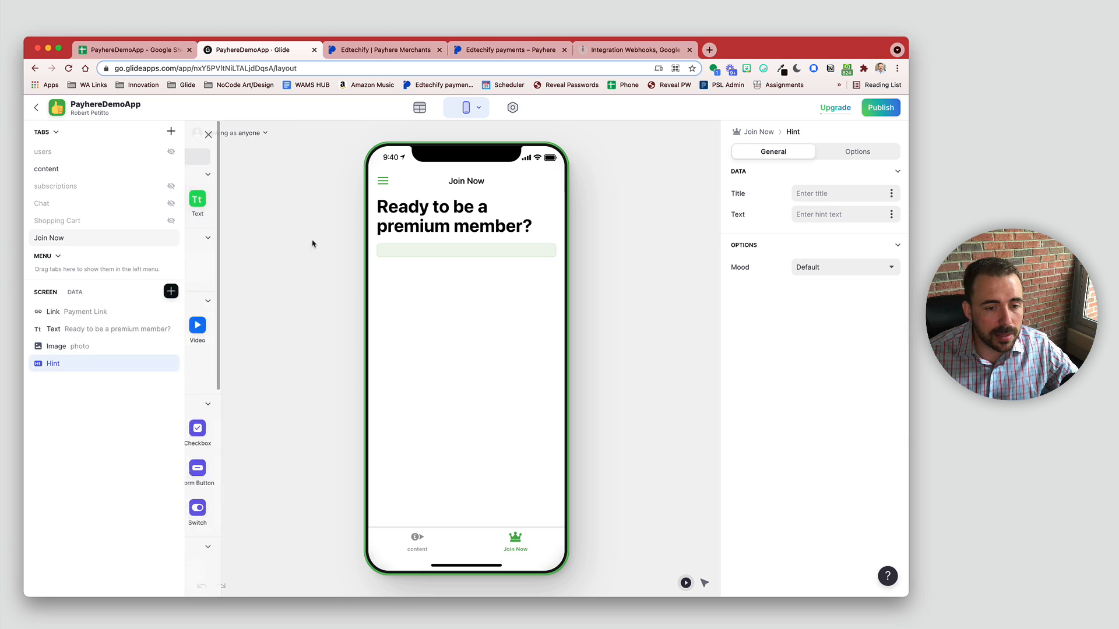
Step: Title the hint 'What's Included' and give it the body text 'X,Y,Z'
left_click(825, 193)
type("Wh")
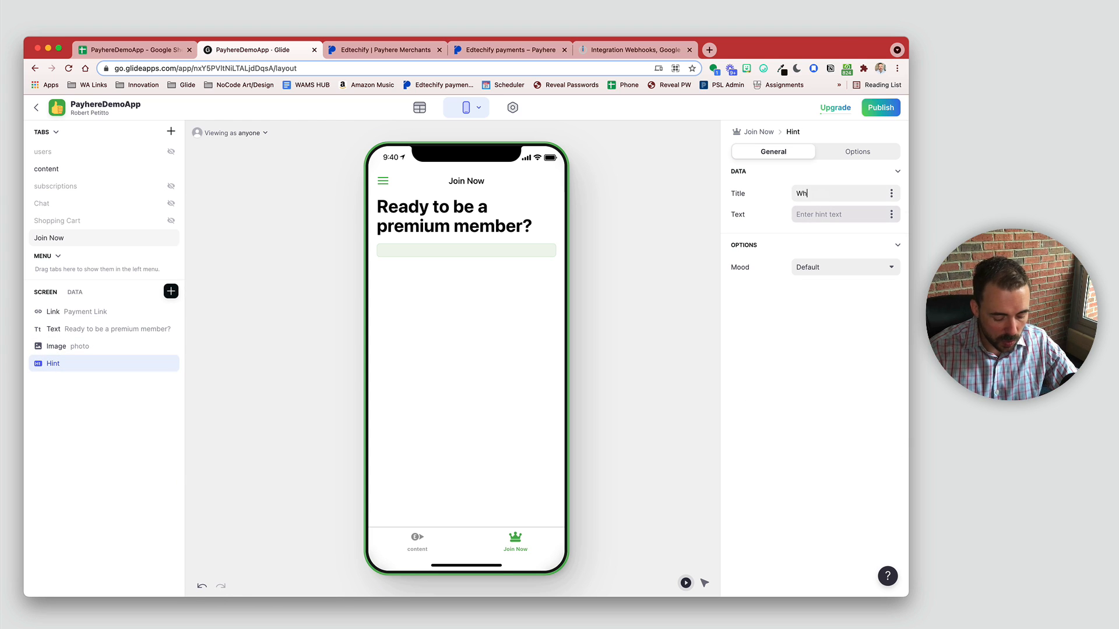
type("at's ")
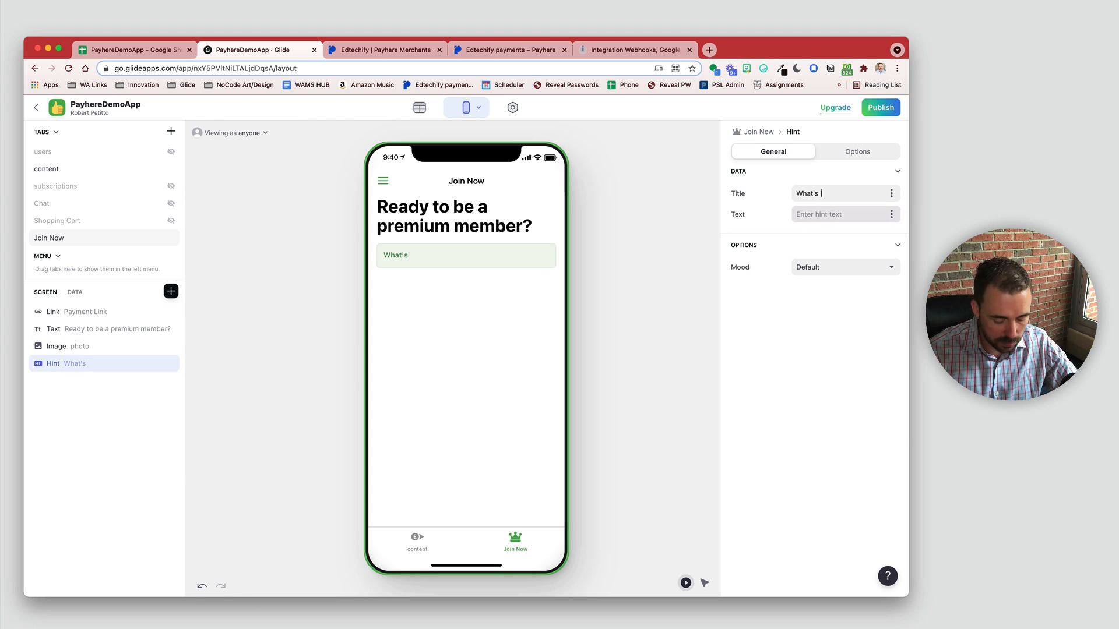
type("Invl")
key("BackSpace")
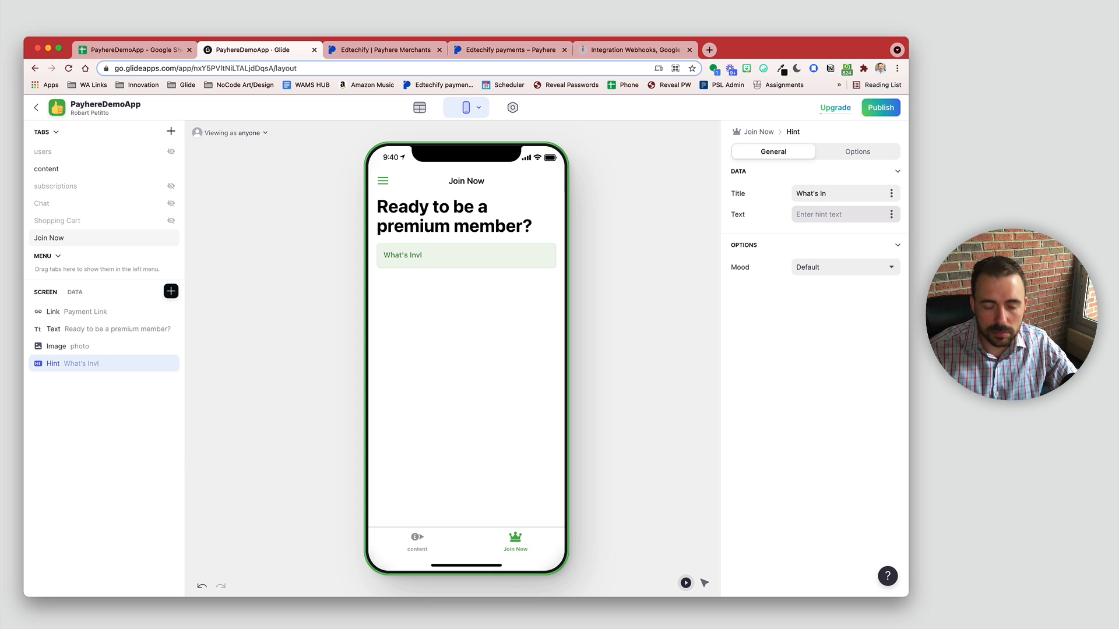
type("cluded")
left_click(826, 215)
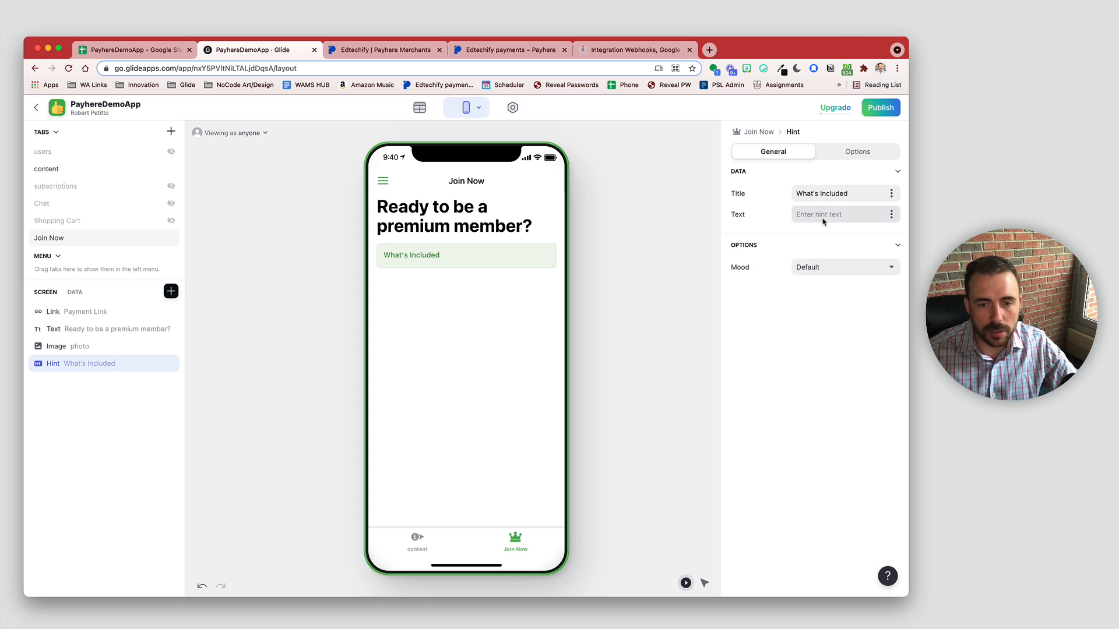
type("X,Y,Z")
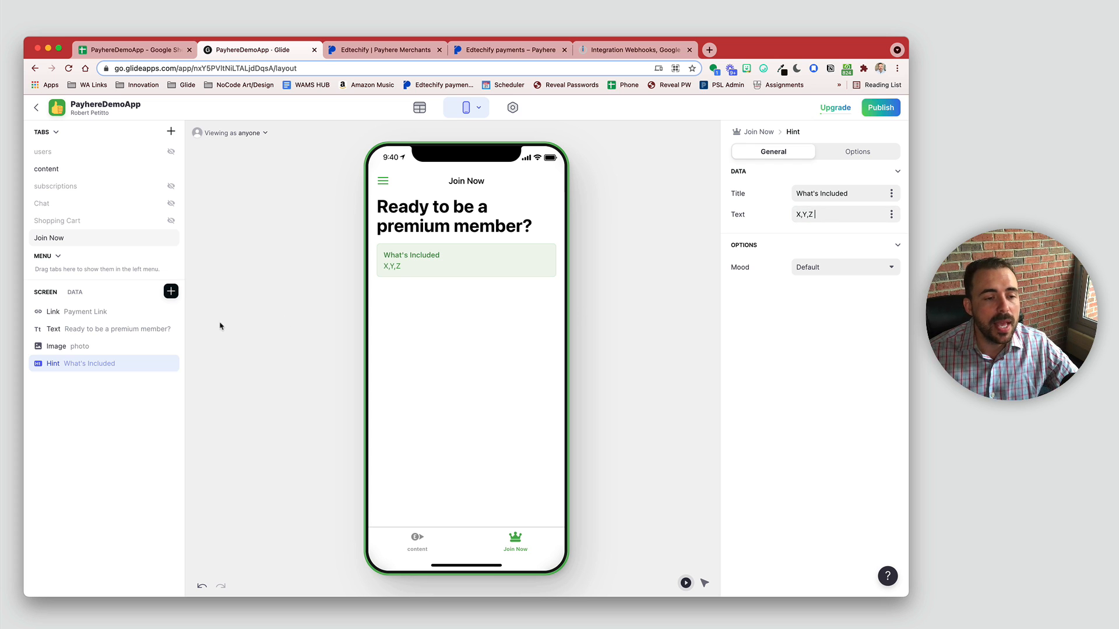
left_click(171, 294)
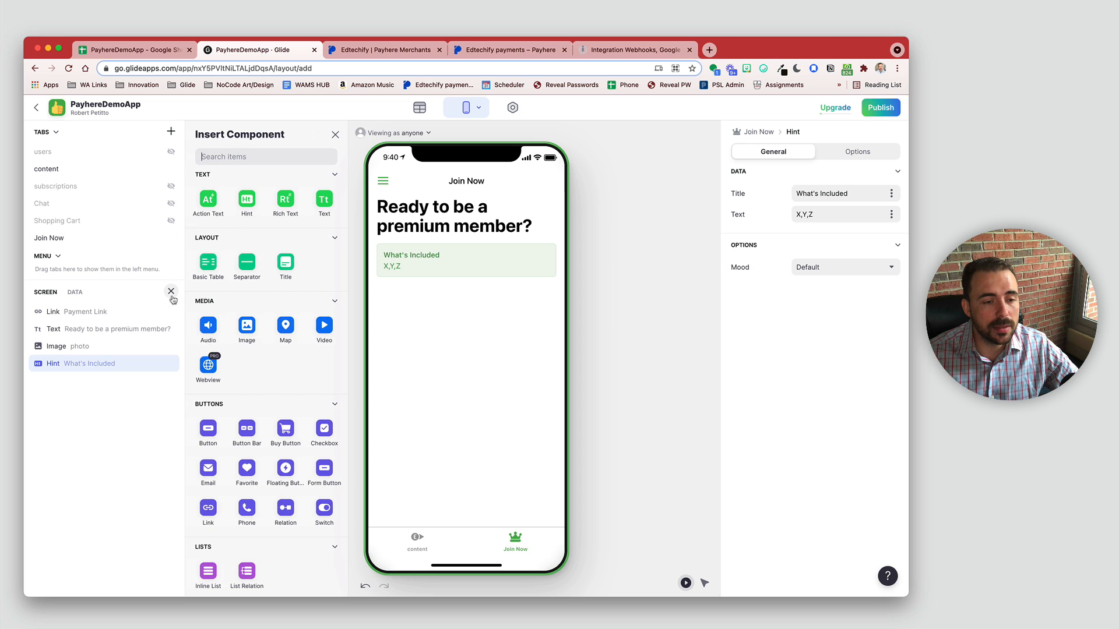
Step: Add a button titled 'Join Now!' with a crown icon
left_click(207, 430)
triple_click(864, 192)
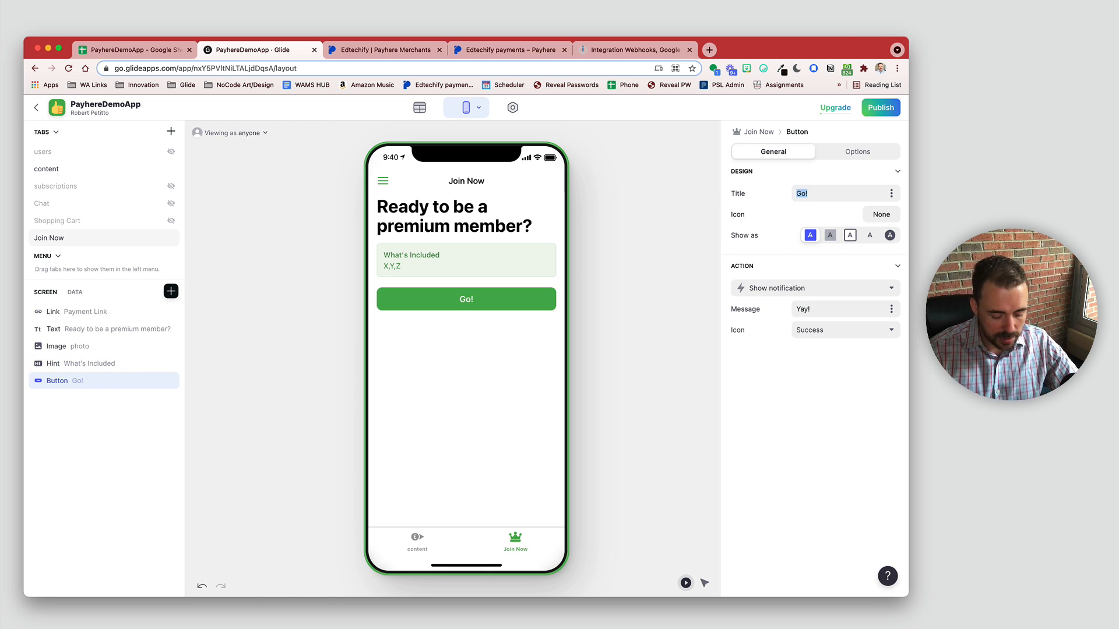
type("Join No")
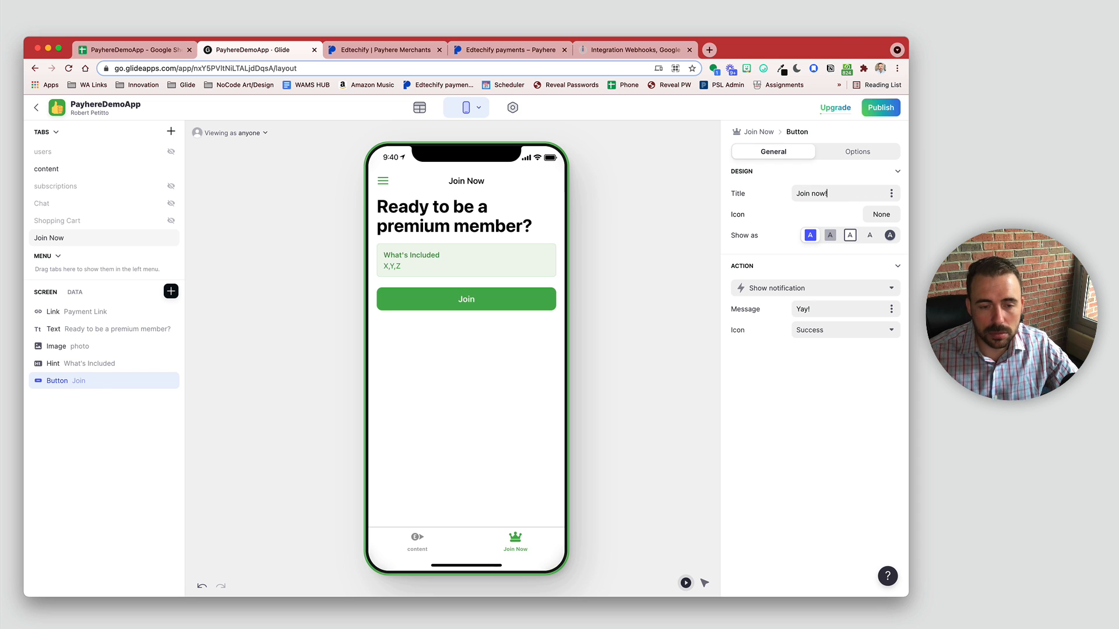
type("w!")
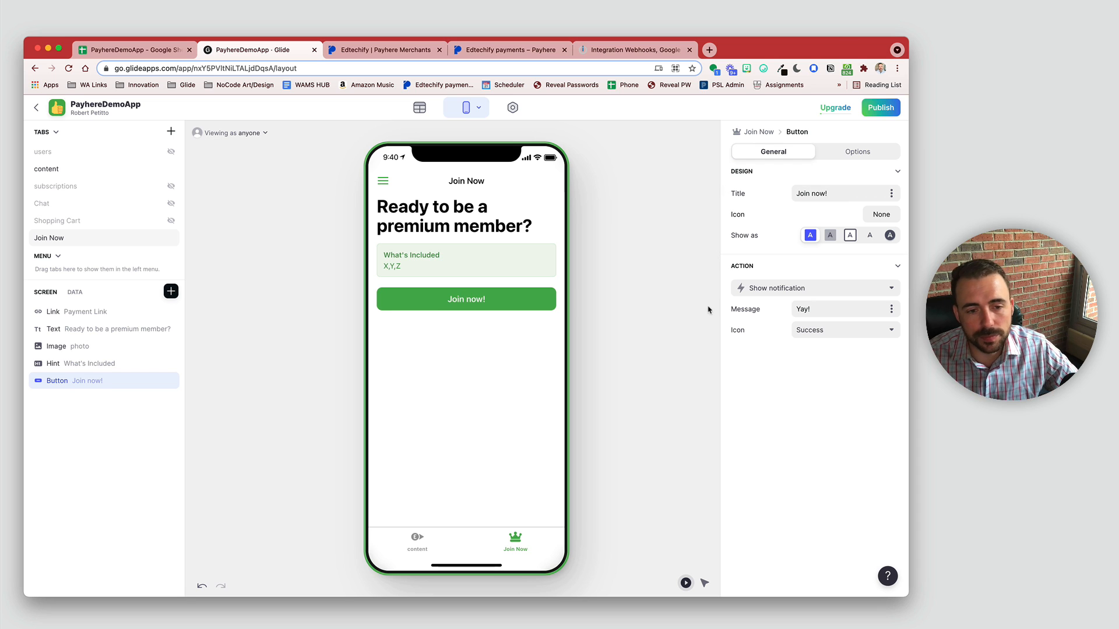
left_click(881, 215)
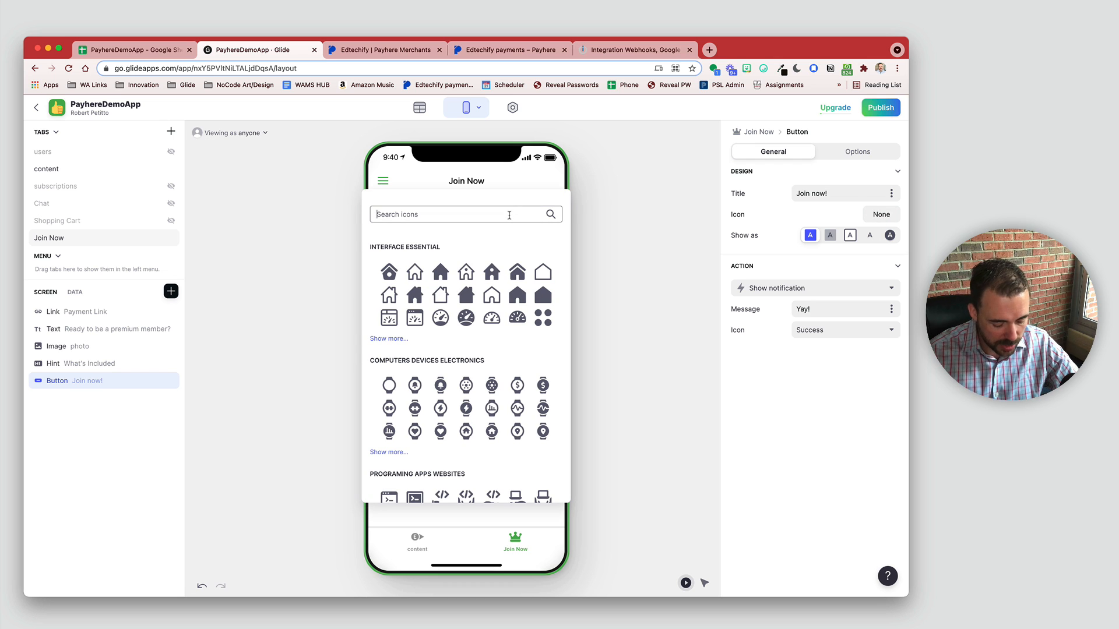
type("crown")
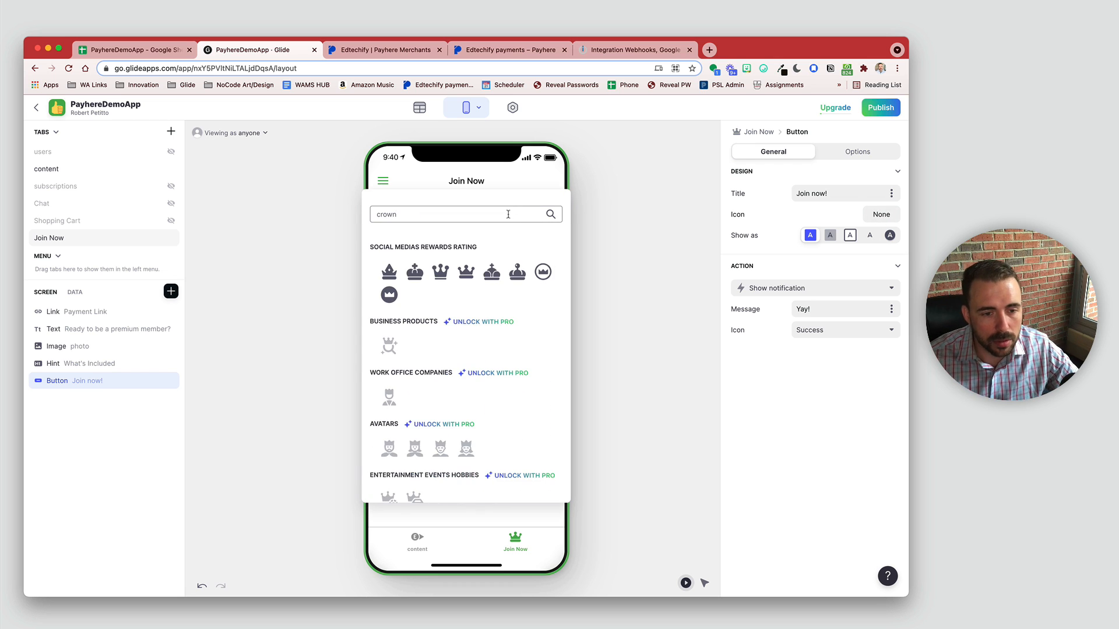
left_click(465, 275)
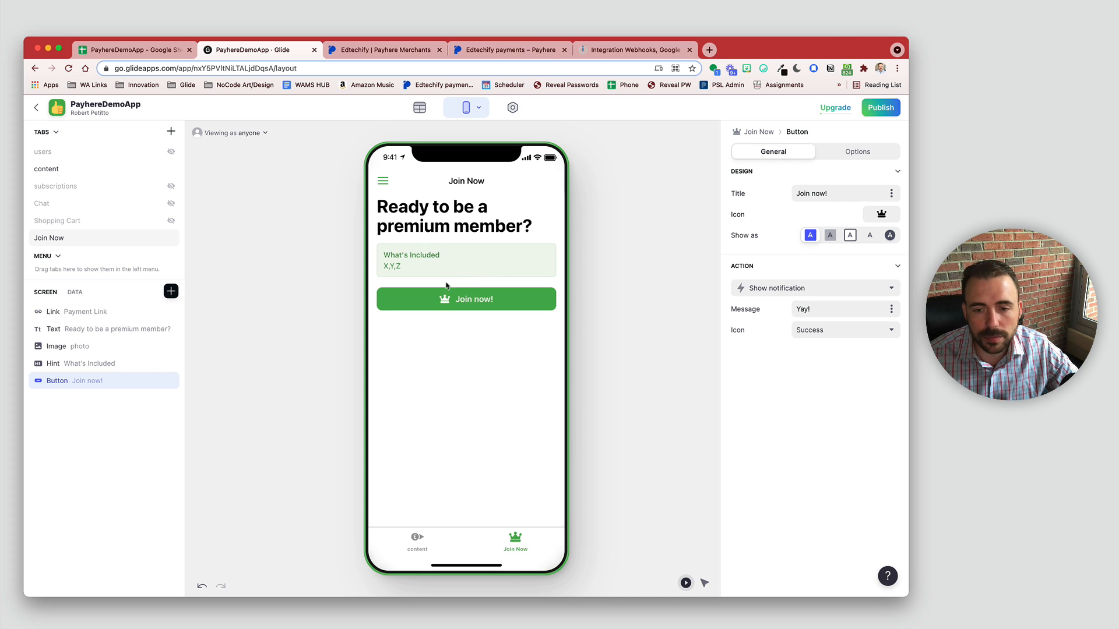
Step: Set the button's action to Open web view targeting the Payment Link
left_click(748, 291)
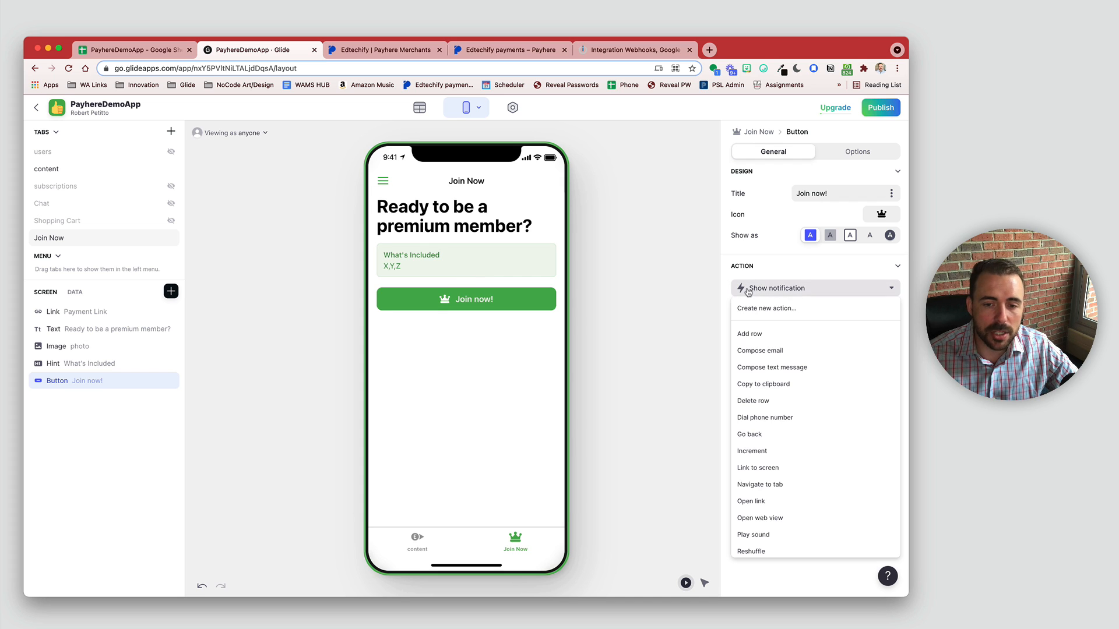
scroll(763, 518, "down", 1)
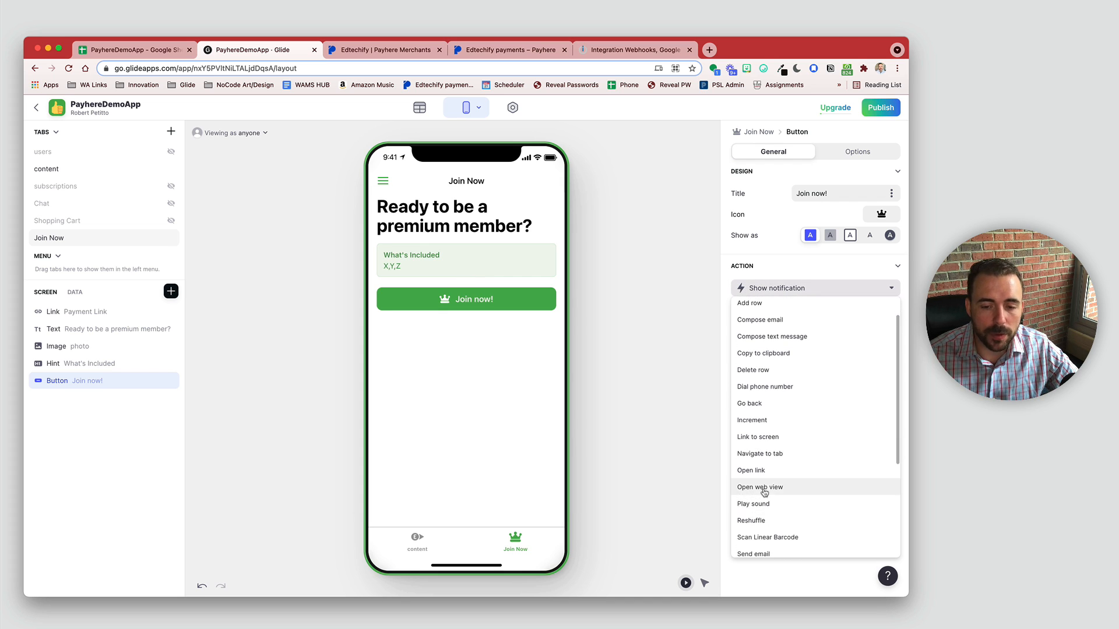
left_click(764, 488)
left_click(830, 307)
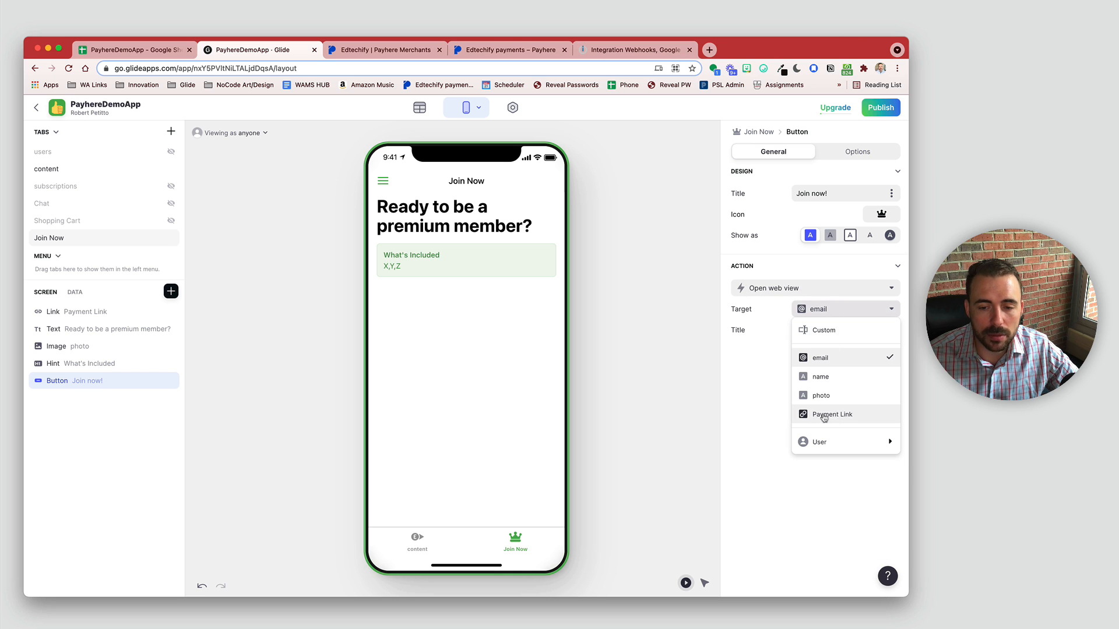
left_click(822, 415)
left_click(538, 404)
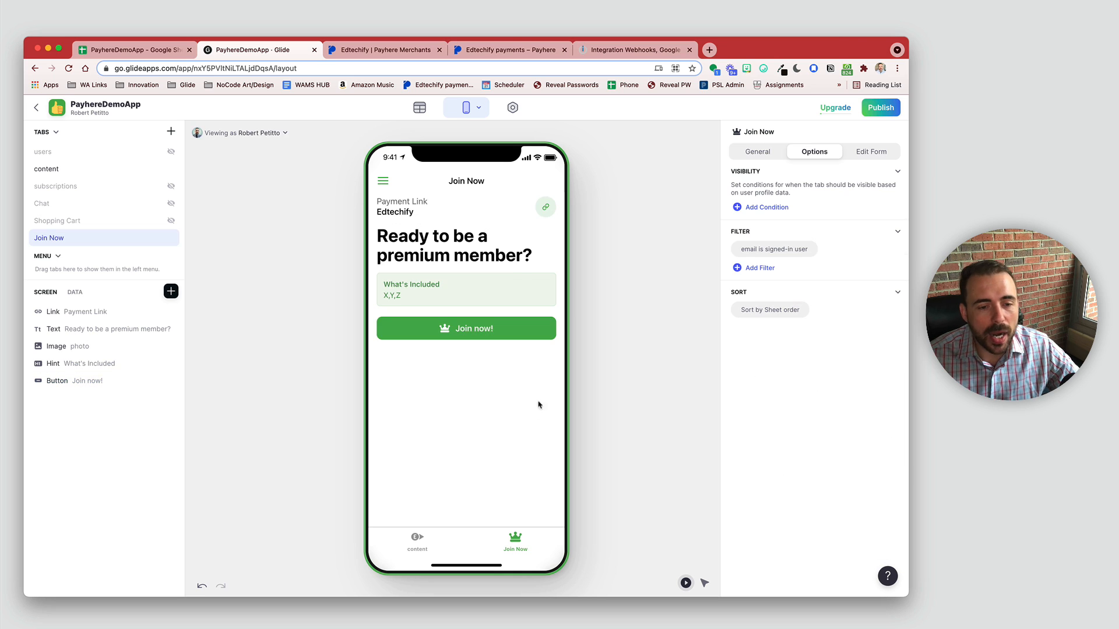
Step: Test the Join Now! button by previewing the $1/month payment page, then close it
left_click(491, 330)
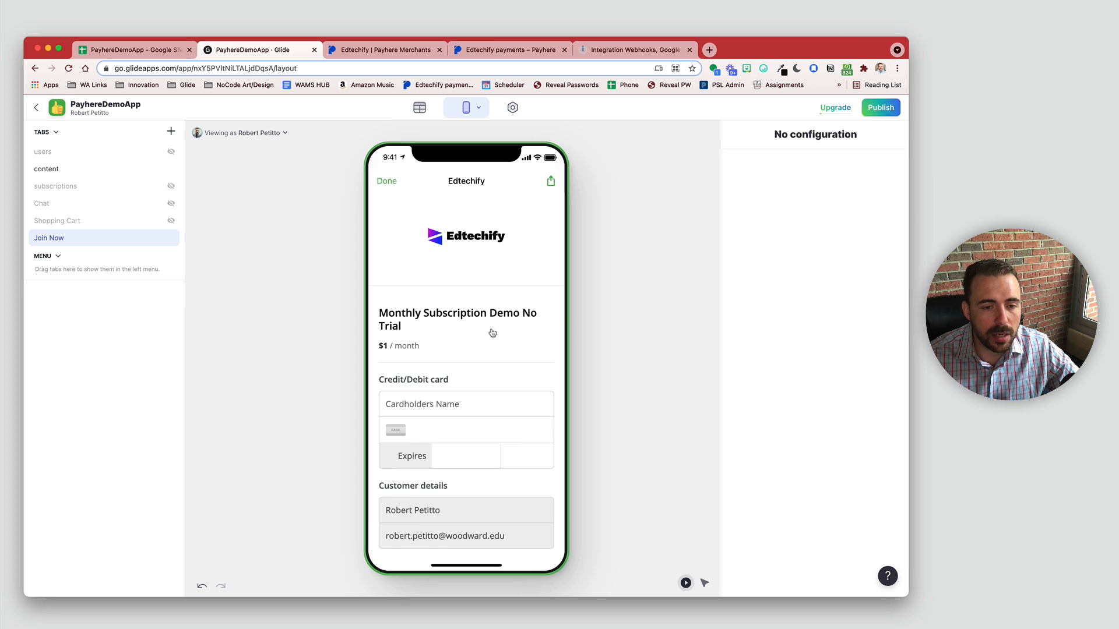
scroll(460, 420, "down", 5)
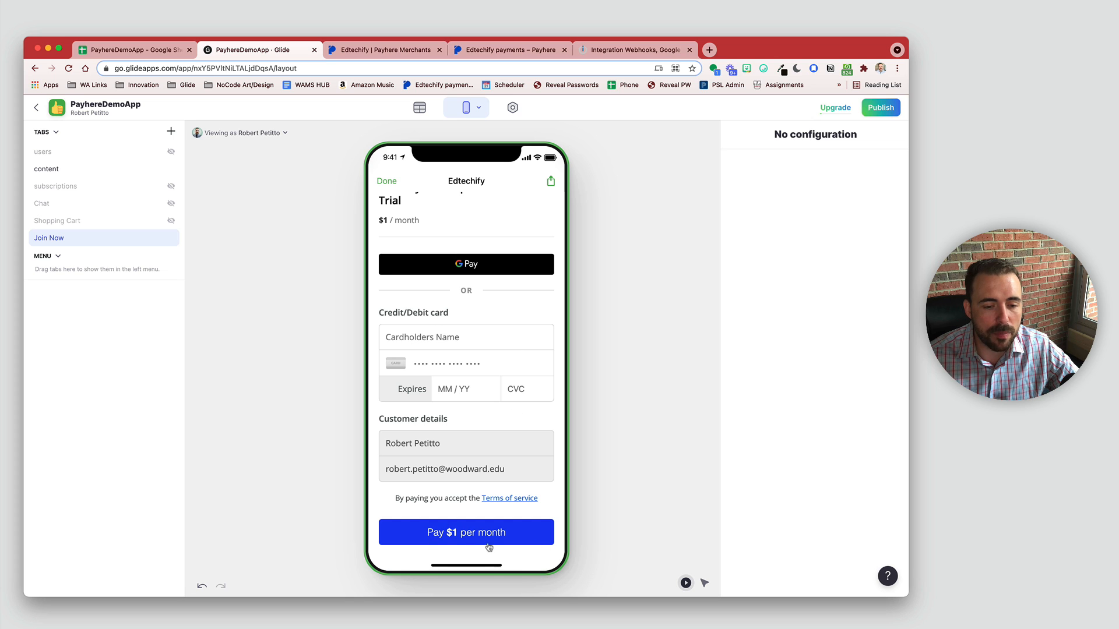
left_click(381, 182)
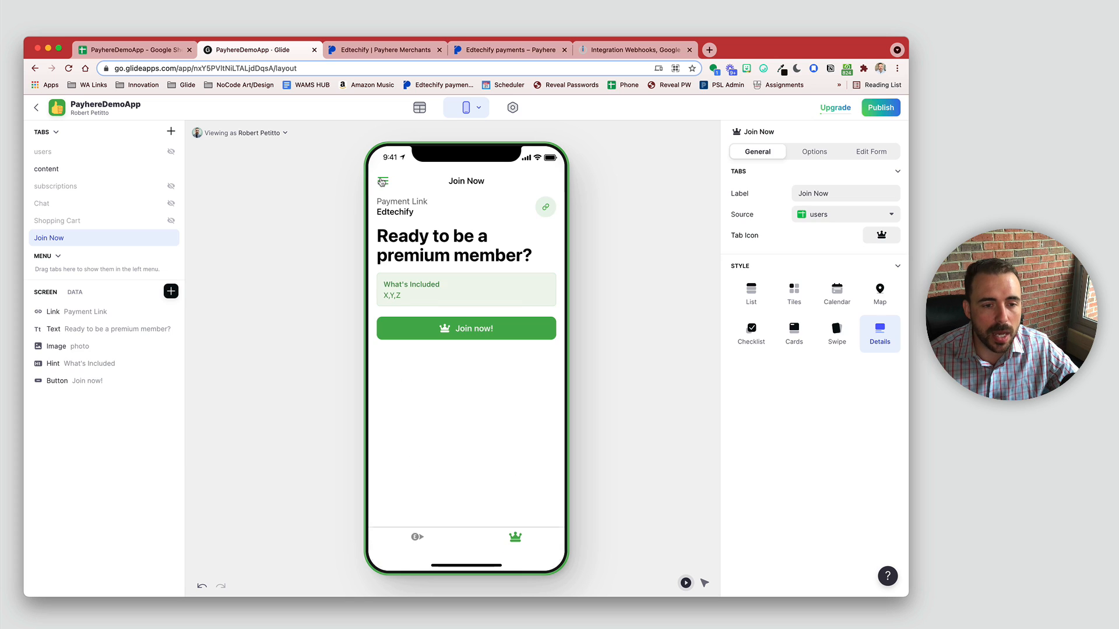
Step: Review row 3 (A3:J3) of the subscriptions sheet, then go back to the Glide editor
left_click(116, 50)
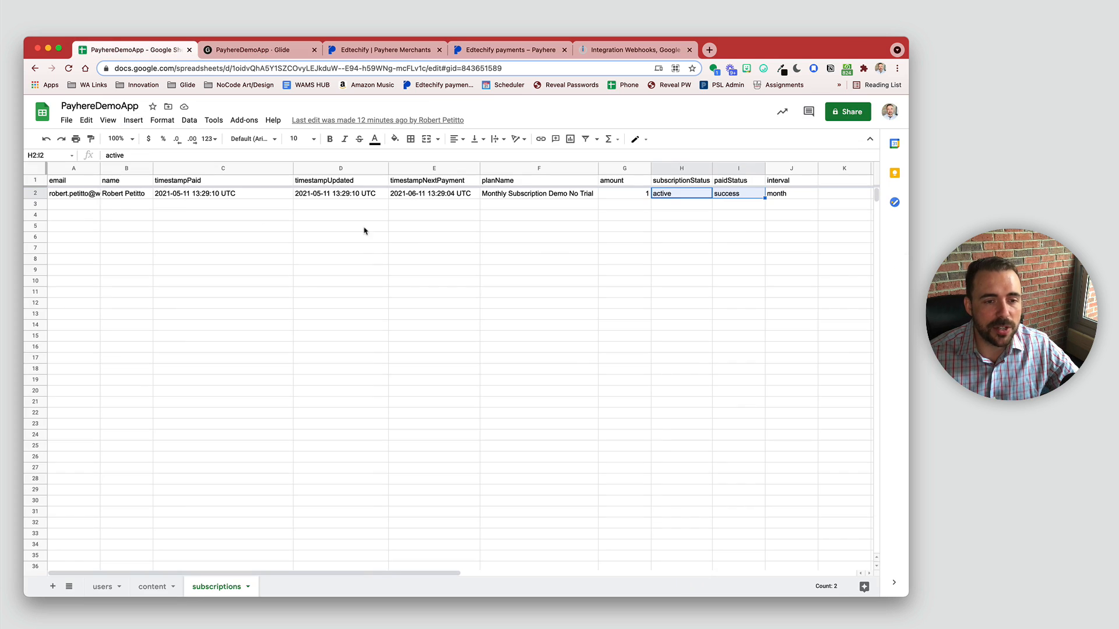
left_click_drag(793, 204, 46, 207)
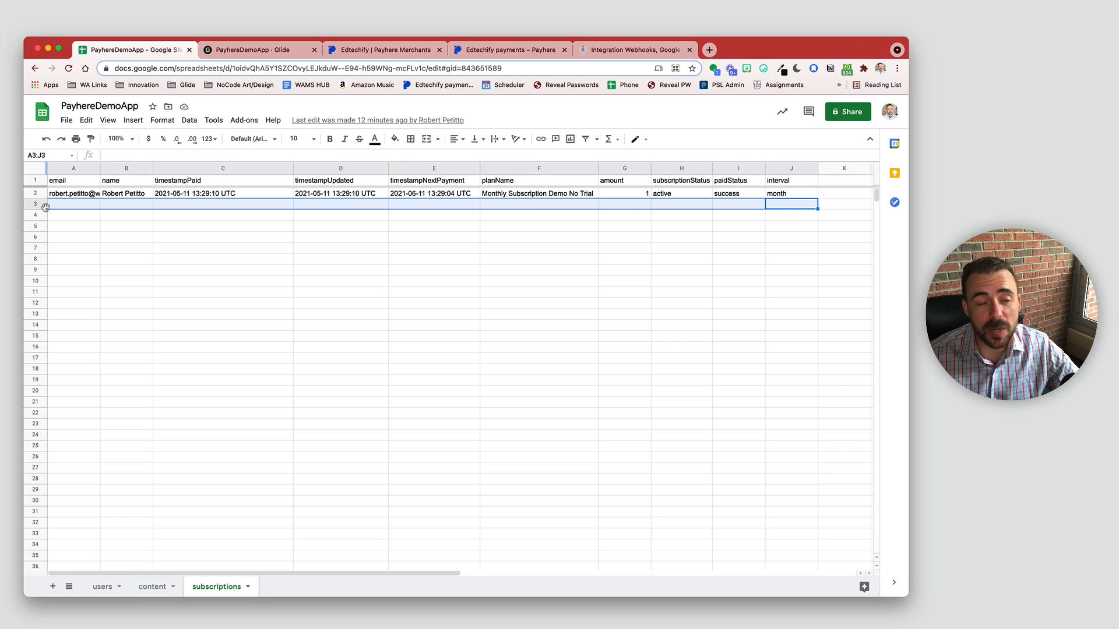
left_click(251, 50)
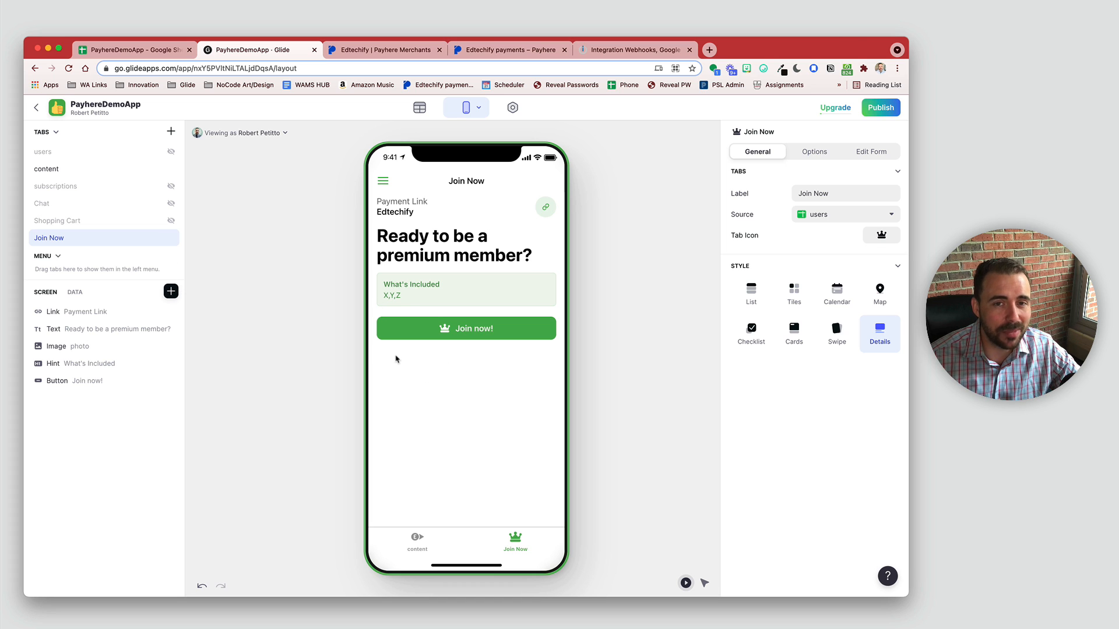
left_click(114, 49)
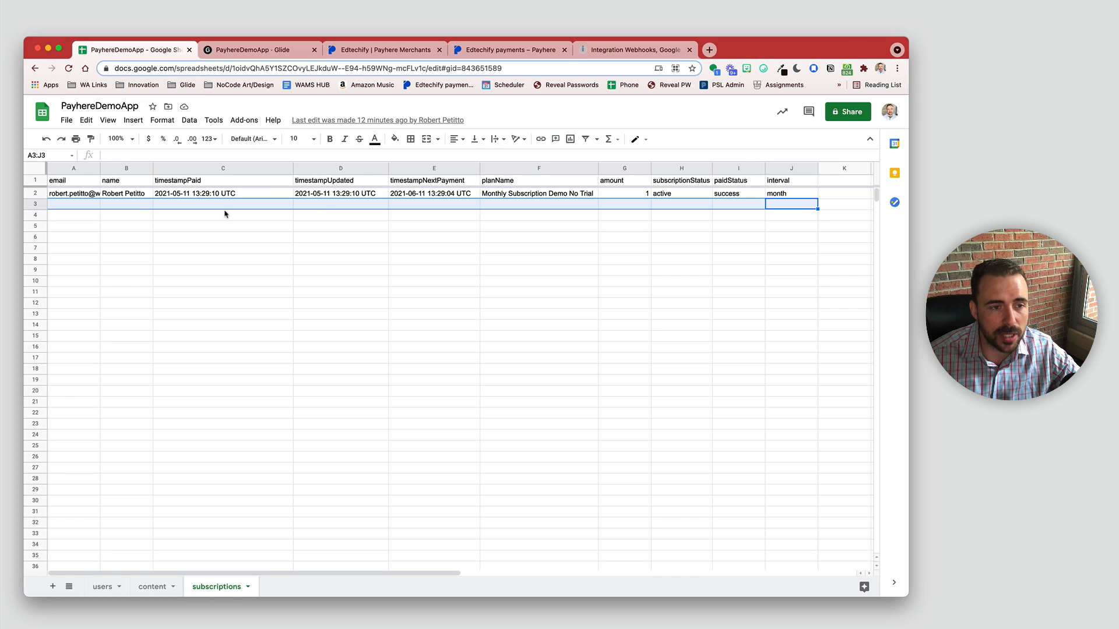
left_click(240, 52)
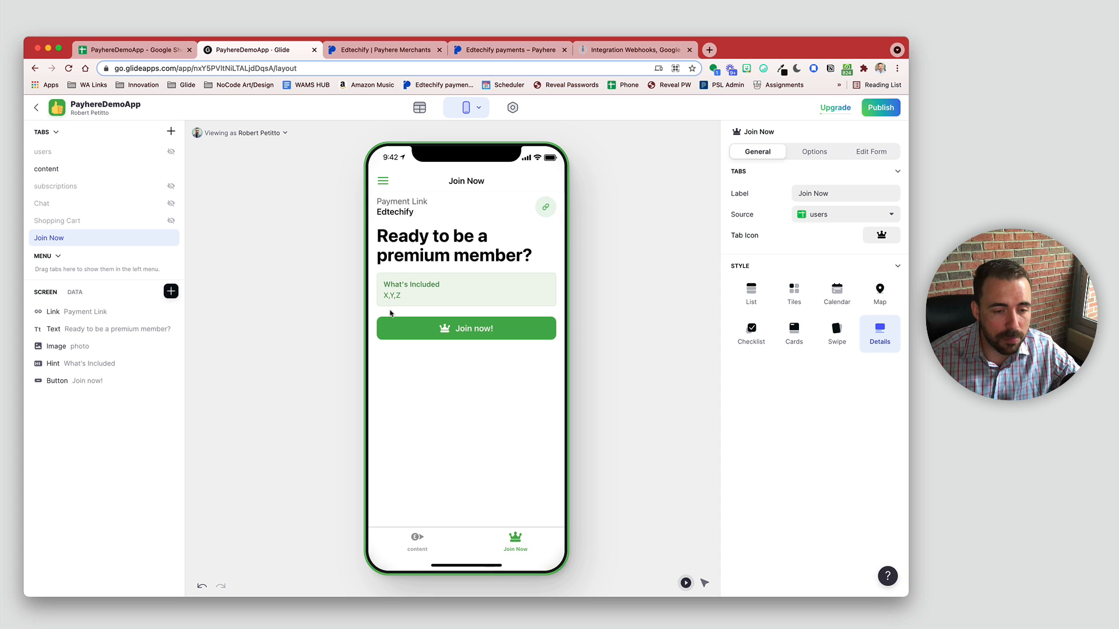